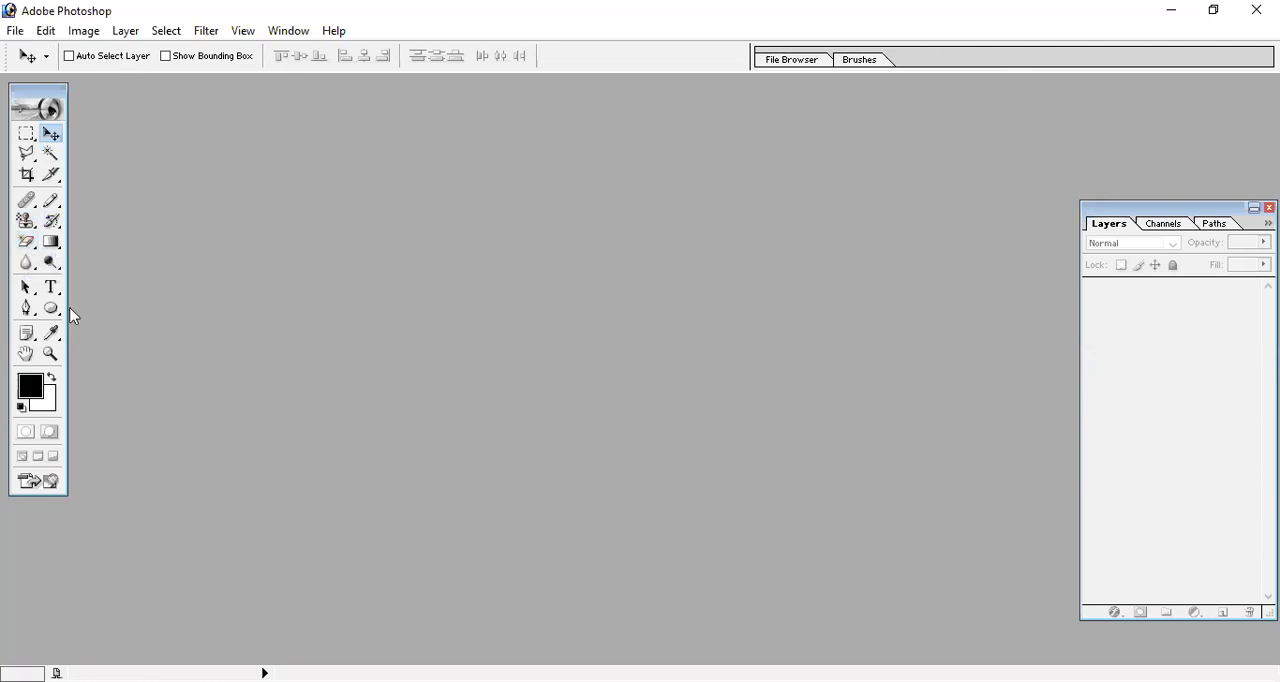
# Choose the Gradient tool and create a white A4 RGB document at 300 pixels/inch, moving its window toward the middle of the workspace.
pyautogui.moveTo(52, 248); pyautogui.dragTo(157, 250)
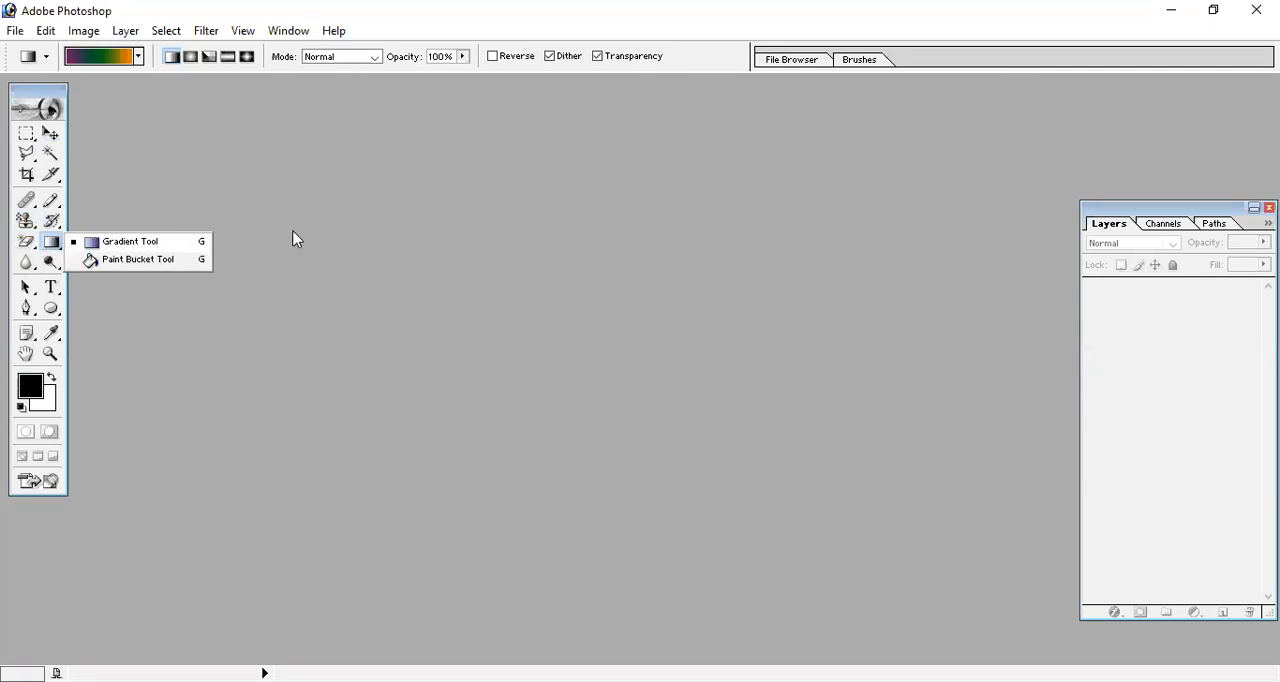
pyautogui.click(15, 31)
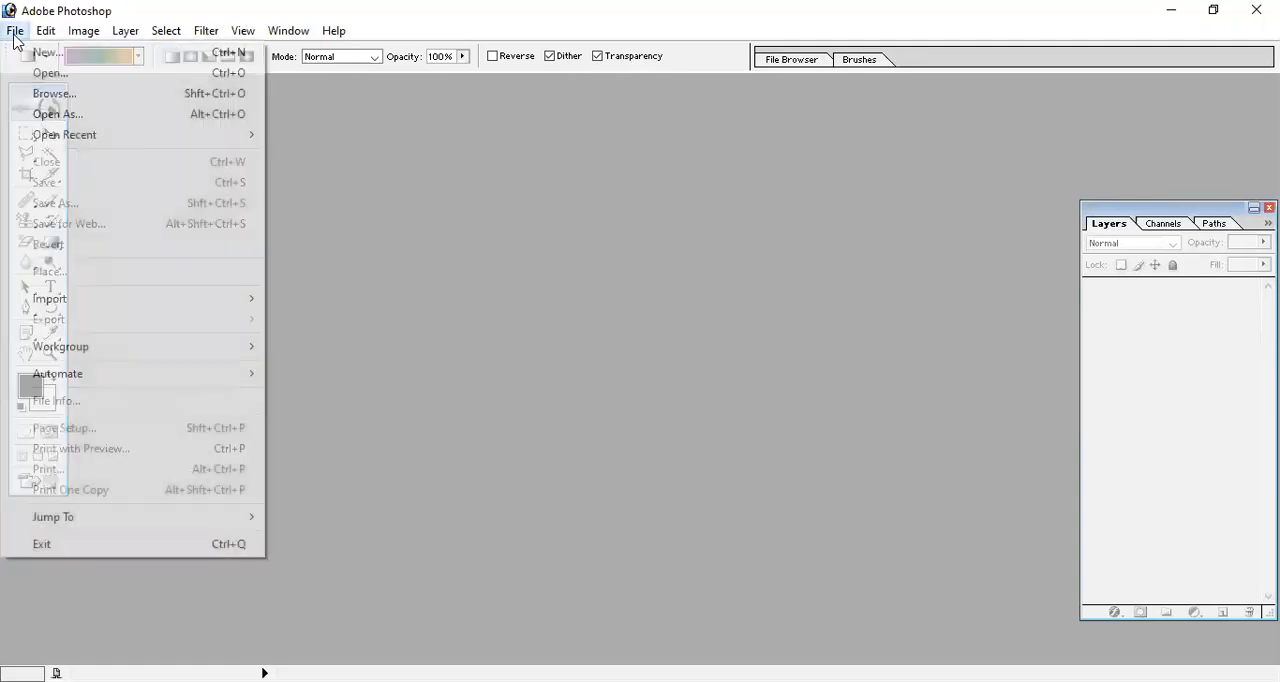
pyautogui.click(98, 63)
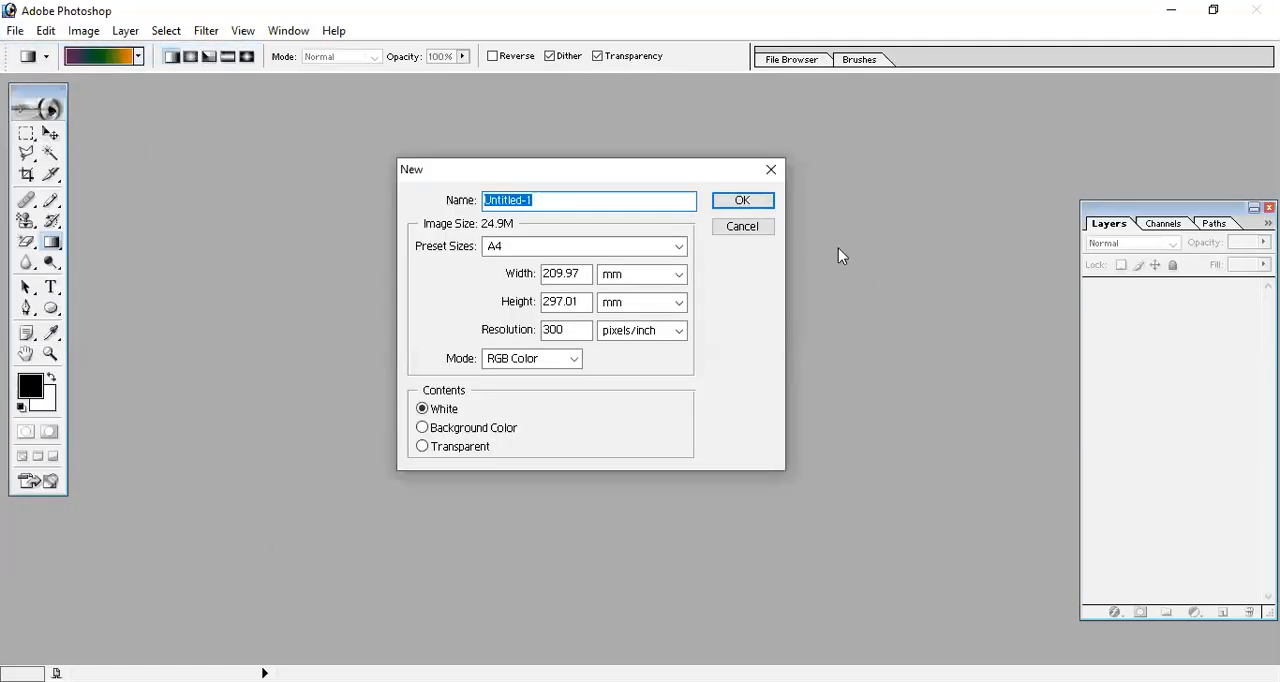
pyautogui.press('Return')
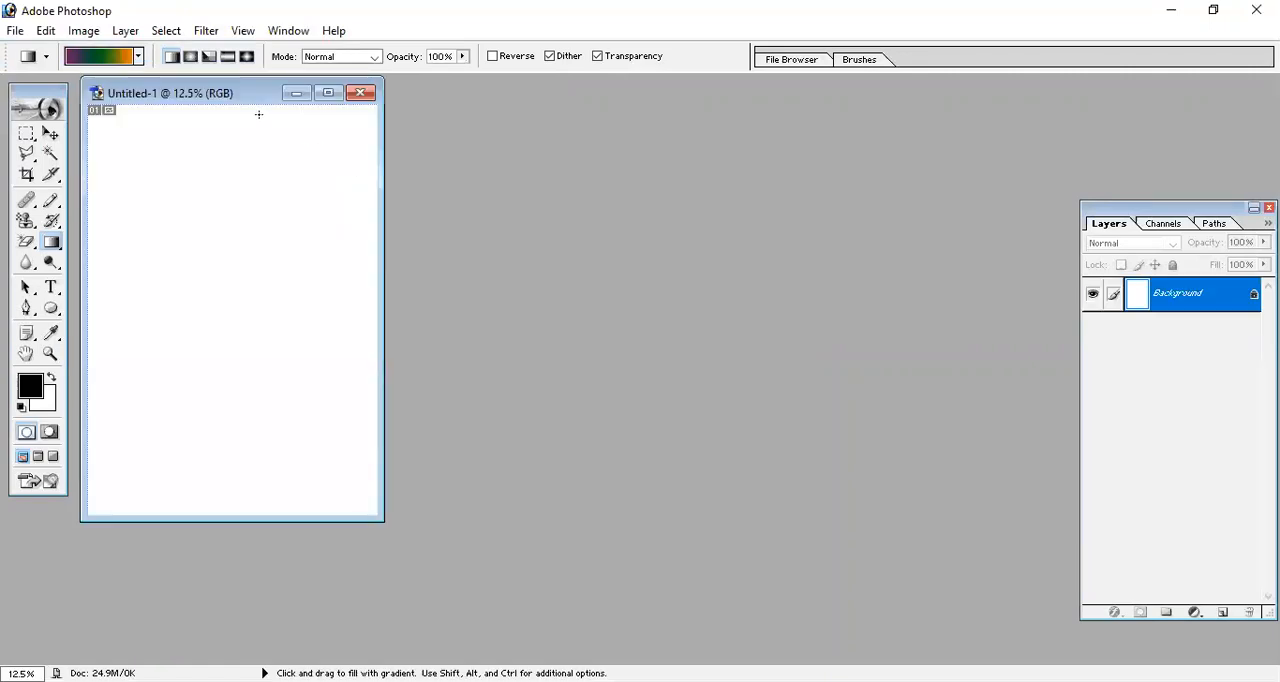
pyautogui.moveTo(197, 99); pyautogui.dragTo(502, 155)
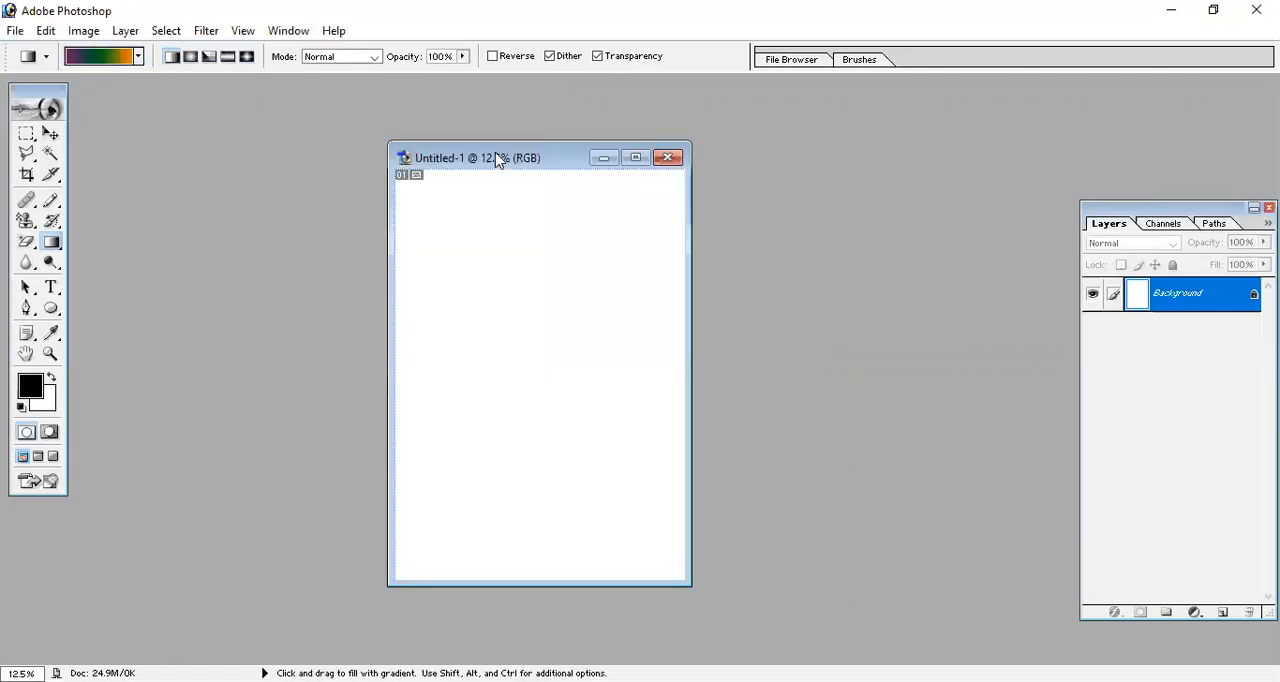
# Outline a four-sided area across the upper part of the page with the Polygonal Lasso.
pyautogui.click(27, 133)
pyautogui.click(27, 153)
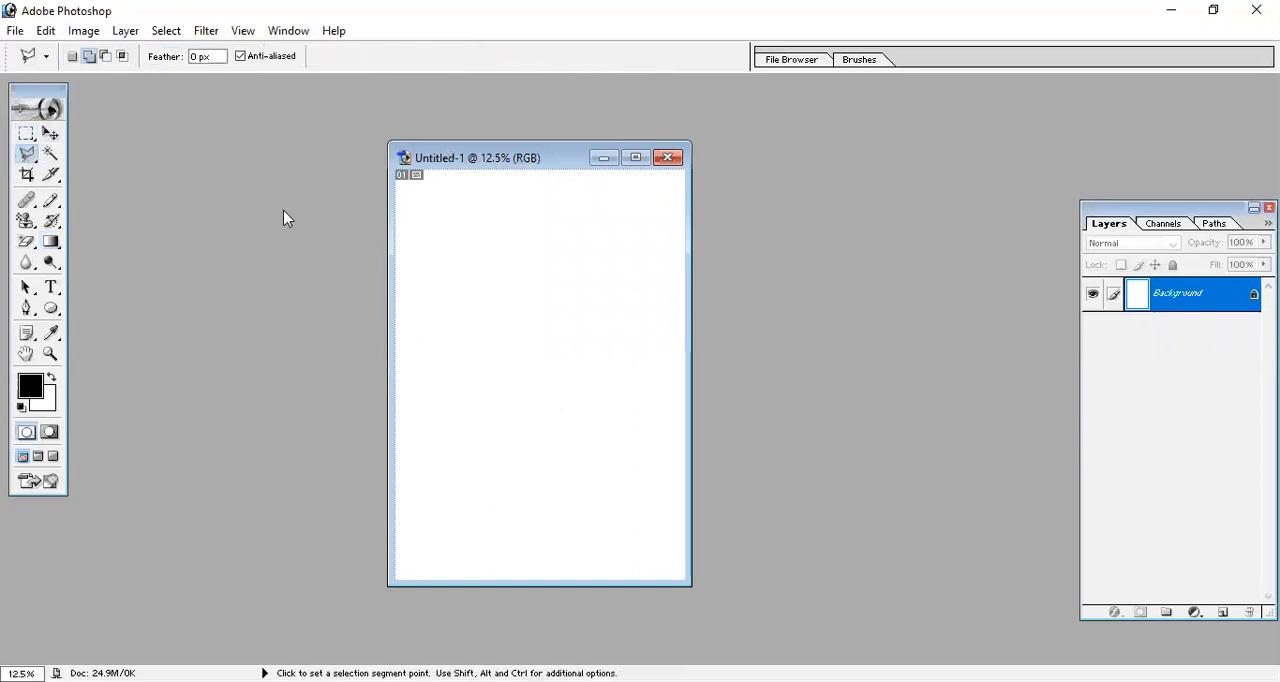
pyautogui.click(396, 324)
pyautogui.click(623, 232)
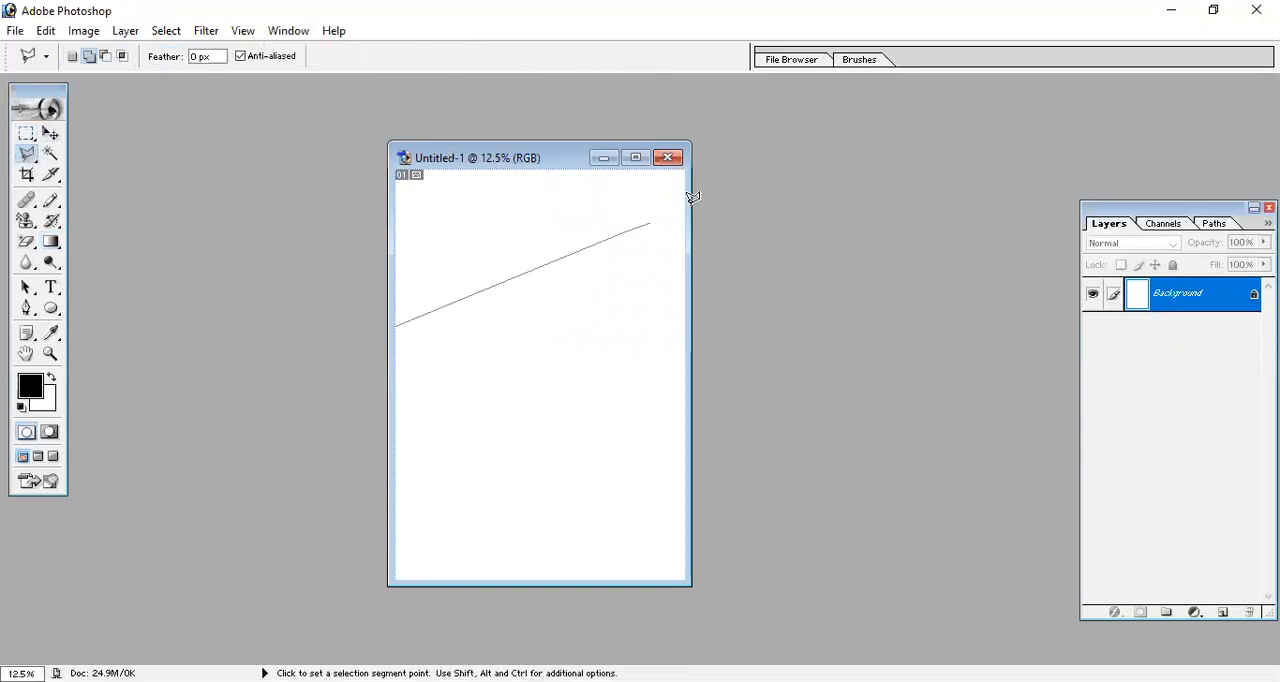
pyautogui.click(640, 158)
pyautogui.click(391, 160)
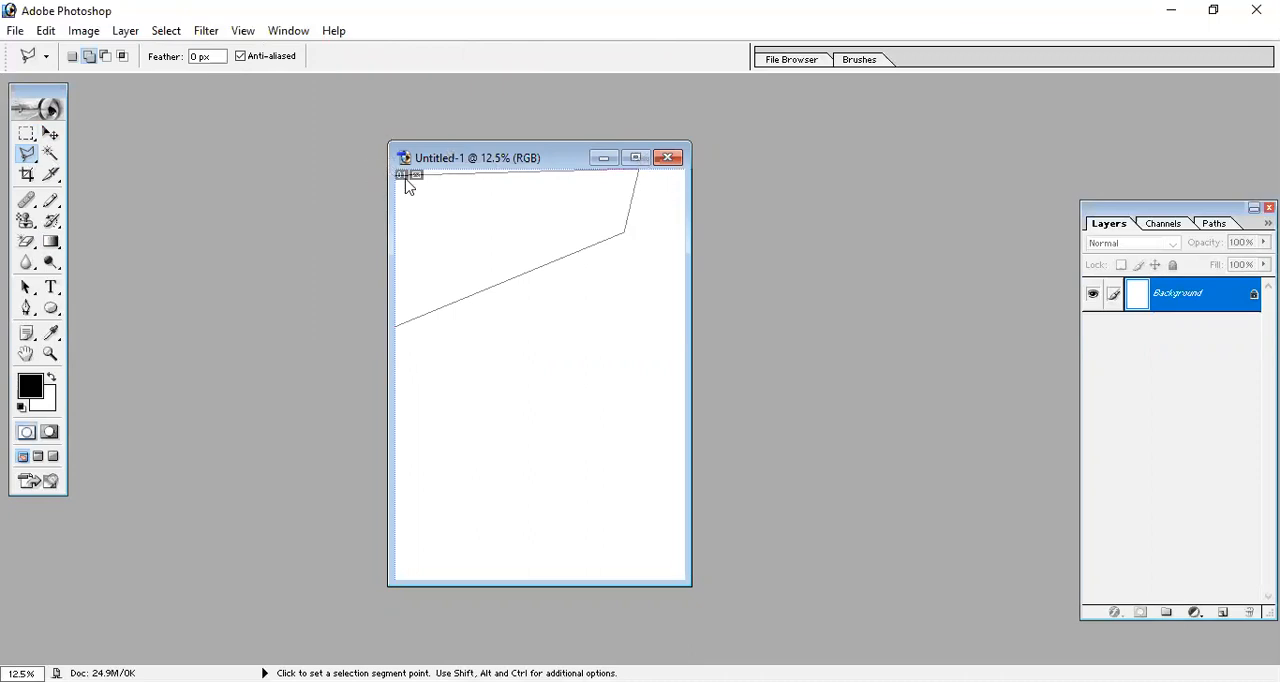
pyautogui.click(396, 323)
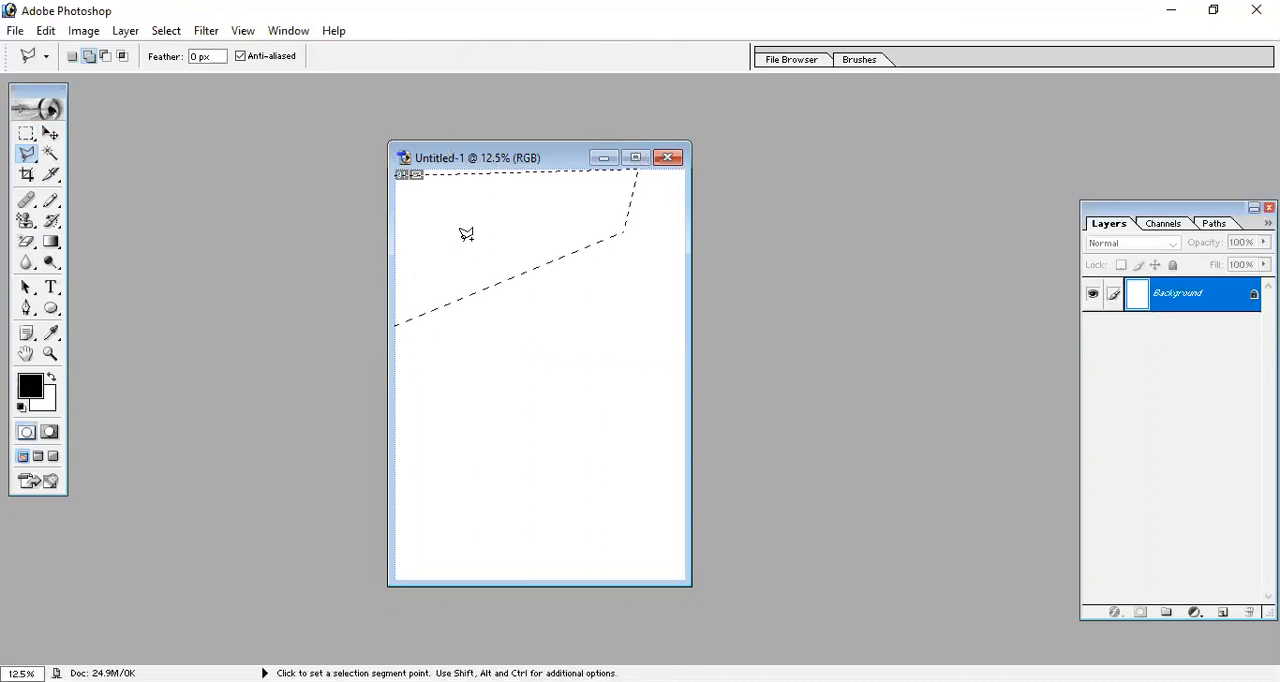
# Fill the selected area with the violet, green and orange linear gradient, running from left to right.
pyautogui.click(52, 243)
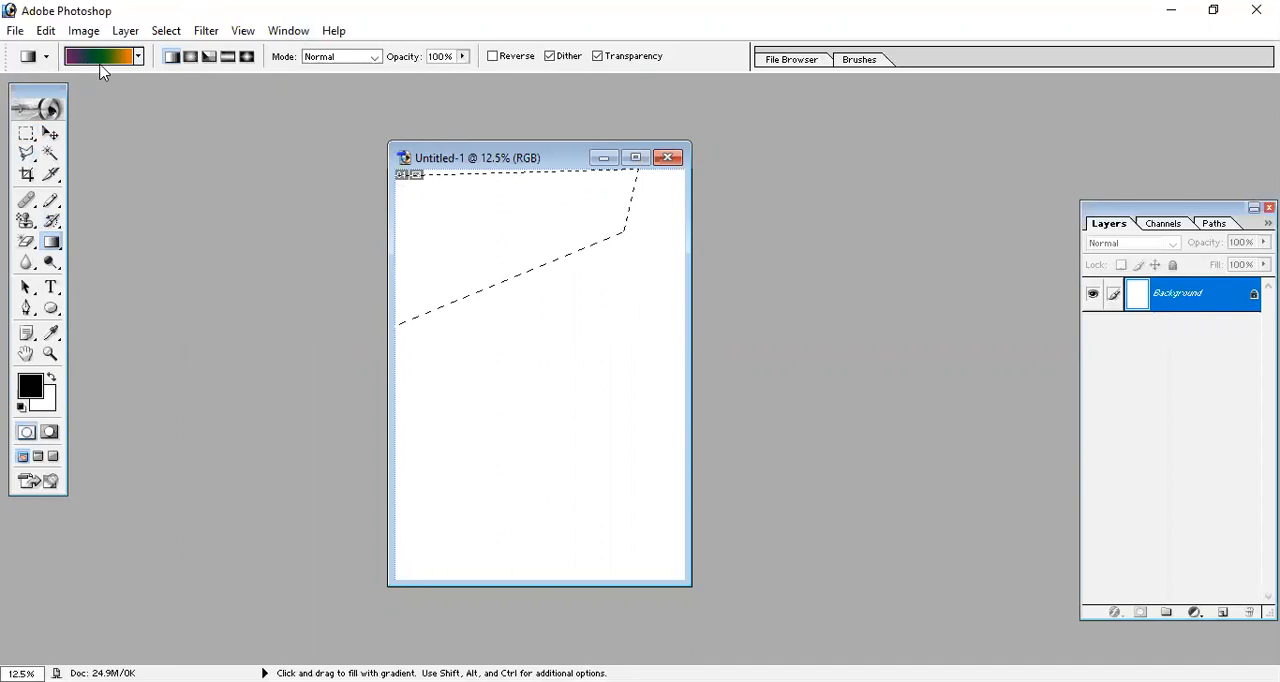
pyautogui.click(138, 57)
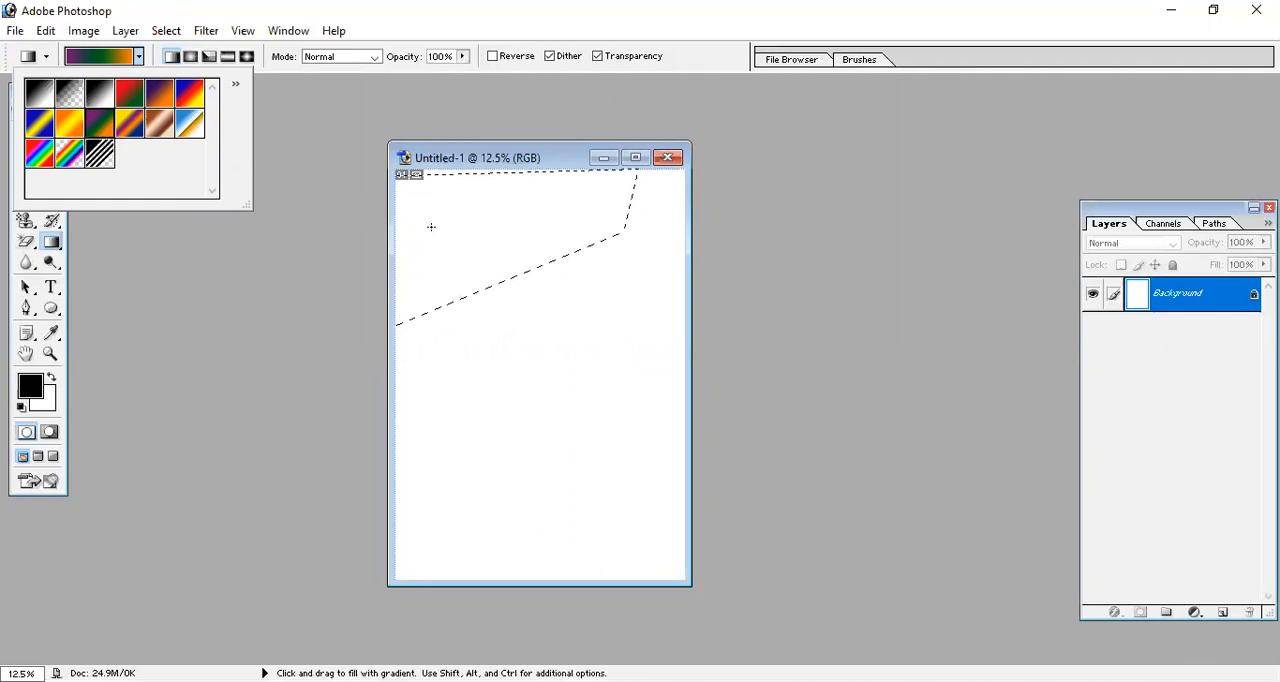
pyautogui.moveTo(431, 227); pyautogui.dragTo(571, 220)
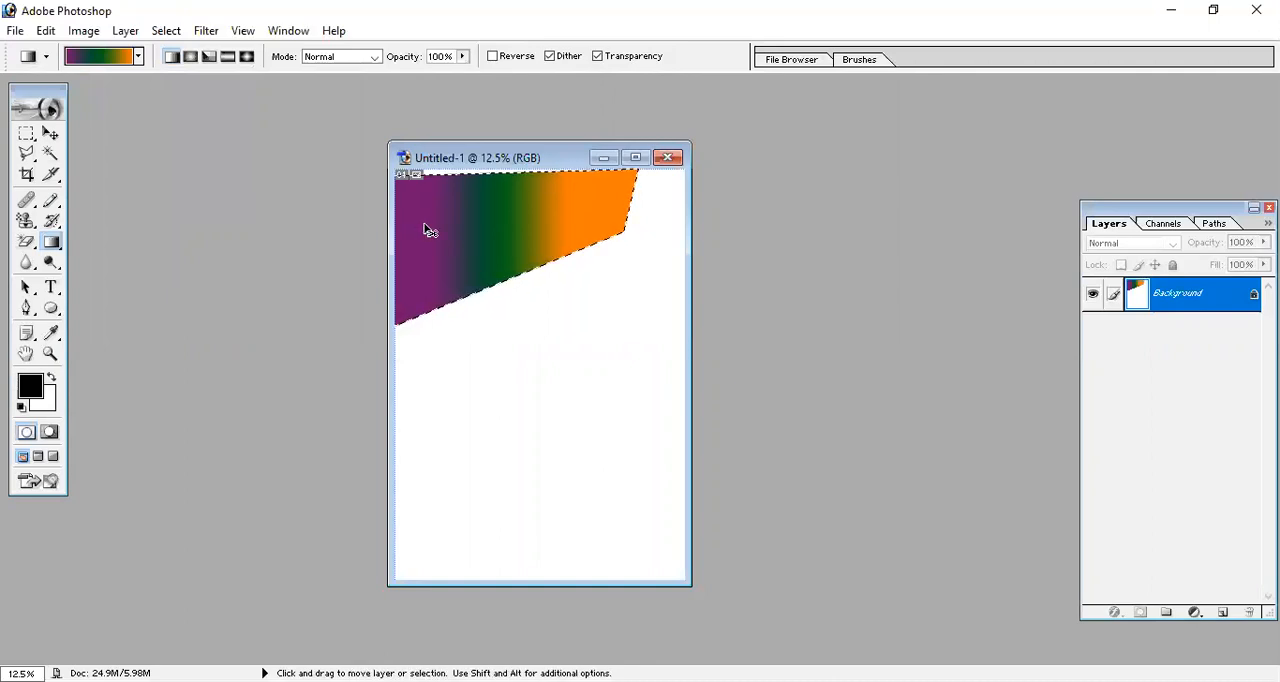
# Undo the gradient fill and the polygonal selection, leaving the page blank.
pyautogui.hotkey('ctrl', 'z')
pyautogui.hotkey('ctrl', 'z')
pyautogui.hotkey('ctrl', 'z')
pyautogui.hotkey('ctrl', 'z')
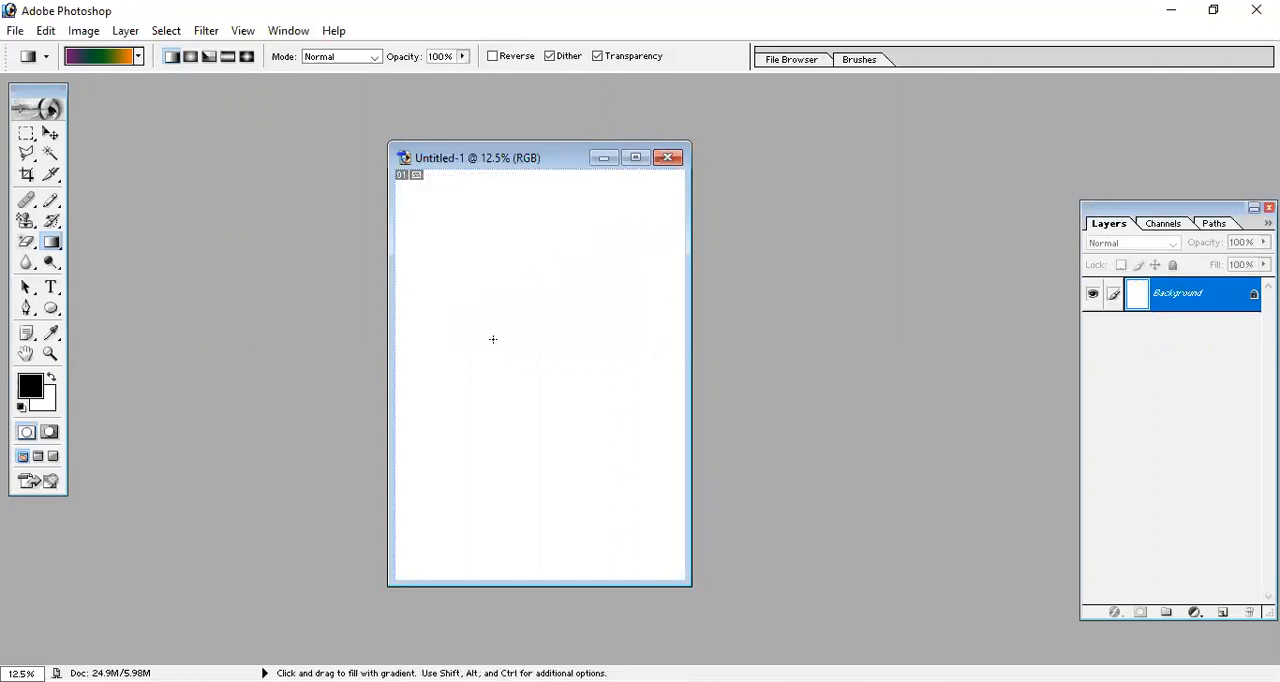
# Maximize the document window and test a short diagonal gradient near the page centre, undoing the fill.
pyautogui.click(638, 158)
pyautogui.moveTo(603, 346); pyautogui.dragTo(624, 390)
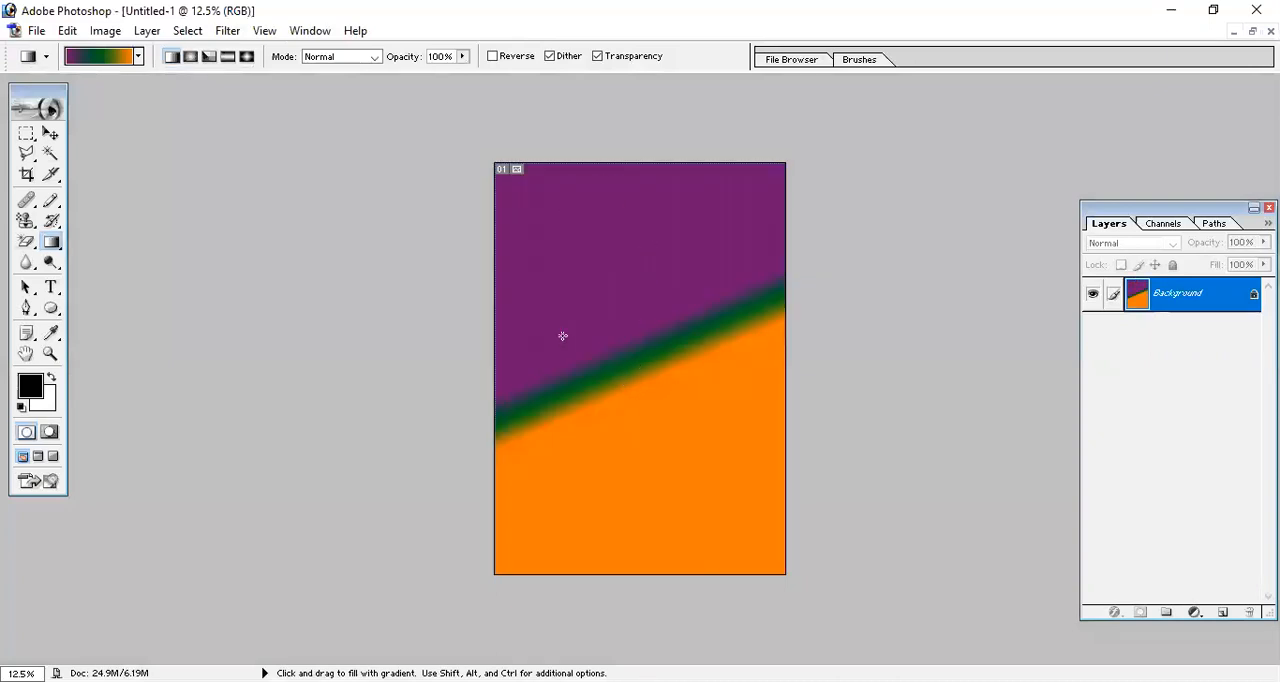
pyautogui.press('ctrl')
pyautogui.press('ctrl')
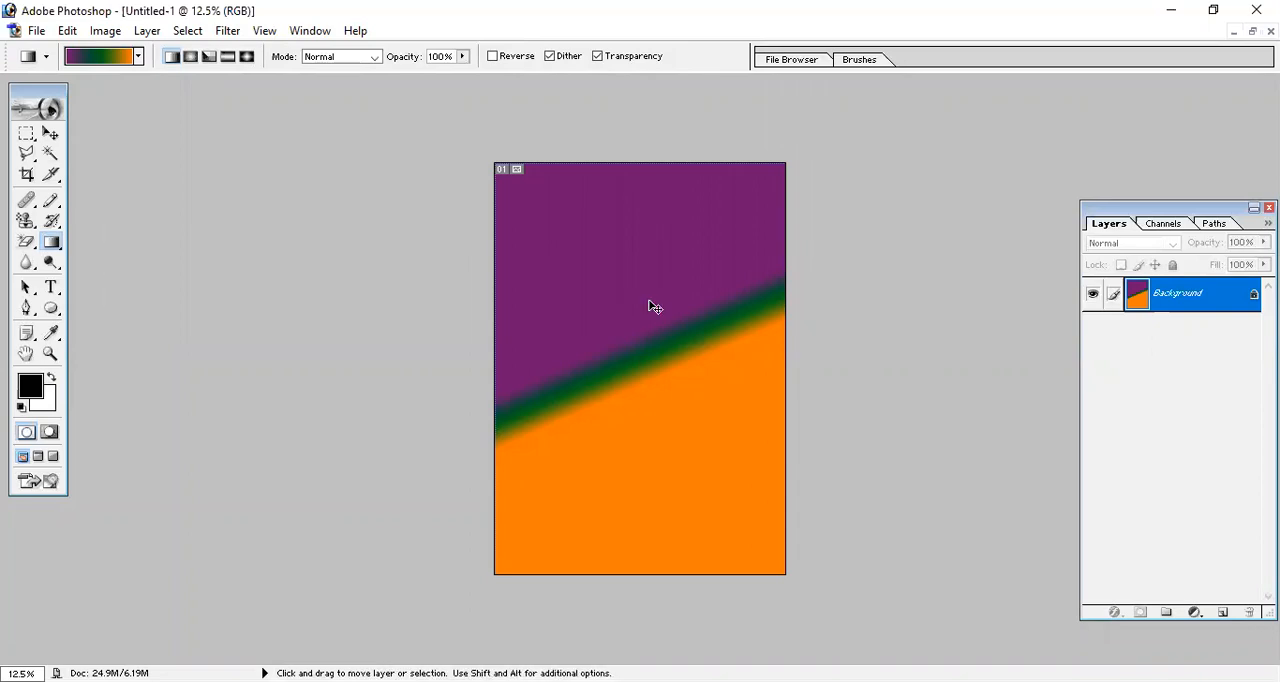
pyautogui.hotkey('ctrl', 'z')
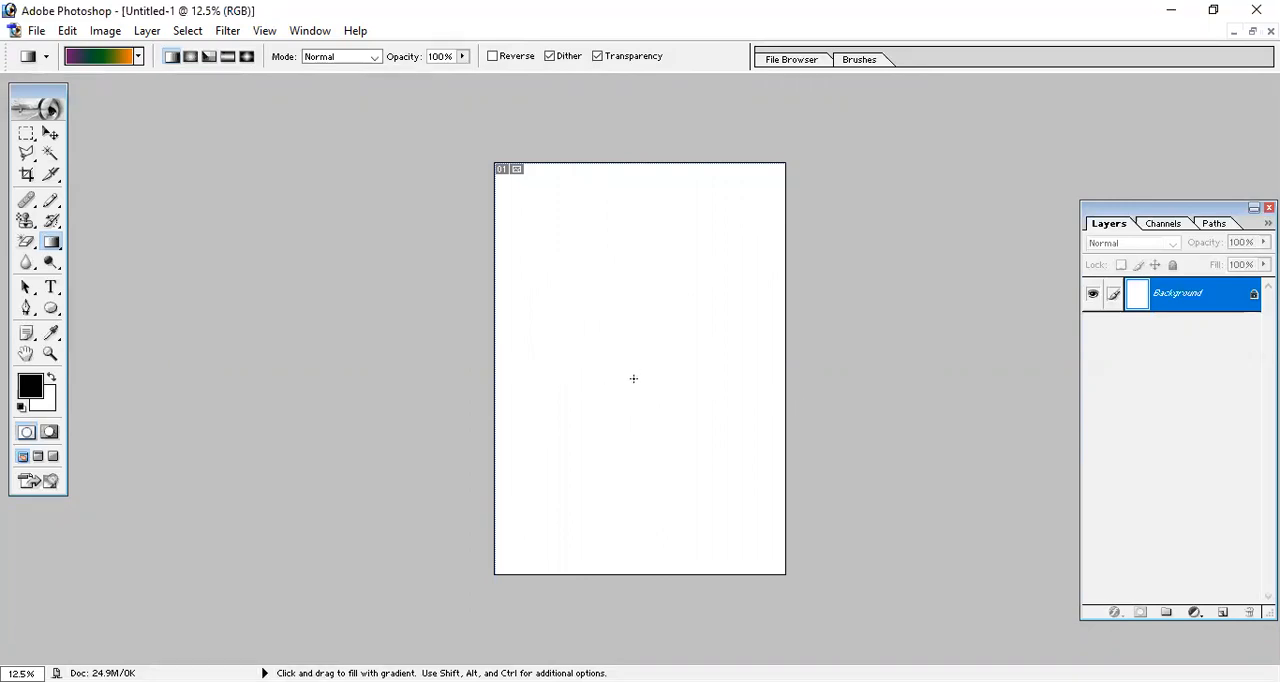
# Try gradients constrained to 45-degree increments from the page centre, one horizontal and one vertical, undoing each fill.
pyautogui.press('shift')
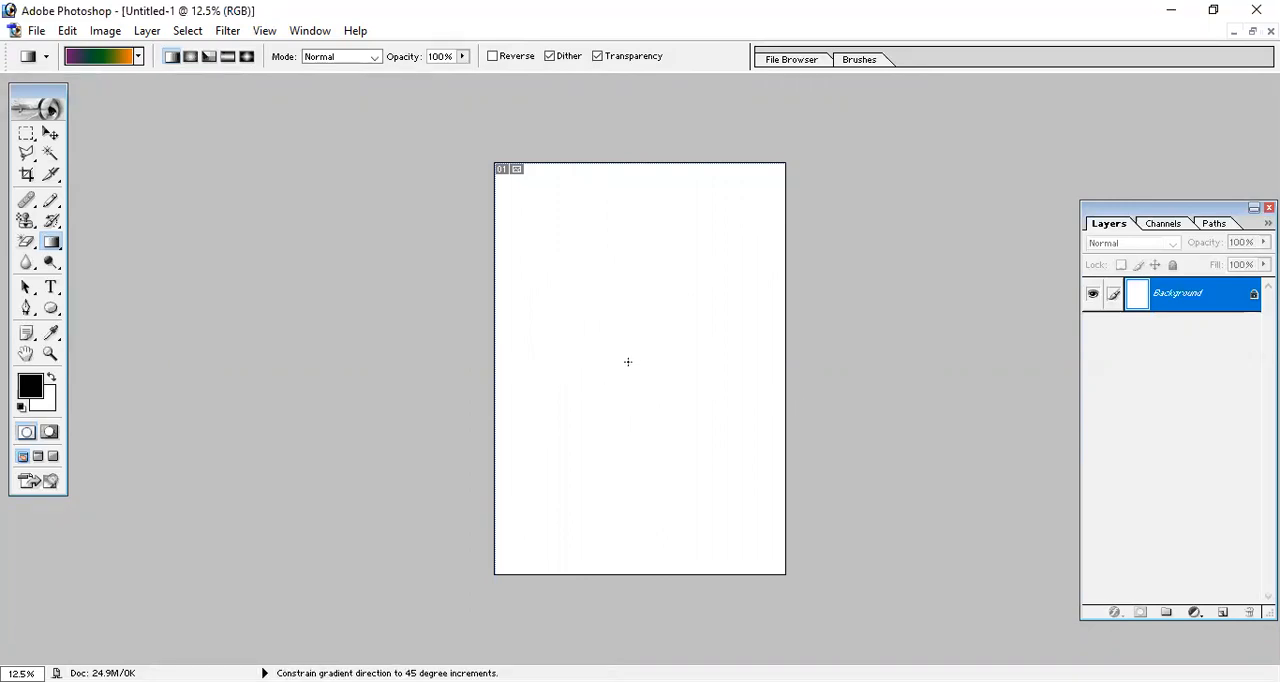
pyautogui.moveTo(628, 362); pyautogui.dragTo(830, 378)
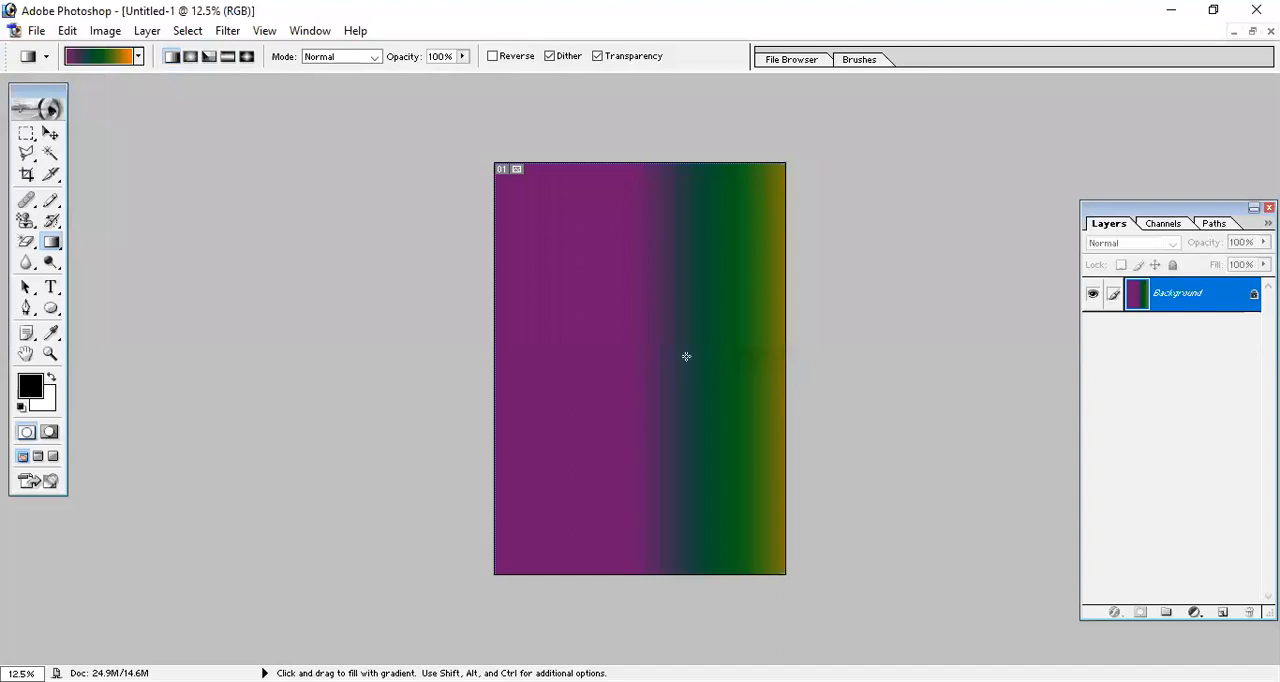
pyautogui.hotkey('ctrl', 'z')
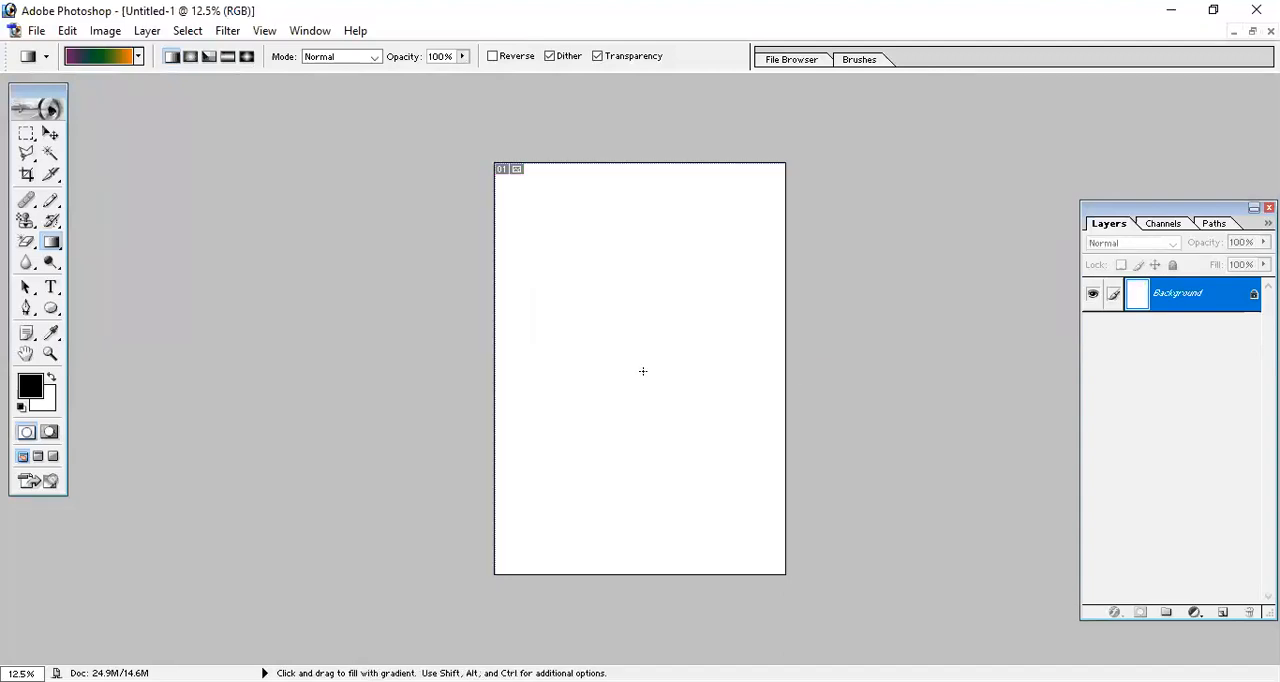
pyautogui.moveTo(637, 357); pyautogui.dragTo(650, 129)
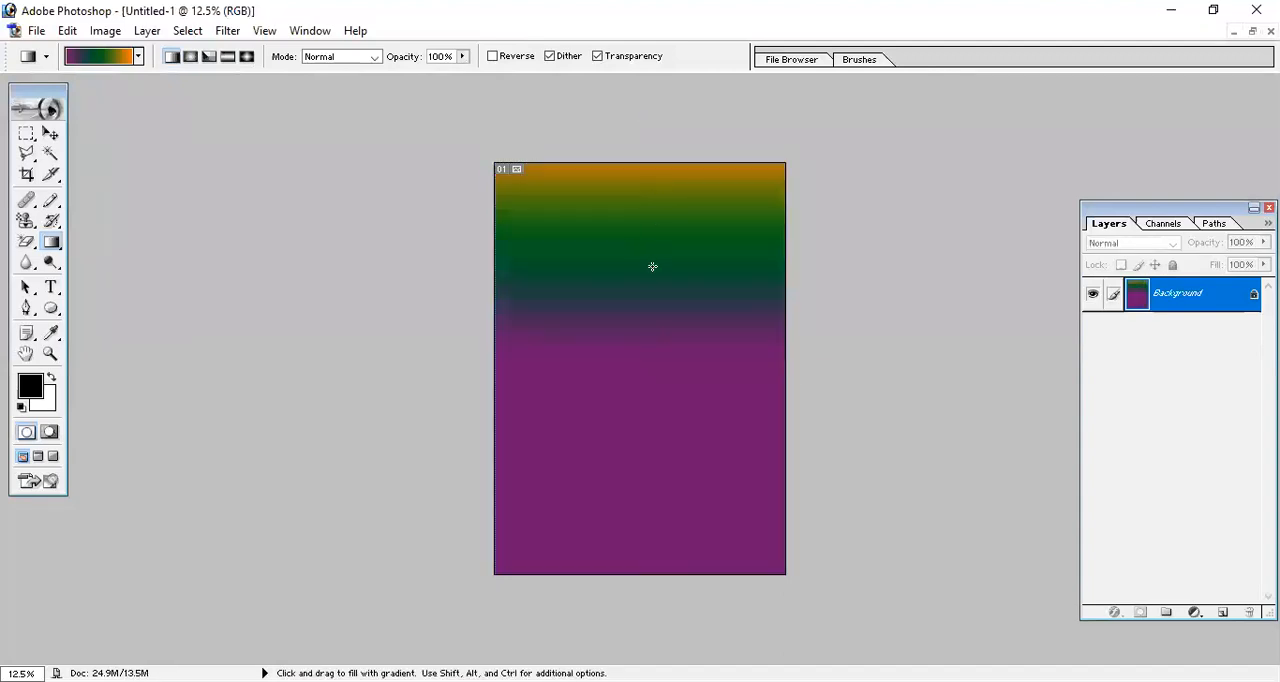
pyautogui.hotkey('ctrl', 'z')
# Try two more horizontal gradients from the page centre past its right edge, undoing each fill.
pyautogui.moveTo(631, 361); pyautogui.dragTo(847, 383)
pyautogui.hotkey('ctrl', 'z')
pyautogui.hotkey('ctrl', 'z')
pyautogui.moveTo(657, 357); pyautogui.dragTo(862, 361)
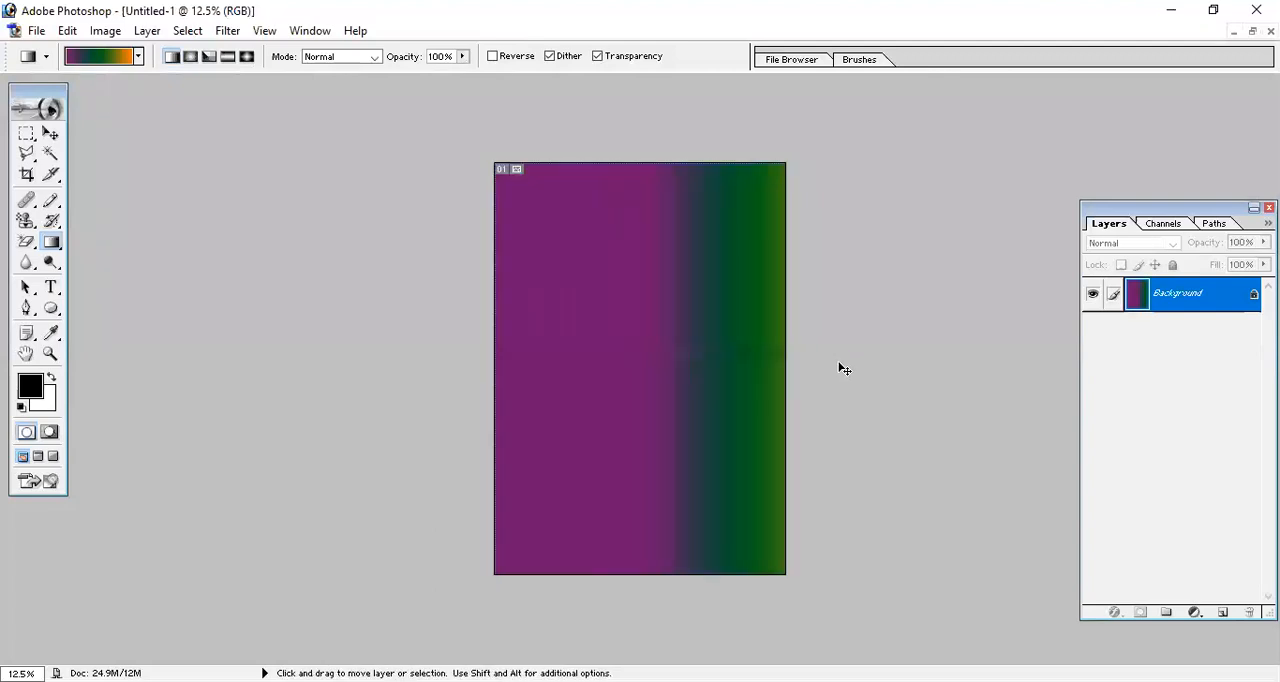
pyautogui.hotkey('ctrl', 'z')
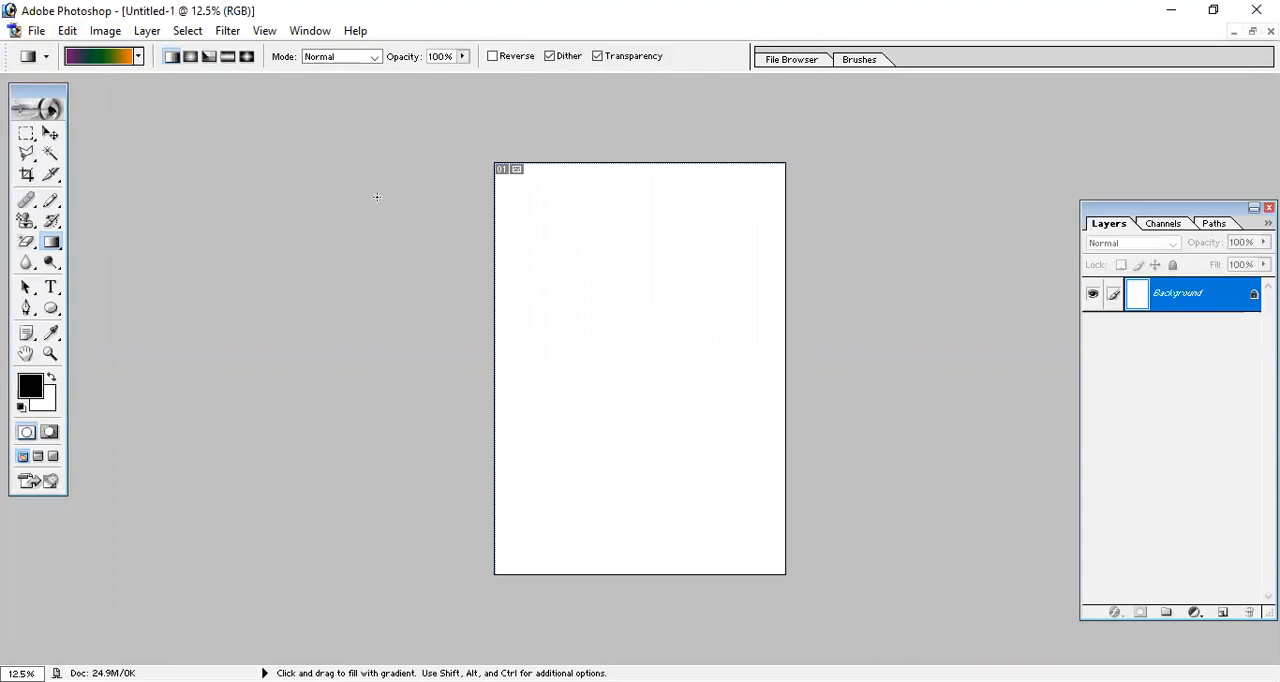
# Append the Spectrums and Special Effects gradient libraries to the current gradient presets.
pyautogui.click(138, 56)
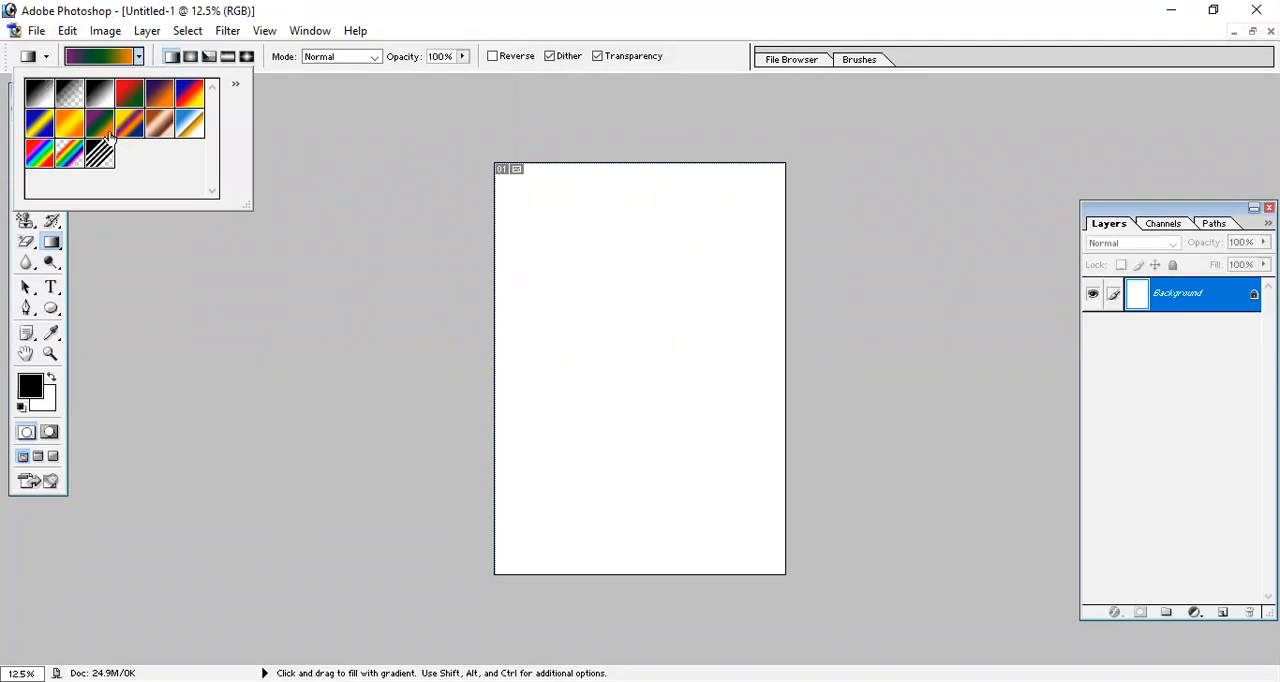
pyautogui.click(237, 88)
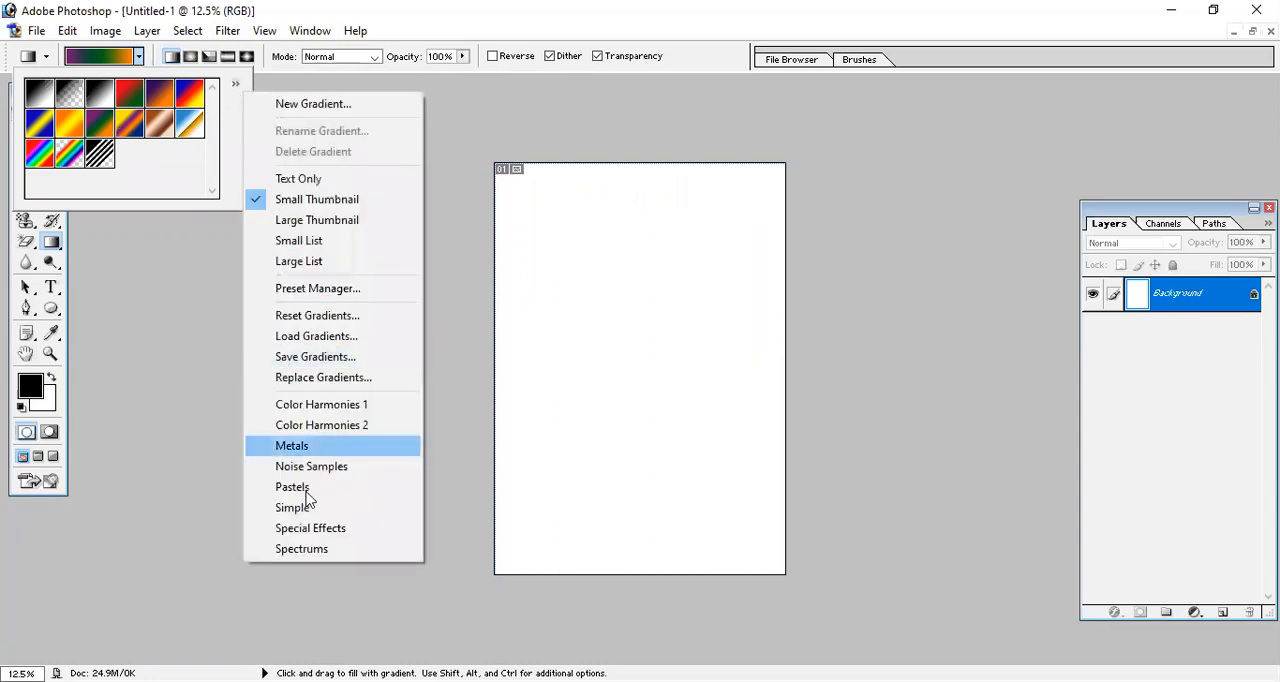
pyautogui.click(300, 549)
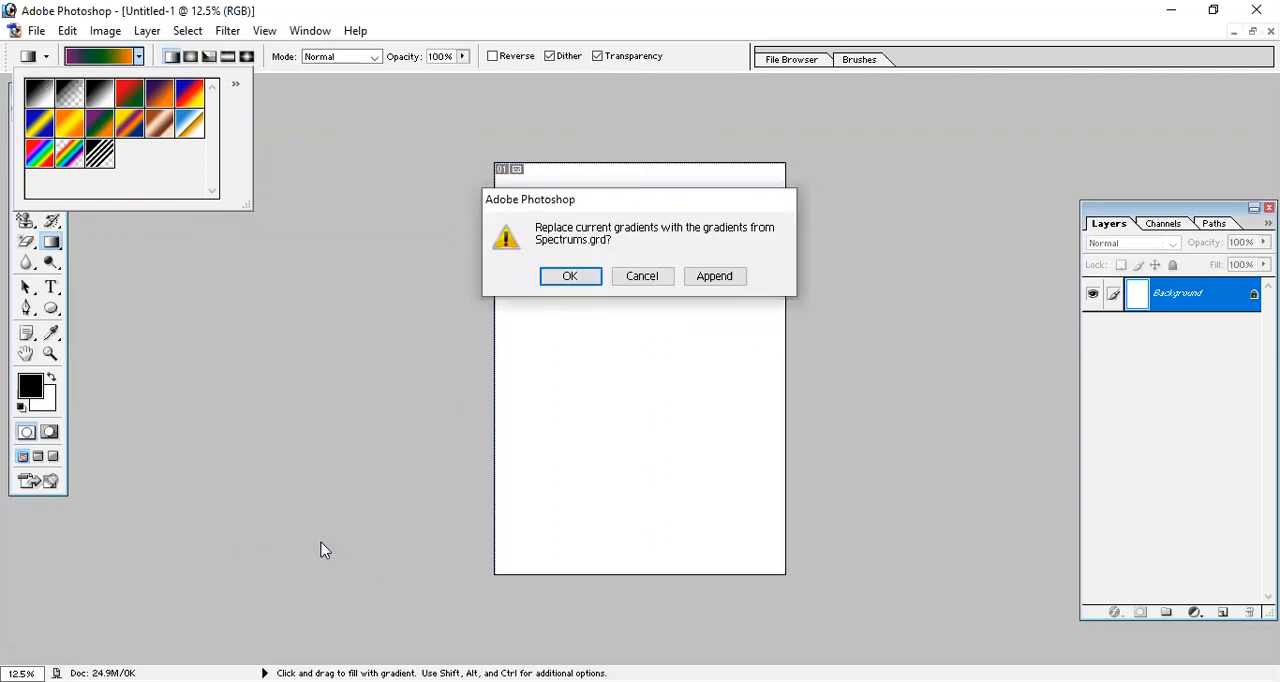
pyautogui.click(714, 282)
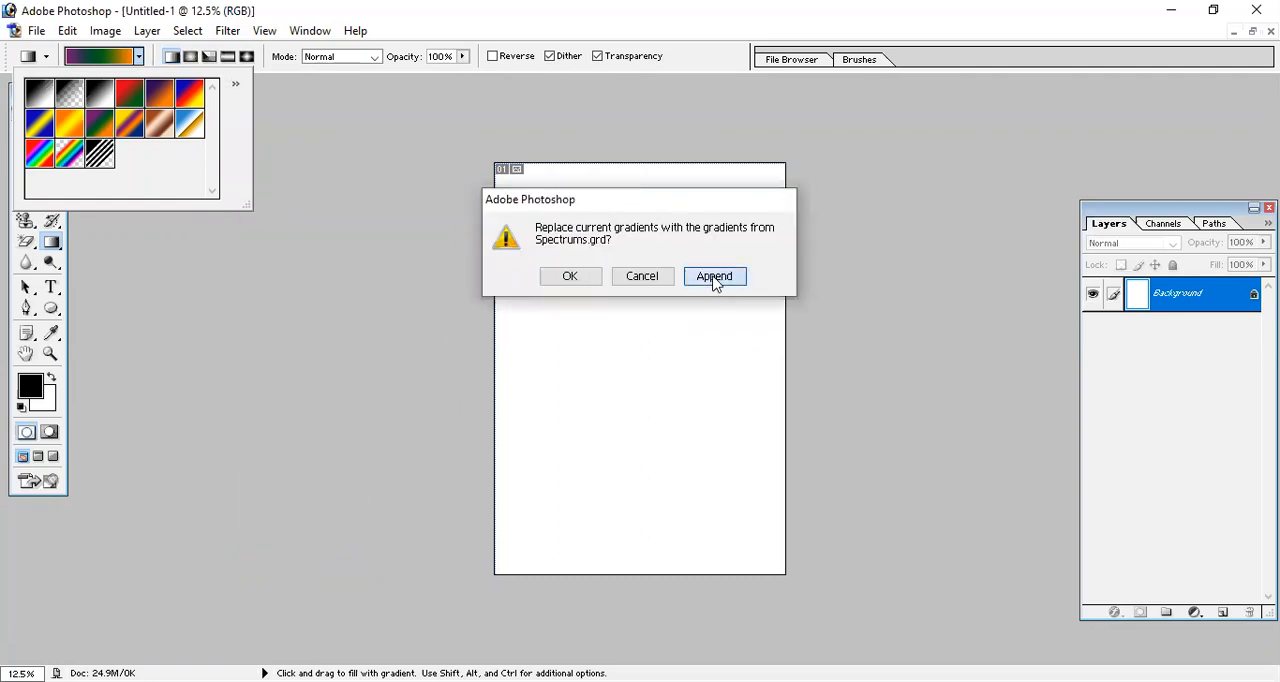
pyautogui.click(236, 87)
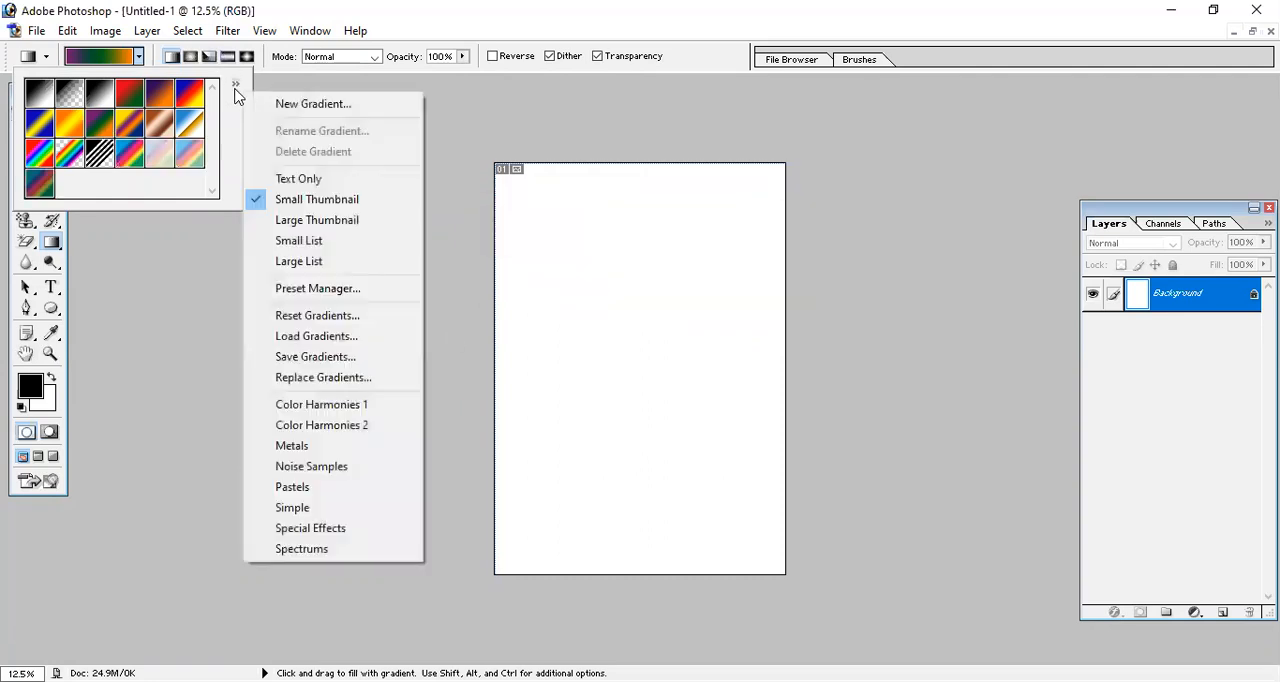
pyautogui.click(349, 530)
pyautogui.click(716, 279)
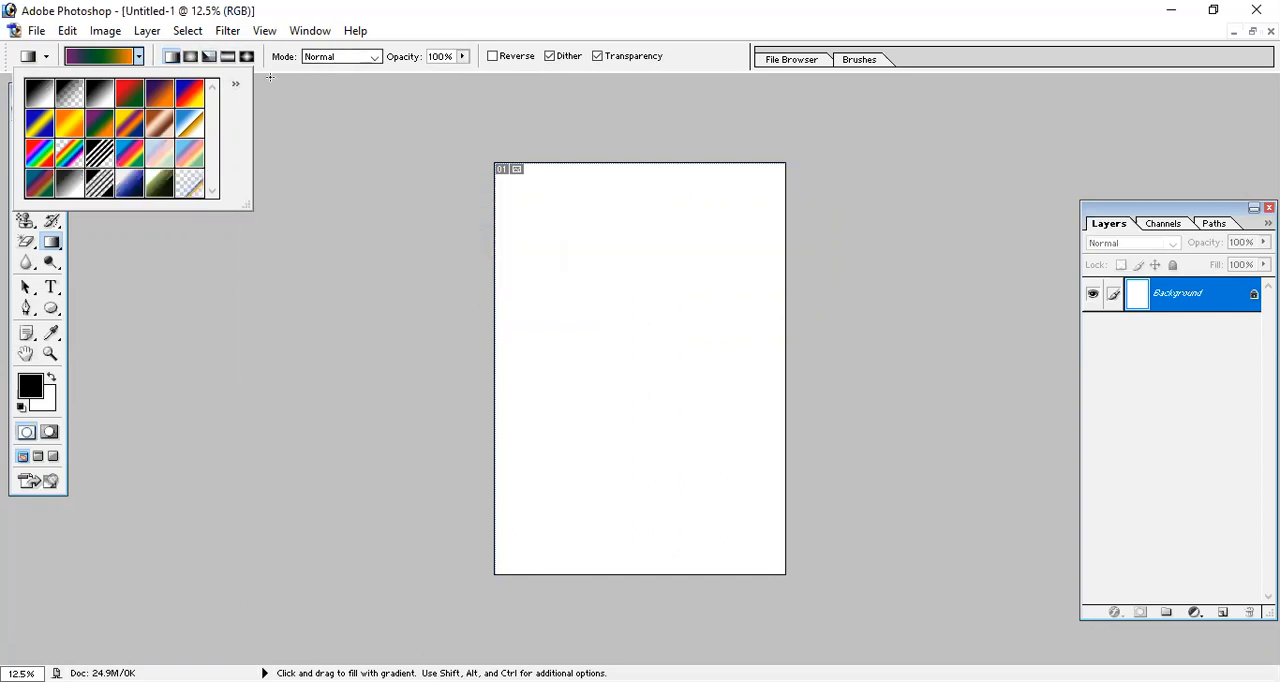
# Append the Pastels and Noise Samples gradient libraries to the current gradient presets.
pyautogui.click(236, 86)
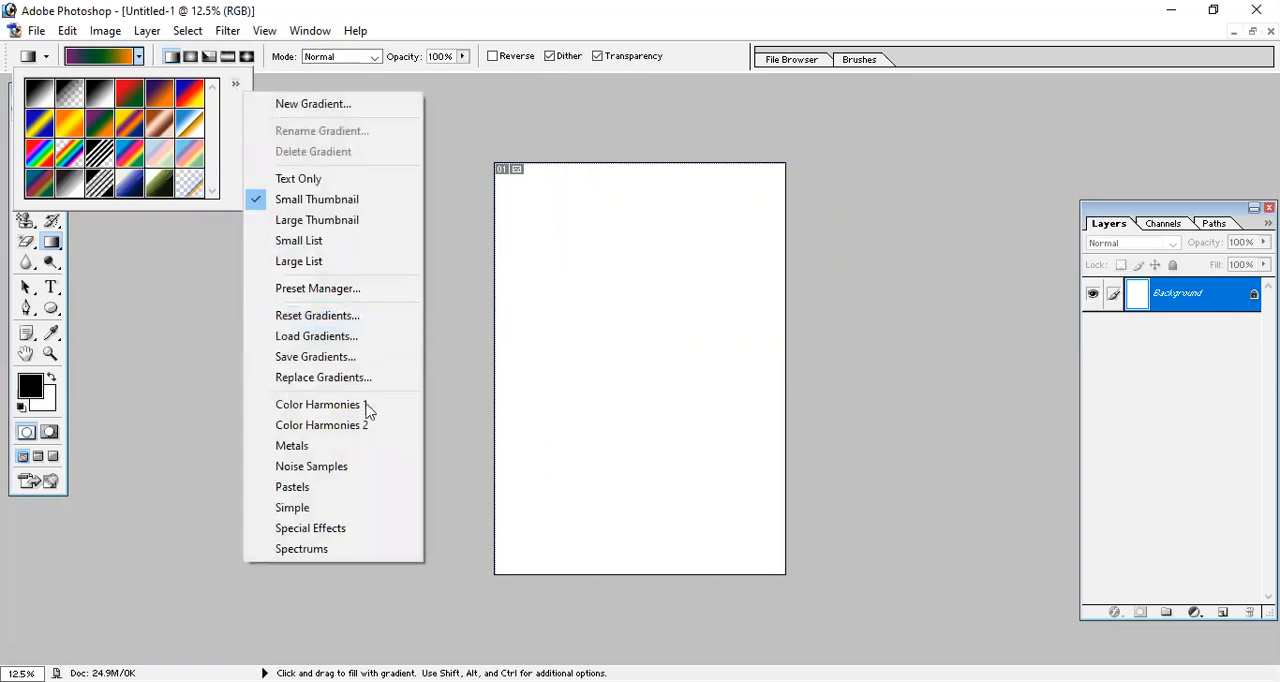
pyautogui.click(332, 487)
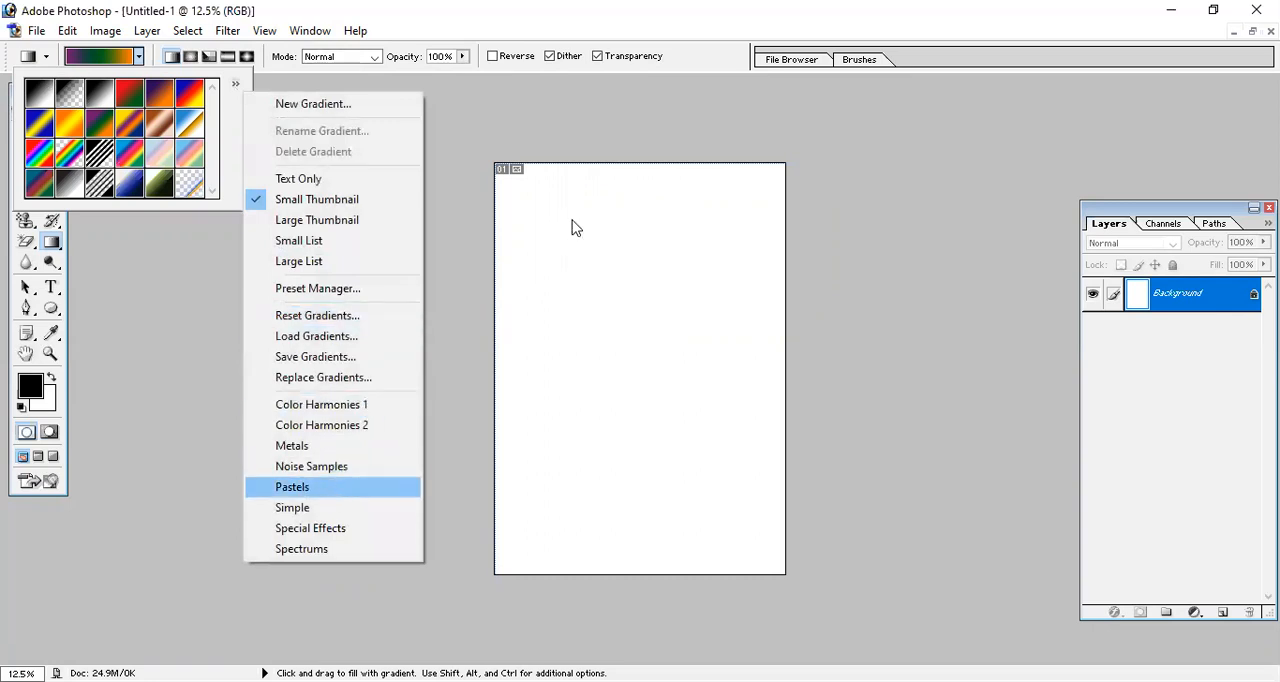
pyautogui.click(716, 289)
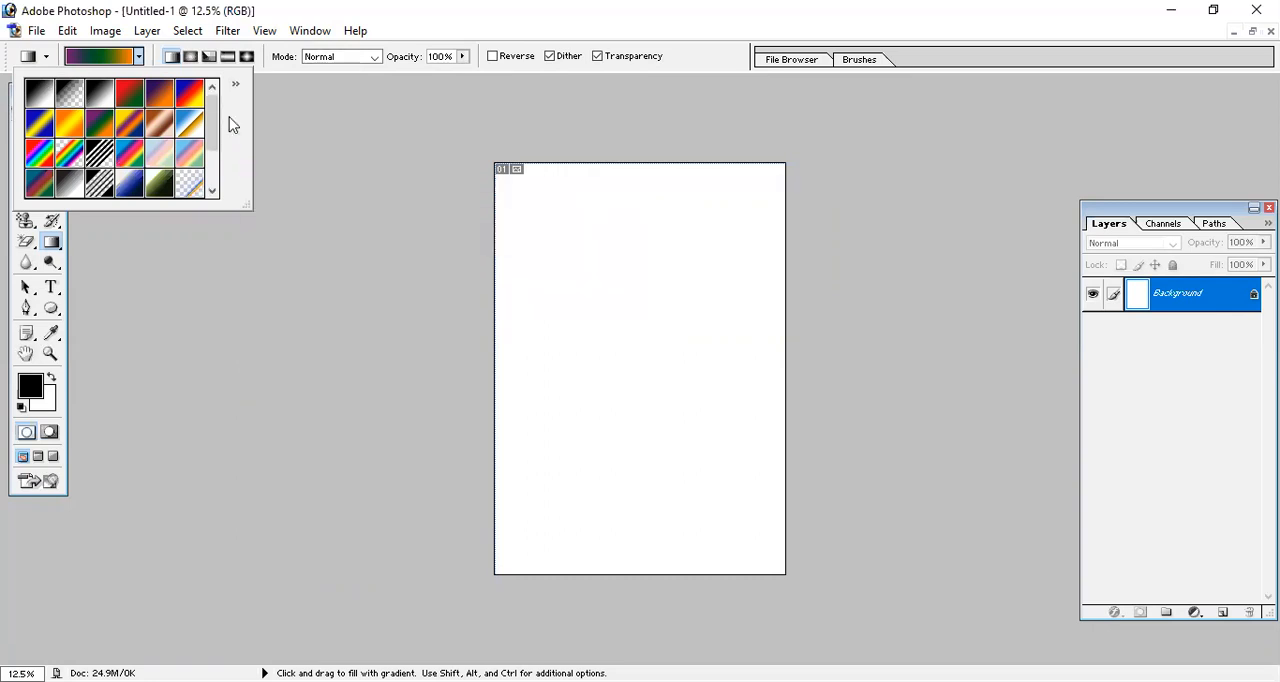
pyautogui.moveTo(212, 112); pyautogui.dragTo(209, 166)
pyautogui.click(236, 84)
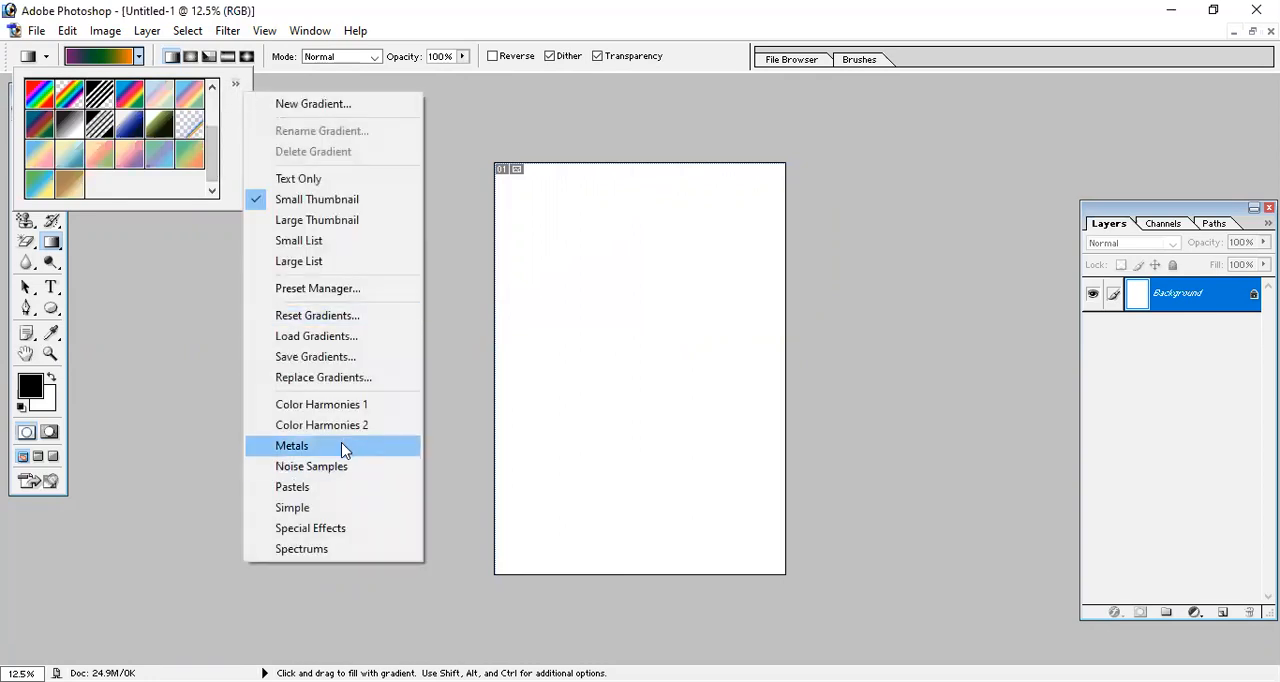
pyautogui.click(340, 467)
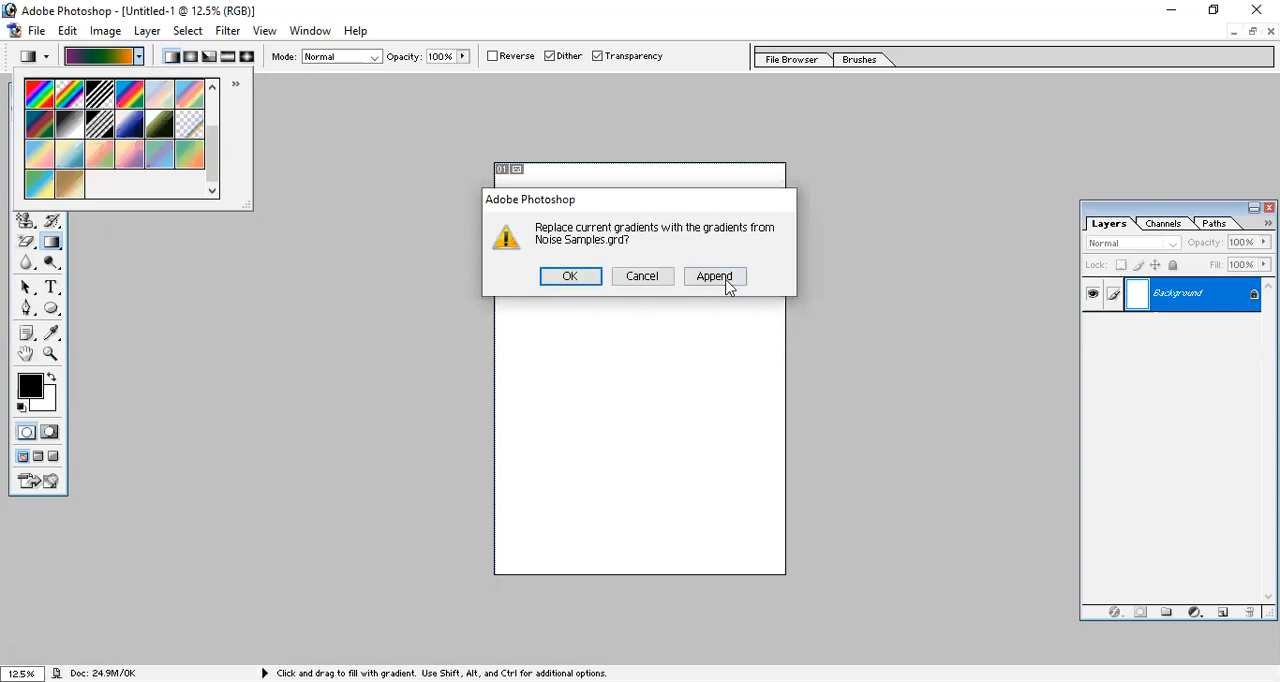
pyautogui.click(730, 283)
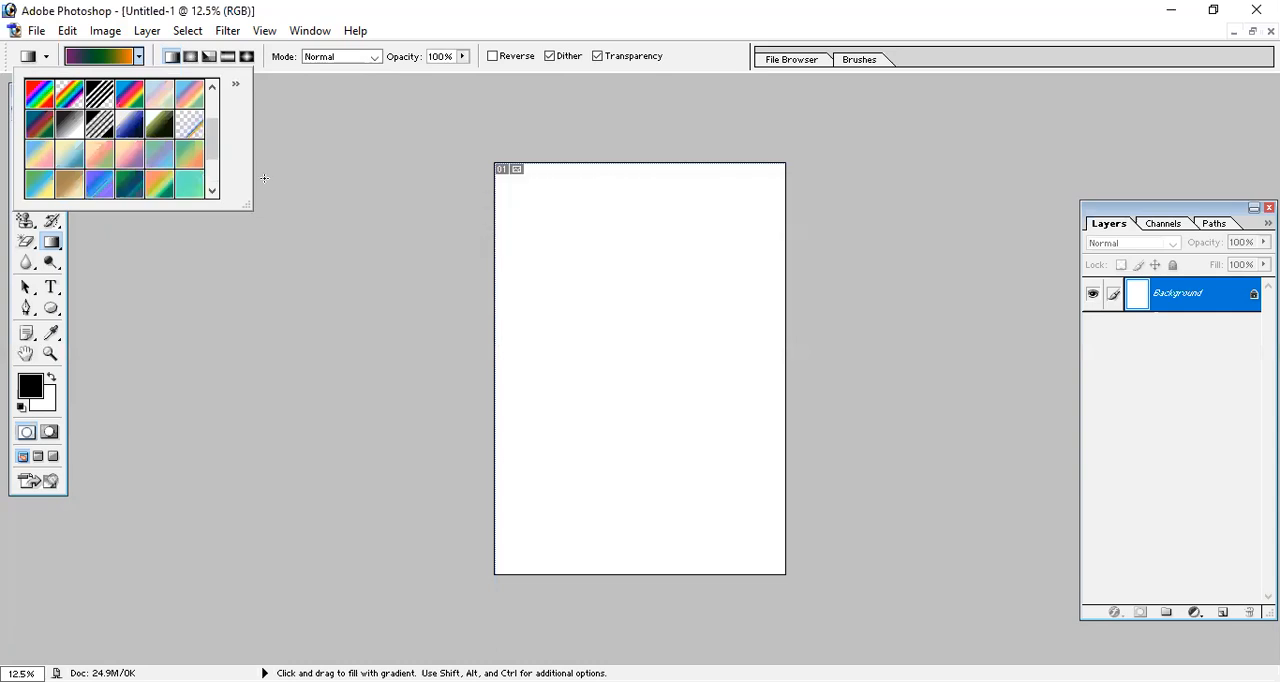
pyautogui.click(236, 84)
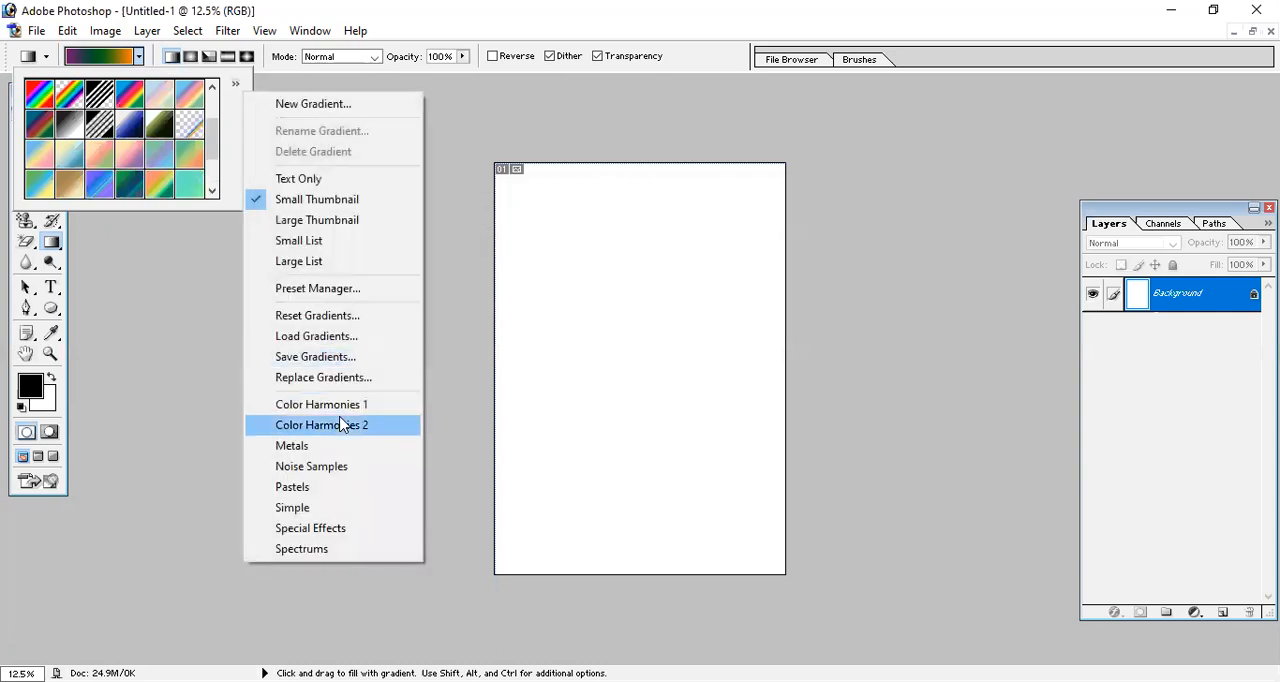
pyautogui.click(235, 105)
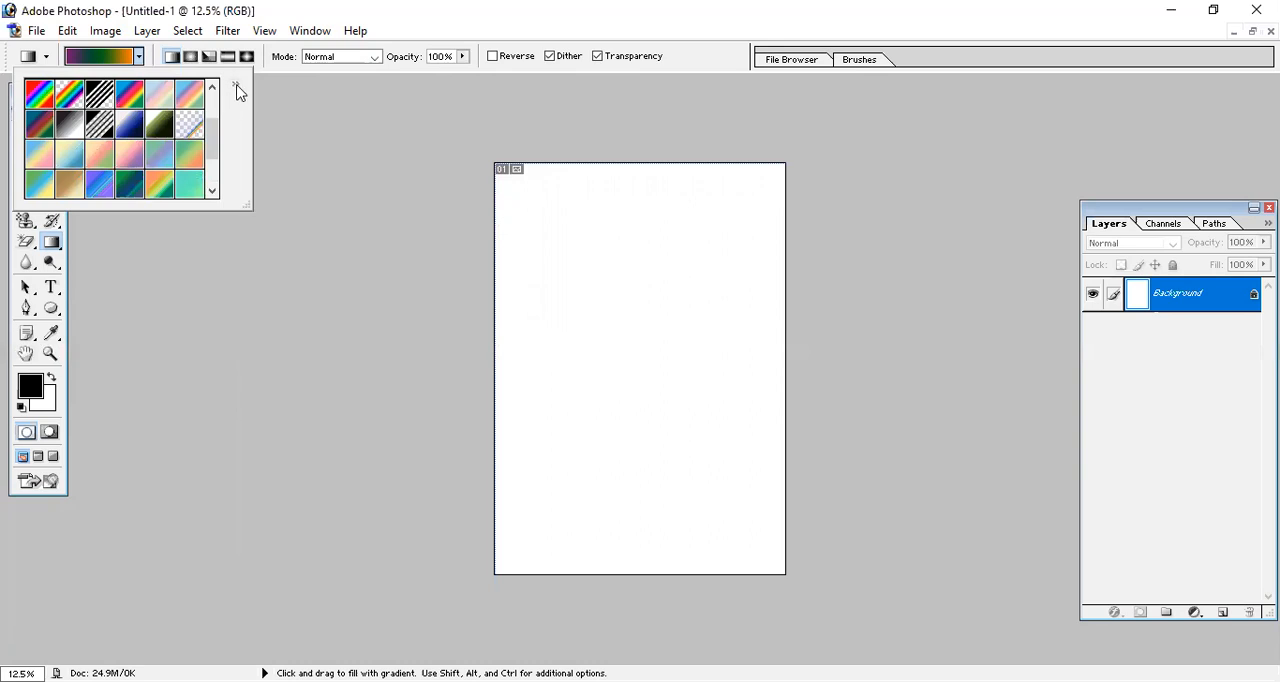
# Append the Color Harmonies 2 and Color Harmonies 1 gradient libraries to the current gradient presets.
pyautogui.click(236, 88)
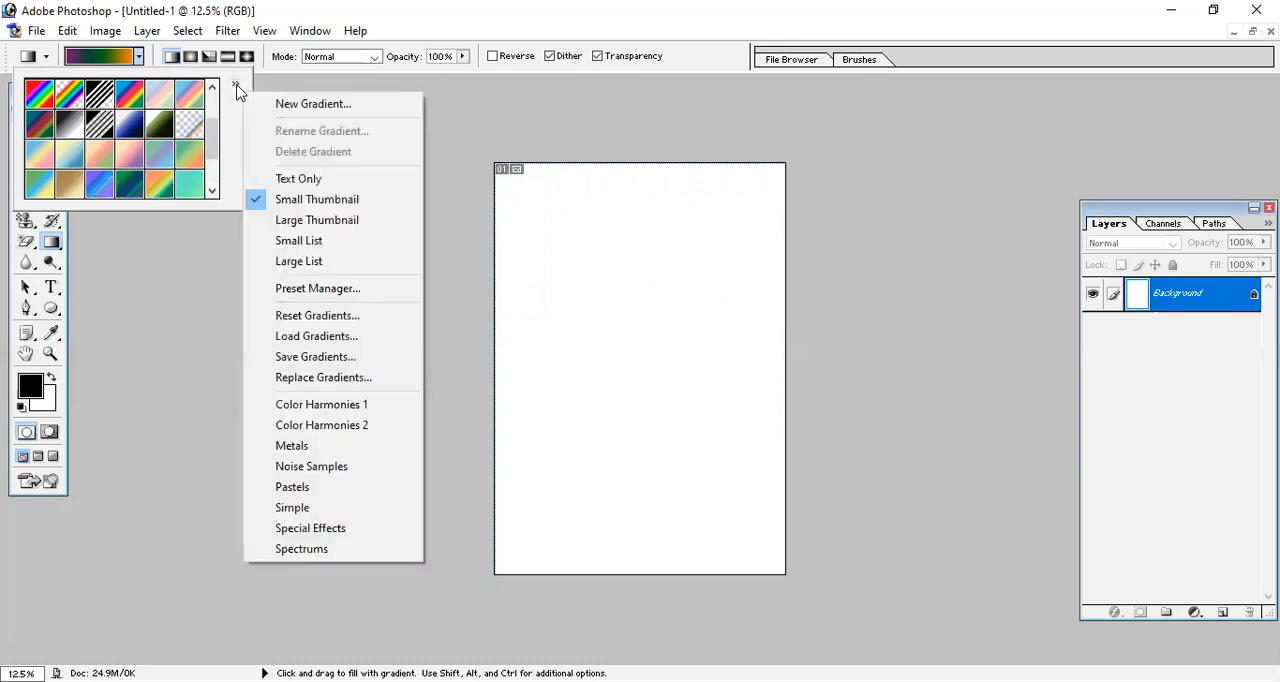
pyautogui.click(360, 428)
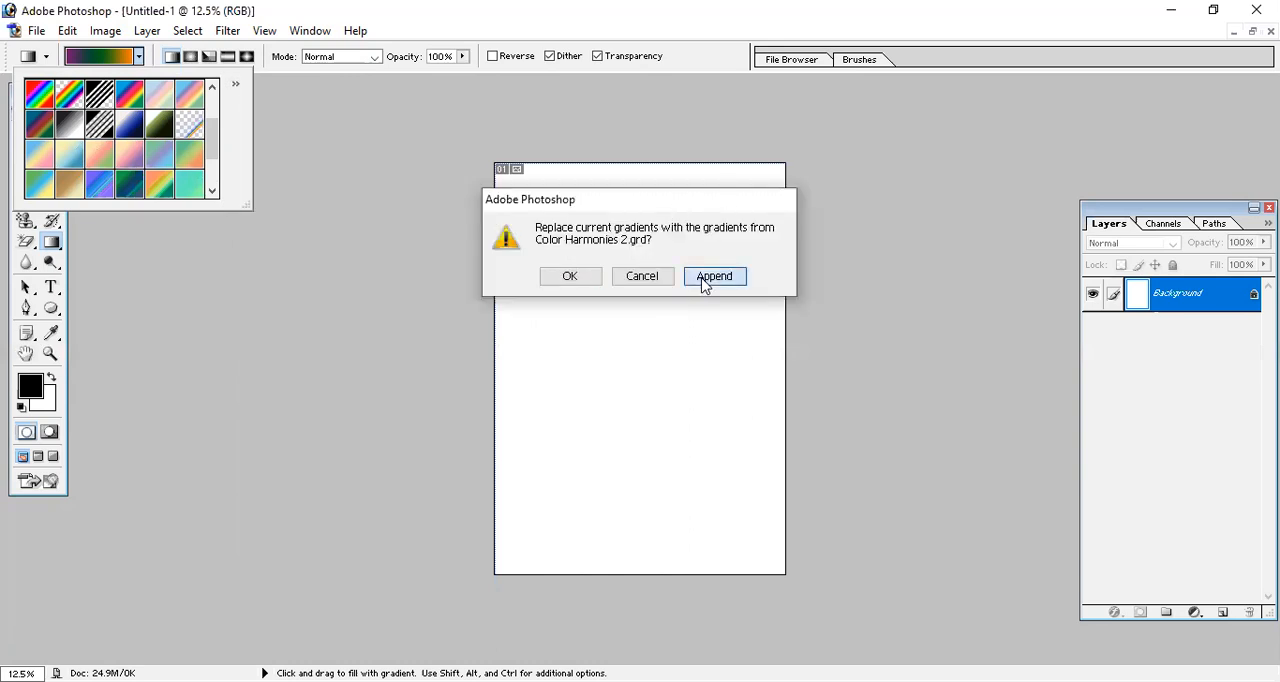
pyautogui.click(712, 278)
pyautogui.click(213, 186)
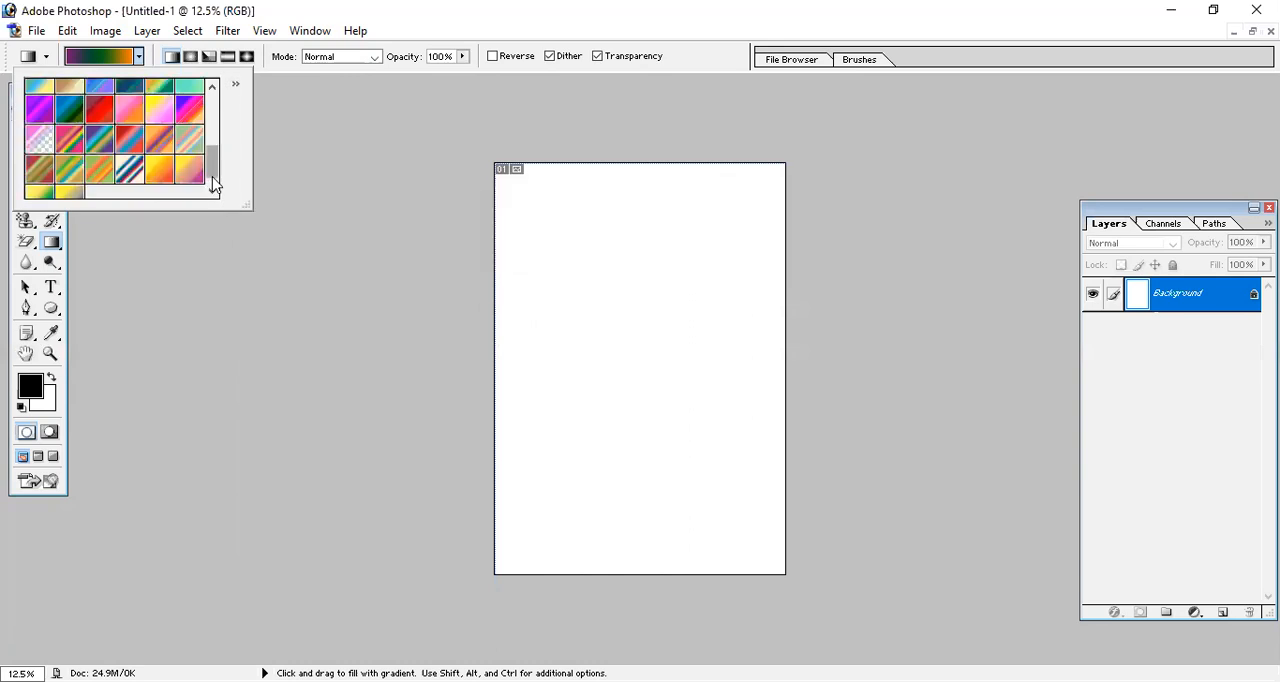
pyautogui.click(236, 84)
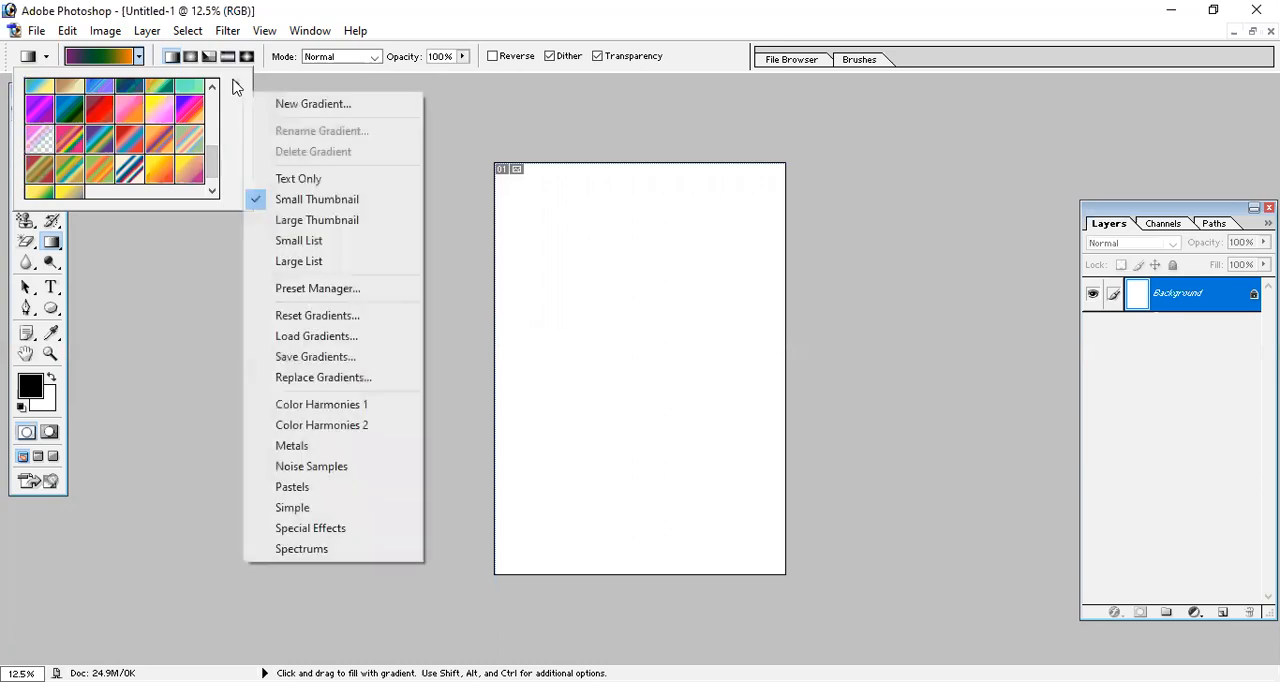
pyautogui.click(398, 404)
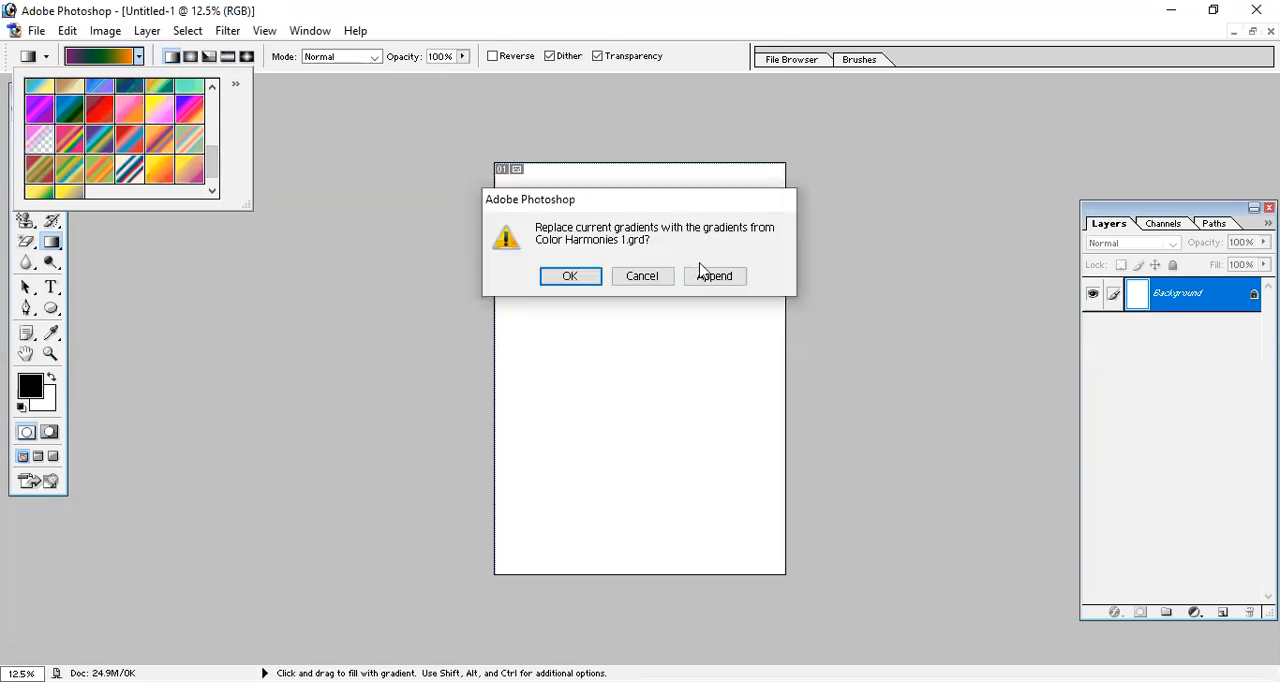
pyautogui.click(714, 280)
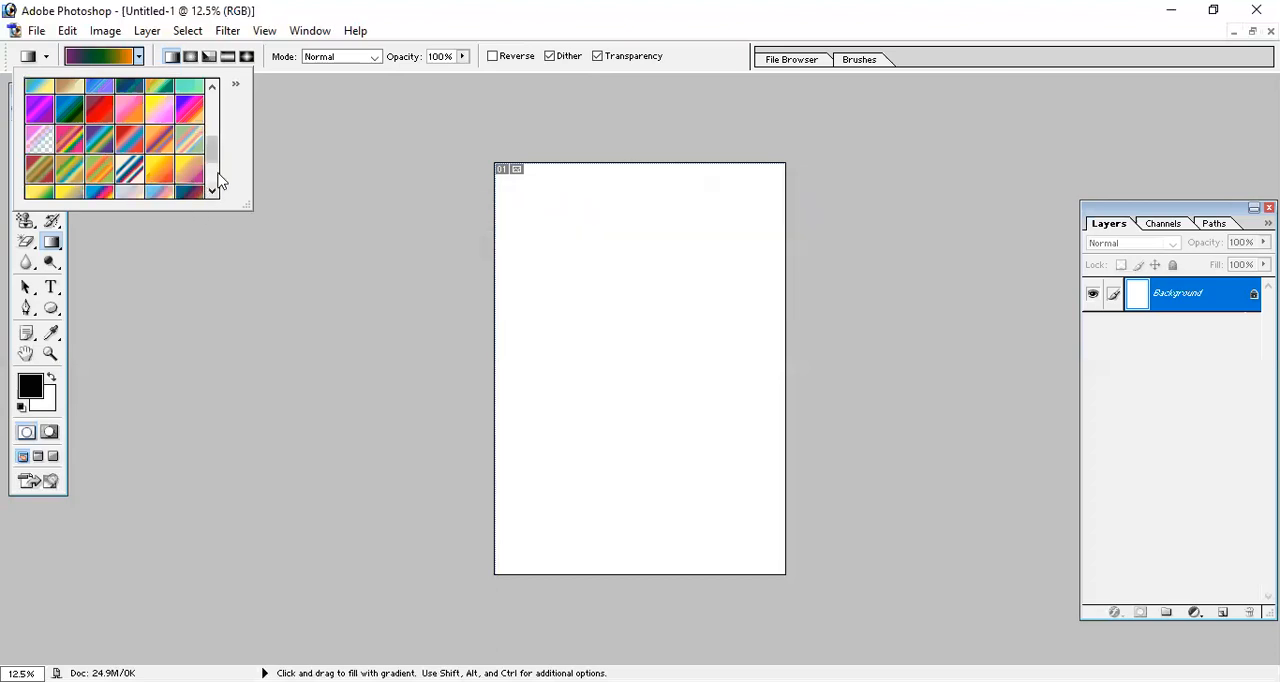
# Try an orange, yellow and green preset as a horizontal gradient from the page centre past its right edge, undoing the fill.
pyautogui.click(212, 190)
pyautogui.click(134, 186)
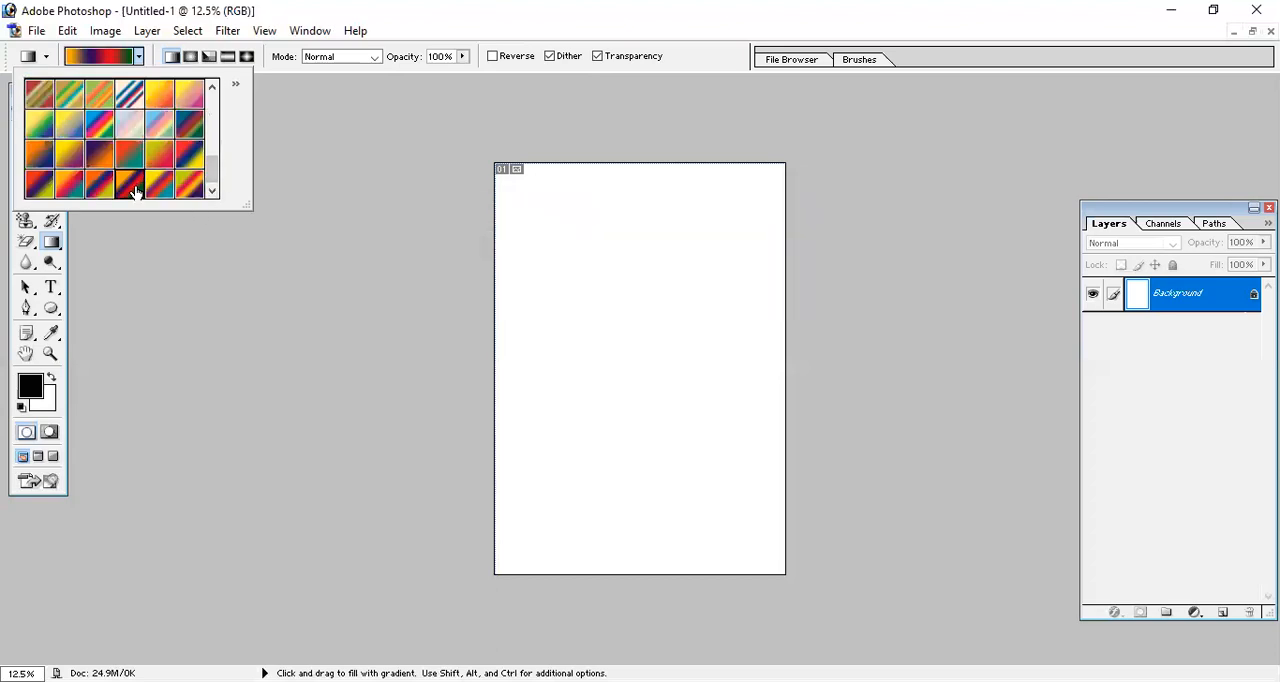
pyautogui.click(213, 88)
pyautogui.click(213, 88)
pyautogui.click(213, 88)
pyautogui.click(213, 88)
pyautogui.click(152, 140)
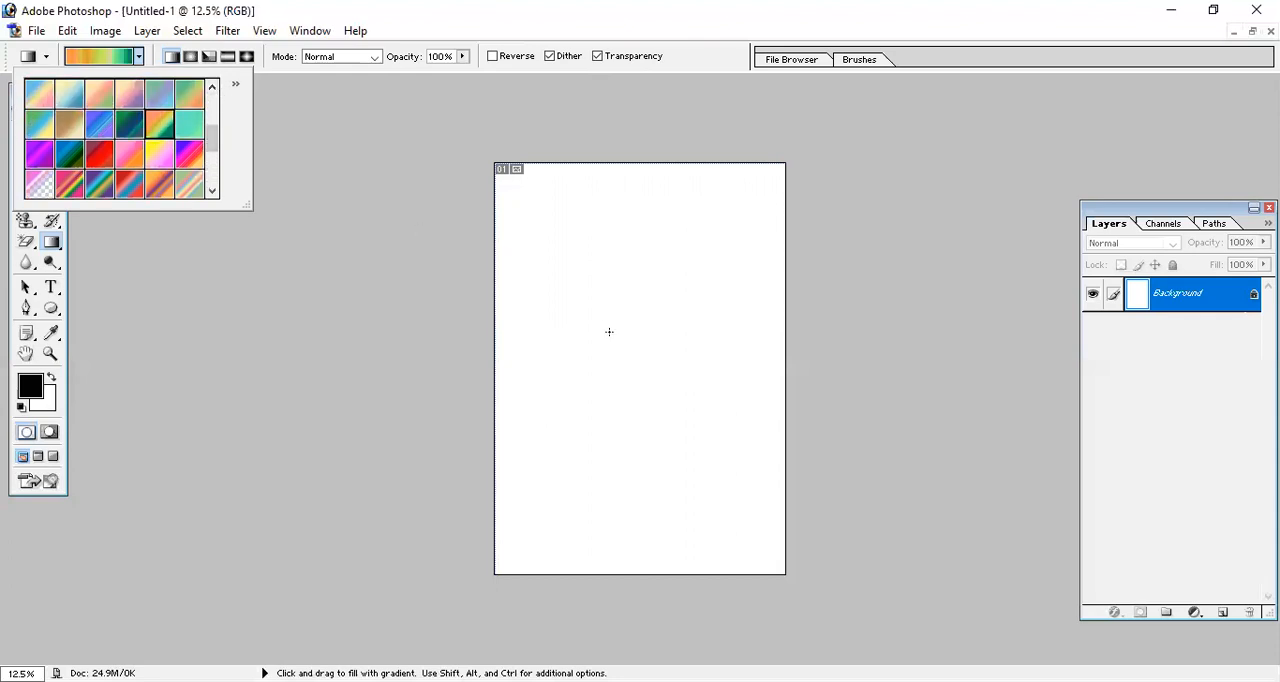
pyautogui.press('shift')
pyautogui.press('shift')
pyautogui.moveTo(610, 371); pyautogui.dragTo(900, 420)
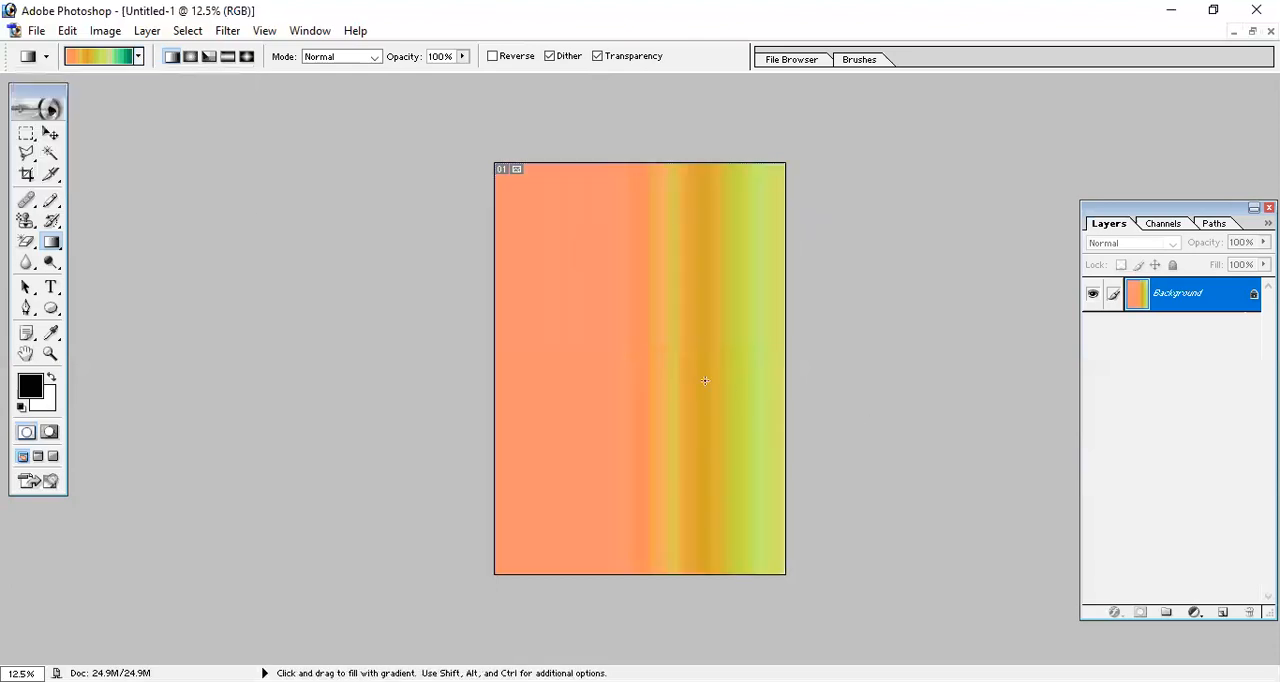
pyautogui.hotkey('ctrl', 'z')
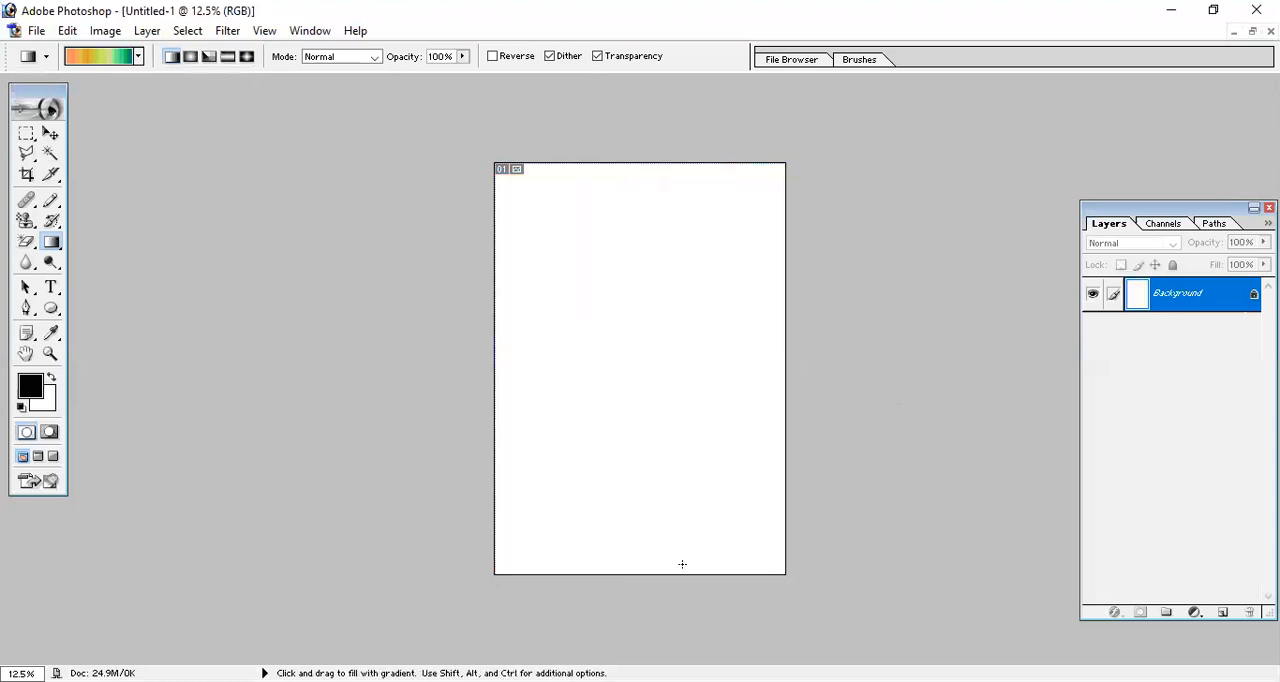
# Choose the violet, green, orange preset for the Gradient tool.
pyautogui.click(139, 57)
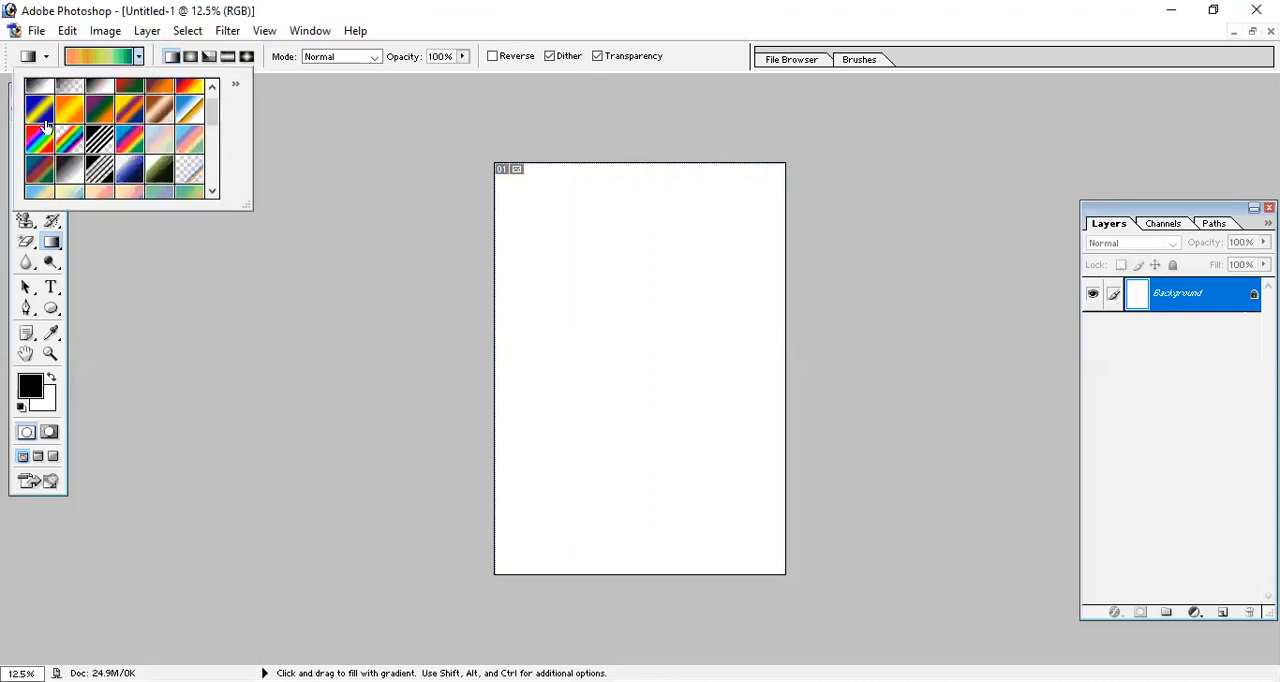
pyautogui.click(101, 110)
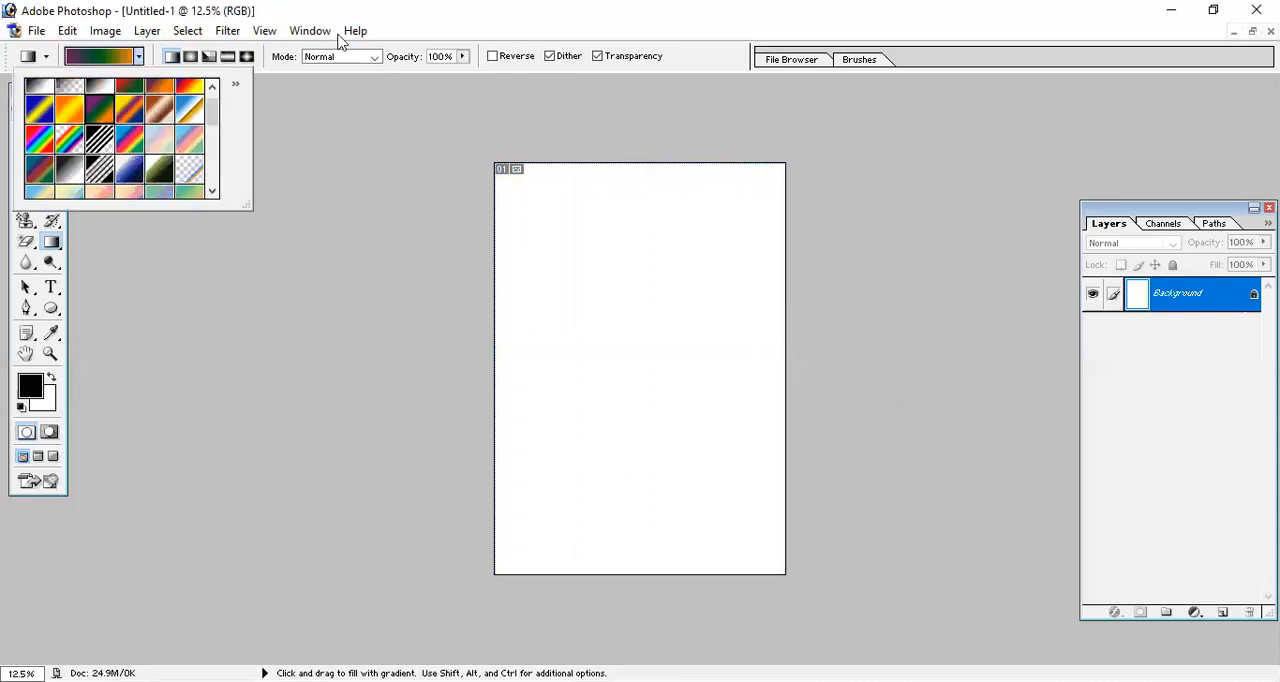
pyautogui.press('v')
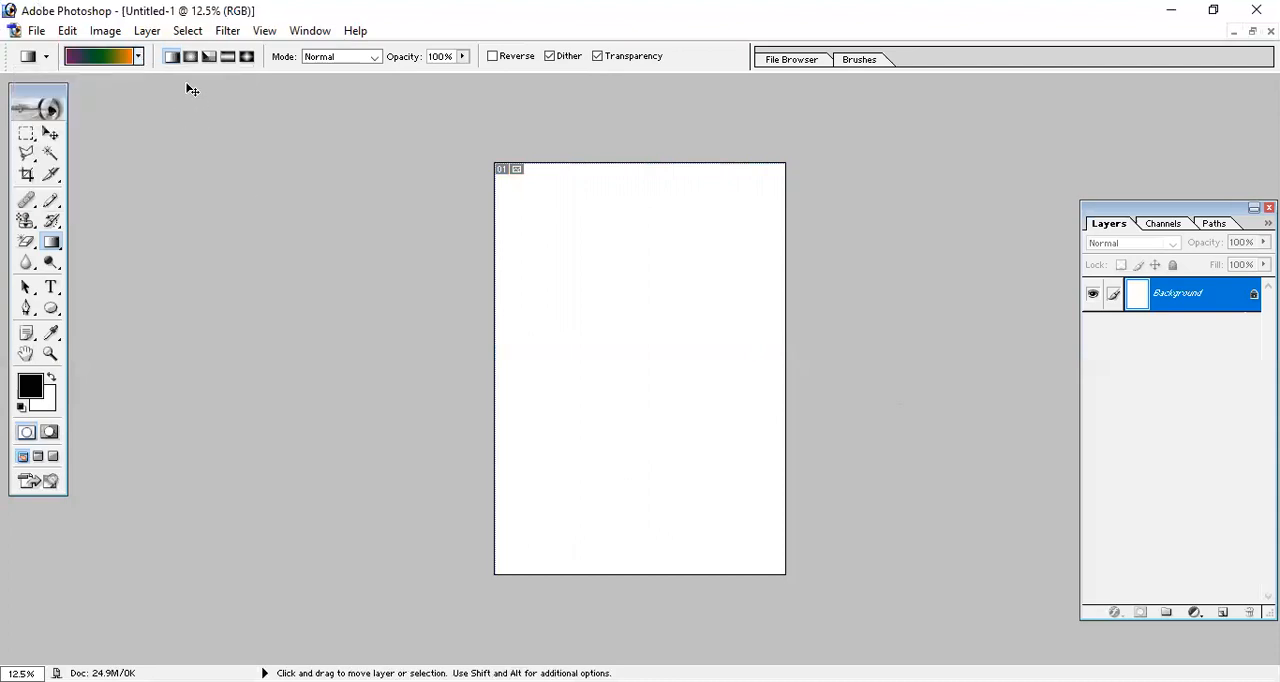
pyautogui.press('g')
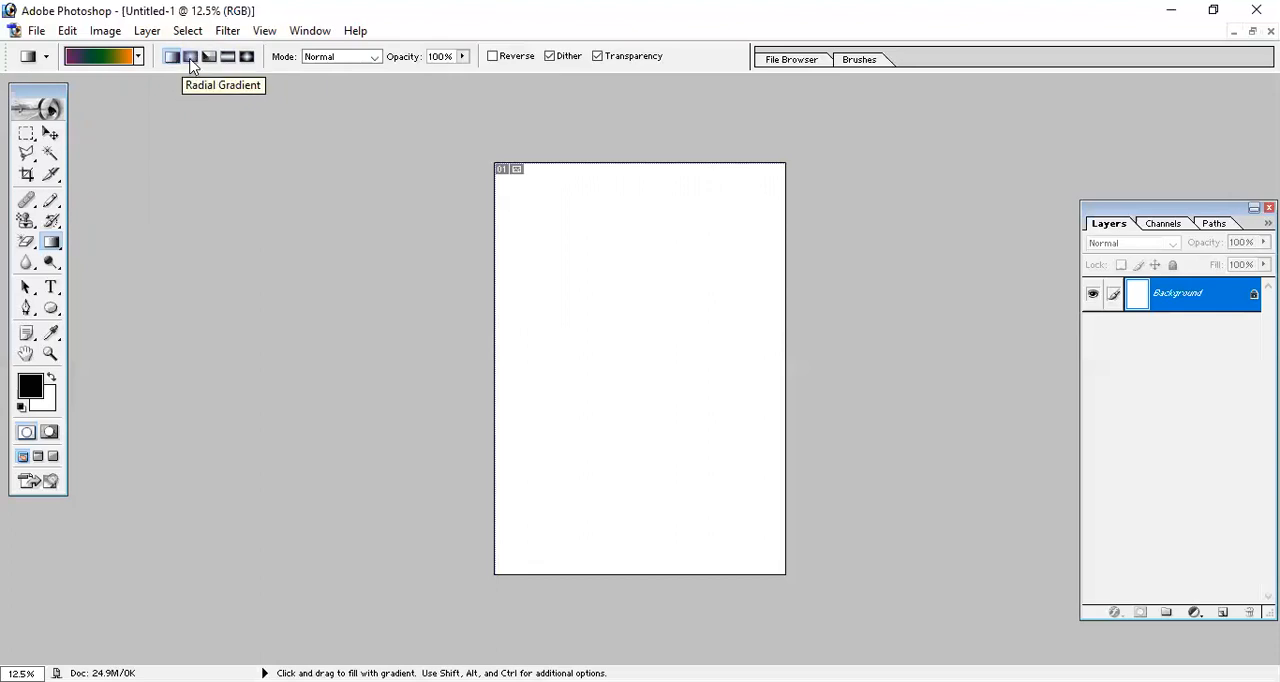
# Try two radial gradients from the page centre, a short diagonal one and a longer horizontal one, undoing each fill.
pyautogui.click(191, 58)
pyautogui.moveTo(609, 337); pyautogui.dragTo(670, 419)
pyautogui.press('ctrl')
pyautogui.hotkey('ctrl', 'z')
pyautogui.press('shift')
pyautogui.moveTo(624, 358); pyautogui.dragTo(823, 374)
pyautogui.press('ctrl')
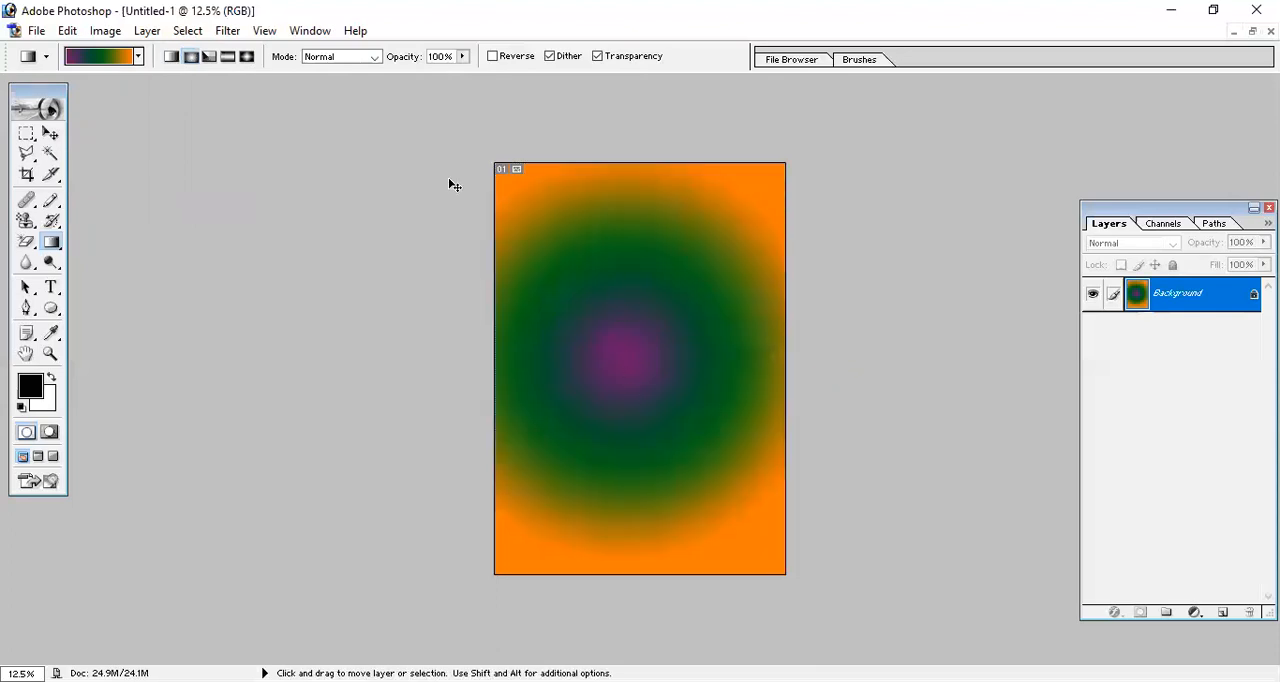
pyautogui.hotkey('ctrl', 'z')
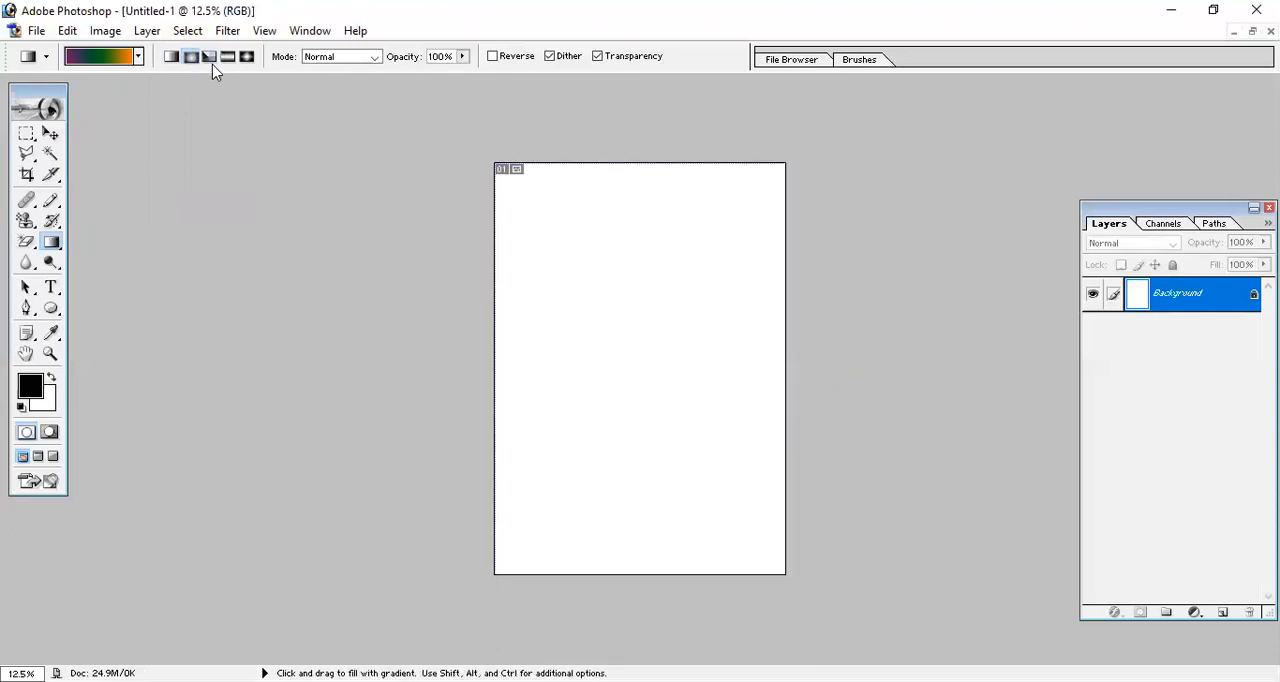
# Try two angle gradients from the page centre, one towards the upper-left corner and one horizontal, undoing each fill.
pyautogui.click(212, 60)
pyautogui.moveTo(613, 340); pyautogui.dragTo(463, 155)
pyautogui.hotkey('ctrl', 'z')
pyautogui.moveTo(620, 356); pyautogui.dragTo(909, 391)
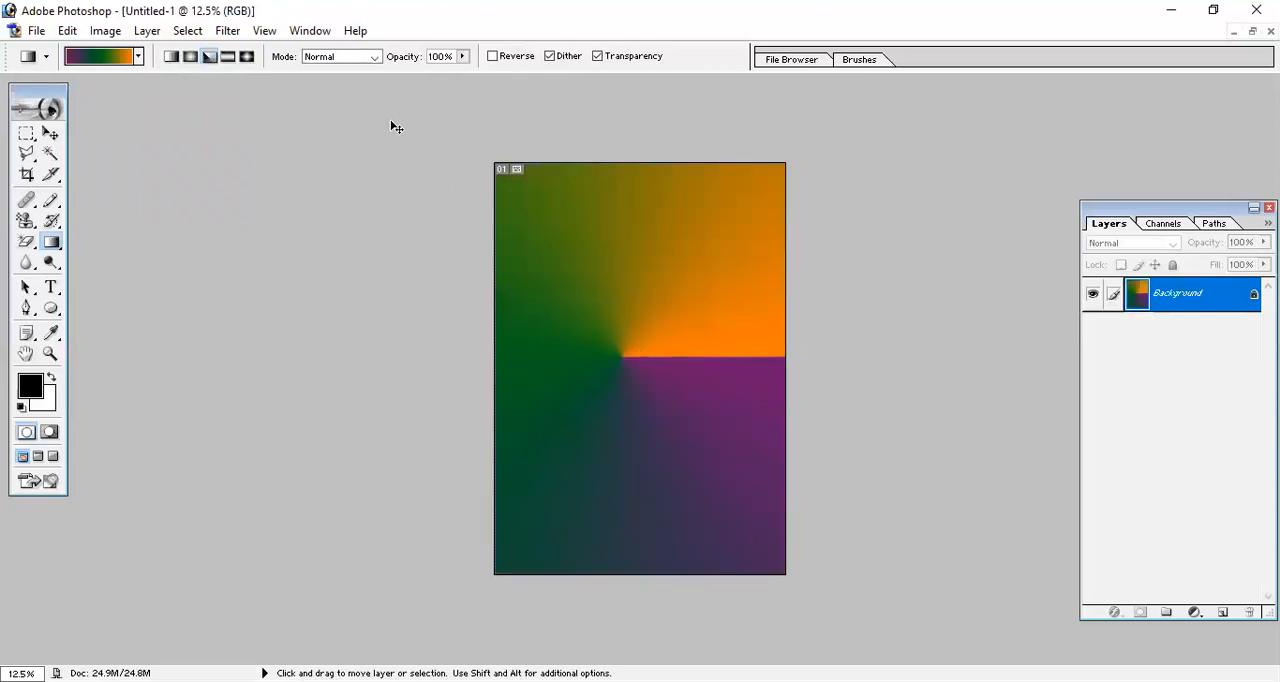
pyautogui.hotkey('ctrl', 'z')
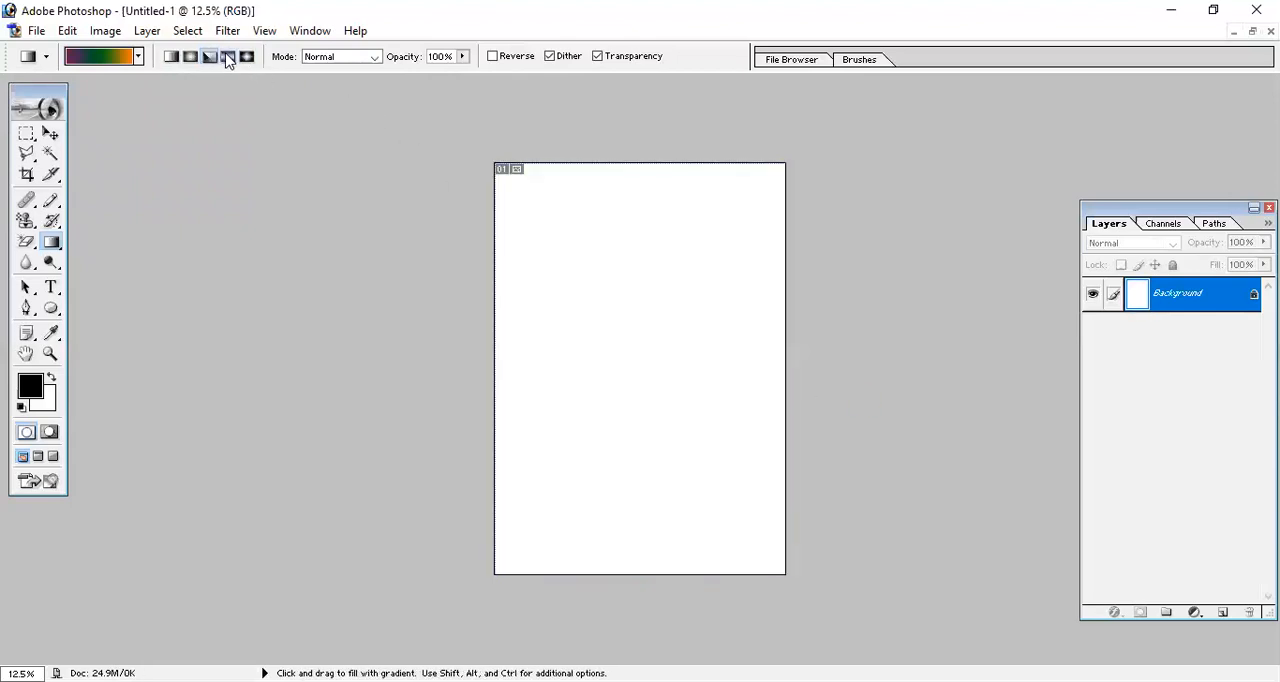
# Try two reflected gradients drawn horizontally past the page's right edge, a long and a shorter one, undoing each fill.
pyautogui.click(228, 58)
pyautogui.moveTo(586, 351); pyautogui.dragTo(888, 392)
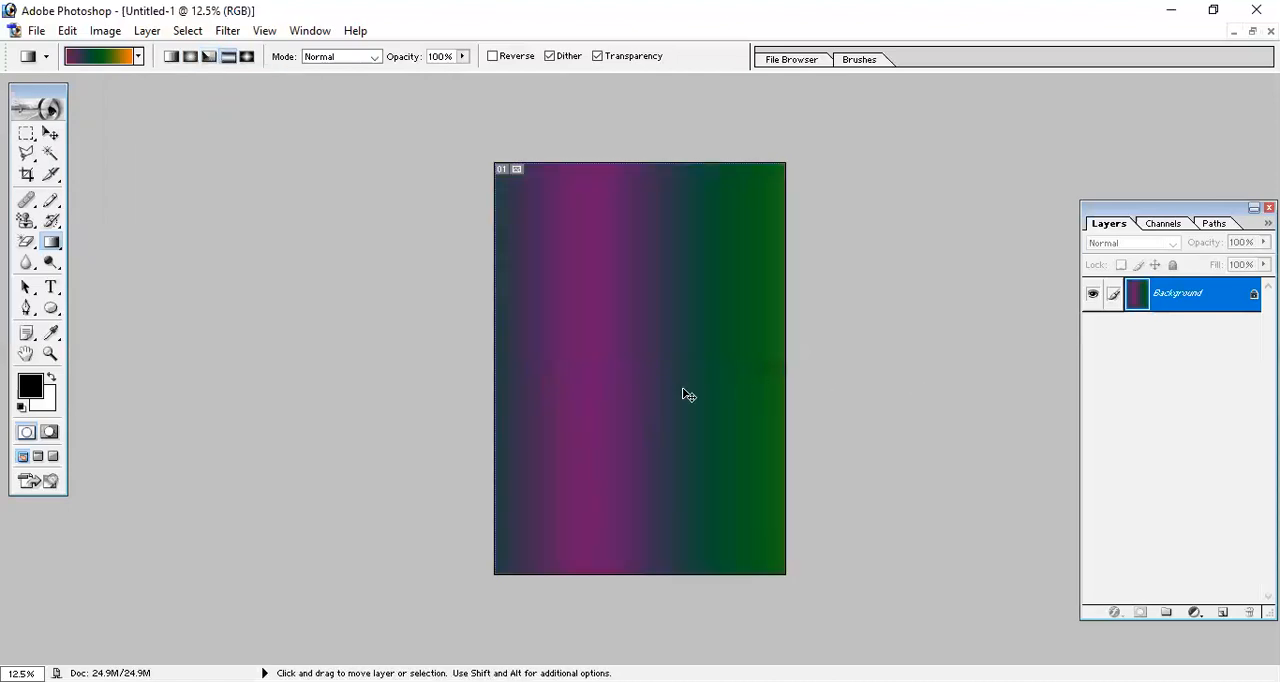
pyautogui.hotkey('ctrl', 'z')
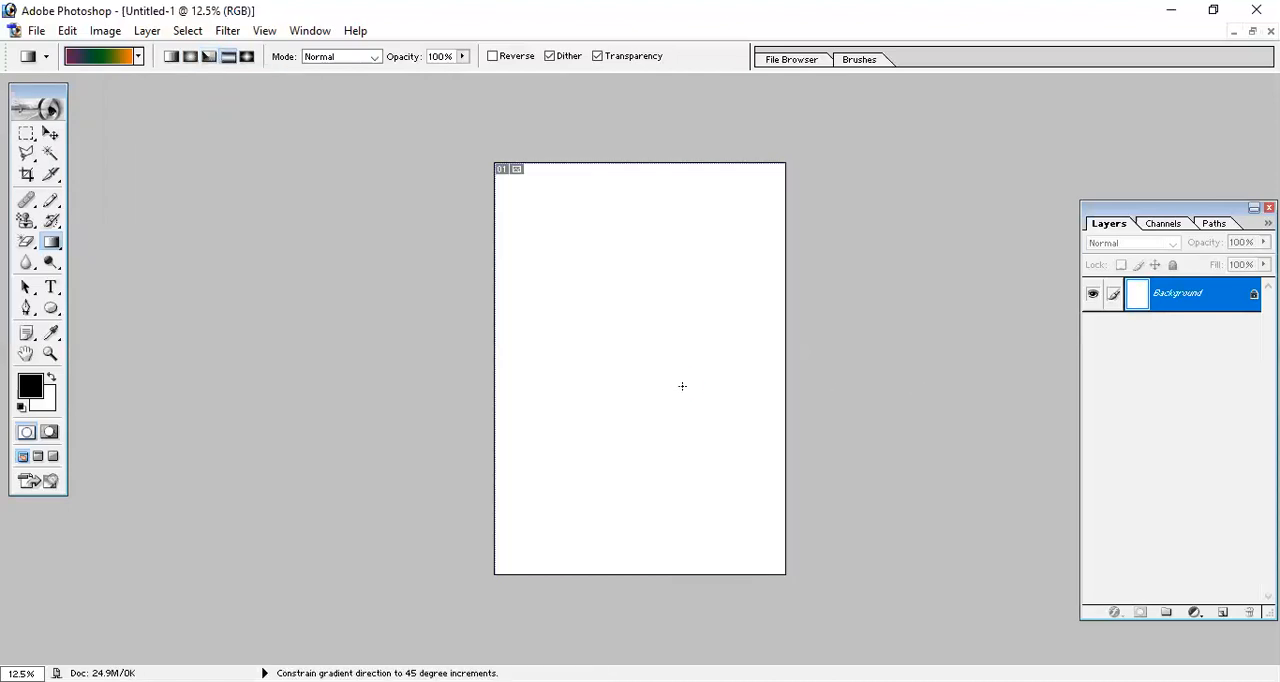
pyautogui.moveTo(680, 386); pyautogui.dragTo(815, 401)
pyautogui.hotkey('ctrl', 'z')
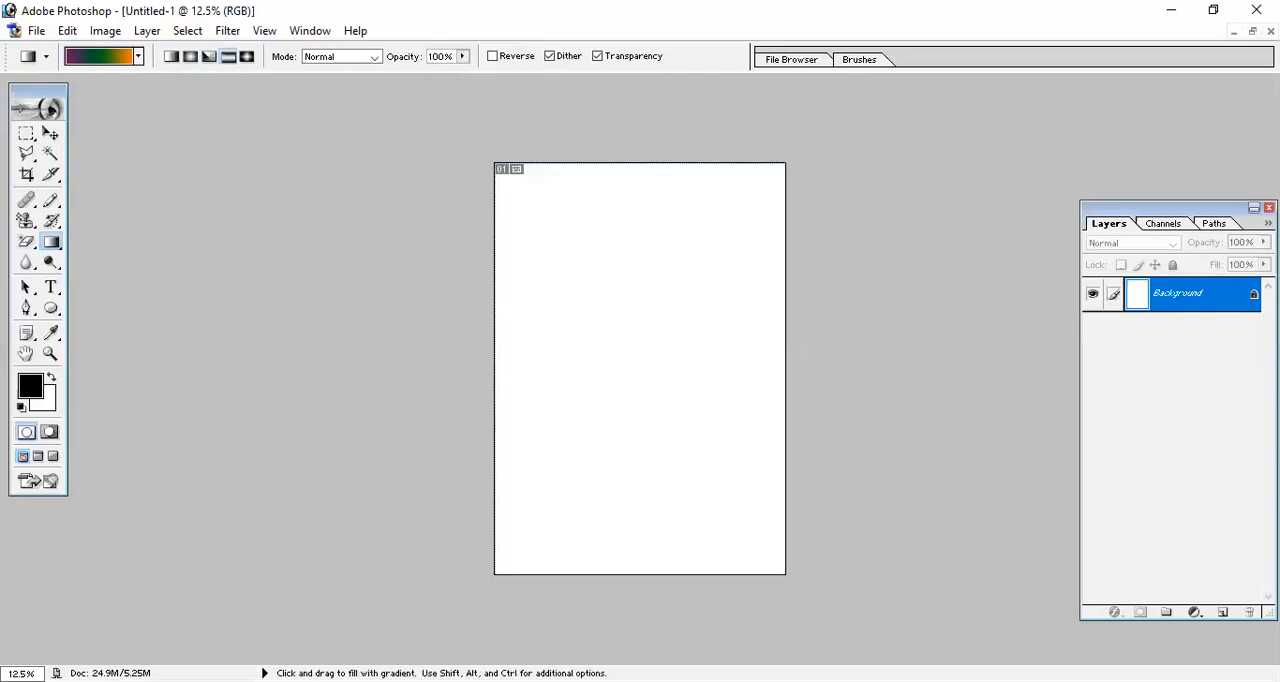
# Set the gradient style to Diamond and test a short diagonal and a larger constrained fill near the page centre, undoing each.
pyautogui.click(247, 57)
pyautogui.moveTo(591, 351); pyautogui.dragTo(650, 401)
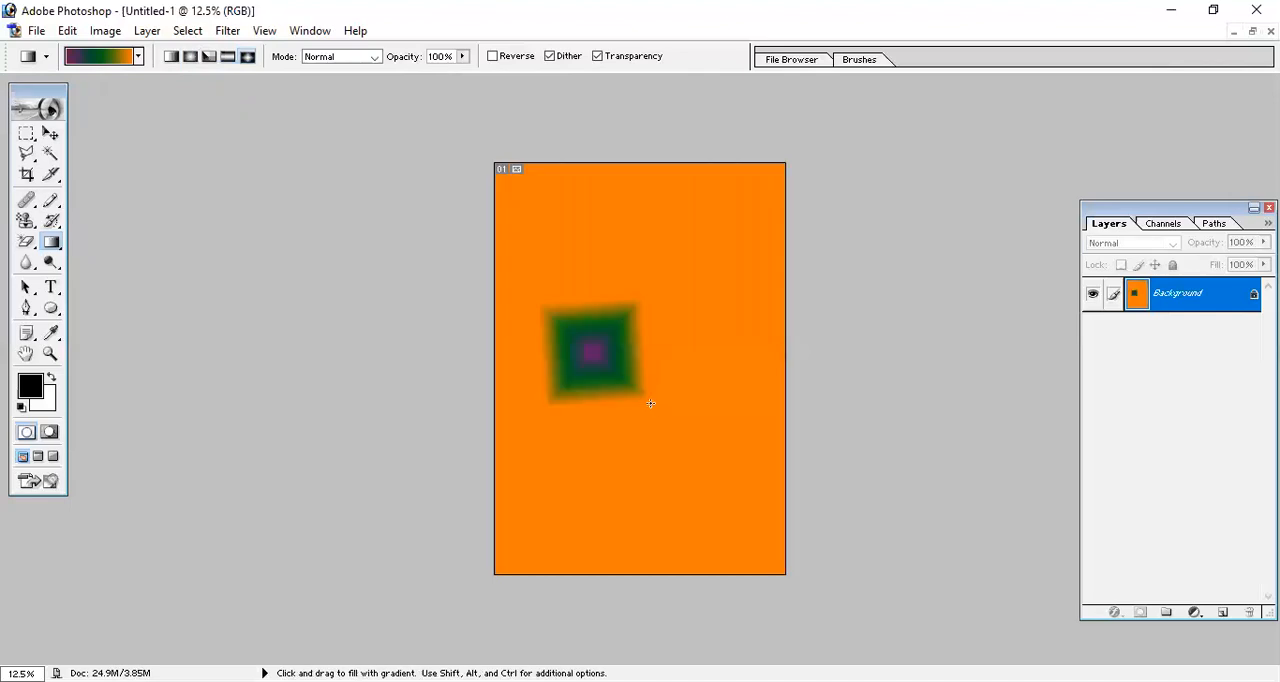
pyautogui.hotkey('ctrl', 'z')
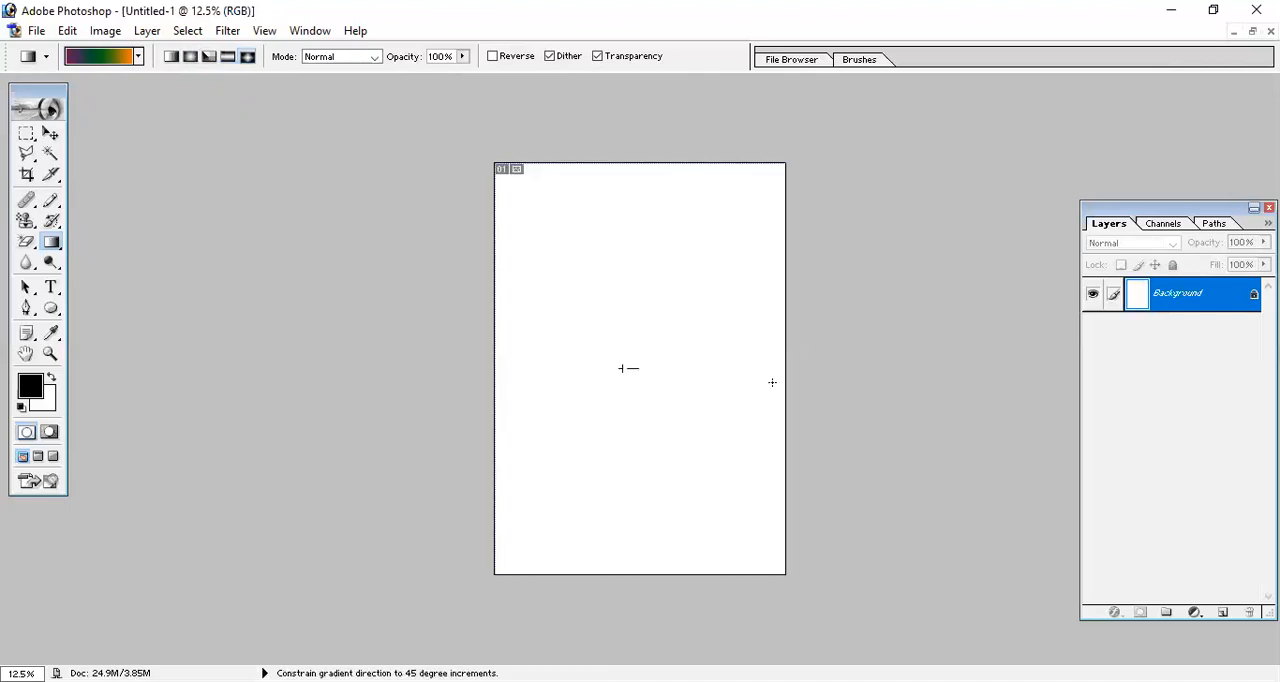
pyautogui.moveTo(748, 457); pyautogui.dragTo(733, 488)
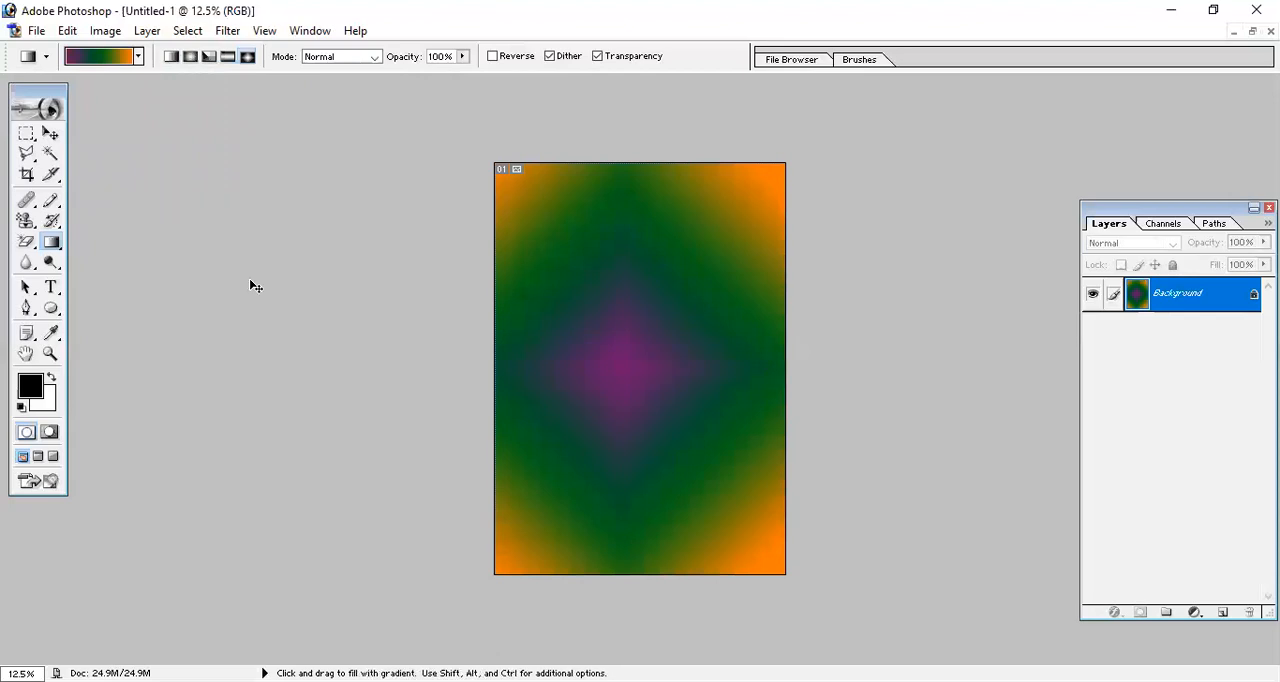
pyautogui.hotkey('ctrl', 'z')
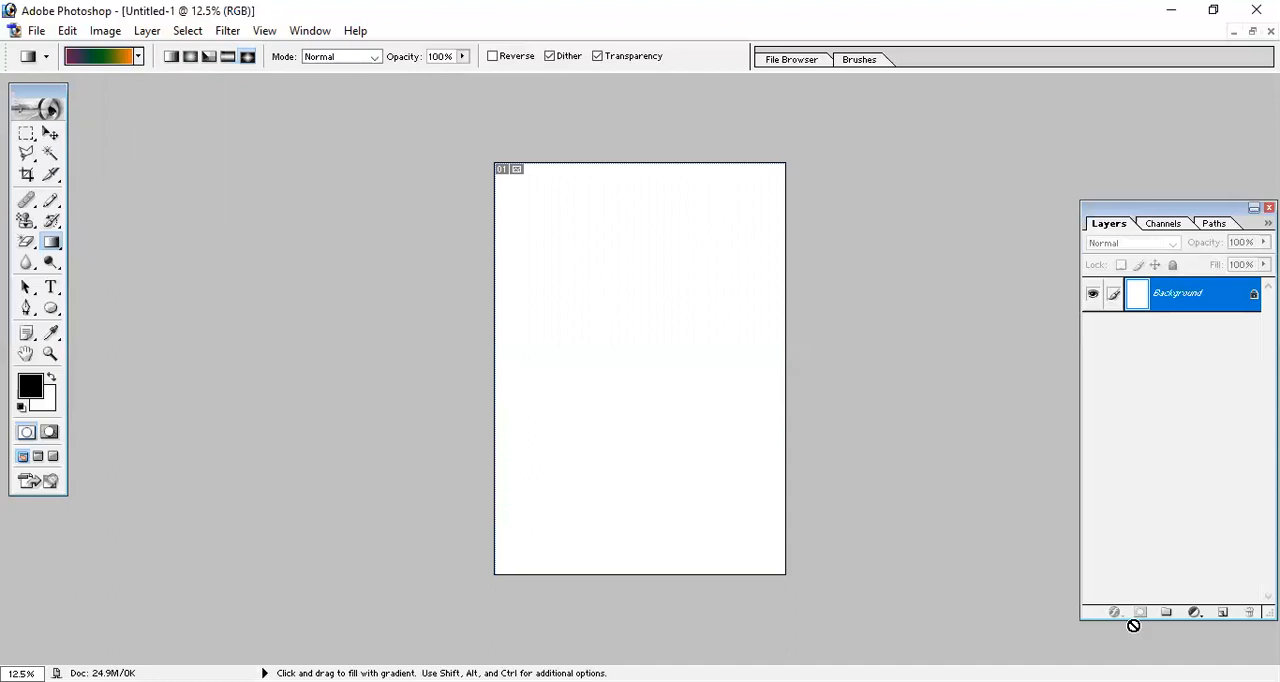
# Add a new layer above the background and fill it with the black foreground colour.
pyautogui.click(1224, 613)
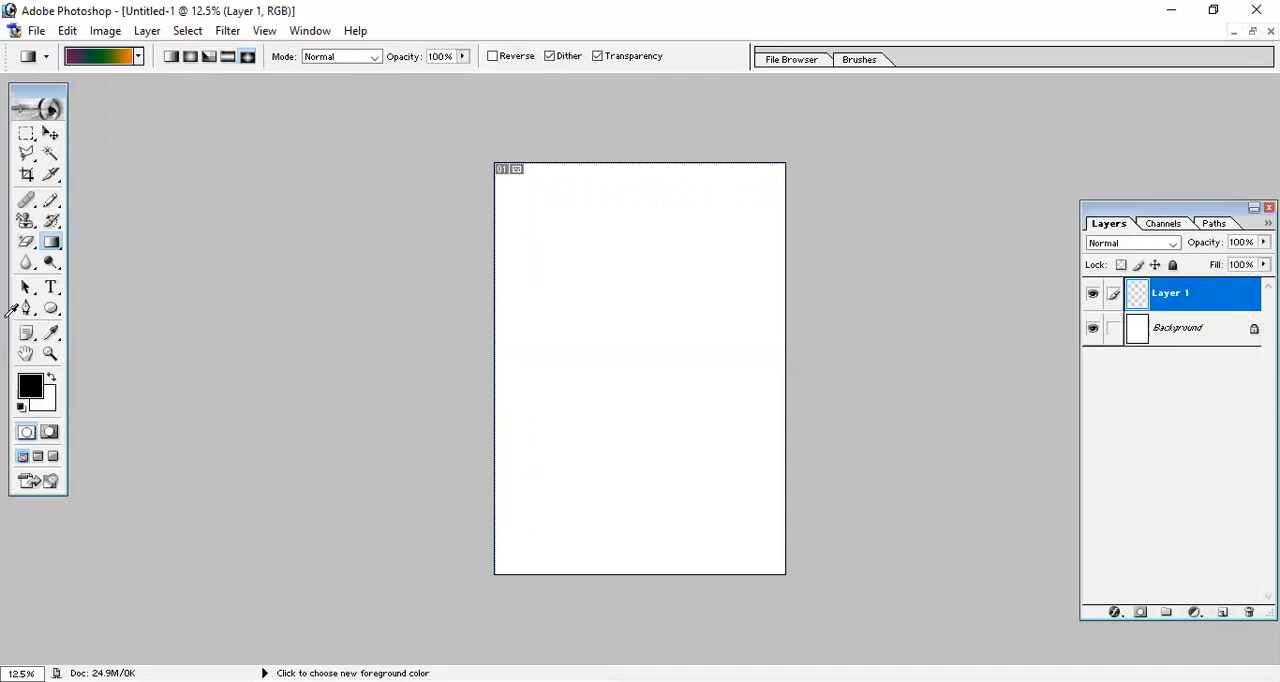
pyautogui.hotkey('alt', 'BackSpace')
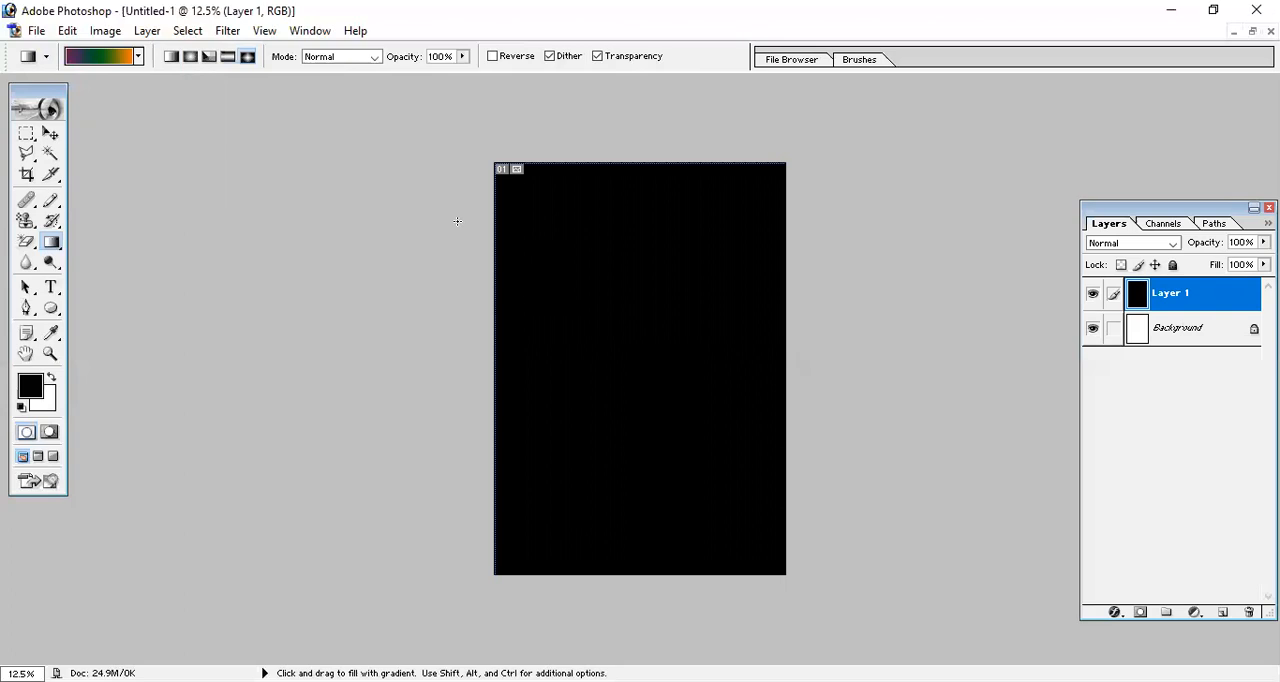
# Try diagonal diamond gradients on the black layer in Normal and Screen modes, undoing each fill.
pyautogui.moveTo(516, 270); pyautogui.dragTo(699, 364)
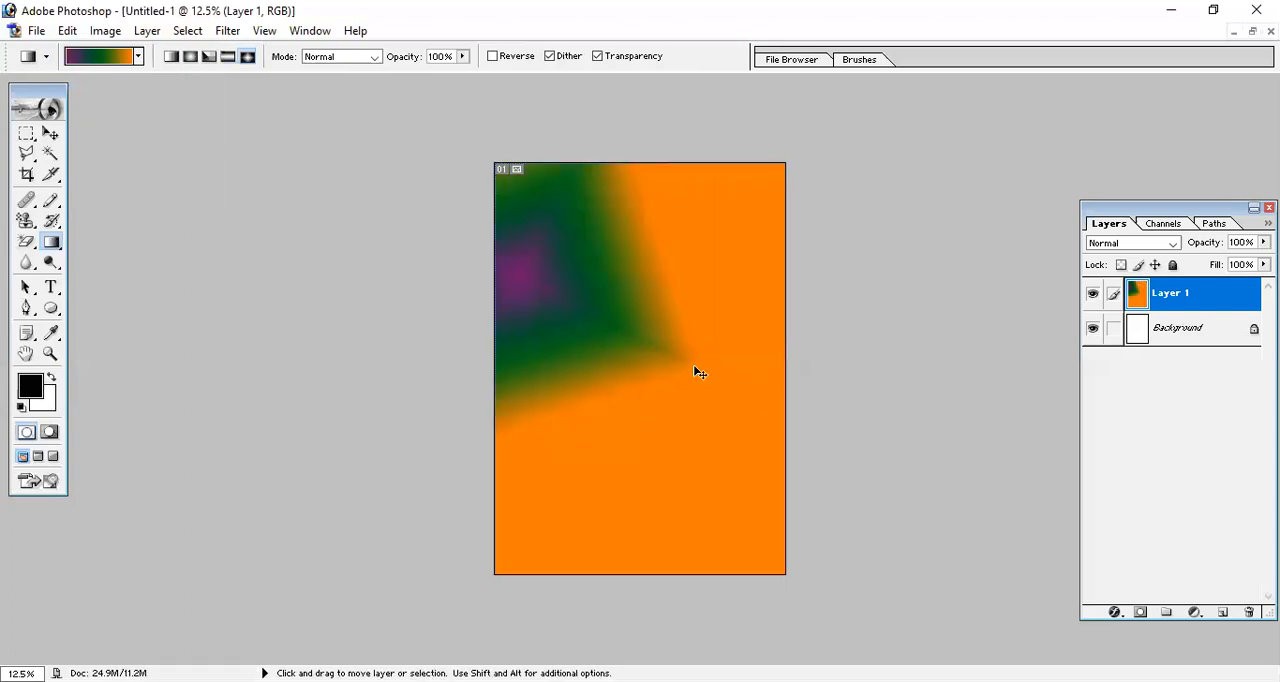
pyautogui.hotkey('ctrl', 'z')
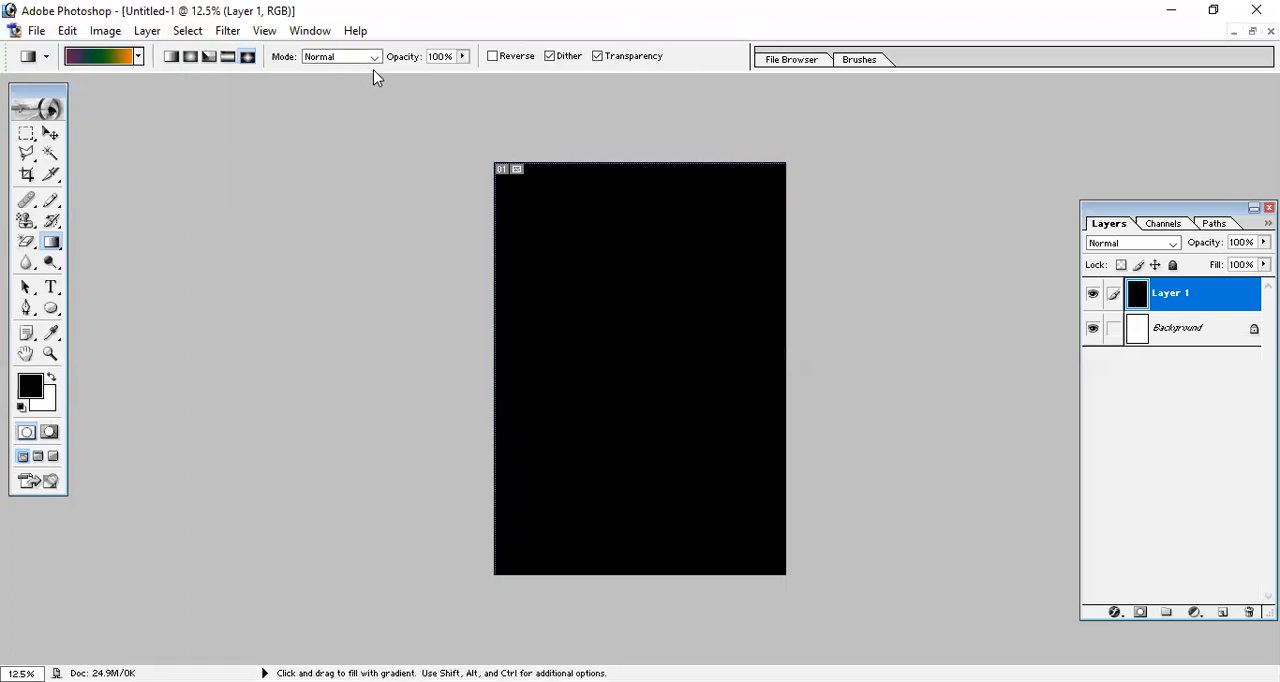
pyautogui.click(376, 58)
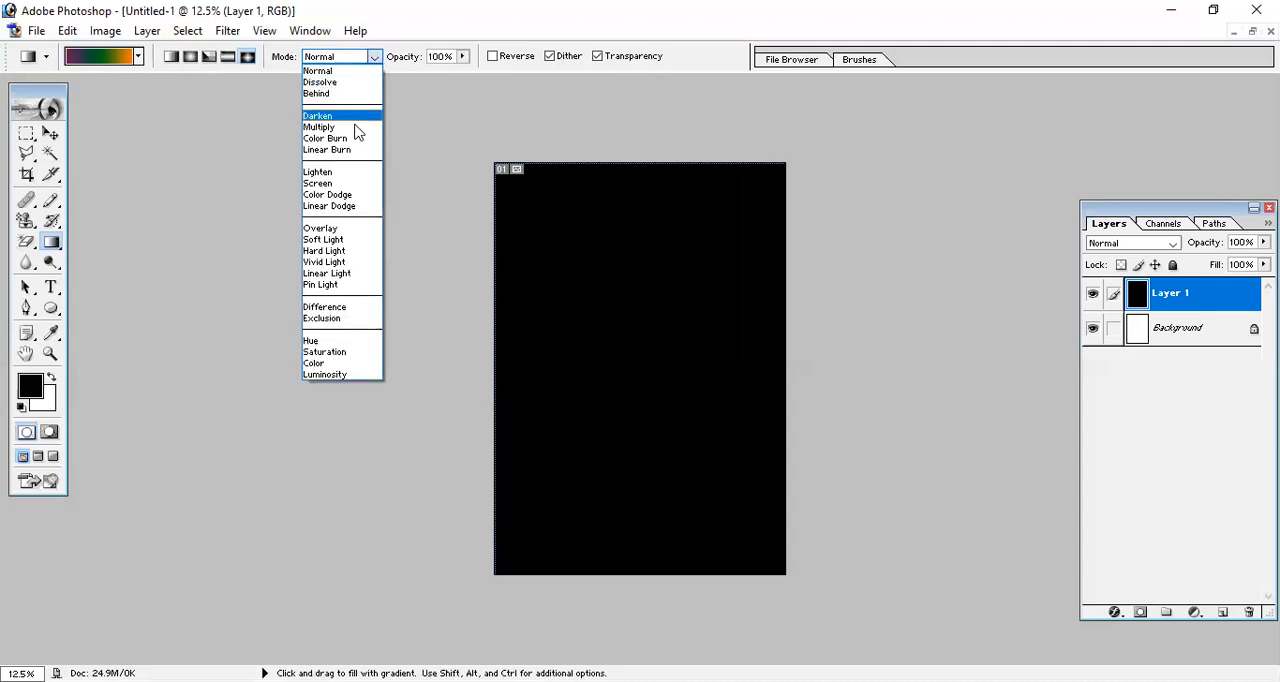
pyautogui.click(340, 183)
pyautogui.moveTo(602, 346); pyautogui.dragTo(722, 382)
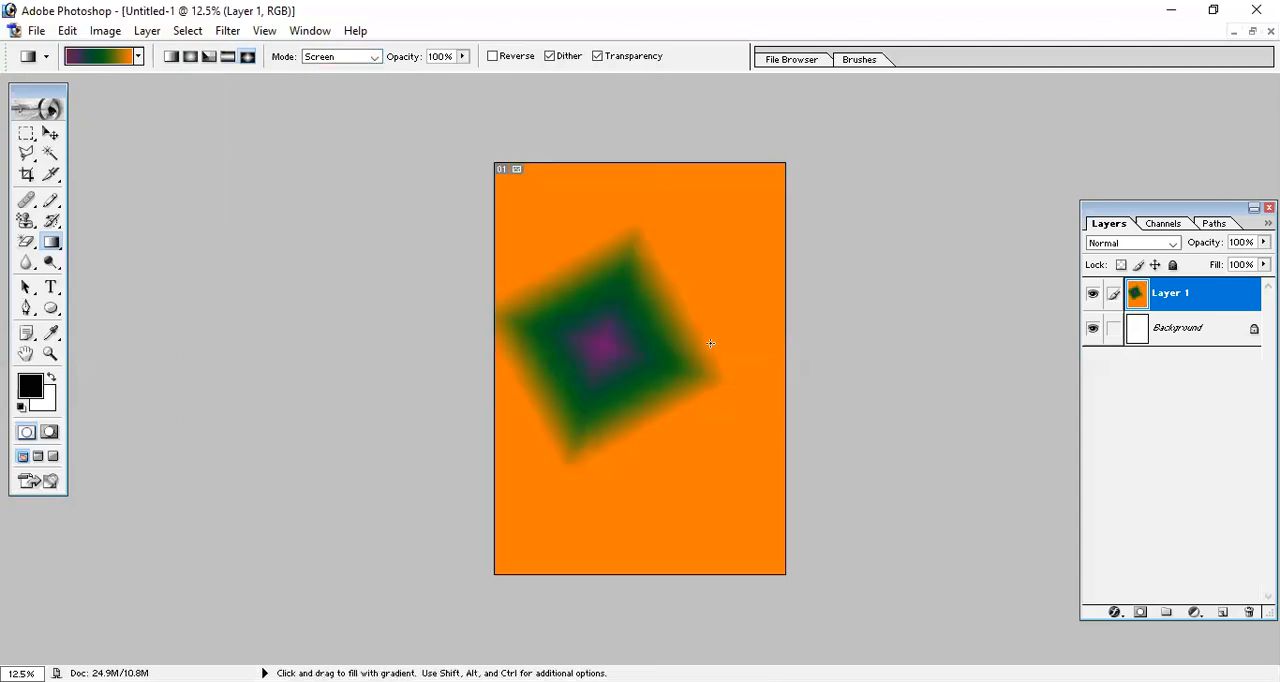
pyautogui.hotkey('ctrl', 'z')
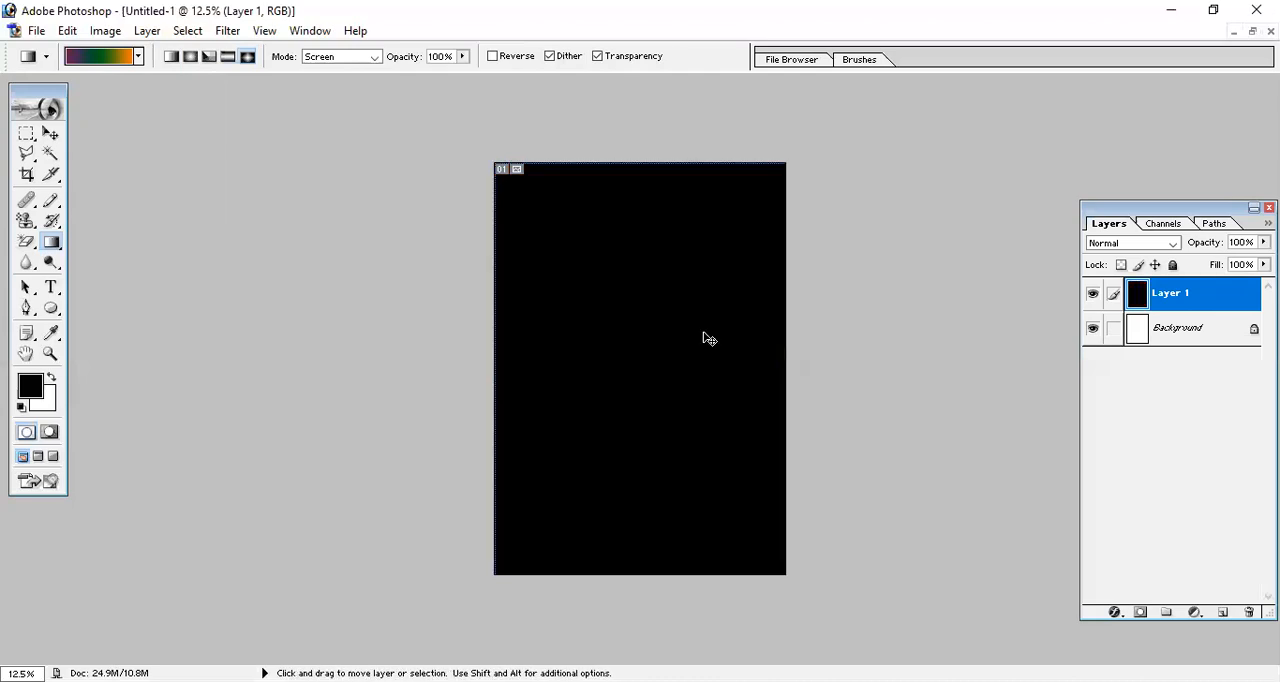
# Set the gradient blending mode to Overlay and apply a diamond gradient from the black layer's centre towards its right edge.
pyautogui.click(350, 57)
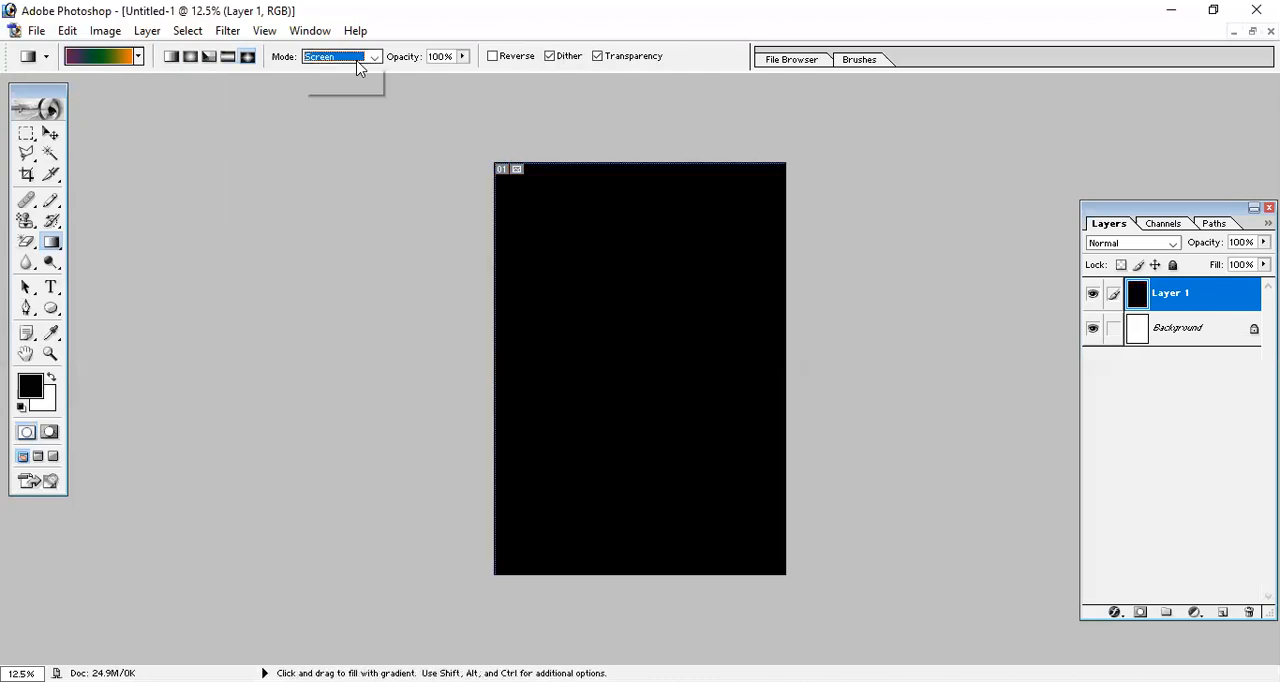
pyautogui.click(351, 230)
pyautogui.moveTo(617, 358); pyautogui.dragTo(778, 401)
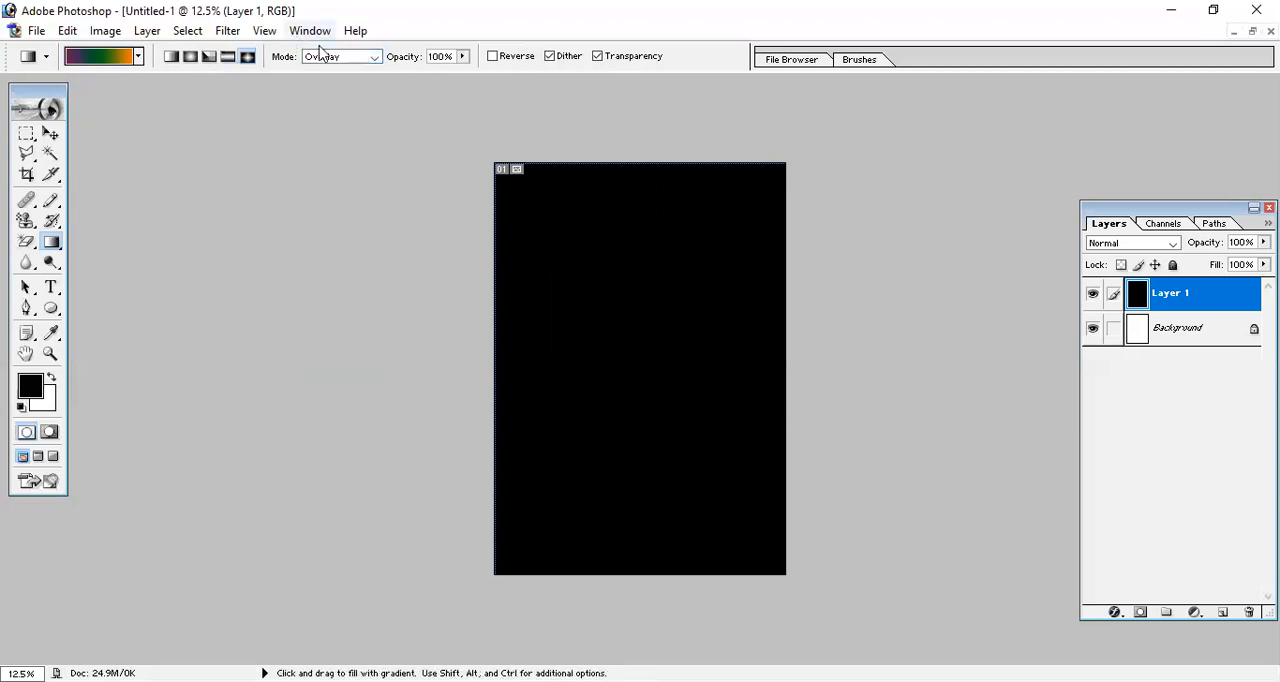
# Try diagonal diamond gradients on the black layer in Dissolve and Difference modes, undoing each fill.
pyautogui.click(371, 60)
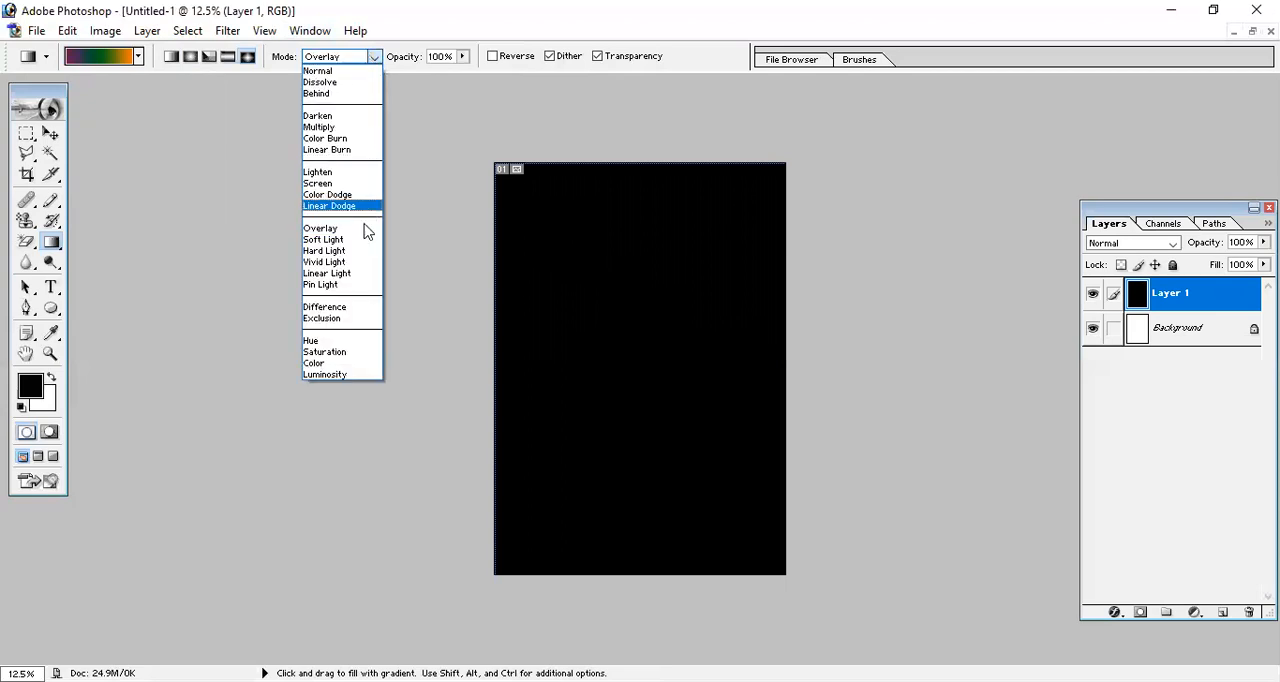
pyautogui.click(348, 83)
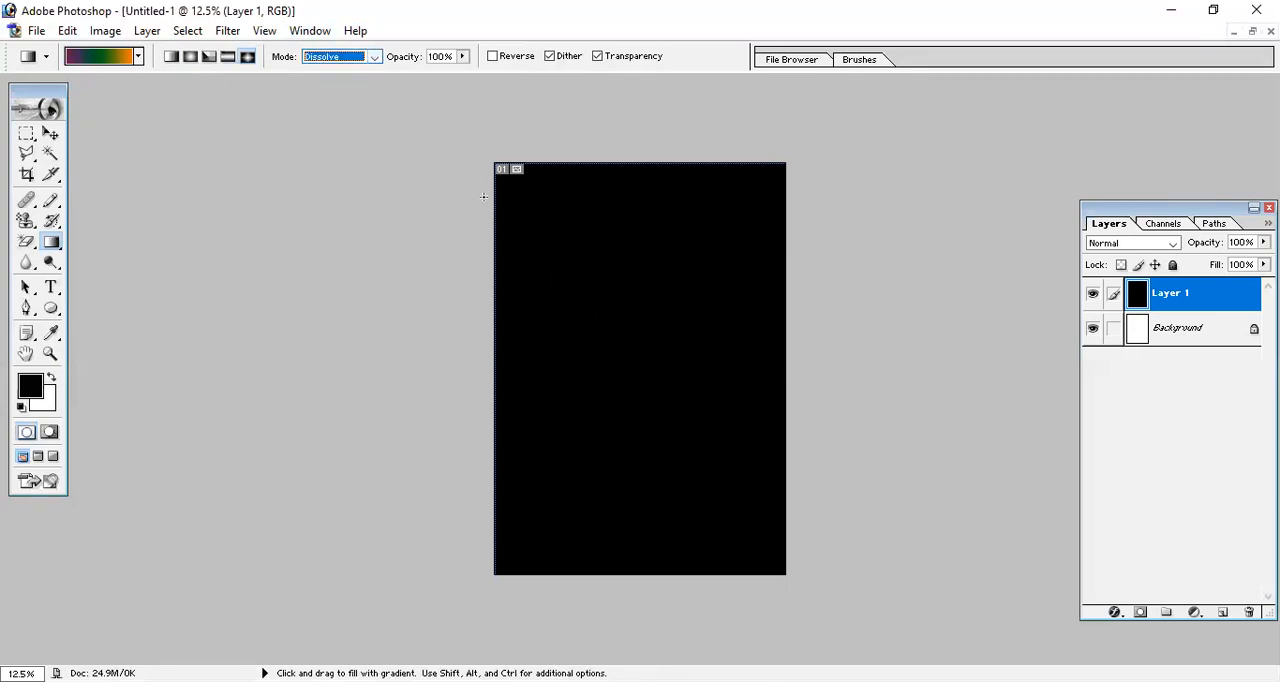
pyautogui.moveTo(533, 263); pyautogui.dragTo(738, 388)
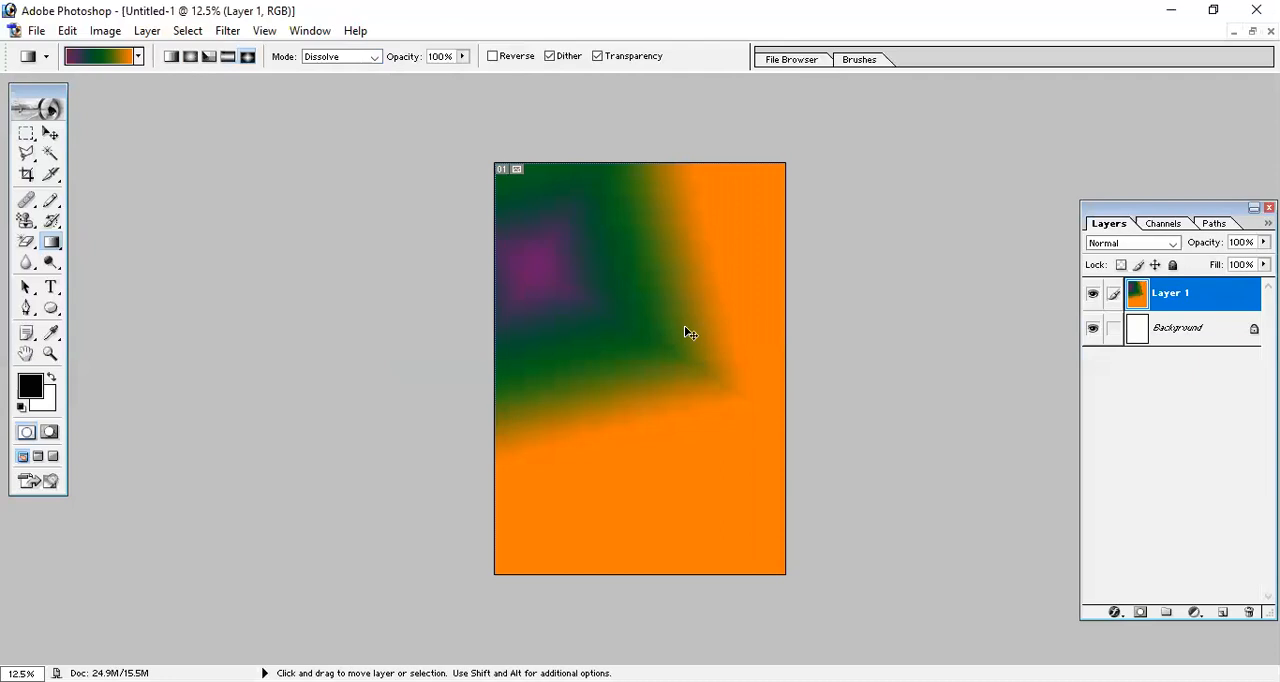
pyautogui.hotkey('ctrl', 'z')
pyautogui.click(373, 57)
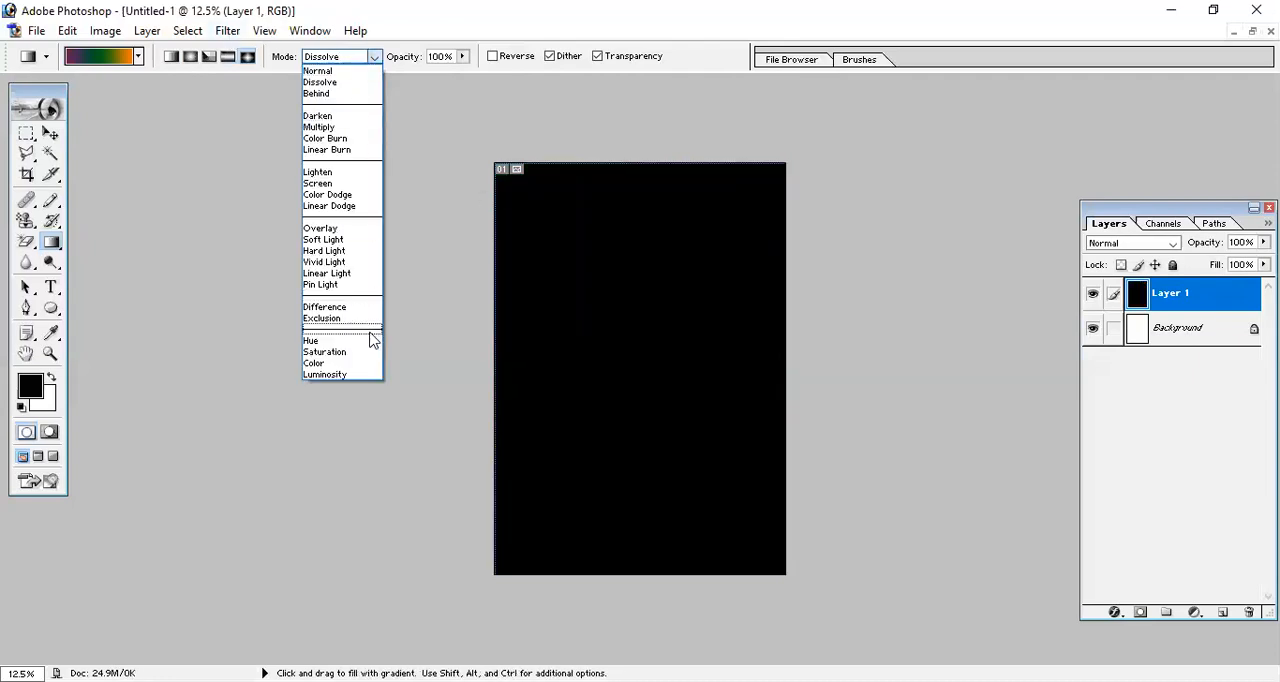
pyautogui.click(376, 309)
pyautogui.moveTo(525, 318); pyautogui.dragTo(882, 465)
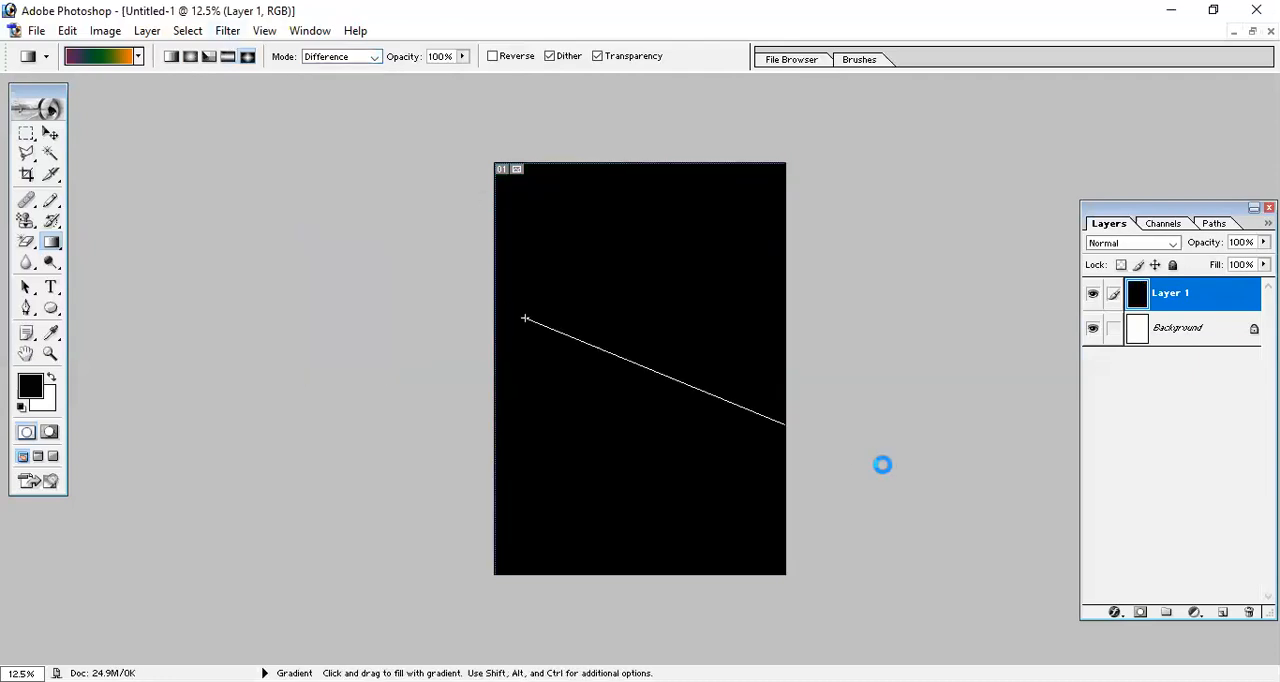
pyautogui.hotkey('ctrl', 'z')
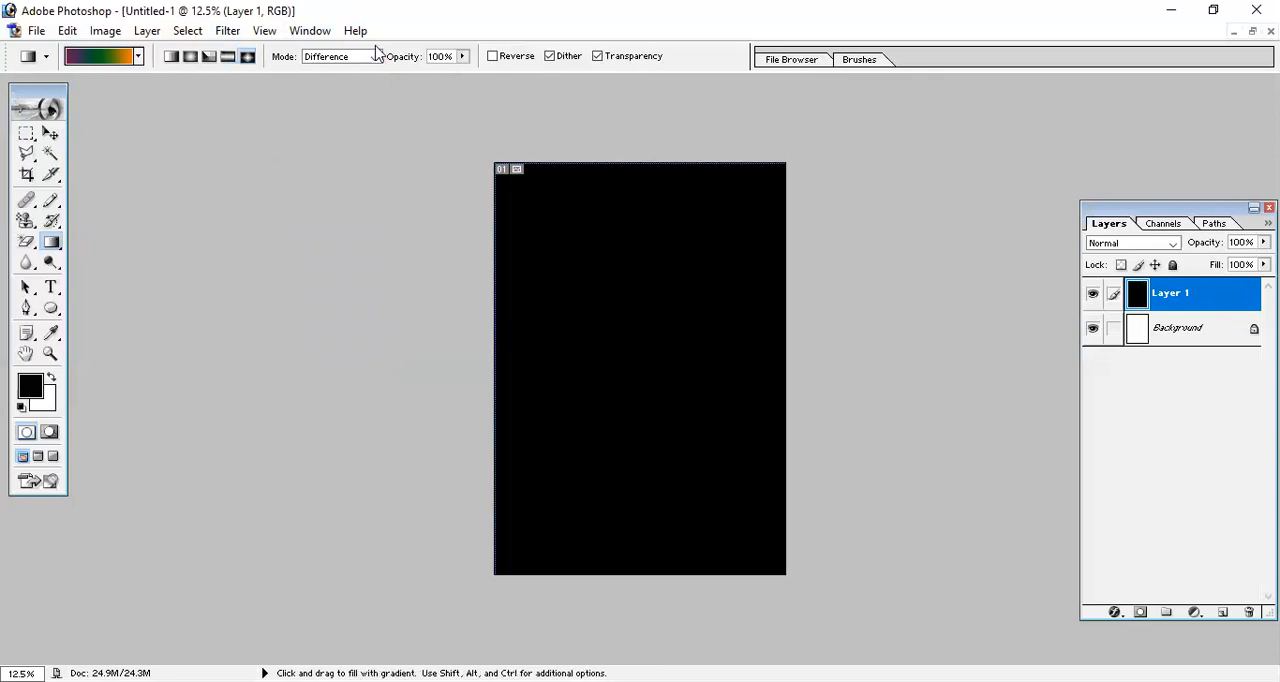
# Set the gradient blending mode to Multiply and apply a very short gradient in the lower-right part of the black layer.
pyautogui.click(334, 56)
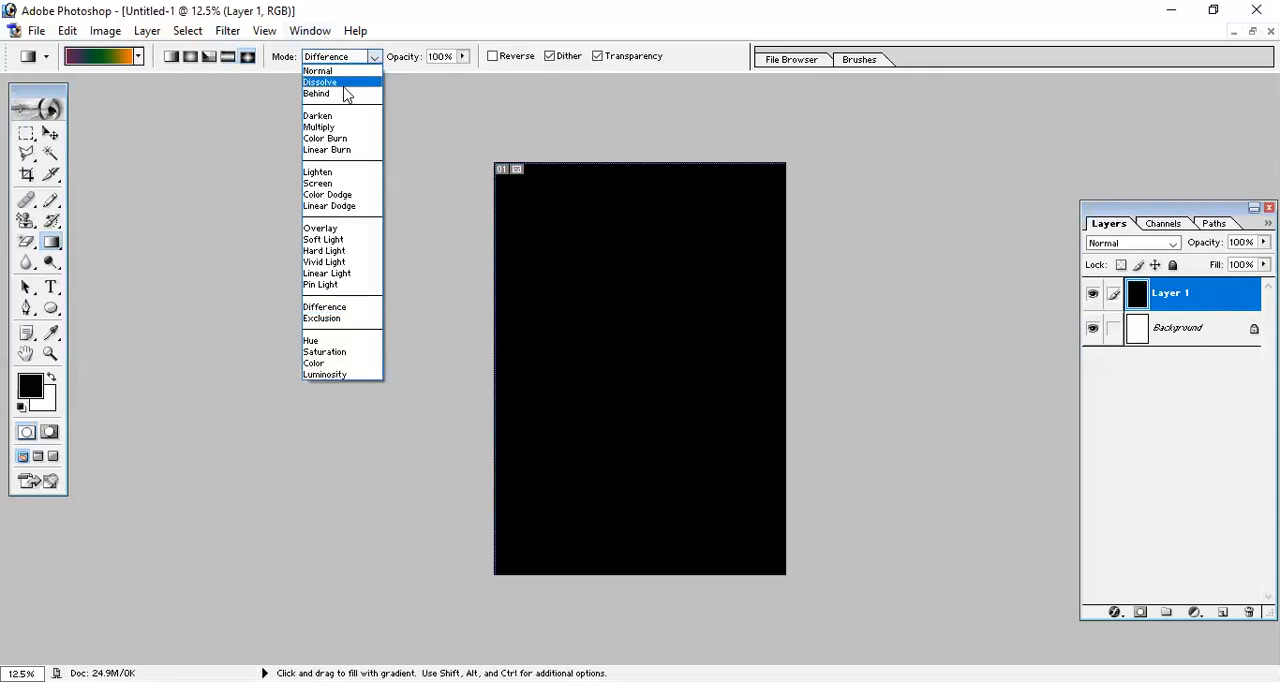
pyautogui.click(342, 128)
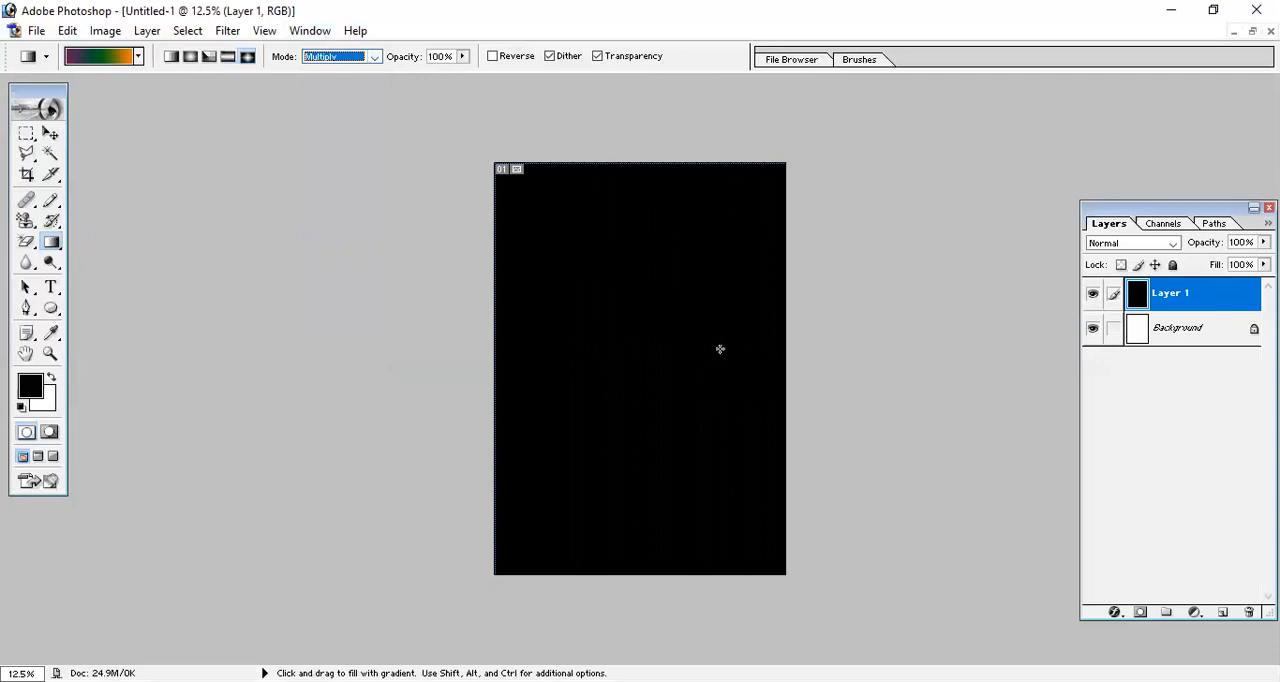
pyautogui.moveTo(744, 442); pyautogui.dragTo(746, 444)
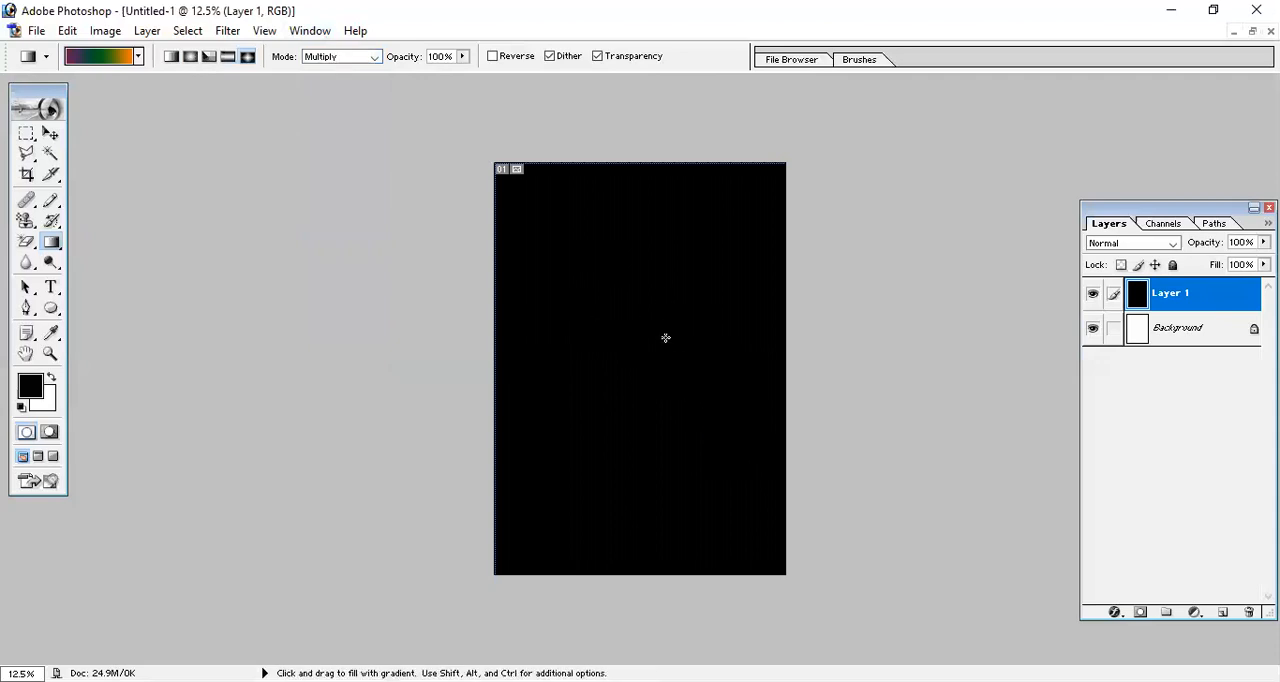
# Set the gradient blending mode to Screen and test a short diagonal diamond fill above the page centre, undoing the fill.
pyautogui.click(366, 56)
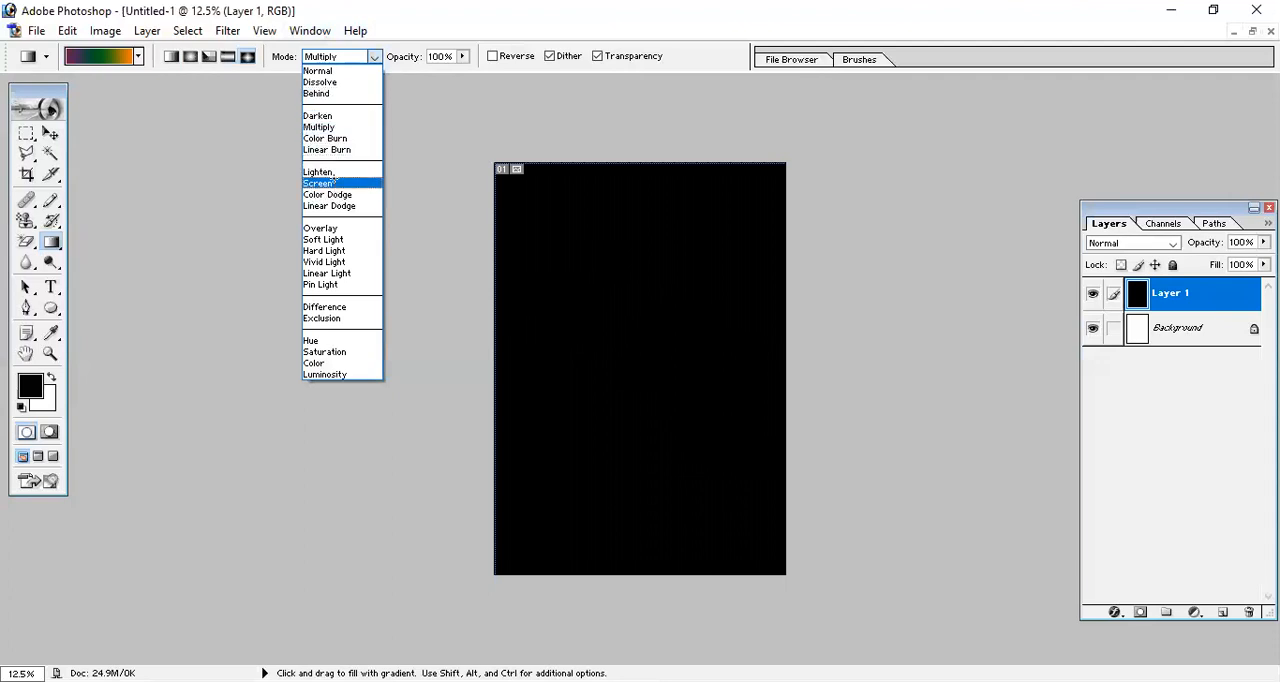
pyautogui.click(320, 183)
pyautogui.moveTo(680, 297); pyautogui.dragTo(735, 380)
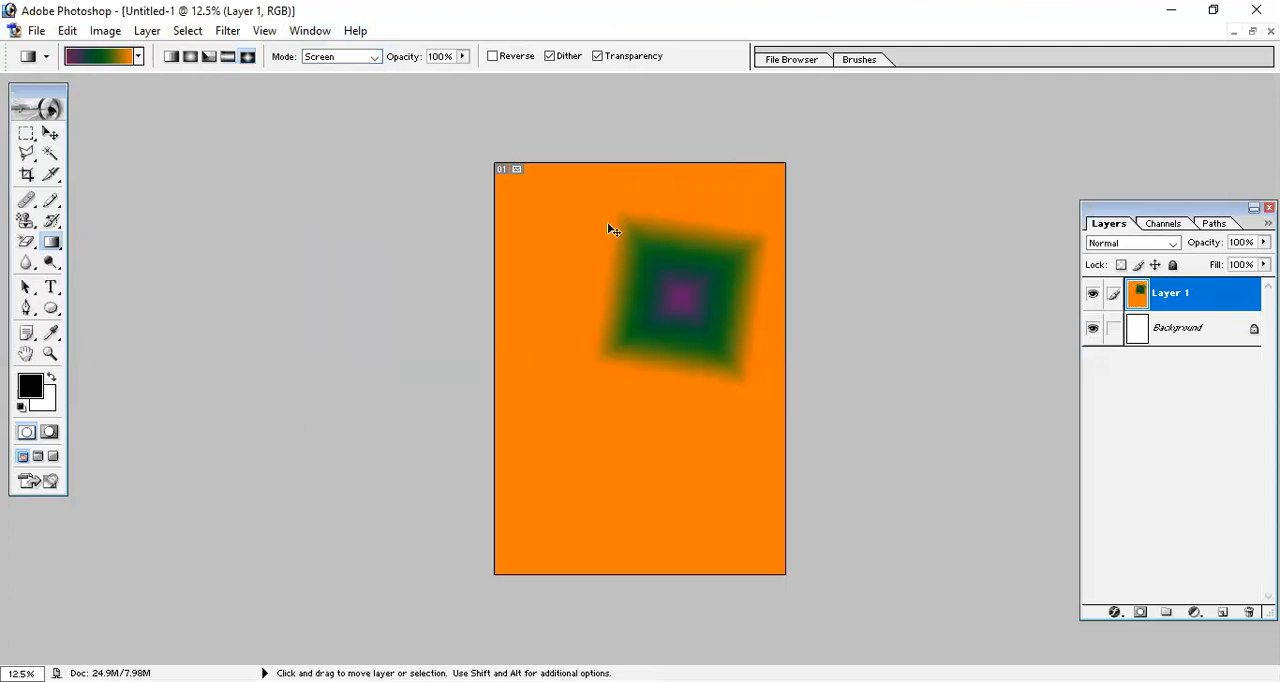
pyautogui.hotkey('ctrl', 'z')
# Lower the gradient opacity to 37% and test two diagonal diamond fills on the black layer, undoing each.
pyautogui.moveTo(462, 56); pyautogui.dragTo(403, 78)
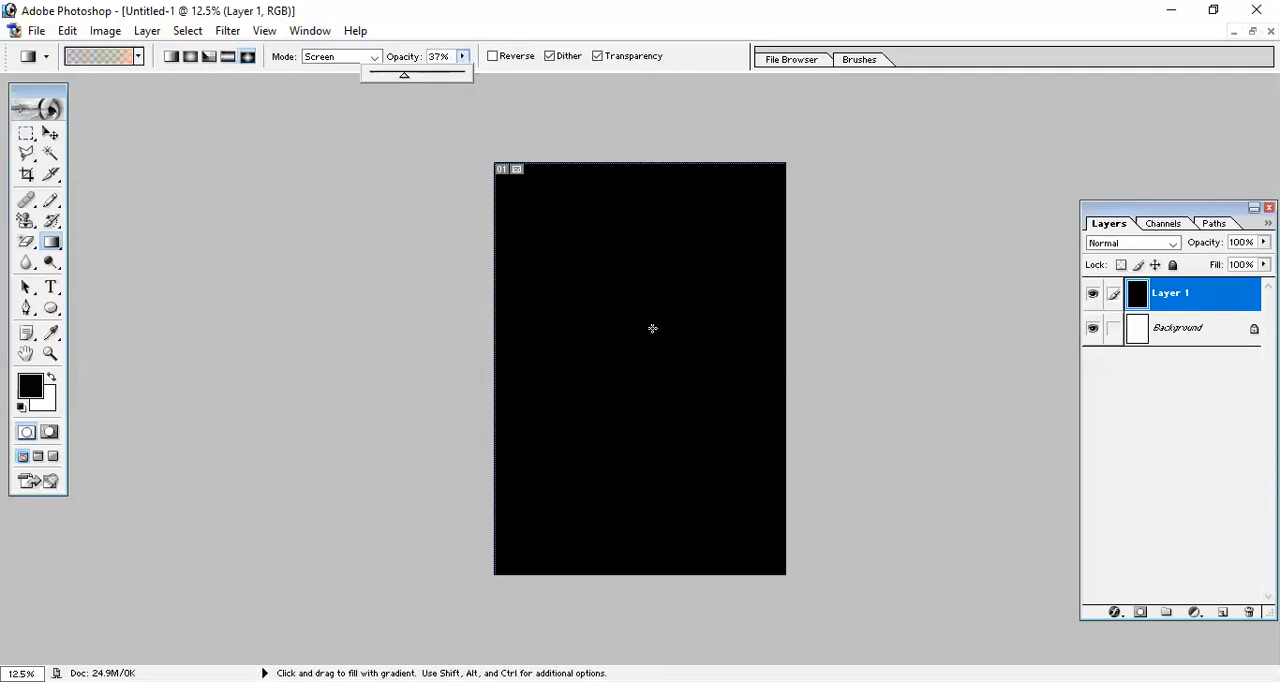
pyautogui.moveTo(587, 336); pyautogui.dragTo(694, 412)
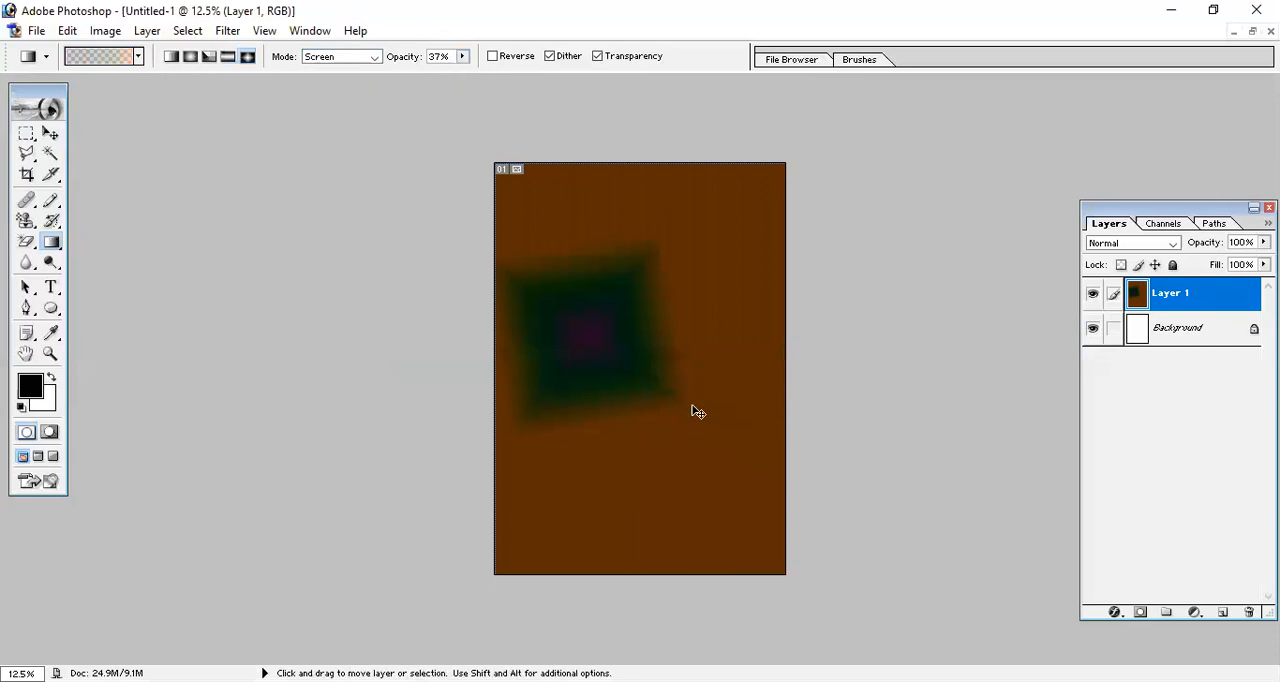
pyautogui.hotkey('ctrl', 'z')
pyautogui.moveTo(635, 309); pyautogui.dragTo(705, 426)
pyautogui.press('ctrl')
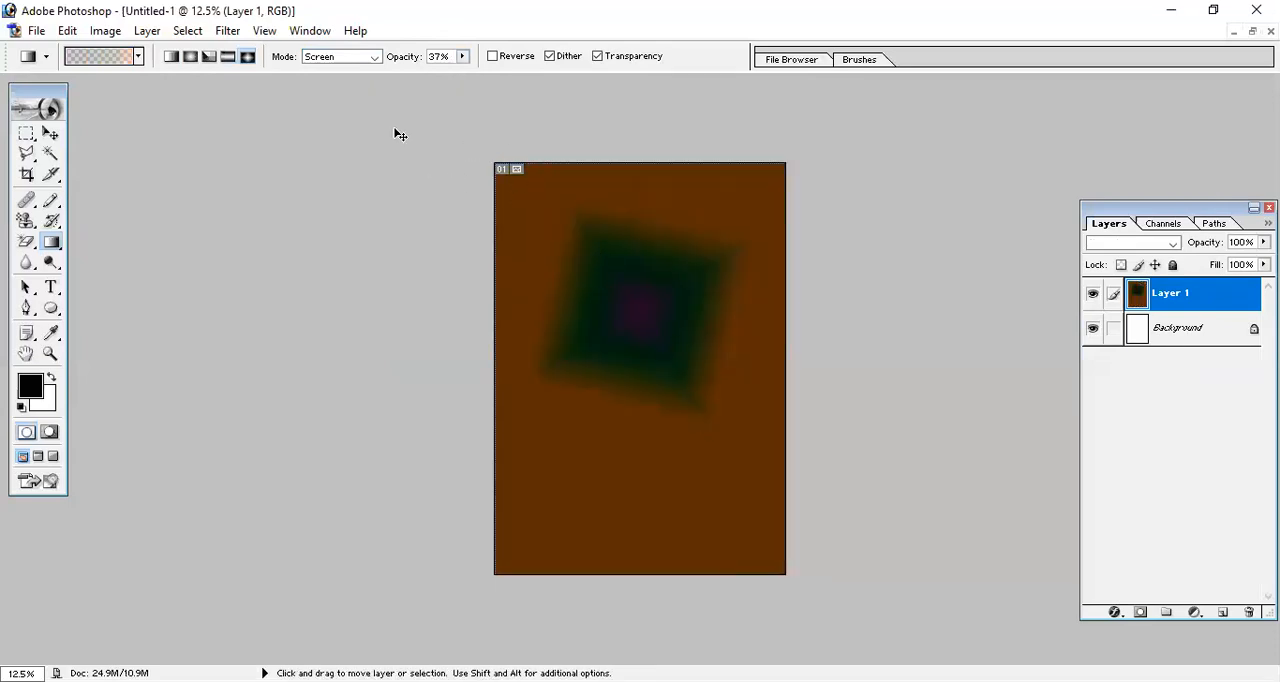
pyautogui.hotkey('ctrl', 'z')
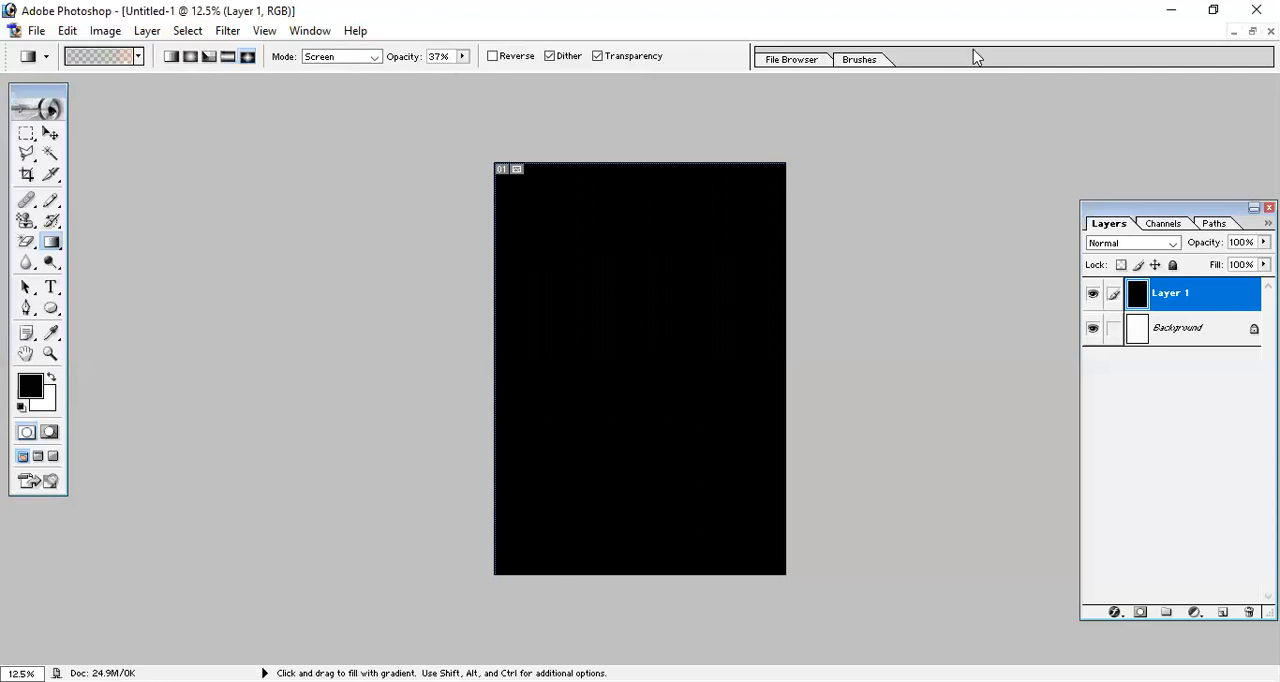
# Restore the gradient opacity to 100% and choose the Foreground to Background gradient preset.
pyautogui.click(462, 56)
pyautogui.moveTo(460, 74); pyautogui.dragTo(546, 94)
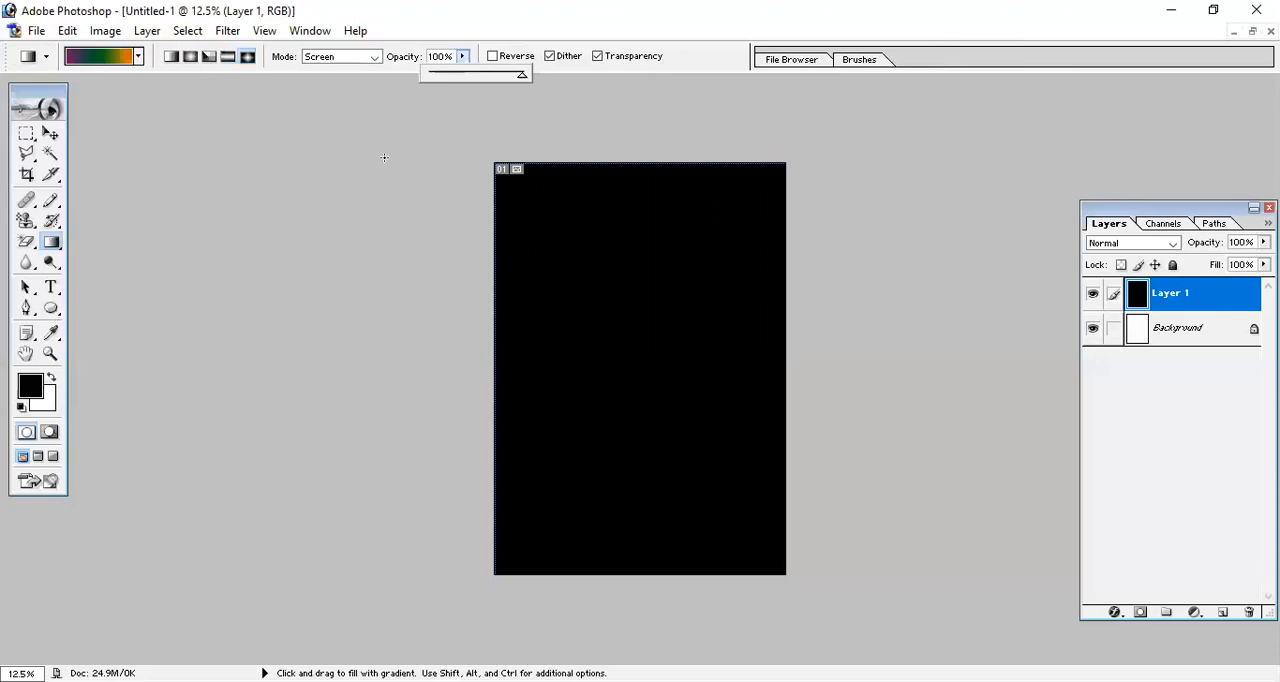
pyautogui.click(139, 56)
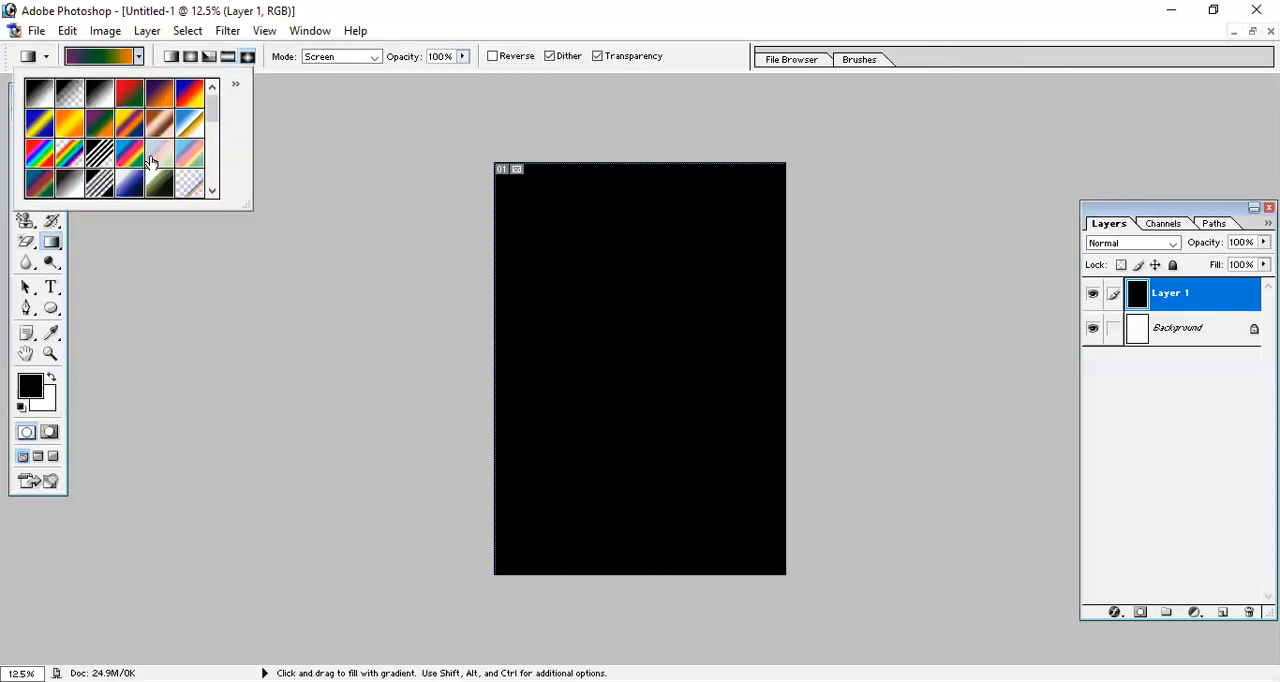
pyautogui.click(33, 100)
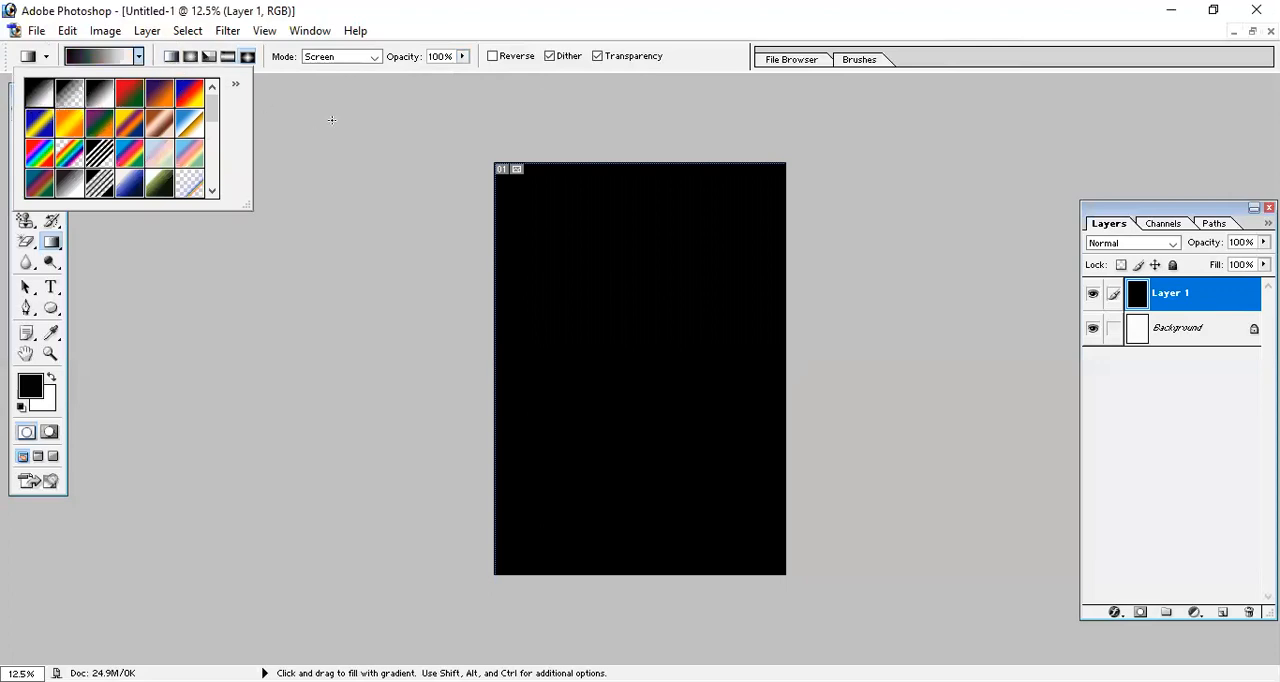
pyautogui.click(79, 54)
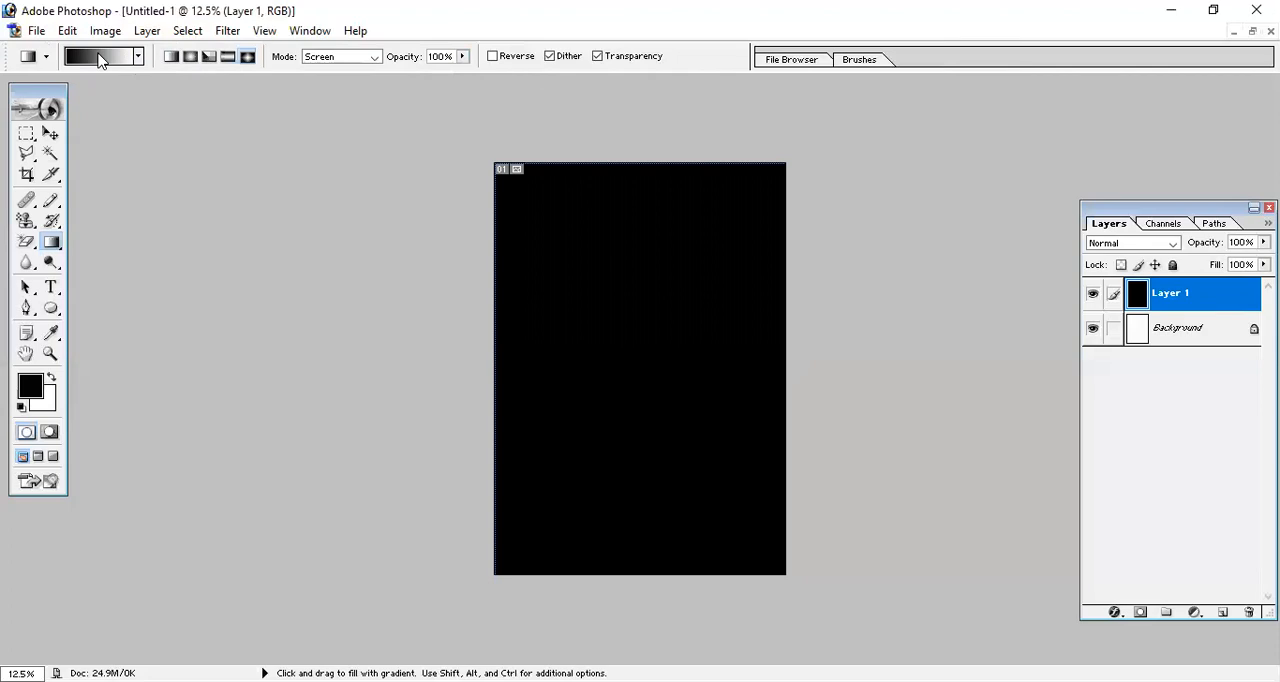
pyautogui.click(98, 60)
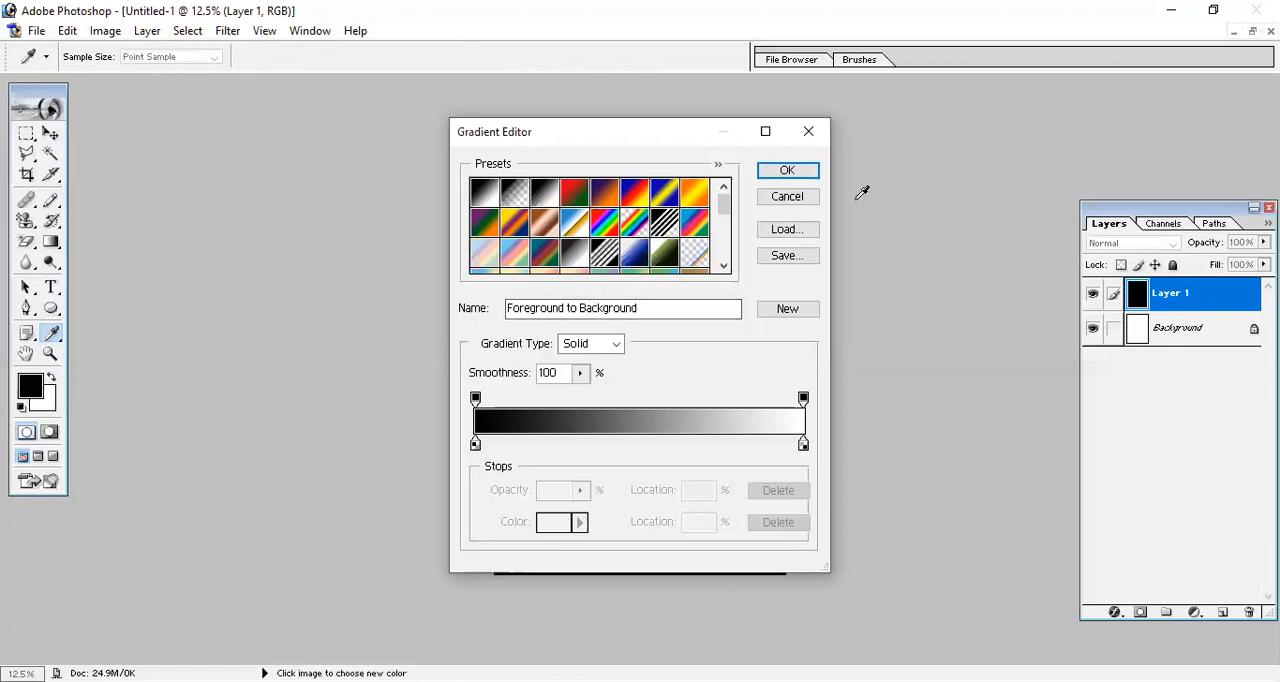
pyautogui.click(806, 200)
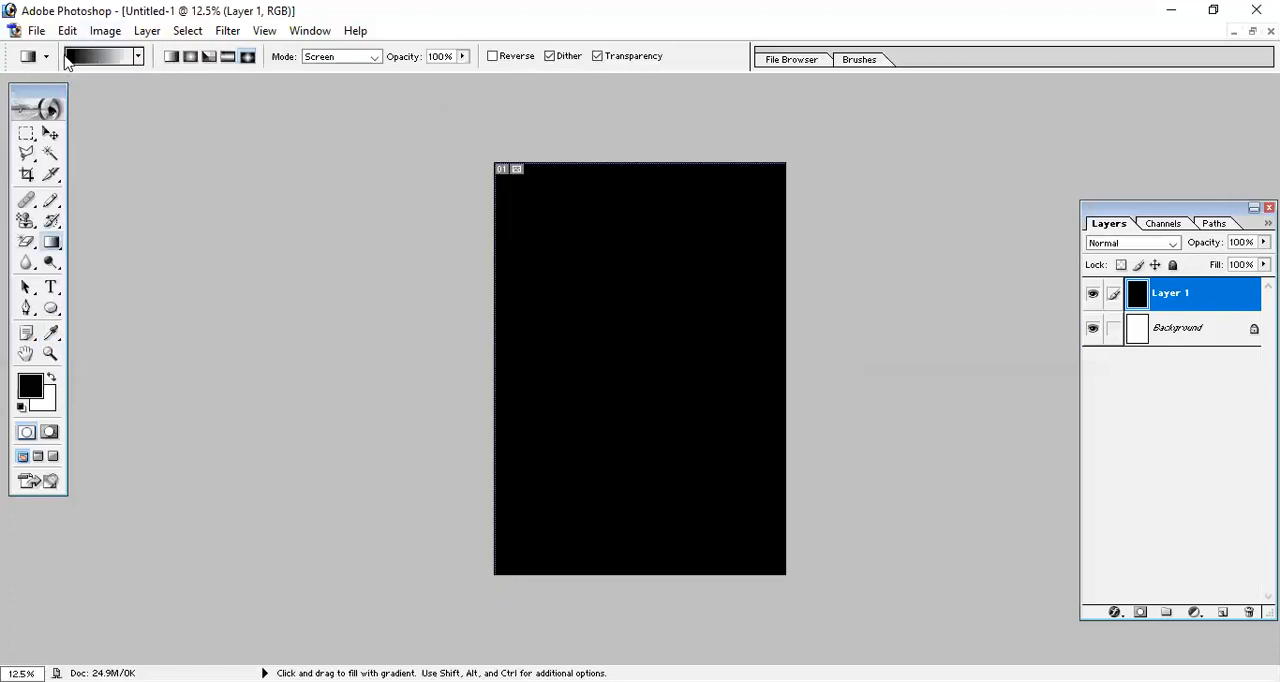
pyautogui.click(48, 60)
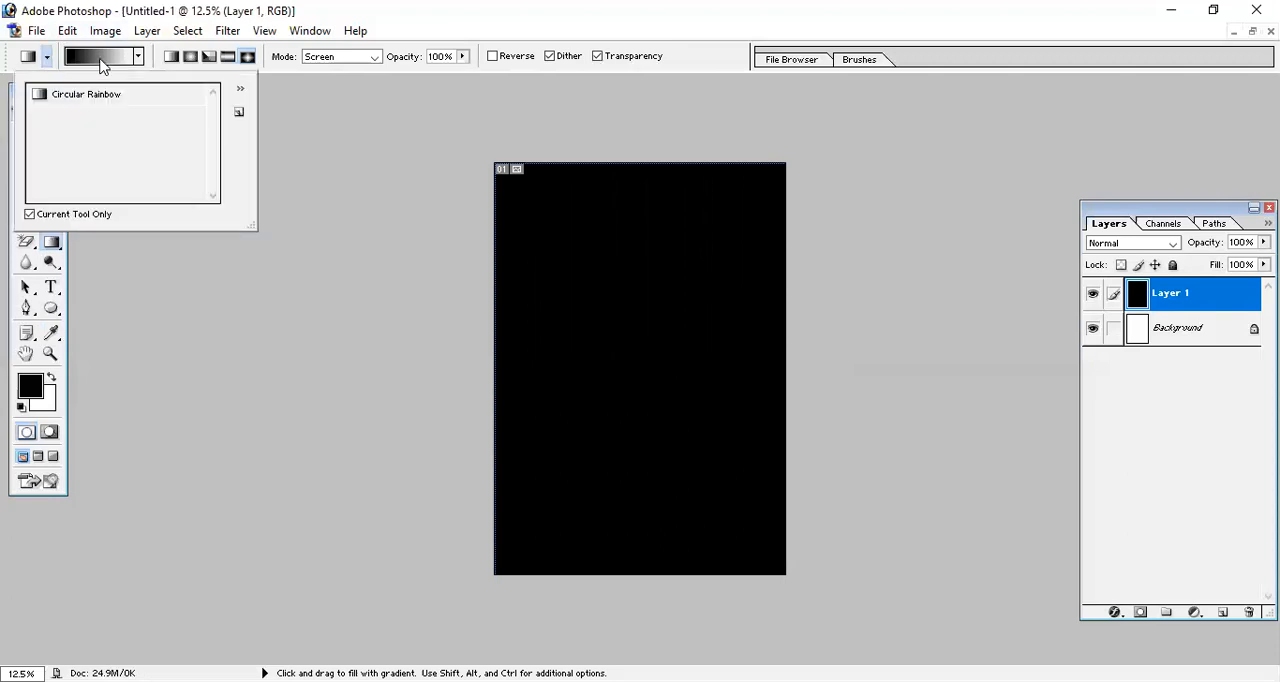
# Edit the Foreground to Background gradient and set its starting colour stop to red F40000.
pyautogui.click(100, 60)
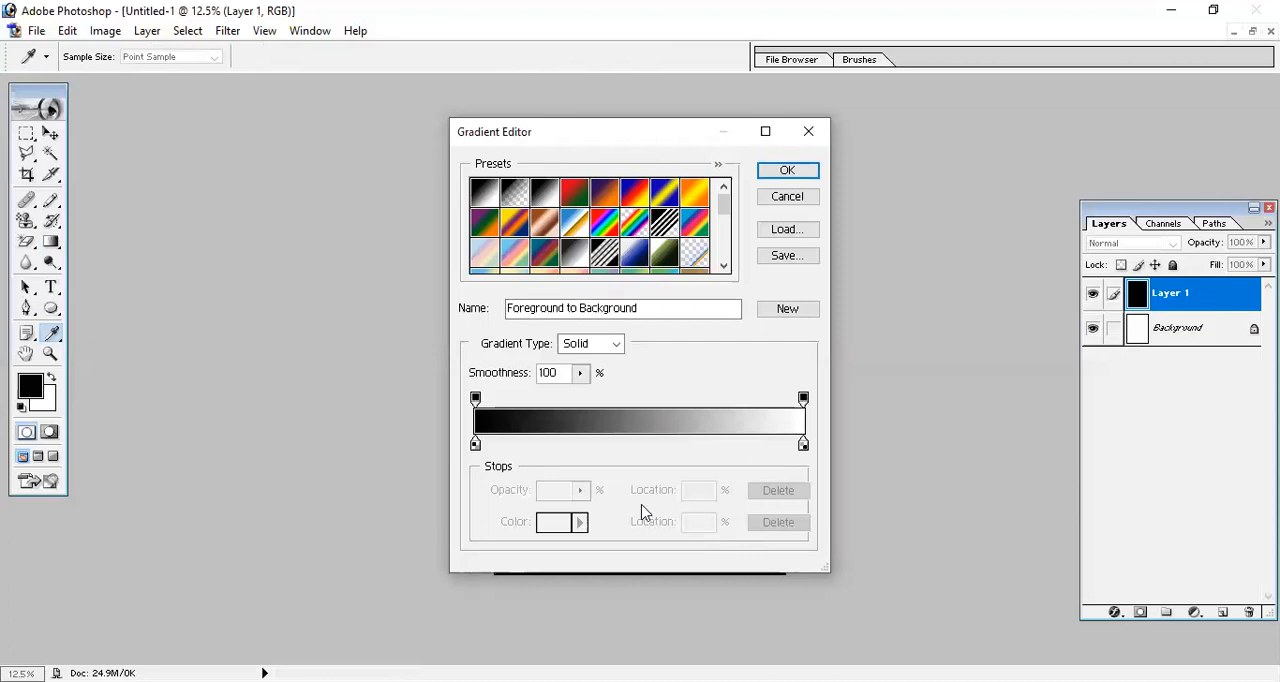
pyautogui.click(476, 445)
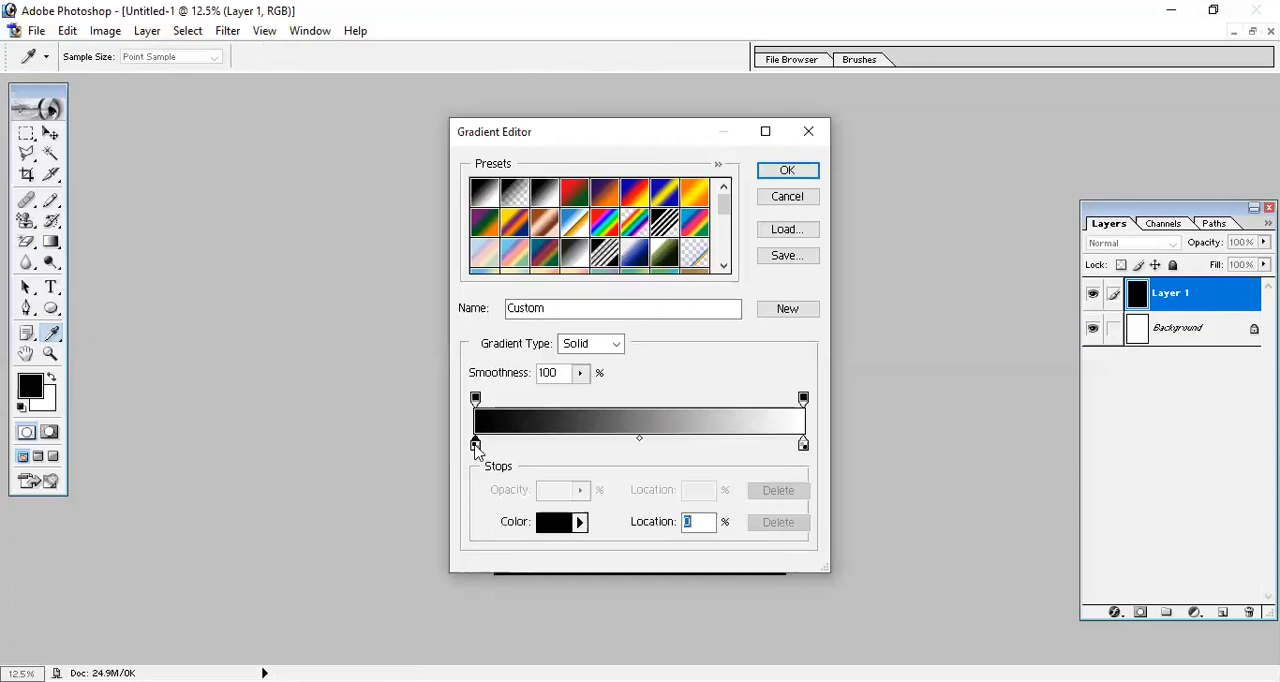
pyautogui.click(581, 522)
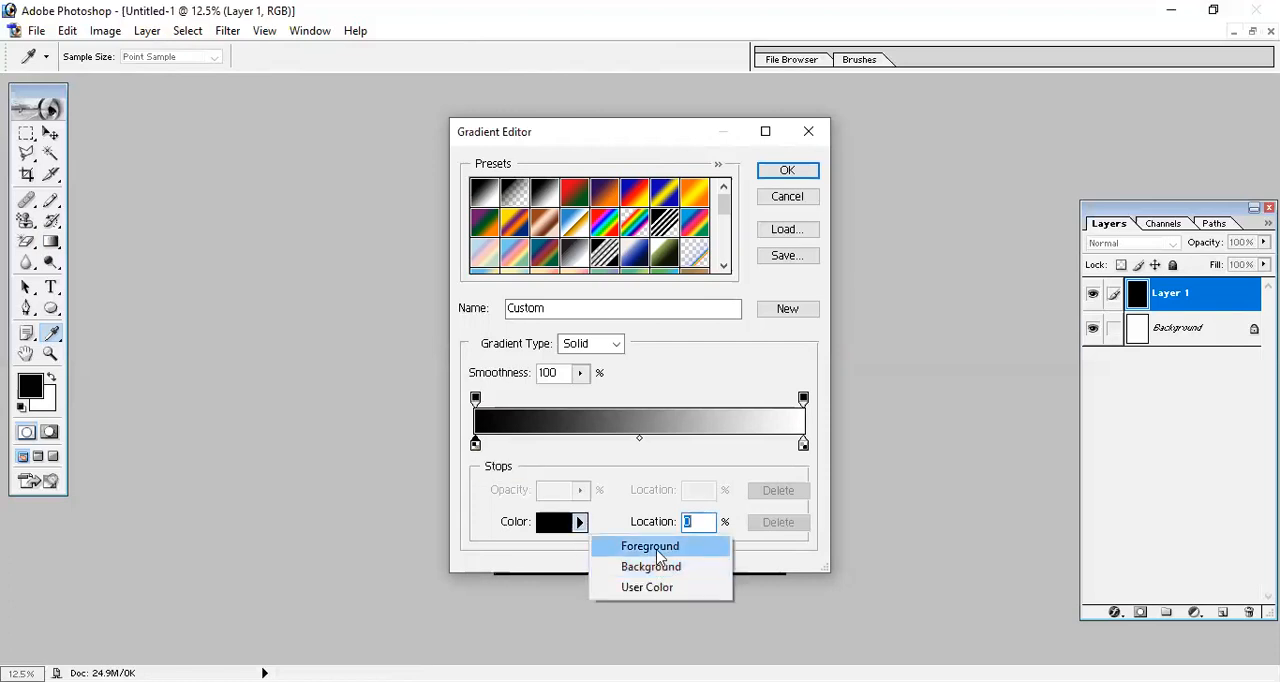
pyautogui.click(655, 543)
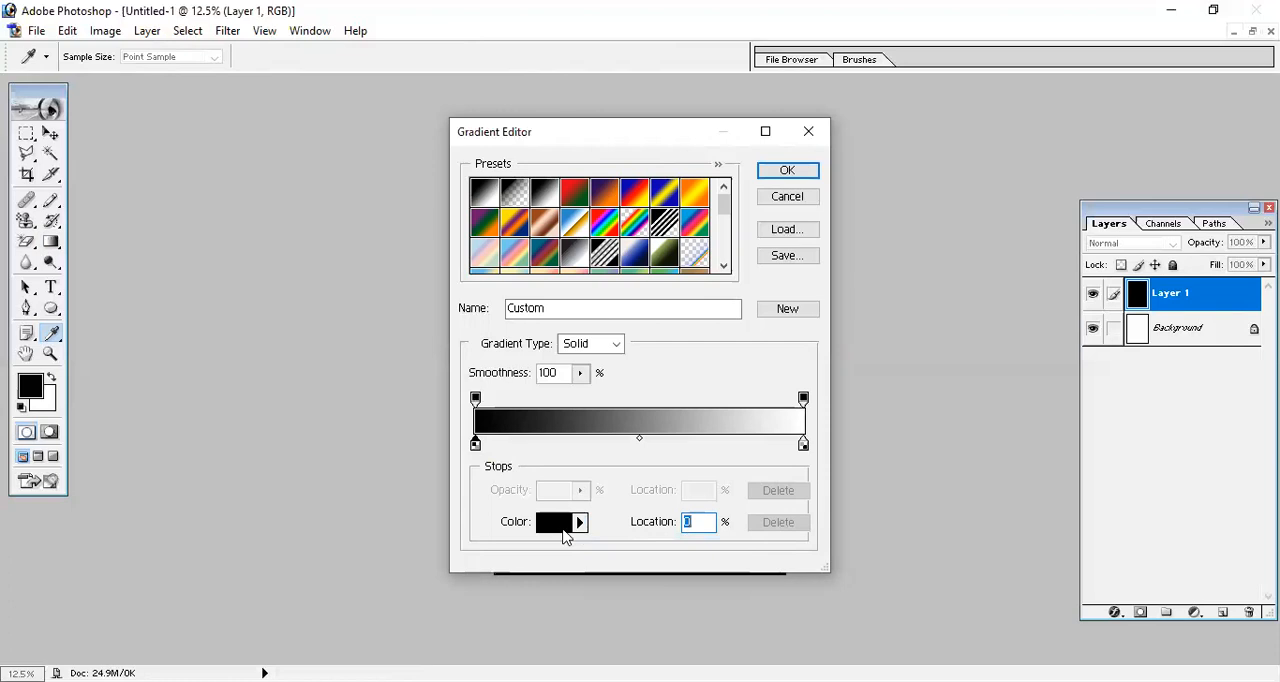
pyautogui.click(562, 530)
pyautogui.moveTo(763, 434); pyautogui.dragTo(825, 326)
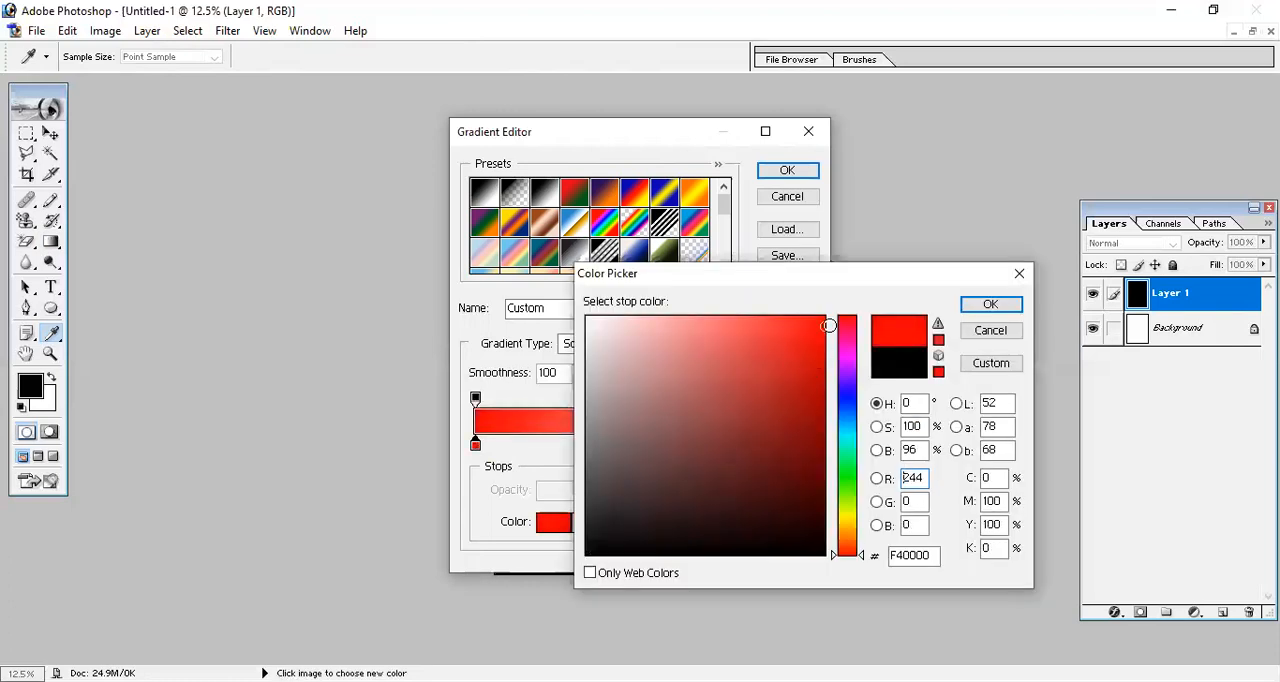
pyautogui.click(990, 305)
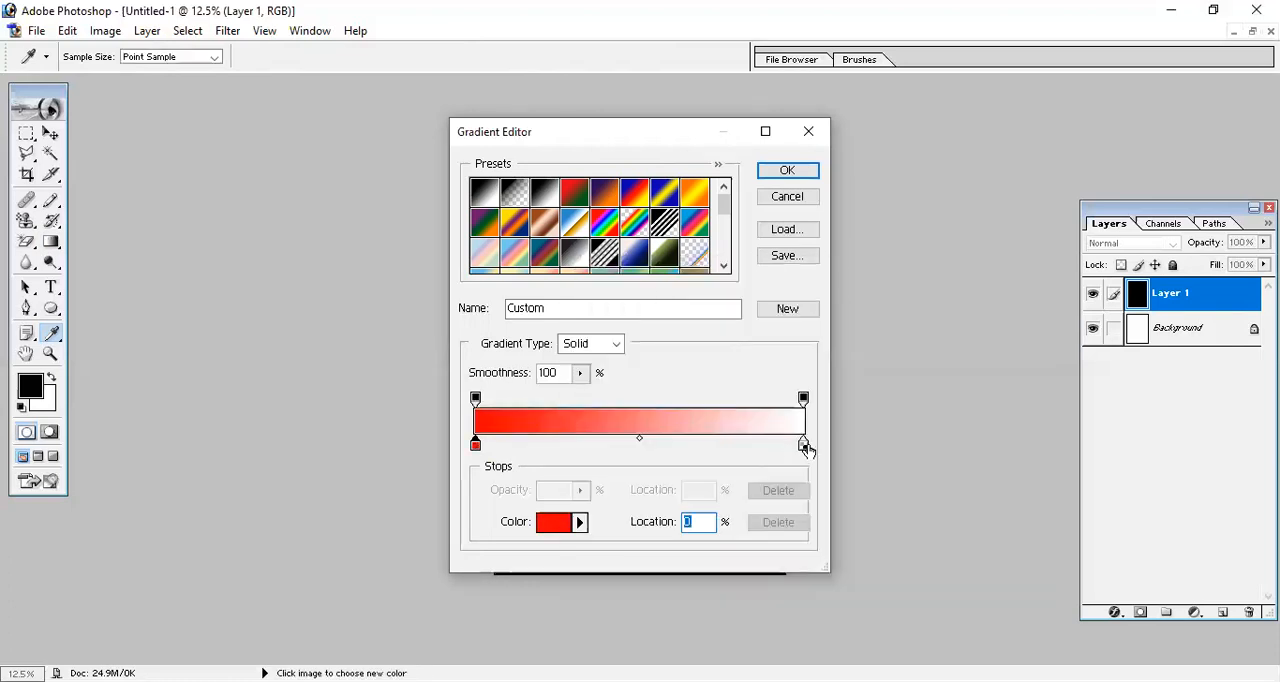
# Set the gradient's ending colour stop to dark blue 194480.
pyautogui.click(804, 446)
pyautogui.click(560, 522)
pyautogui.click(846, 413)
pyautogui.click(779, 434)
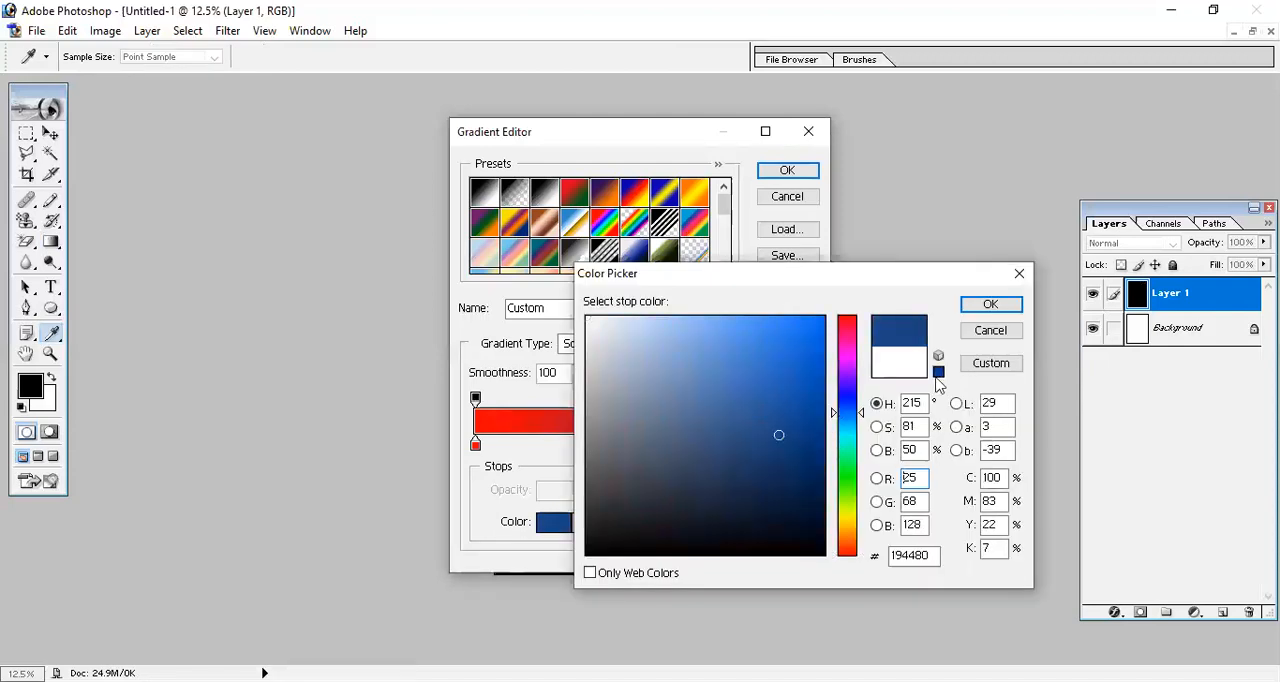
pyautogui.click(989, 305)
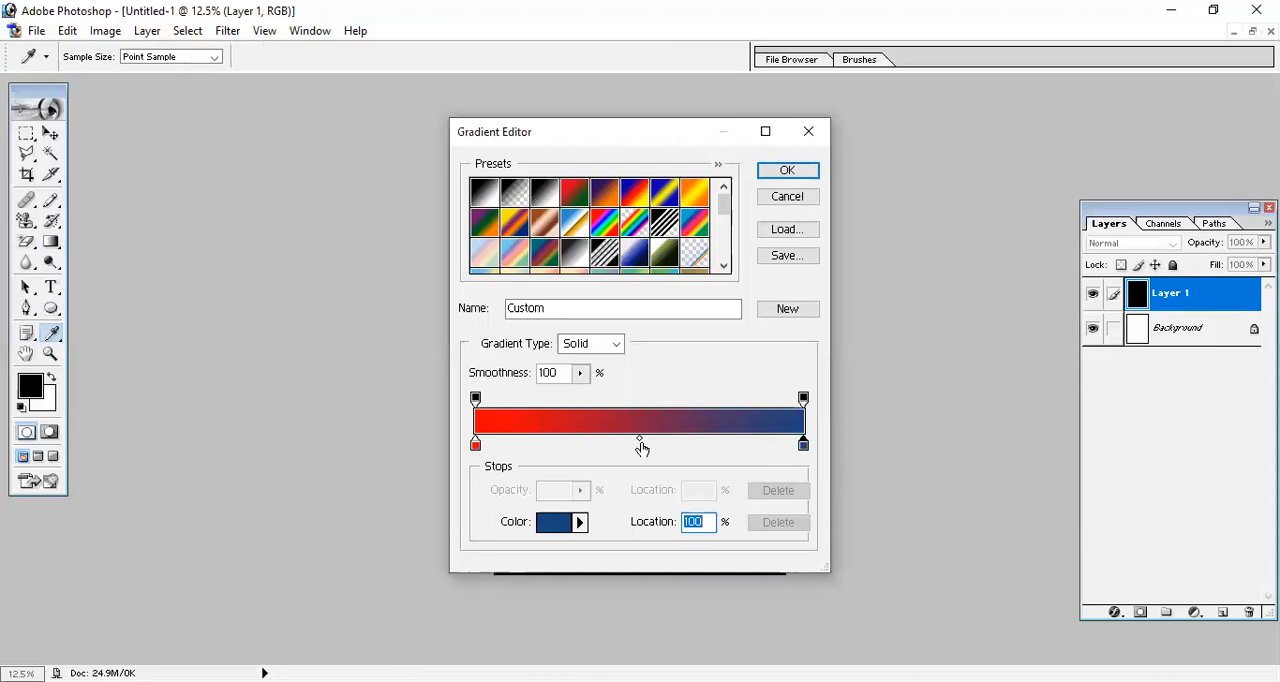
# Shift the red-to-blue colour midpoint to 49% and add the custom gradient to the presets.
pyautogui.click(640, 440)
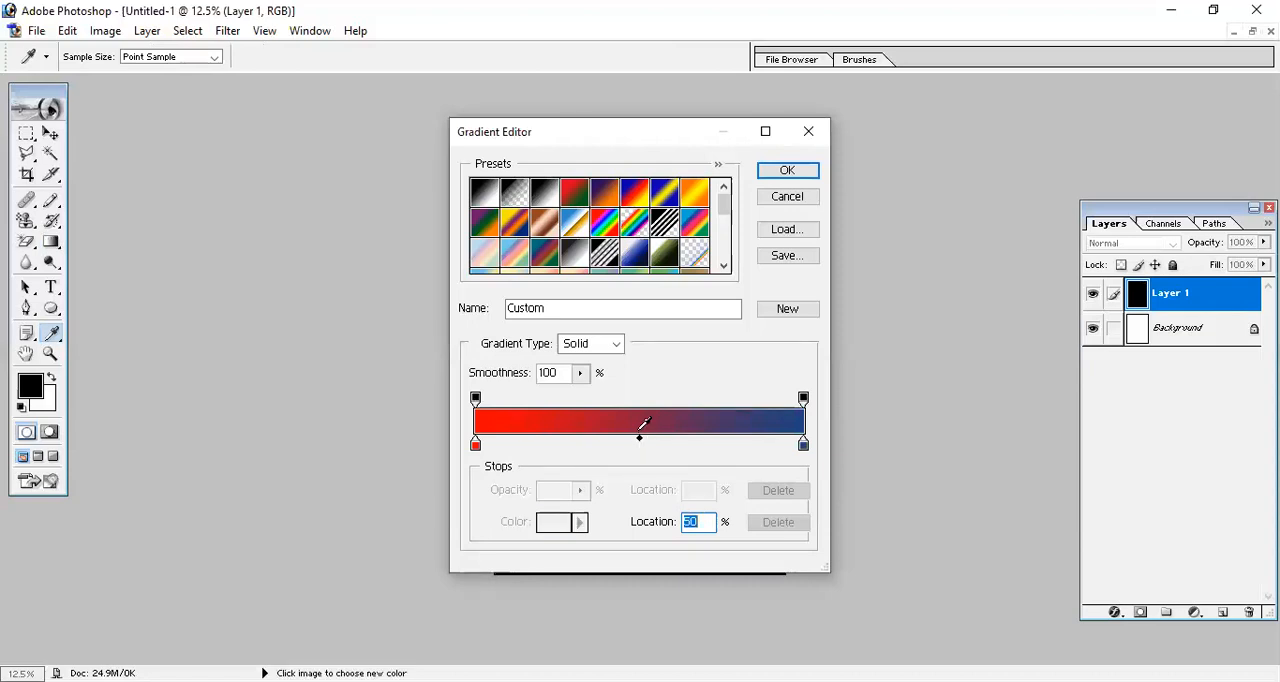
pyautogui.moveTo(640, 440); pyautogui.dragTo(632, 440)
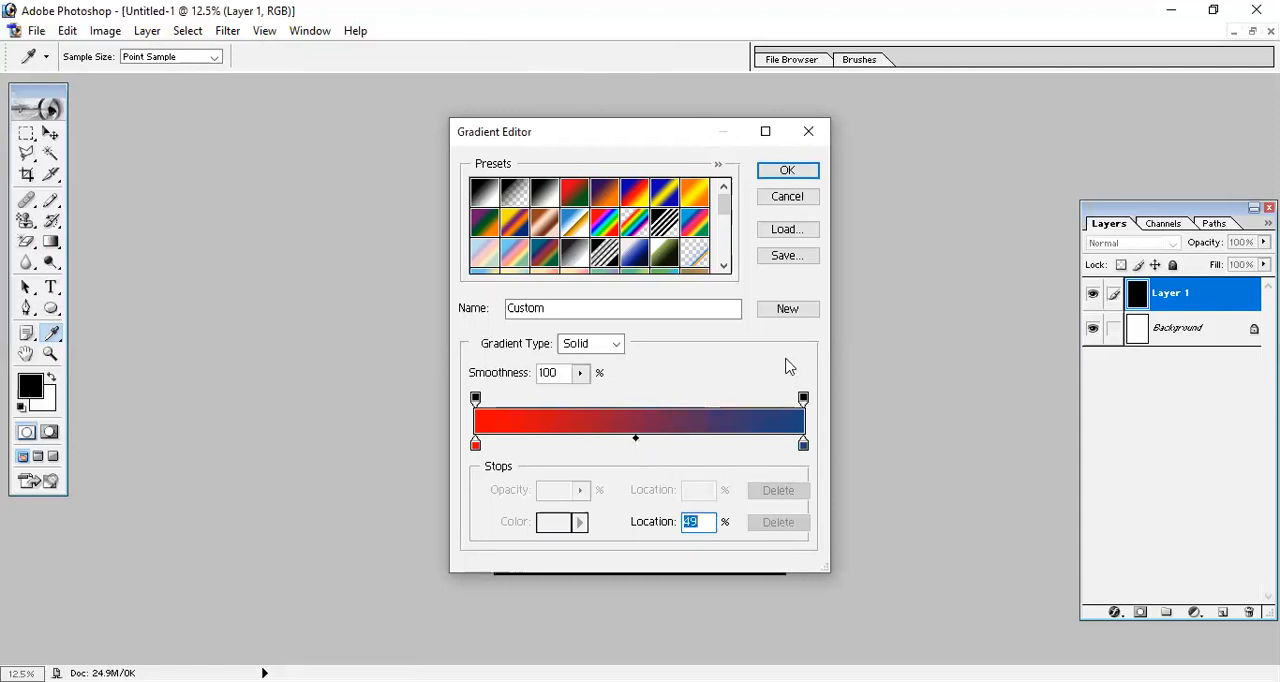
pyautogui.click(789, 311)
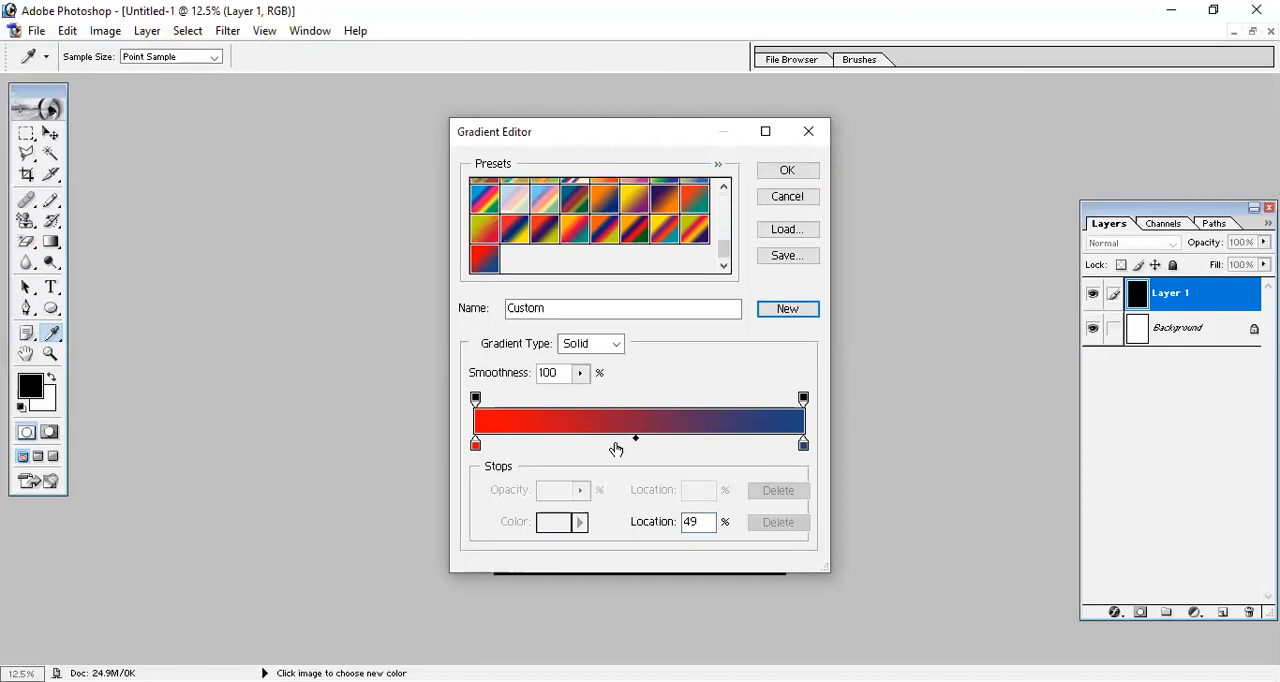
# Move the blue colour stop slightly inward and shift the colour midpoint to 48%.
pyautogui.moveTo(803, 446)
pyautogui.mouseDown()
pyautogui.moveTo(588, 452)
pyautogui.moveTo(801, 450)
pyautogui.mouseUp()
pyautogui.click(634, 439)
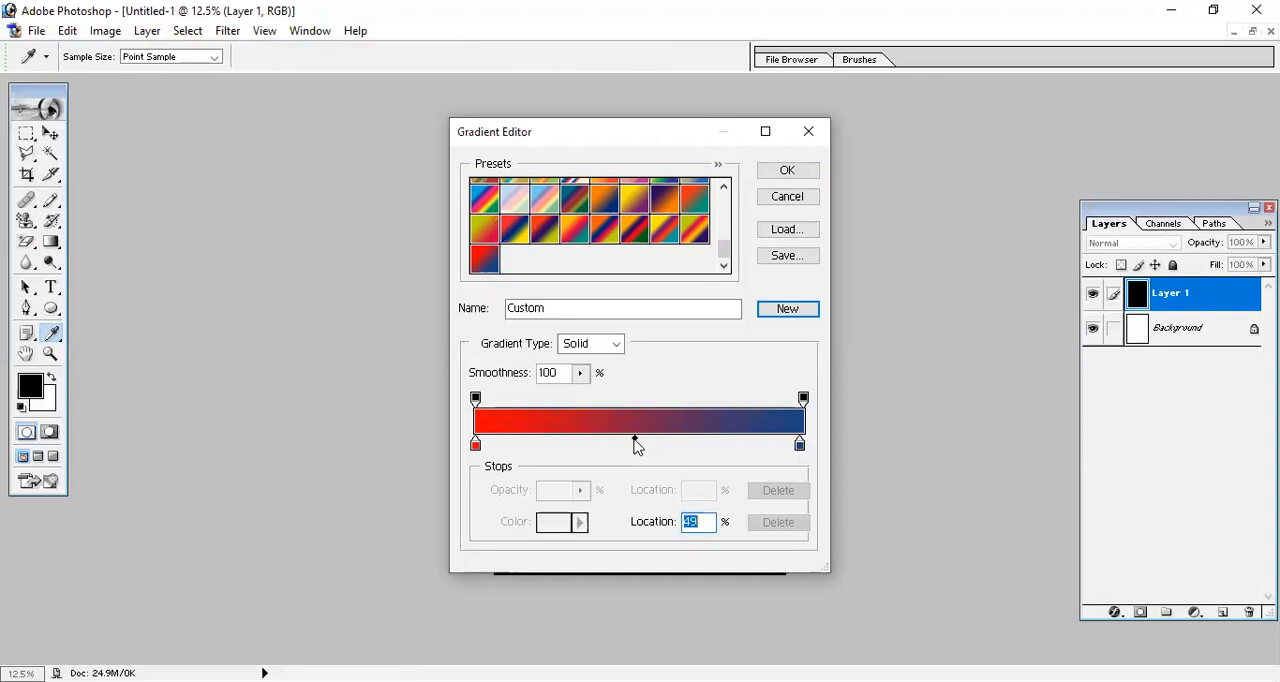
pyautogui.moveTo(637, 440)
pyautogui.mouseDown()
pyautogui.moveTo(640, 414)
pyautogui.moveTo(633, 423)
pyautogui.mouseUp()
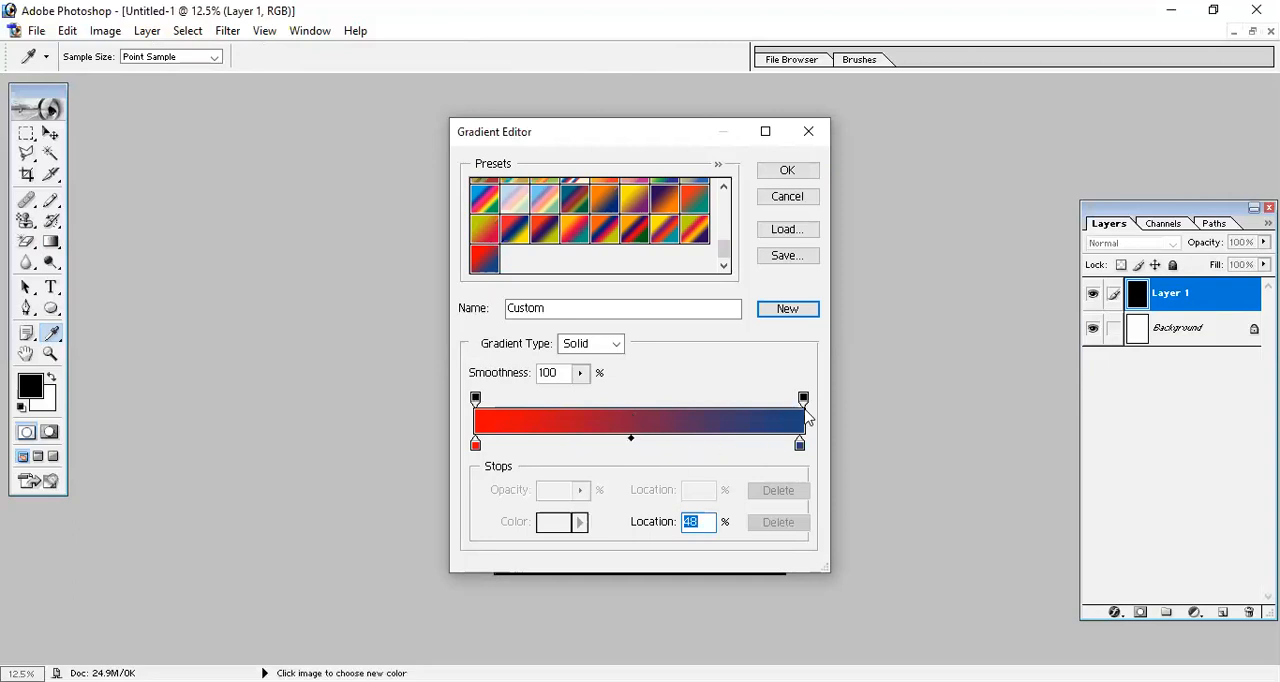
# Slide the gradient's start and end opacity stops to different positions along the gradient bar.
pyautogui.moveTo(803, 399); pyautogui.dragTo(617, 425)
pyautogui.moveTo(475, 444)
pyautogui.mouseDown()
pyautogui.moveTo(627, 462)
pyautogui.moveTo(494, 474)
pyautogui.moveTo(478, 450)
pyautogui.mouseUp()
pyautogui.moveTo(594, 400); pyautogui.dragTo(700, 423)
pyautogui.moveTo(476, 404); pyautogui.dragTo(752, 406)
pyautogui.moveTo(627, 401); pyautogui.dragTo(518, 402)
# Accept the custom red-to-blue gradient and apply it as a short diagonal diamond fill near the centre of the black layer.
pyautogui.click(790, 175)
pyautogui.moveTo(607, 338); pyautogui.dragTo(669, 401)
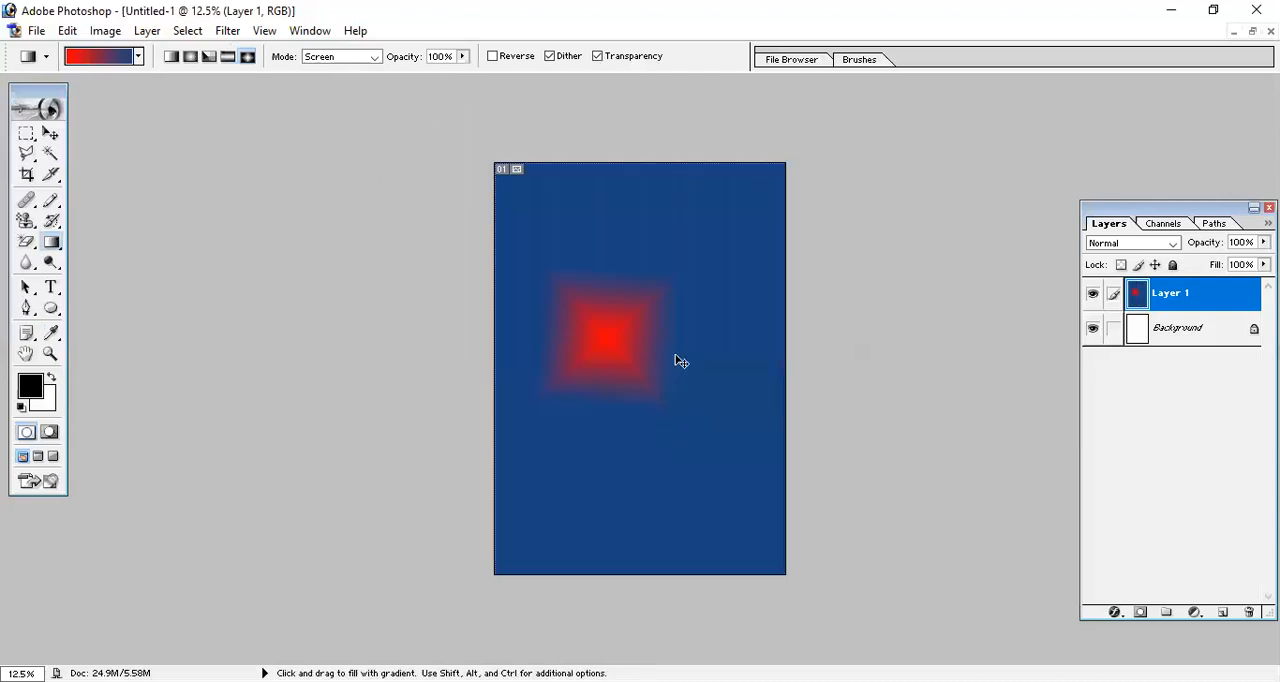
# Undo the last diamond fill, move the custom gradient's start opacity stop to 0%, and reset the gradient edit.
pyautogui.hotkey('ctrl', 'z')
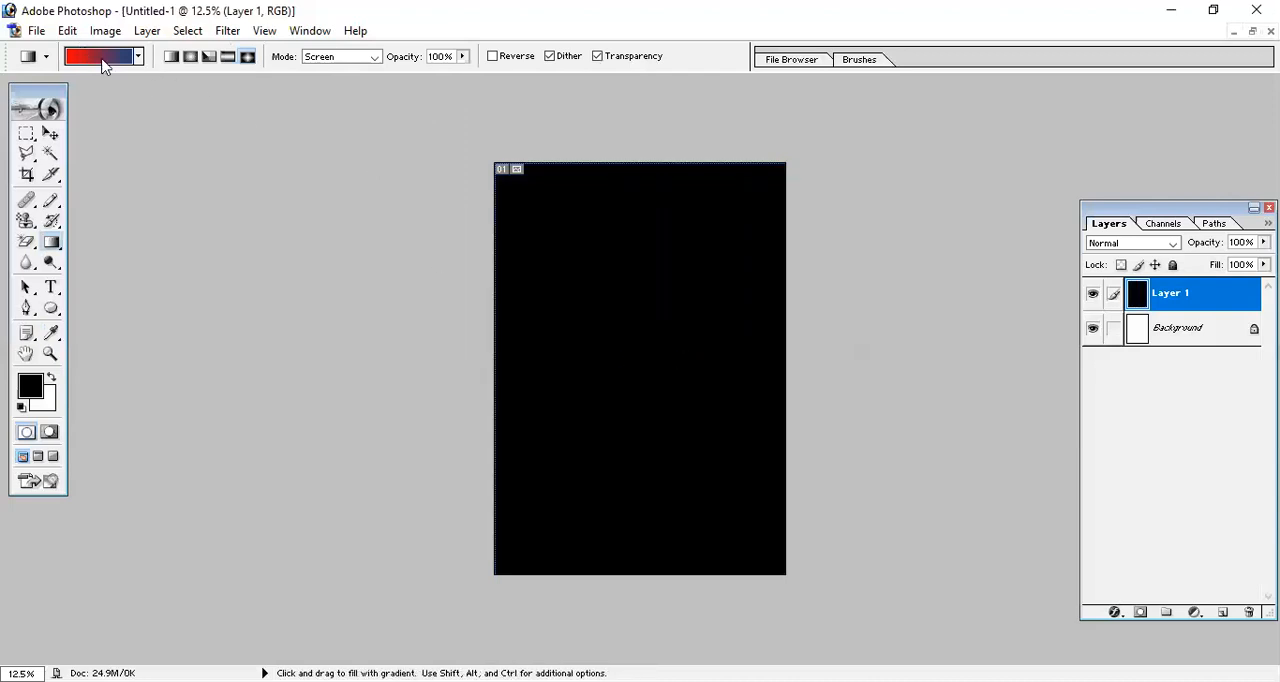
pyautogui.click(104, 62)
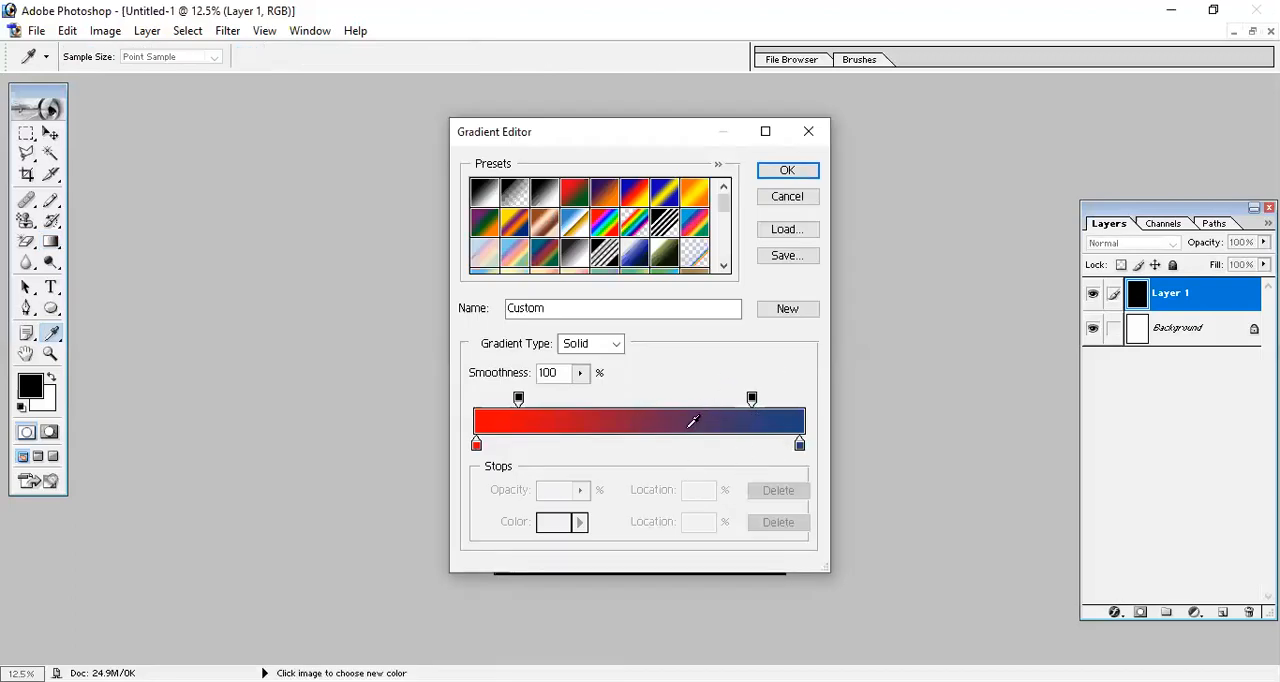
pyautogui.moveTo(518, 400); pyautogui.dragTo(475, 400)
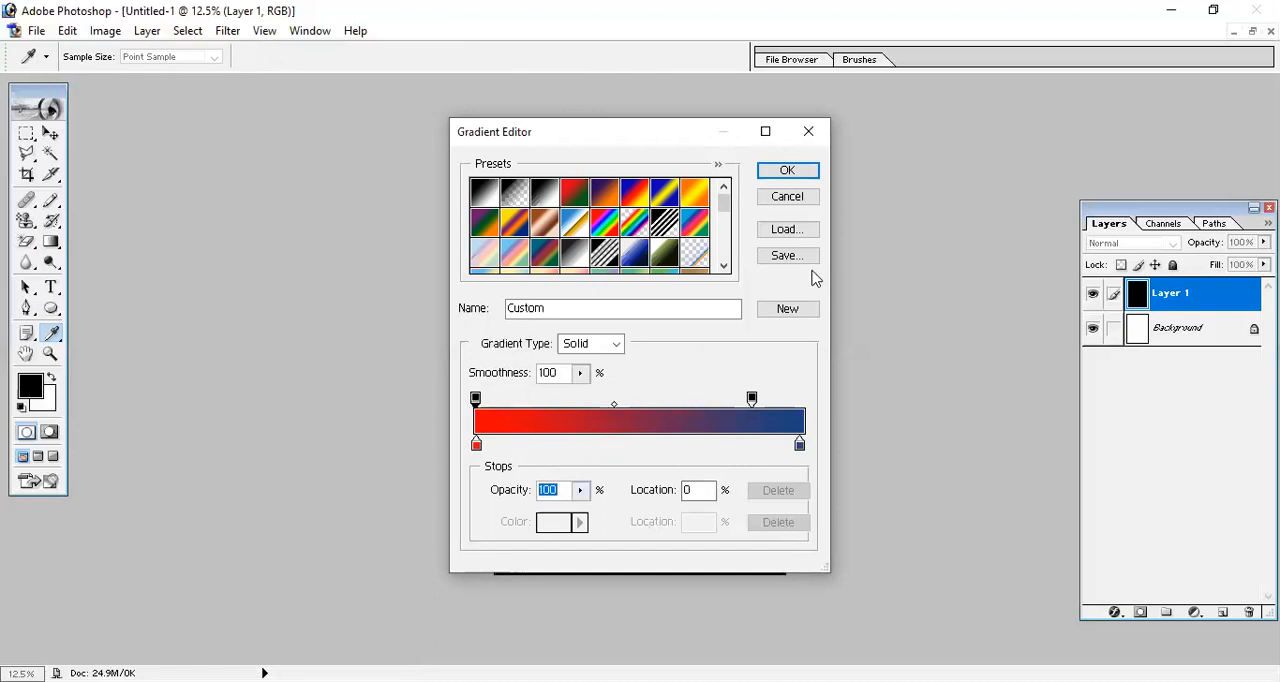
pyautogui.press('alt')
pyautogui.keyDown('alt'); pyautogui.click(781, 203); pyautogui.keyUp('alt')
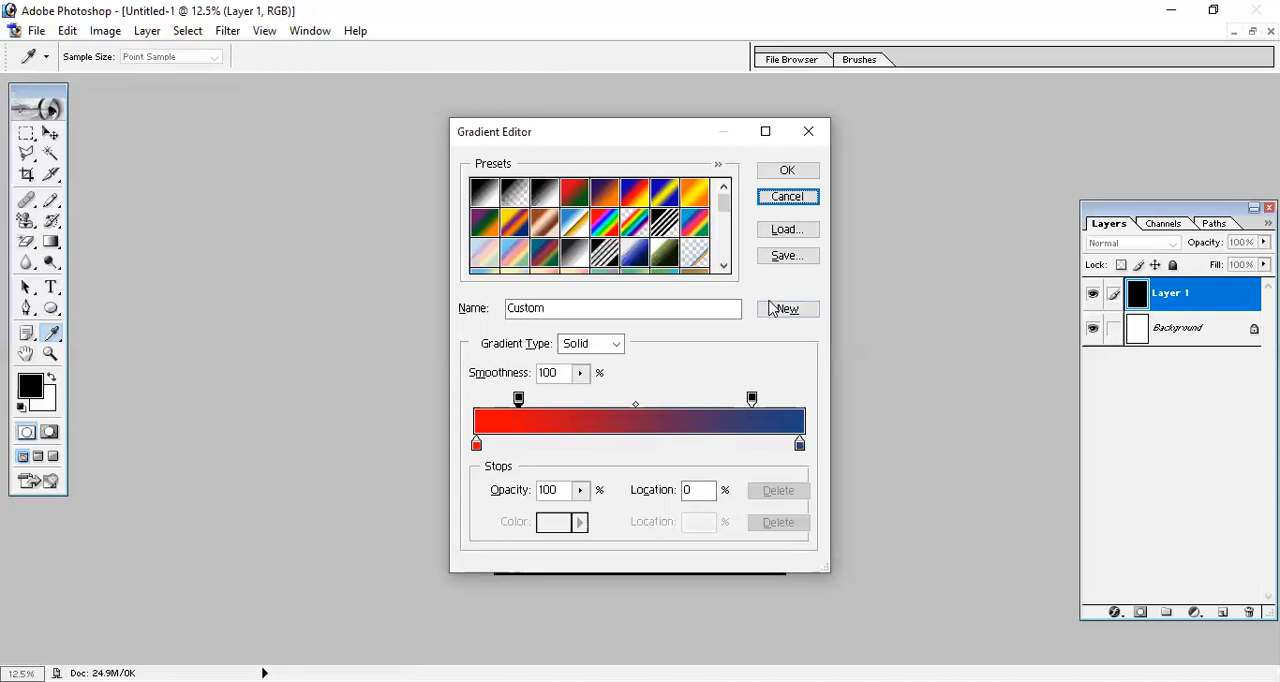
# Change the gradient type to Noise, raise its roughness to 76%, and accept the gradient.
pyautogui.click(614, 346)
pyautogui.click(594, 378)
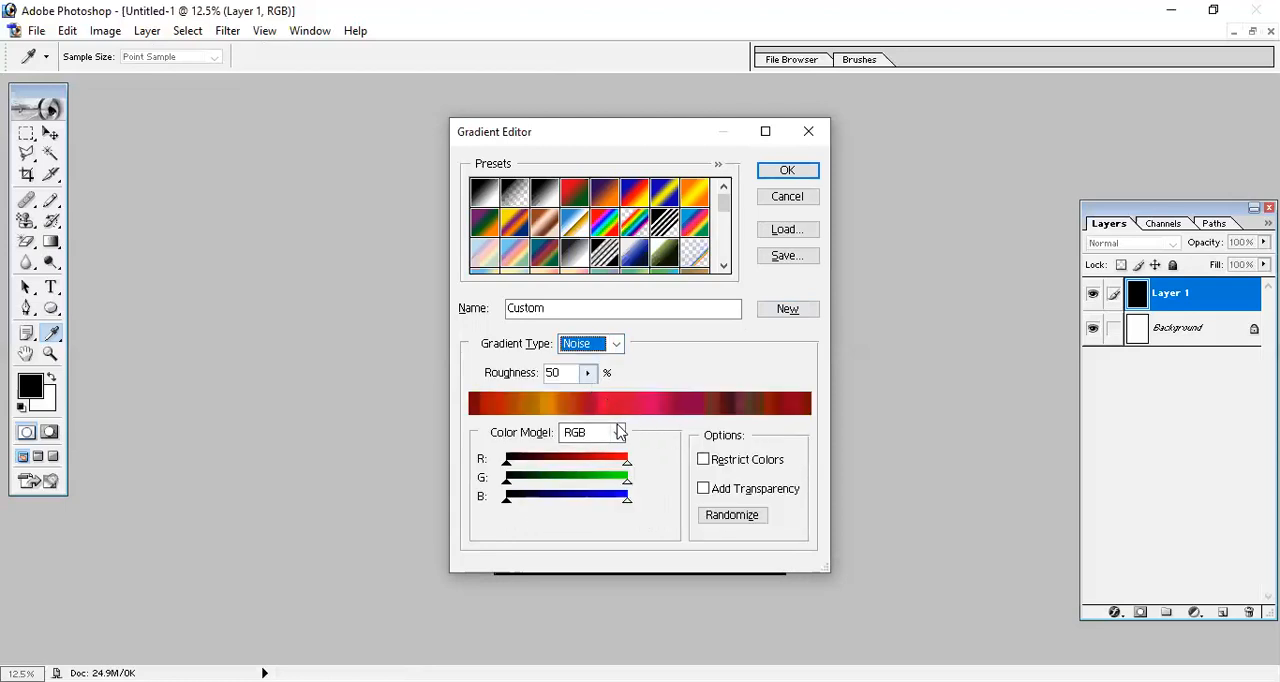
pyautogui.click(588, 372)
pyautogui.moveTo(590, 400); pyautogui.dragTo(614, 418)
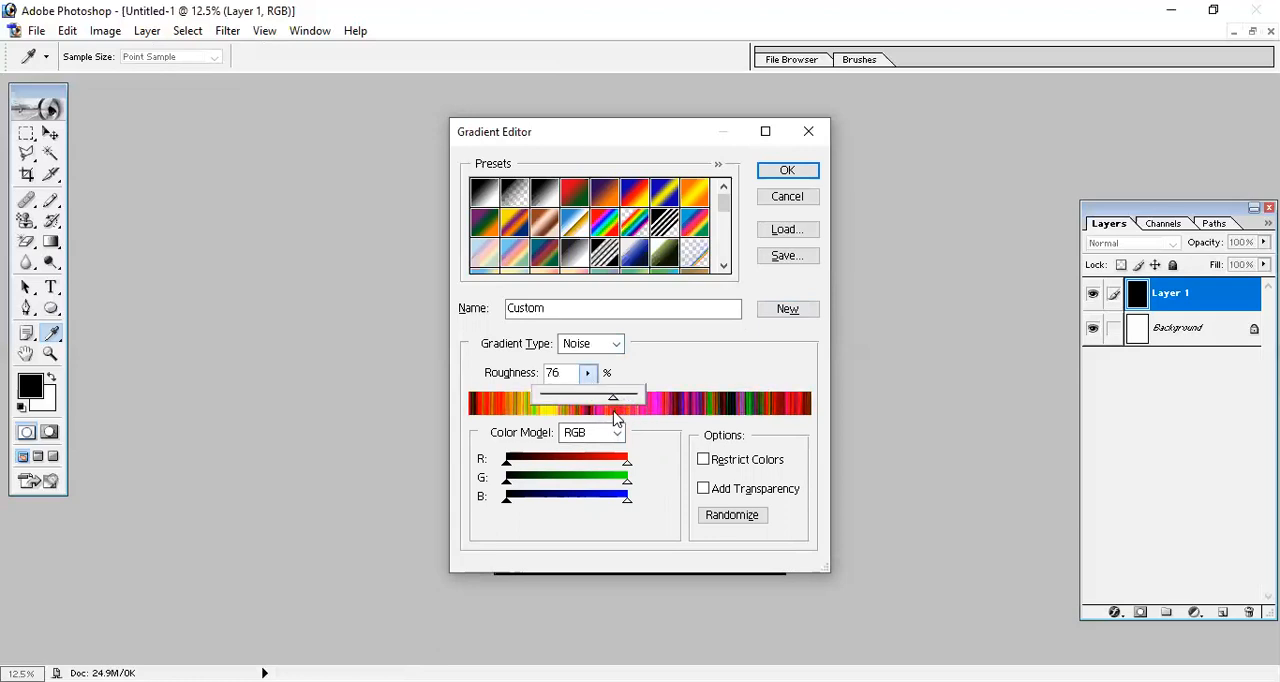
pyautogui.click(814, 174)
# Try the noise gradient as a short diagonal diamond fill across the middle of the black layer and undo it.
pyautogui.moveTo(586, 360); pyautogui.dragTo(717, 384)
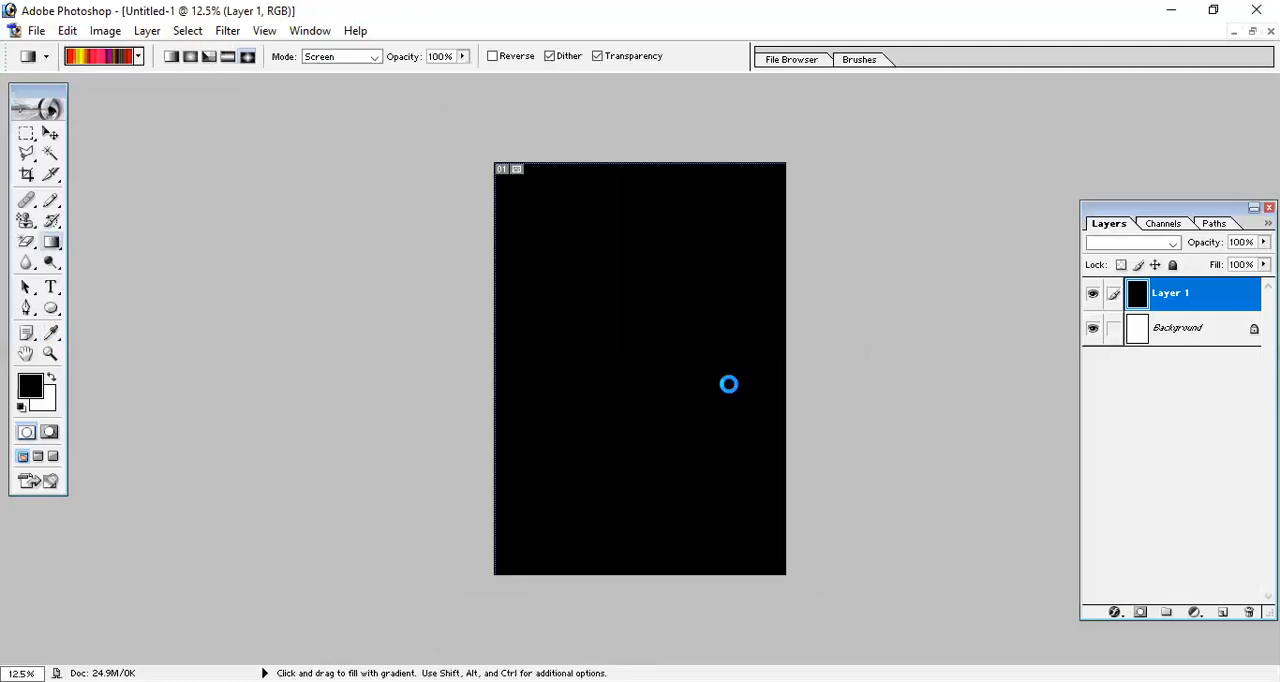
pyautogui.hotkey('ctrl', 'z')
# Switch to the Paint Bucket tool, undo the layer's black fill and refill the empty Layer 1 with the black foreground colour.
pyautogui.click(55, 244)
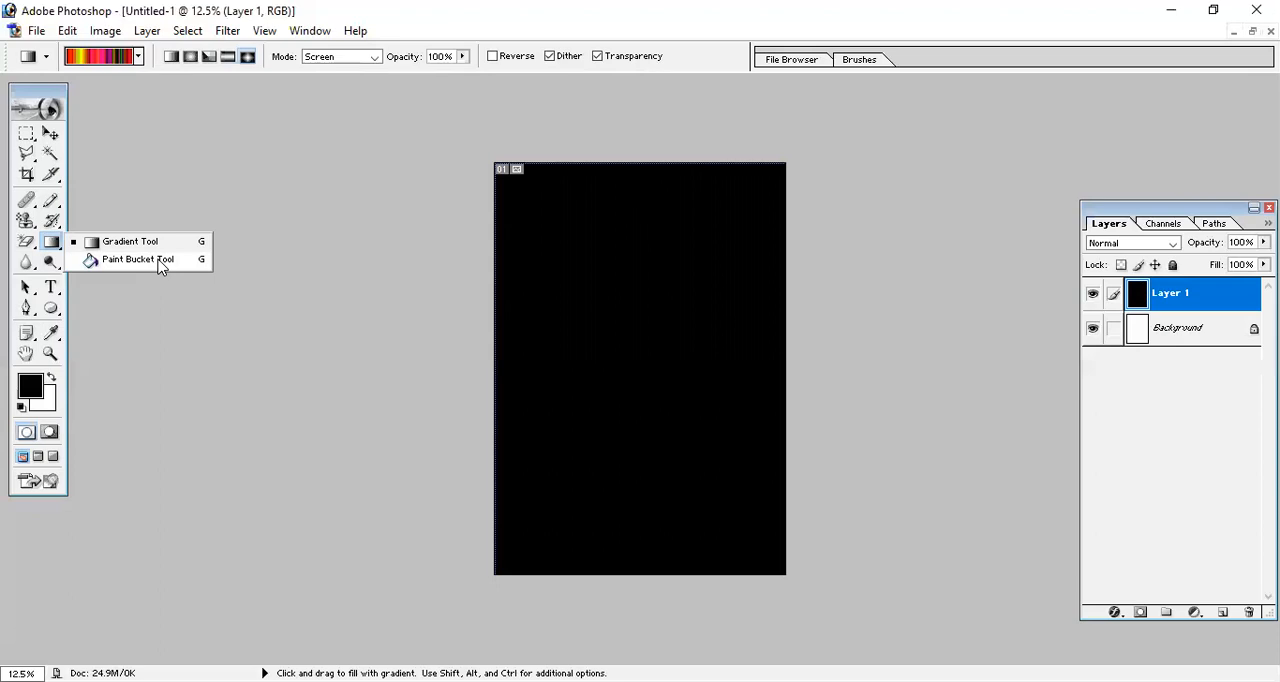
pyautogui.click(114, 260)
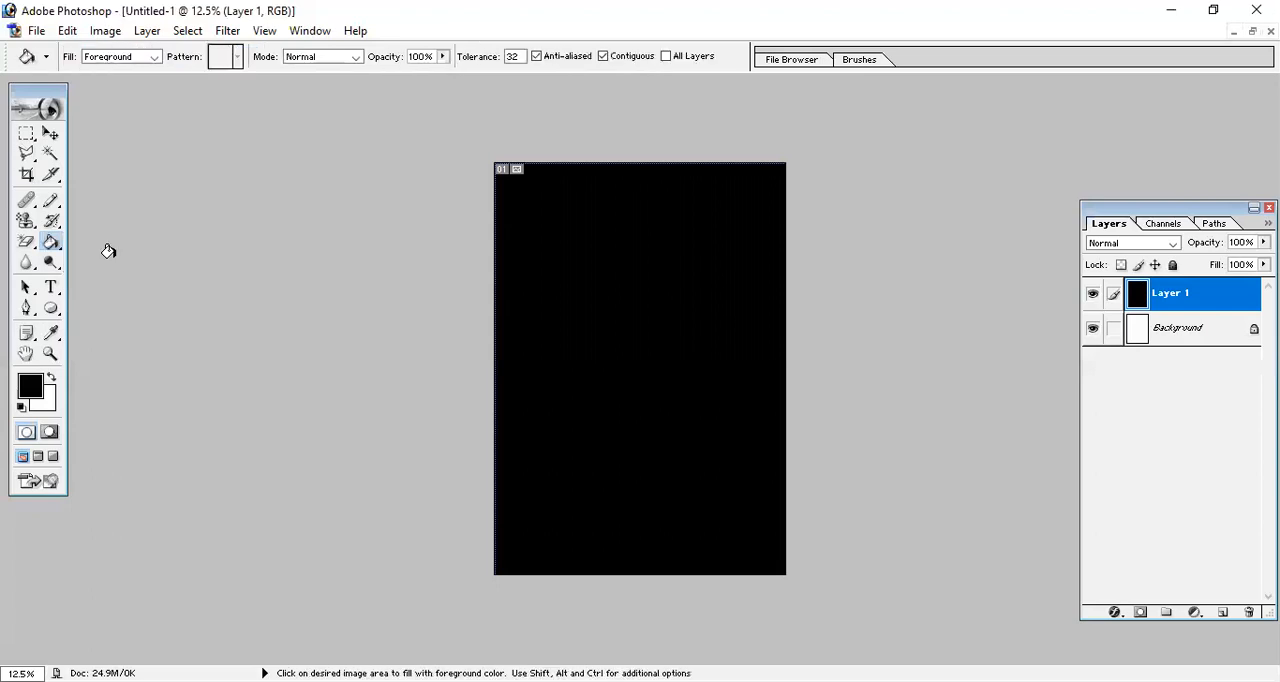
pyautogui.hotkey('ctrl', 'z')
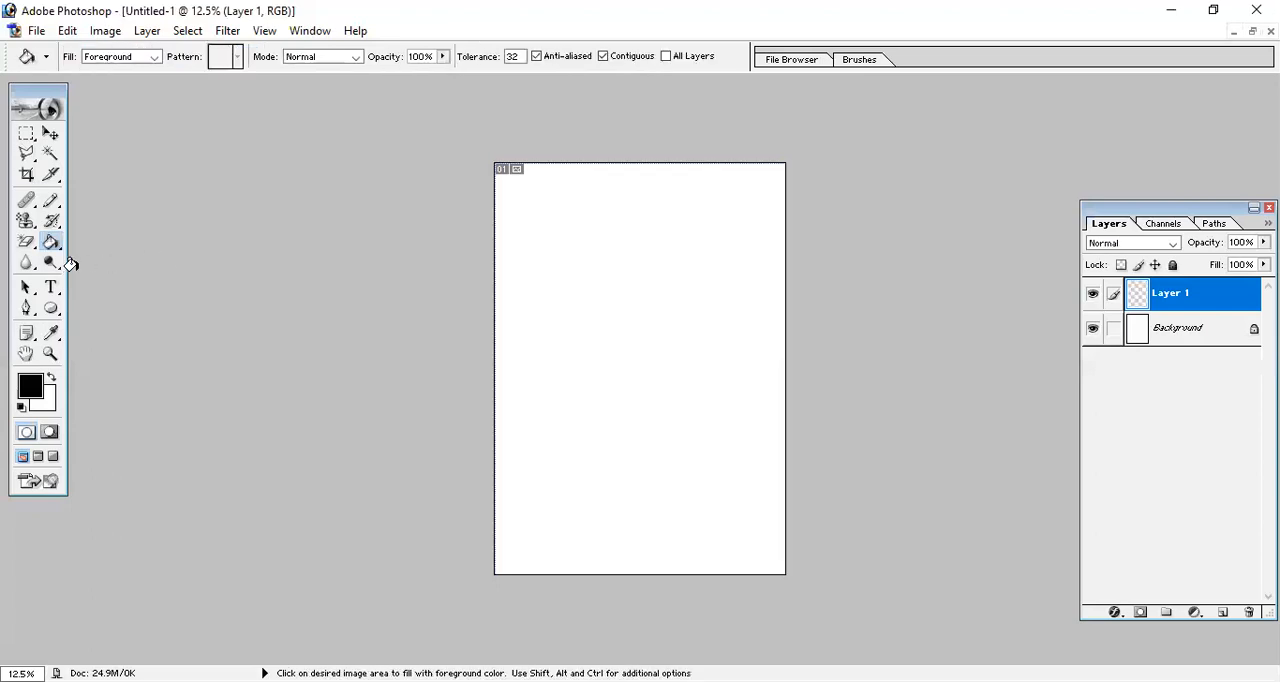
pyautogui.click(550, 300)
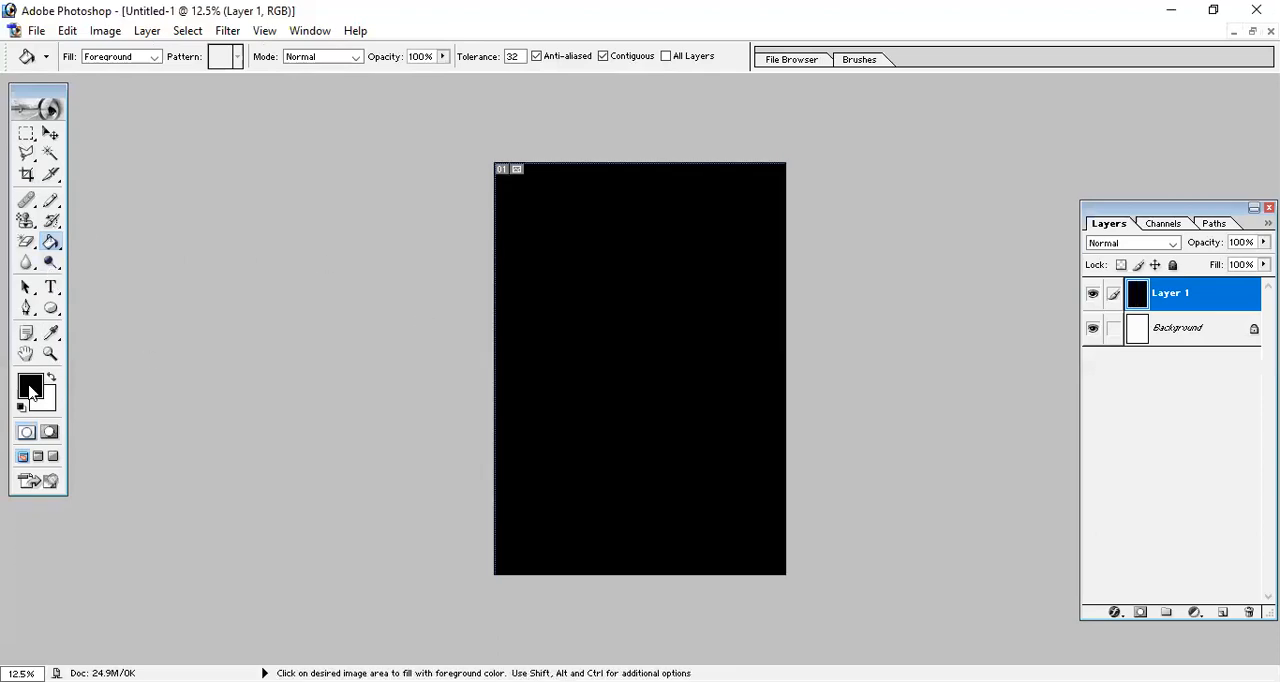
# Set the foreground colour to red, try it as a fill over all of Layer 1 and undo back to an empty layer.
pyautogui.click(29, 390)
pyautogui.moveTo(742, 371); pyautogui.dragTo(828, 314)
pyautogui.click(990, 304)
pyautogui.click(632, 298)
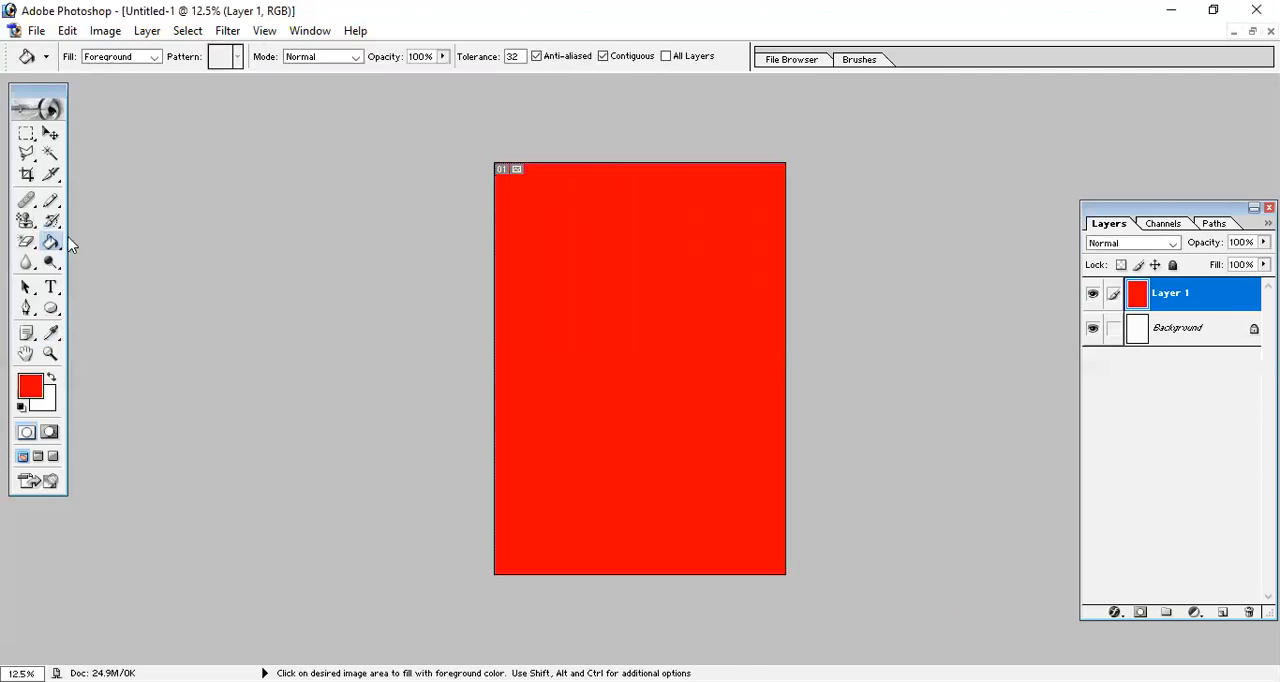
pyautogui.hotkey('ctrl', 'z')
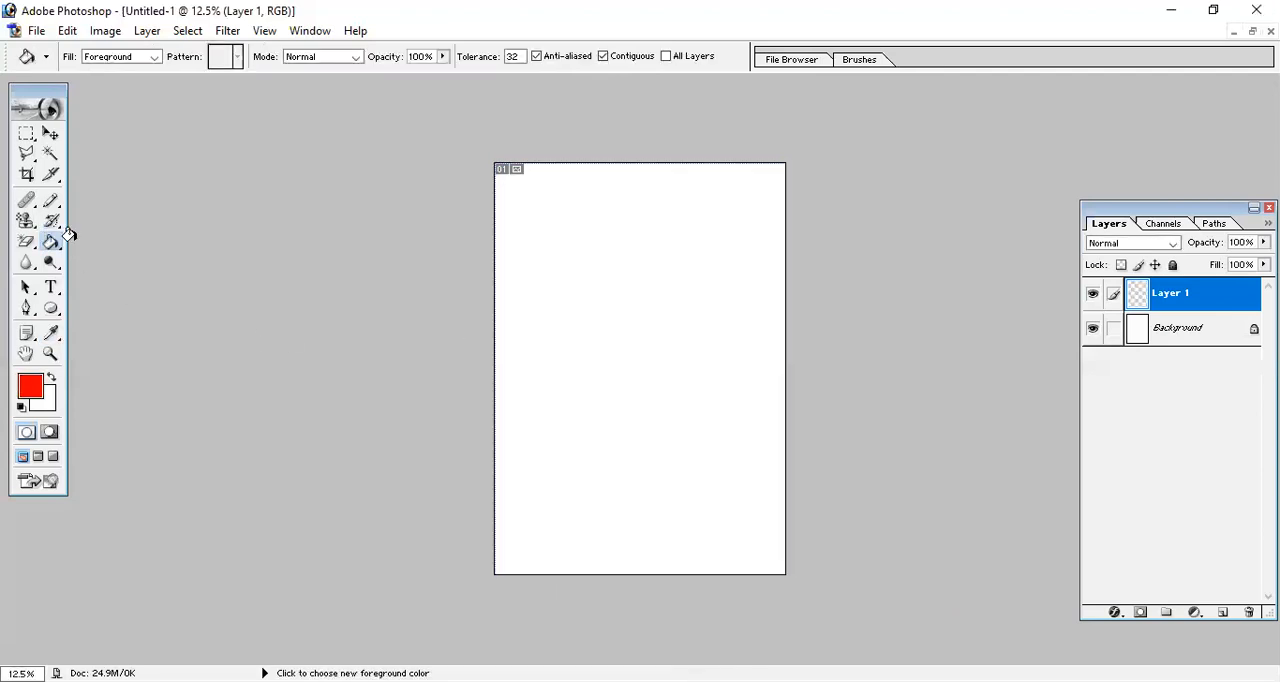
# Draw a wide rectangular selection near the middle of the page and fill it with the red foreground colour using the Paint Bucket.
pyautogui.click(26, 133)
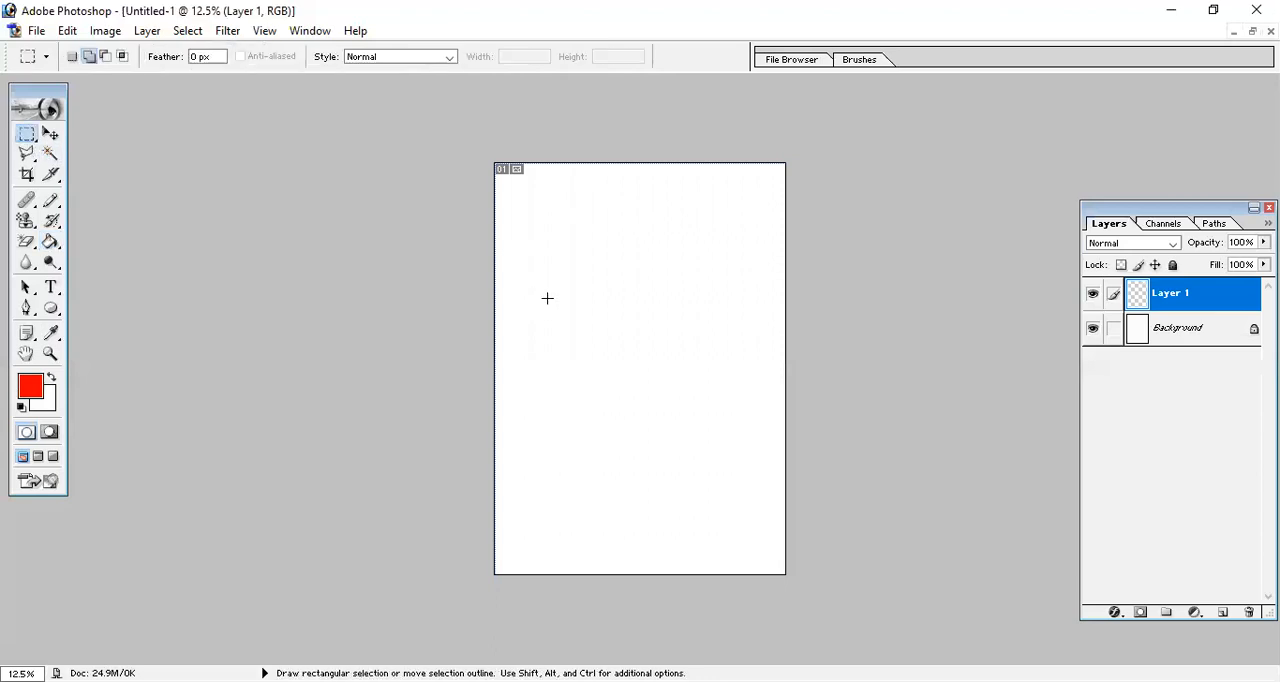
pyautogui.click(50, 242)
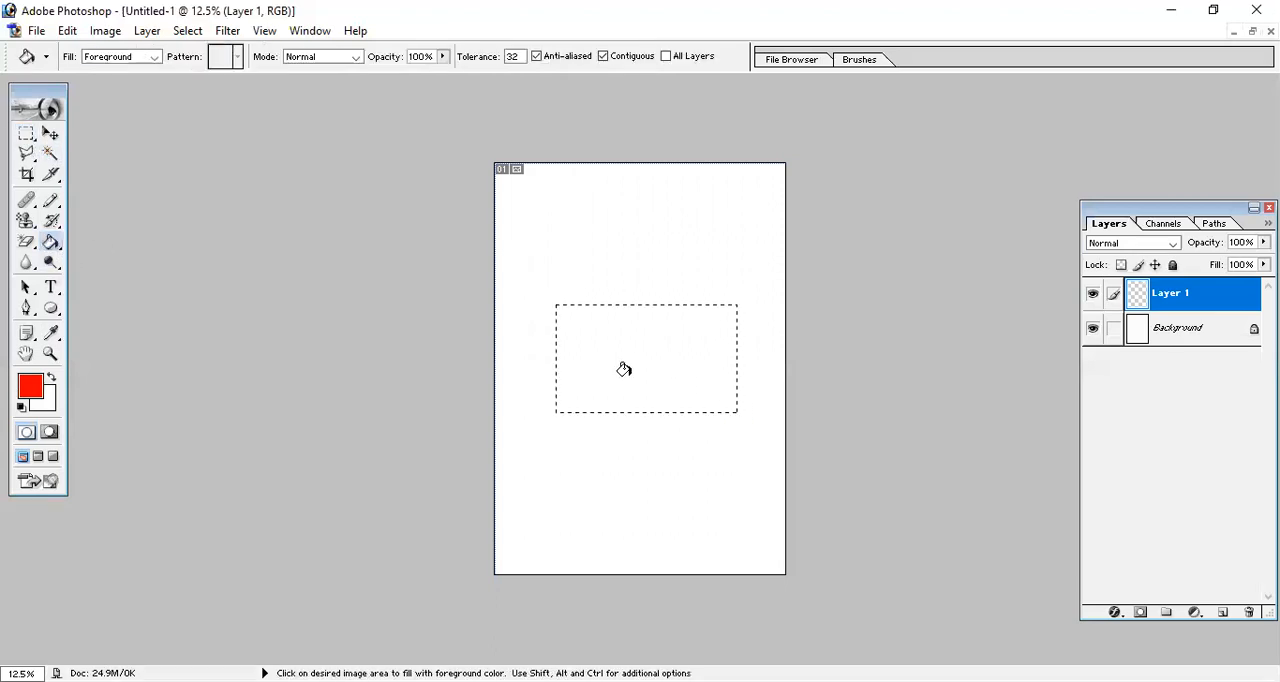
pyautogui.click(620, 369)
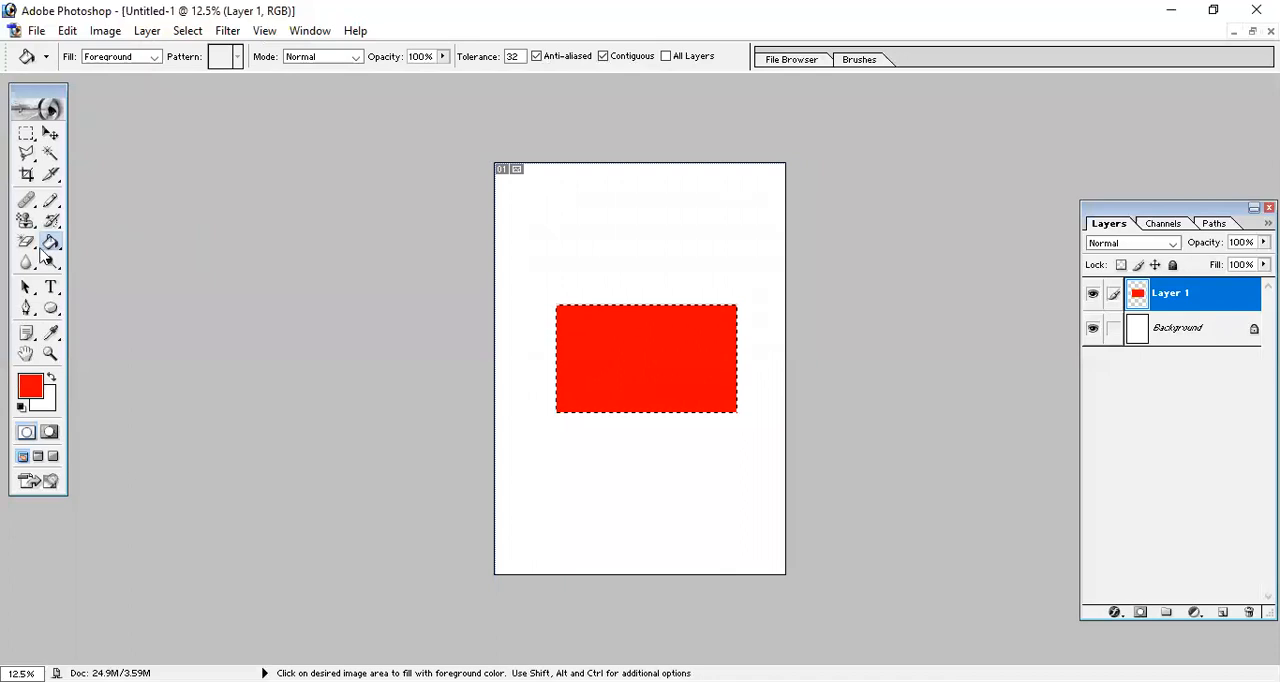
# Switch the Paint Bucket's fill source to Pattern, choose the fruit pattern and fill the rectangular selection on Layer 1 with it.
pyautogui.click(155, 58)
pyautogui.click(132, 80)
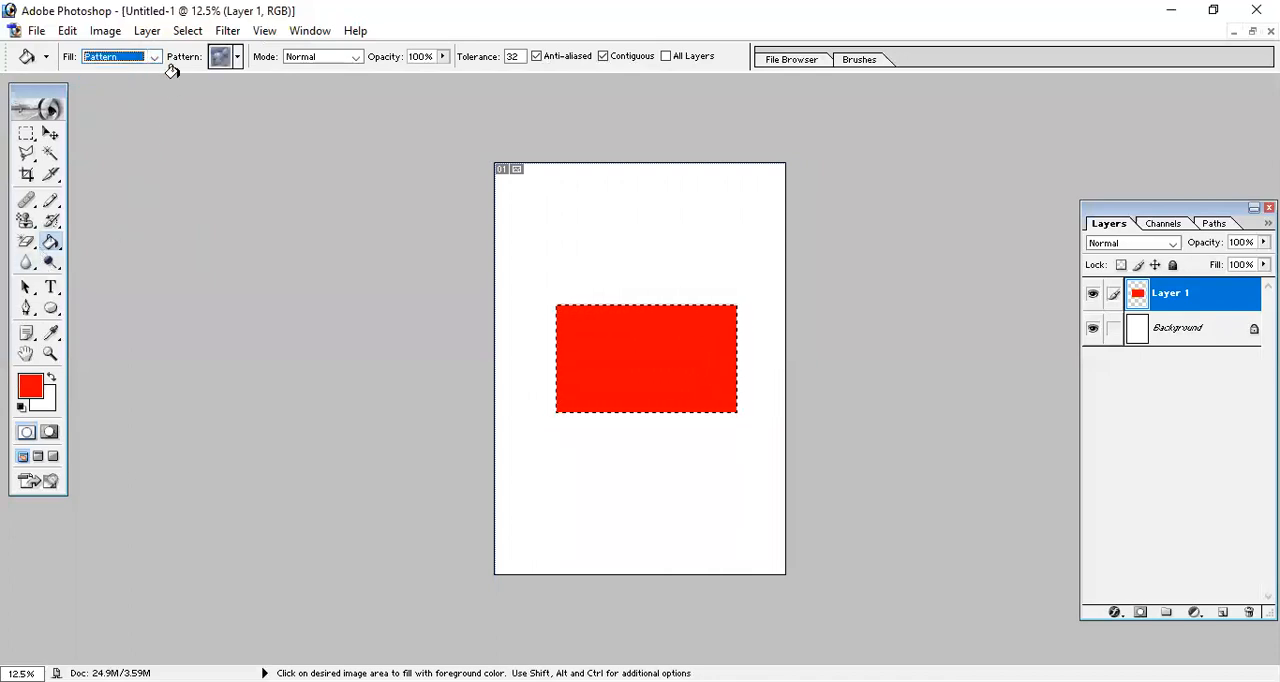
pyautogui.click(238, 57)
pyautogui.click(193, 156)
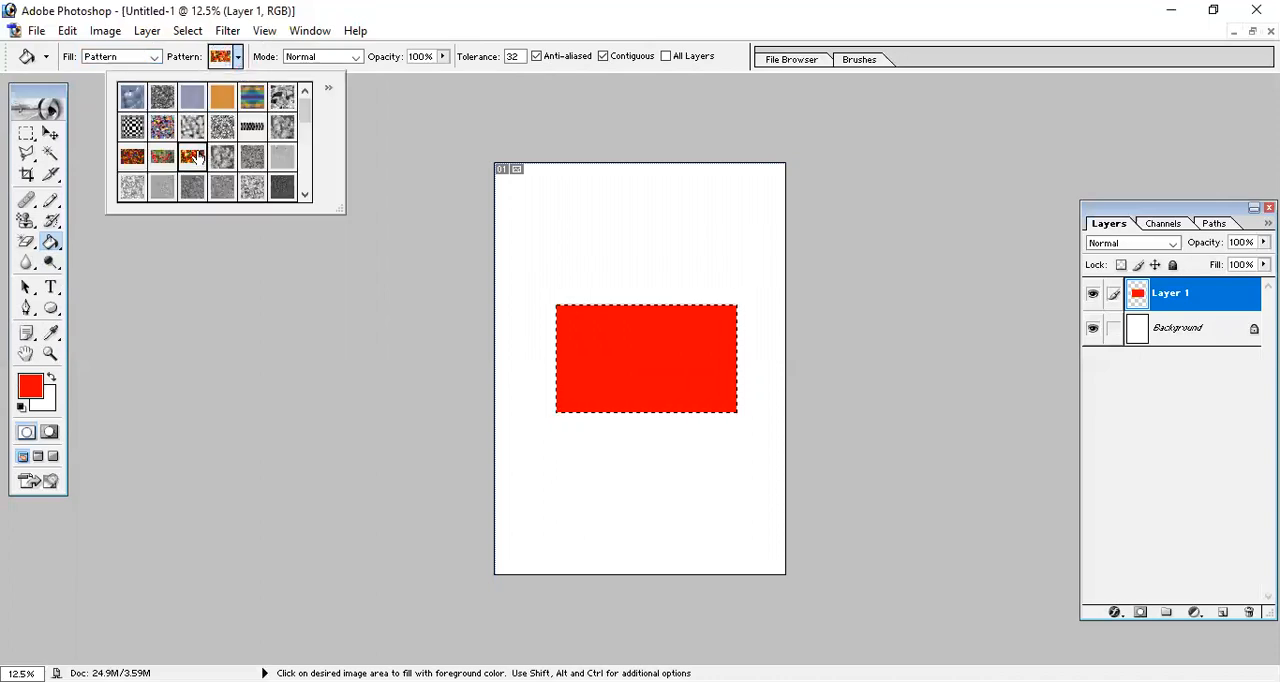
pyautogui.click(695, 355)
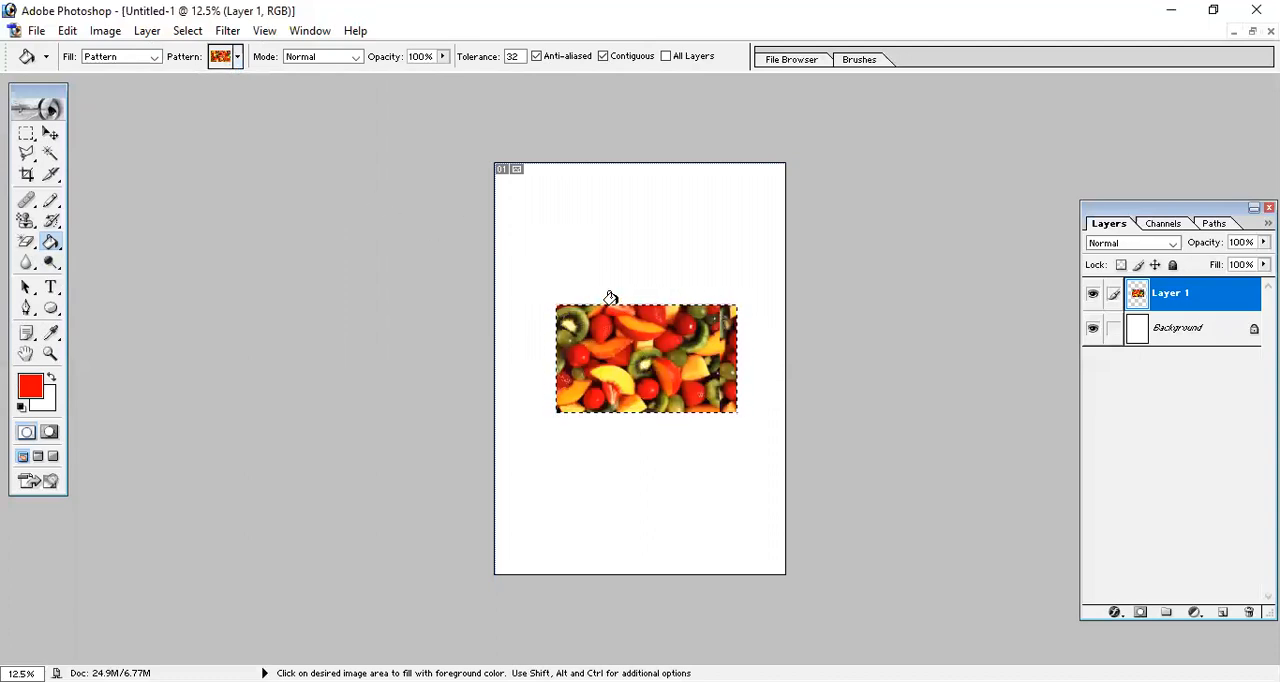
# Make the Background layer active, clear the selection and fill the entire layer with the red foreground colour.
pyautogui.click(1209, 329)
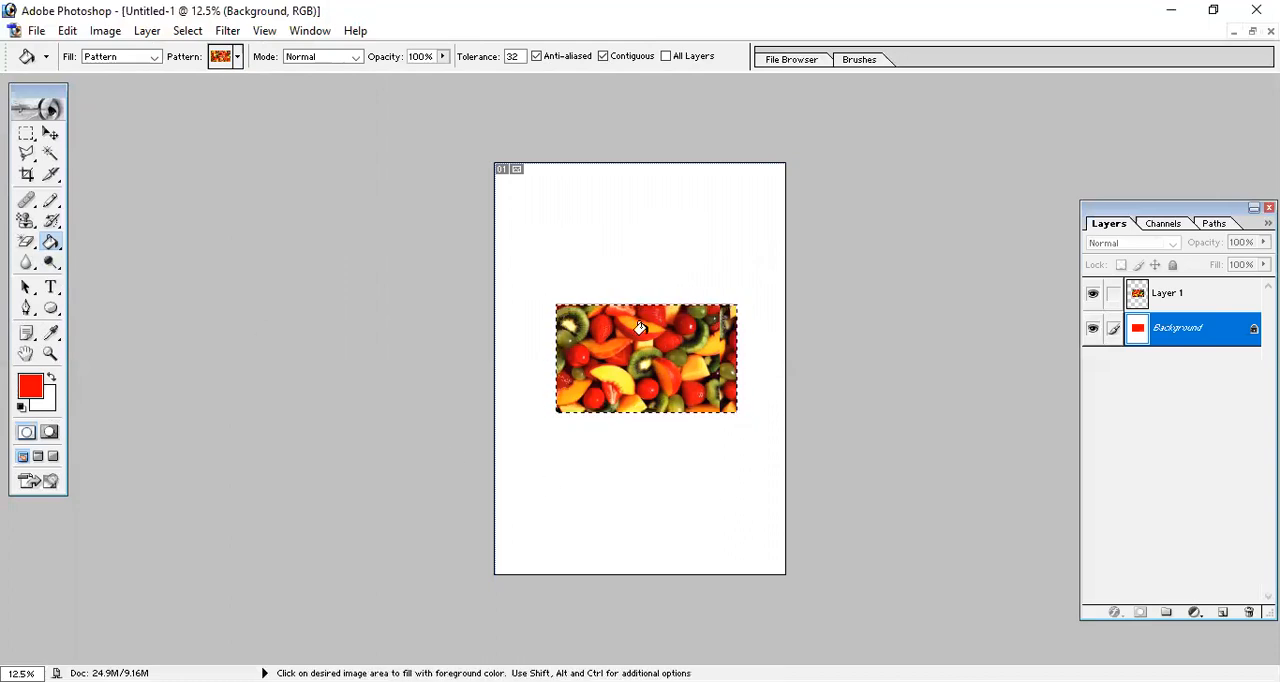
pyautogui.hotkey('ctrl', 'd')
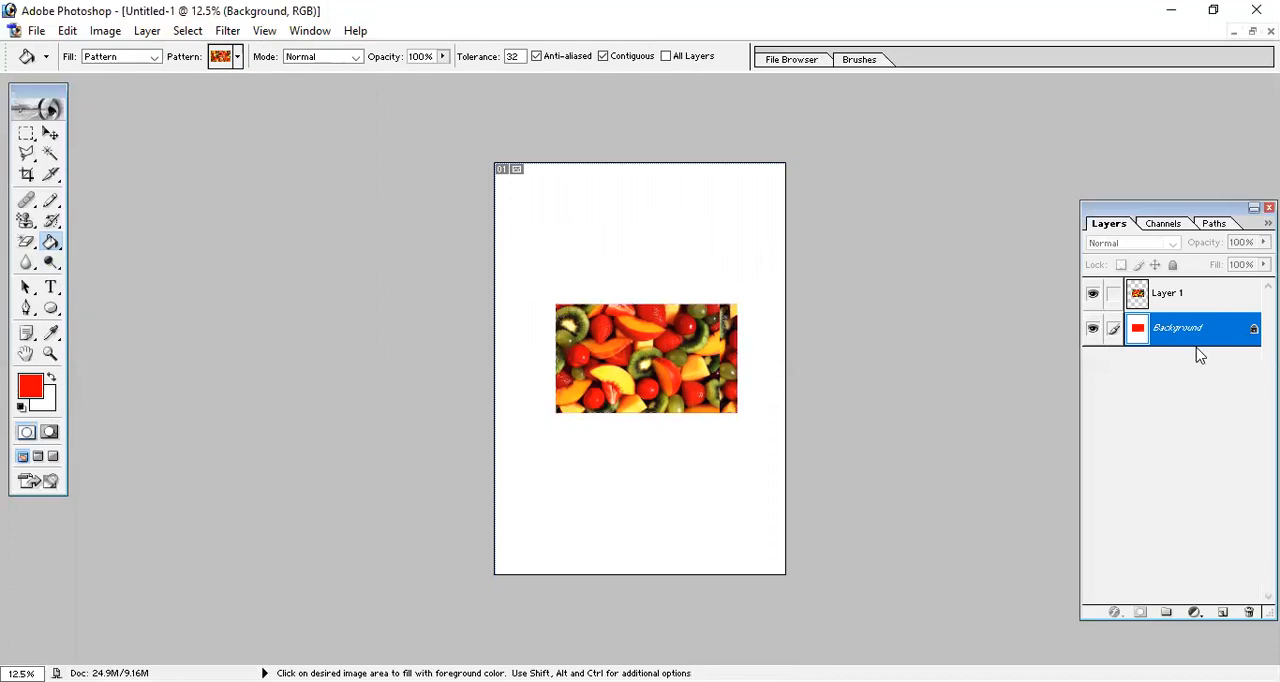
pyautogui.hotkey('alt', 'BackSpace')
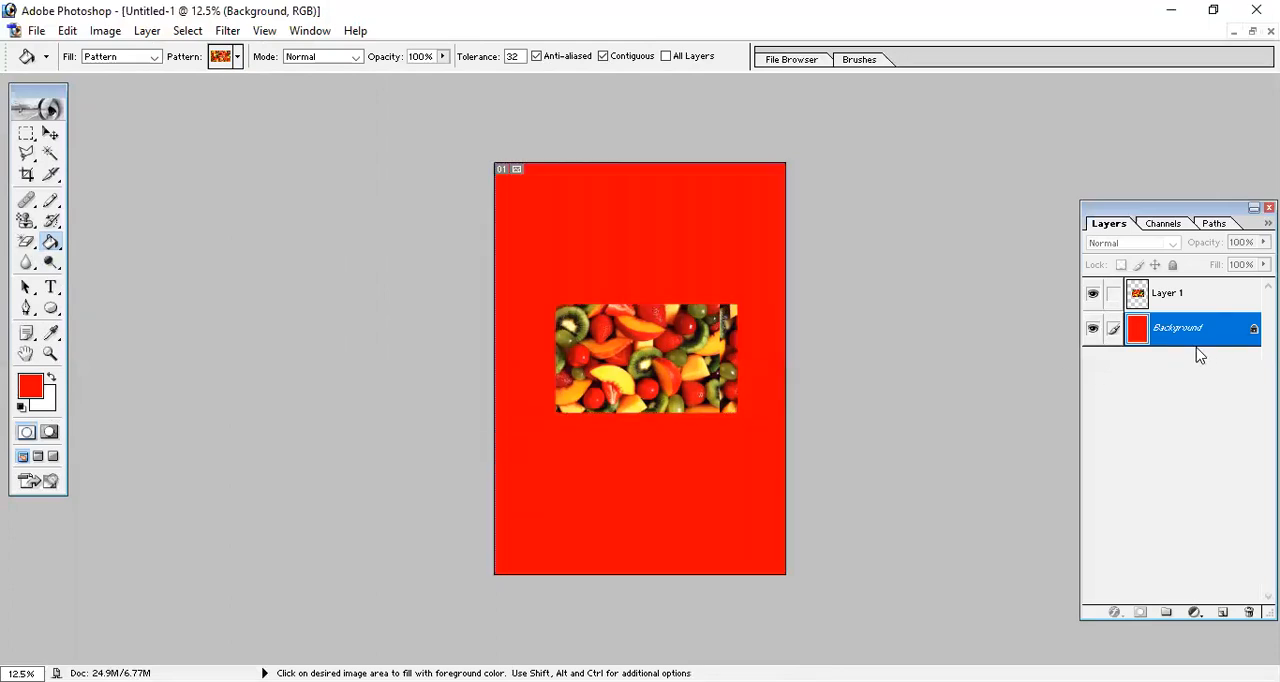
# Draw a wide rectangular selection on the Background layer in the red area above the fruit rectangle.
pyautogui.click(26, 133)
pyautogui.moveTo(729, 236); pyautogui.dragTo(752, 264)
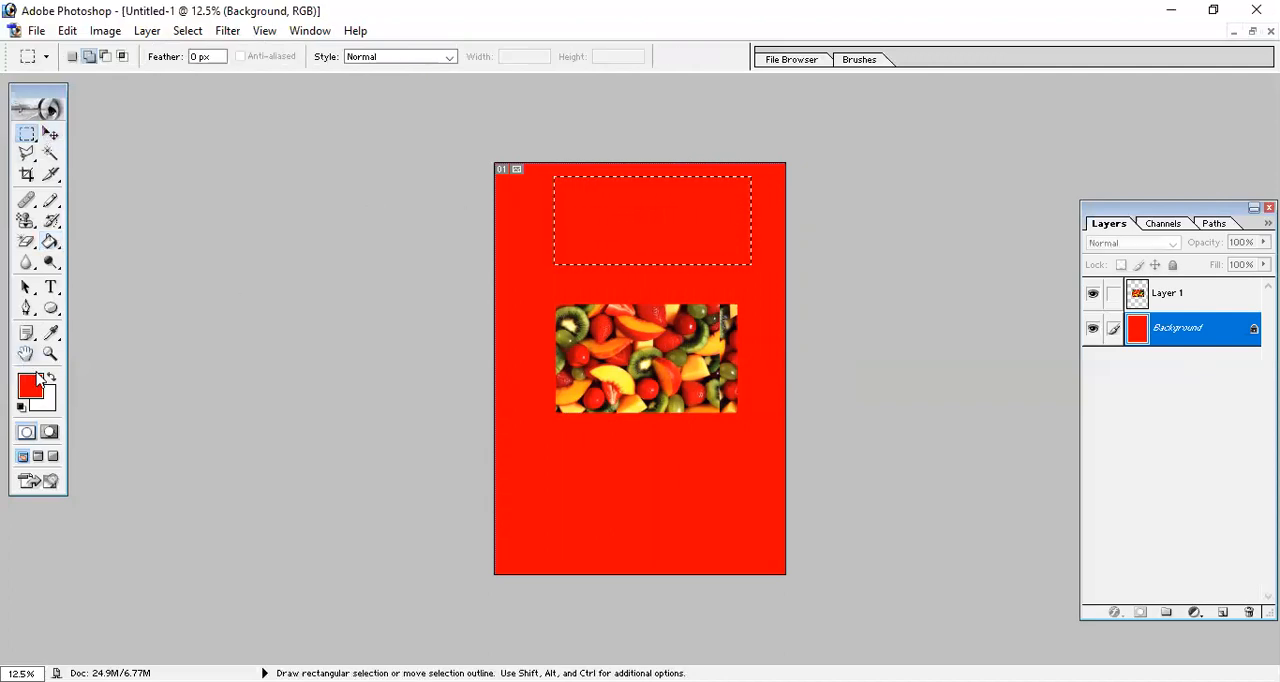
pyautogui.click(32, 385)
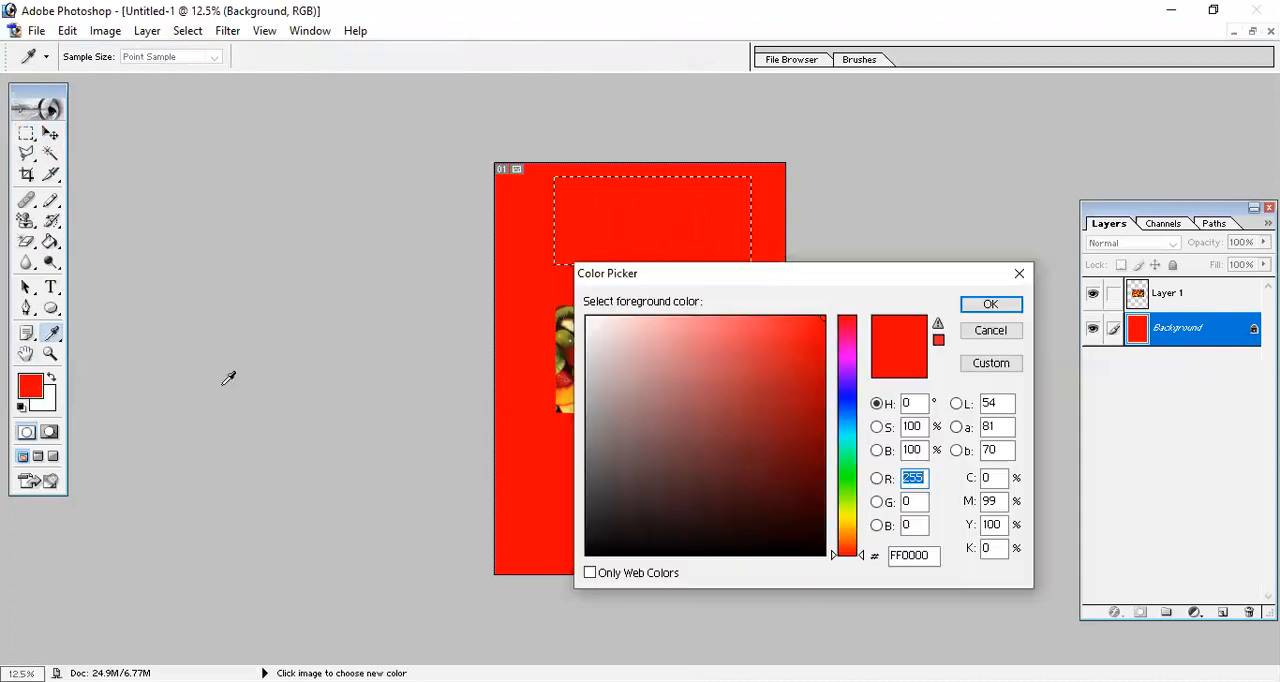
pyautogui.click(845, 394)
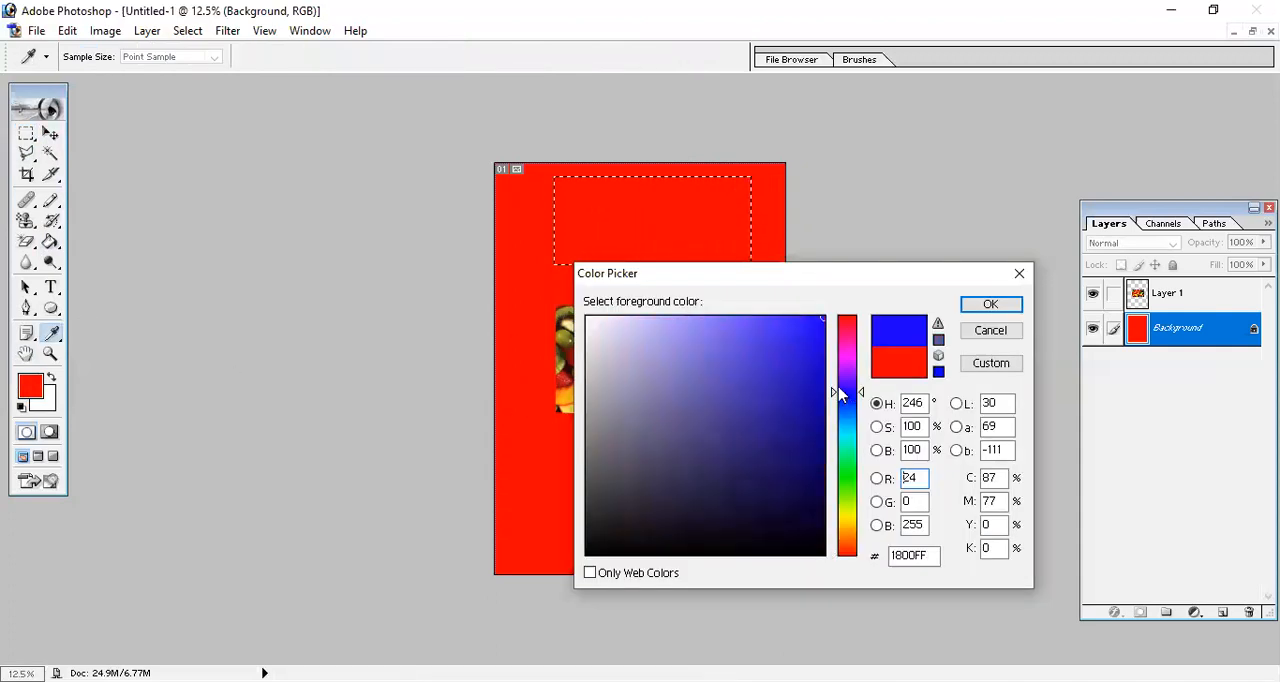
pyautogui.click(990, 330)
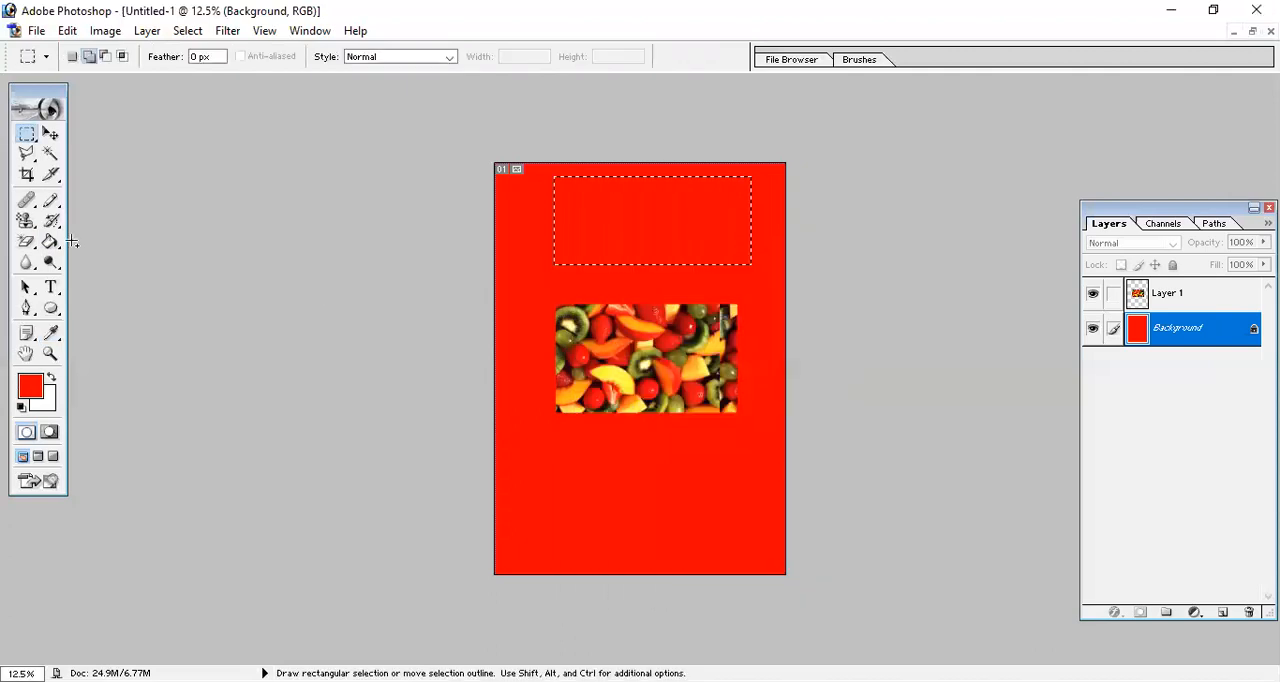
# Return to the Paint Bucket tool and set its blending mode to Dissolve.
pyautogui.click(50, 246)
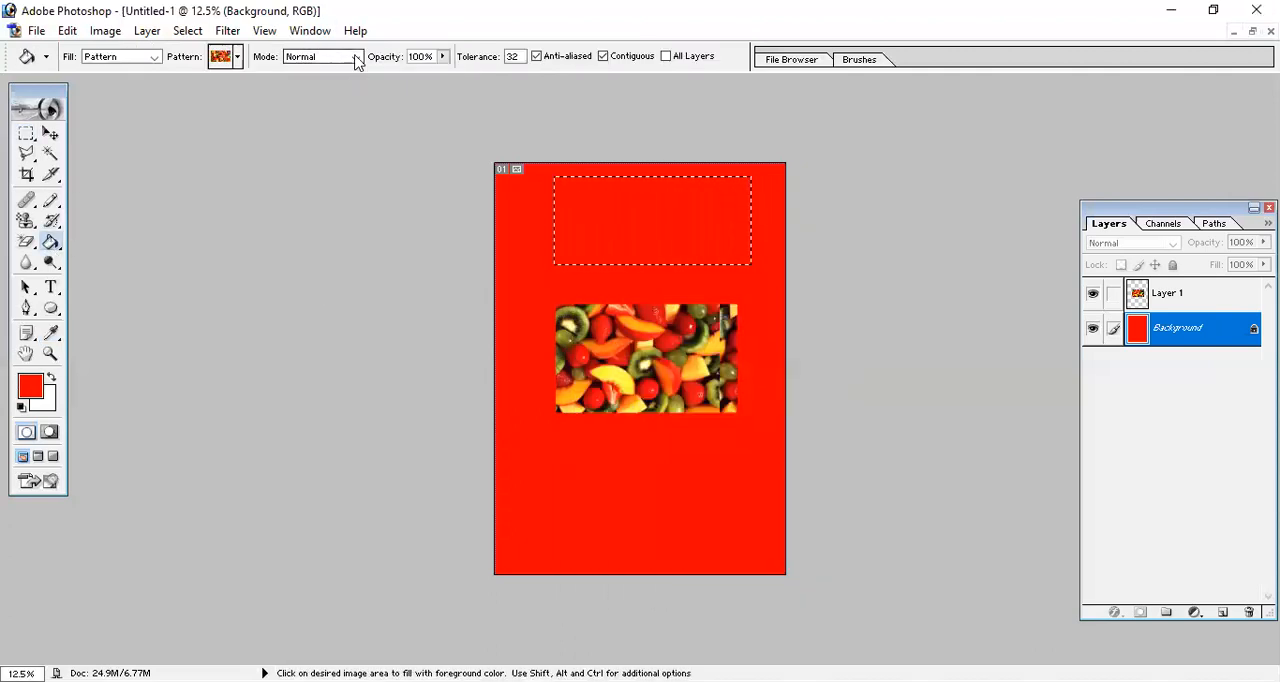
pyautogui.click(355, 58)
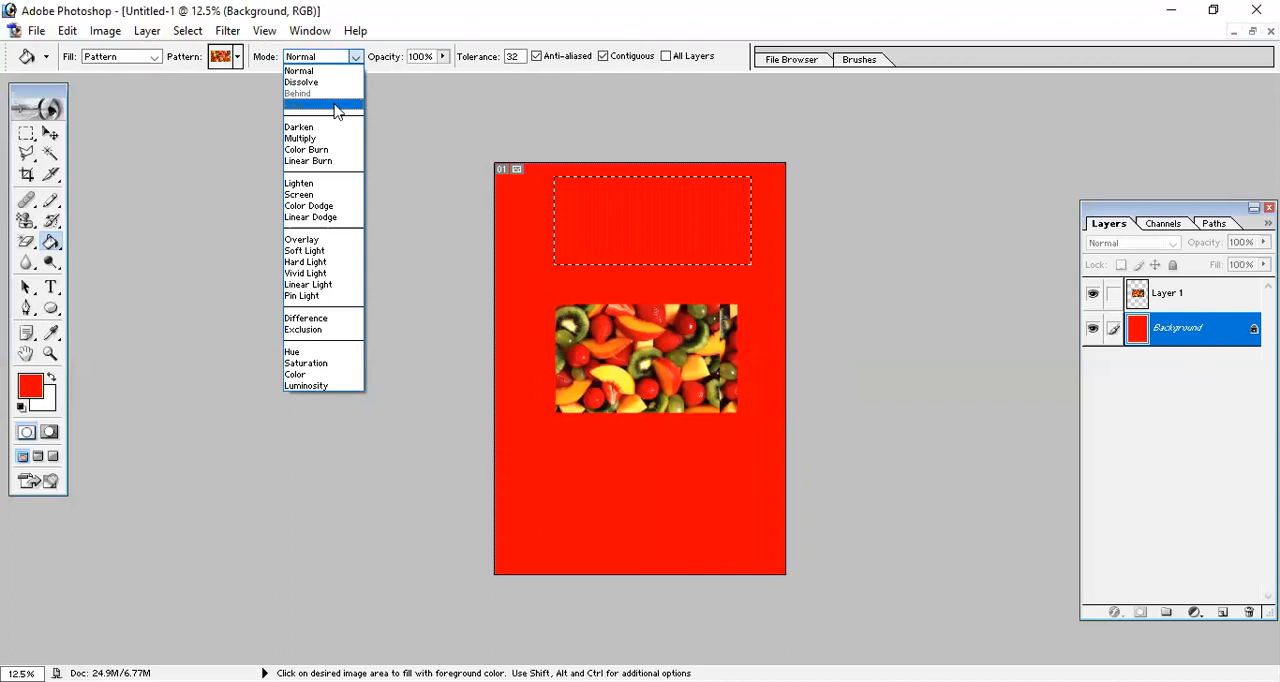
pyautogui.click(335, 81)
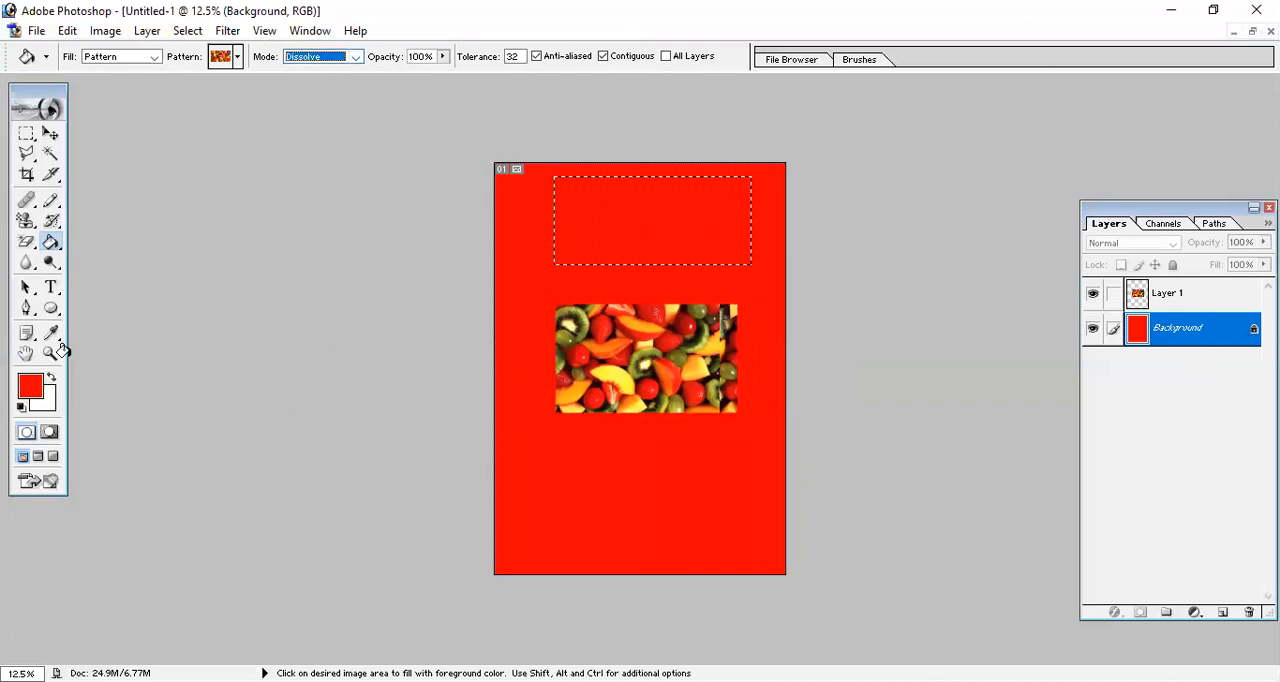
# Set the foreground colour to blue 003CFF and fill the upper rectangular selection with the fruit pattern.
pyautogui.click(36, 392)
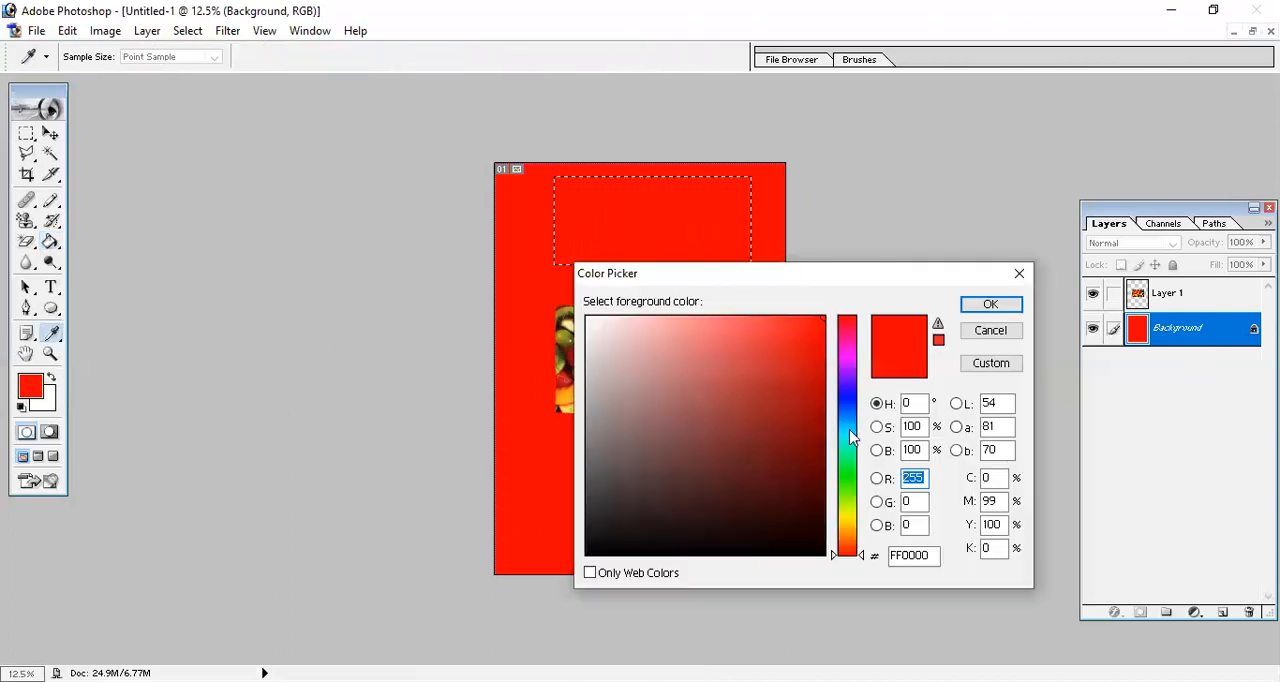
pyautogui.click(847, 405)
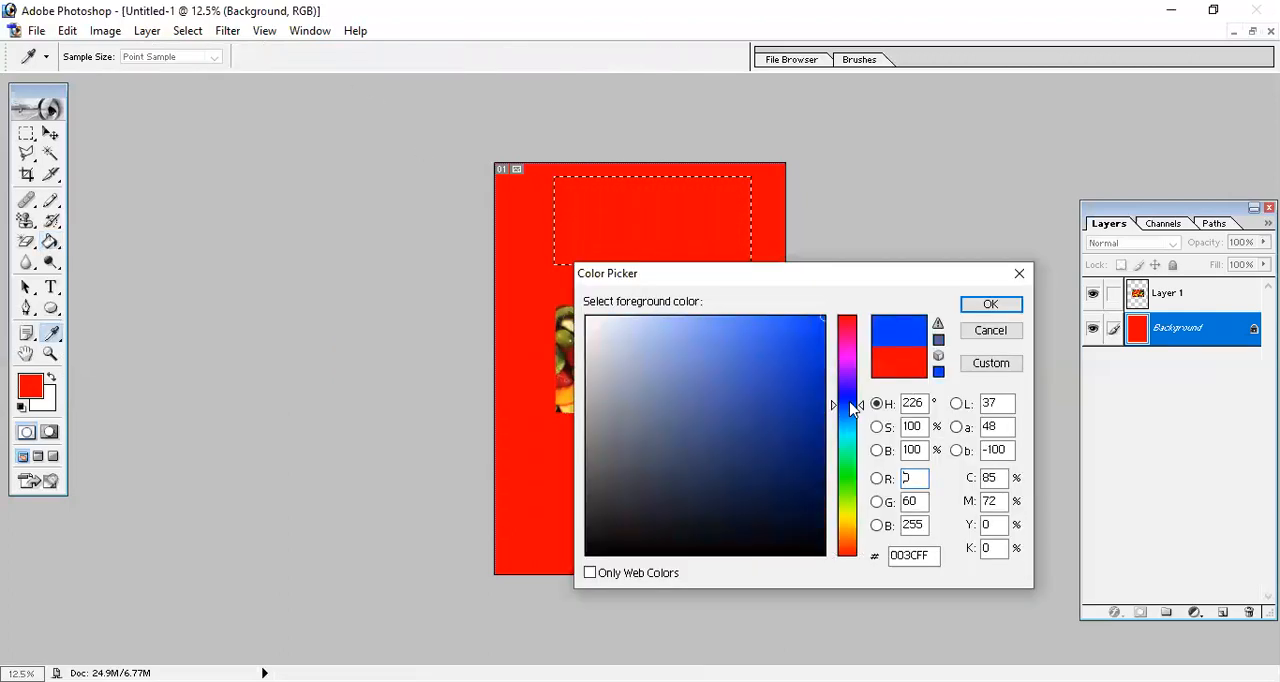
pyautogui.click(990, 304)
pyautogui.click(722, 227)
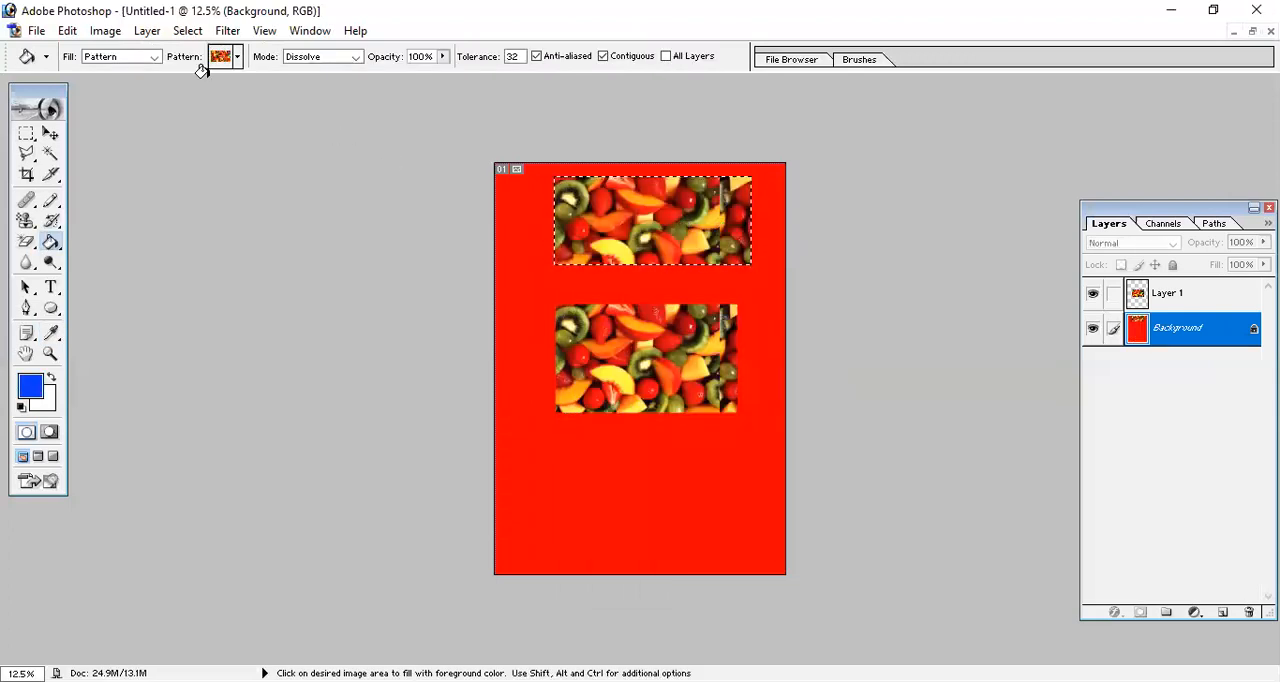
# Set the Paint Bucket's fill source to Foreground, try blue fills on two spots in the upper fruit pattern and undo the selection's fills.
pyautogui.click(154, 58)
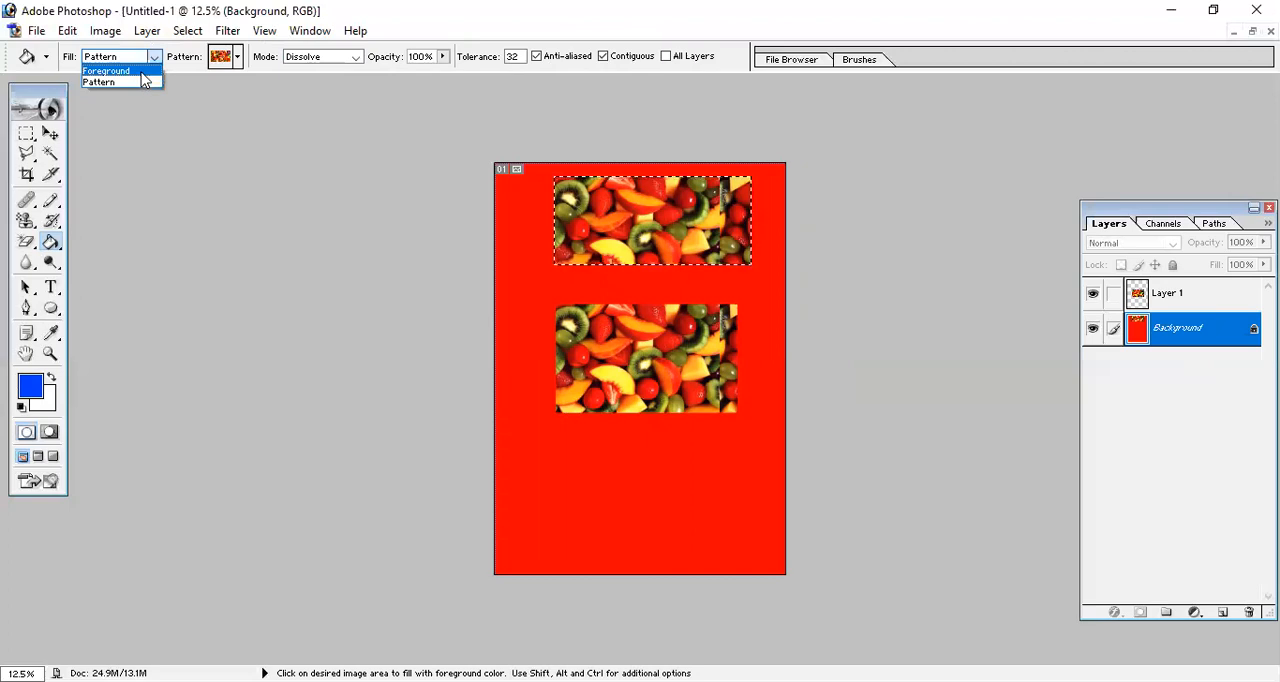
pyautogui.click(148, 68)
pyautogui.click(602, 204)
pyautogui.click(646, 233)
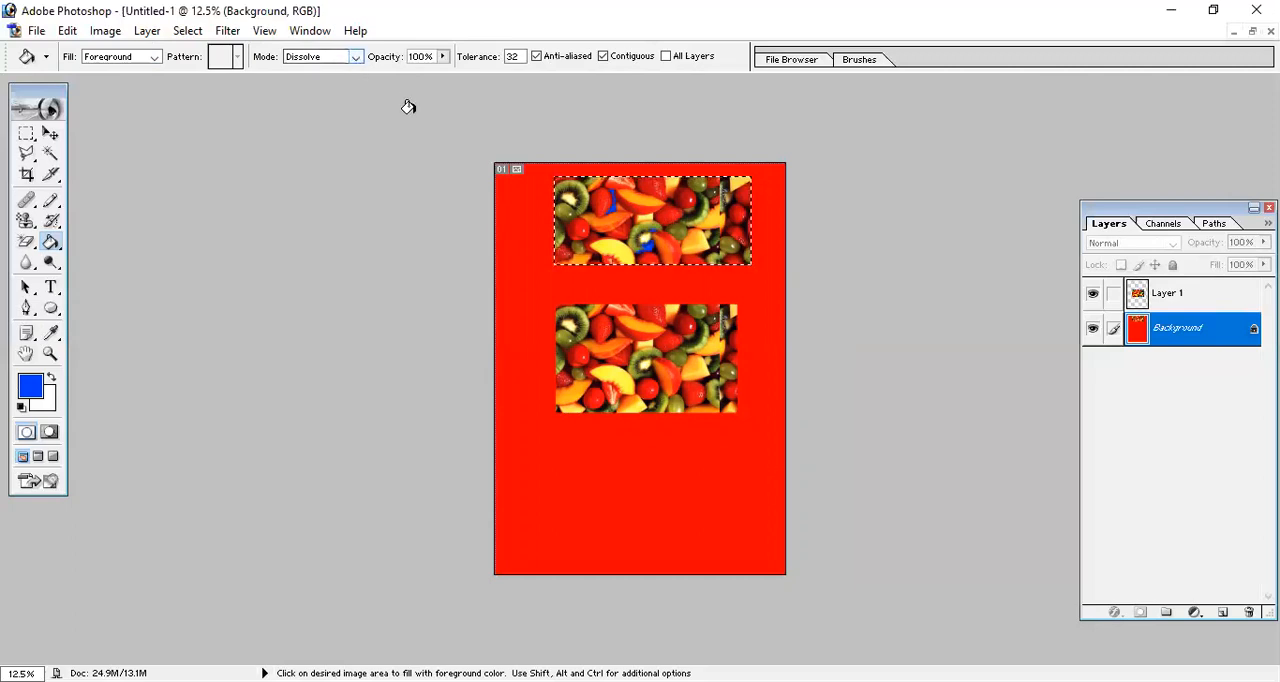
pyautogui.hotkey('ctrl', 'z')
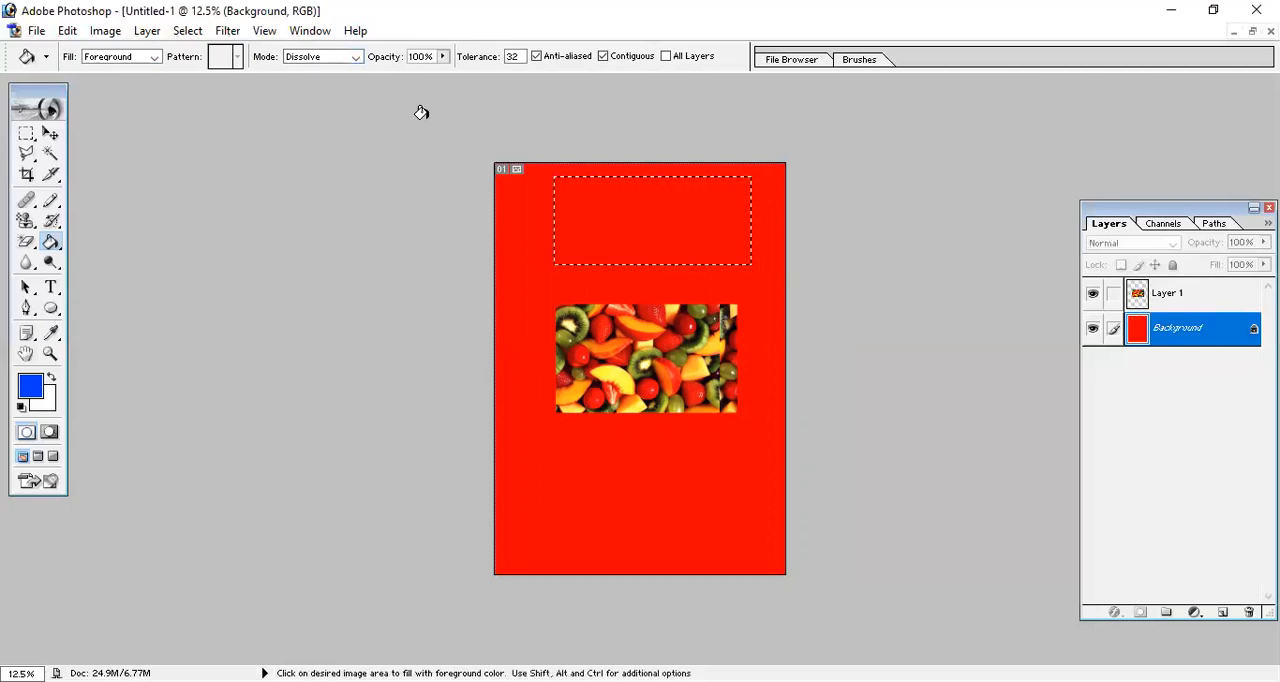
# Fill the upper rectangular selection with blue in Dissolve mode, fill it again in Multiply mode, and set the Paint Bucket's mode to Normal.
pyautogui.click(355, 57)
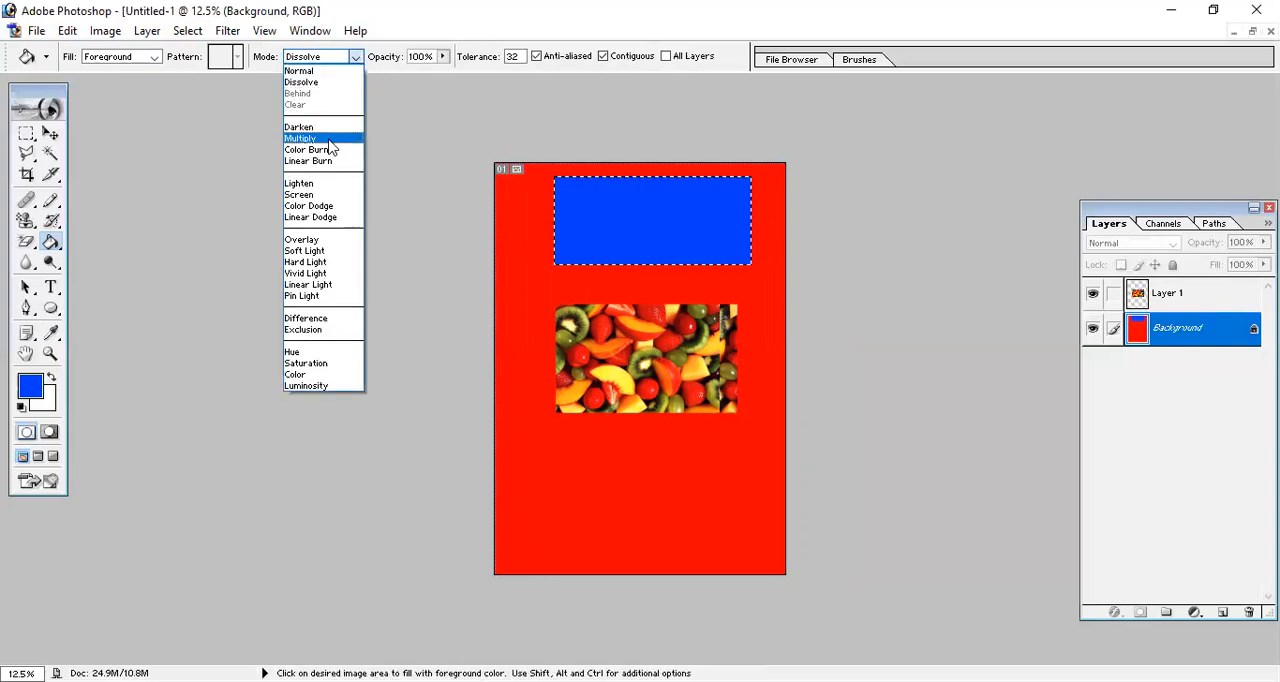
pyautogui.click(328, 140)
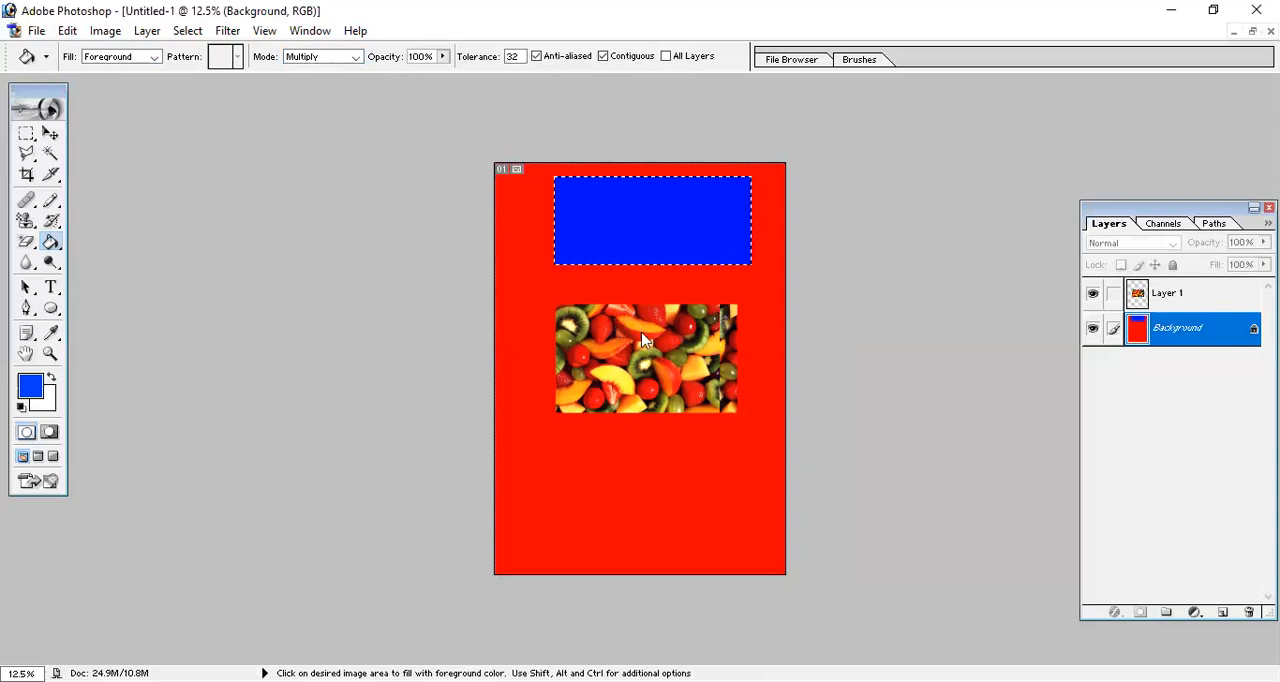
pyautogui.click(355, 57)
pyautogui.click(310, 68)
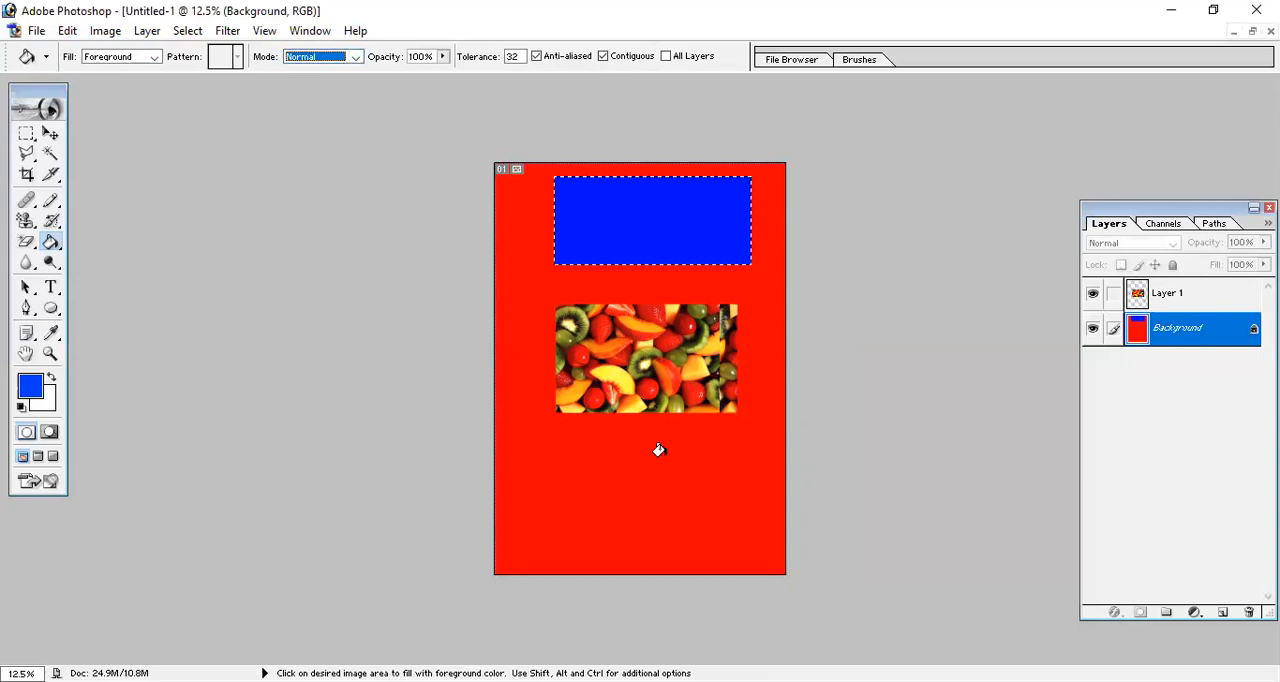
pyautogui.click(612, 376)
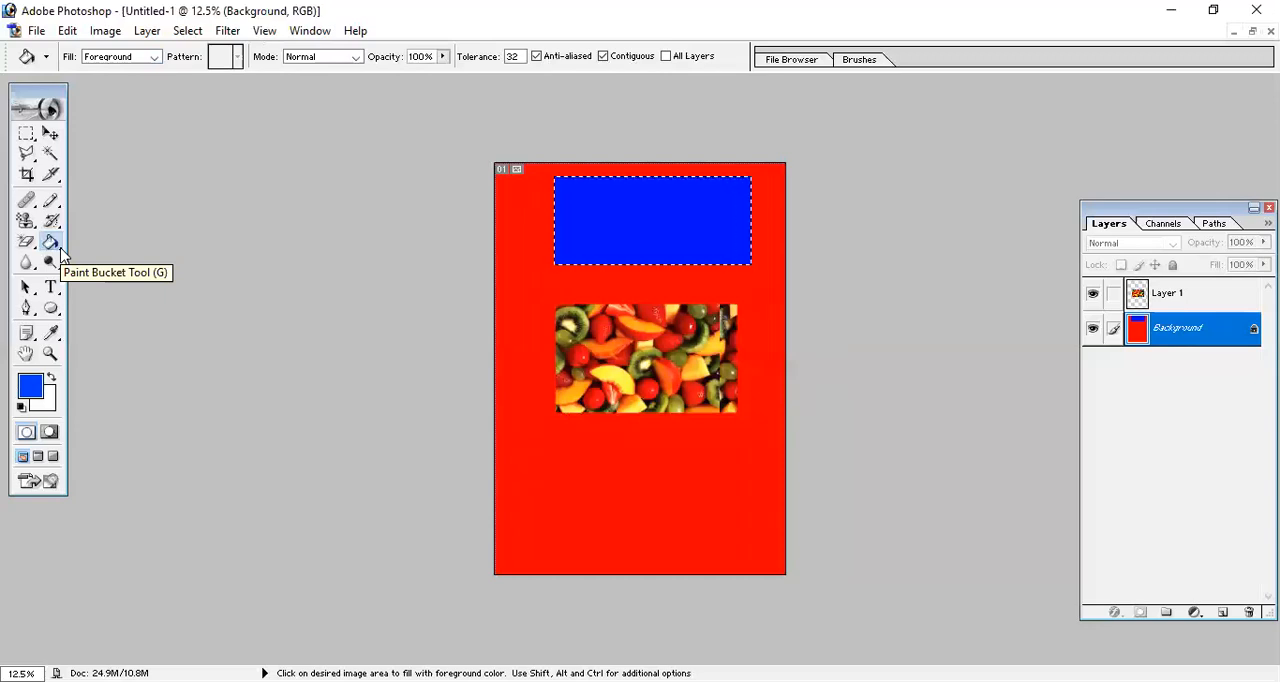
pyautogui.moveTo(52, 248); pyautogui.dragTo(95, 263)
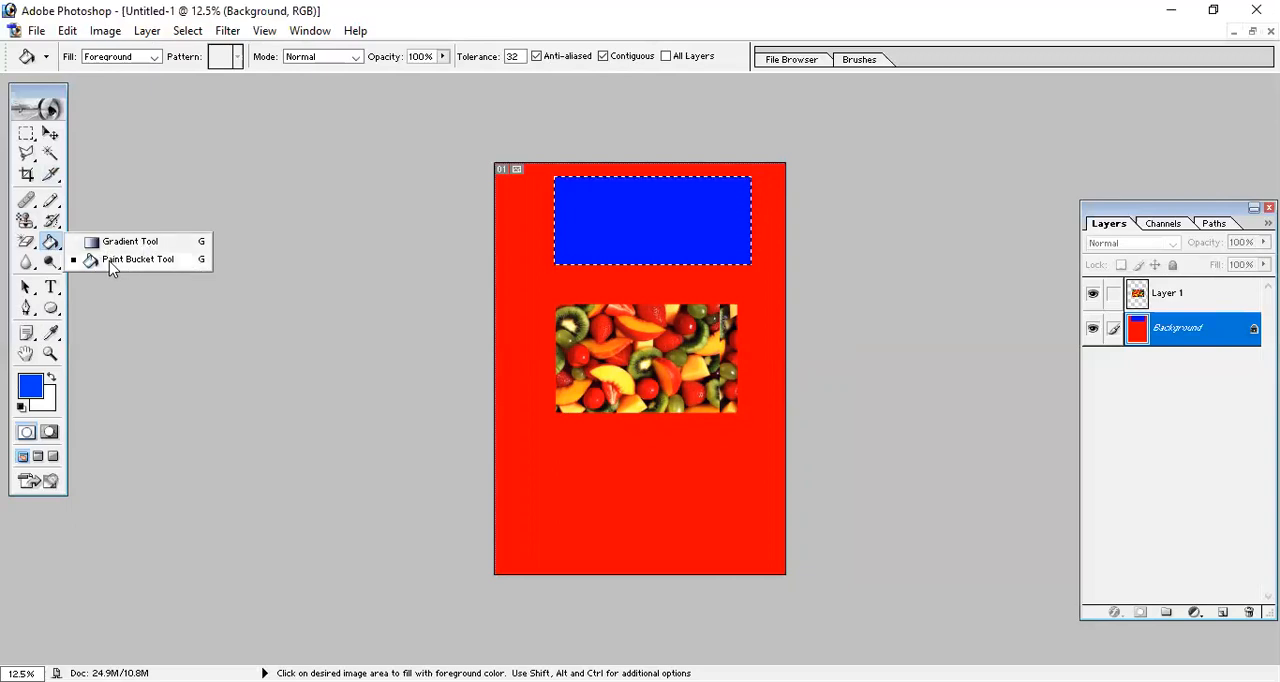
pyautogui.click(50, 246)
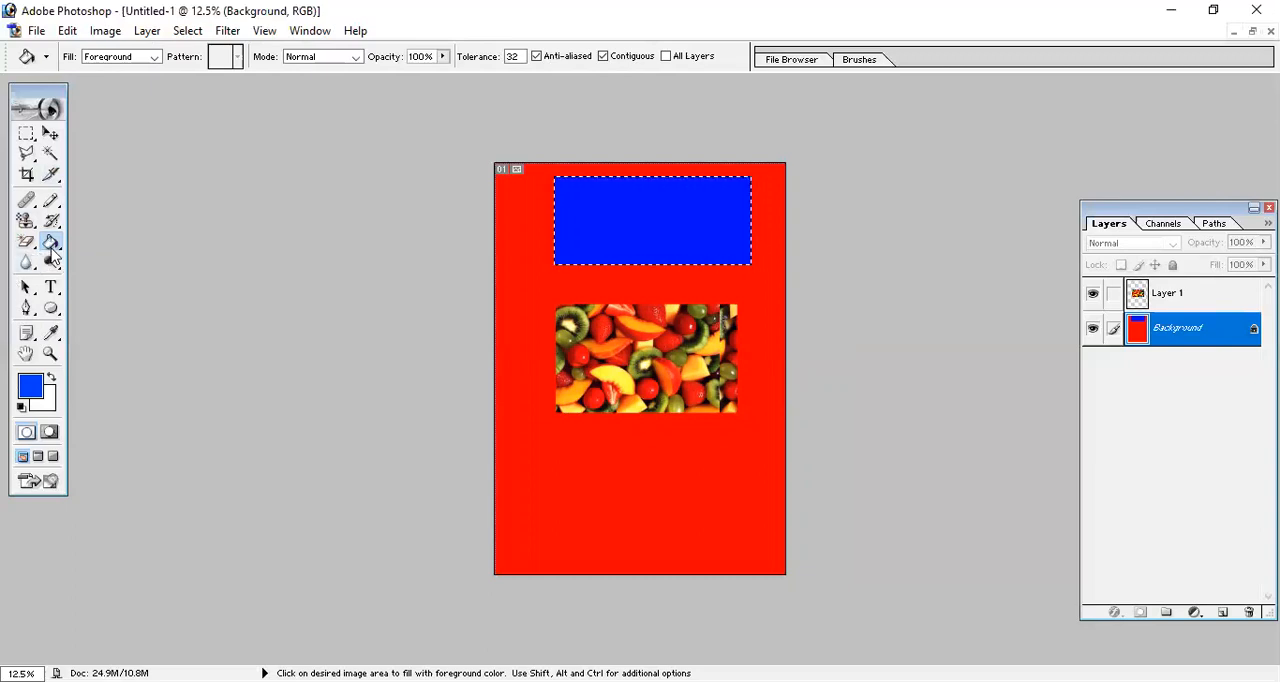
pyautogui.click(52, 254)
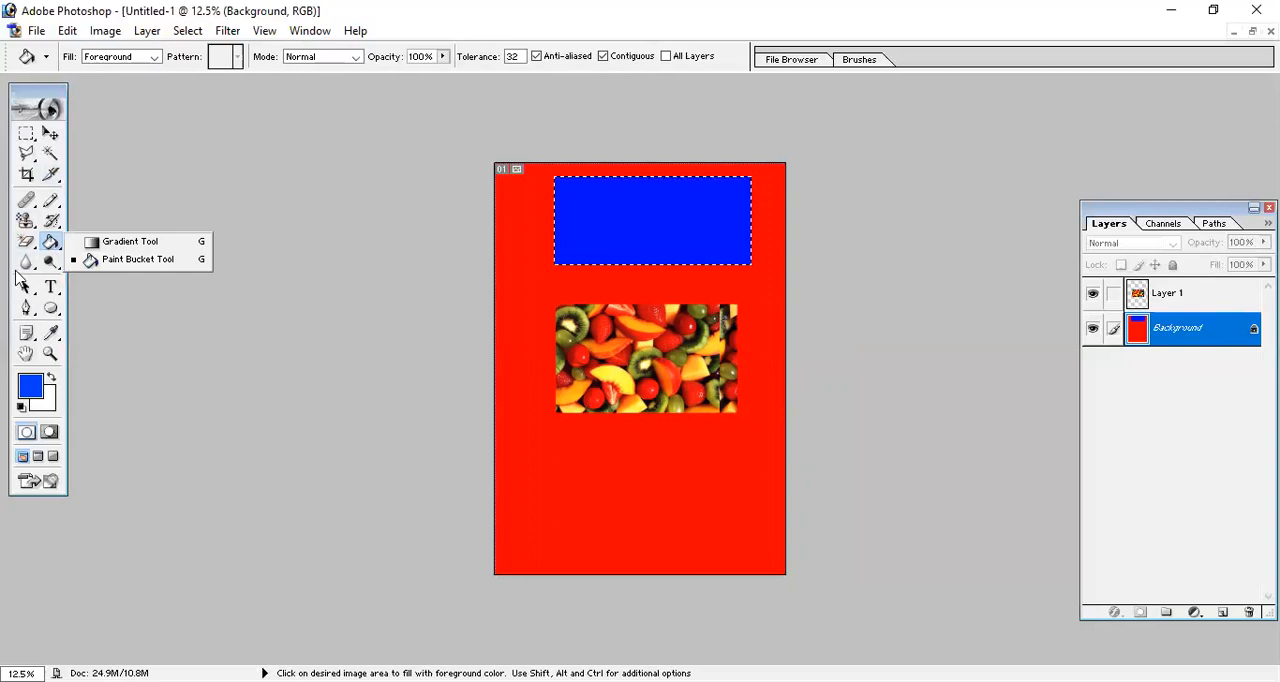
pyautogui.click(26, 262)
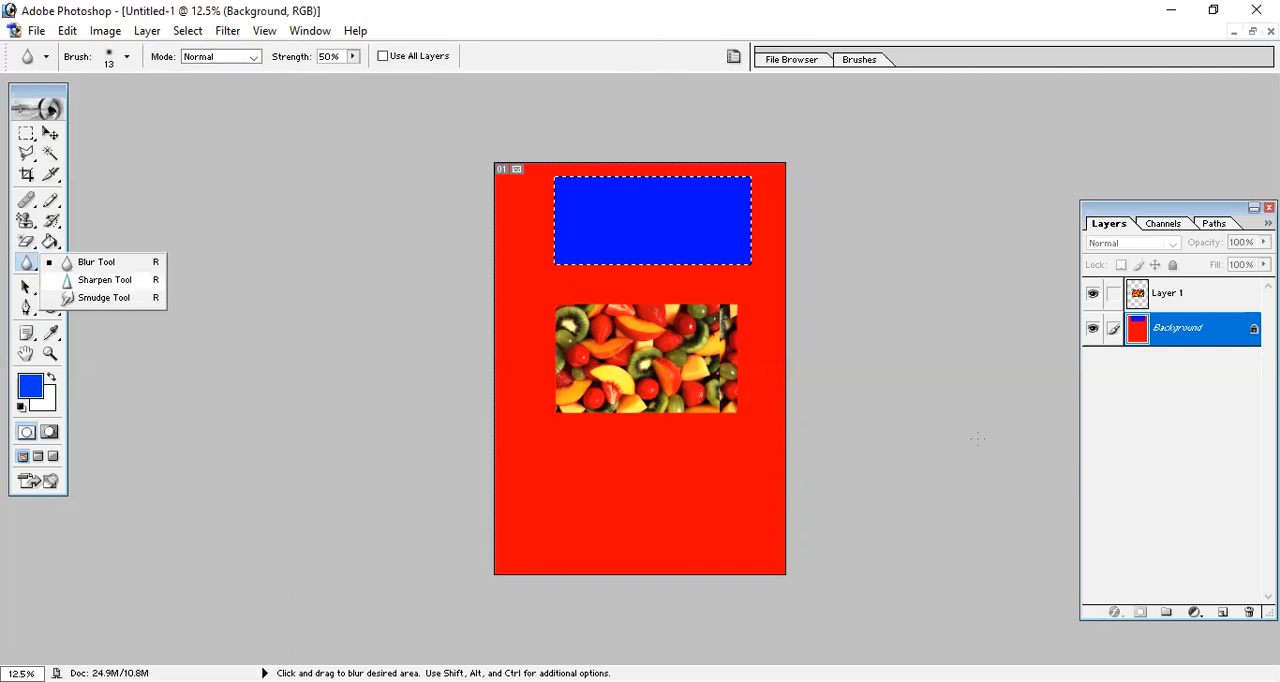
pyautogui.click(944, 411)
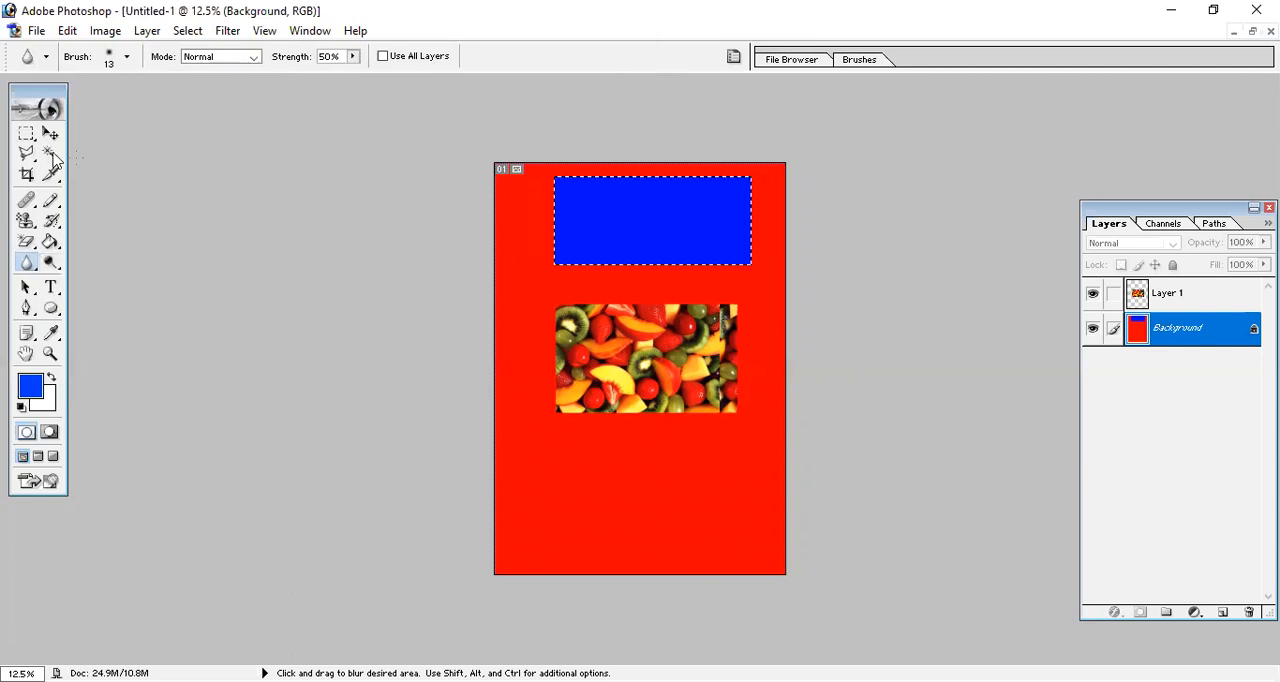
# Restore the document to a floating window and browse to the Heroine subfolder of the Images folder on drive F for a photo to open.
pyautogui.click(51, 134)
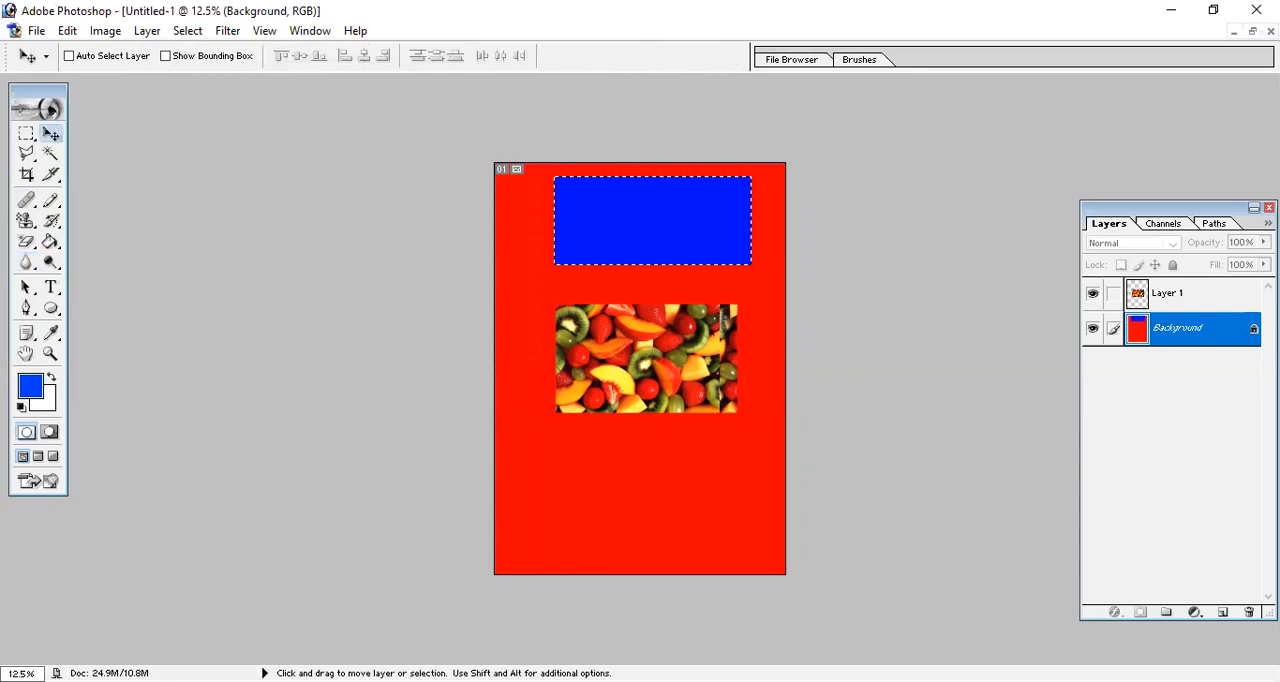
pyautogui.click(1252, 31)
pyautogui.hotkey('ctrl', 'o')
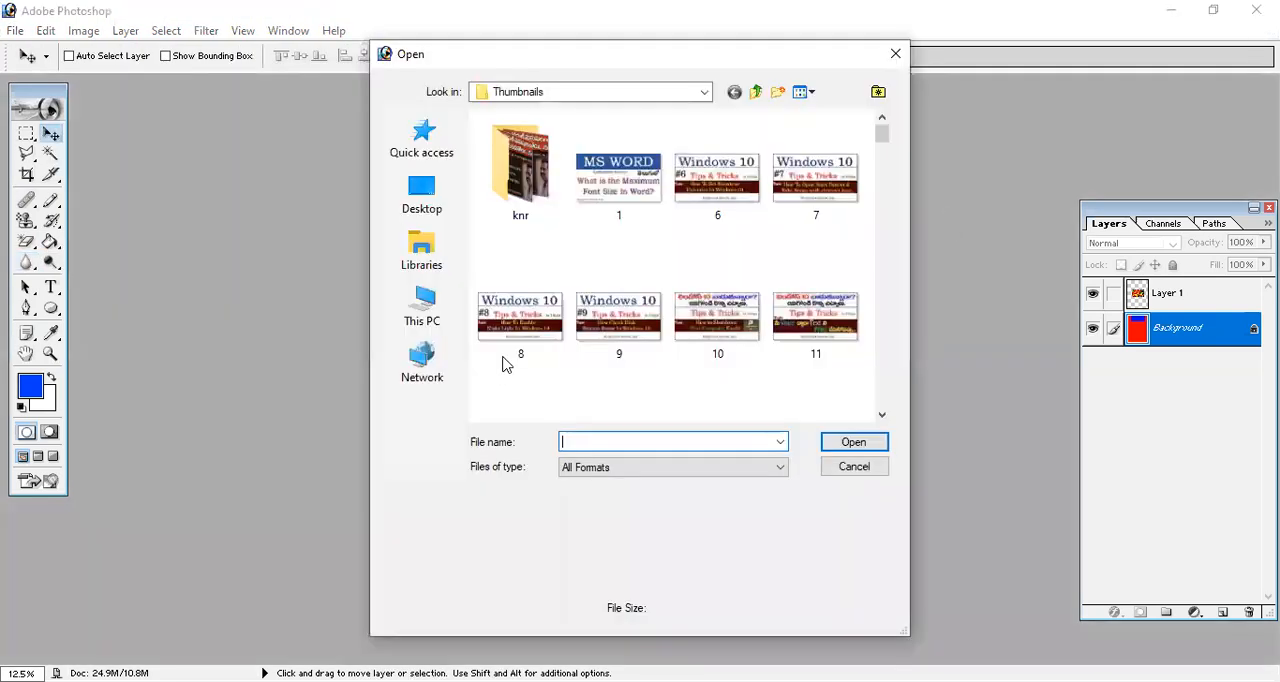
pyautogui.click(425, 305)
pyautogui.scroll(-3, 610, 390)
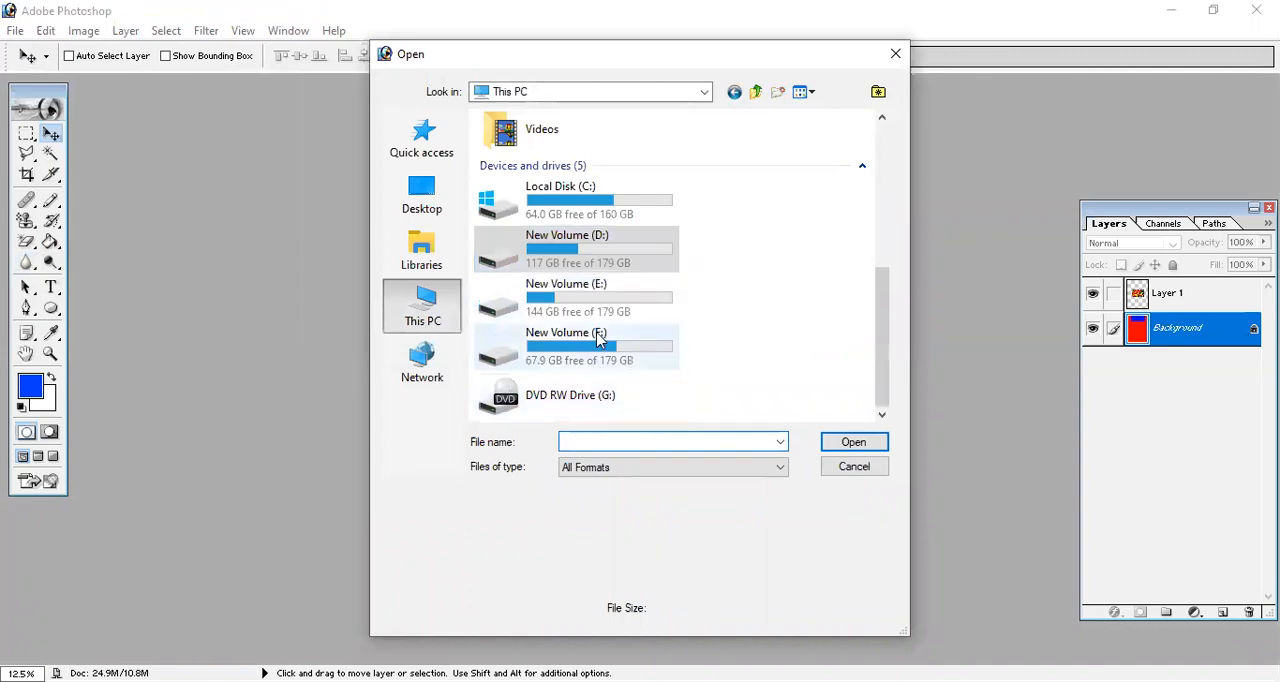
pyautogui.doubleClick(615, 345)
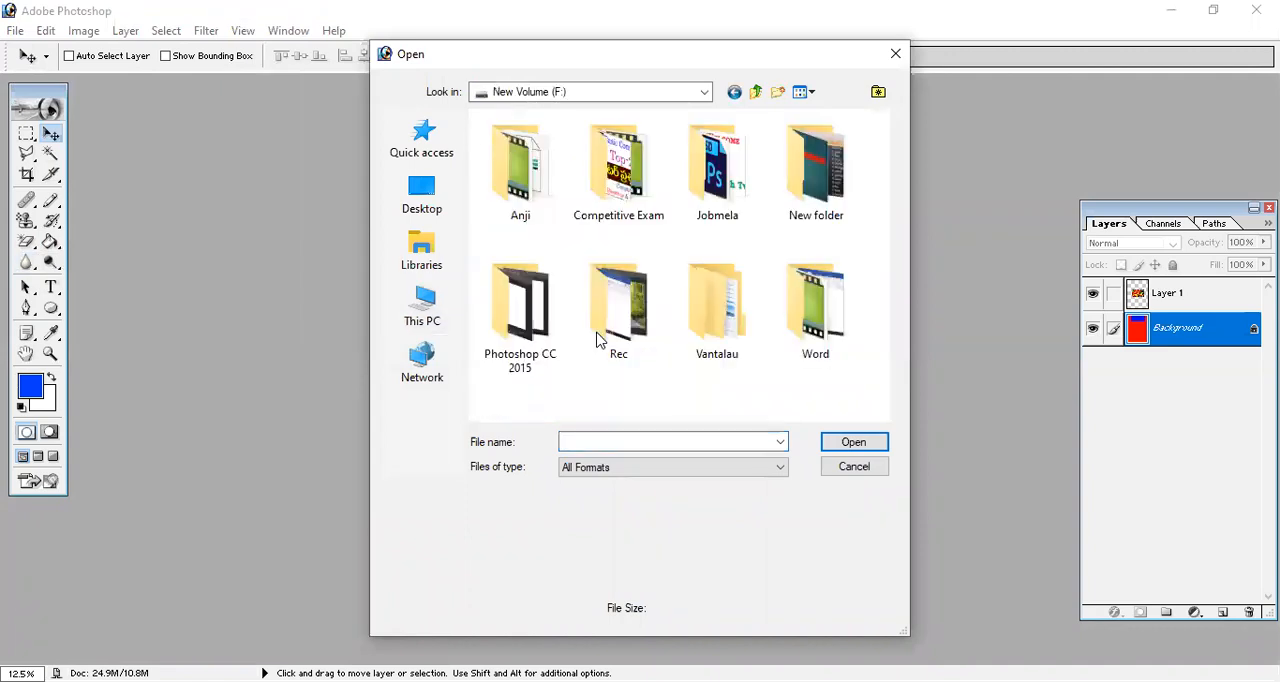
pyautogui.doubleClick(552, 200)
pyautogui.doubleClick(505, 205)
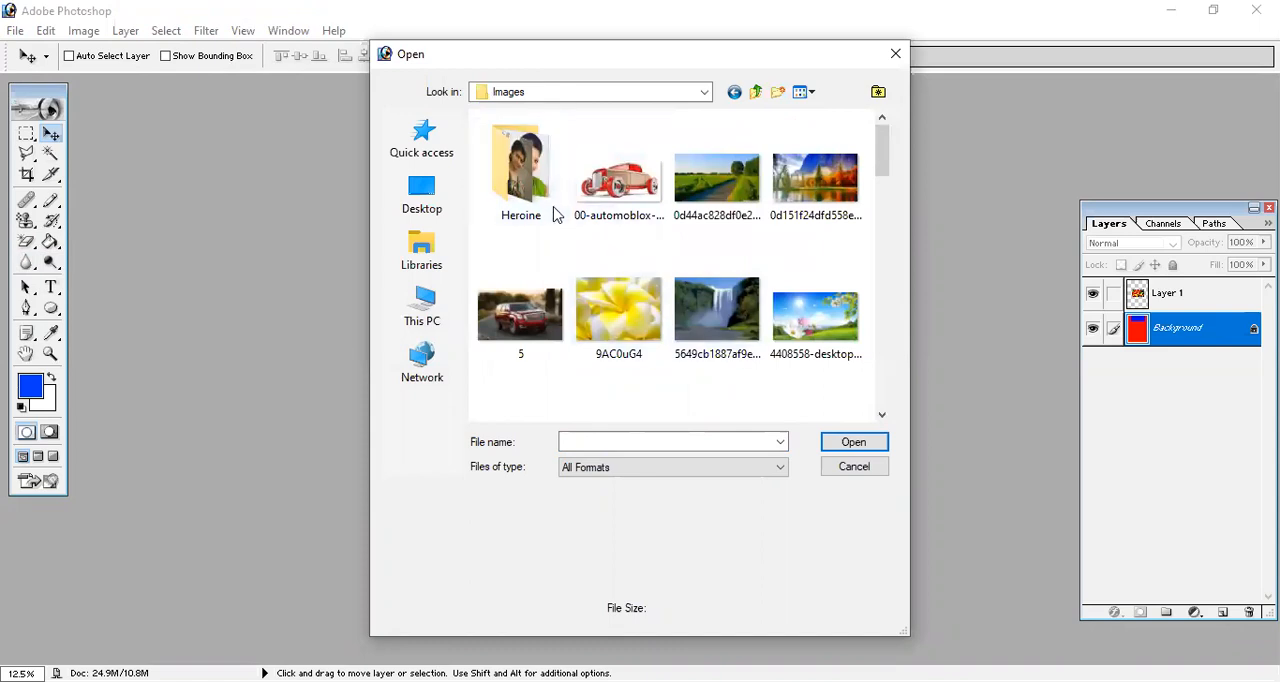
pyautogui.click(540, 200)
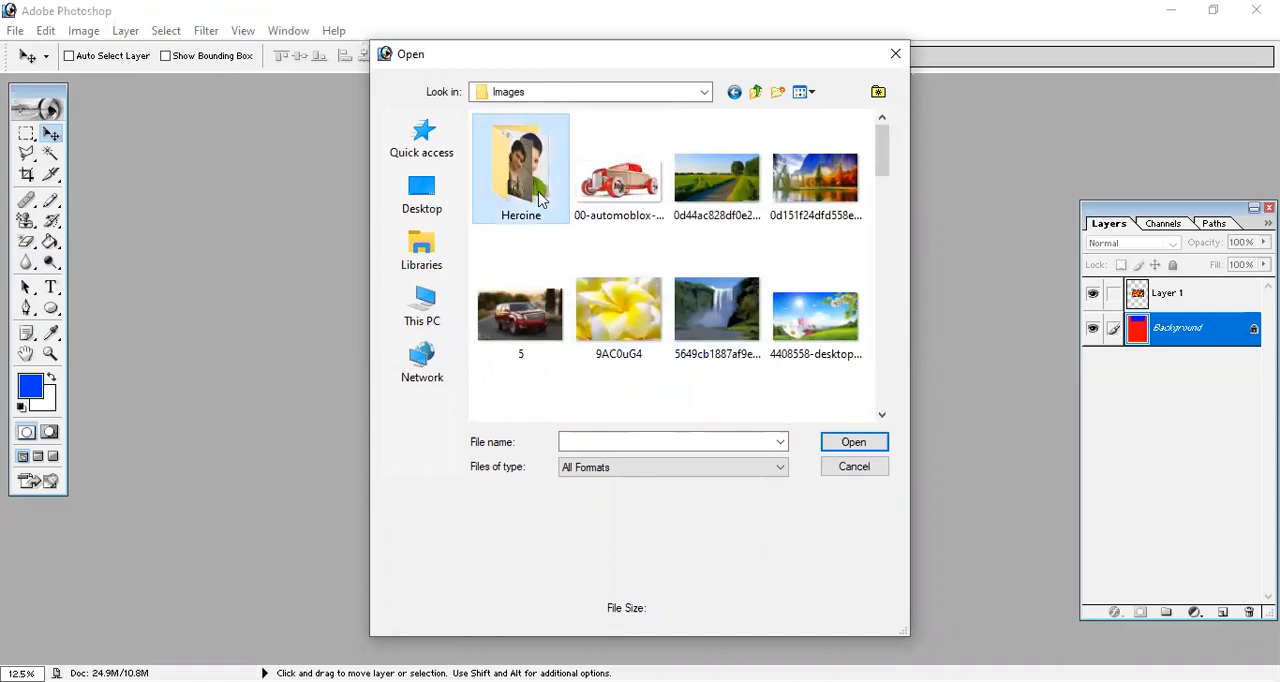
pyautogui.doubleClick(540, 200)
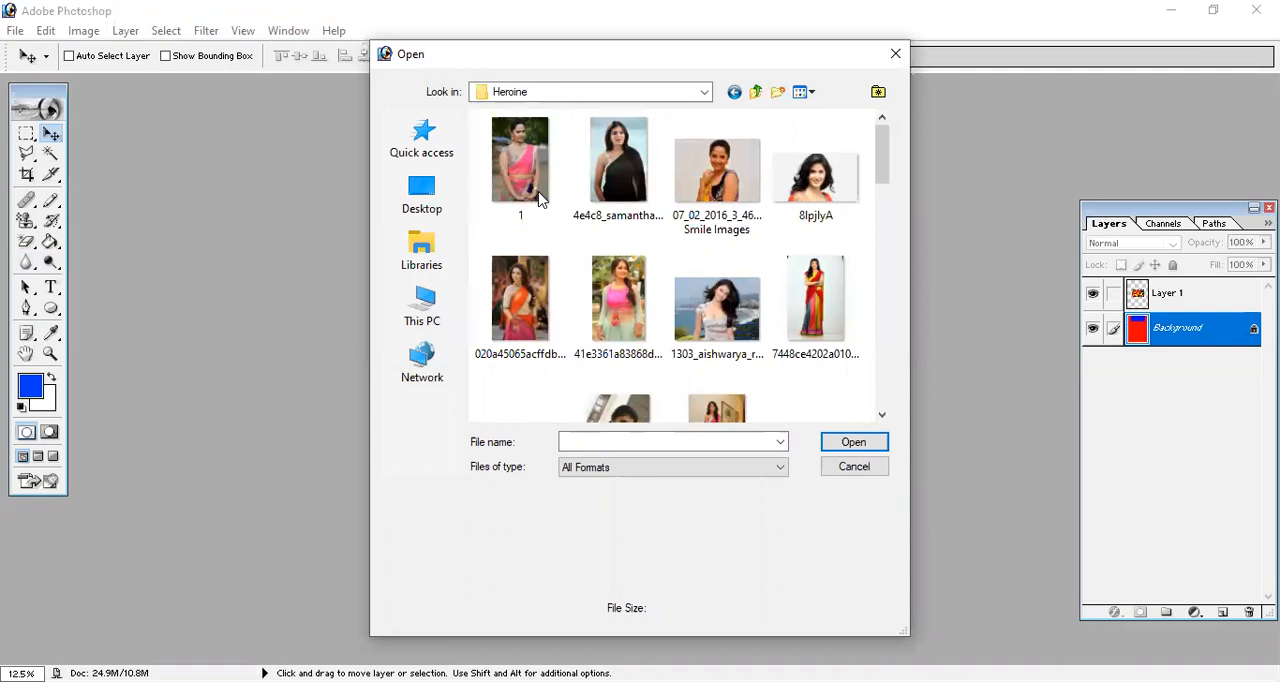
# Open the photos aishwarya-rai-wallpaper-433-full-size and Sadha Hot Images Pictures, and move the wallpaper's window beside the other photo.
pyautogui.scroll(-3, 578, 366)
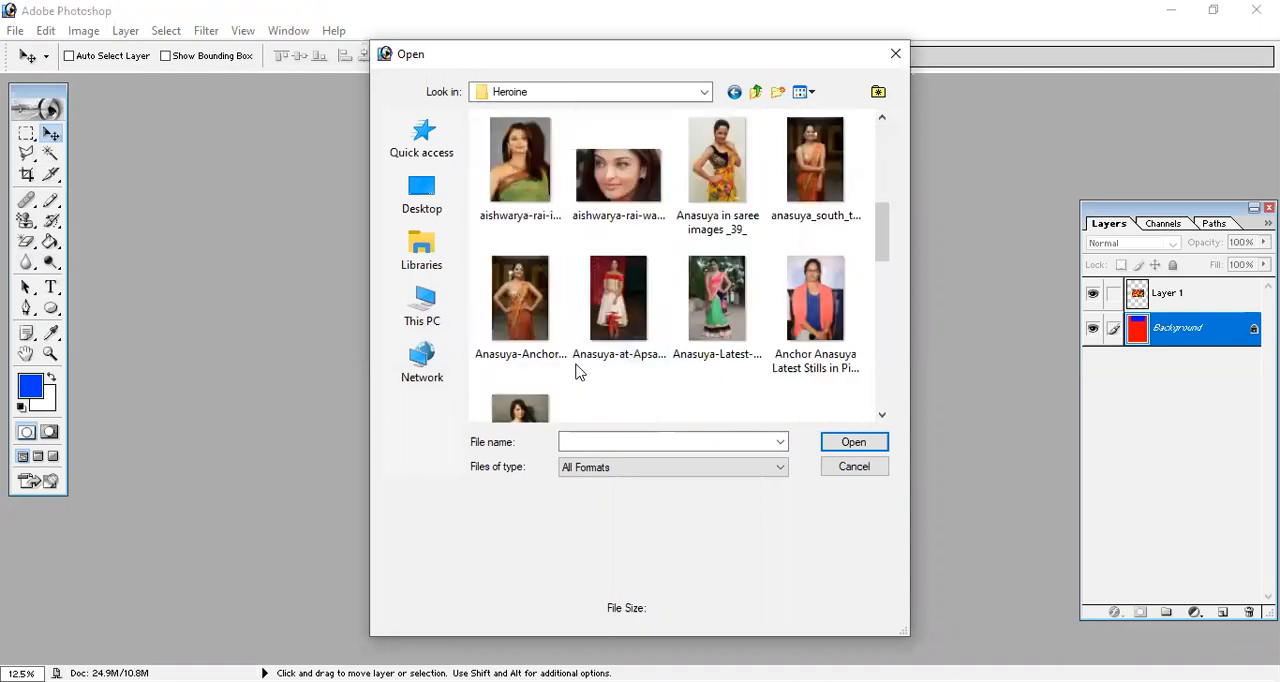
pyautogui.click(645, 172)
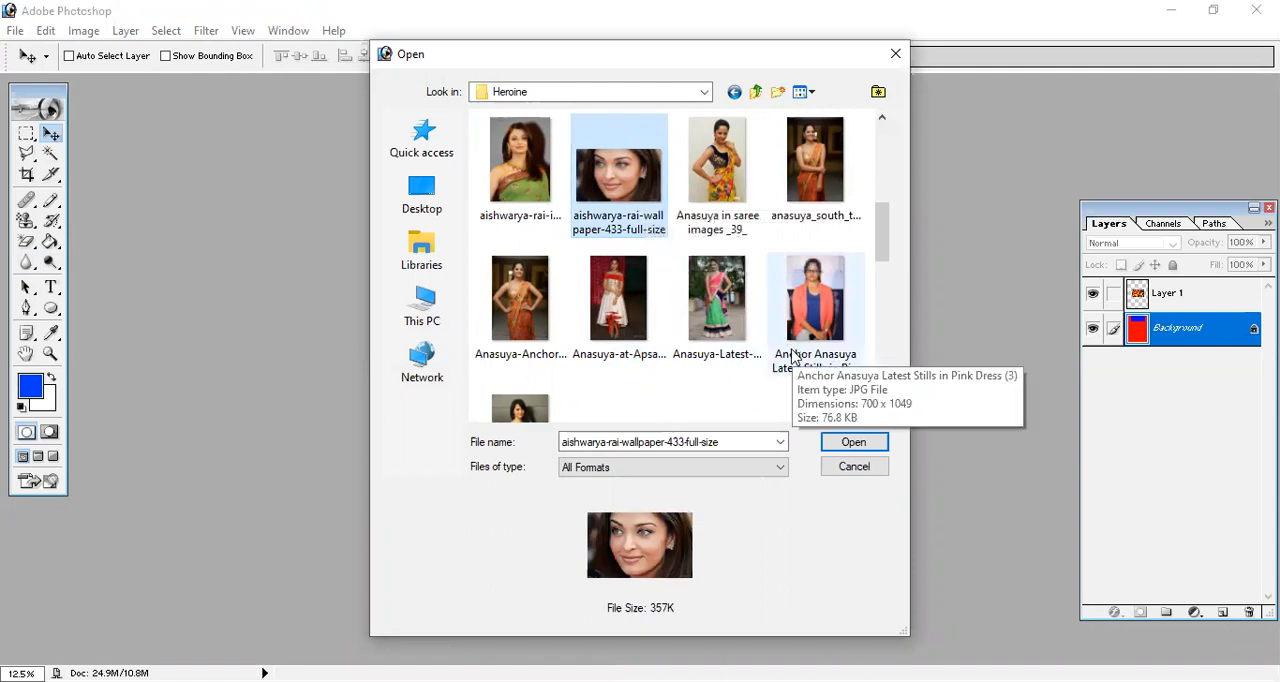
pyautogui.scroll(-3, 600, 366)
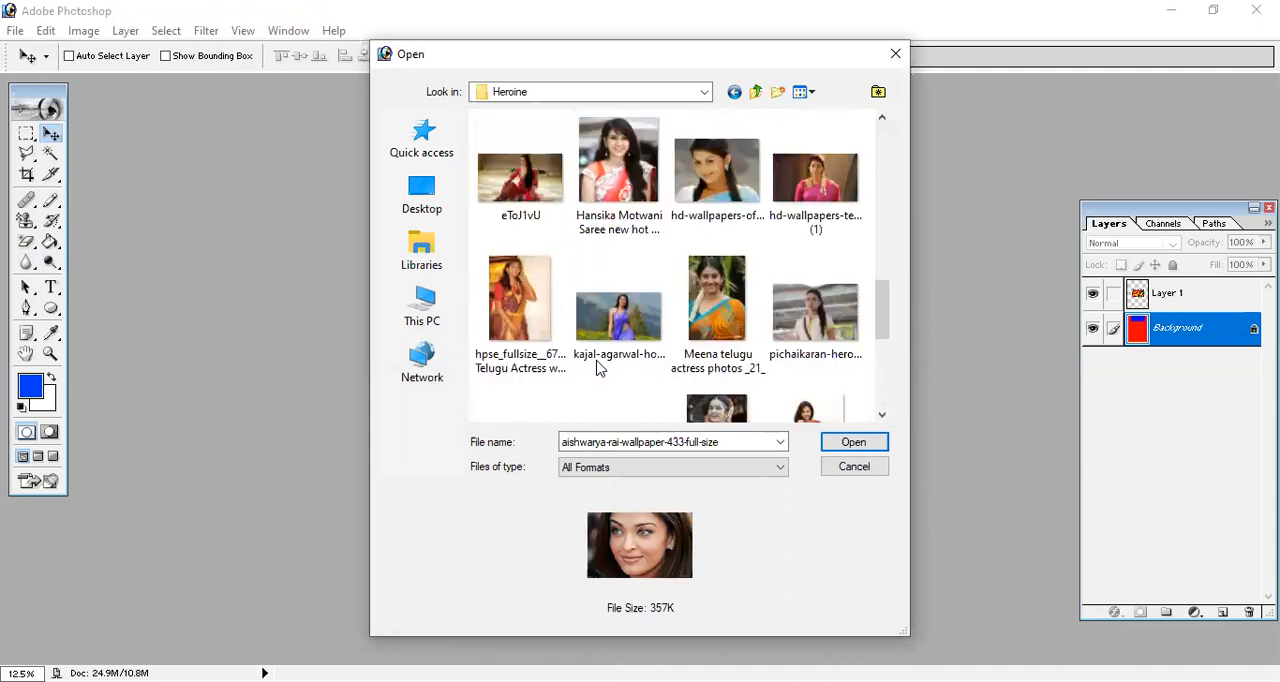
pyautogui.scroll(-2, 722, 340)
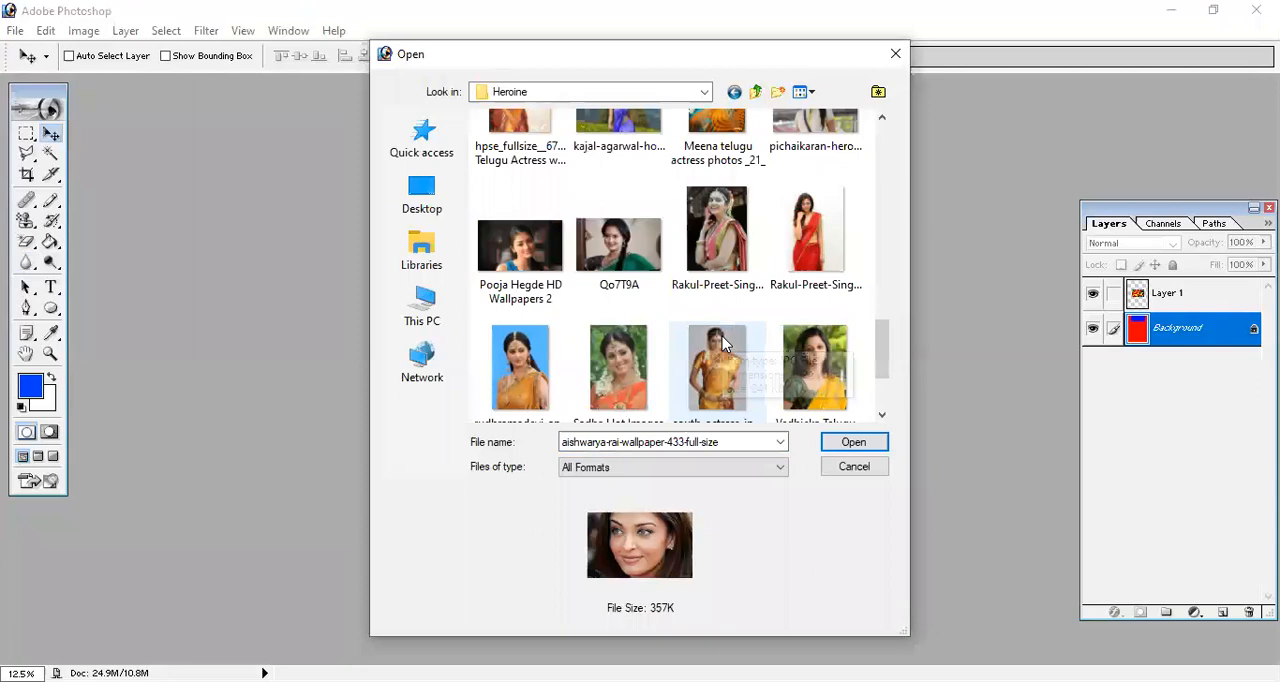
pyautogui.click(625, 365)
pyautogui.click(877, 449)
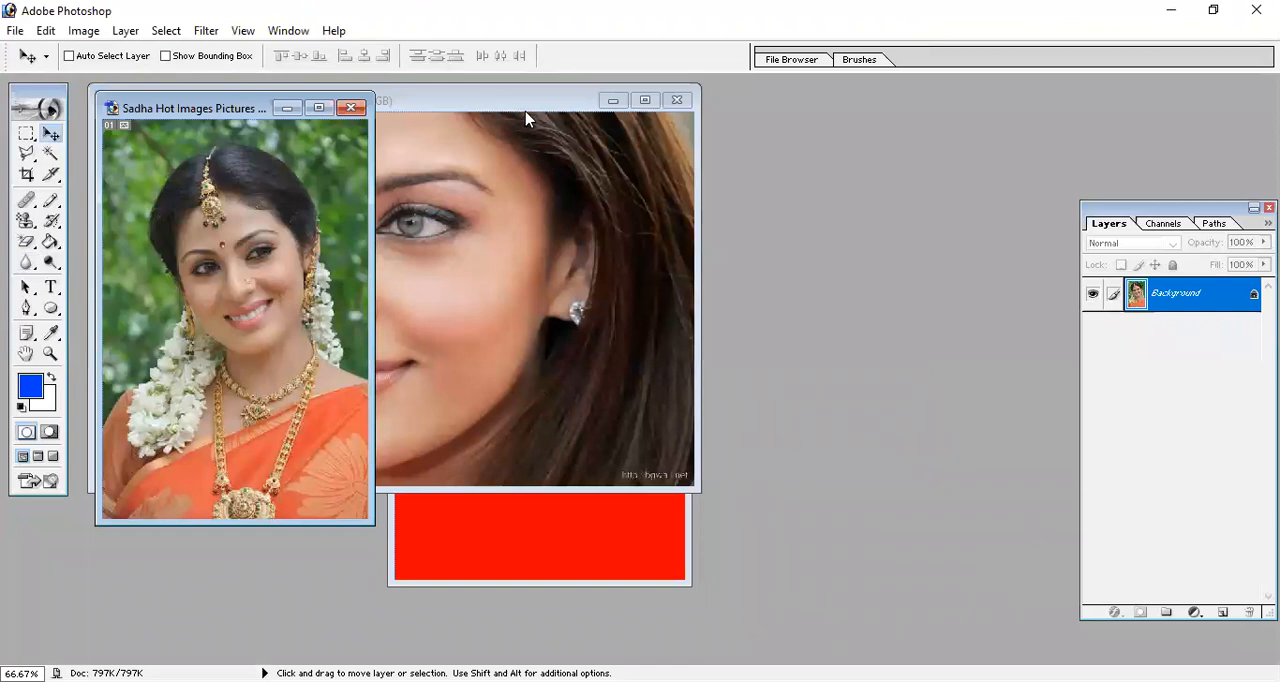
pyautogui.click(526, 118)
pyautogui.moveTo(538, 120); pyautogui.dragTo(836, 163)
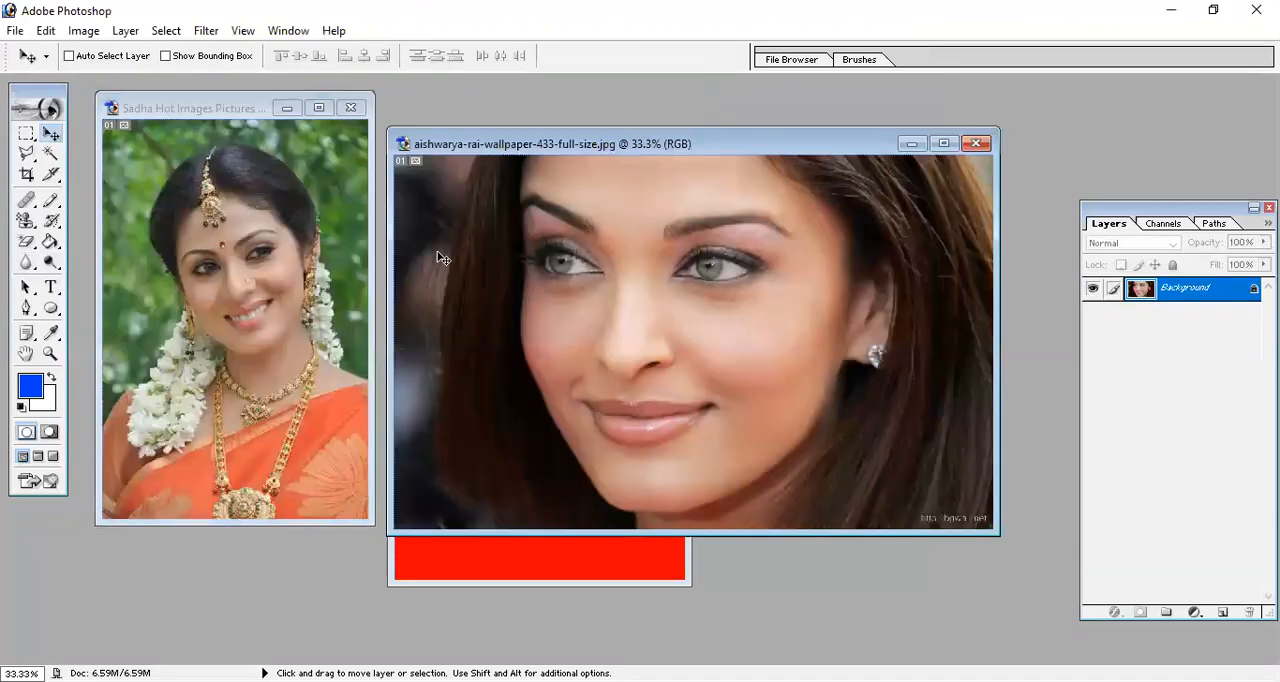
# Choose the Blur tool, enlarge its brush to 600 px and blur the face in the wallpaper photo at 50% strength.
pyautogui.moveTo(25, 268); pyautogui.dragTo(86, 272)
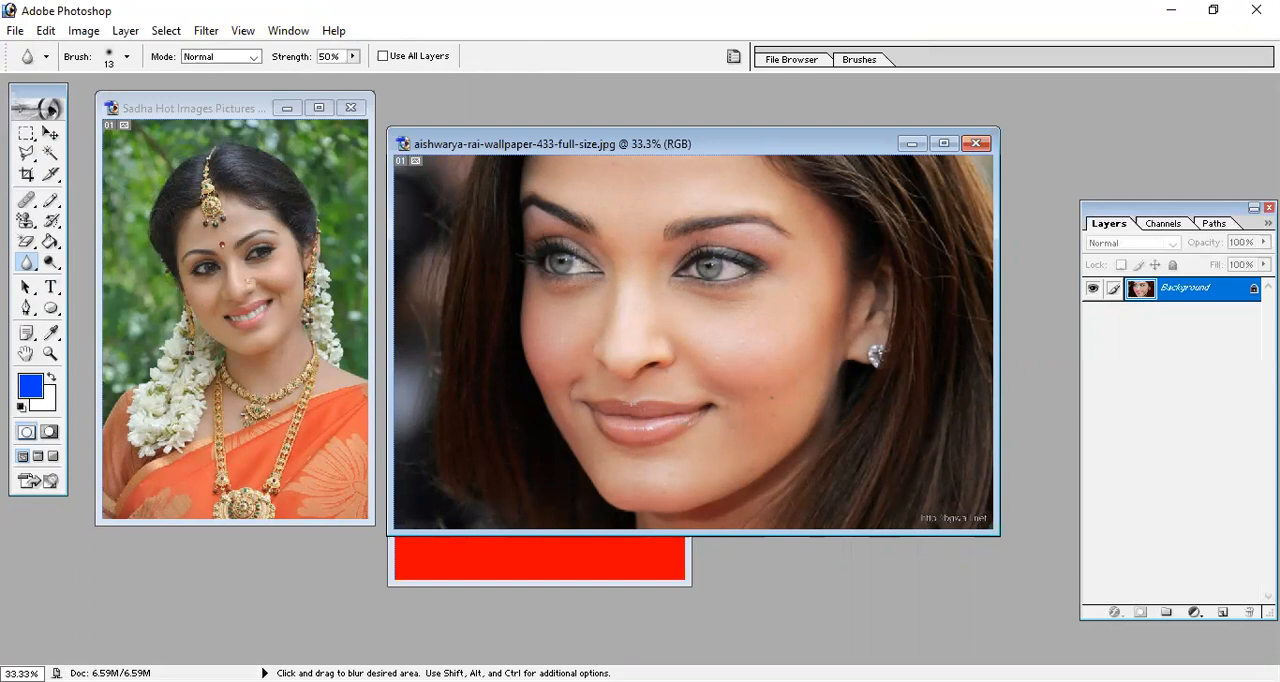
pyautogui.press(']')
pyautogui.press(']')
pyautogui.press(']')
pyautogui.press(']')
pyautogui.press(']')
pyautogui.press(']')
pyautogui.press(']')
pyautogui.press(']')
pyautogui.press(']')
pyautogui.press(']')
pyautogui.press(']')
pyautogui.press(']')
pyautogui.press(']')
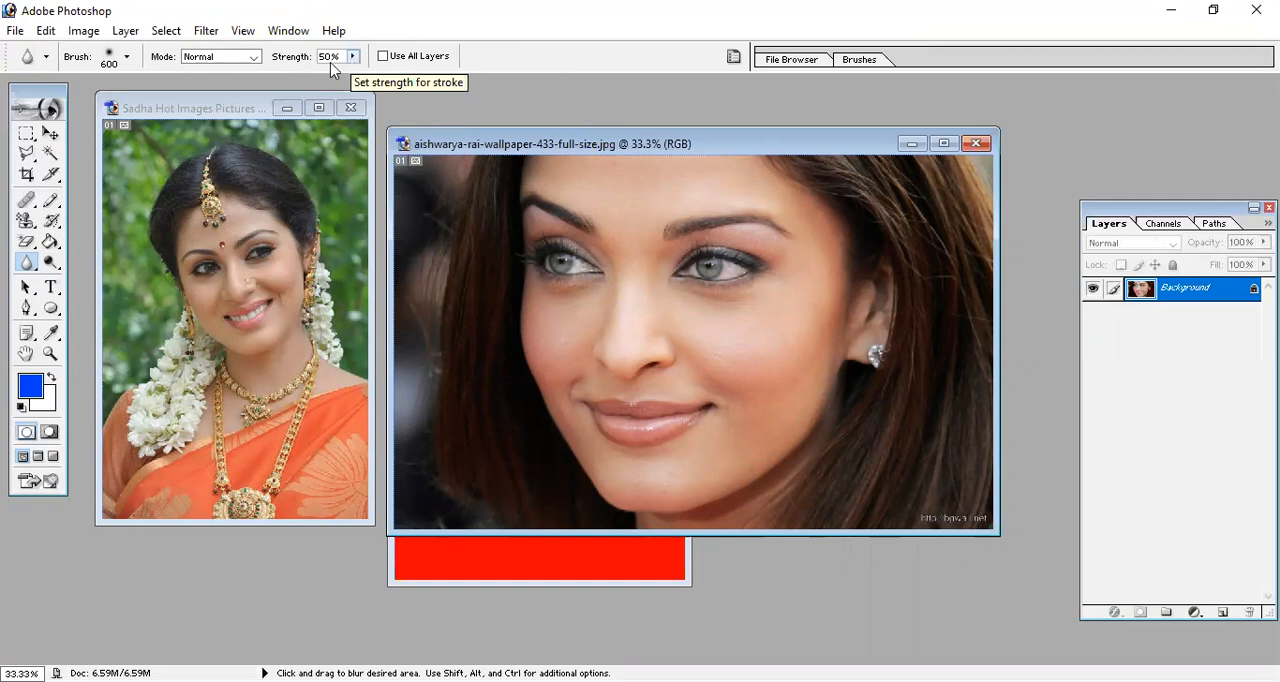
pyautogui.click(126, 58)
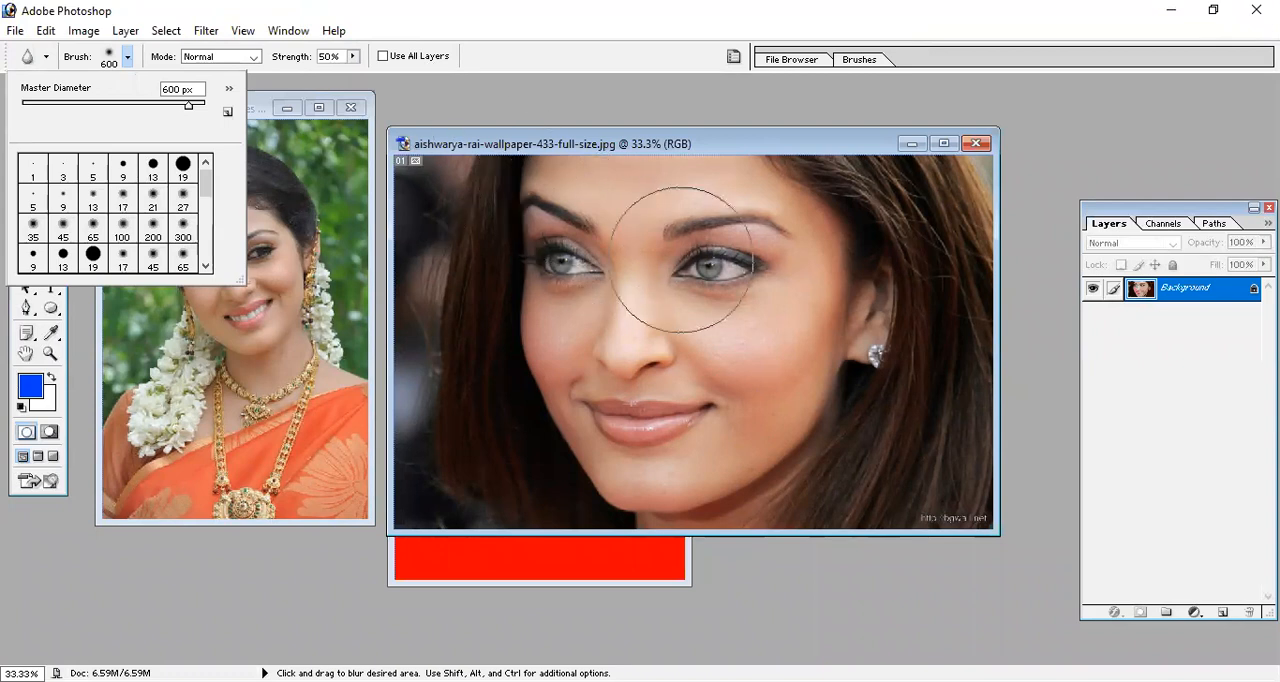
pyautogui.click(755, 375)
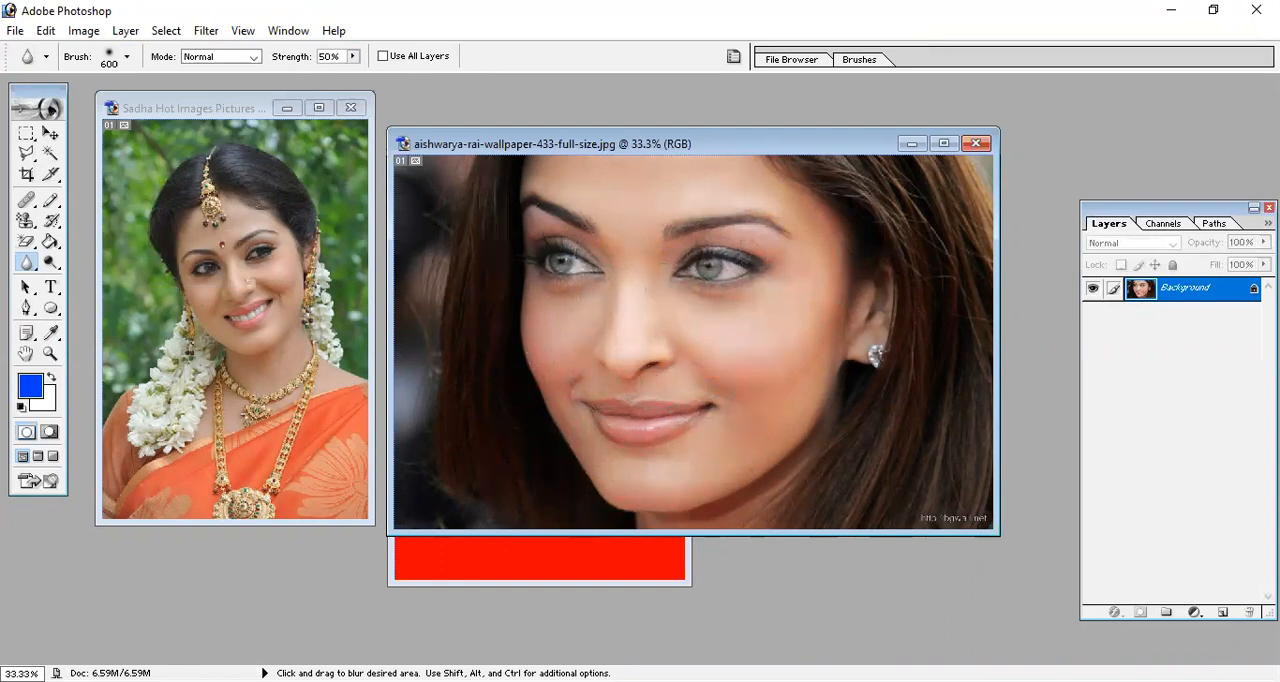
# Raise the Blur strength to 100% and blur the wallpaper face again from the eye down to the chin.
pyautogui.moveTo(353, 57); pyautogui.dragTo(406, 64)
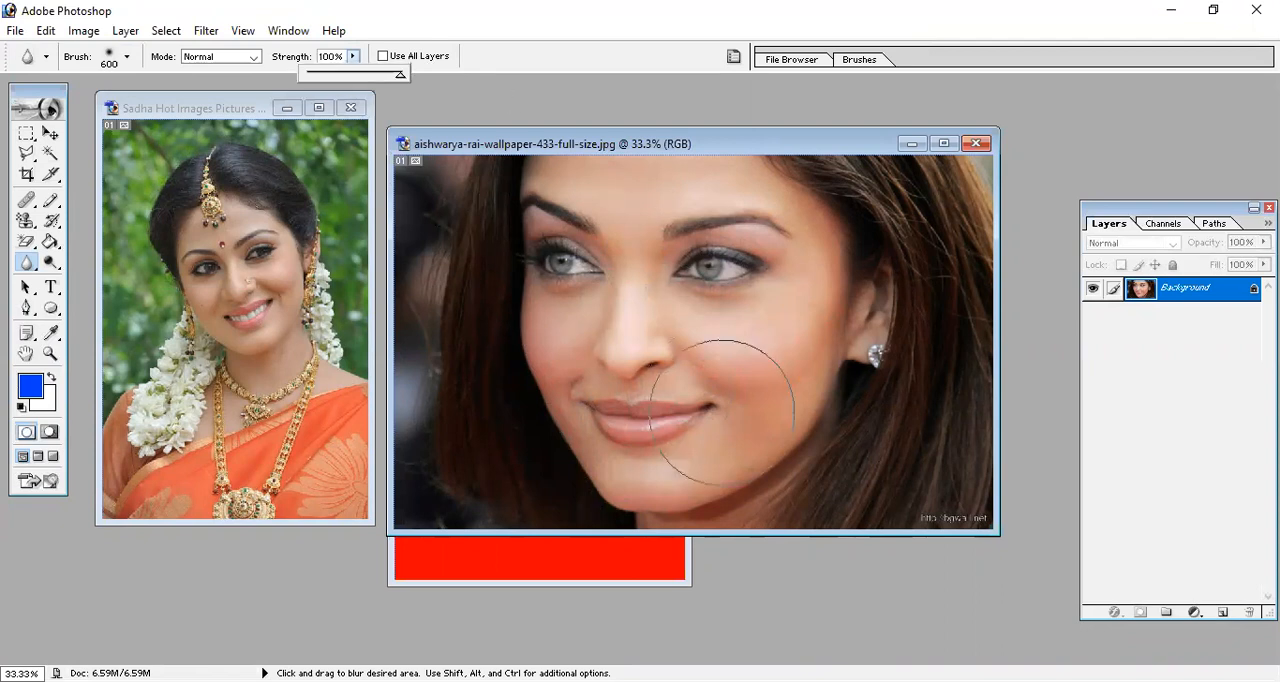
pyautogui.click(754, 412)
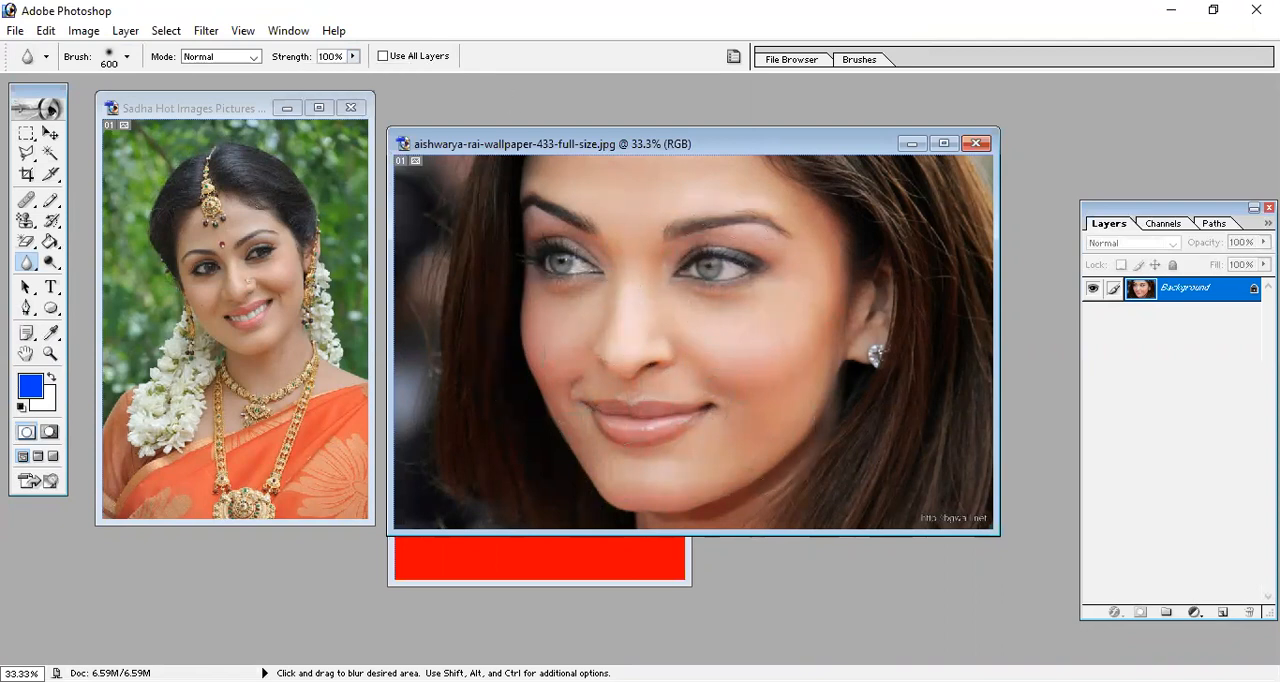
pyautogui.moveTo(689, 232)
pyautogui.mouseDown()
pyautogui.moveTo(668, 317)
pyautogui.moveTo(708, 263)
pyautogui.moveTo(733, 344)
pyautogui.moveTo(698, 254)
pyautogui.moveTo(719, 386)
pyautogui.moveTo(611, 304)
pyautogui.moveTo(737, 314)
pyautogui.moveTo(730, 378)
pyautogui.moveTo(722, 259)
pyautogui.moveTo(629, 300)
pyautogui.moveTo(661, 415)
pyautogui.moveTo(757, 393)
pyautogui.moveTo(916, 415)
pyautogui.moveTo(828, 225)
pyautogui.moveTo(711, 438)
pyautogui.mouseUp()
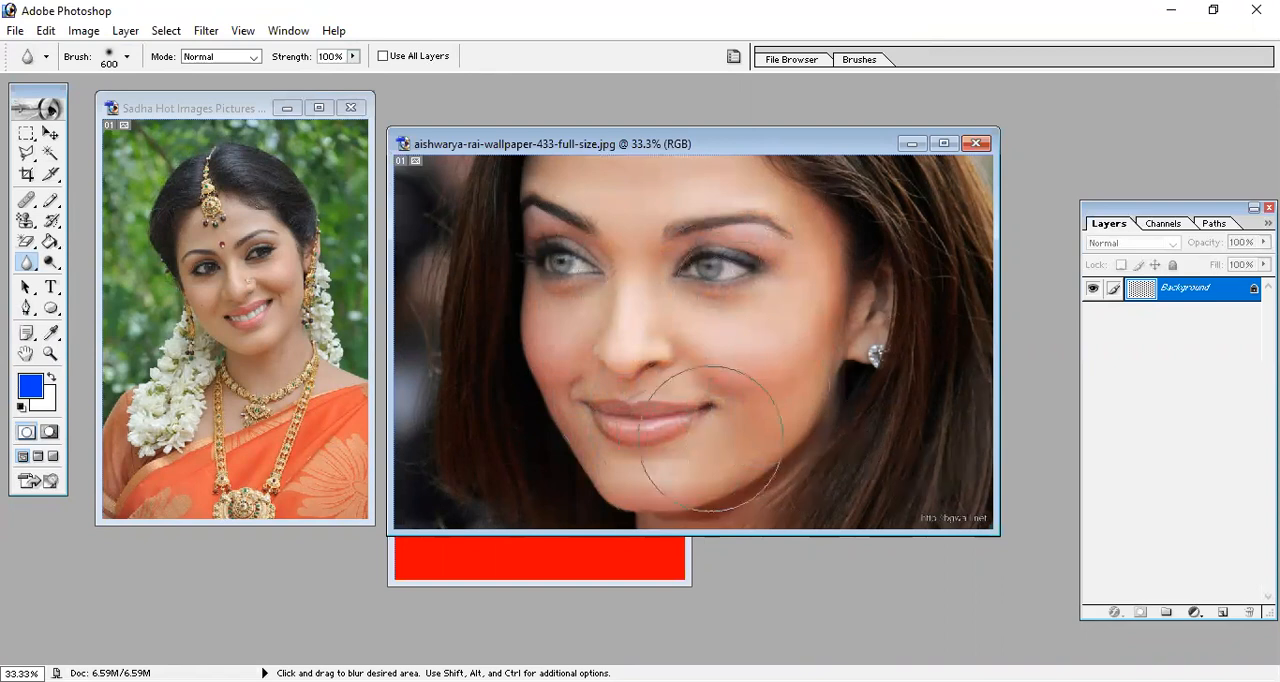
# Blur the whole Sadha photo at 100% strength, and add another blur stroke on the cheek and eye of the wallpaper face.
pyautogui.click(148, 254)
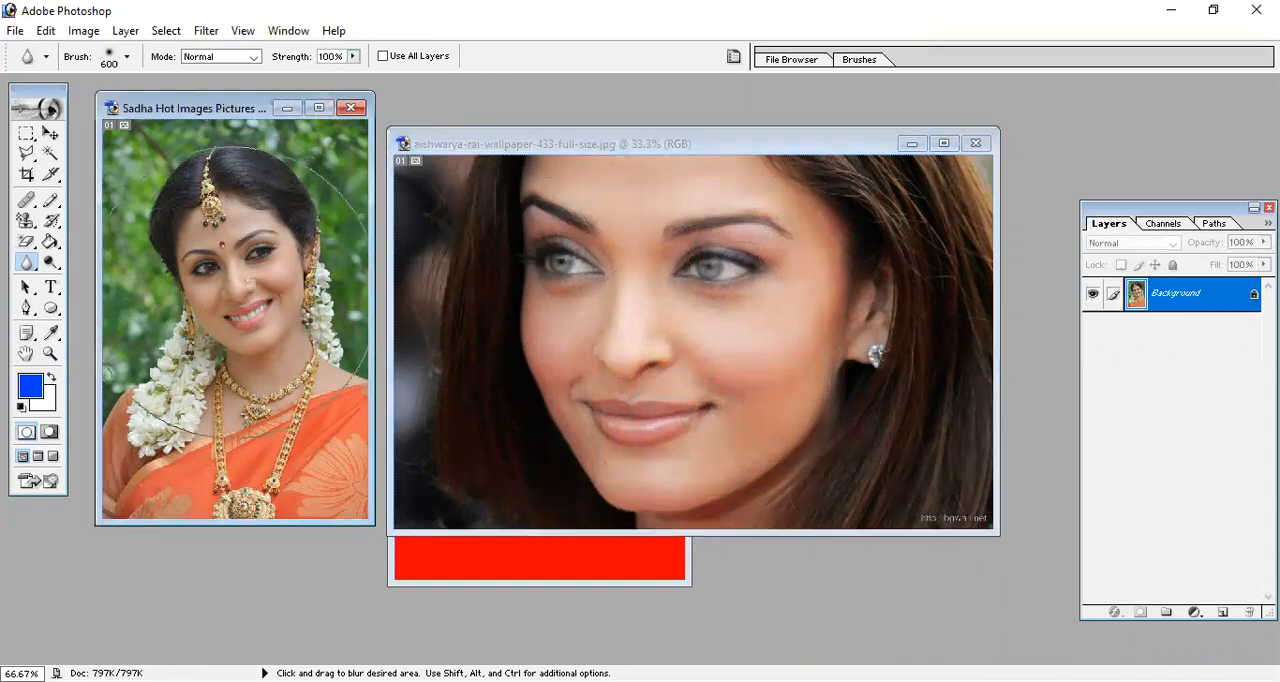
pyautogui.moveTo(202, 383)
pyautogui.mouseDown()
pyautogui.moveTo(220, 448)
pyautogui.moveTo(262, 346)
pyautogui.moveTo(225, 372)
pyautogui.moveTo(240, 520)
pyautogui.moveTo(242, 482)
pyautogui.mouseUp()
pyautogui.click(716, 362)
pyautogui.moveTo(716, 362)
pyautogui.mouseDown()
pyautogui.moveTo(537, 466)
pyautogui.moveTo(740, 238)
pyautogui.moveTo(571, 466)
pyautogui.moveTo(684, 279)
pyautogui.mouseUp()
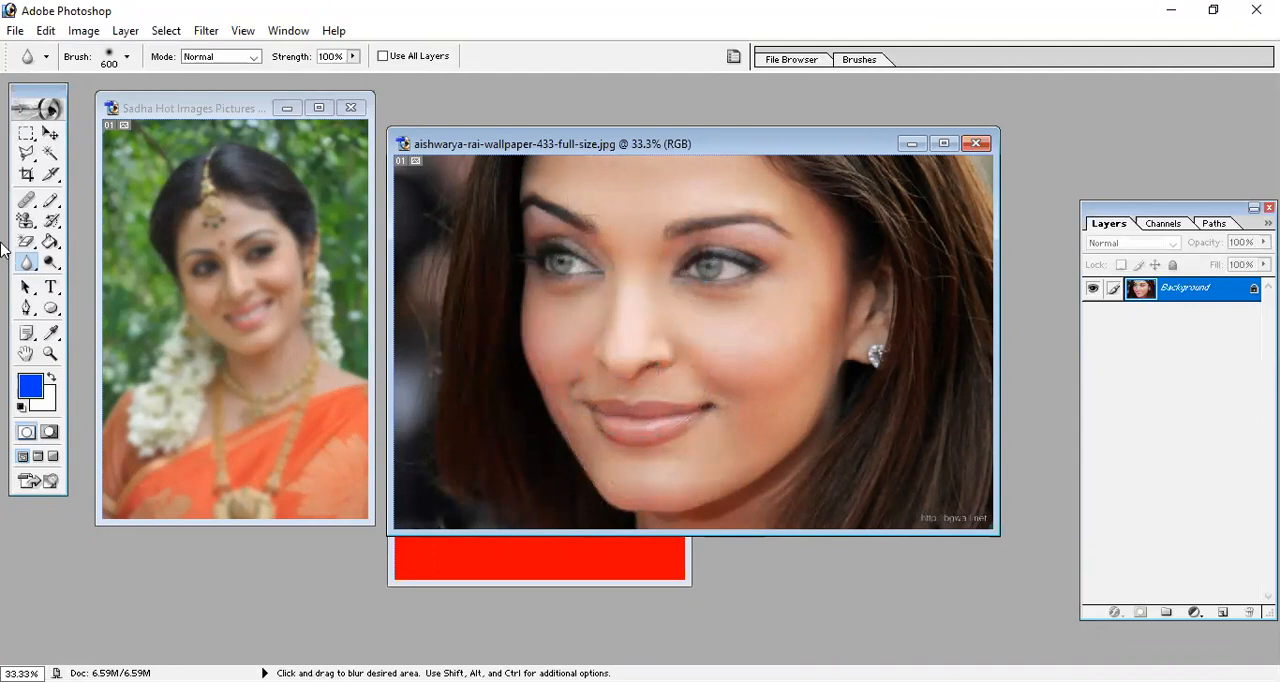
# Restore the blurred Sadha photo to its original sharpness with the 1200 px History Brush.
pyautogui.click(50, 220)
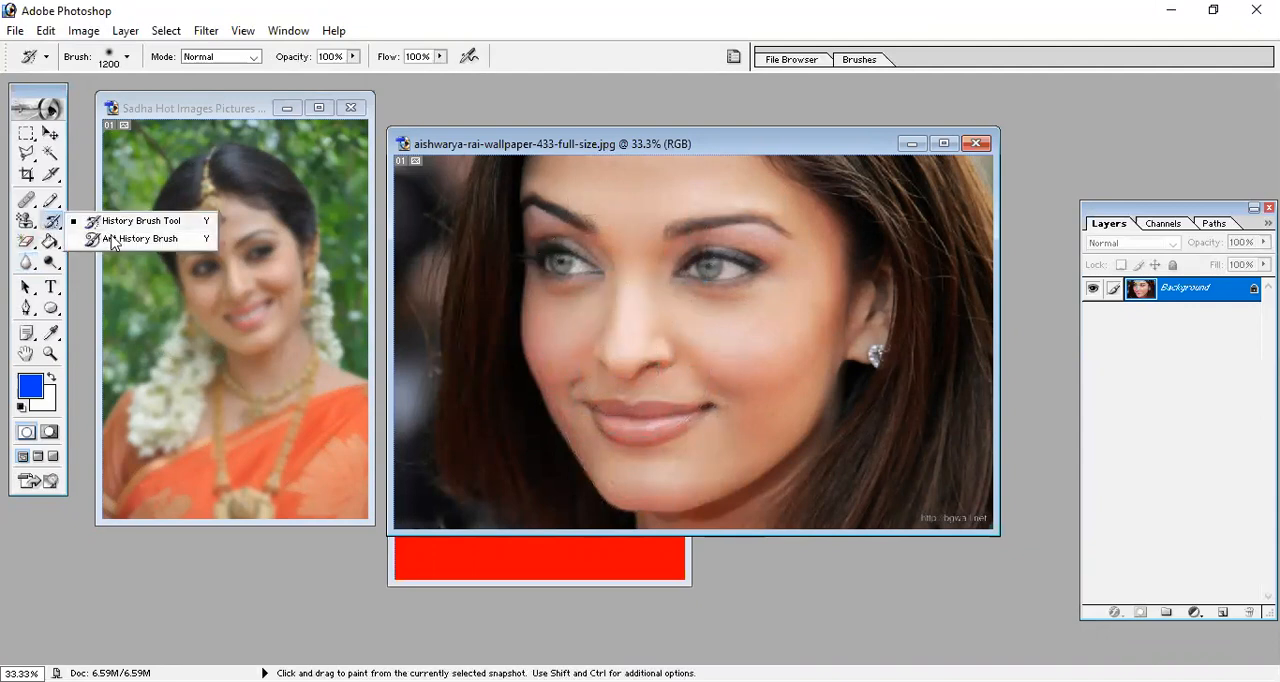
pyautogui.click(131, 224)
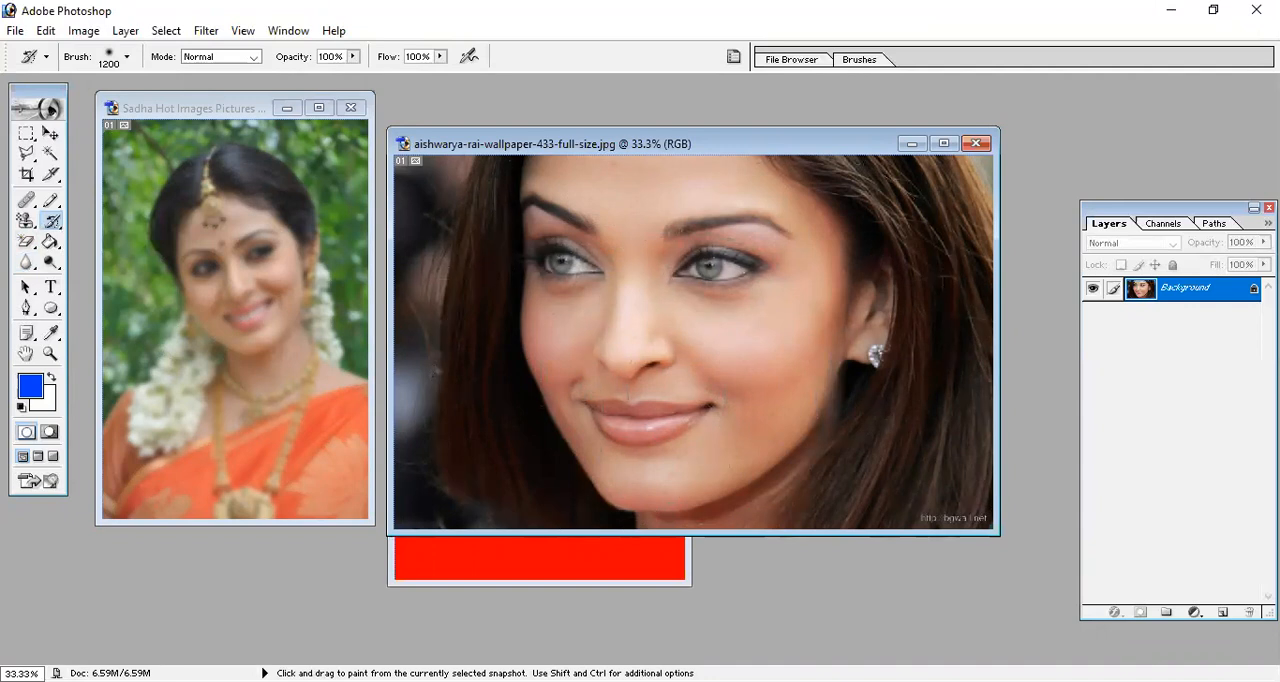
pyautogui.click(228, 292)
pyautogui.click(232, 312)
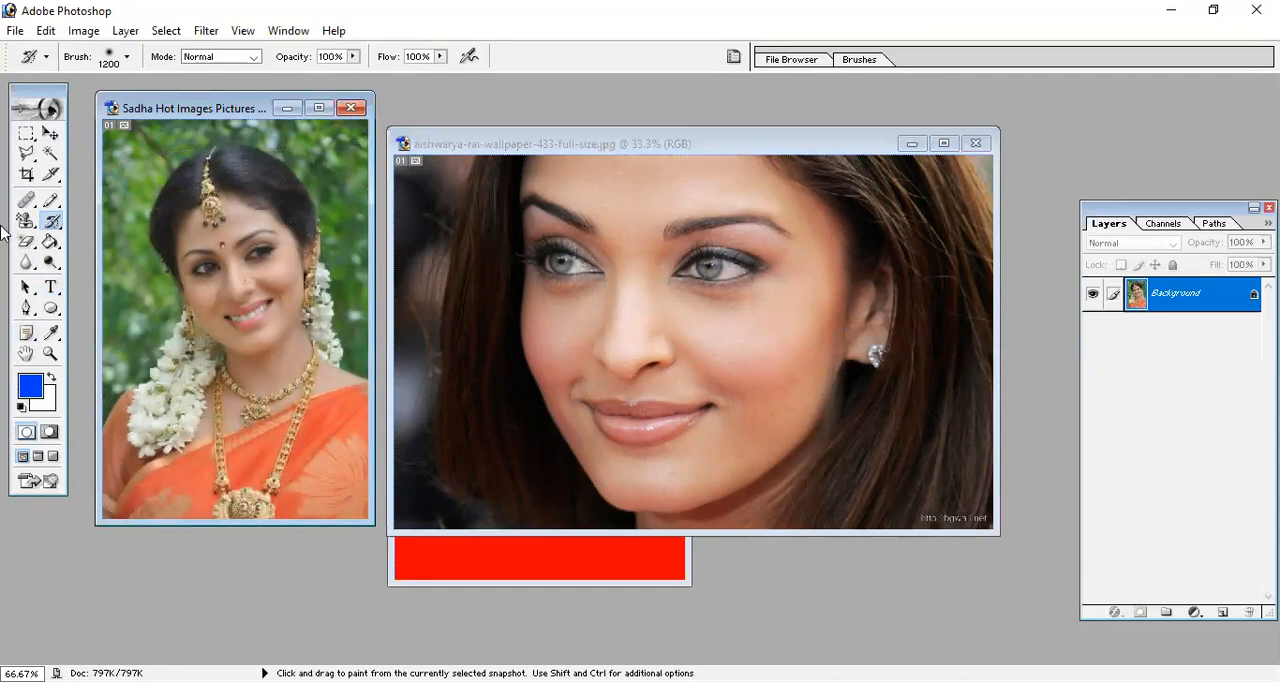
# Choose the Blur tool, lower its strength to 50% and blur the whole Sadha photo with the 600 px brush.
pyautogui.moveTo(26, 262); pyautogui.dragTo(92, 270)
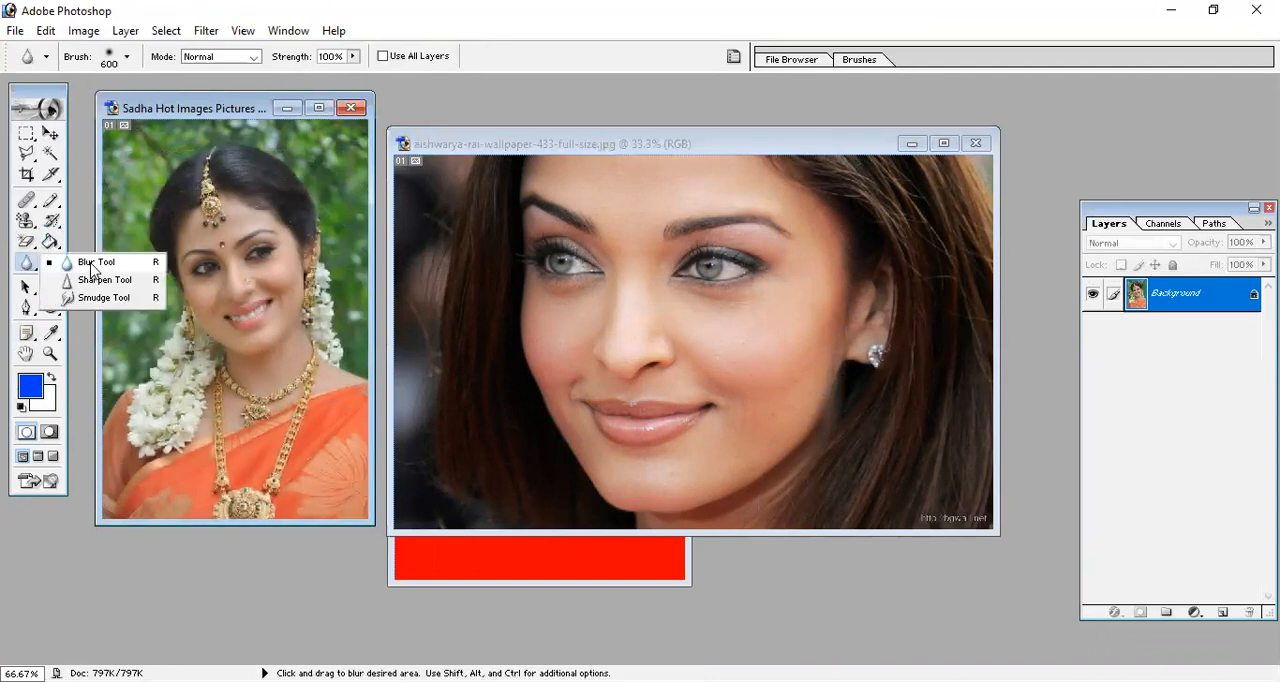
pyautogui.click(92, 265)
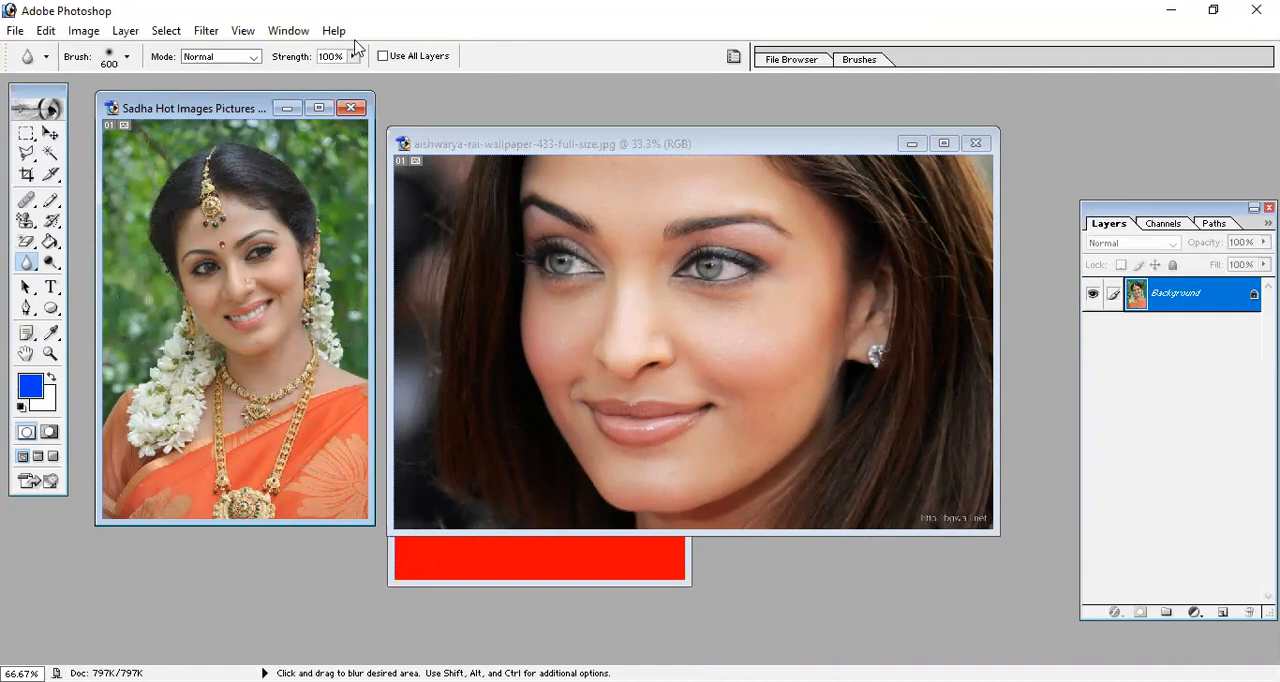
pyautogui.moveTo(353, 57); pyautogui.dragTo(307, 92)
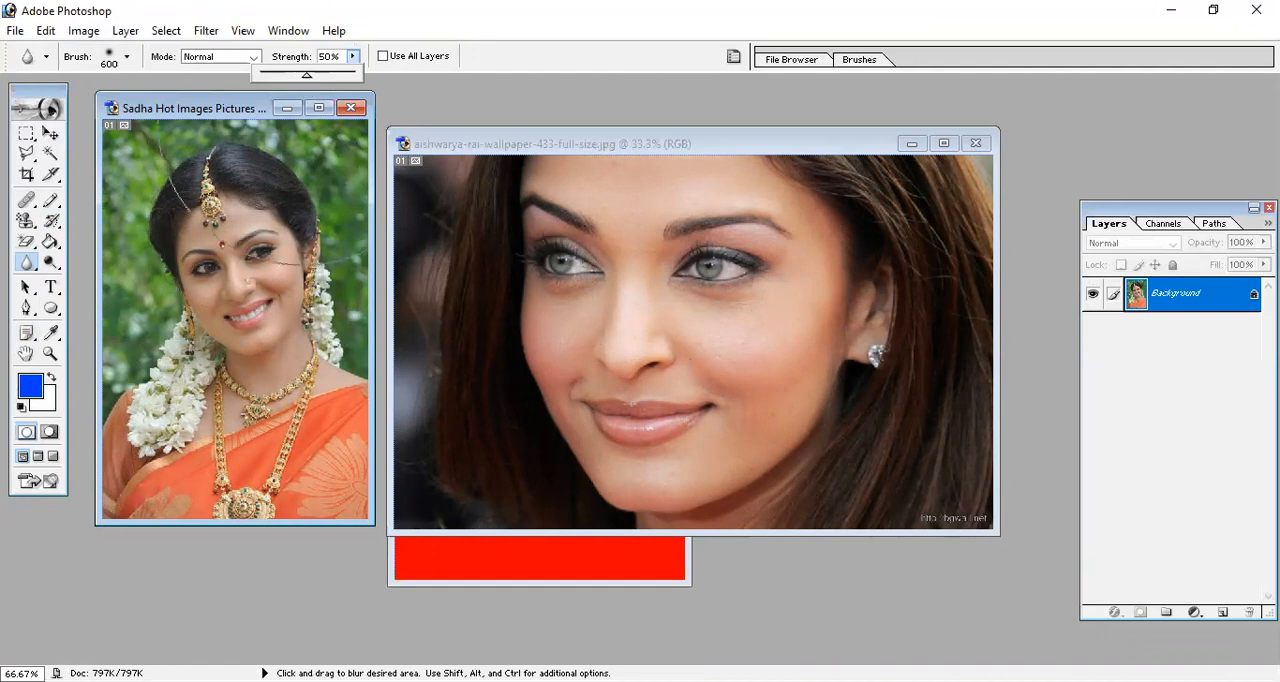
pyautogui.moveTo(257, 318)
pyautogui.mouseDown()
pyautogui.moveTo(195, 440)
pyautogui.moveTo(220, 295)
pyautogui.moveTo(258, 238)
pyautogui.moveTo(255, 475)
pyautogui.moveTo(240, 345)
pyautogui.moveTo(330, 275)
pyautogui.moveTo(295, 215)
pyautogui.moveTo(235, 200)
pyautogui.moveTo(354, 322)
pyautogui.mouseUp()
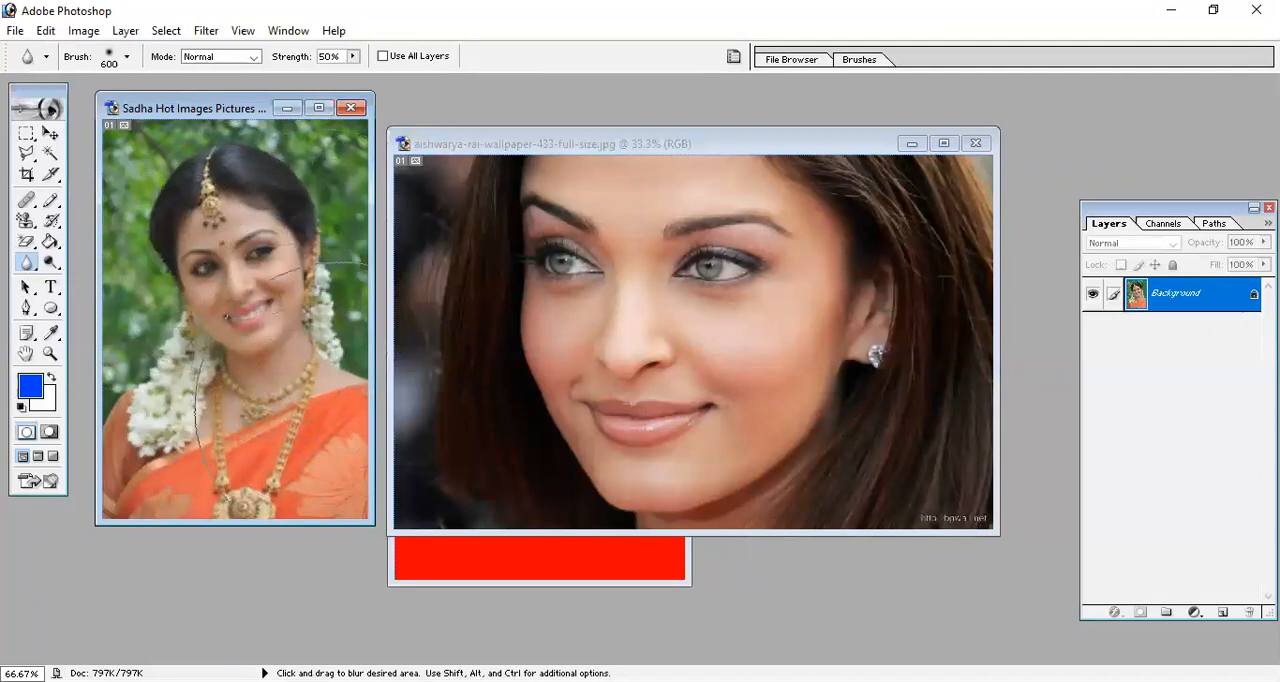
# Restore the blurred Sadha photo to its original sharpness with the History Brush.
pyautogui.click(353, 57)
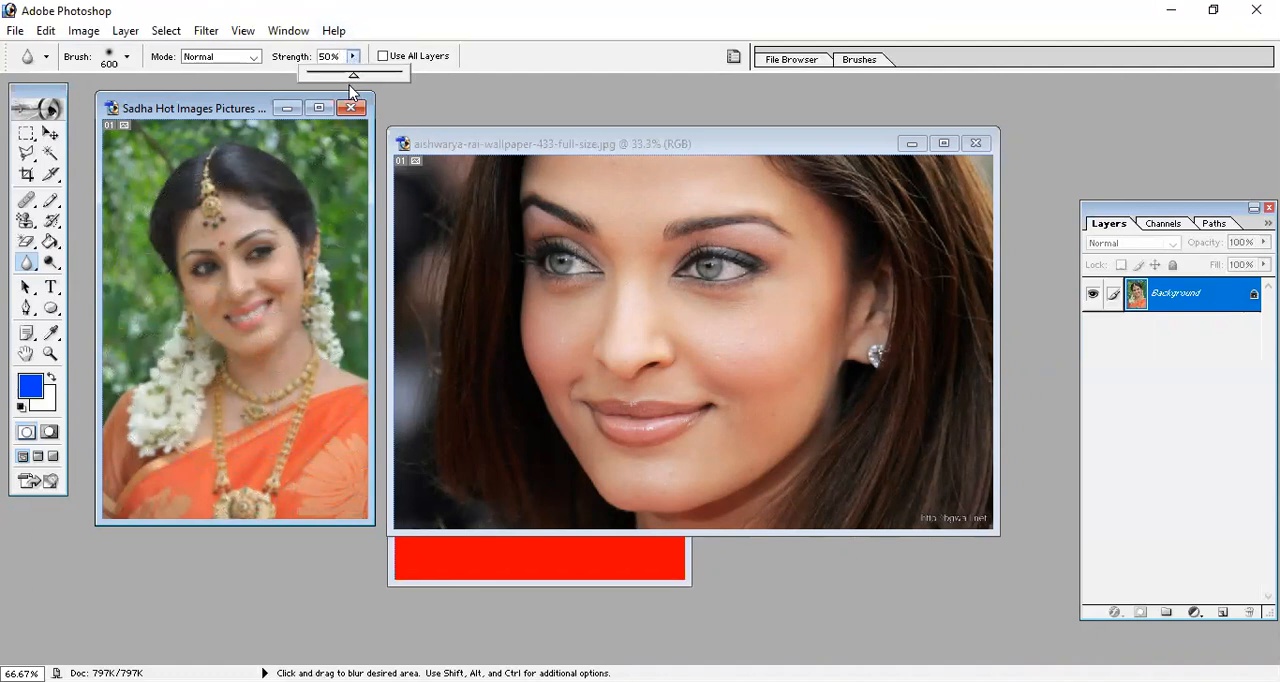
pyautogui.click(46, 30)
pyautogui.click(89, 55)
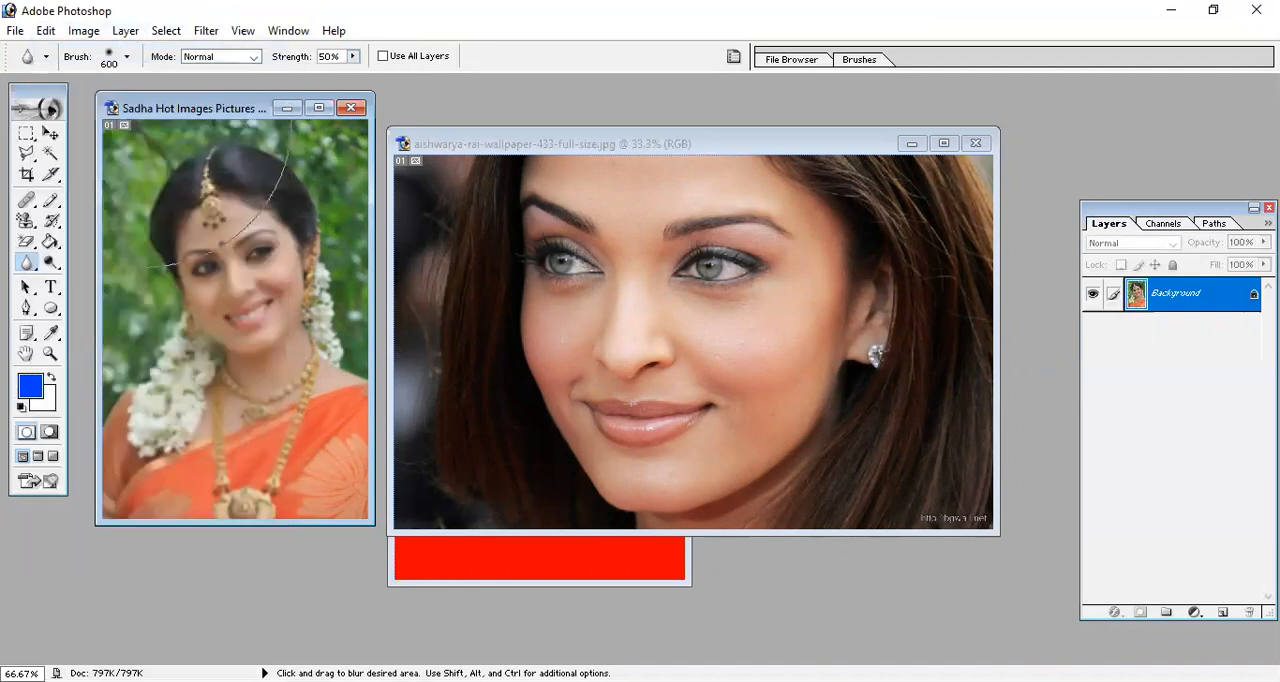
pyautogui.click(49, 222)
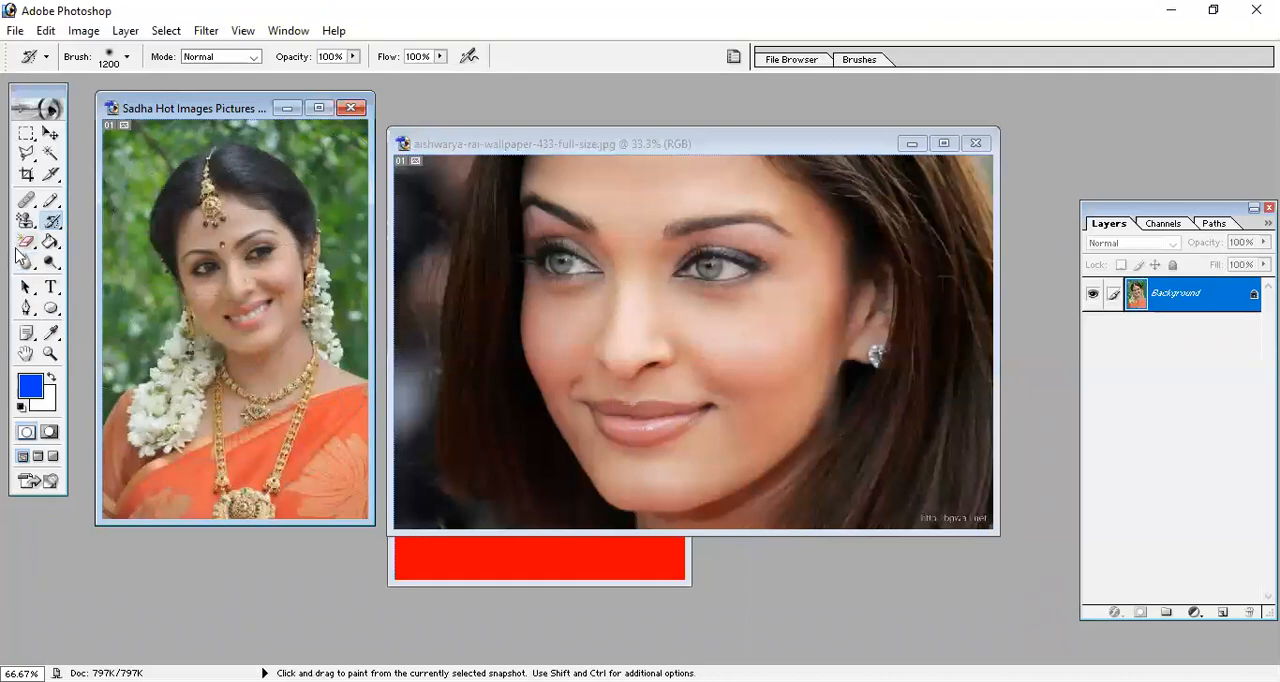
# Choose the Sharpen tool, enlarge its brush to 150 px and sharpen the wallpaper face's cheek and the Sadha face at 50% strength.
pyautogui.moveTo(26, 262); pyautogui.dragTo(142, 295)
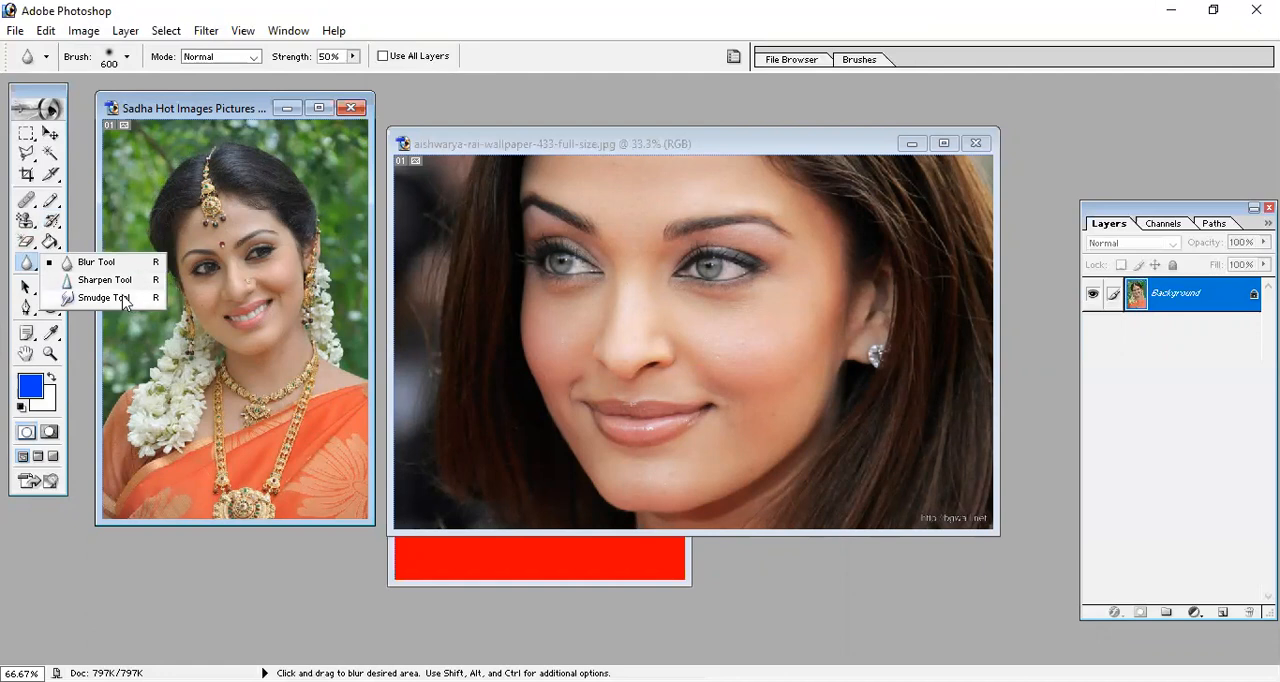
pyautogui.click(104, 280)
pyautogui.click(746, 352)
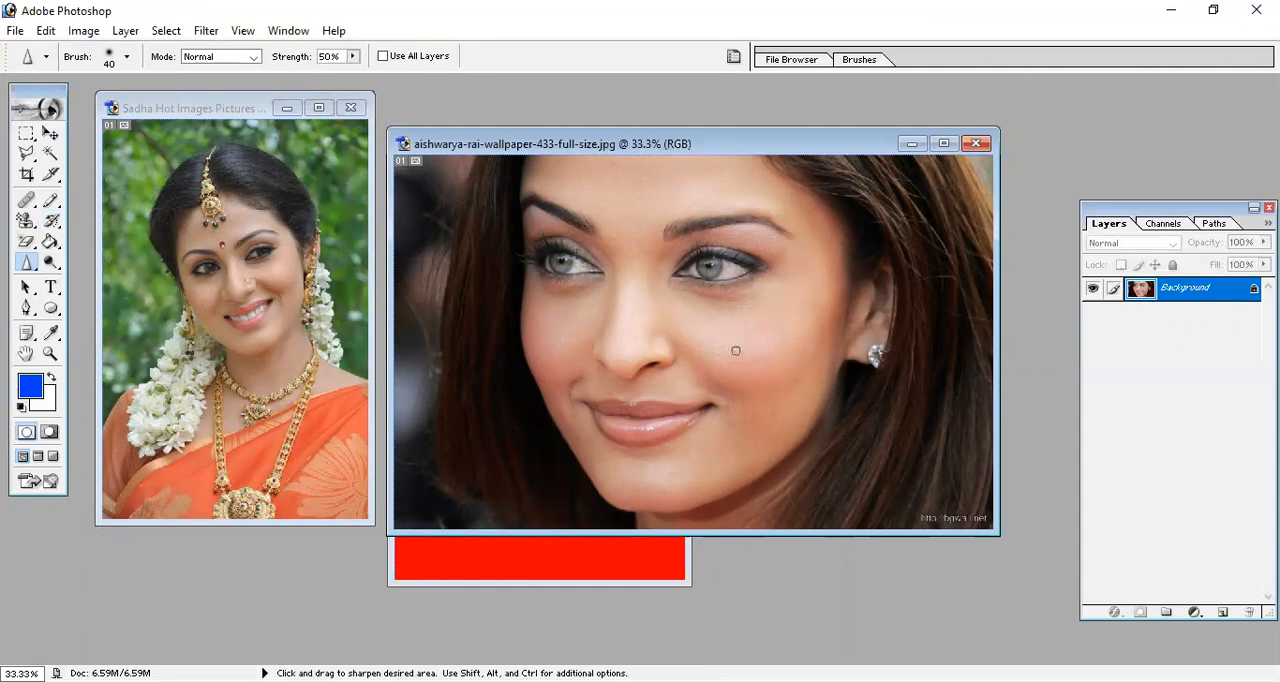
pyautogui.press(']')
pyautogui.press(']')
pyautogui.press(']')
pyautogui.press(']')
pyautogui.moveTo(740, 353)
pyautogui.mouseDown()
pyautogui.moveTo(749, 337)
pyautogui.moveTo(731, 334)
pyautogui.moveTo(728, 368)
pyautogui.moveTo(749, 345)
pyautogui.moveTo(740, 355)
pyautogui.mouseUp()
pyautogui.click(218, 307)
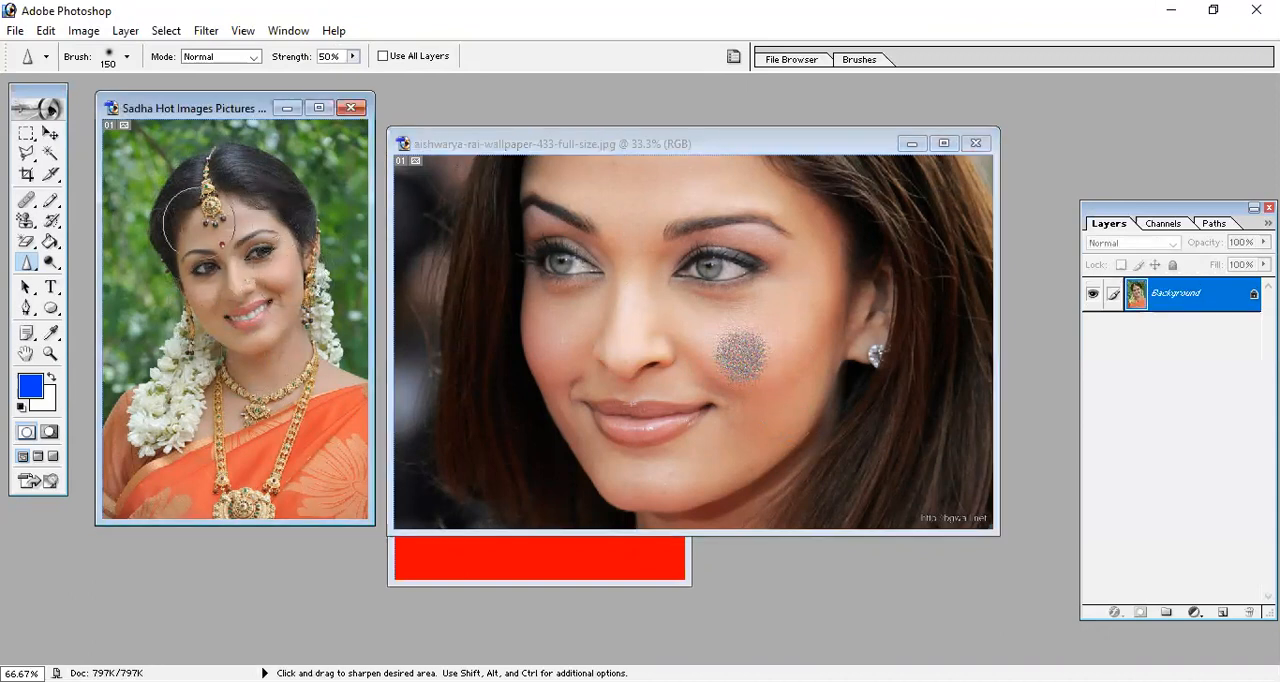
pyautogui.moveTo(266, 322)
pyautogui.mouseDown()
pyautogui.moveTo(294, 258)
pyautogui.moveTo(289, 280)
pyautogui.moveTo(272, 247)
pyautogui.moveTo(256, 328)
pyautogui.moveTo(270, 250)
pyautogui.moveTo(282, 300)
pyautogui.moveTo(240, 305)
pyautogui.moveTo(262, 268)
pyautogui.moveTo(264, 290)
pyautogui.moveTo(254, 280)
pyautogui.mouseUp()
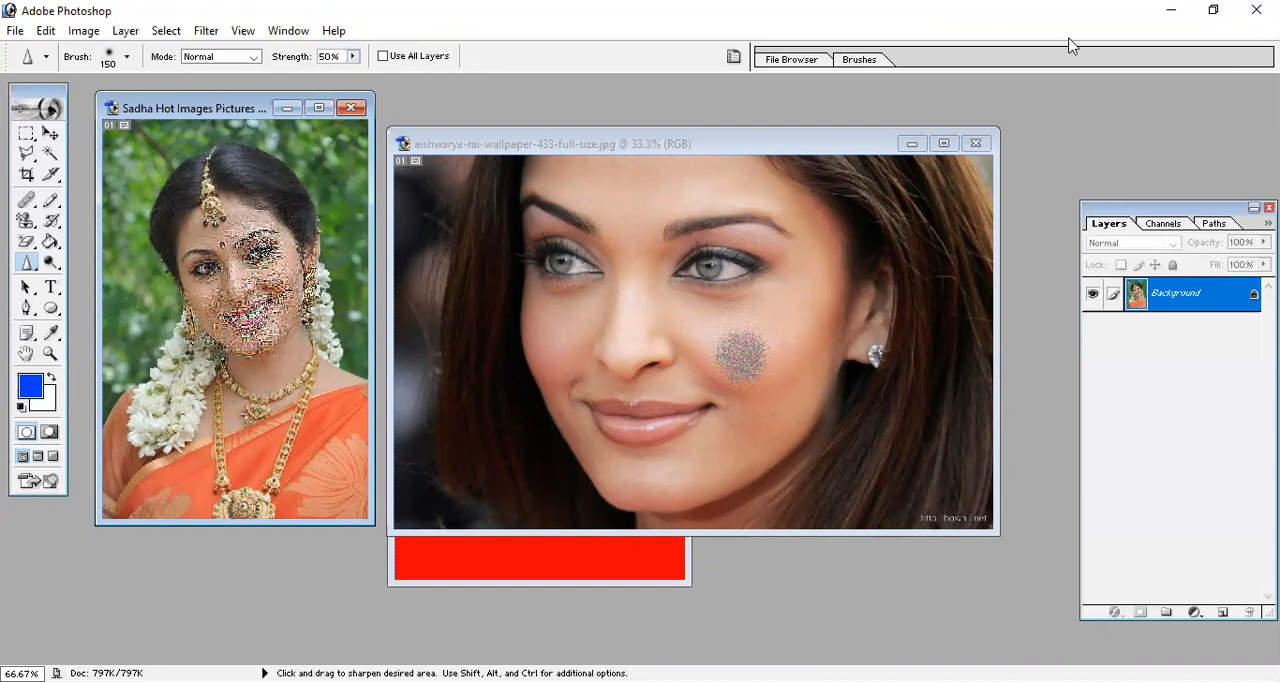
# Restore the sharpened Sadha face and the wallpaper face's cheek with the 1200 px History Brush.
pyautogui.click(54, 219)
pyautogui.click(245, 290)
pyautogui.click(763, 320)
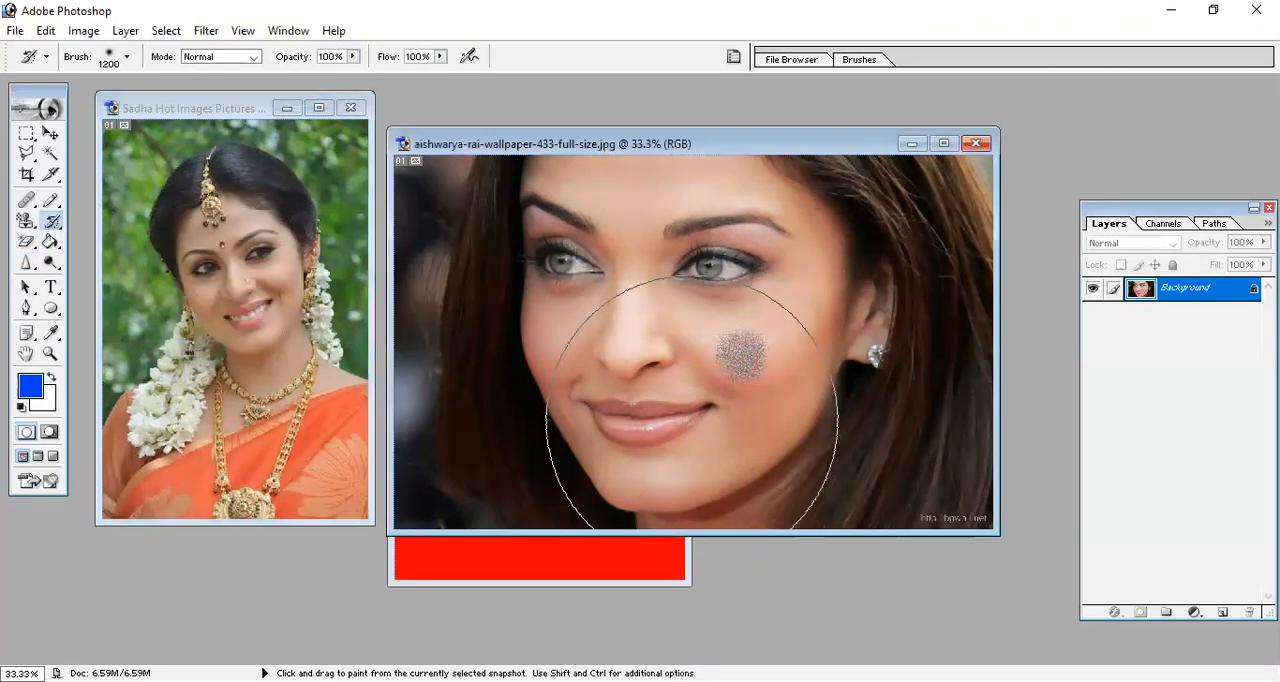
pyautogui.click(695, 412)
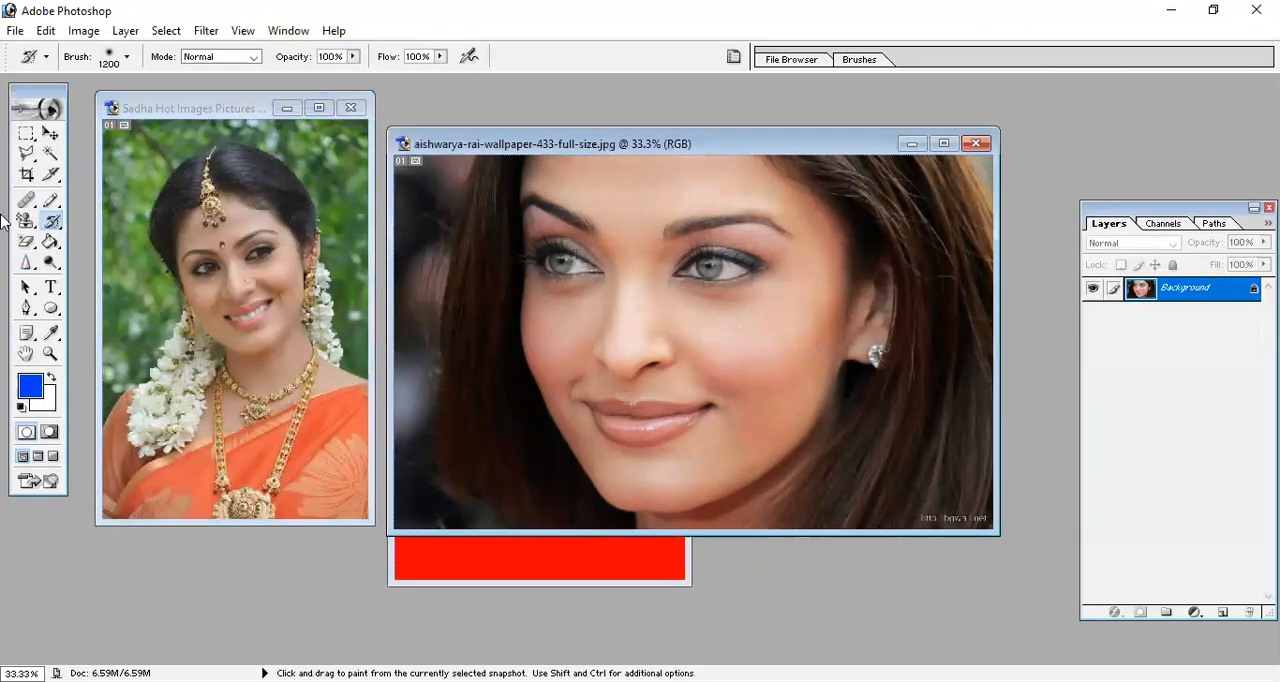
# Choose the Smudge tool, set its brush to 200 px and smudge the nose, lips and eyes of the wallpaper face at 50% strength.
pyautogui.click(26, 262)
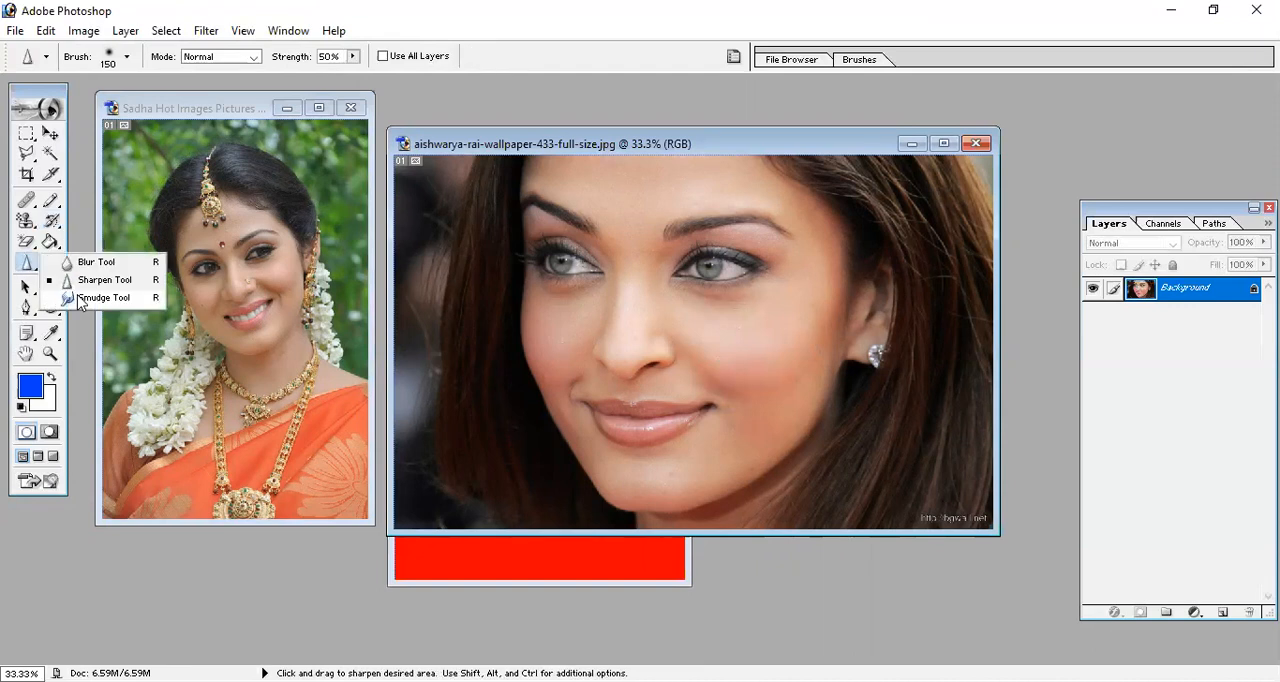
pyautogui.click(100, 298)
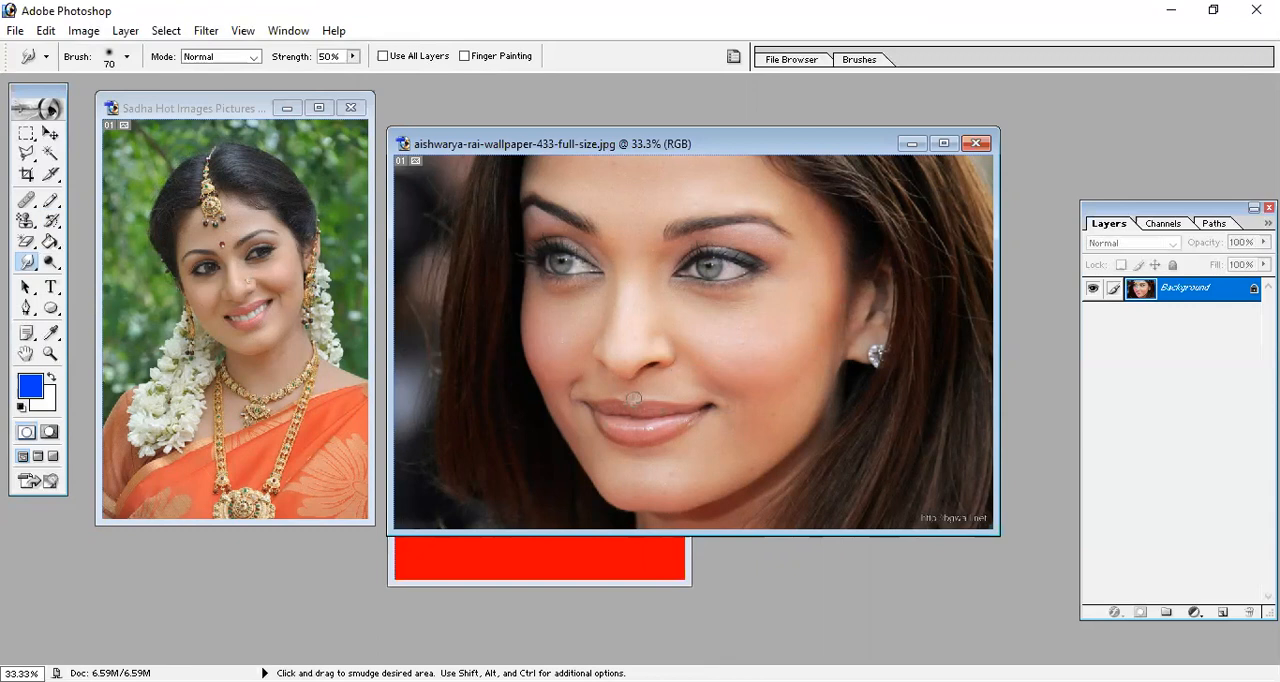
pyautogui.press(']')
pyautogui.press(']')
pyautogui.press(']')
pyautogui.press('[')
pyautogui.press('[')
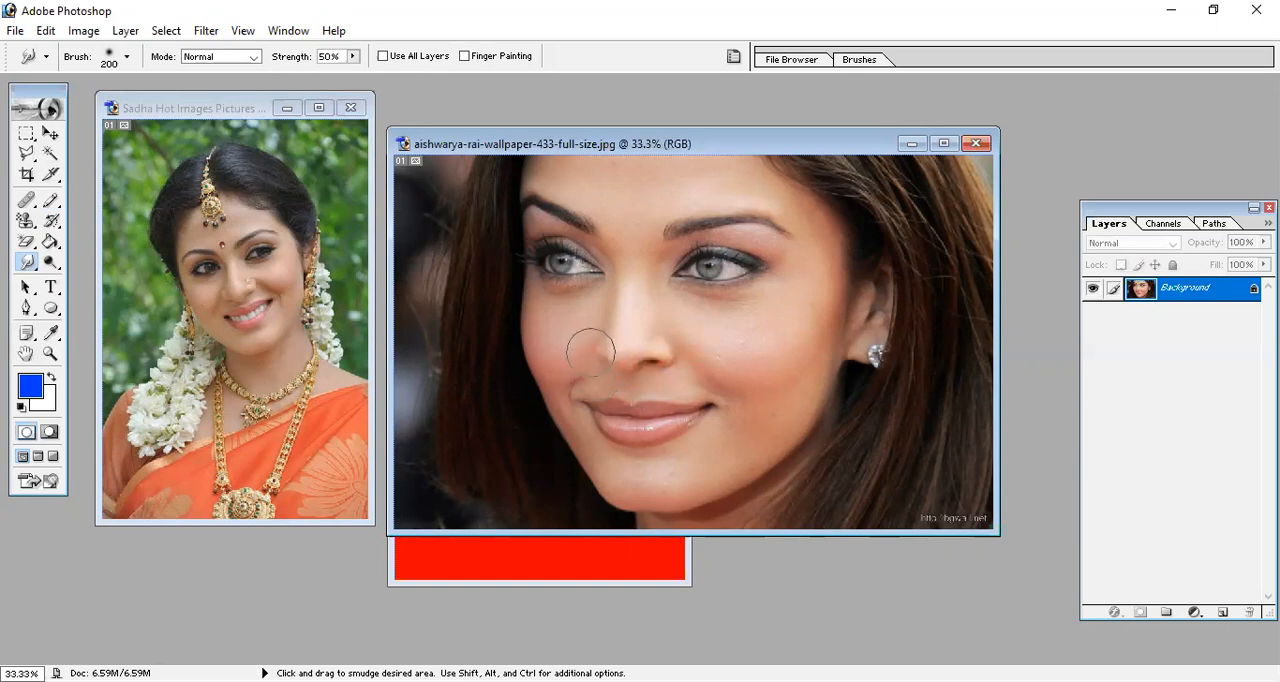
pyautogui.moveTo(677, 343); pyautogui.dragTo(597, 343)
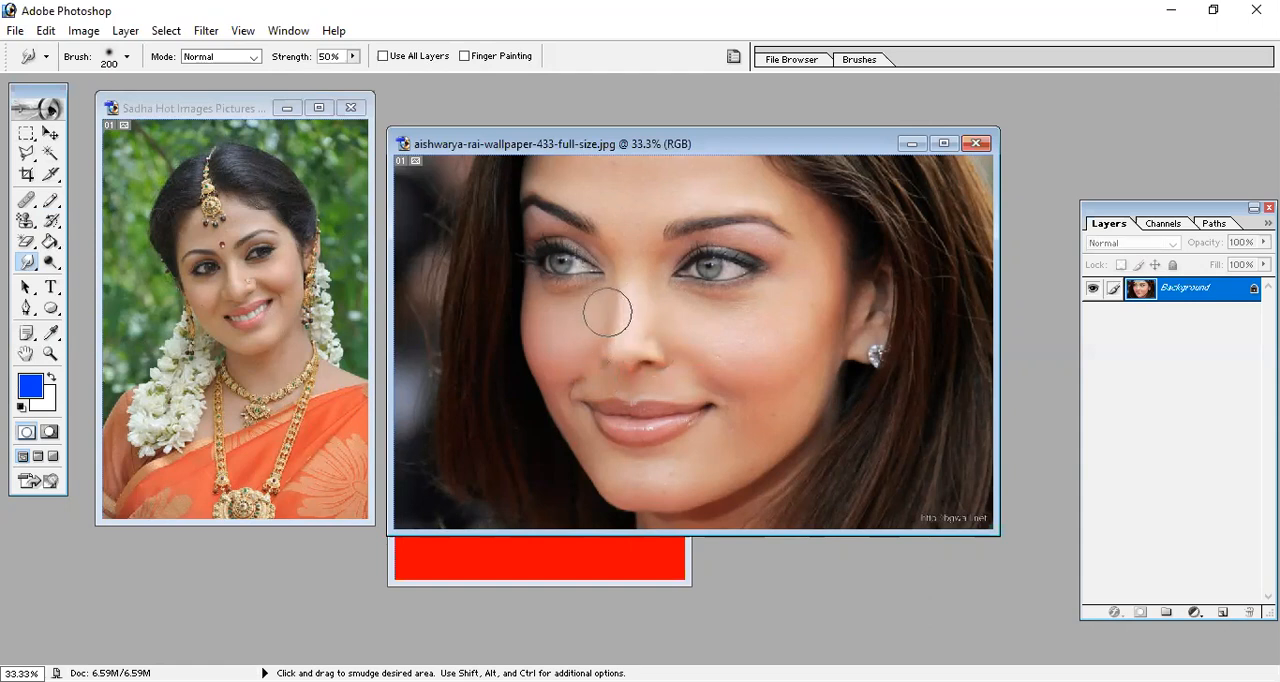
pyautogui.moveTo(656, 309); pyautogui.dragTo(647, 310)
pyautogui.moveTo(586, 267); pyautogui.dragTo(598, 270)
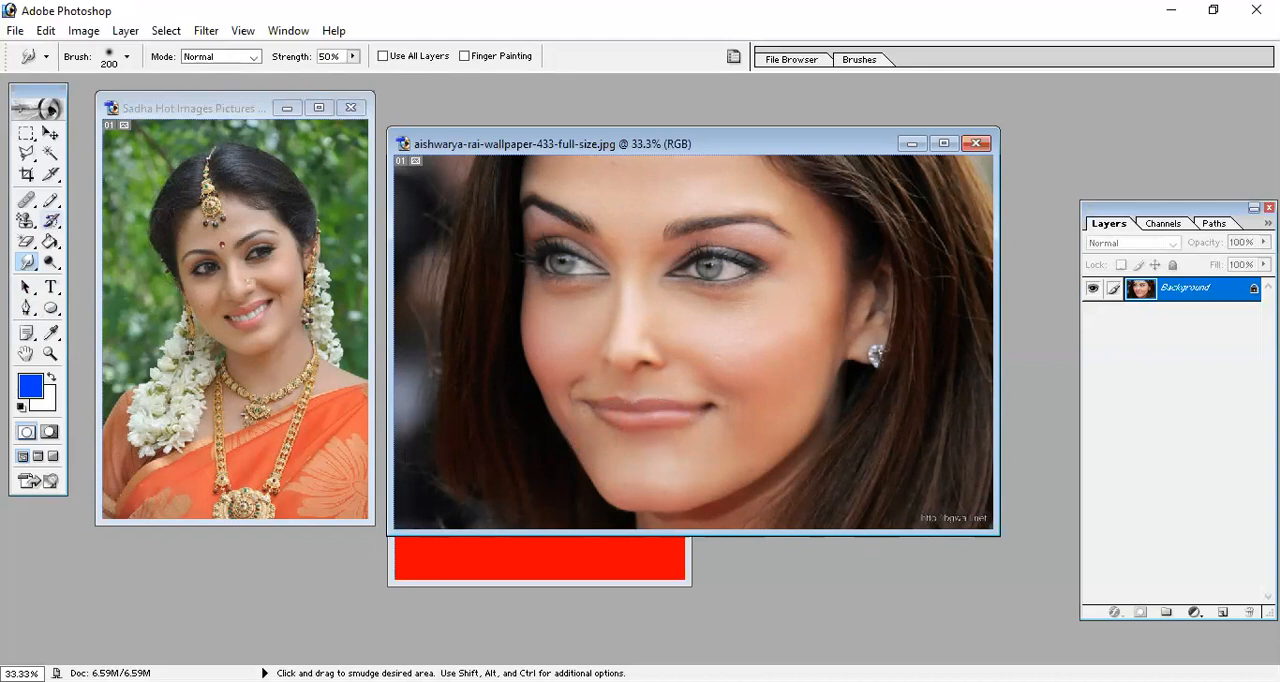
# Restore the smudged wallpaper face with the 1200 px History Brush.
pyautogui.click(52, 221)
pyautogui.moveTo(620, 370); pyautogui.dragTo(534, 463)
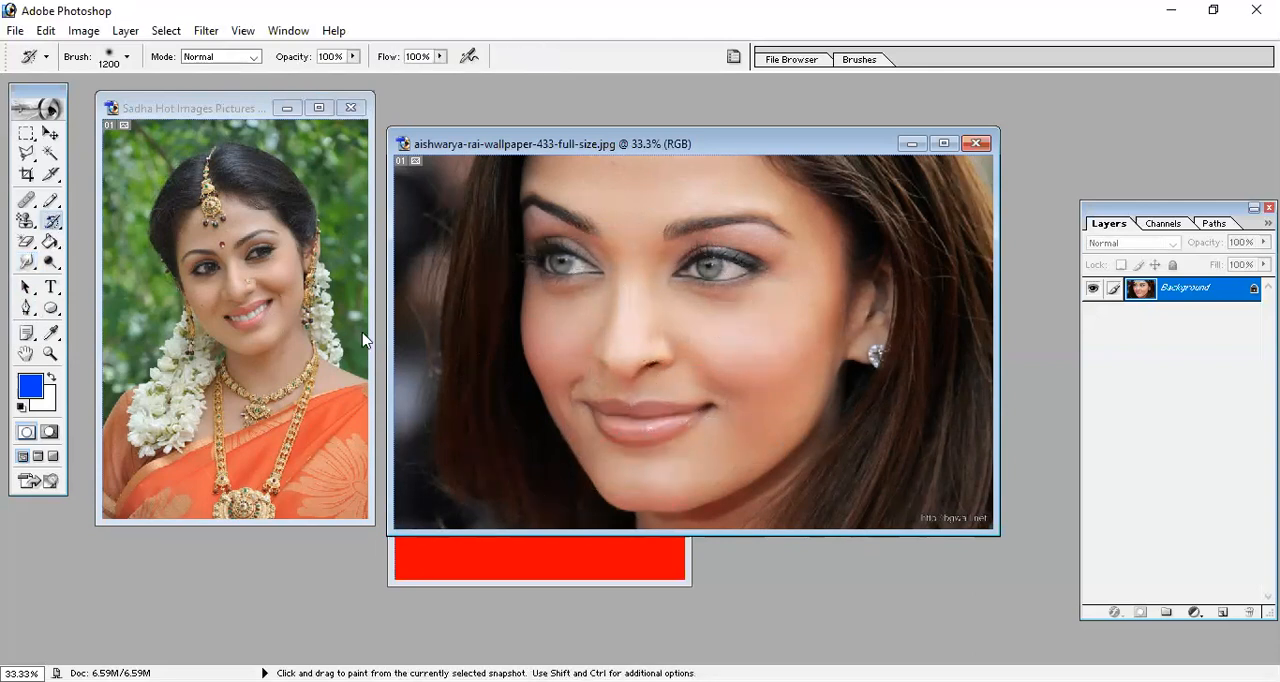
# Maximize the Sadha photo, reduce the Smudge brush to 50 px and smudge around the nose stud at 50% strength.
pyautogui.click(229, 300)
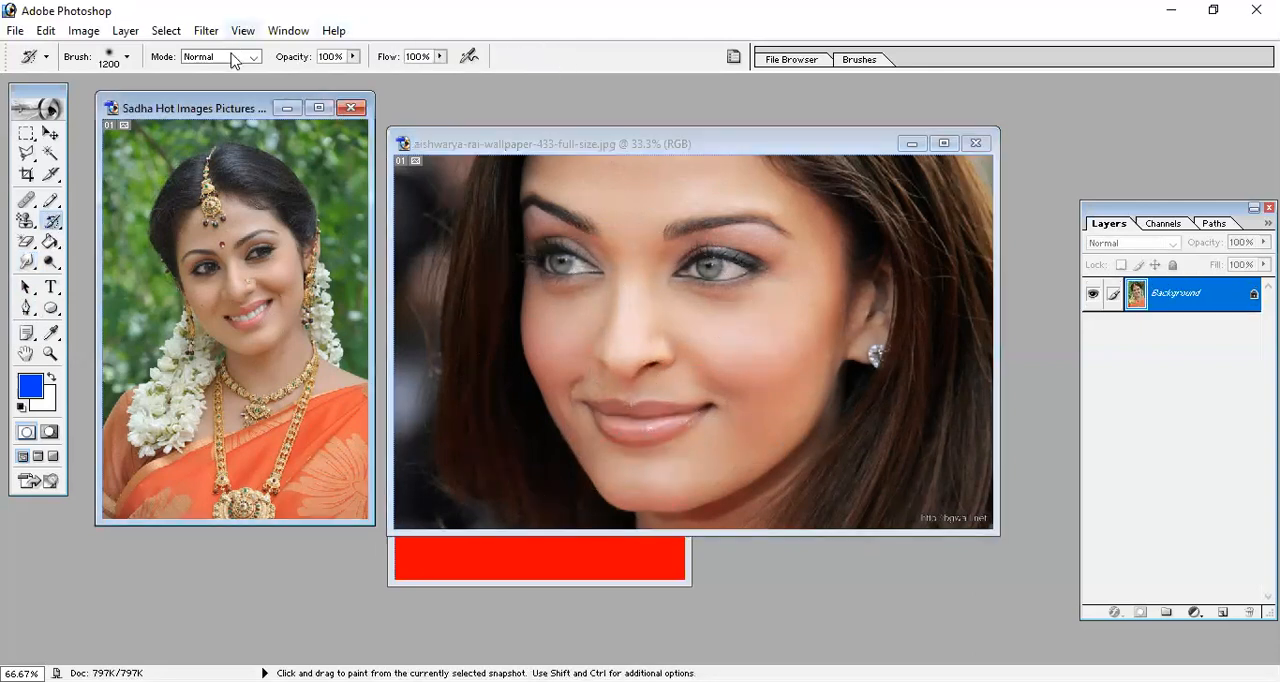
pyautogui.click(318, 108)
pyautogui.hotkey('ctrl', '+')
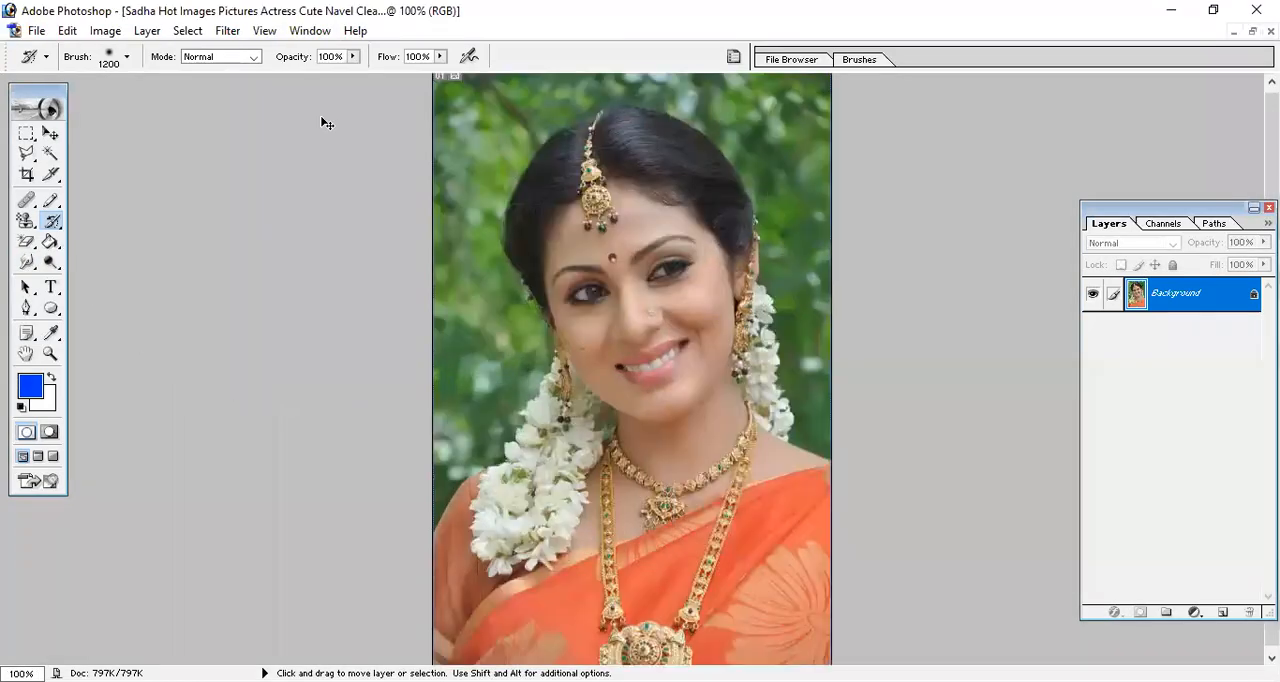
pyautogui.hotkey('ctrl', '+')
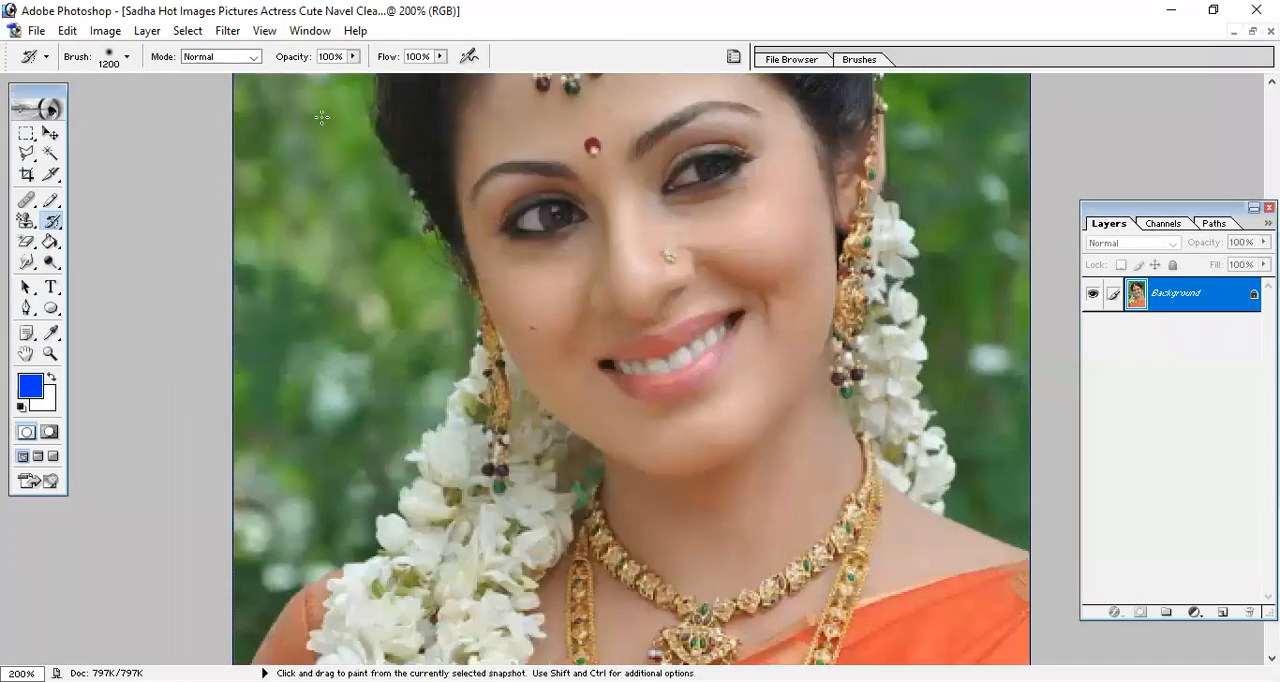
pyautogui.click(34, 264)
pyautogui.press('[')
pyautogui.press('[')
pyautogui.press('[')
pyautogui.press('[')
pyautogui.press('[')
pyautogui.press('[')
pyautogui.press('[')
pyautogui.press('[')
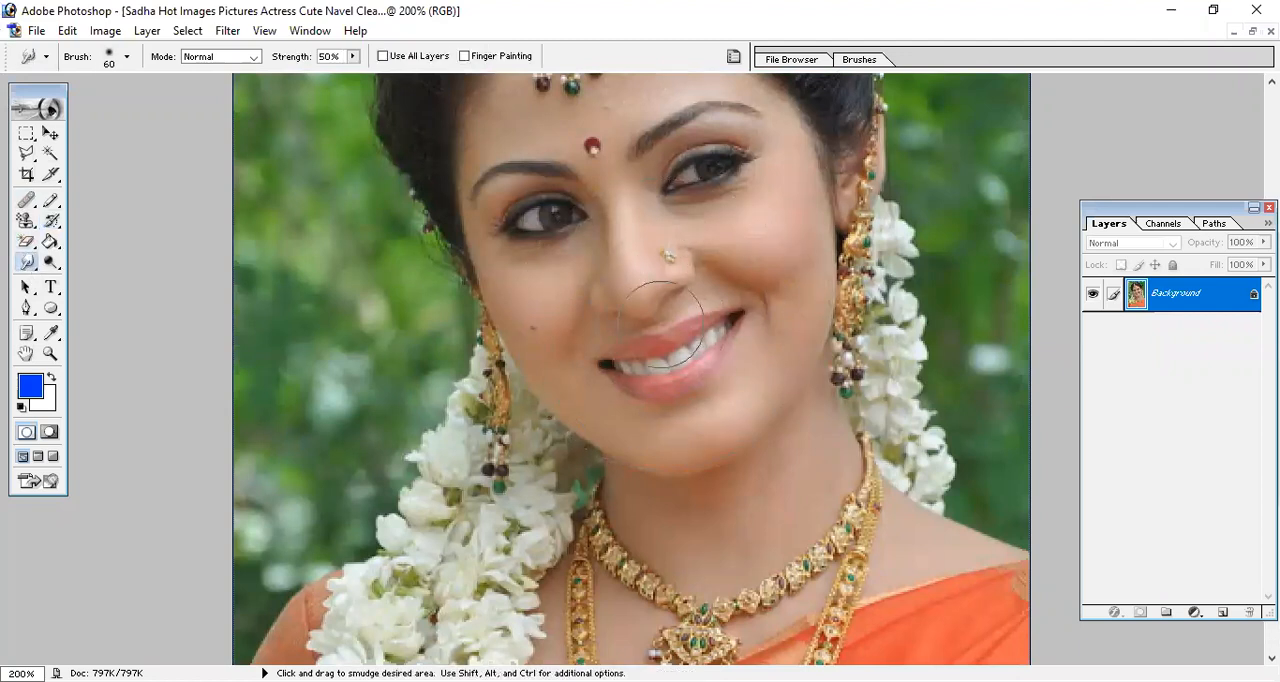
pyautogui.press('[')
pyautogui.moveTo(648, 252)
pyautogui.mouseDown()
pyautogui.moveTo(652, 232)
pyautogui.moveTo(682, 241)
pyautogui.mouseUp()
pyautogui.hotkey('ctrl', 'z')
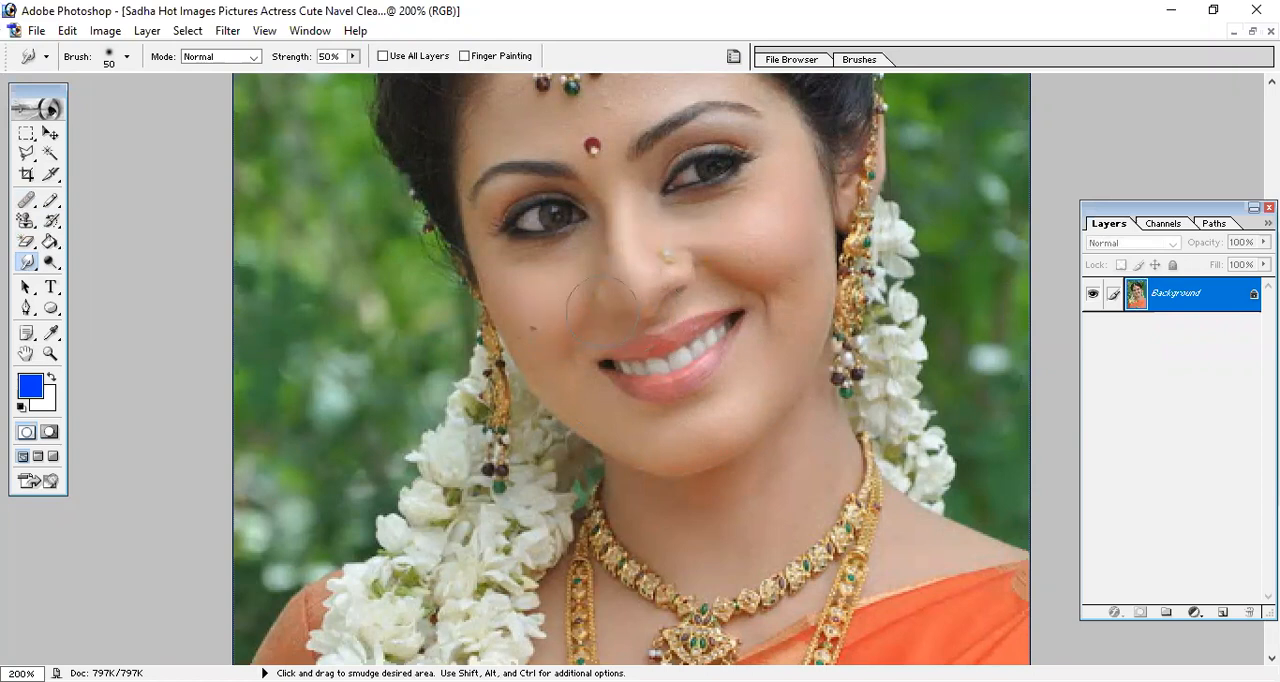
pyautogui.moveTo(723, 269); pyautogui.dragTo(694, 278)
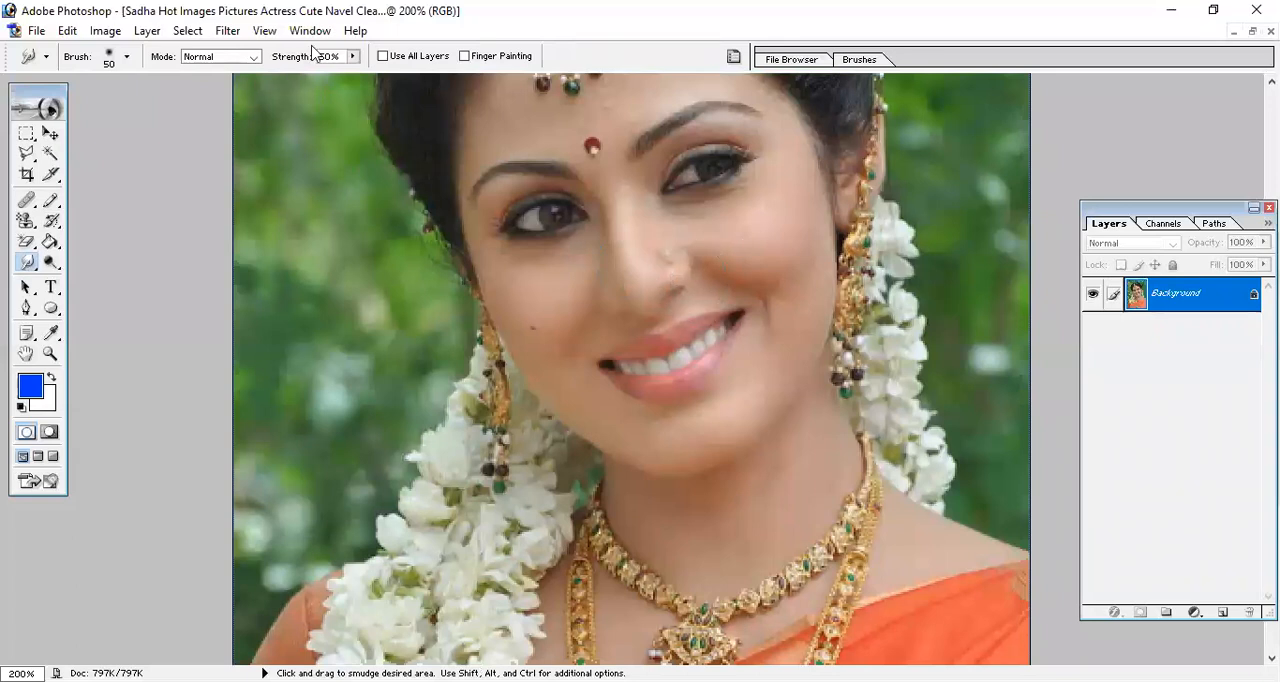
# Raise the Smudge strength to 100% and smudge the nose stud, the cheek and the inner corners of both eyes.
pyautogui.moveTo(355, 60); pyautogui.dragTo(404, 76)
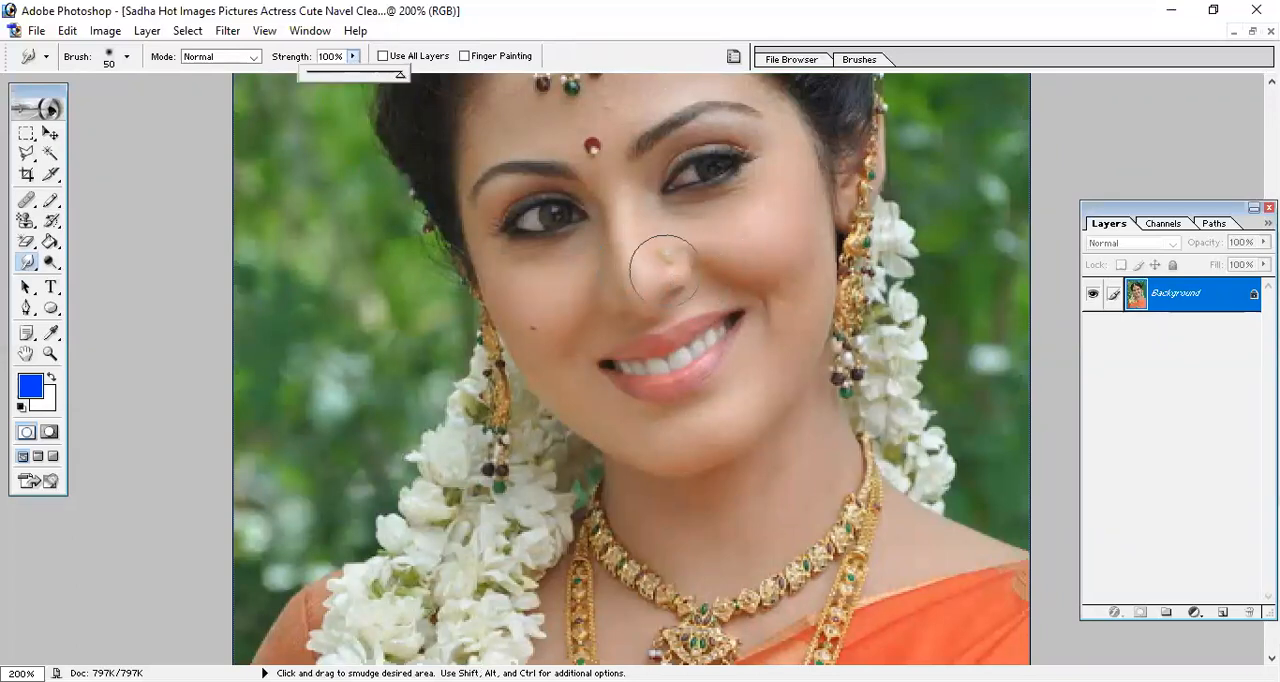
pyautogui.moveTo(663, 265)
pyautogui.mouseDown()
pyautogui.moveTo(620, 289)
pyautogui.moveTo(572, 296)
pyautogui.mouseUp()
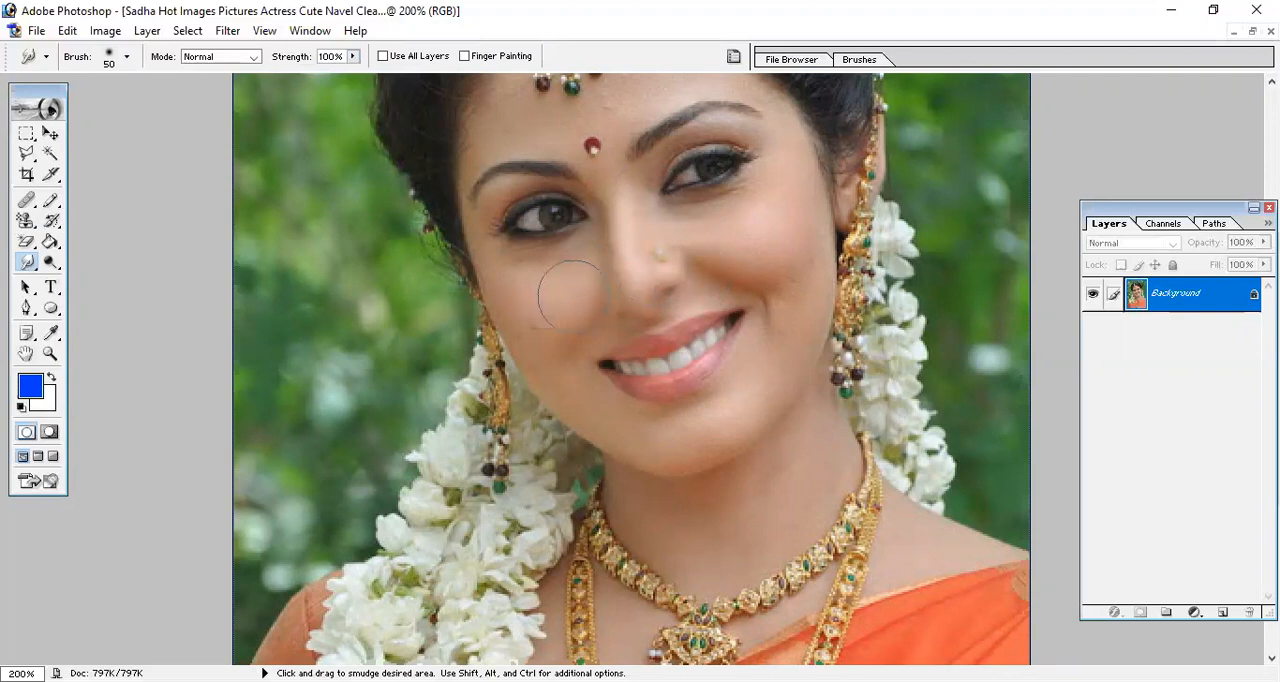
pyautogui.moveTo(573, 218); pyautogui.dragTo(587, 221)
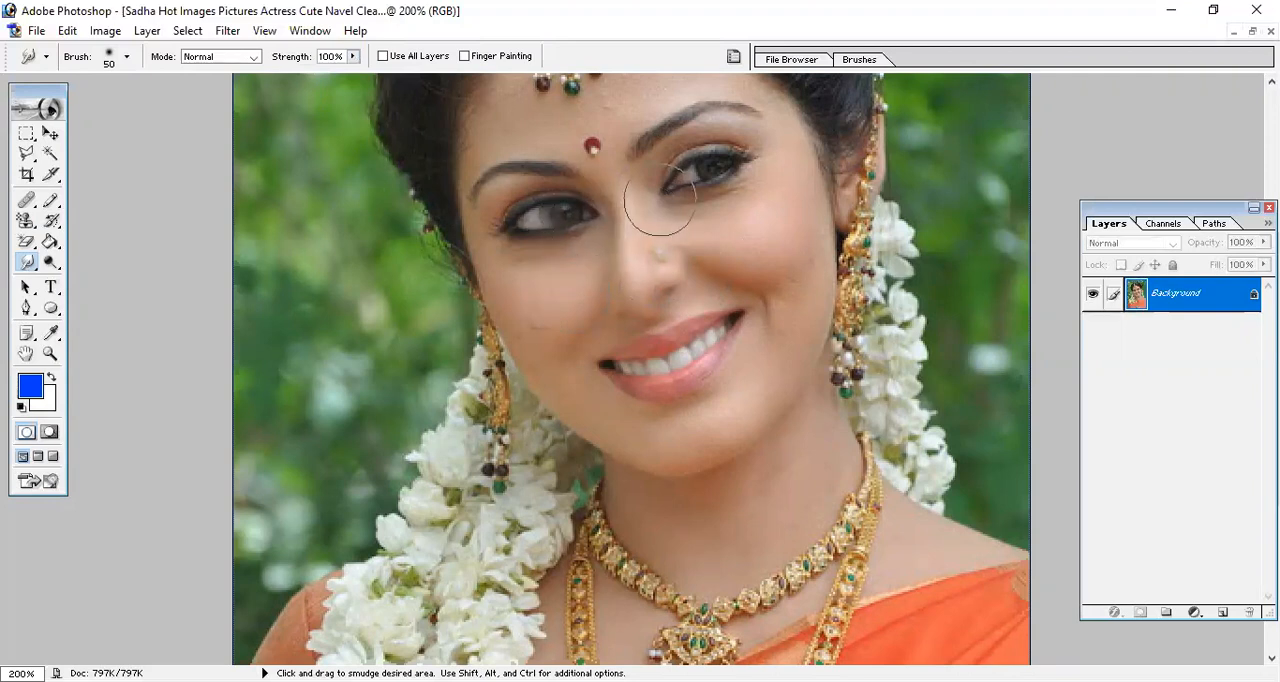
pyautogui.moveTo(659, 202); pyautogui.dragTo(648, 210)
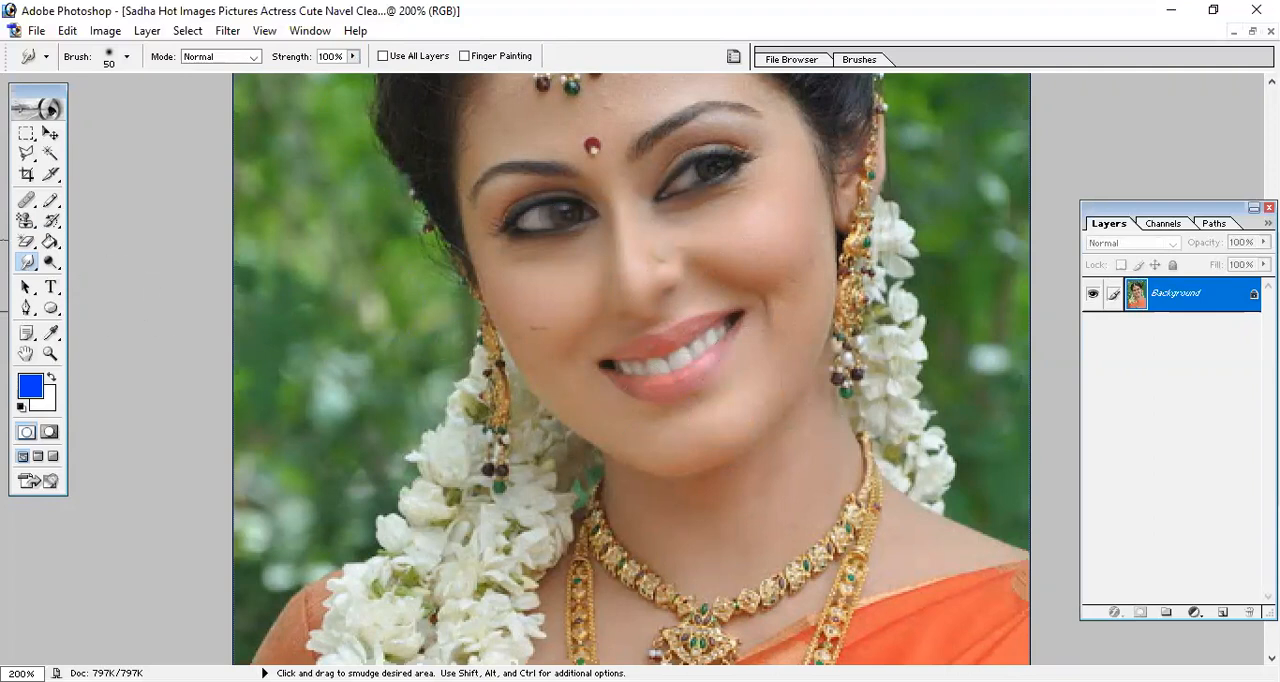
# Restore the smudged eyes, nose and cheek in the Sadha photo with the 1200 px History Brush.
pyautogui.click(53, 220)
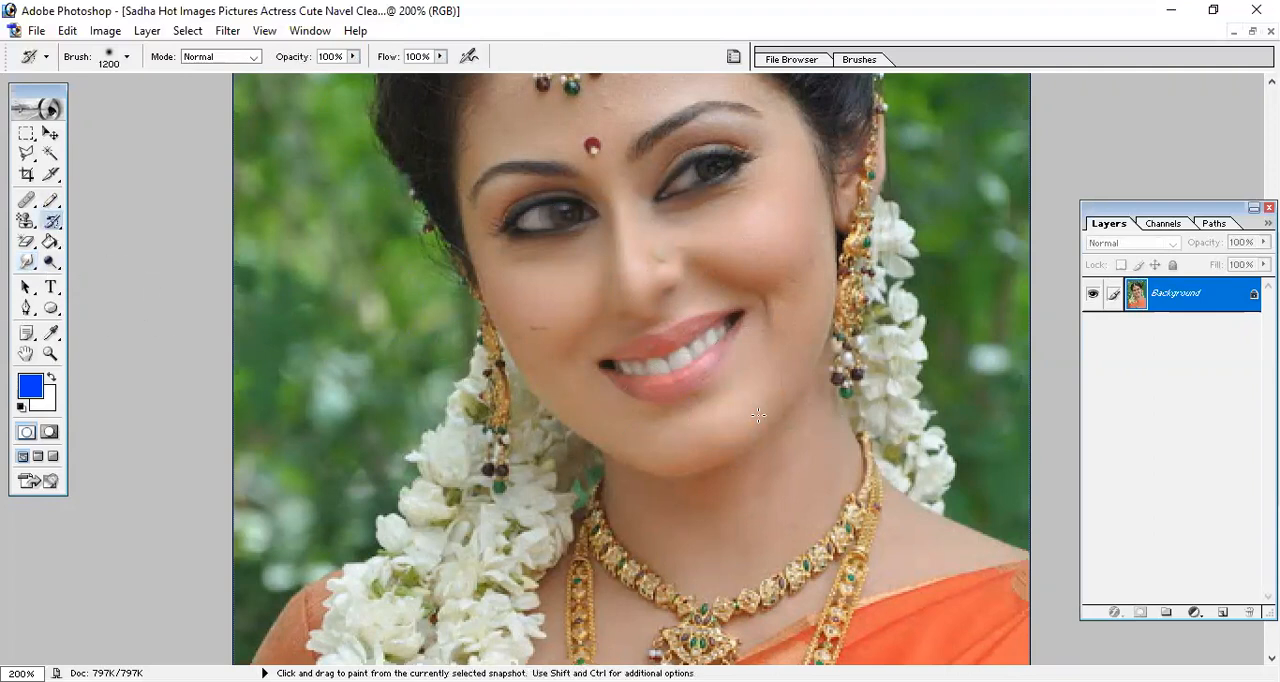
pyautogui.moveTo(660, 258); pyautogui.dragTo(563, 305)
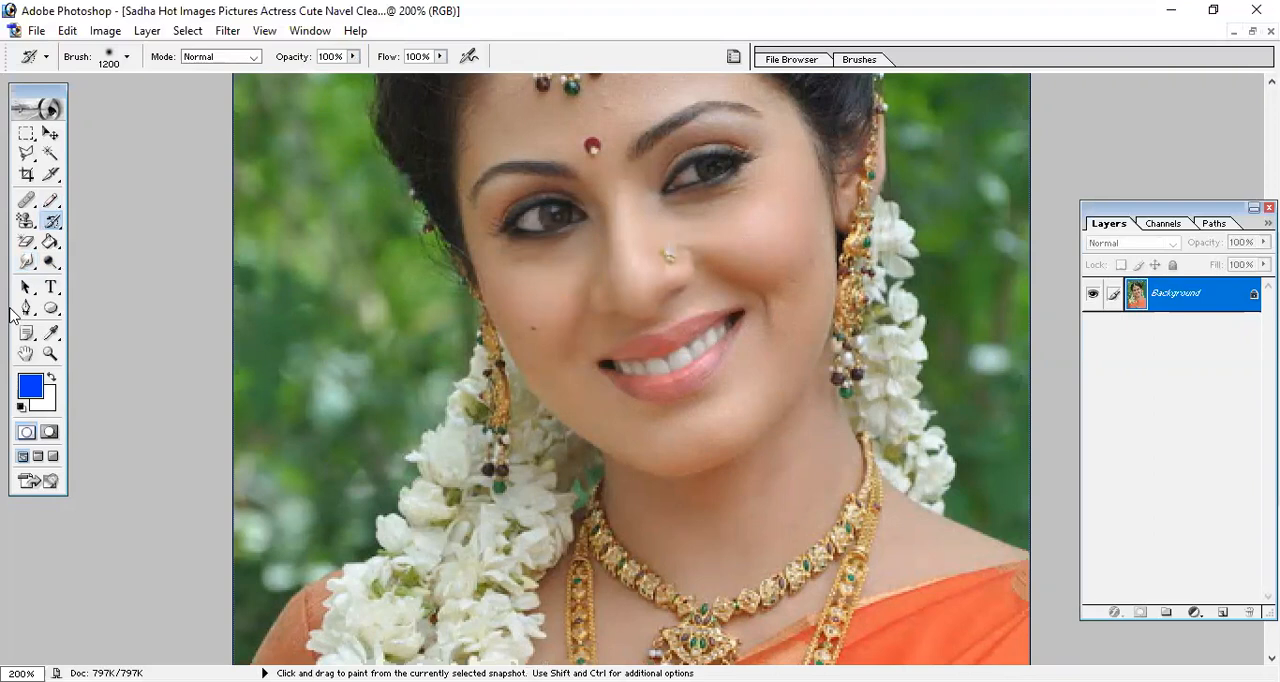
# Choose the Dodge tool and return the maximized Sadha photo to a floating window.
pyautogui.moveTo(51, 264); pyautogui.dragTo(118, 280)
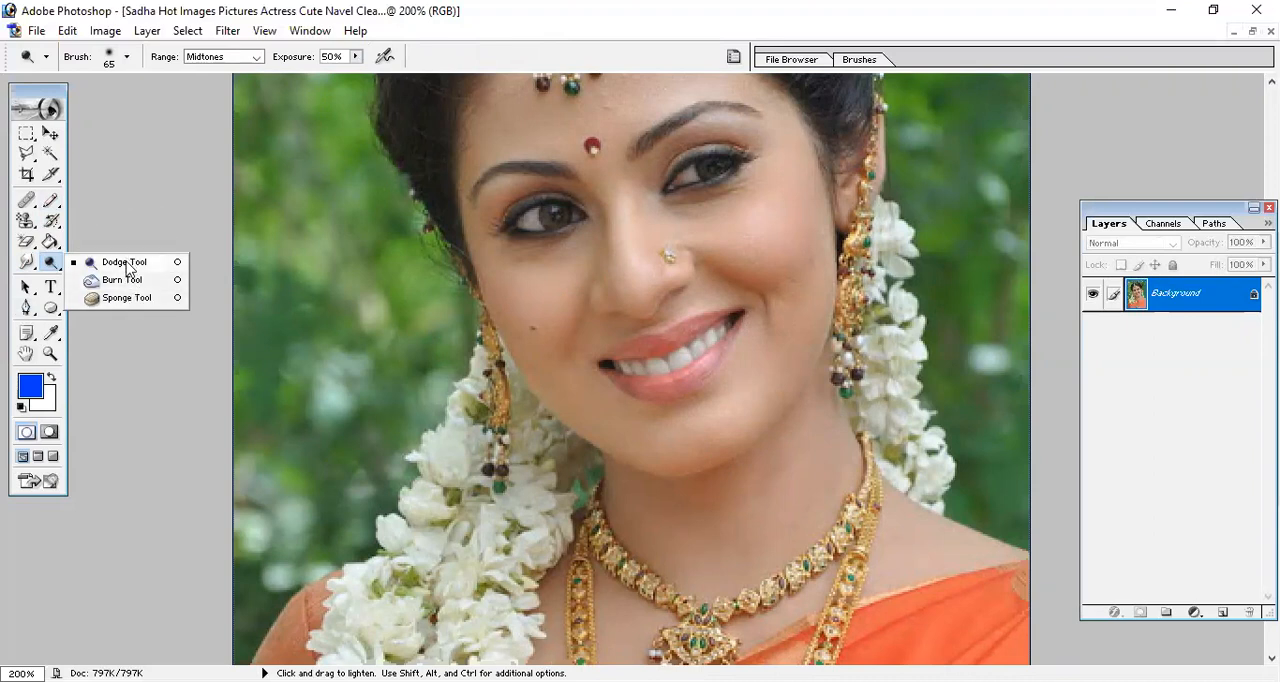
pyautogui.click(124, 264)
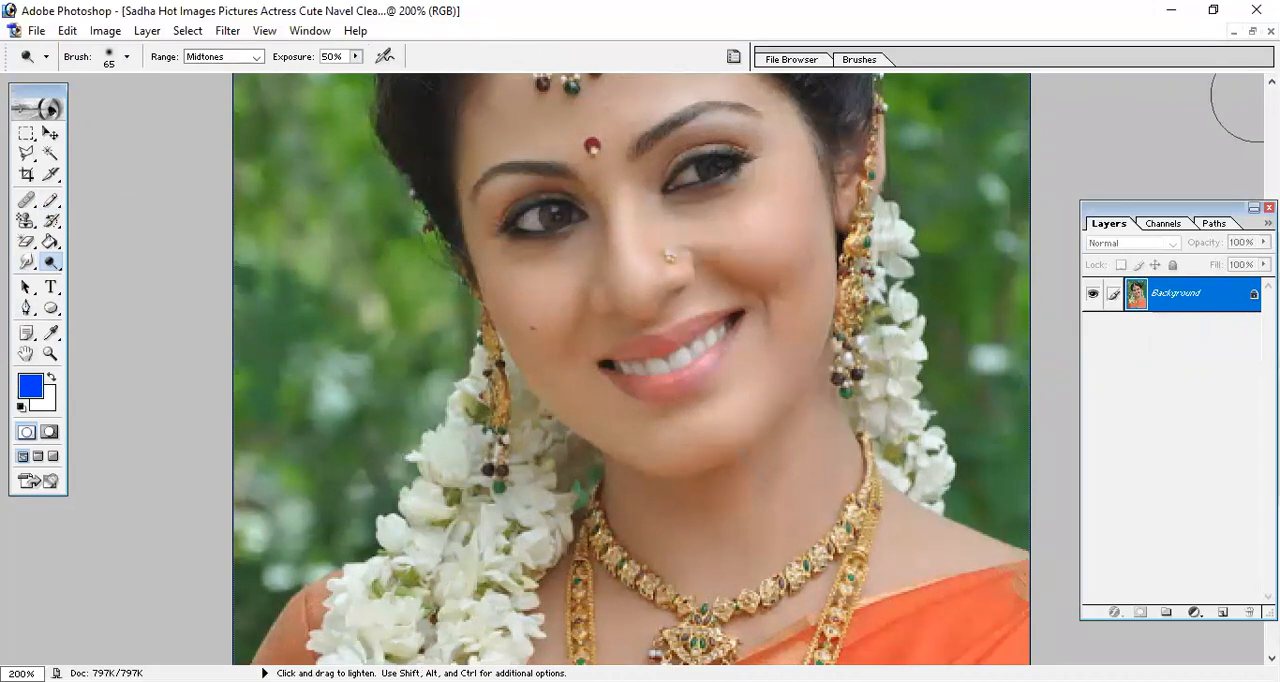
pyautogui.click(1253, 32)
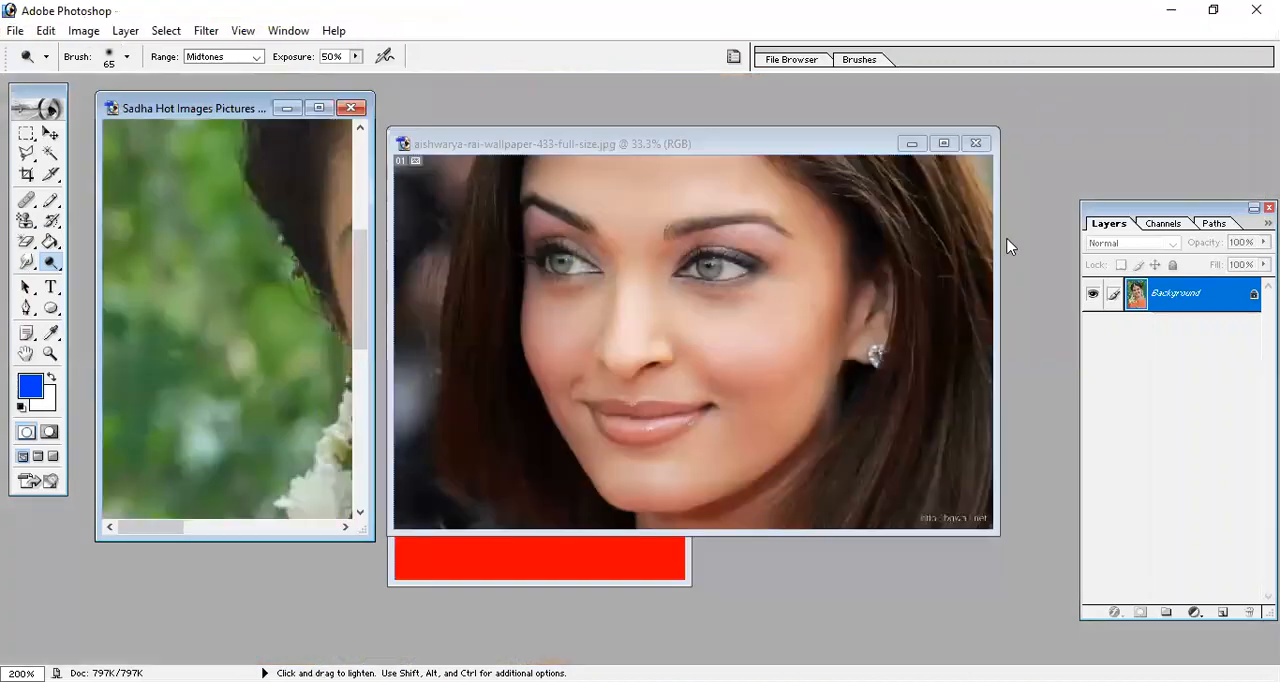
# Open the photo 07_02_2016_3_46_59Anasuya Smile Images from the Heroine folder.
pyautogui.doubleClick(1027, 298)
pyautogui.click(604, 318)
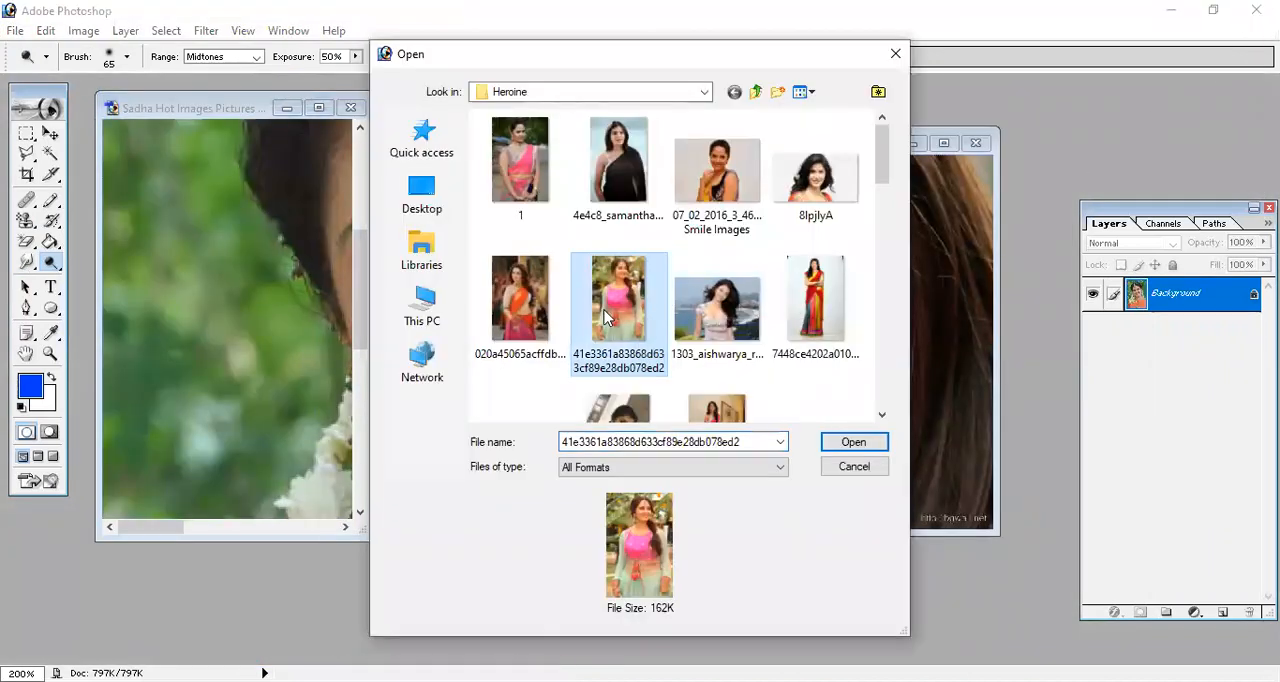
pyautogui.press('Up')
pyautogui.press('Right')
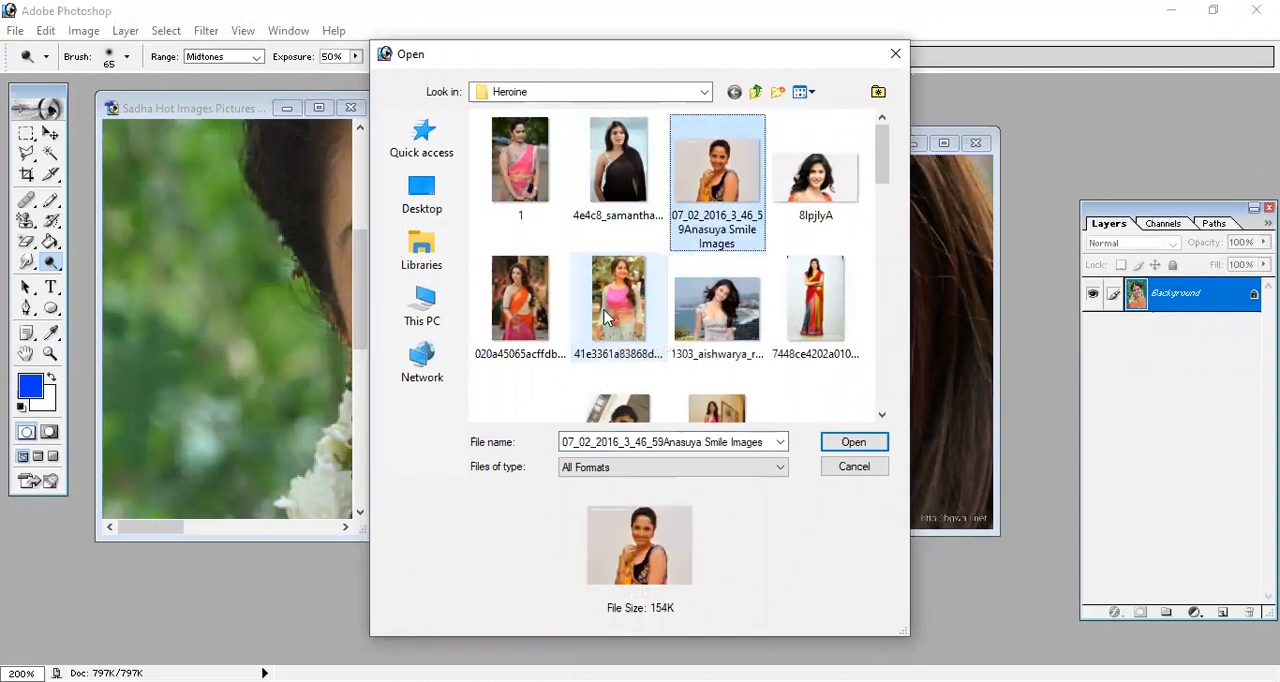
pyautogui.press('Return')
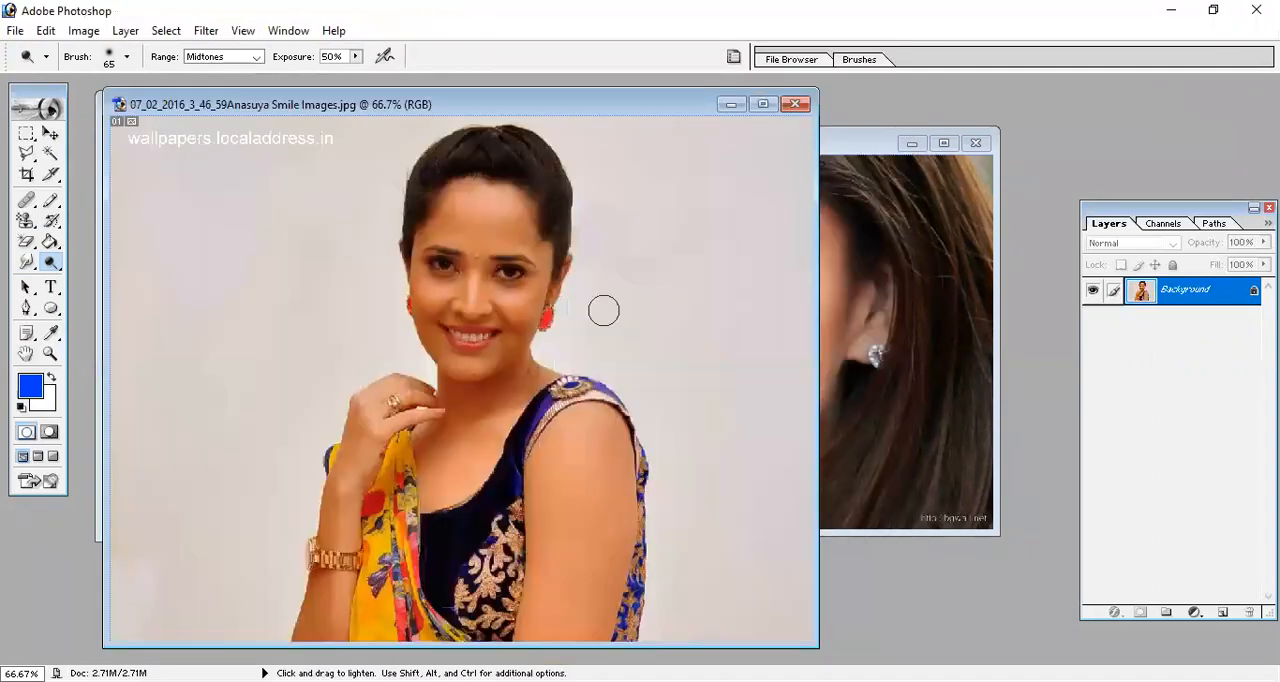
pyautogui.hotkey('ctrl', '+')
pyautogui.hotkey('ctrl', '+')
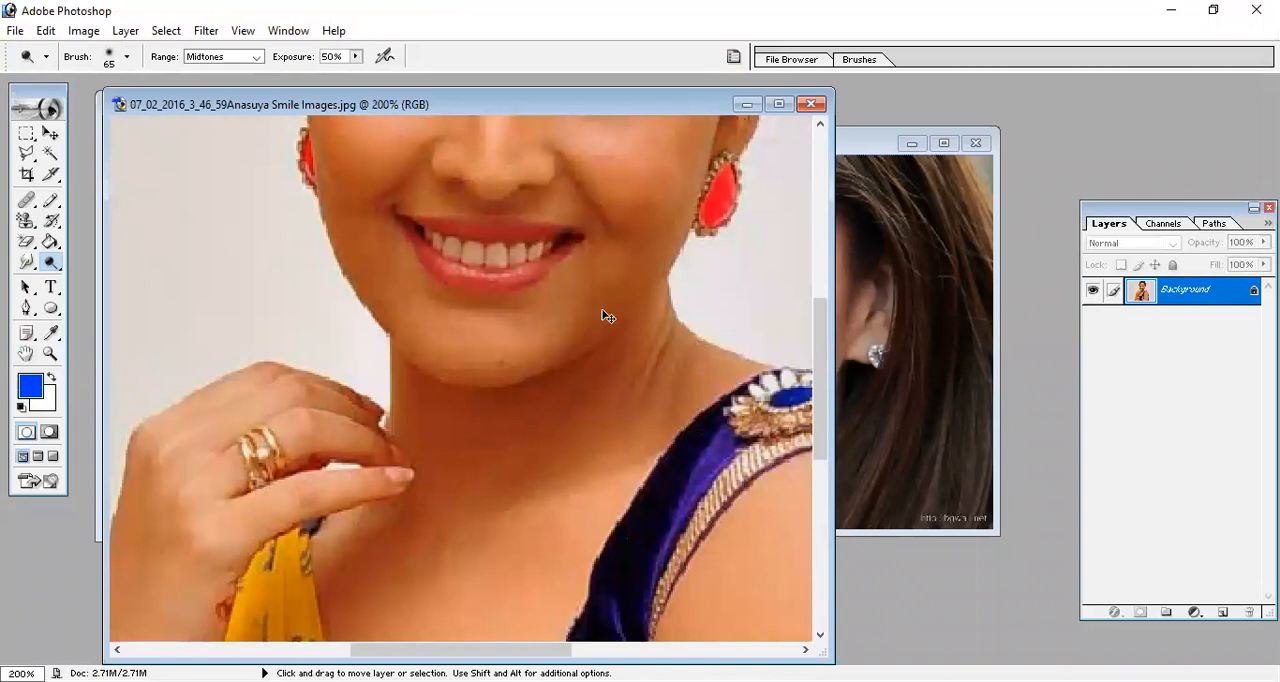
pyautogui.hotkey('ctrl', '-')
# Open the photo 20131219_154543 from the Heroine folder and maximize its window.
pyautogui.doubleClick(1061, 171)
pyautogui.click(519, 317)
pyautogui.press('Down')
pyautogui.press('Down')
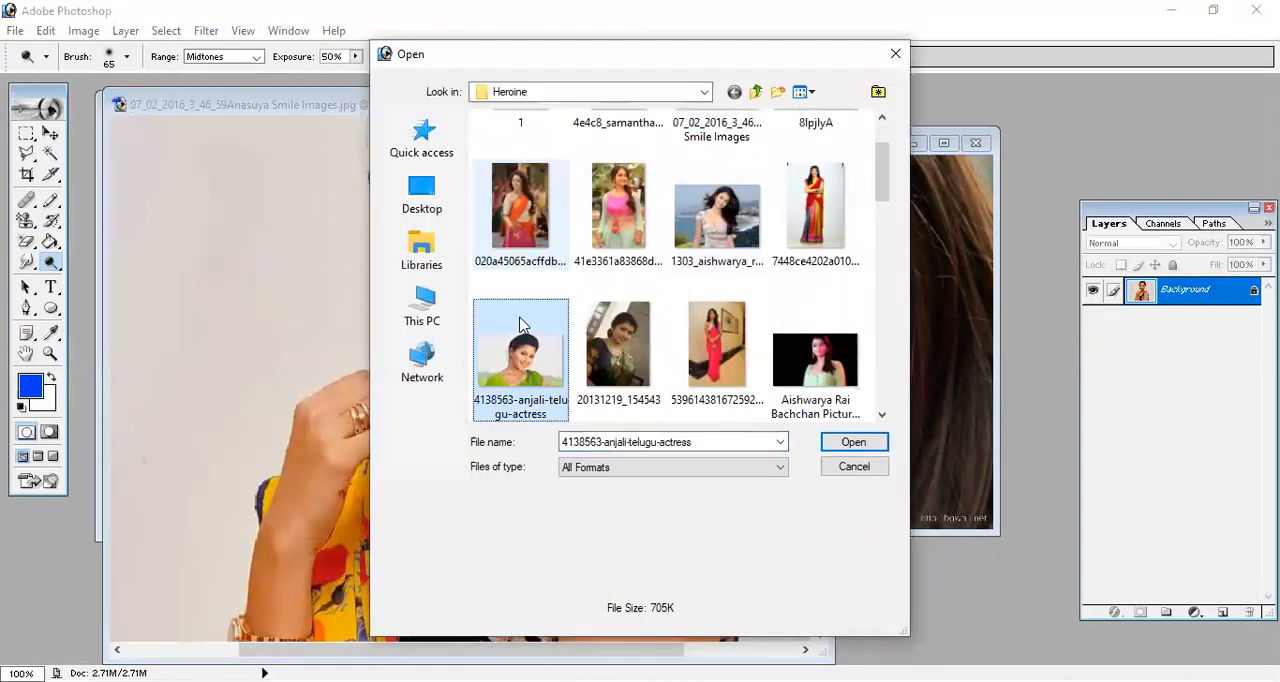
pyautogui.press('Right')
pyautogui.press('Up')
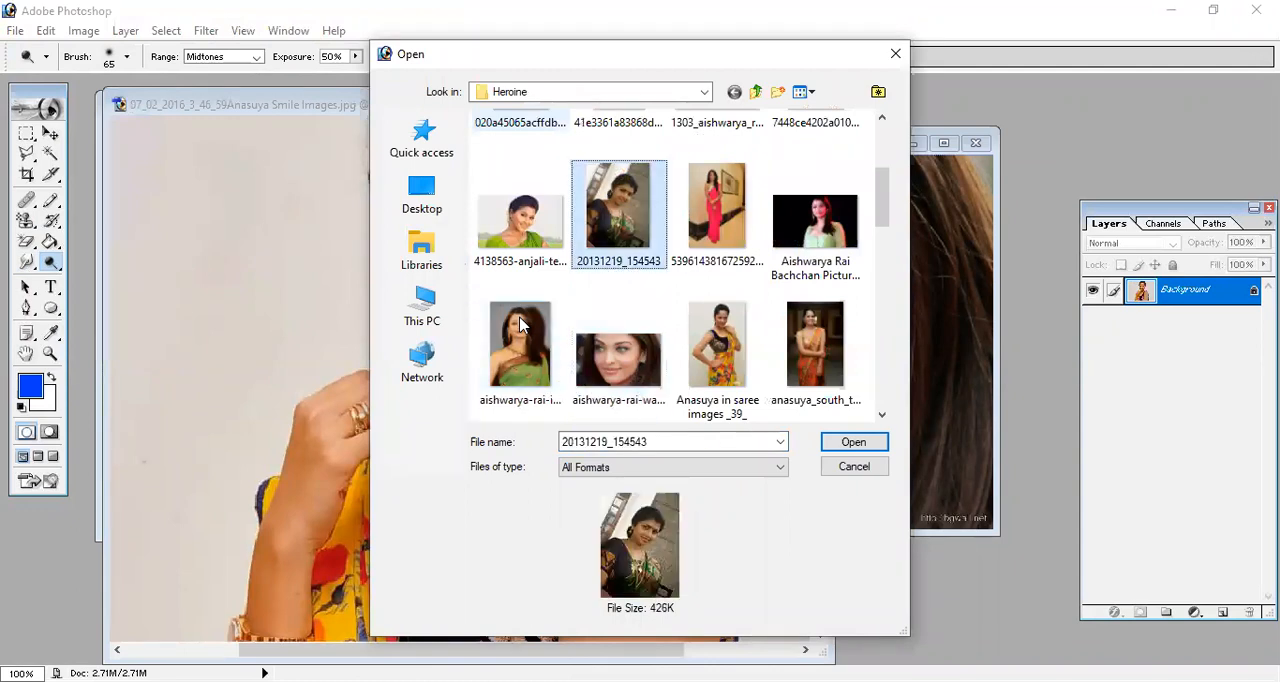
pyautogui.press('Return')
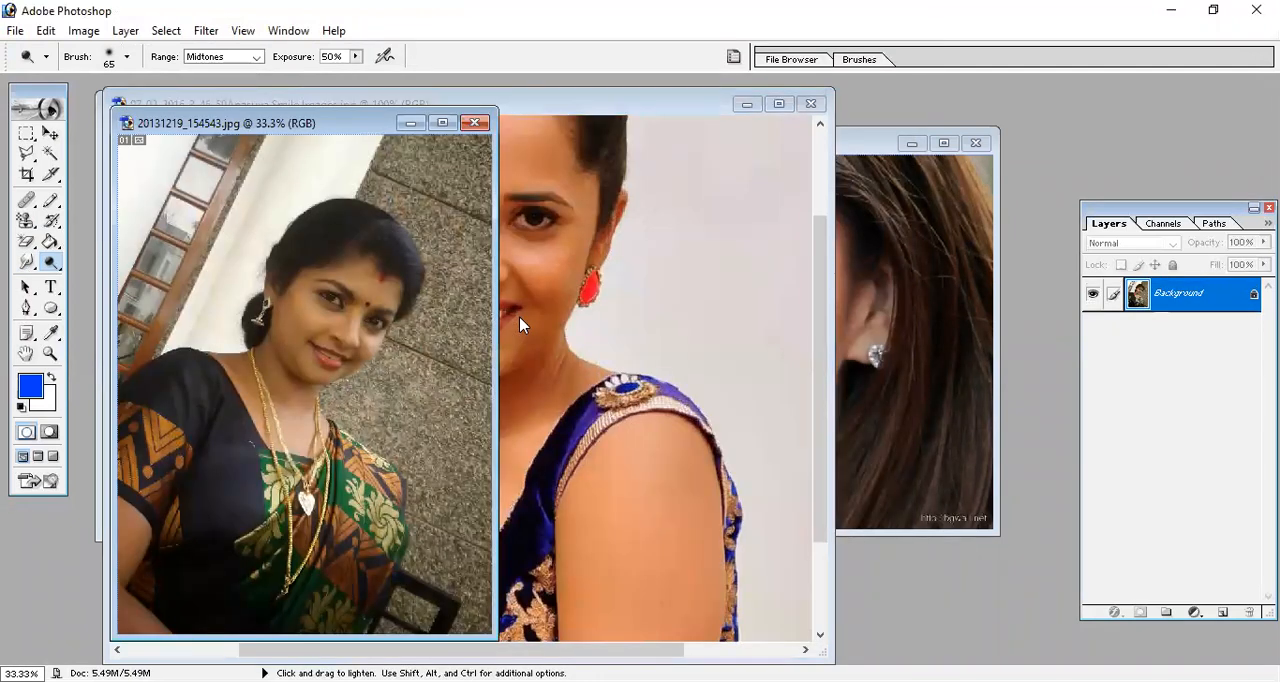
pyautogui.hotkey('ctrl', '+')
# Try the Dodge tool with the Shadows range at 50% exposure around one eye and cheek, and undo the strokes.
pyautogui.hotkey('ctrl', '+')
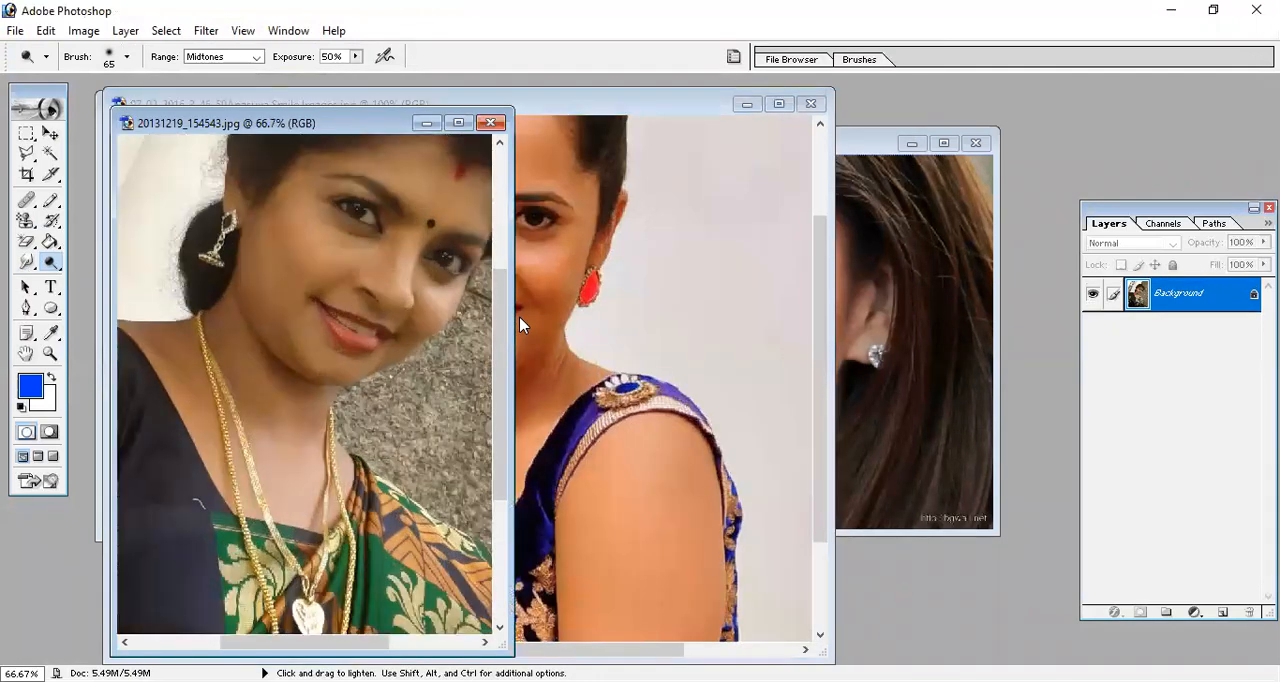
pyautogui.click(460, 123)
pyautogui.hotkey('ctrl', '+')
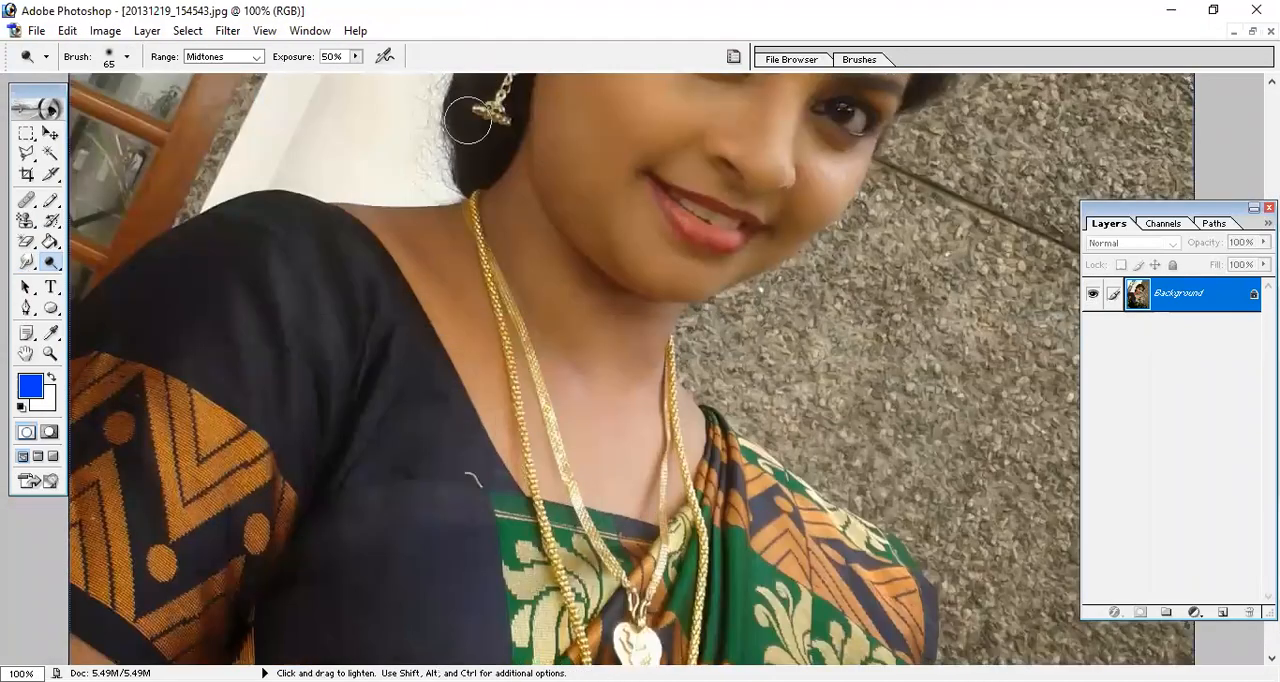
pyautogui.moveTo(830, 240); pyautogui.dragTo(828, 440)
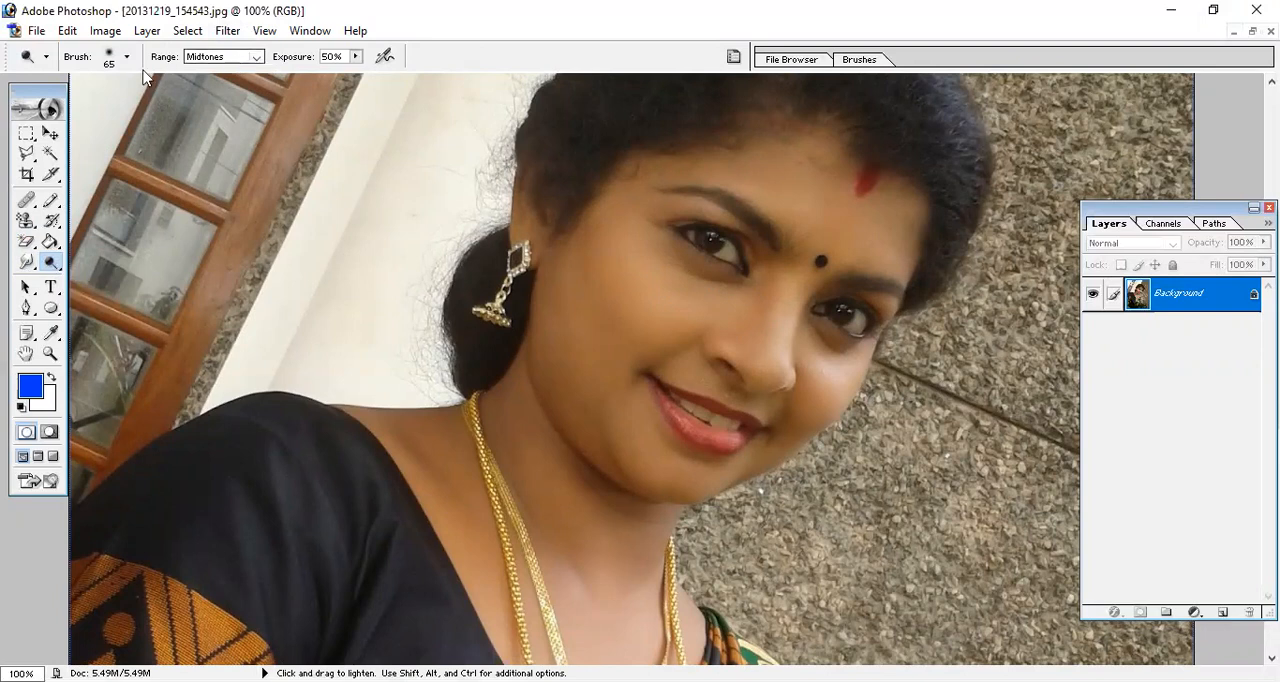
pyautogui.click(258, 60)
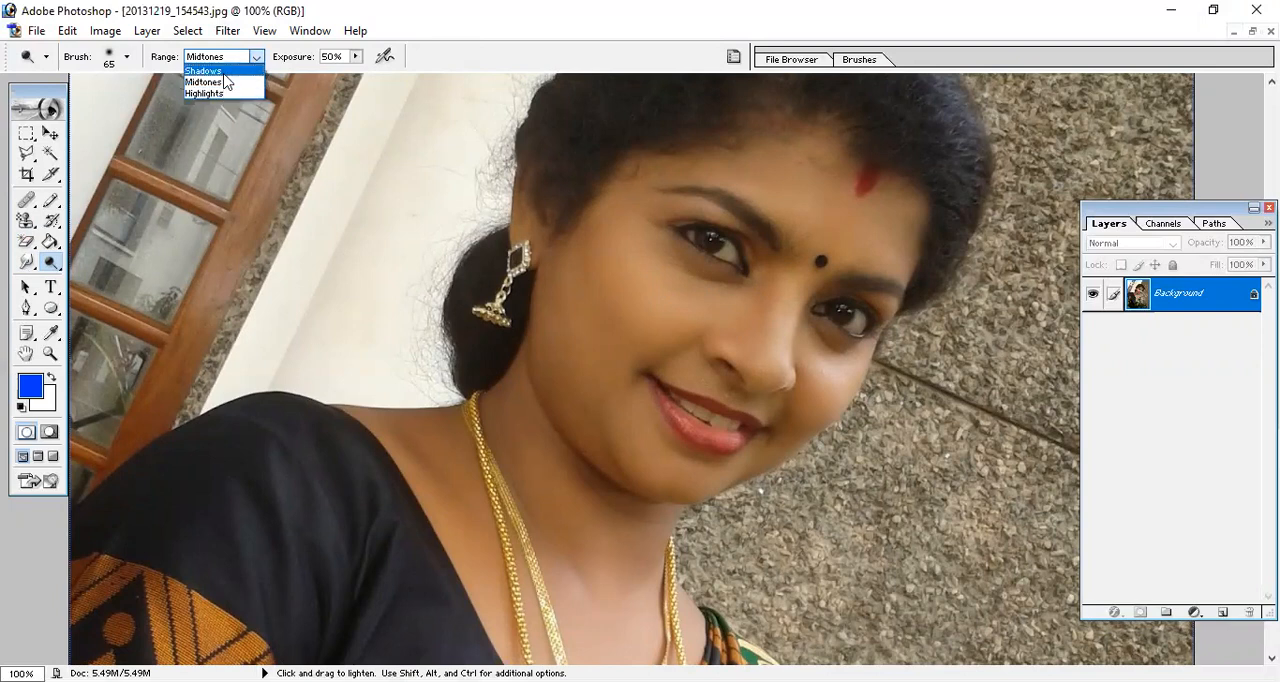
pyautogui.click(224, 72)
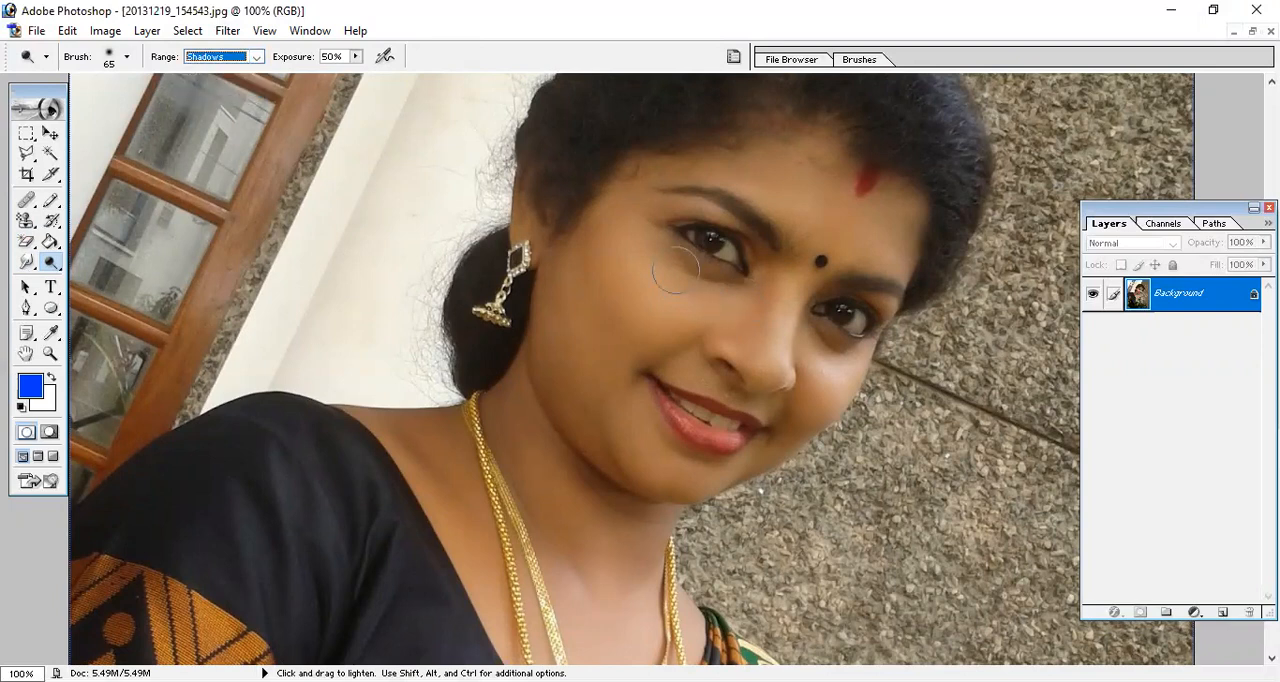
pyautogui.moveTo(715, 281)
pyautogui.mouseDown()
pyautogui.moveTo(668, 251)
pyautogui.moveTo(709, 290)
pyautogui.moveTo(741, 285)
pyautogui.moveTo(681, 282)
pyautogui.moveTo(656, 230)
pyautogui.moveTo(660, 252)
pyautogui.moveTo(719, 292)
pyautogui.moveTo(750, 279)
pyautogui.moveTo(731, 293)
pyautogui.moveTo(678, 275)
pyautogui.moveTo(643, 238)
pyautogui.moveTo(651, 213)
pyautogui.moveTo(715, 210)
pyautogui.moveTo(764, 250)
pyautogui.moveTo(750, 293)
pyautogui.moveTo(664, 256)
pyautogui.moveTo(700, 205)
pyautogui.mouseUp()
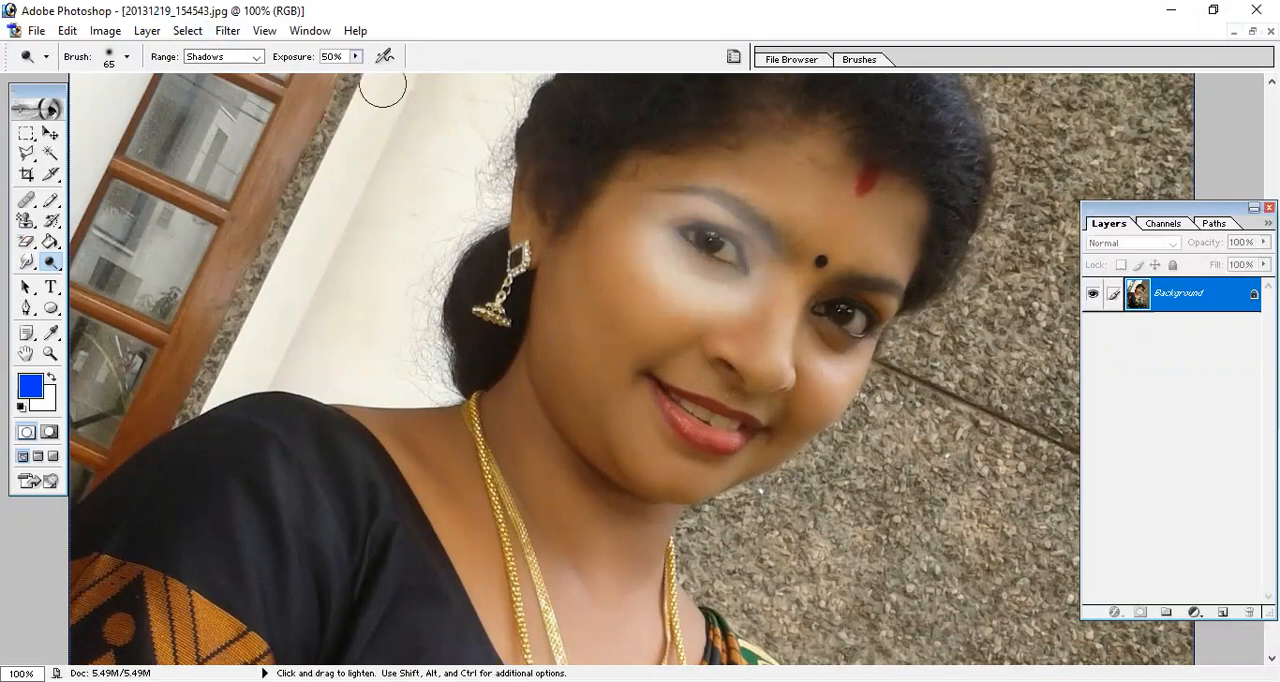
pyautogui.press('ctrl')
pyautogui.hotkey('ctrl', 'z')
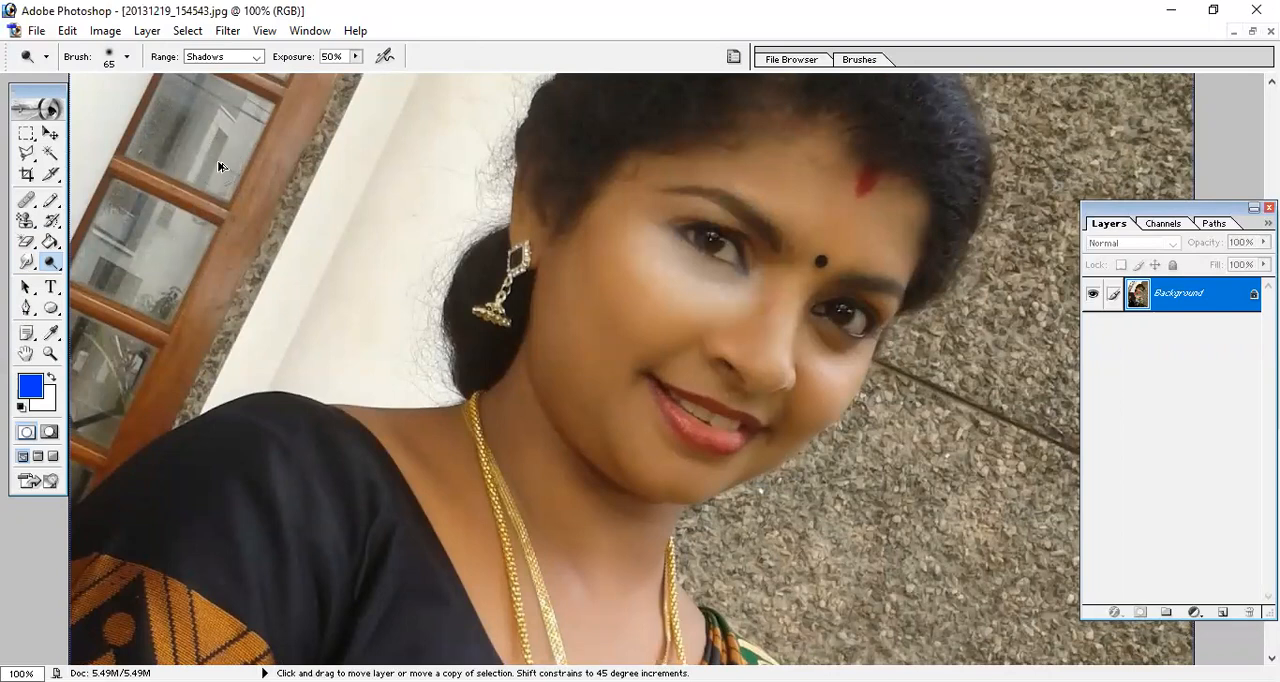
pyautogui.hotkey('ctrl', 'alt', 'z')
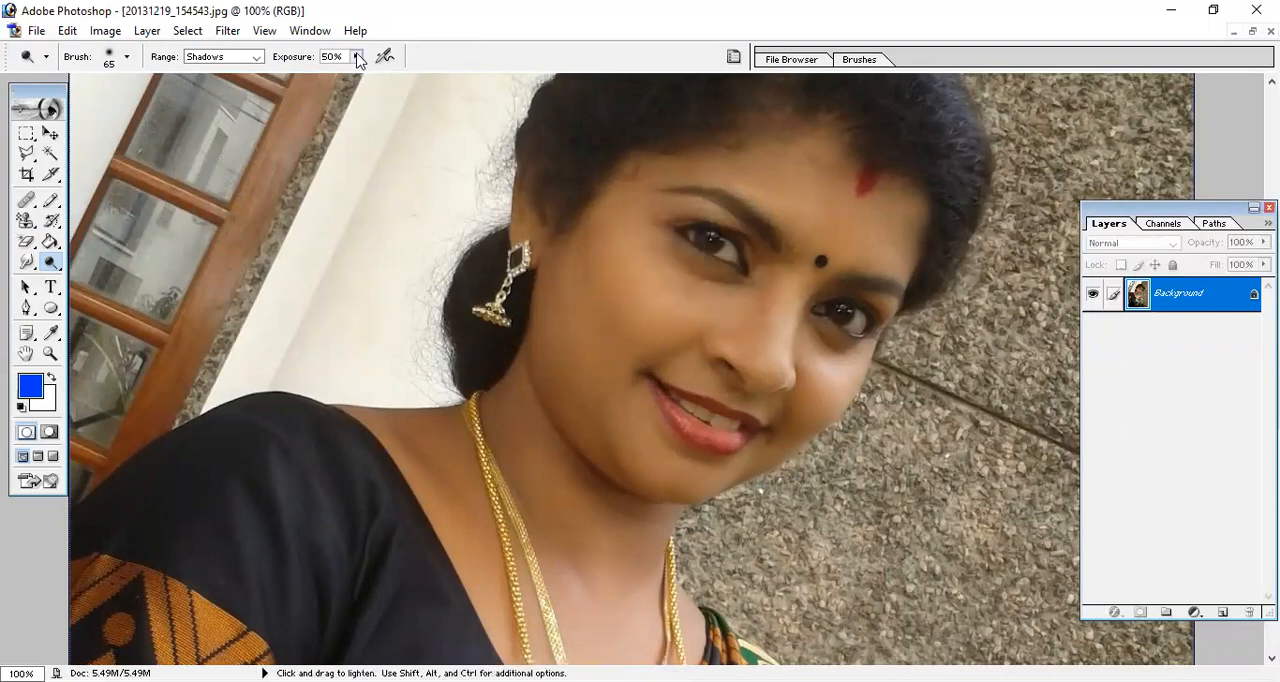
# Lower the Dodge exposure to 24%, lighten shadows under the eye and on the cheeks, and undo the strokes.
pyautogui.moveTo(358, 60); pyautogui.dragTo(332, 74)
pyautogui.moveTo(735, 292)
pyautogui.mouseDown()
pyautogui.moveTo(648, 238)
pyautogui.moveTo(716, 282)
pyautogui.mouseUp()
pyautogui.moveTo(851, 354)
pyautogui.mouseDown()
pyautogui.moveTo(817, 331)
pyautogui.moveTo(858, 360)
pyautogui.moveTo(845, 378)
pyautogui.moveTo(823, 375)
pyautogui.moveTo(852, 383)
pyautogui.moveTo(770, 448)
pyautogui.moveTo(668, 488)
pyautogui.moveTo(580, 385)
pyautogui.moveTo(559, 309)
pyautogui.moveTo(617, 373)
pyautogui.moveTo(620, 297)
pyautogui.moveTo(642, 348)
pyautogui.mouseUp()
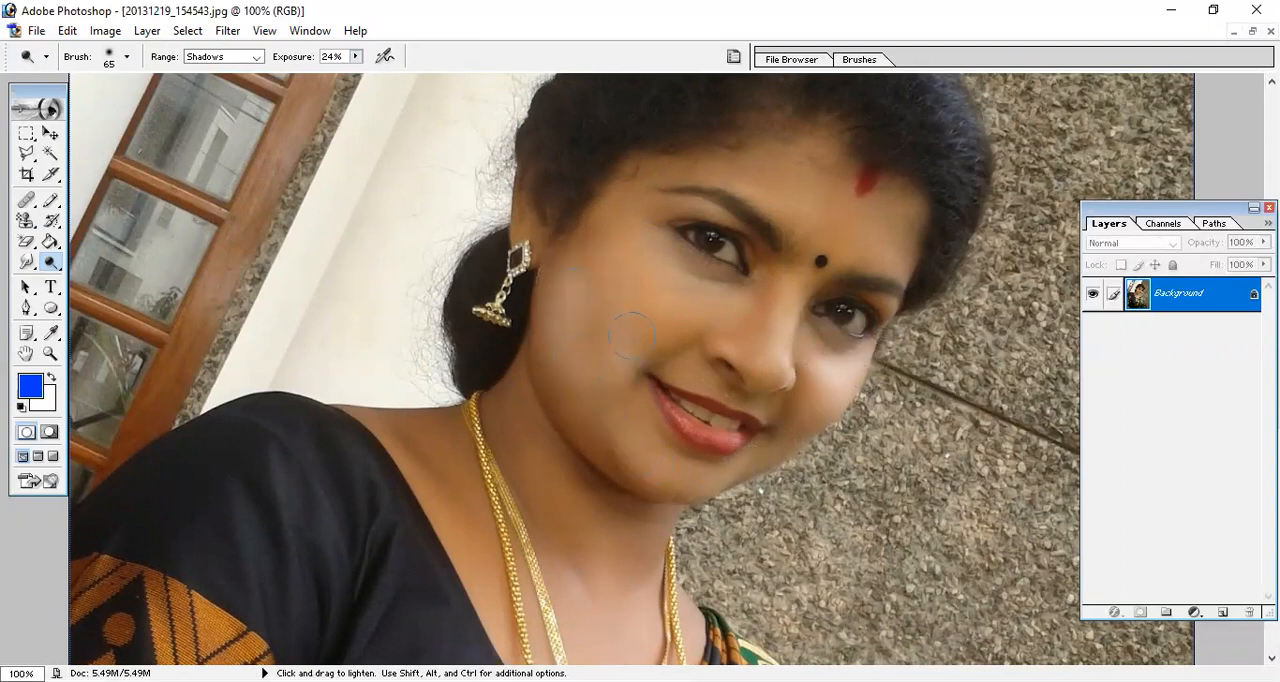
pyautogui.hotkey('ctrl', 'alt', 'z')
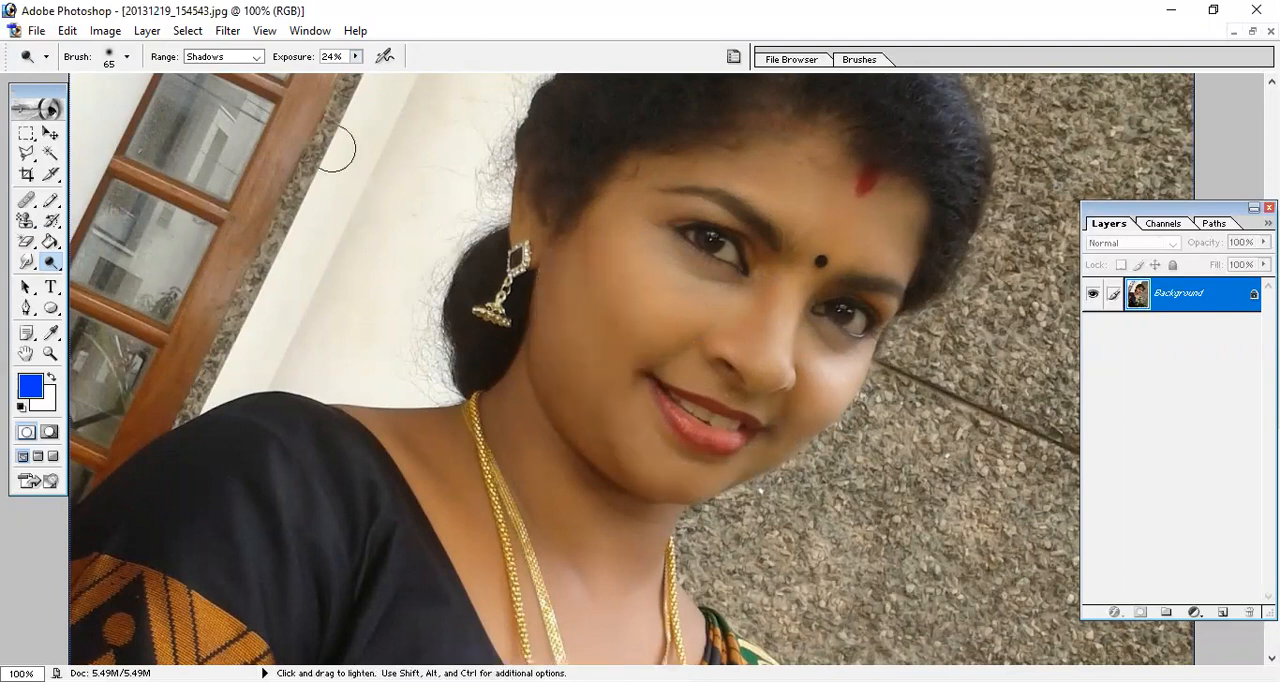
# Try the Dodge tool with the Highlights range at 24% exposure on the cheek, and undo all its strokes.
pyautogui.click(236, 57)
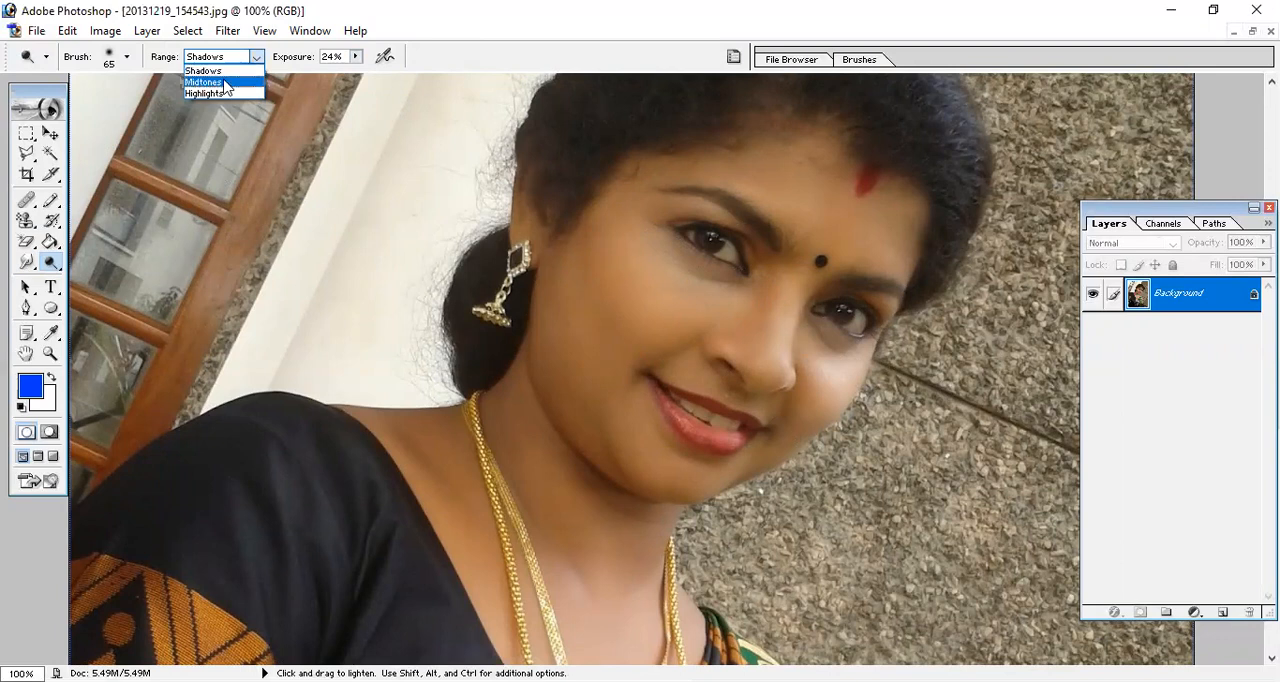
pyautogui.click(222, 93)
pyautogui.moveTo(634, 283)
pyautogui.mouseDown()
pyautogui.moveTo(597, 255)
pyautogui.moveTo(625, 317)
pyautogui.moveTo(624, 280)
pyautogui.moveTo(597, 304)
pyautogui.moveTo(605, 282)
pyautogui.moveTo(577, 300)
pyautogui.moveTo(593, 275)
pyautogui.moveTo(575, 288)
pyautogui.moveTo(601, 271)
pyautogui.moveTo(607, 345)
pyautogui.moveTo(613, 304)
pyautogui.moveTo(602, 342)
pyautogui.moveTo(581, 319)
pyautogui.moveTo(573, 342)
pyautogui.moveTo(550, 321)
pyautogui.moveTo(617, 301)
pyautogui.moveTo(649, 311)
pyautogui.moveTo(602, 377)
pyautogui.moveTo(663, 307)
pyautogui.moveTo(621, 368)
pyautogui.moveTo(666, 244)
pyautogui.moveTo(610, 317)
pyautogui.moveTo(623, 254)
pyautogui.moveTo(619, 279)
pyautogui.moveTo(614, 225)
pyautogui.moveTo(560, 290)
pyautogui.moveTo(579, 310)
pyautogui.moveTo(566, 364)
pyautogui.moveTo(584, 402)
pyautogui.moveTo(602, 346)
pyautogui.moveTo(612, 427)
pyautogui.mouseUp()
pyautogui.hotkey('ctrl', 'alt', 'z')
pyautogui.hotkey('ctrl', 'alt', 'z')
pyautogui.hotkey('ctrl', 'alt', 'z')
pyautogui.hotkey('ctrl', 'alt', 'z')
pyautogui.hotkey('ctrl', 'alt', 'z')
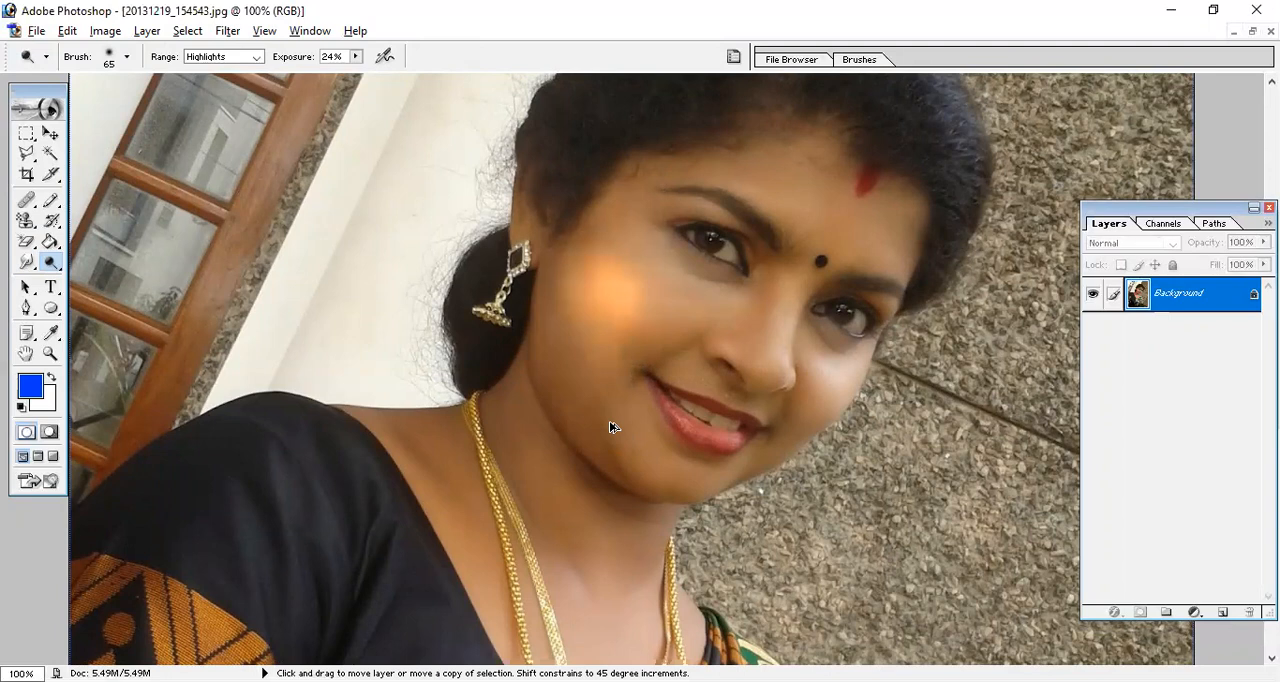
pyautogui.hotkey('ctrl', 'alt', 'z')
pyautogui.hotkey('ctrl', 'alt', 'z')
pyautogui.hotkey('ctrl', 'alt', 'z')
pyautogui.hotkey('ctrl', 'alt', 'z')
pyautogui.hotkey('ctrl', 'alt', 'z')
pyautogui.hotkey('ctrl', 'alt', 'z')
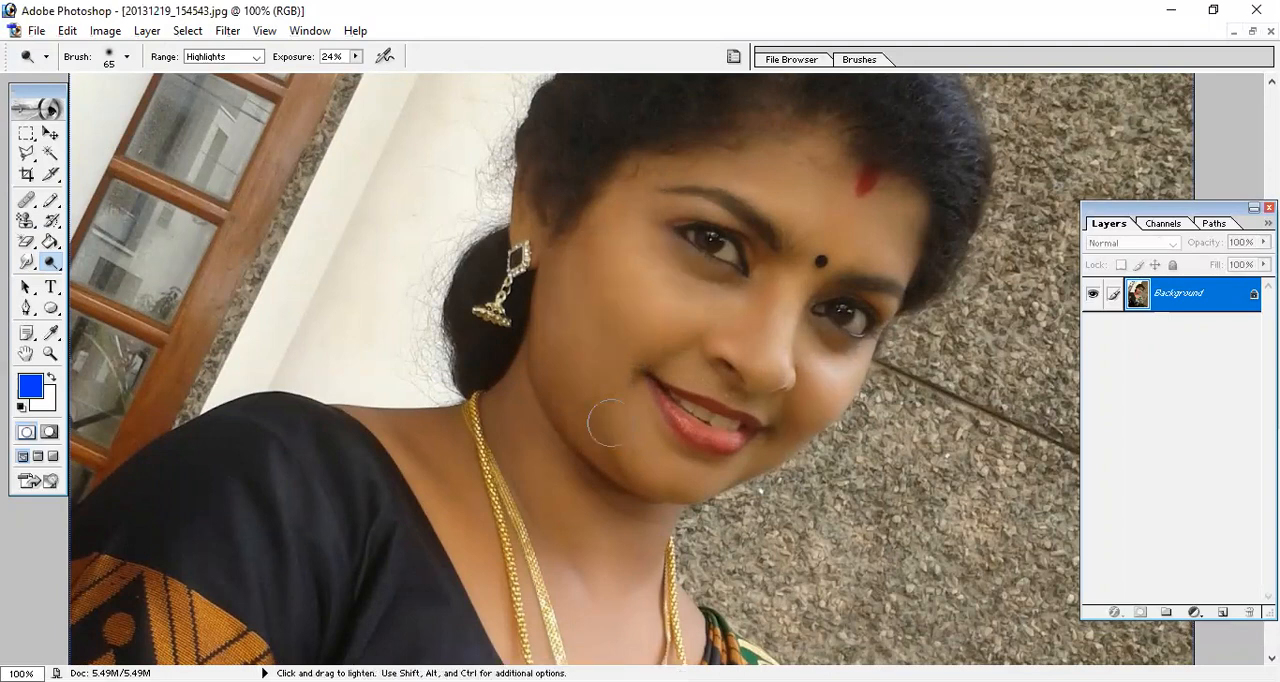
# Set the Dodge range to Midtones and lighten the cheek, temple, jaw and neck at 24% exposure.
pyautogui.click(257, 57)
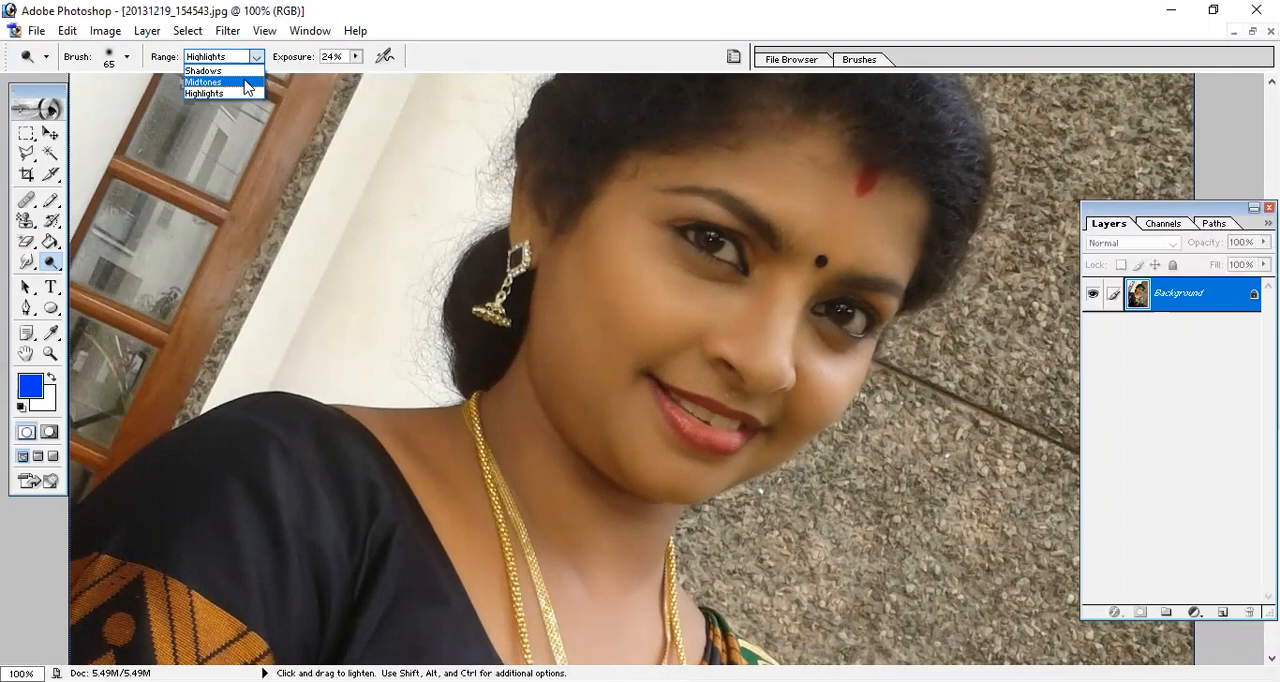
pyautogui.click(248, 82)
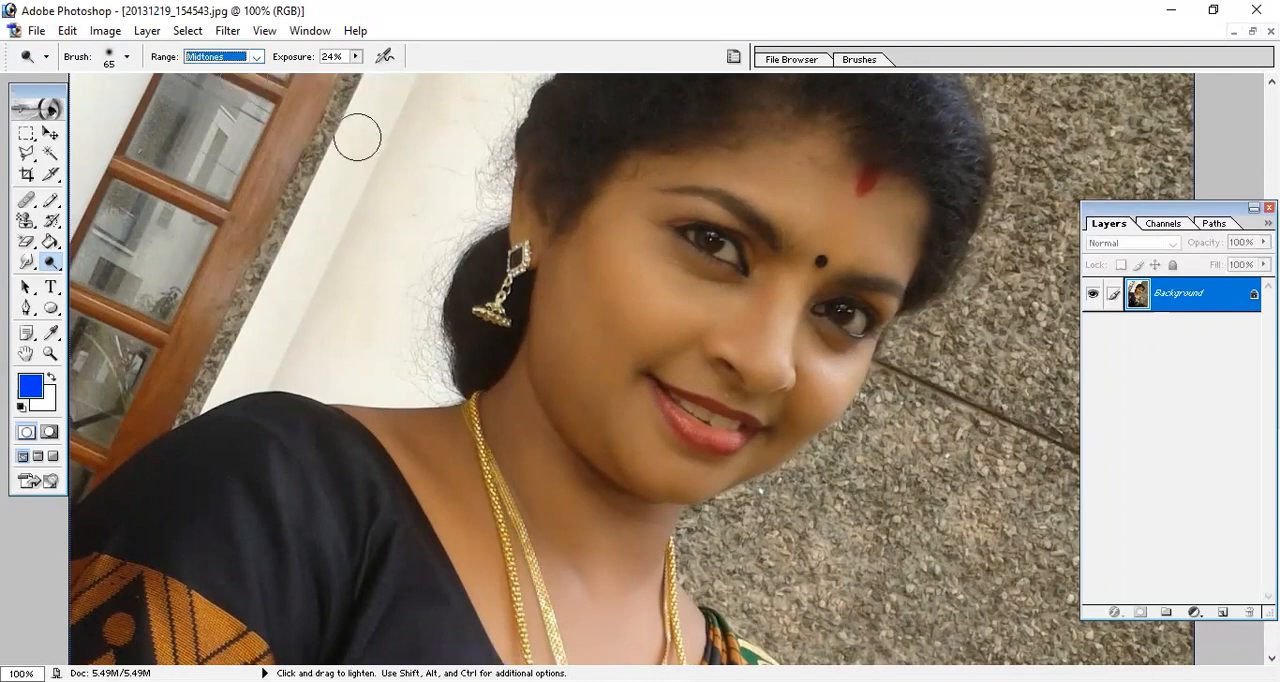
pyautogui.moveTo(628, 307)
pyautogui.mouseDown()
pyautogui.moveTo(588, 326)
pyautogui.moveTo(644, 260)
pyautogui.mouseUp()
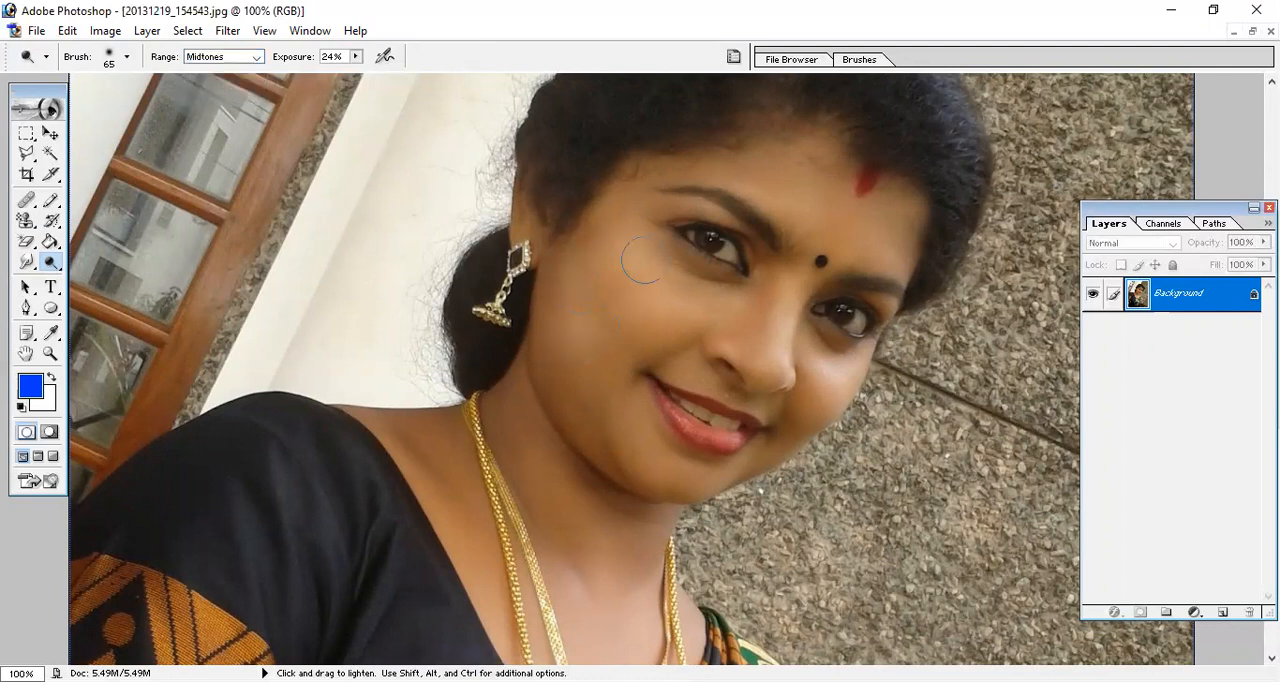
pyautogui.moveTo(567, 350)
pyautogui.mouseDown()
pyautogui.moveTo(576, 268)
pyautogui.moveTo(627, 247)
pyautogui.moveTo(621, 200)
pyautogui.moveTo(582, 246)
pyautogui.moveTo(604, 220)
pyautogui.moveTo(656, 218)
pyautogui.mouseUp()
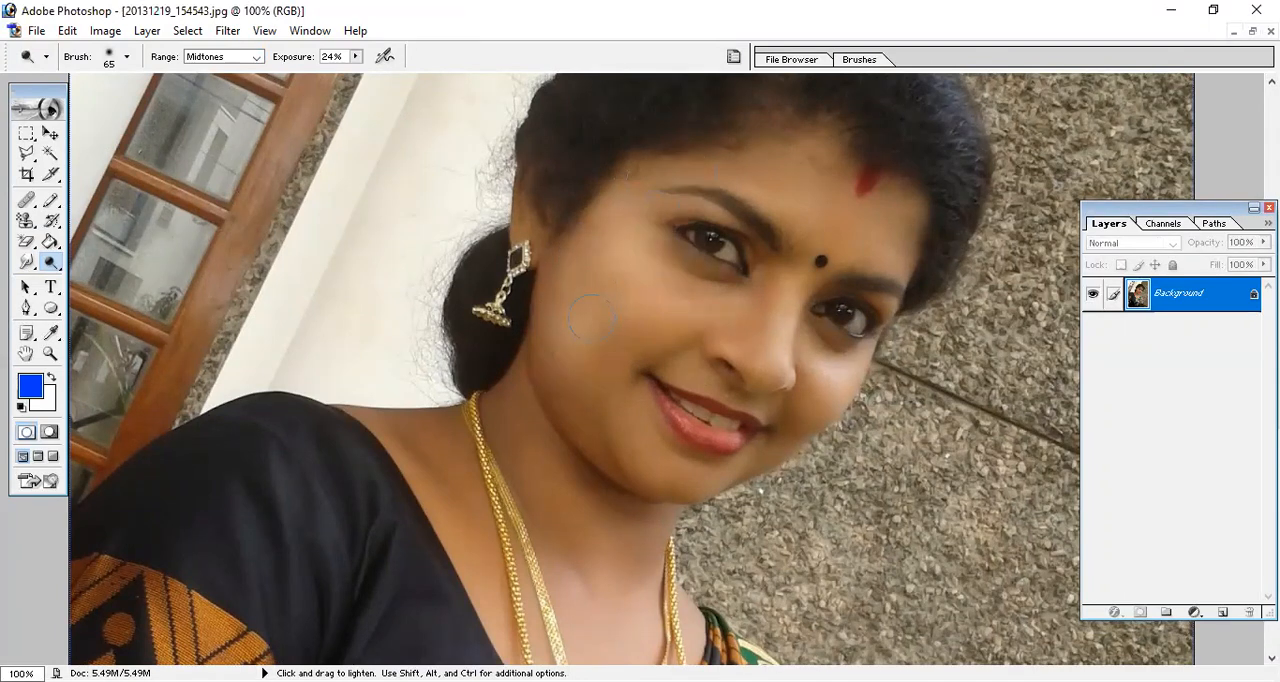
pyautogui.moveTo(669, 304)
pyautogui.mouseDown()
pyautogui.moveTo(549, 383)
pyautogui.moveTo(581, 374)
pyautogui.moveTo(541, 346)
pyautogui.moveTo(638, 491)
pyautogui.moveTo(595, 488)
pyautogui.moveTo(640, 500)
pyautogui.moveTo(571, 465)
pyautogui.moveTo(499, 387)
pyautogui.moveTo(530, 463)
pyautogui.moveTo(491, 432)
pyautogui.moveTo(494, 418)
pyautogui.moveTo(548, 519)
pyautogui.moveTo(591, 561)
pyautogui.moveTo(646, 588)
pyautogui.mouseUp()
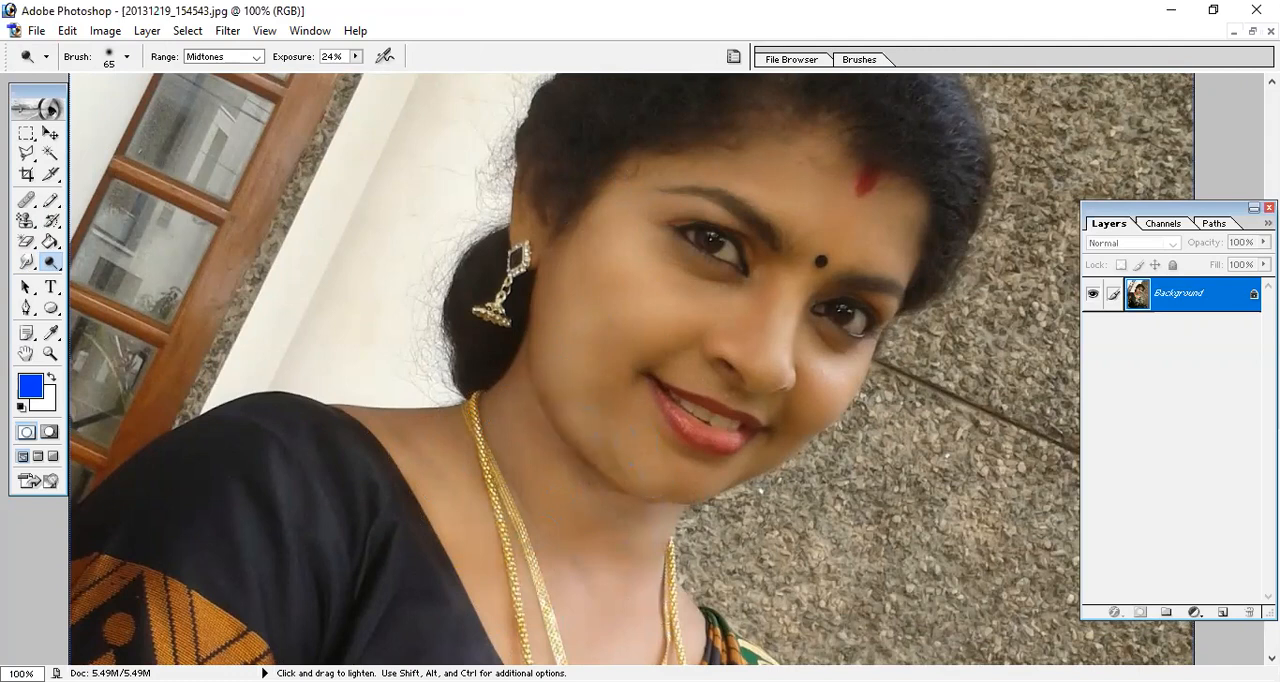
pyautogui.moveTo(588, 408)
pyautogui.mouseDown()
pyautogui.moveTo(630, 438)
pyautogui.moveTo(612, 352)
pyautogui.moveTo(581, 430)
pyautogui.mouseUp()
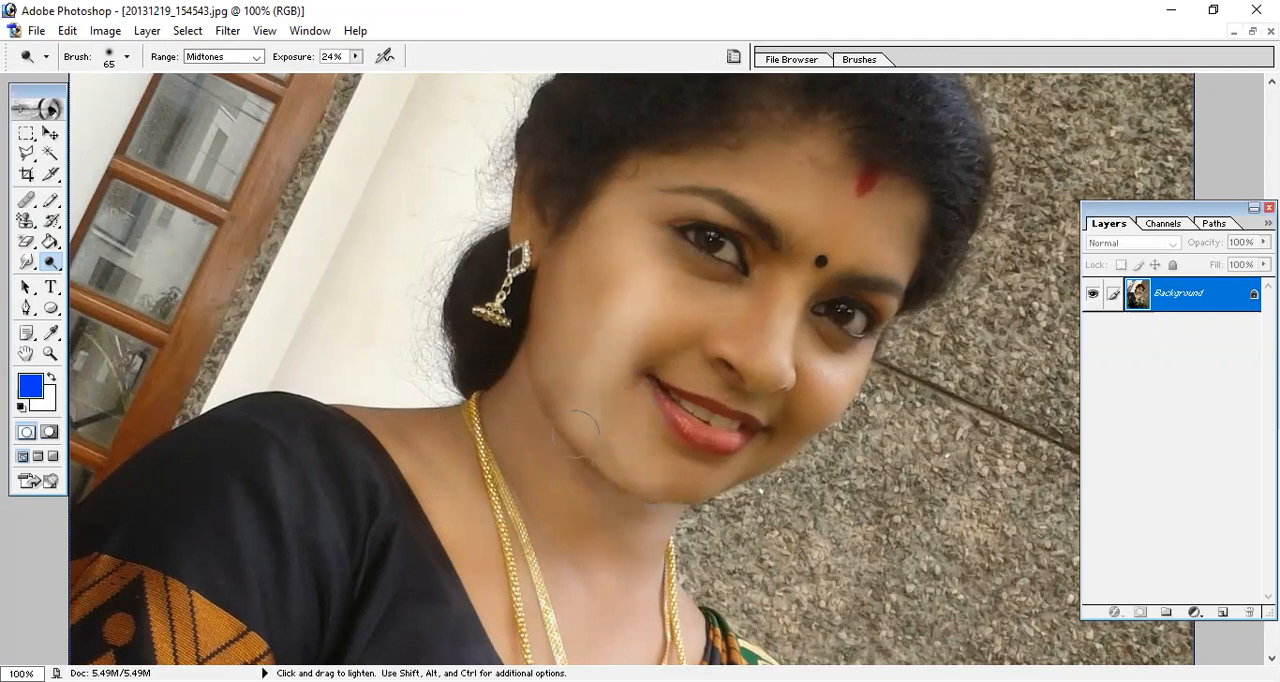
pyautogui.moveTo(601, 377); pyautogui.dragTo(622, 396)
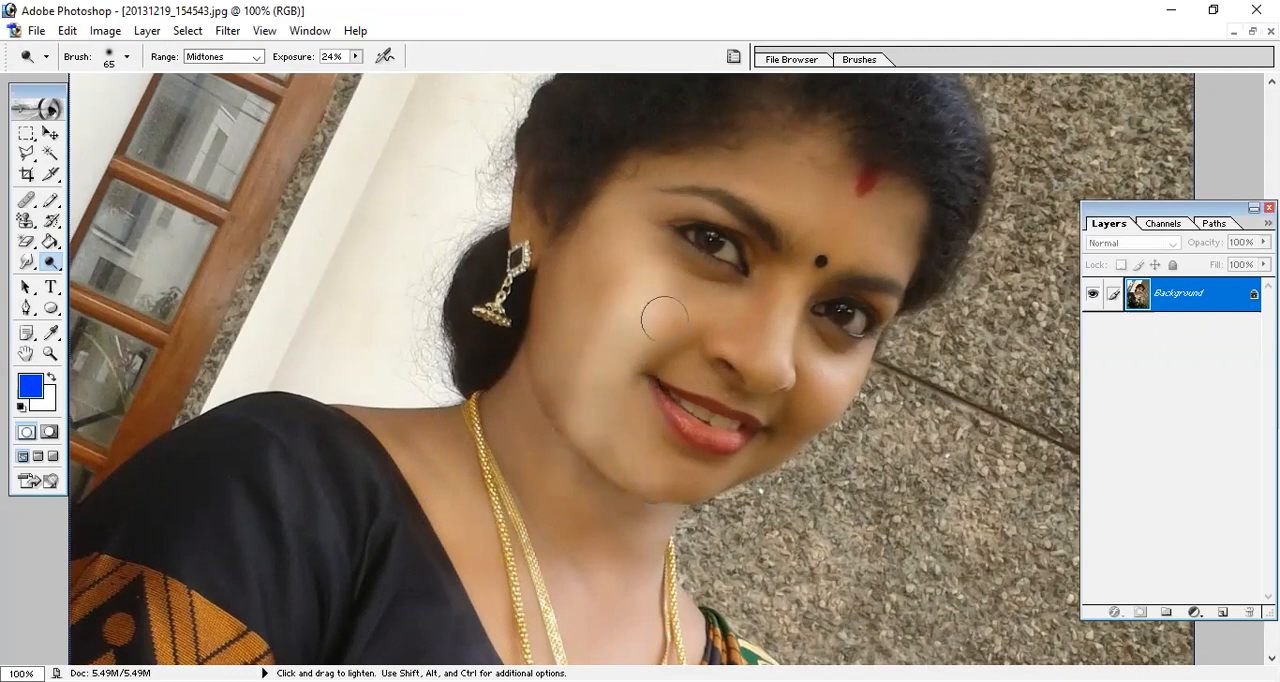
# Dodge the nose at 11% exposure, and raise the exposure to 100% to lighten the forehead, eye areas and cheeks.
pyautogui.click(355, 57)
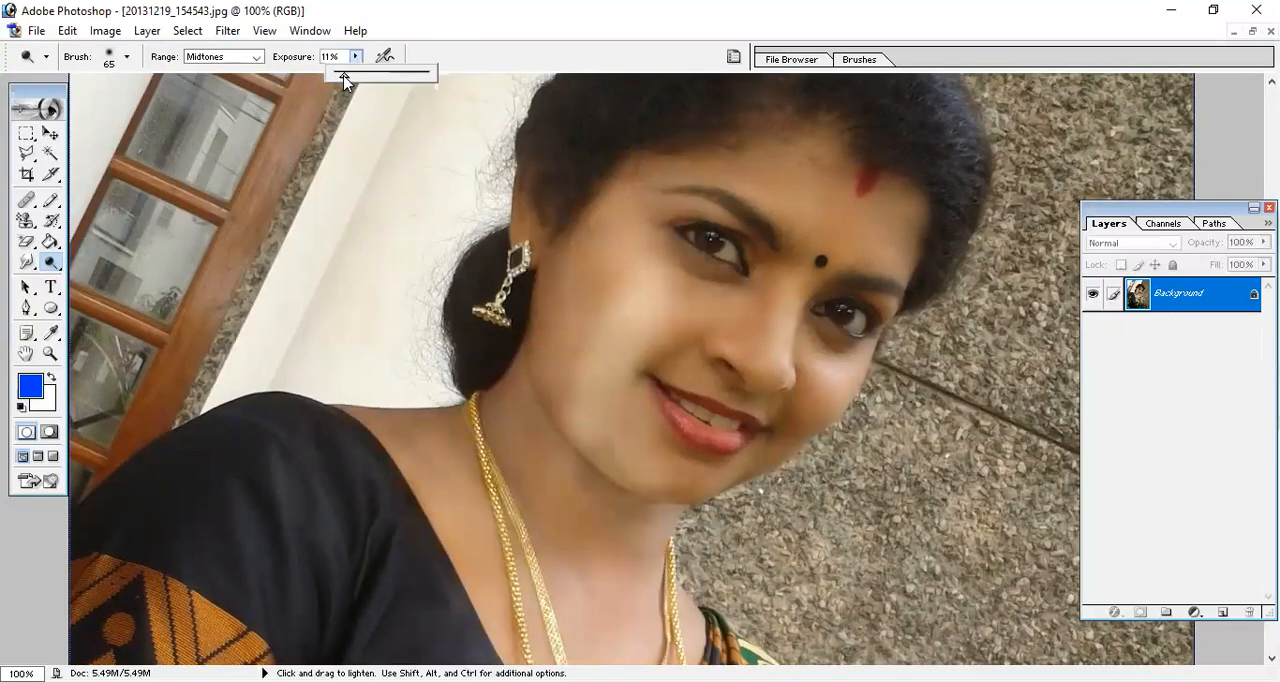
pyautogui.click(752, 319)
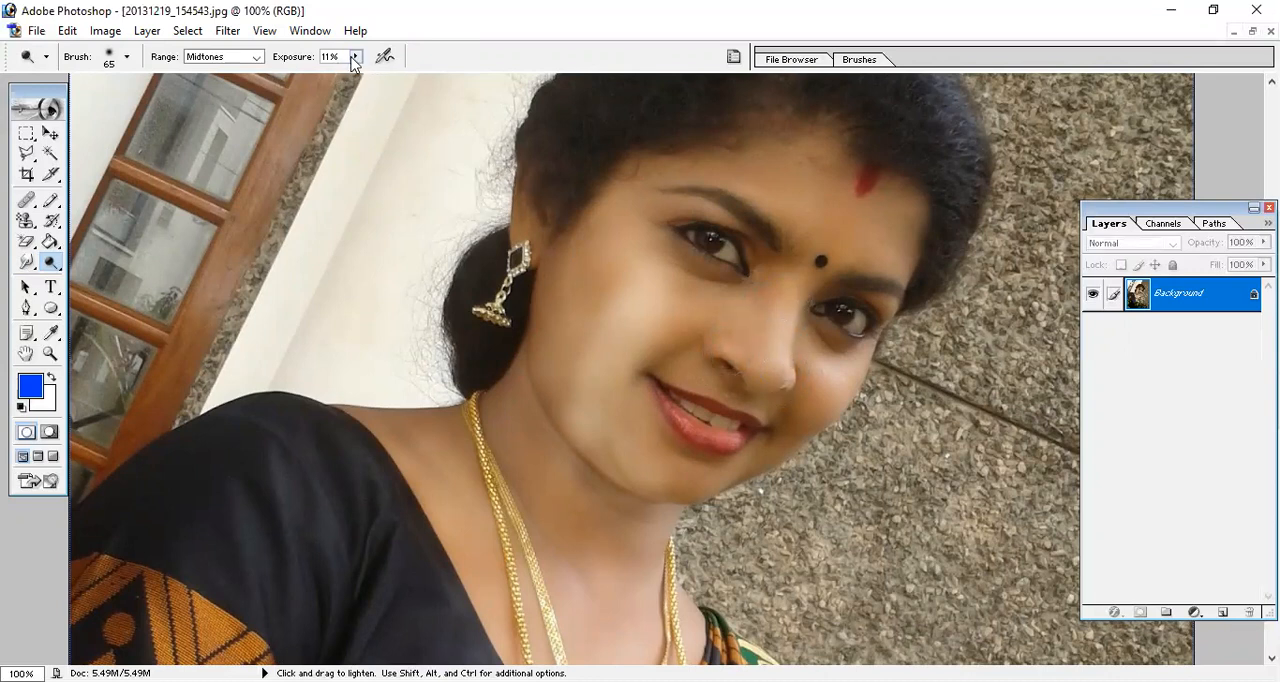
pyautogui.moveTo(352, 60); pyautogui.dragTo(505, 100)
pyautogui.moveTo(780, 185)
pyautogui.mouseDown()
pyautogui.moveTo(832, 180)
pyautogui.moveTo(880, 203)
pyautogui.moveTo(766, 114)
pyautogui.moveTo(745, 150)
pyautogui.moveTo(762, 175)
pyautogui.moveTo(796, 155)
pyautogui.moveTo(728, 155)
pyautogui.moveTo(860, 213)
pyautogui.moveTo(856, 238)
pyautogui.moveTo(872, 243)
pyautogui.moveTo(788, 227)
pyautogui.moveTo(820, 263)
pyautogui.moveTo(875, 259)
pyautogui.moveTo(897, 312)
pyautogui.moveTo(868, 318)
pyautogui.moveTo(864, 226)
pyautogui.moveTo(772, 183)
pyautogui.moveTo(646, 180)
pyautogui.moveTo(620, 190)
pyautogui.moveTo(570, 263)
pyautogui.moveTo(551, 326)
pyautogui.moveTo(629, 271)
pyautogui.moveTo(555, 331)
pyautogui.moveTo(566, 252)
pyautogui.moveTo(576, 235)
pyautogui.moveTo(566, 406)
pyautogui.moveTo(629, 287)
pyautogui.moveTo(621, 324)
pyautogui.moveTo(643, 368)
pyautogui.moveTo(583, 445)
pyautogui.moveTo(676, 472)
pyautogui.moveTo(666, 476)
pyautogui.moveTo(712, 472)
pyautogui.moveTo(824, 384)
pyautogui.moveTo(705, 400)
pyautogui.moveTo(741, 327)
pyautogui.moveTo(790, 305)
pyautogui.moveTo(662, 331)
pyautogui.moveTo(668, 314)
pyautogui.moveTo(835, 243)
pyautogui.moveTo(667, 201)
pyautogui.moveTo(818, 305)
pyautogui.moveTo(848, 366)
pyautogui.mouseUp()
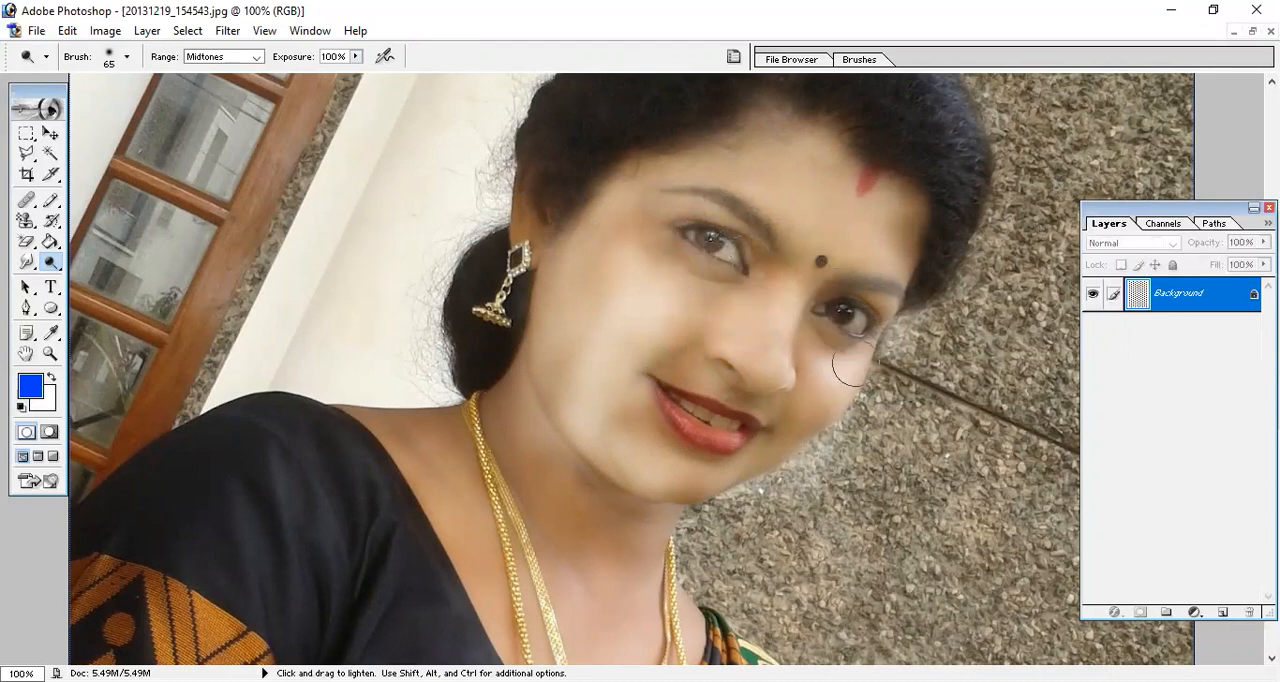
# Restore the dodged face and neck with the History Brush reduced to 250 px.
pyautogui.click(55, 224)
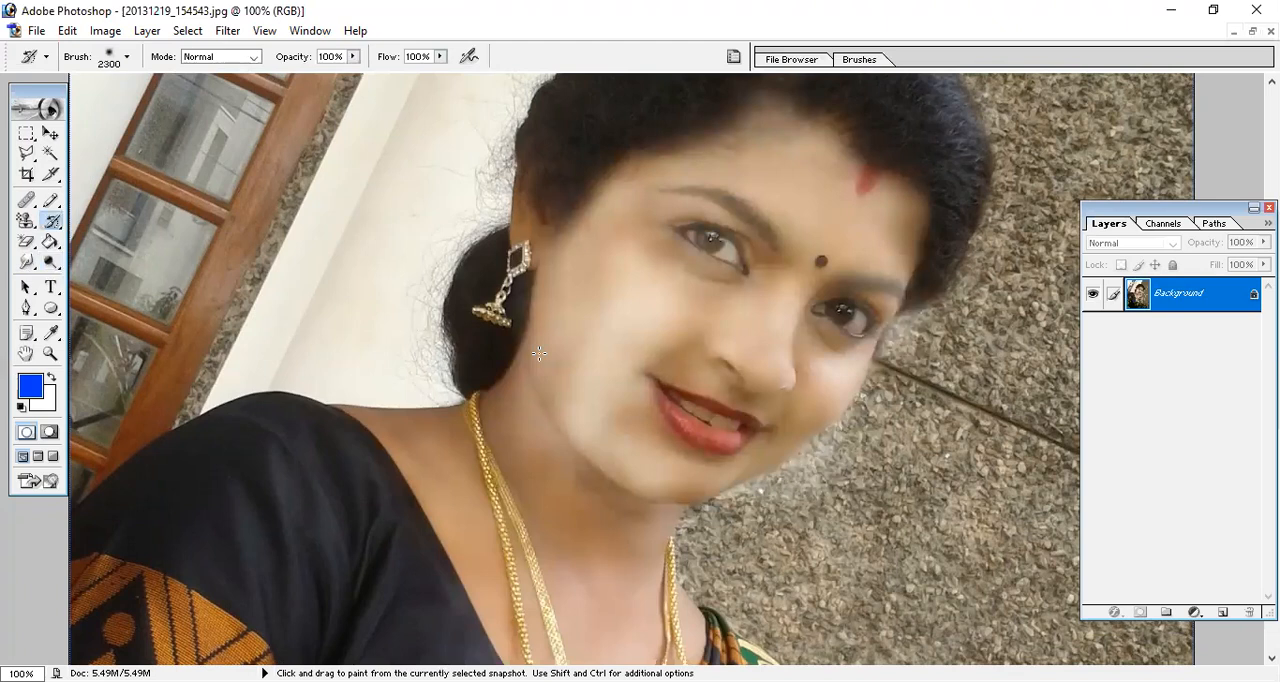
pyautogui.press('[')
pyautogui.press('[')
pyautogui.press('[')
pyautogui.press('[')
pyautogui.press('[')
pyautogui.press('[')
pyautogui.press('[')
pyautogui.press('[')
pyautogui.press('[')
pyautogui.press('[')
pyautogui.press('[')
pyautogui.press('[')
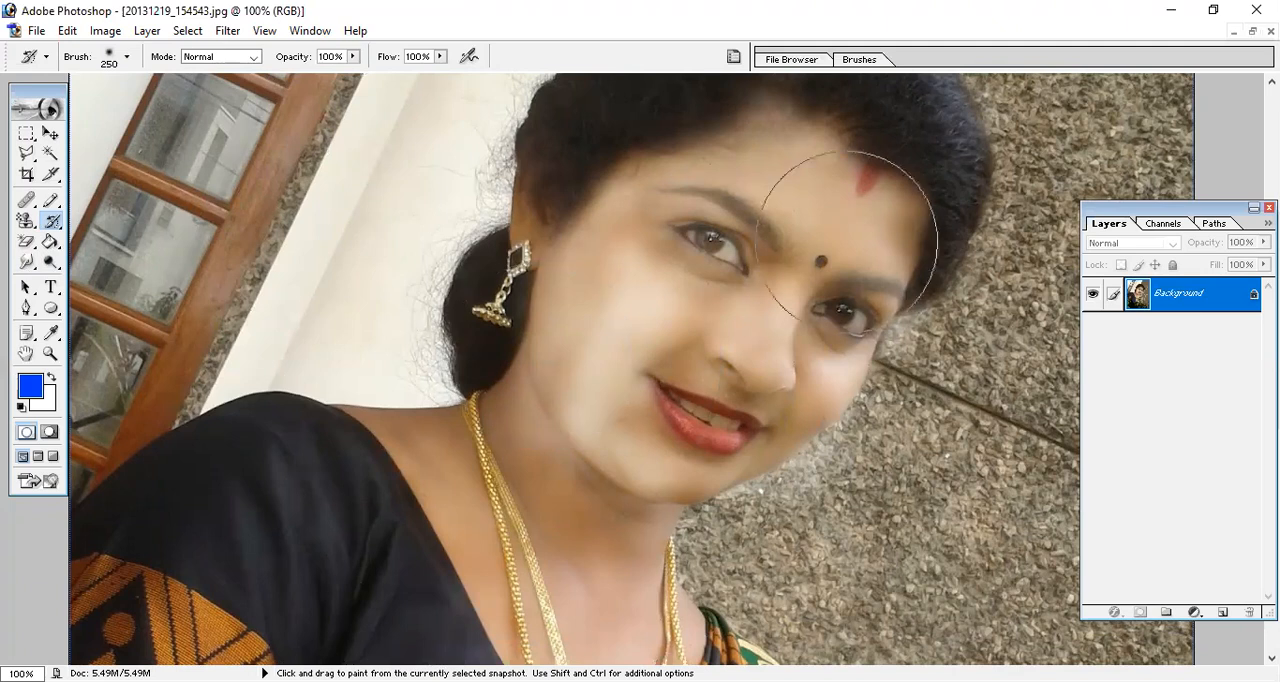
pyautogui.moveTo(702, 272)
pyautogui.mouseDown()
pyautogui.moveTo(690, 225)
pyautogui.moveTo(880, 200)
pyautogui.moveTo(686, 547)
pyautogui.moveTo(492, 558)
pyautogui.mouseUp()
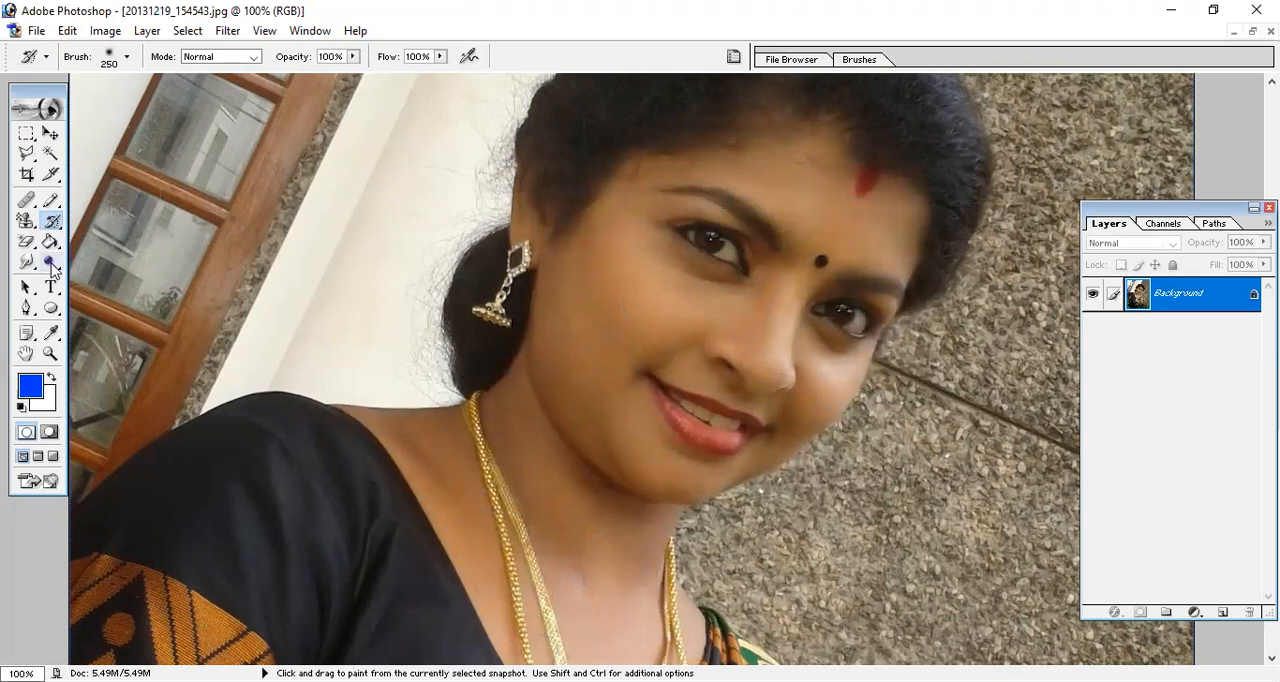
# Select the Burn tool with the Midtones range at 50% exposure and darken the cheek beside the mouth.
pyautogui.moveTo(53, 266); pyautogui.dragTo(101, 288)
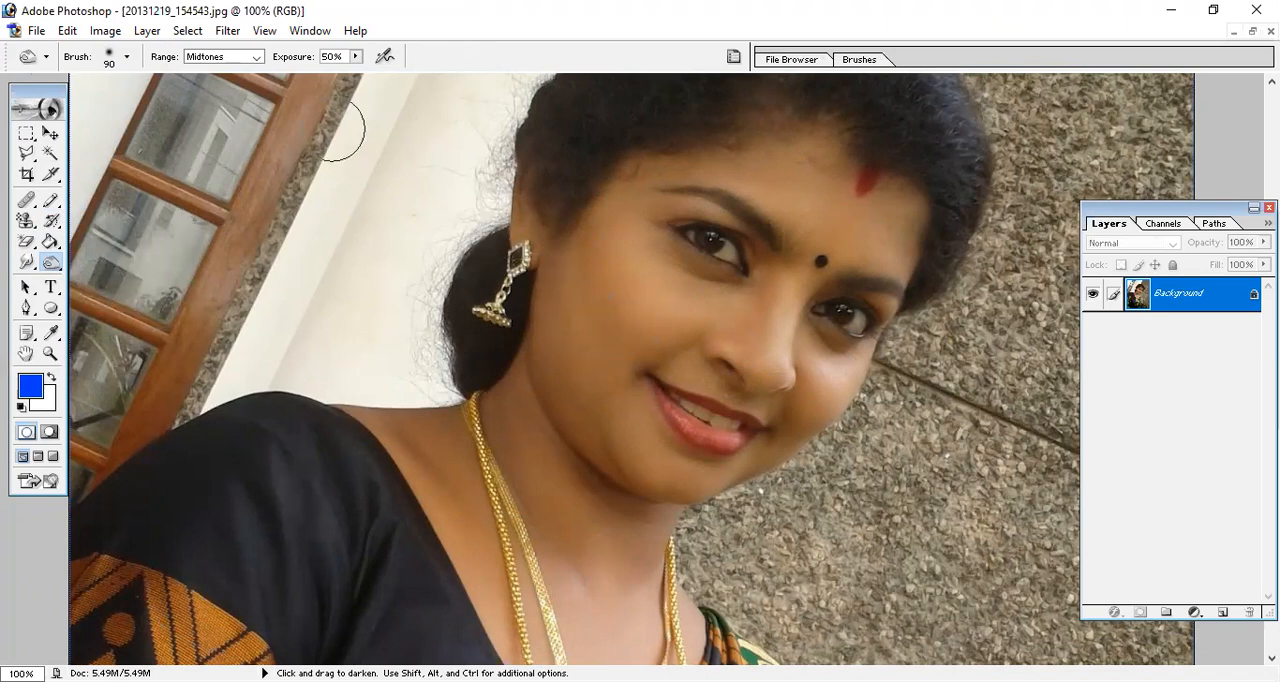
pyautogui.click(240, 56)
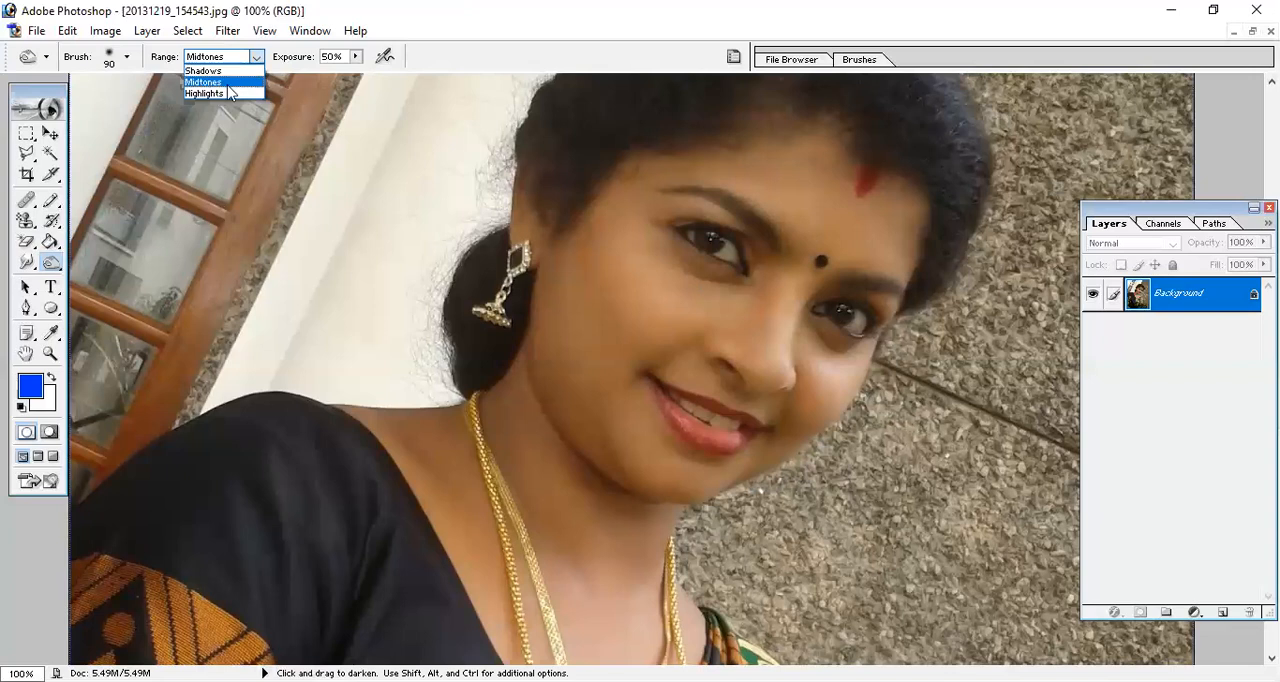
pyautogui.click(226, 86)
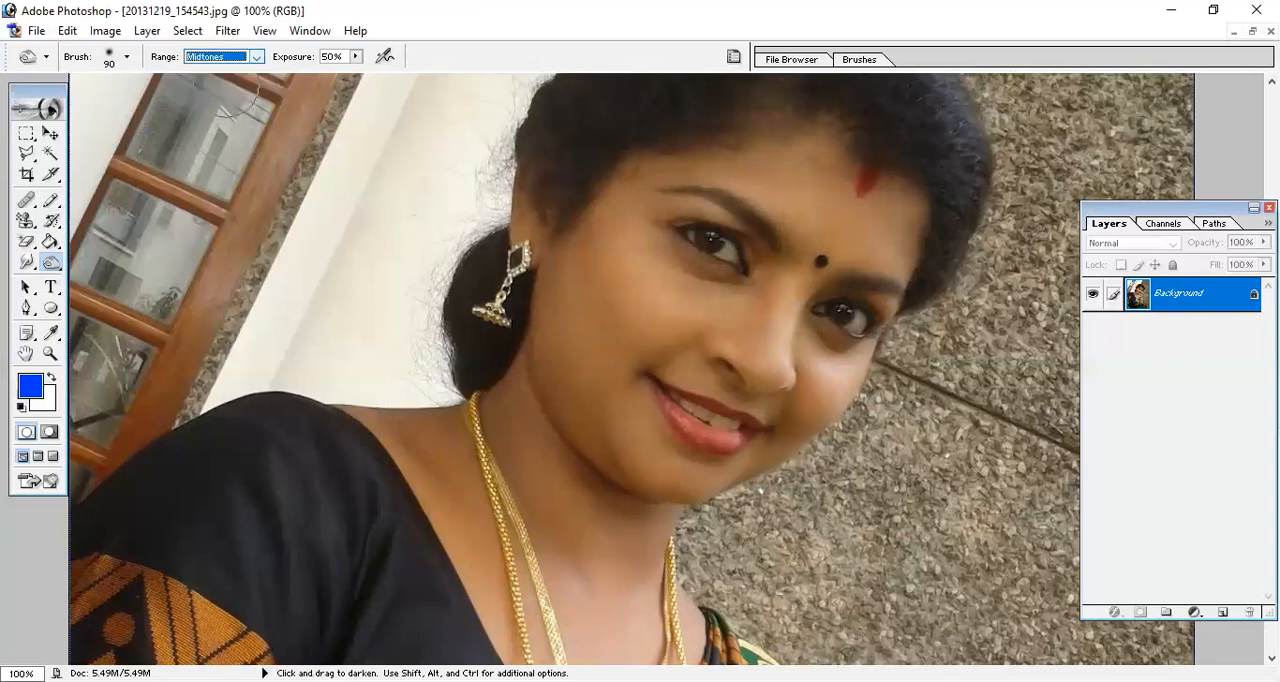
pyautogui.moveTo(605, 388)
pyautogui.mouseDown()
pyautogui.moveTo(610, 337)
pyautogui.moveTo(671, 298)
pyautogui.moveTo(602, 292)
pyautogui.moveTo(570, 350)
pyautogui.moveTo(564, 293)
pyautogui.moveTo(597, 242)
pyautogui.moveTo(558, 290)
pyautogui.moveTo(553, 379)
pyautogui.moveTo(595, 467)
pyautogui.moveTo(630, 504)
pyautogui.moveTo(682, 503)
pyautogui.moveTo(610, 412)
pyautogui.mouseUp()
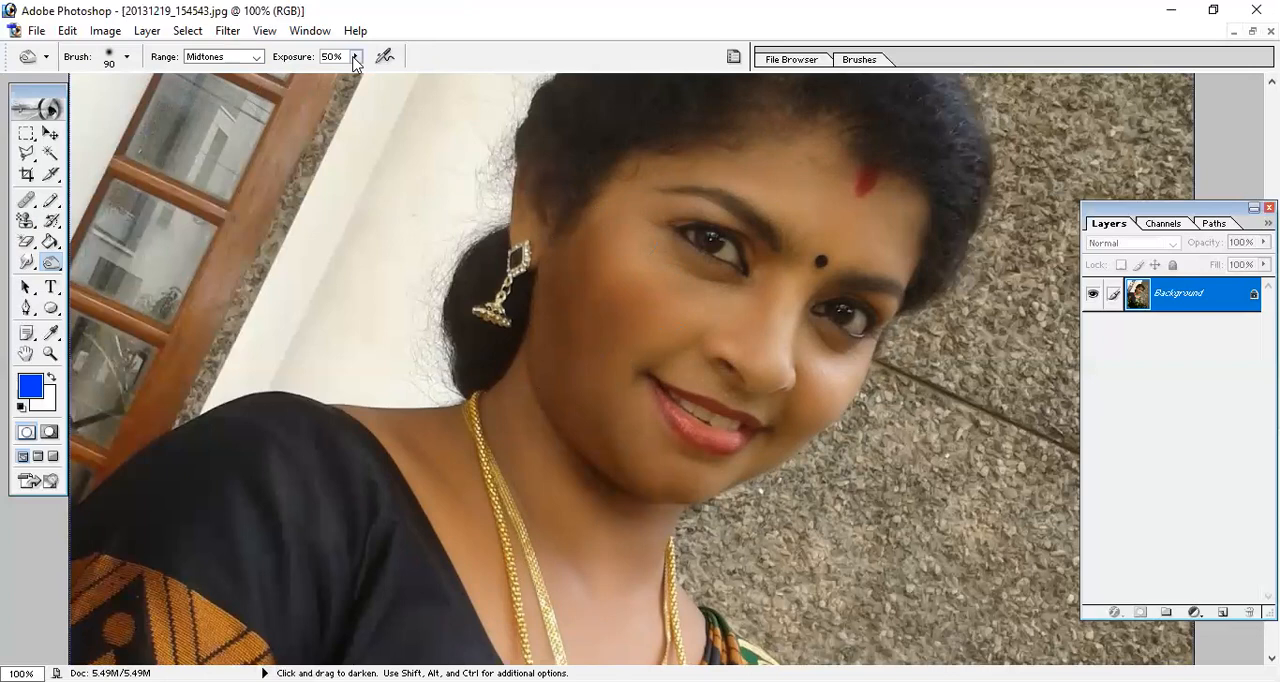
# Burn the face and neck at 26% exposure, and darken the cheek further at 100% exposure.
pyautogui.moveTo(353, 58); pyautogui.dragTo(315, 76)
pyautogui.moveTo(610, 334)
pyautogui.mouseDown()
pyautogui.moveTo(812, 310)
pyautogui.moveTo(667, 282)
pyautogui.moveTo(598, 224)
pyautogui.moveTo(643, 198)
pyautogui.moveTo(796, 193)
pyautogui.moveTo(934, 222)
pyautogui.moveTo(757, 159)
pyautogui.moveTo(811, 156)
pyautogui.moveTo(878, 227)
pyautogui.moveTo(904, 268)
pyautogui.moveTo(895, 332)
pyautogui.moveTo(861, 417)
pyautogui.moveTo(739, 480)
pyautogui.moveTo(631, 499)
pyautogui.moveTo(655, 537)
pyautogui.moveTo(616, 537)
pyautogui.moveTo(562, 509)
pyautogui.moveTo(509, 393)
pyautogui.moveTo(547, 496)
pyautogui.moveTo(654, 630)
pyautogui.moveTo(594, 659)
pyautogui.moveTo(562, 559)
pyautogui.moveTo(556, 605)
pyautogui.moveTo(574, 634)
pyautogui.moveTo(470, 618)
pyautogui.moveTo(502, 624)
pyautogui.moveTo(414, 474)
pyautogui.moveTo(471, 558)
pyautogui.moveTo(437, 508)
pyautogui.moveTo(465, 452)
pyautogui.moveTo(315, 415)
pyautogui.moveTo(448, 448)
pyautogui.moveTo(550, 612)
pyautogui.mouseUp()
pyautogui.moveTo(700, 640)
pyautogui.mouseDown()
pyautogui.moveTo(660, 615)
pyautogui.moveTo(566, 408)
pyautogui.moveTo(736, 458)
pyautogui.mouseUp()
pyautogui.moveTo(795, 430)
pyautogui.mouseDown()
pyautogui.moveTo(800, 388)
pyautogui.moveTo(743, 318)
pyautogui.moveTo(641, 308)
pyautogui.moveTo(823, 421)
pyautogui.moveTo(788, 386)
pyautogui.moveTo(753, 271)
pyautogui.moveTo(620, 244)
pyautogui.moveTo(605, 198)
pyautogui.moveTo(725, 193)
pyautogui.moveTo(611, 209)
pyautogui.moveTo(677, 245)
pyautogui.moveTo(822, 245)
pyautogui.moveTo(924, 303)
pyautogui.moveTo(879, 242)
pyautogui.moveTo(857, 303)
pyautogui.moveTo(750, 433)
pyautogui.moveTo(838, 318)
pyautogui.moveTo(842, 408)
pyautogui.moveTo(679, 475)
pyautogui.moveTo(574, 467)
pyautogui.moveTo(648, 432)
pyautogui.moveTo(598, 269)
pyautogui.moveTo(573, 384)
pyautogui.moveTo(616, 271)
pyautogui.moveTo(633, 367)
pyautogui.moveTo(595, 391)
pyautogui.moveTo(615, 273)
pyautogui.moveTo(548, 333)
pyautogui.moveTo(703, 519)
pyautogui.moveTo(581, 403)
pyautogui.moveTo(648, 330)
pyautogui.moveTo(641, 215)
pyautogui.moveTo(591, 264)
pyautogui.moveTo(799, 170)
pyautogui.moveTo(601, 228)
pyautogui.moveTo(663, 378)
pyautogui.moveTo(699, 315)
pyautogui.moveTo(776, 297)
pyautogui.moveTo(827, 443)
pyautogui.moveTo(806, 405)
pyautogui.moveTo(632, 492)
pyautogui.moveTo(606, 446)
pyautogui.moveTo(601, 353)
pyautogui.moveTo(637, 468)
pyautogui.moveTo(674, 292)
pyautogui.moveTo(623, 281)
pyautogui.moveTo(685, 366)
pyautogui.moveTo(709, 218)
pyautogui.moveTo(640, 262)
pyautogui.mouseUp()
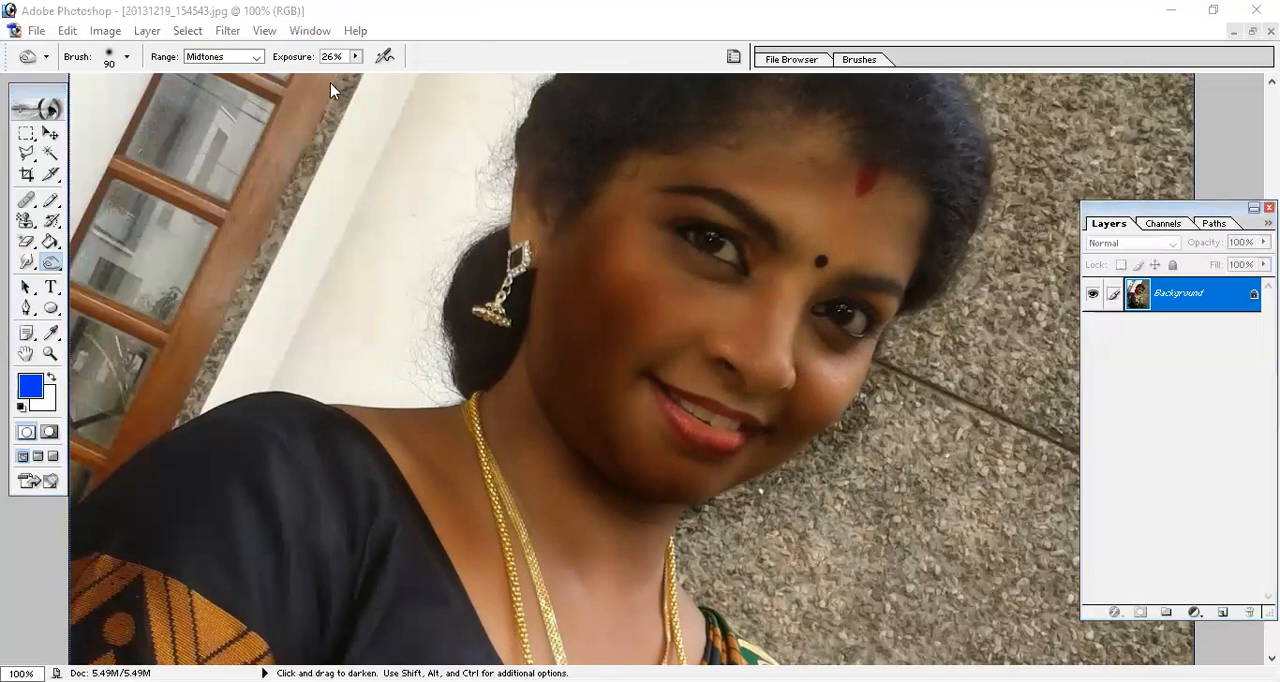
pyautogui.moveTo(355, 57); pyautogui.dragTo(556, 132)
pyautogui.moveTo(597, 346)
pyautogui.mouseDown()
pyautogui.moveTo(639, 399)
pyautogui.moveTo(667, 317)
pyautogui.moveTo(595, 248)
pyautogui.moveTo(633, 323)
pyautogui.moveTo(631, 271)
pyautogui.moveTo(601, 383)
pyautogui.moveTo(566, 346)
pyautogui.mouseUp()
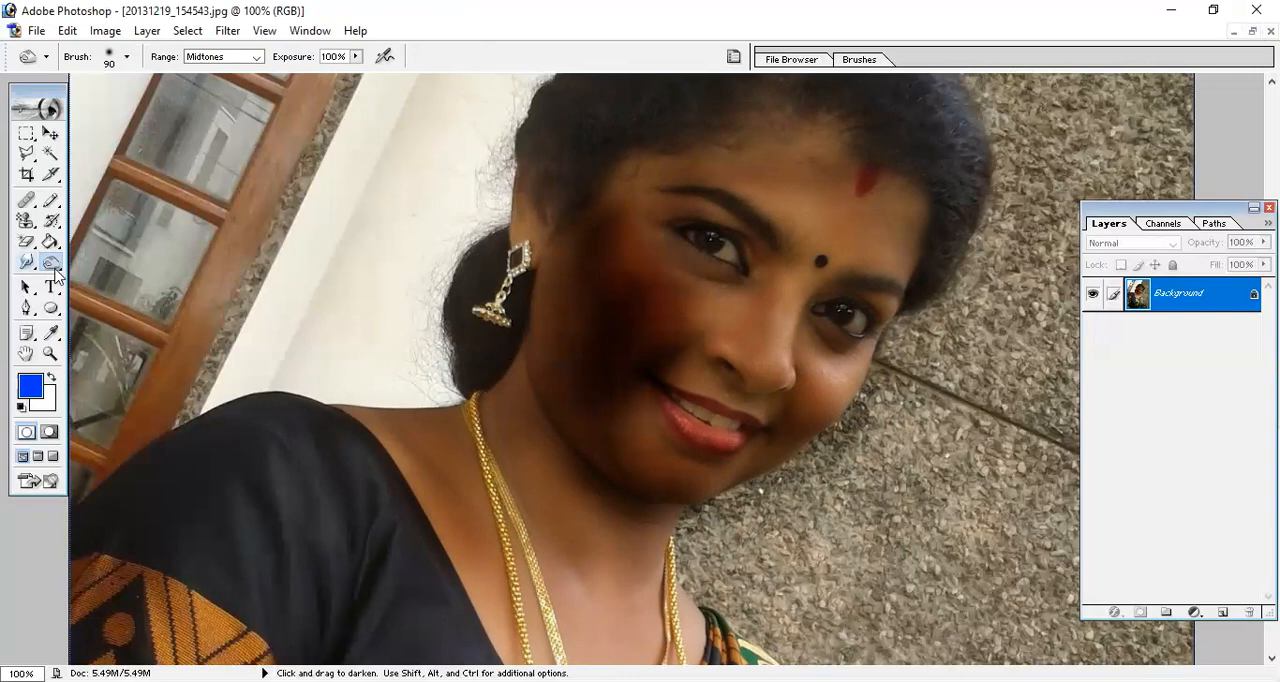
# Switch to the aishwarya-rai wallpaper image and desaturate the face skin with the Sponge tool at 250 px and 50% flow.
pyautogui.click(57, 270)
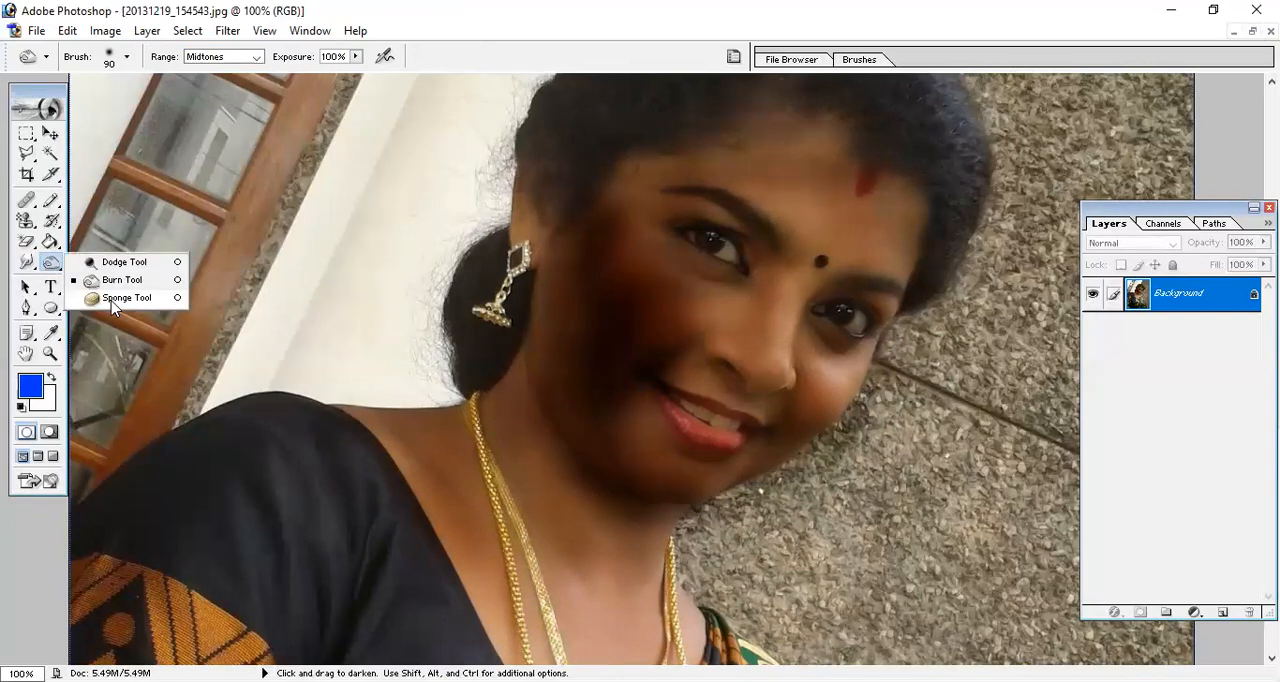
pyautogui.click(112, 299)
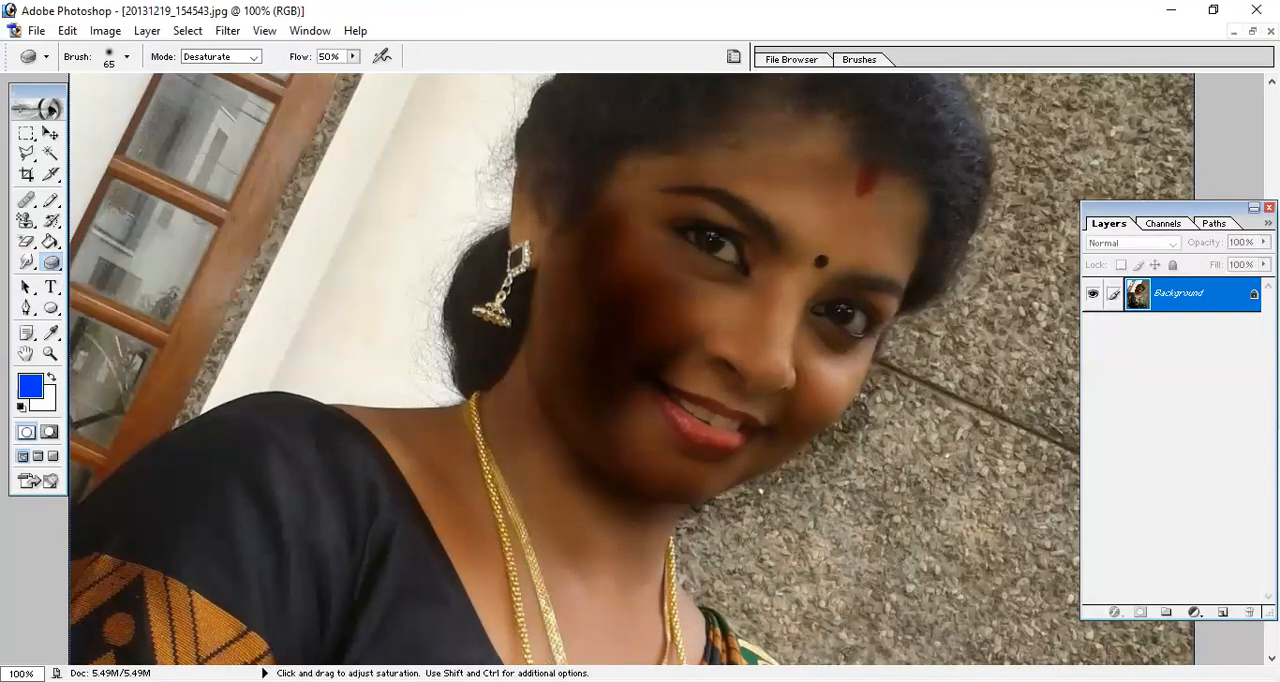
pyautogui.click(1252, 31)
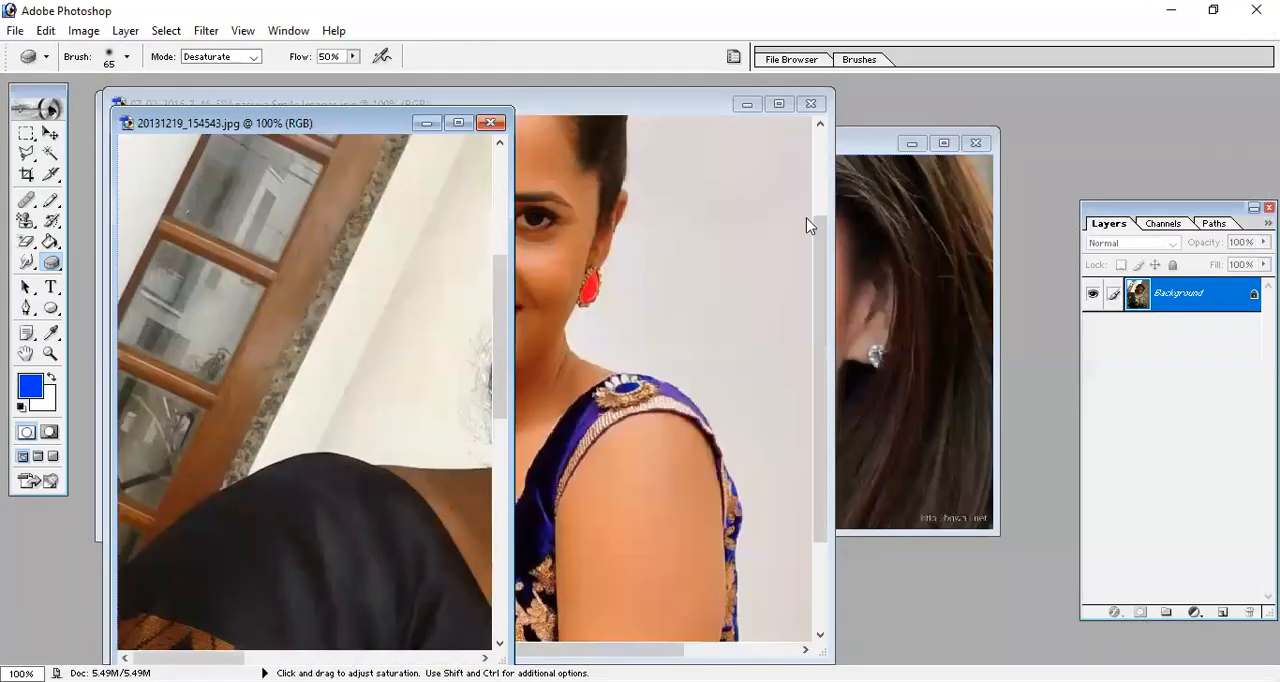
pyautogui.click(588, 313)
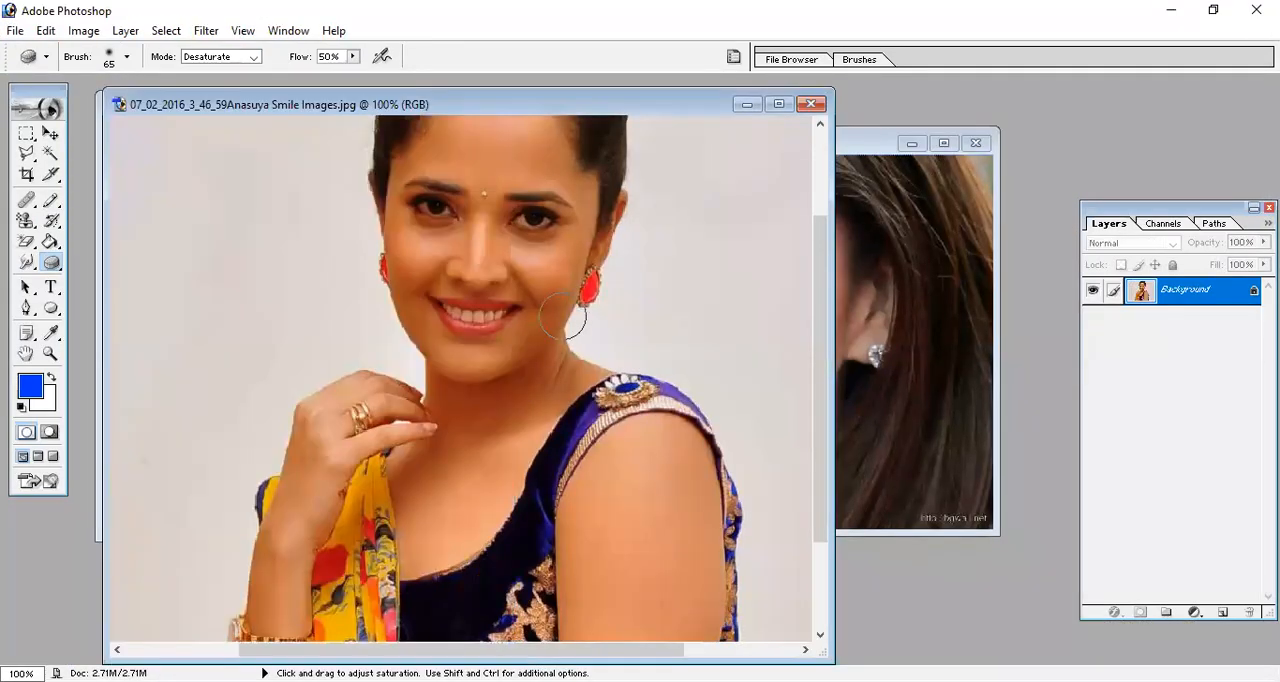
pyautogui.click(929, 390)
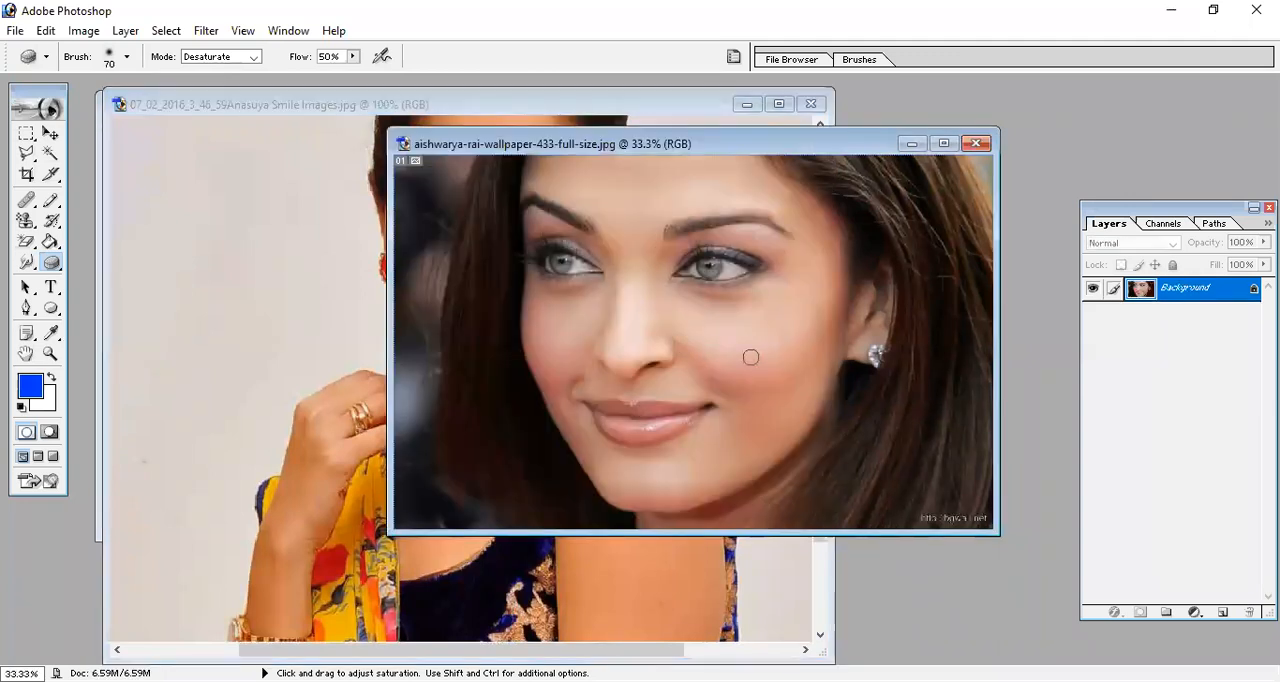
pyautogui.press(']')
pyautogui.press(']')
pyautogui.press(']')
pyautogui.press(']')
pyautogui.press(']')
pyautogui.press(']')
pyautogui.press(']')
pyautogui.press(']')
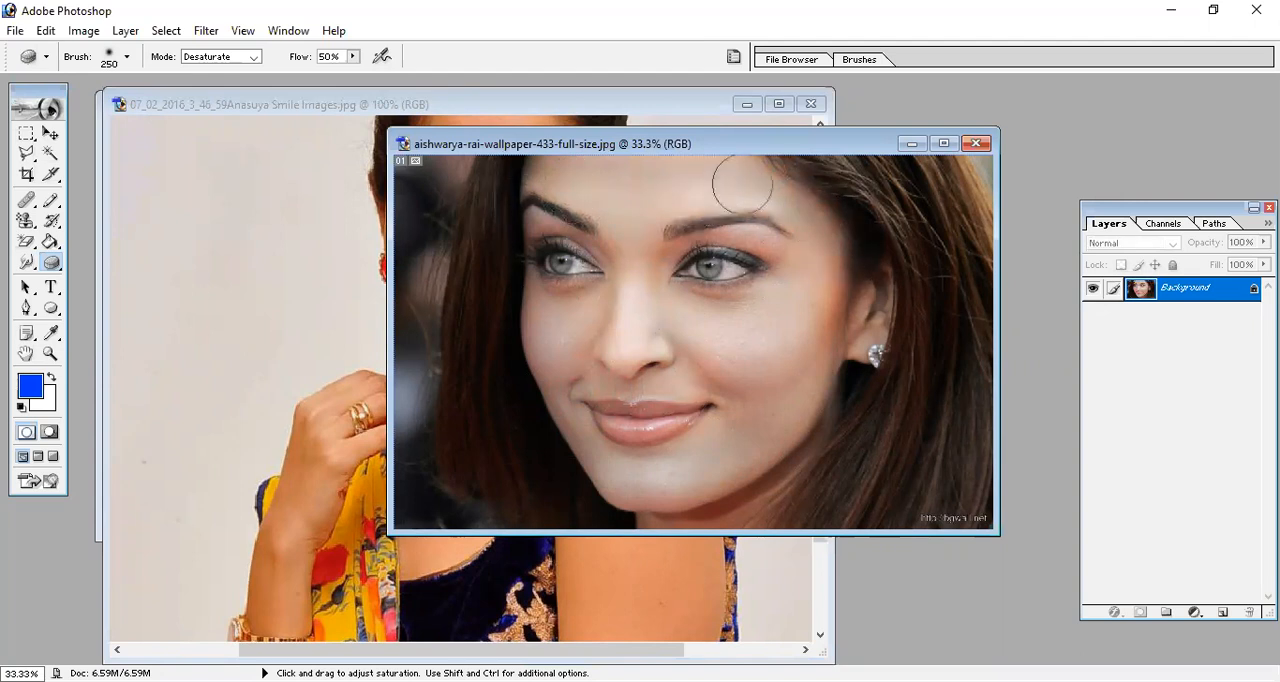
# Set the Sponge to Saturate and intensify the skin colour in the wallpaper portrait and across the arm, chest and face in the Anasuya image.
pyautogui.click(256, 57)
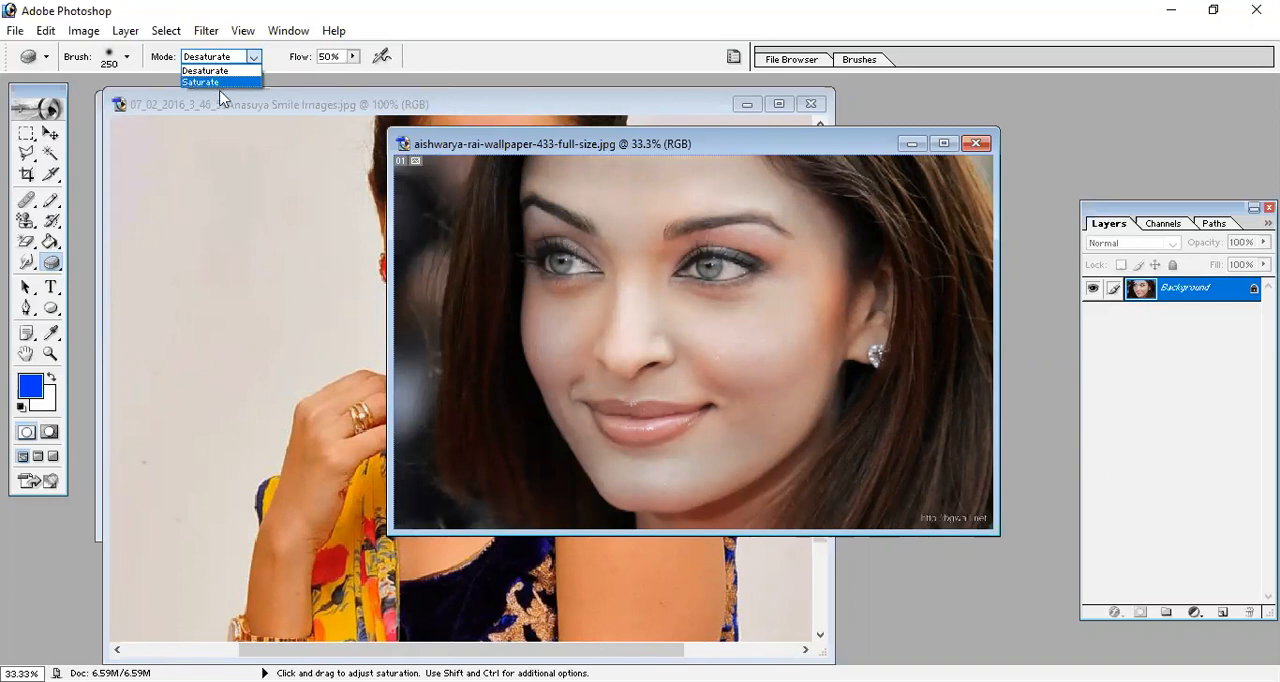
pyautogui.click(226, 84)
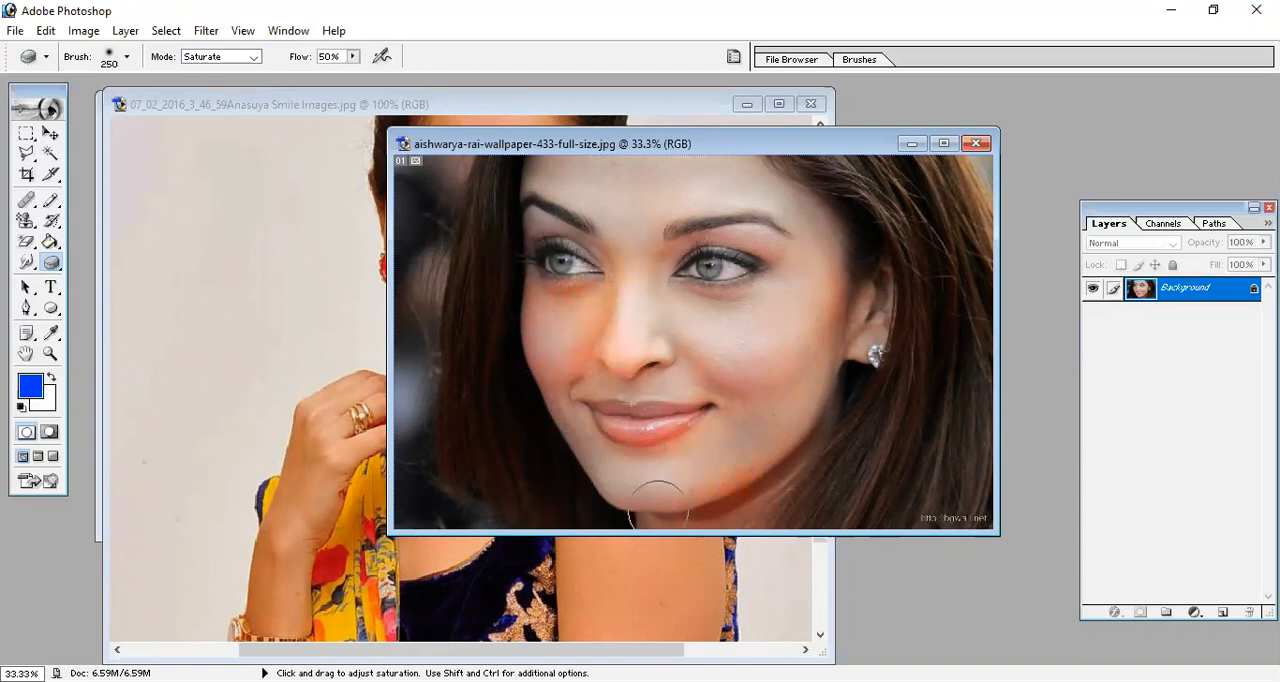
pyautogui.click(671, 579)
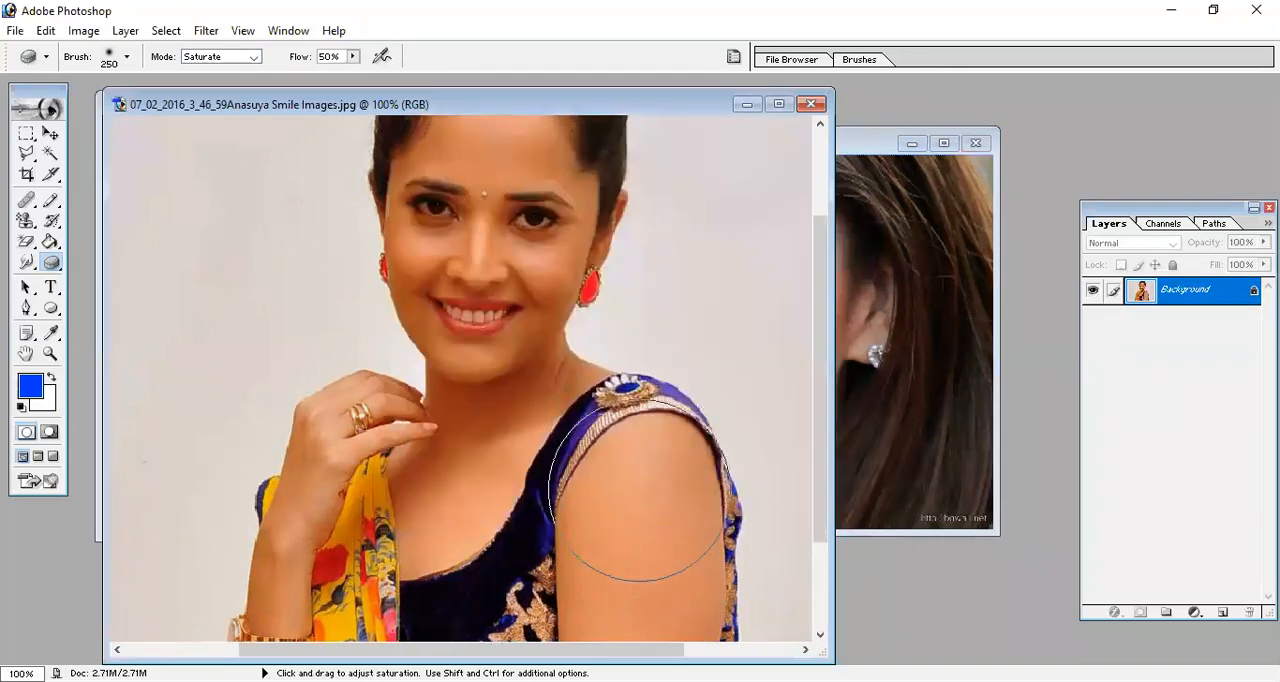
pyautogui.moveTo(644, 544)
pyautogui.mouseDown()
pyautogui.moveTo(651, 431)
pyautogui.moveTo(583, 428)
pyautogui.moveTo(495, 455)
pyautogui.moveTo(383, 550)
pyautogui.moveTo(621, 384)
pyautogui.moveTo(446, 447)
pyautogui.moveTo(507, 200)
pyautogui.moveTo(446, 376)
pyautogui.moveTo(526, 205)
pyautogui.moveTo(478, 231)
pyautogui.moveTo(566, 299)
pyautogui.mouseUp()
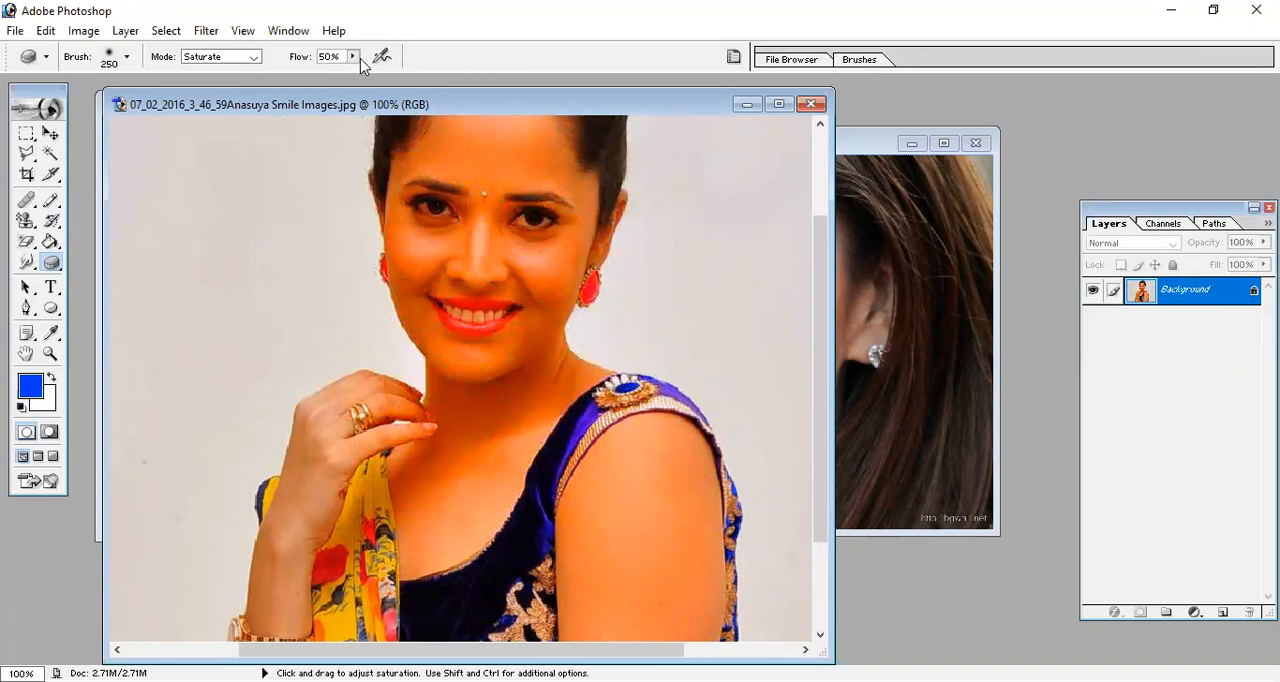
# Set the Sponge back to Desaturate and tone down the face, neck, chest and arm in the Anasuya image.
pyautogui.click(221, 57)
pyautogui.click(220, 70)
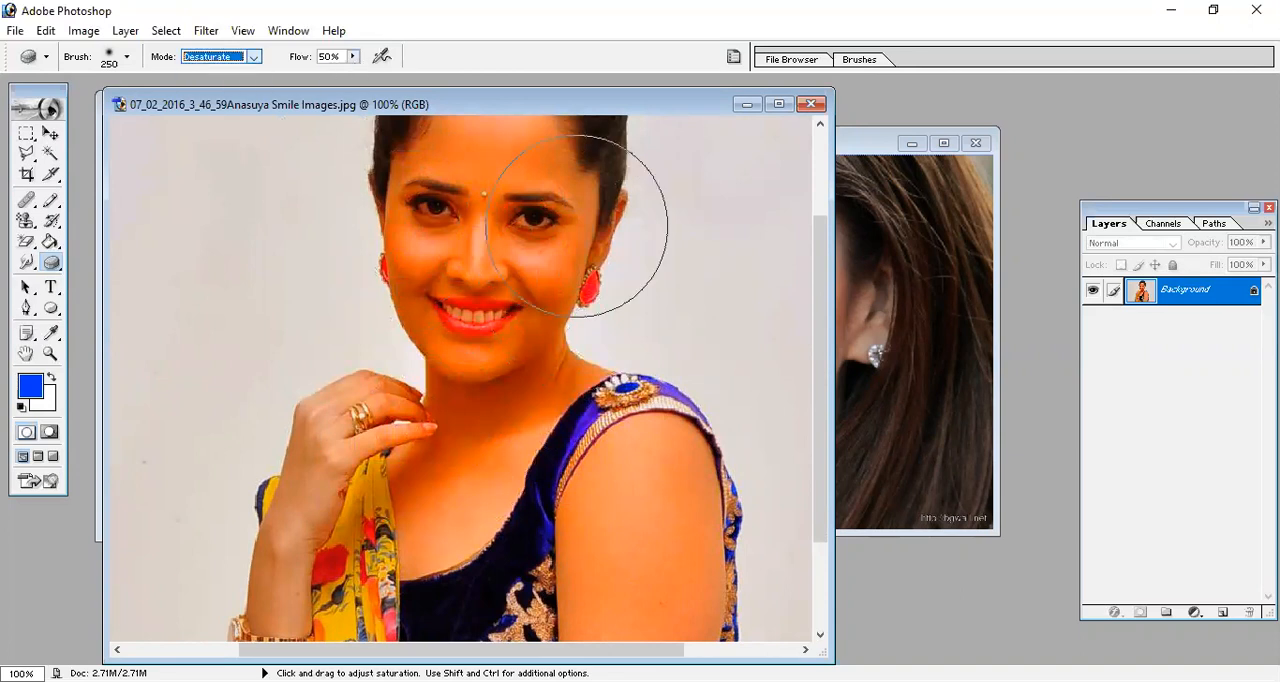
pyautogui.moveTo(531, 343)
pyautogui.mouseDown()
pyautogui.moveTo(423, 329)
pyautogui.moveTo(521, 391)
pyautogui.mouseUp()
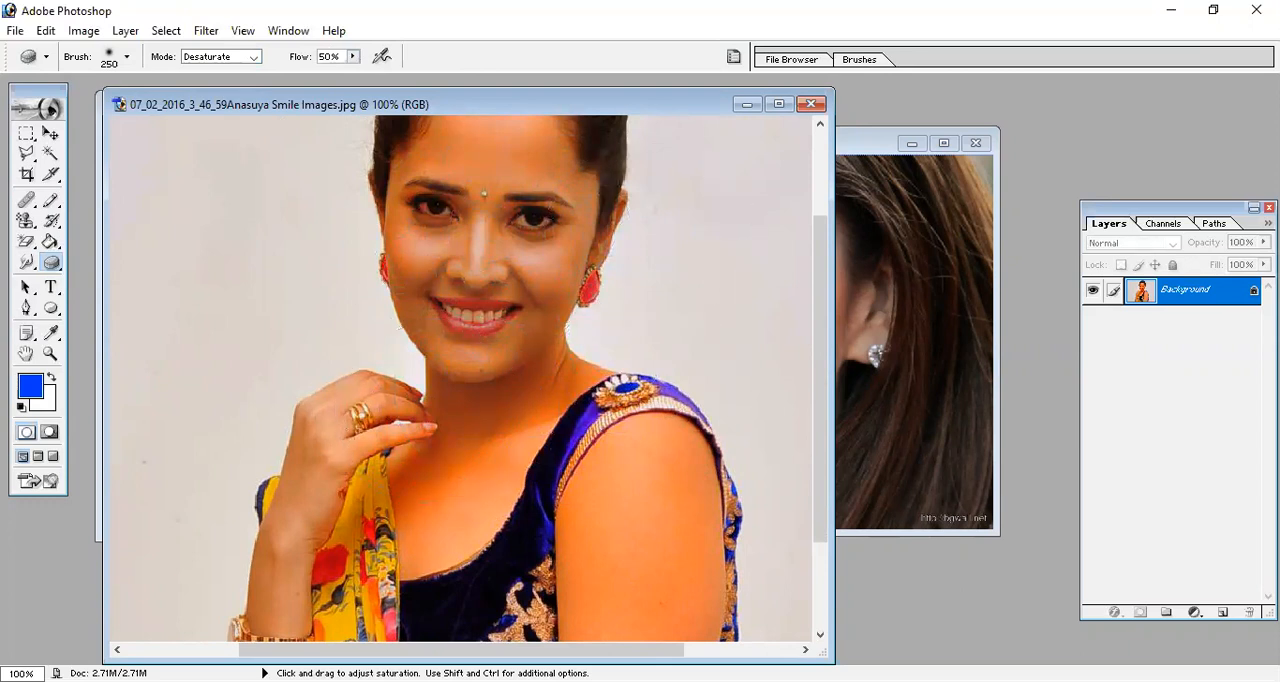
pyautogui.moveTo(443, 488)
pyautogui.mouseDown()
pyautogui.moveTo(427, 552)
pyautogui.moveTo(732, 567)
pyautogui.moveTo(712, 622)
pyautogui.moveTo(667, 473)
pyautogui.moveTo(626, 606)
pyautogui.mouseUp()
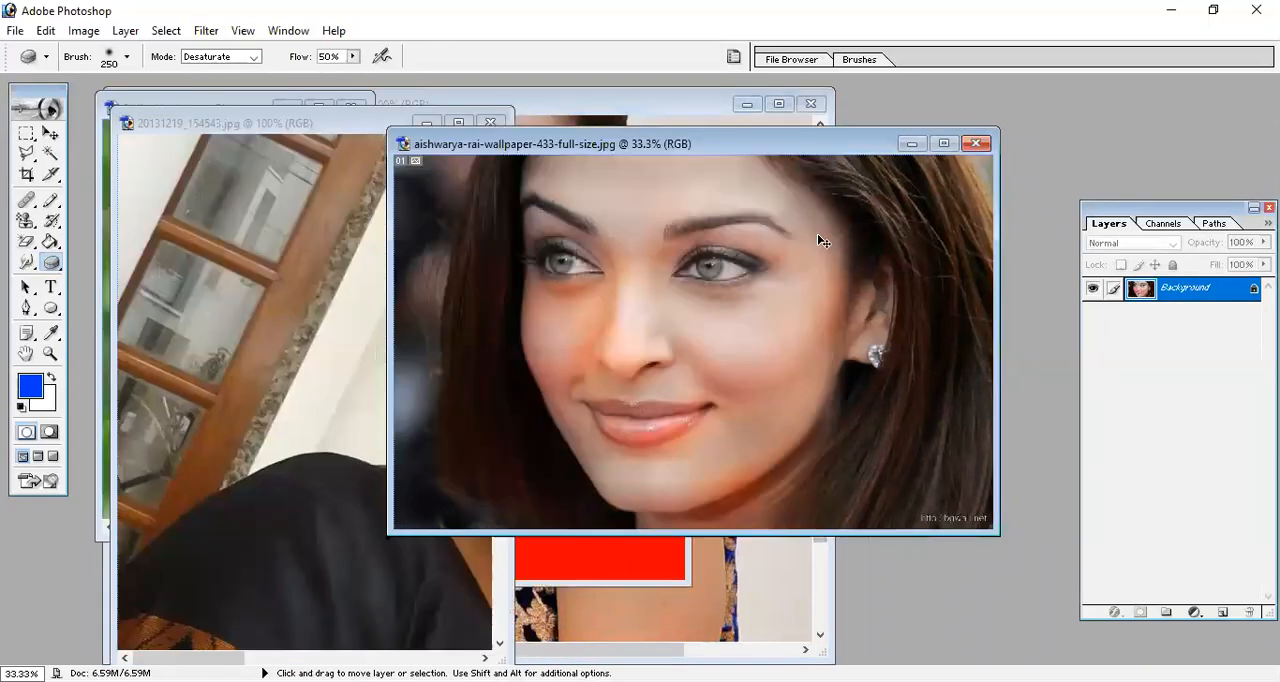
# Maximize the 20131219_154543.jpg image and desaturate the burned cheek with the Sponge reduced to 150 px.
pyautogui.click(312, 145)
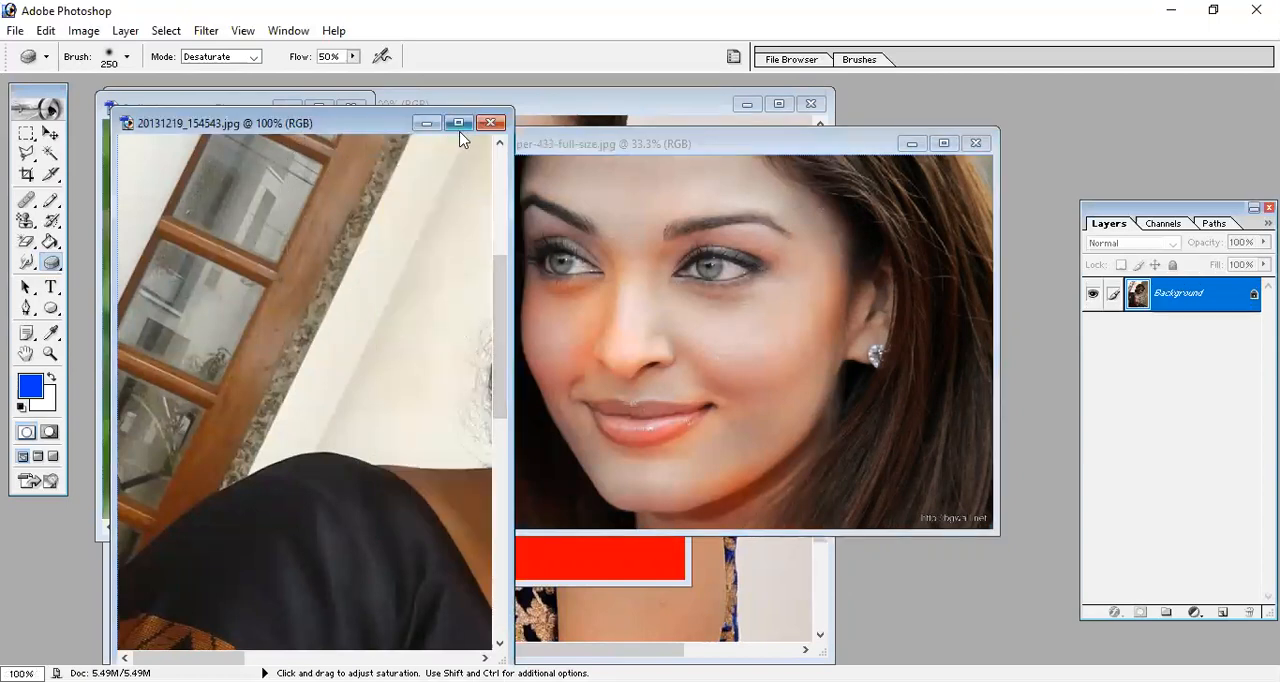
pyautogui.click(458, 123)
pyautogui.press('[')
pyautogui.press('[')
pyautogui.press('[')
pyautogui.moveTo(560, 370)
pyautogui.mouseDown()
pyautogui.moveTo(593, 349)
pyautogui.moveTo(575, 287)
pyautogui.moveTo(615, 305)
pyautogui.moveTo(618, 333)
pyautogui.moveTo(636, 282)
pyautogui.moveTo(652, 279)
pyautogui.moveTo(626, 291)
pyautogui.moveTo(630, 263)
pyautogui.moveTo(604, 261)
pyautogui.moveTo(635, 299)
pyautogui.moveTo(628, 345)
pyautogui.mouseUp()
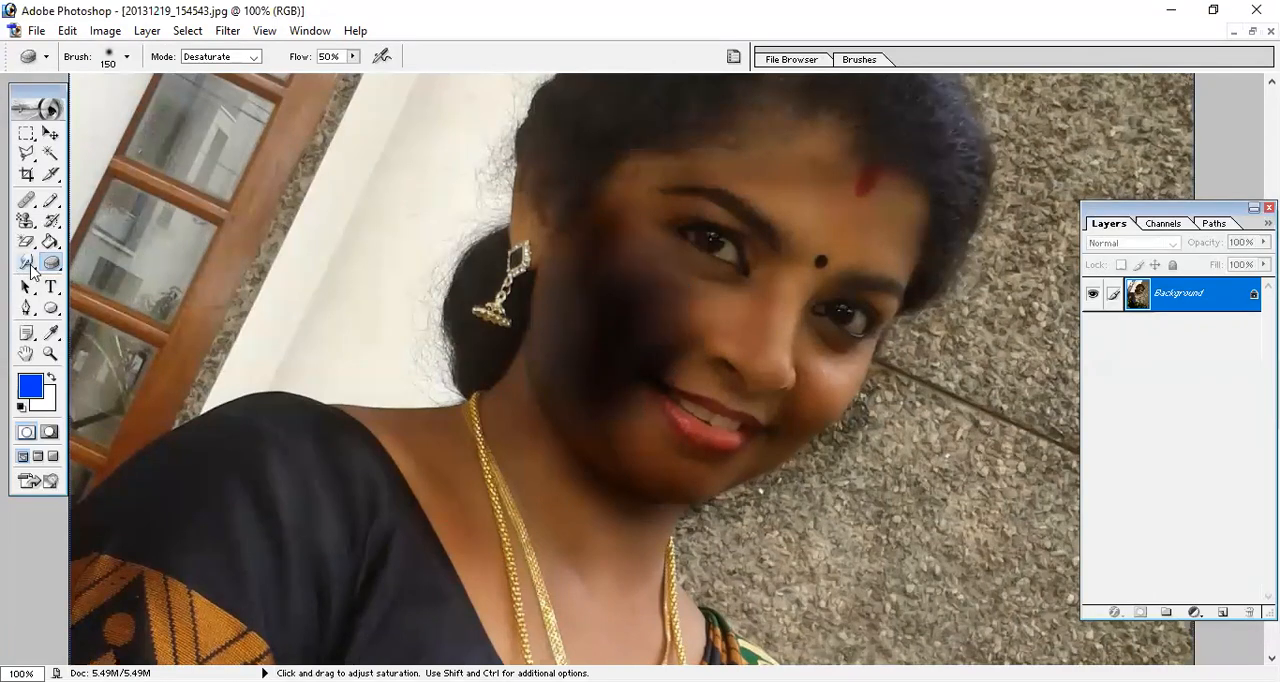
# Sharpen the dark cheek at 50% strength with progressively smaller brushes, and desaturate the sharpened speckles with the Sponge tool.
pyautogui.rightClick(26, 262)
pyautogui.click(90, 277)
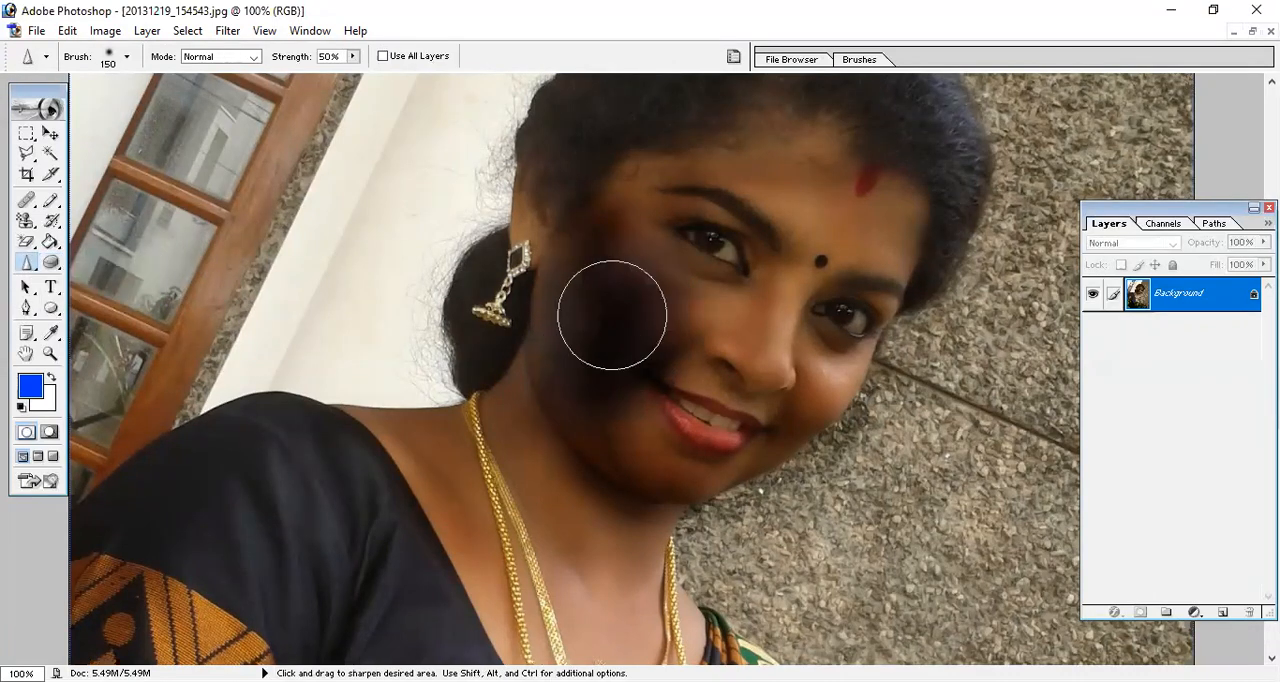
pyautogui.moveTo(611, 320); pyautogui.dragTo(594, 342)
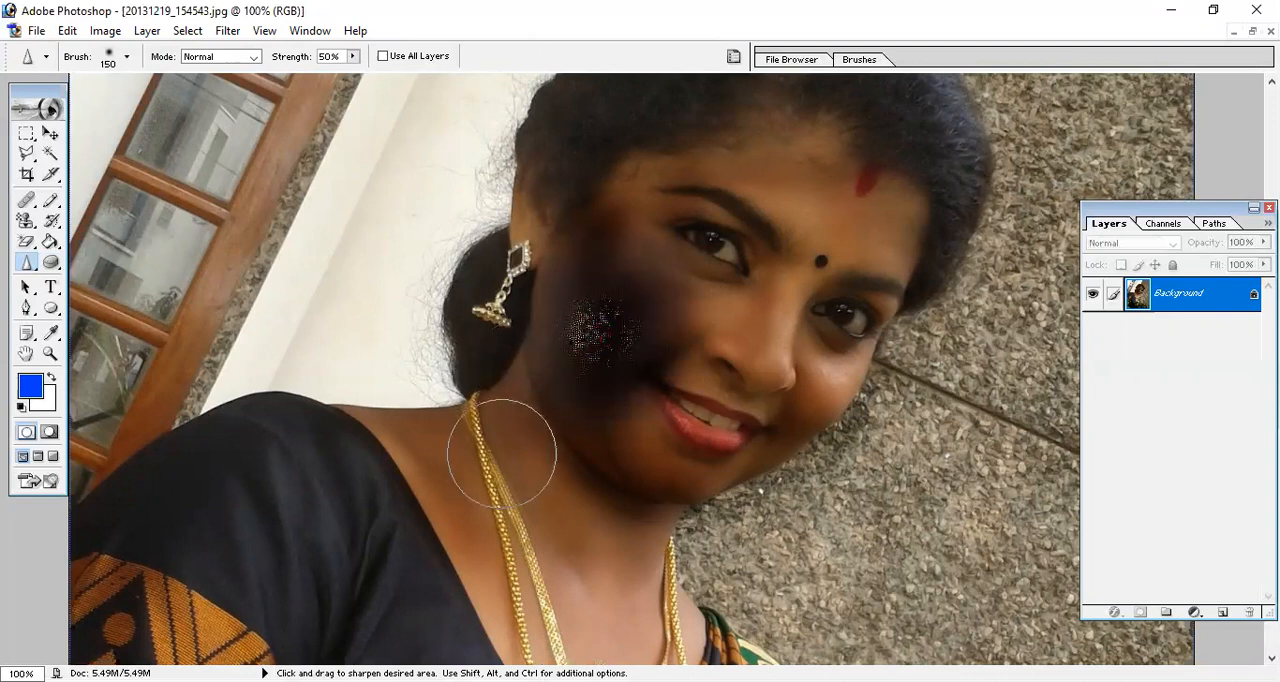
pyautogui.press('[')
pyautogui.press('[')
pyautogui.press('[')
pyautogui.press('[')
pyautogui.press('[')
pyautogui.press('[')
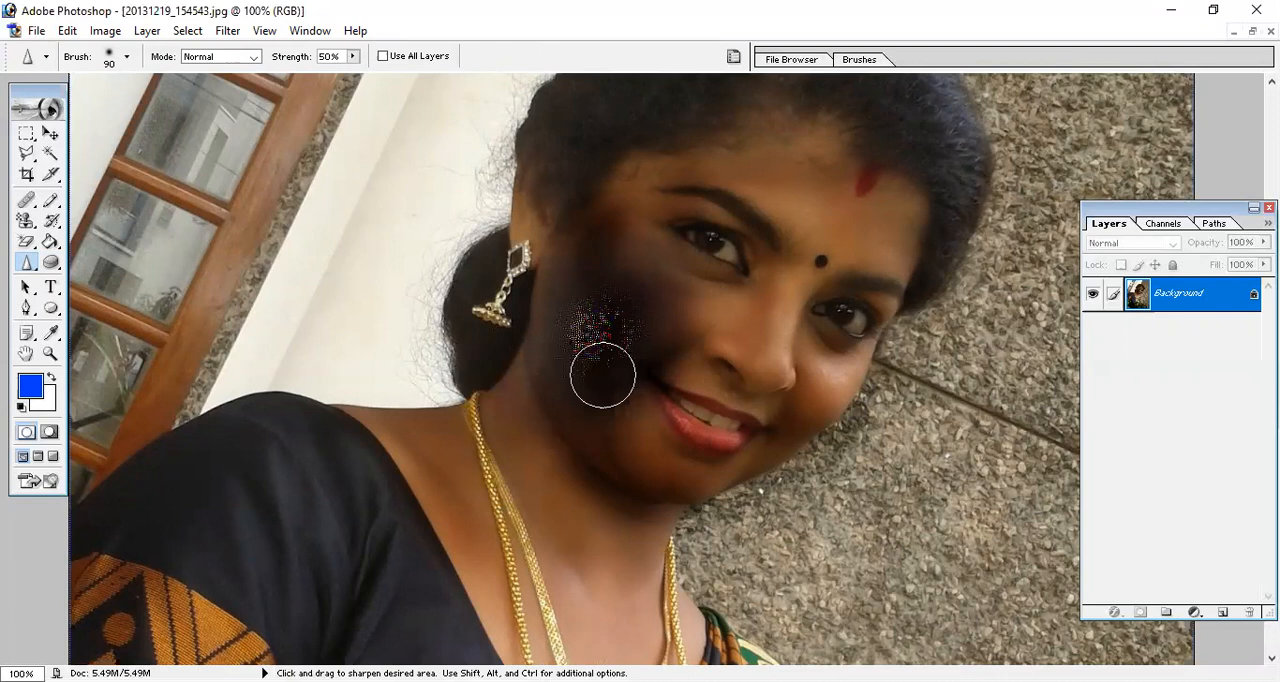
pyautogui.press('[')
pyautogui.press('[')
pyautogui.moveTo(608, 334); pyautogui.dragTo(596, 325)
pyautogui.moveTo(51, 265)
pyautogui.mouseDown()
pyautogui.moveTo(152, 288)
pyautogui.moveTo(151, 308)
pyautogui.mouseUp()
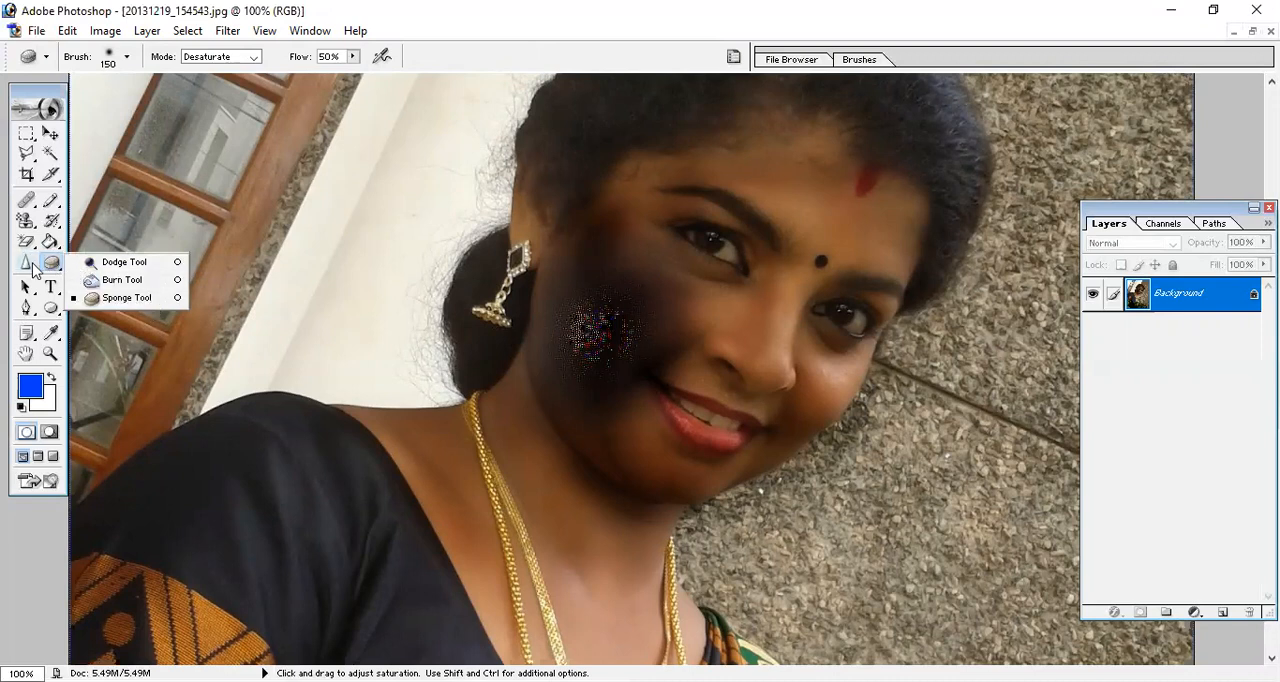
pyautogui.click(32, 270)
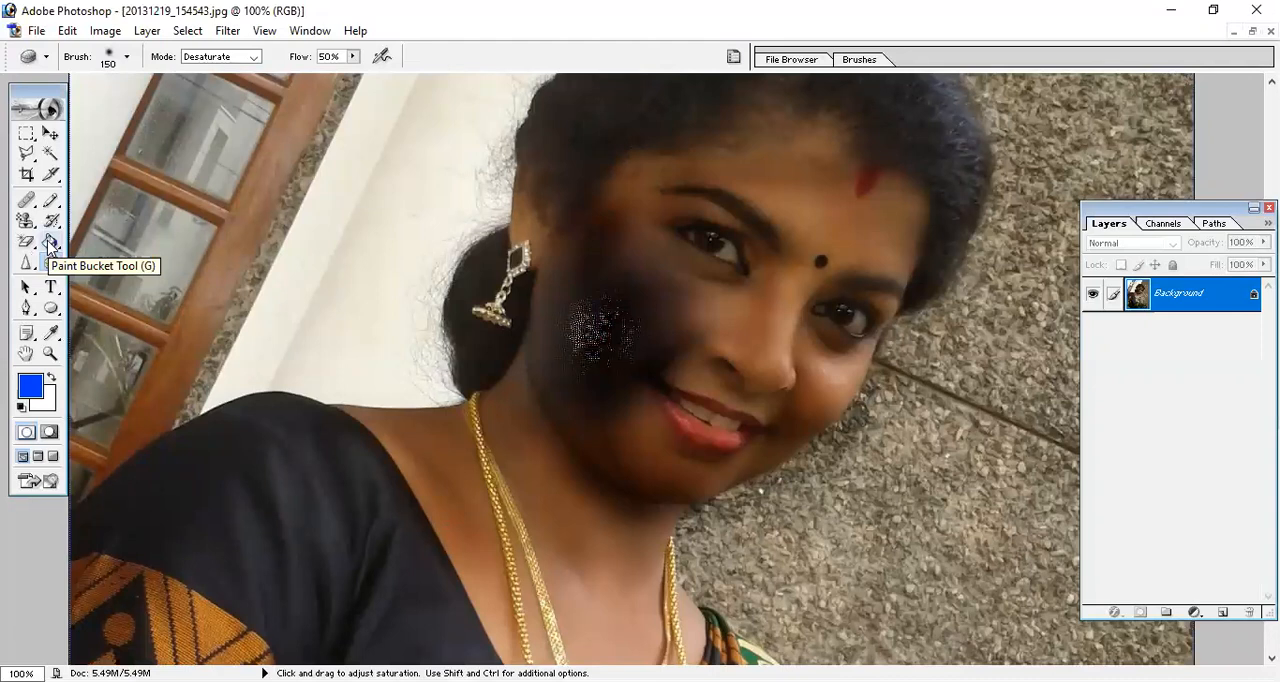
# Close all the open images without saving their changes.
pyautogui.hotkey('ctrl', 'w')
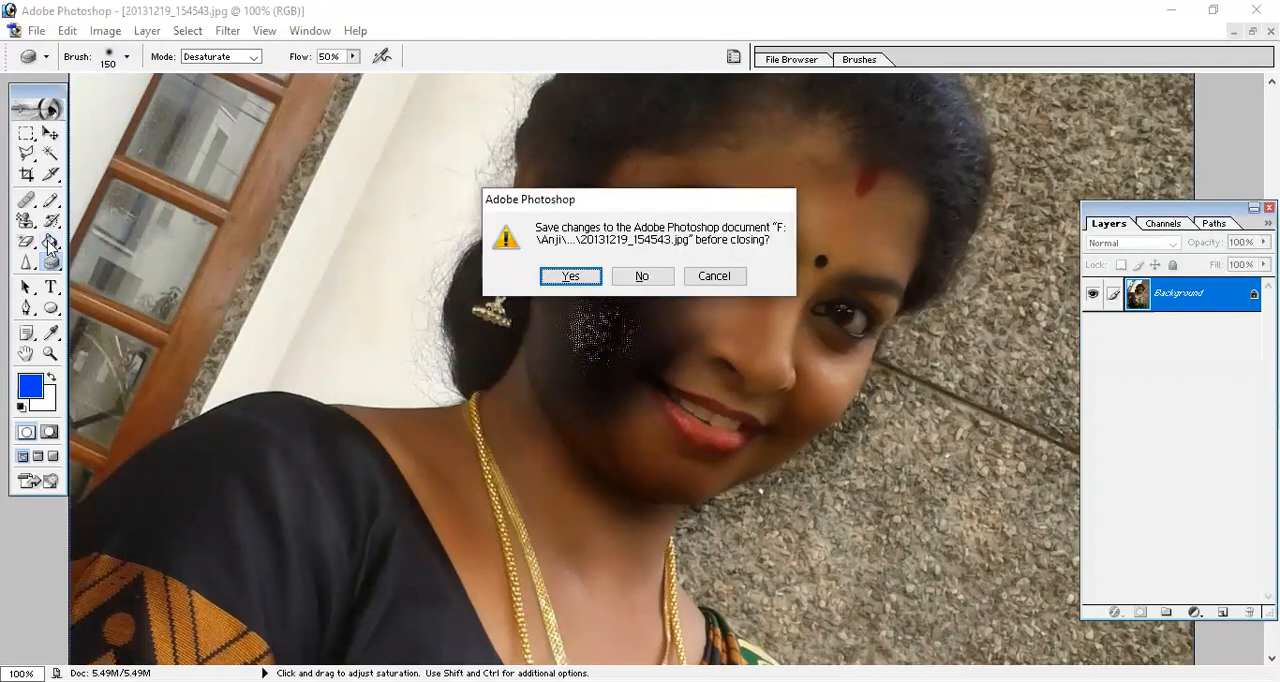
pyautogui.press('n')
pyautogui.press('n')
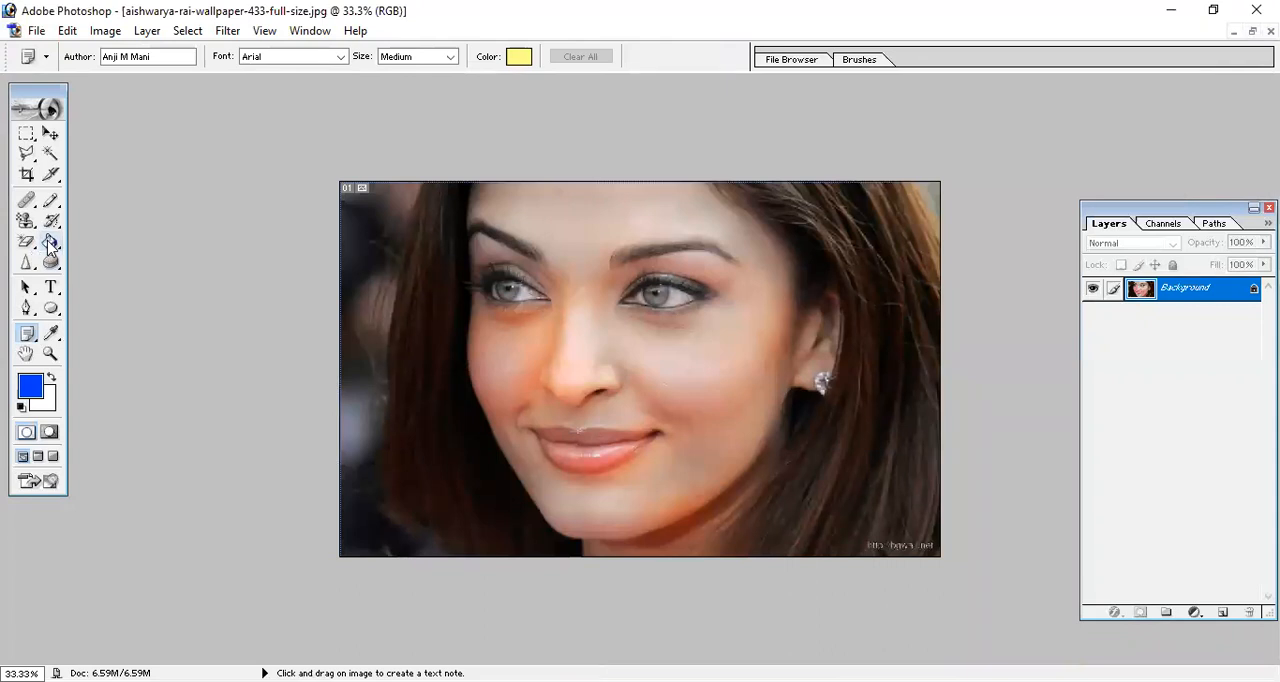
pyautogui.hotkey('ctrl', 'w')
pyautogui.press('n')
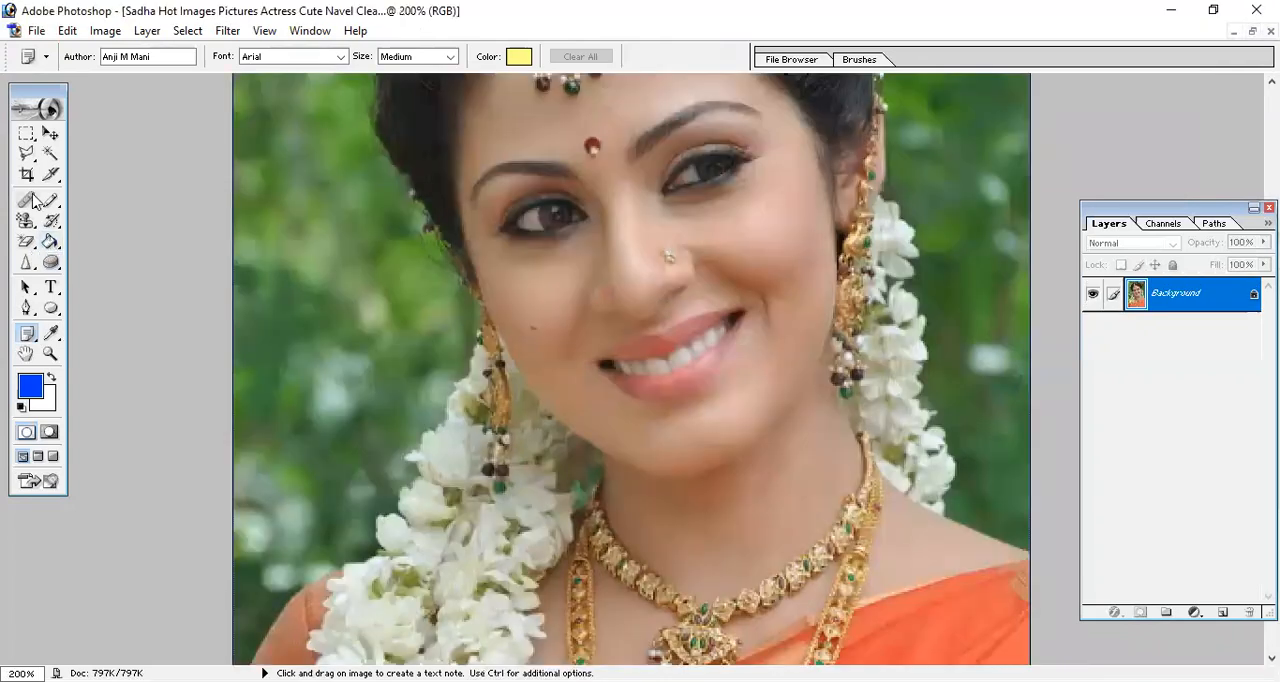
pyautogui.hotkey('ctrl', 'w')
pyautogui.press('n')
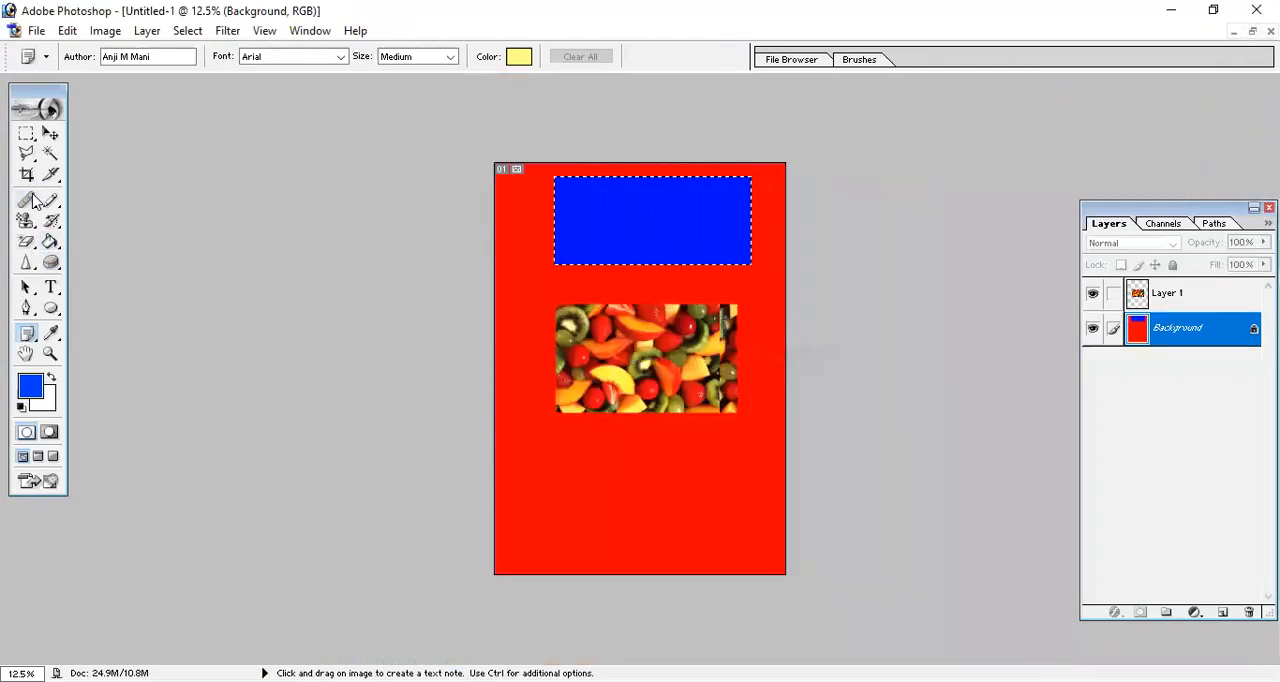
pyautogui.hotkey('ctrl', 'w')
pyautogui.press('n')
pyautogui.hotkey('ctrl', 'w')
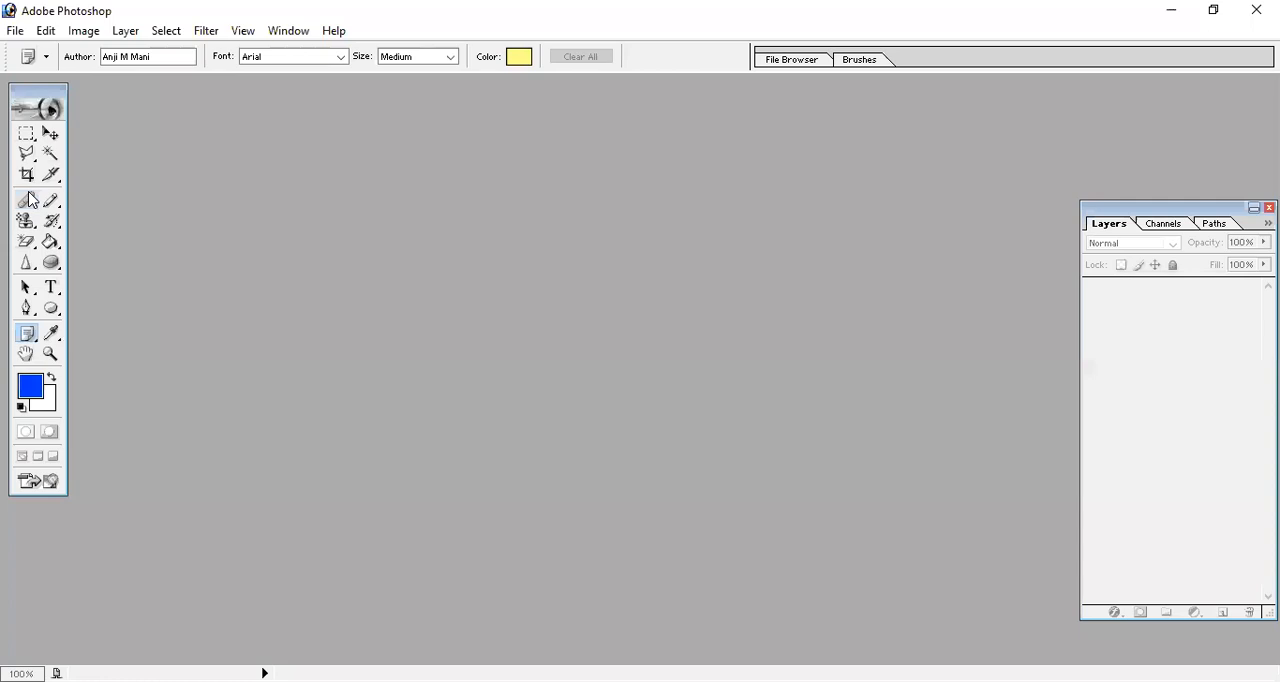
# Select the Healing Brush, create a blank RGB document, and move its window toward the middle of the workspace.
pyautogui.click(27, 199)
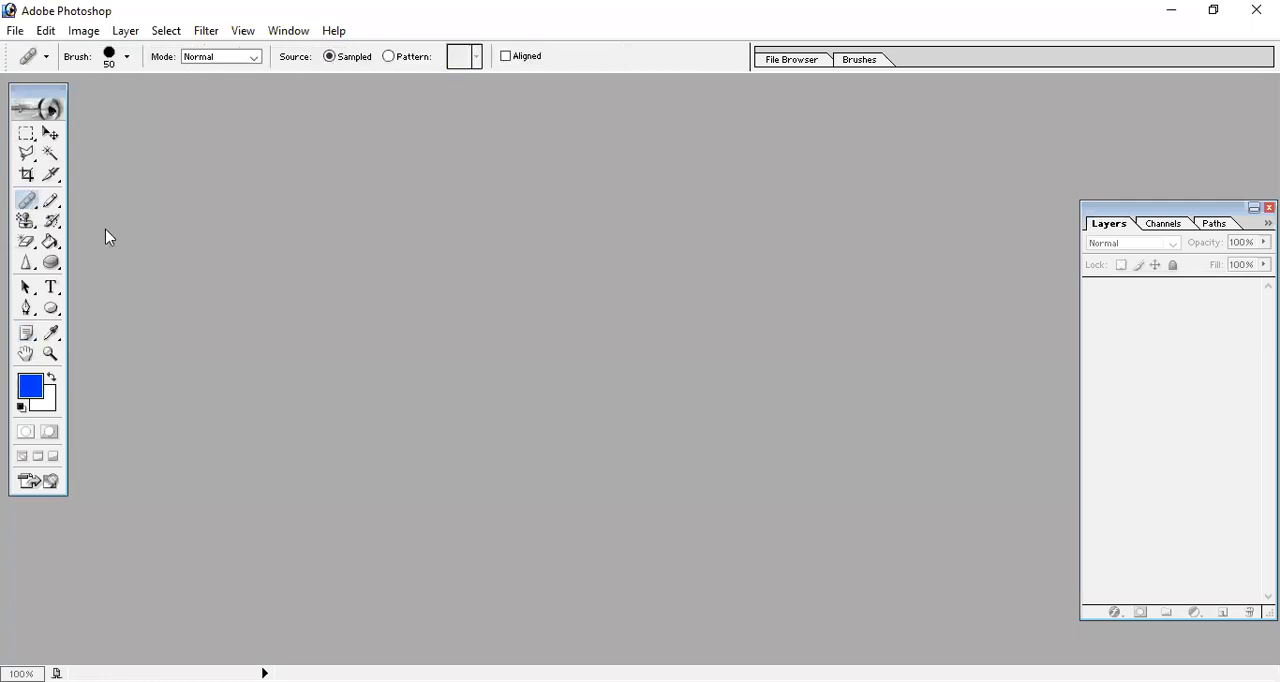
pyautogui.hotkey('ctrl', 'n')
pyautogui.press('Return')
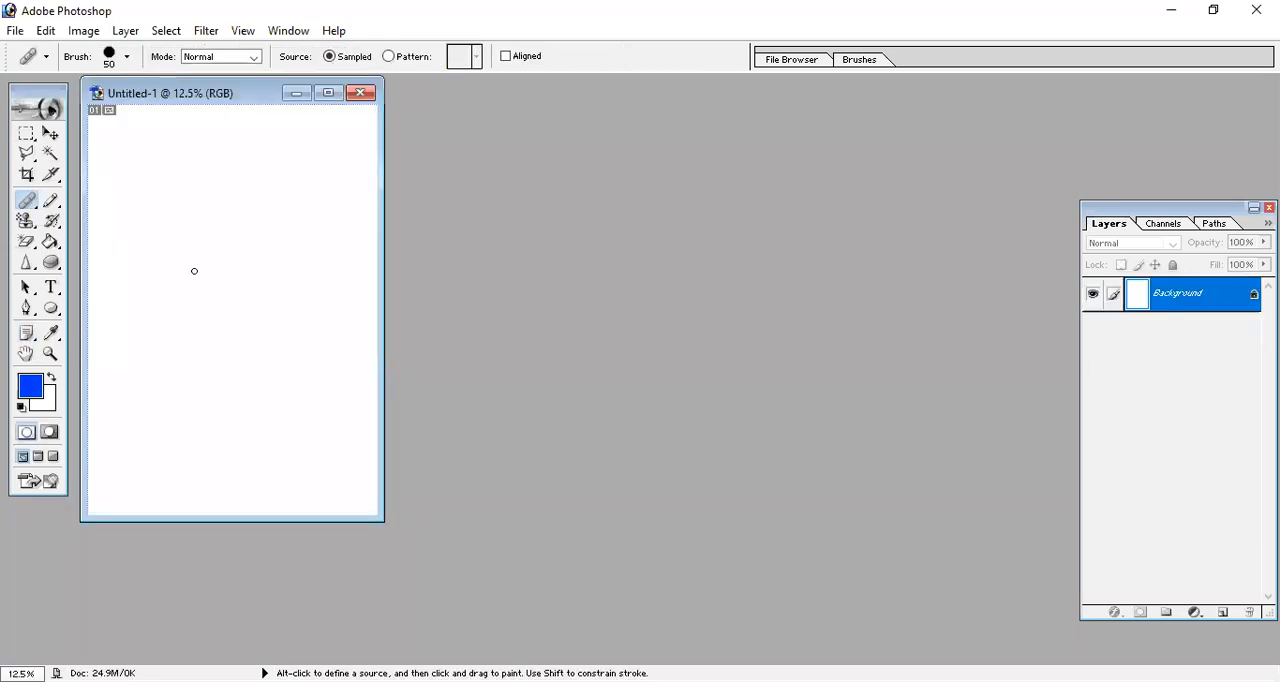
pyautogui.moveTo(222, 103); pyautogui.dragTo(482, 111)
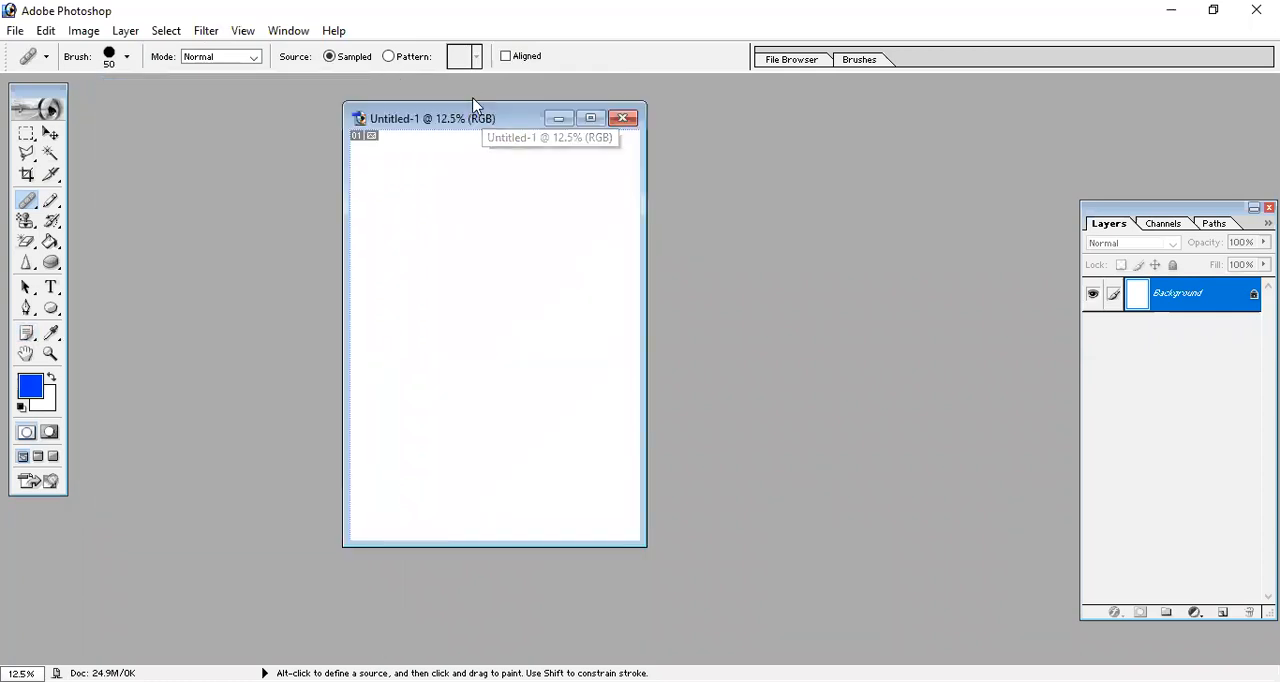
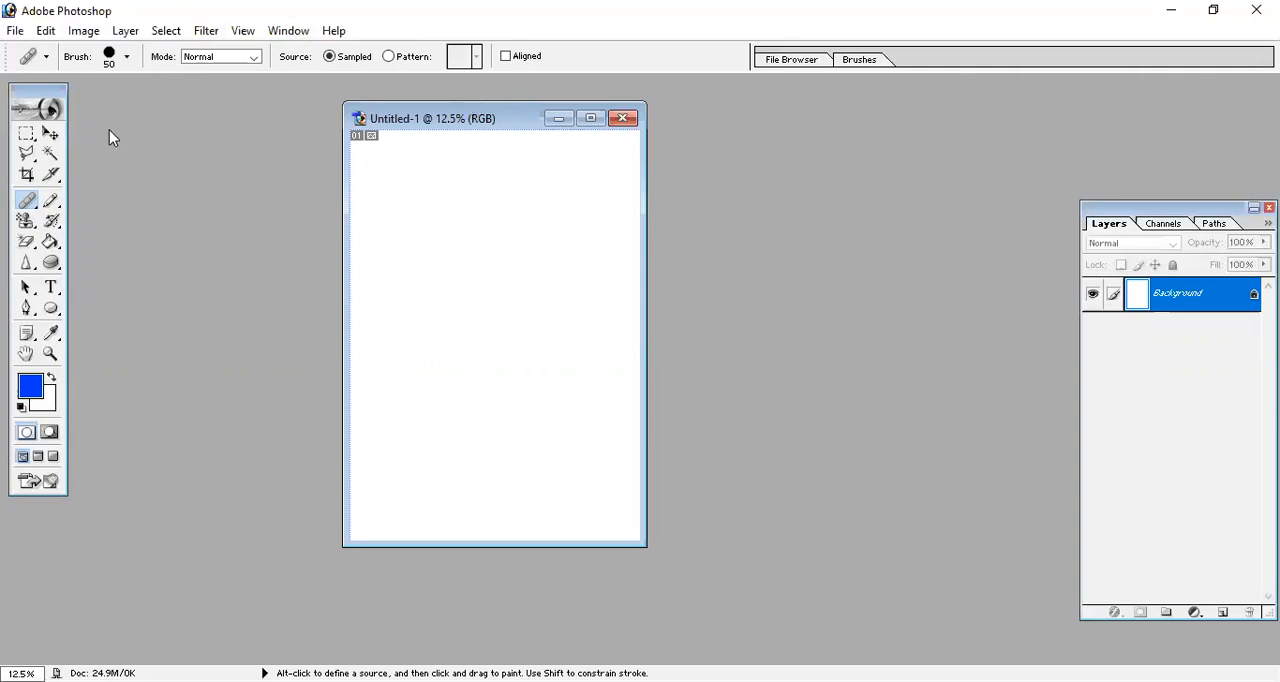
# Fill a wide rectangular selection near the top of the page with the blue foreground color and deselect it.
pyautogui.click(26, 133)
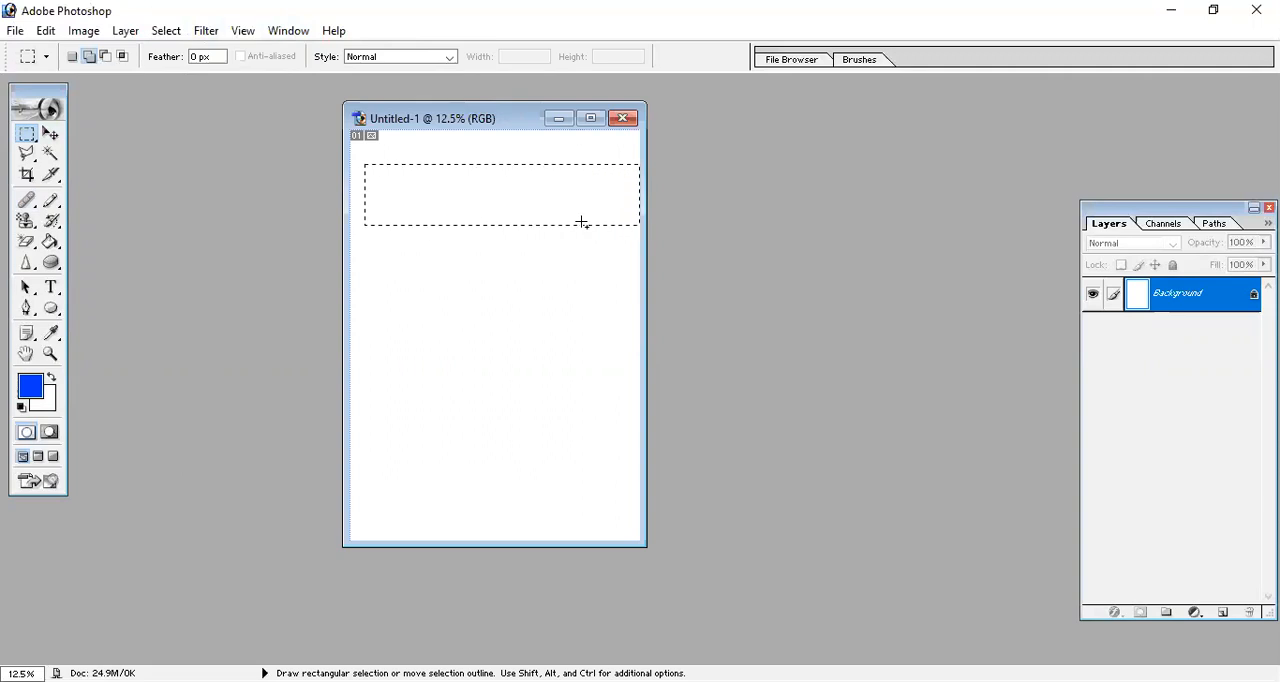
pyautogui.hotkey('alt', 'BackSpace')
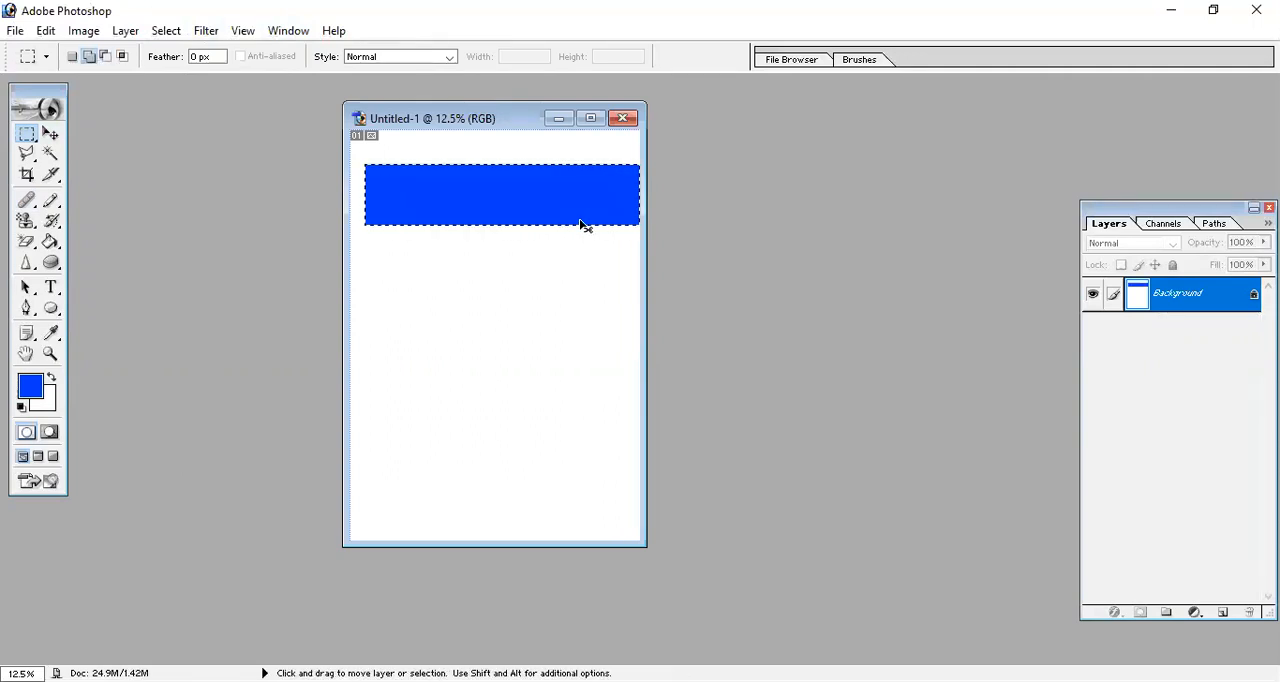
pyautogui.hotkey('ctrl', 'd')
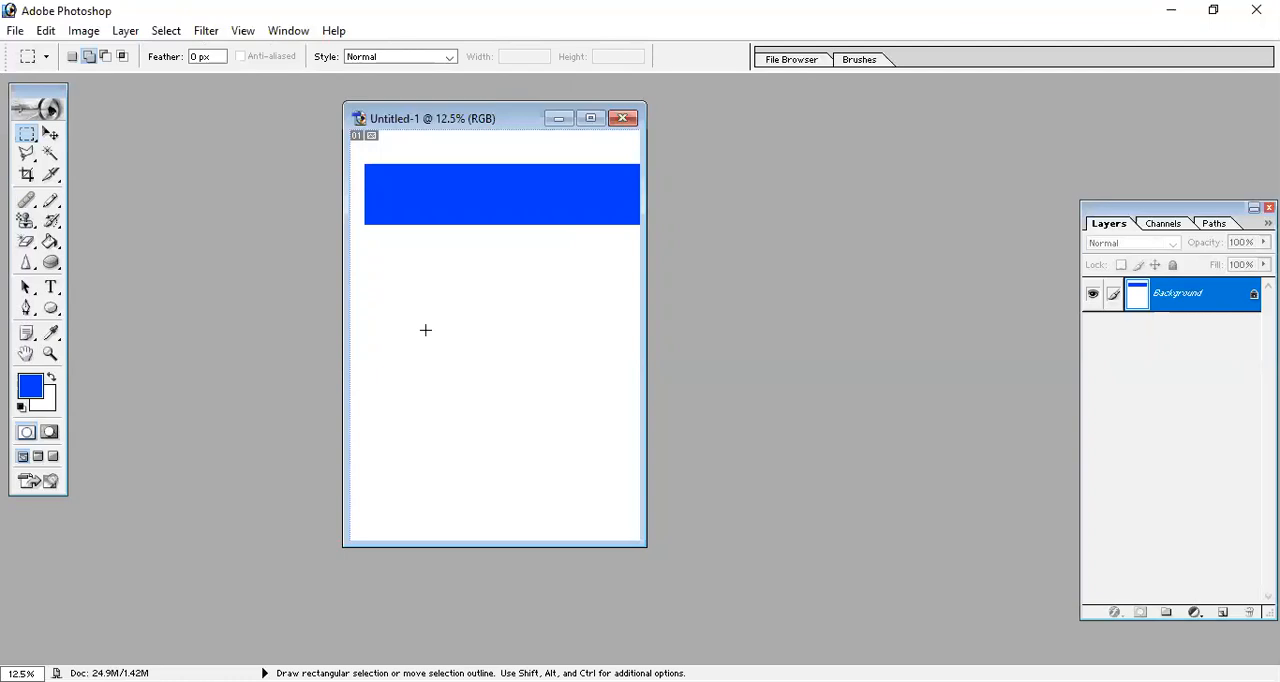
# Select a rectangle in the middle of the page, fill it with bright red, and deselect it.
pyautogui.moveTo(373, 292); pyautogui.dragTo(601, 360)
pyautogui.click(30, 395)
pyautogui.click(848, 322)
pyautogui.click(991, 305)
pyautogui.hotkey('alt', 'BackSpace')
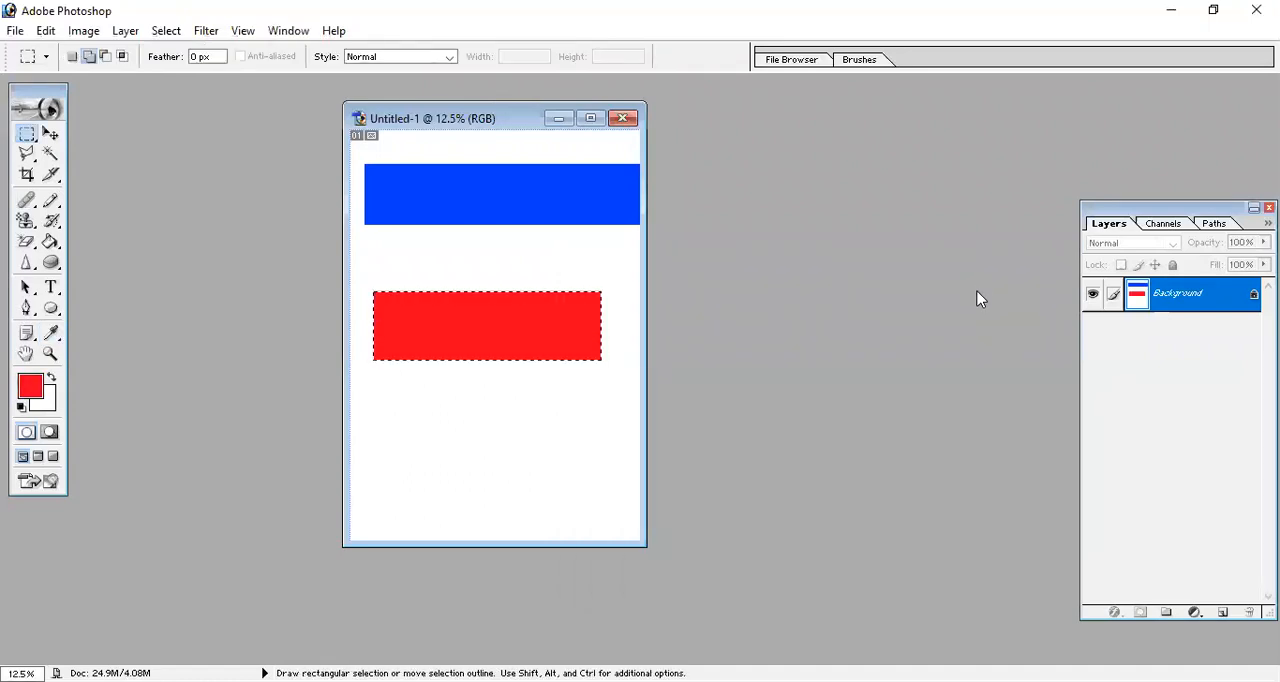
pyautogui.hotkey('ctrl', 'd')
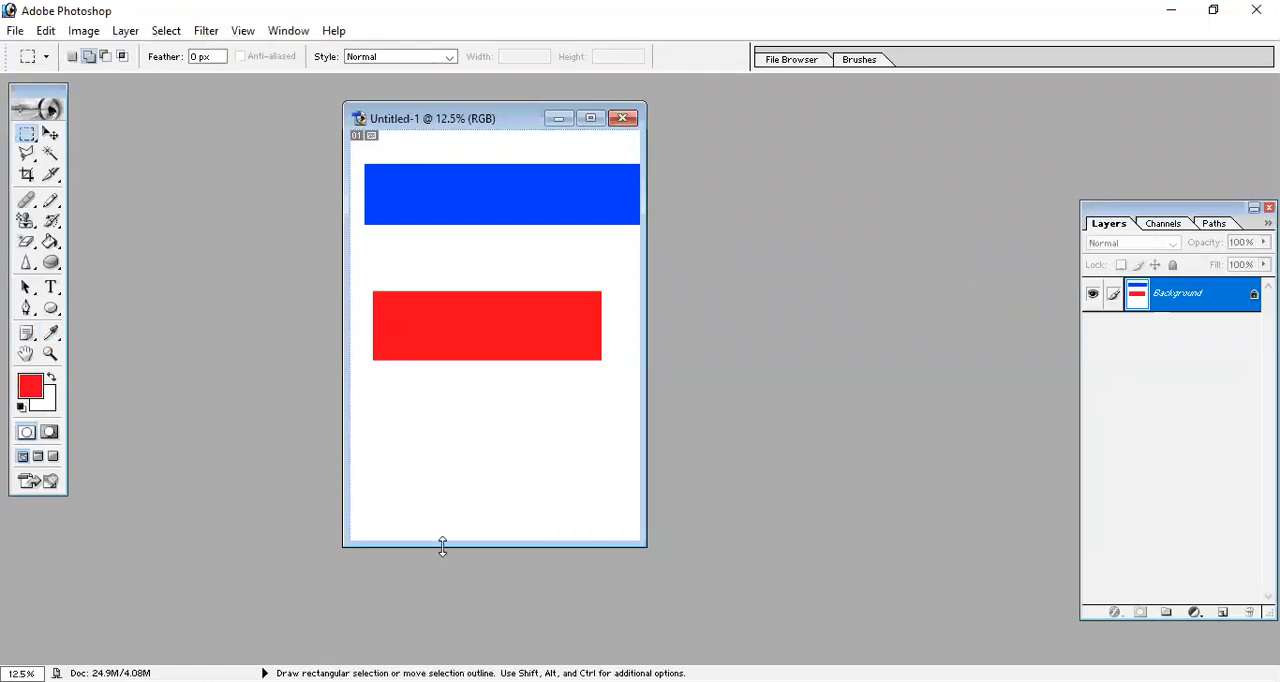
# Select a rectangle near the bottom of the page, fill it with dark green, and deselect it.
pyautogui.moveTo(543, 476); pyautogui.dragTo(630, 497)
pyautogui.click(31, 386)
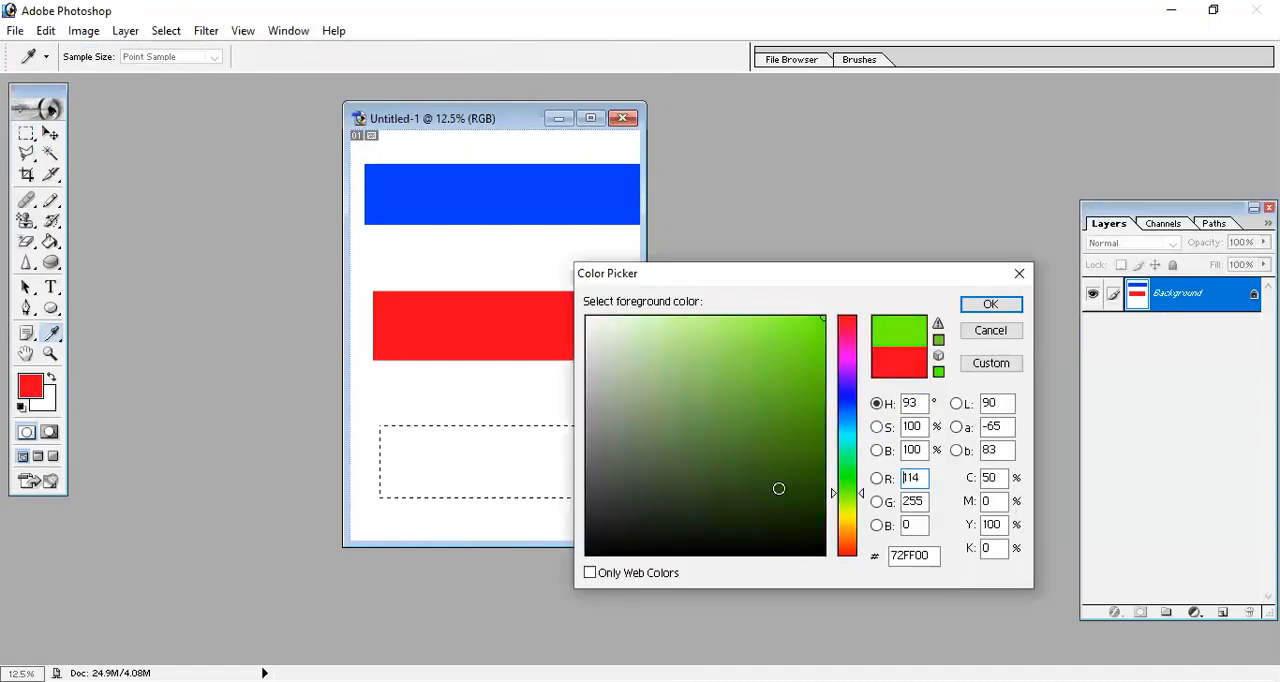
pyautogui.click(790, 455)
pyautogui.click(989, 304)
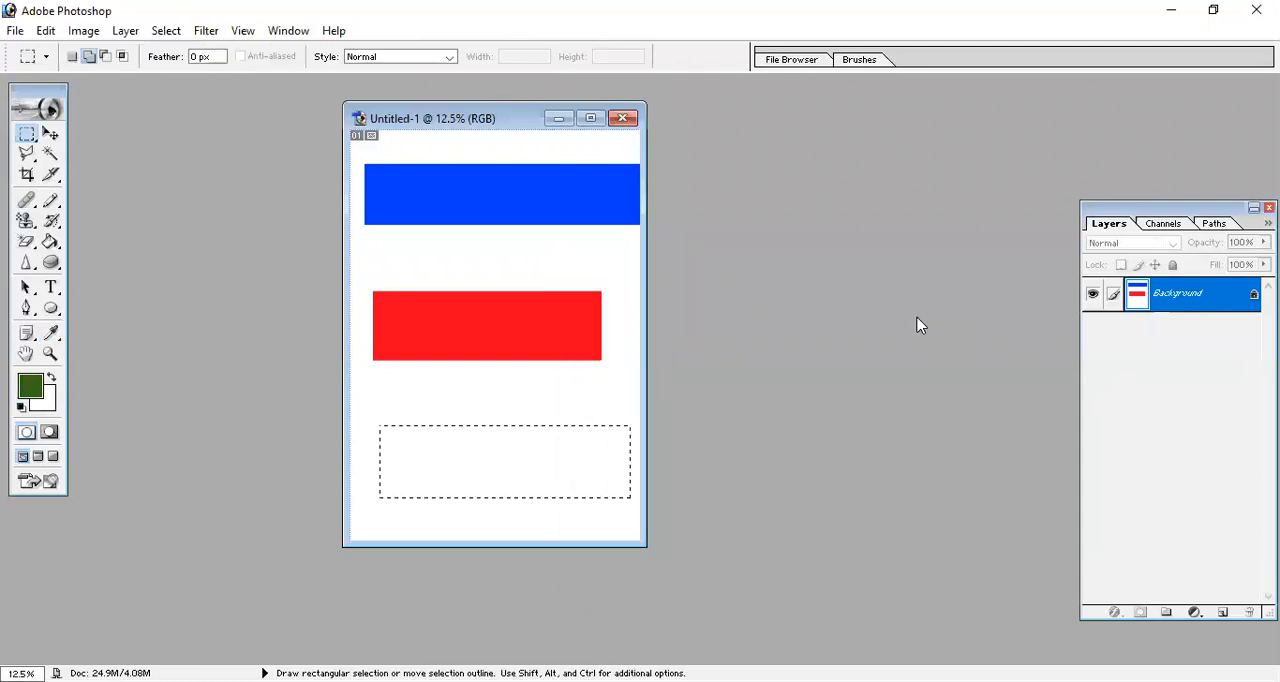
pyautogui.hotkey('alt', 'BackSpace')
pyautogui.hotkey('ctrl', 'd')
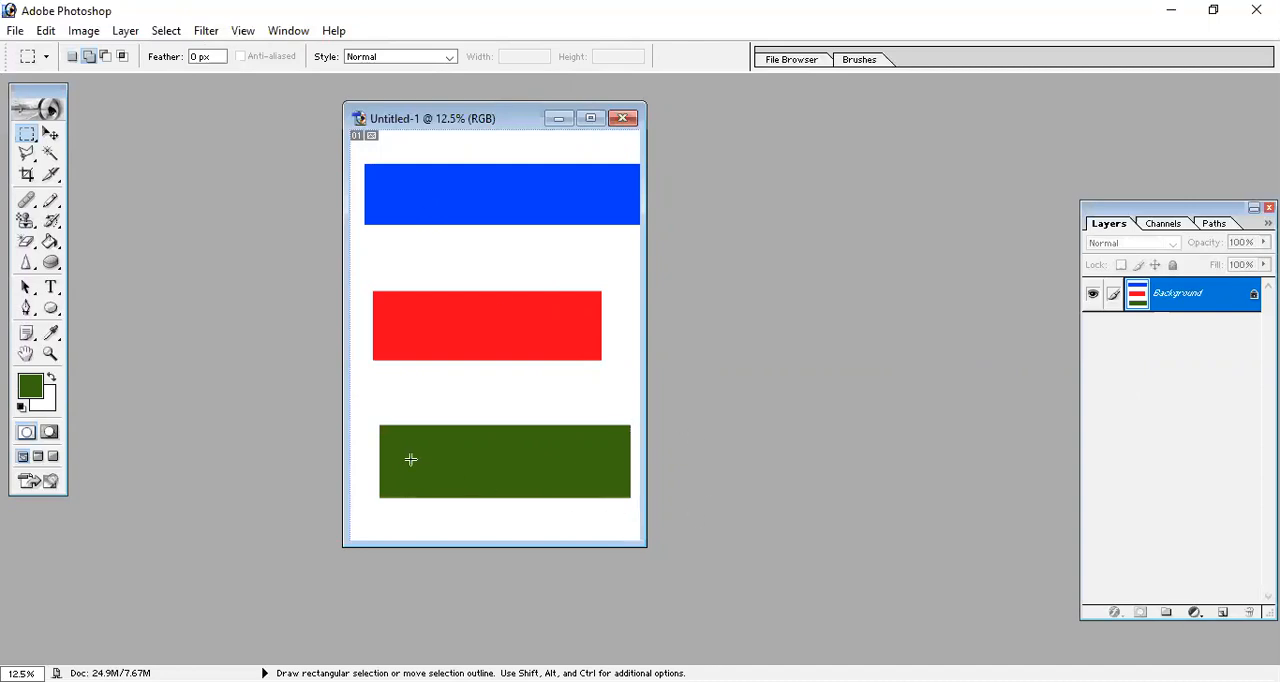
# Try to move the green rectangle on the Background layer with the Move tool.
pyautogui.press('v')
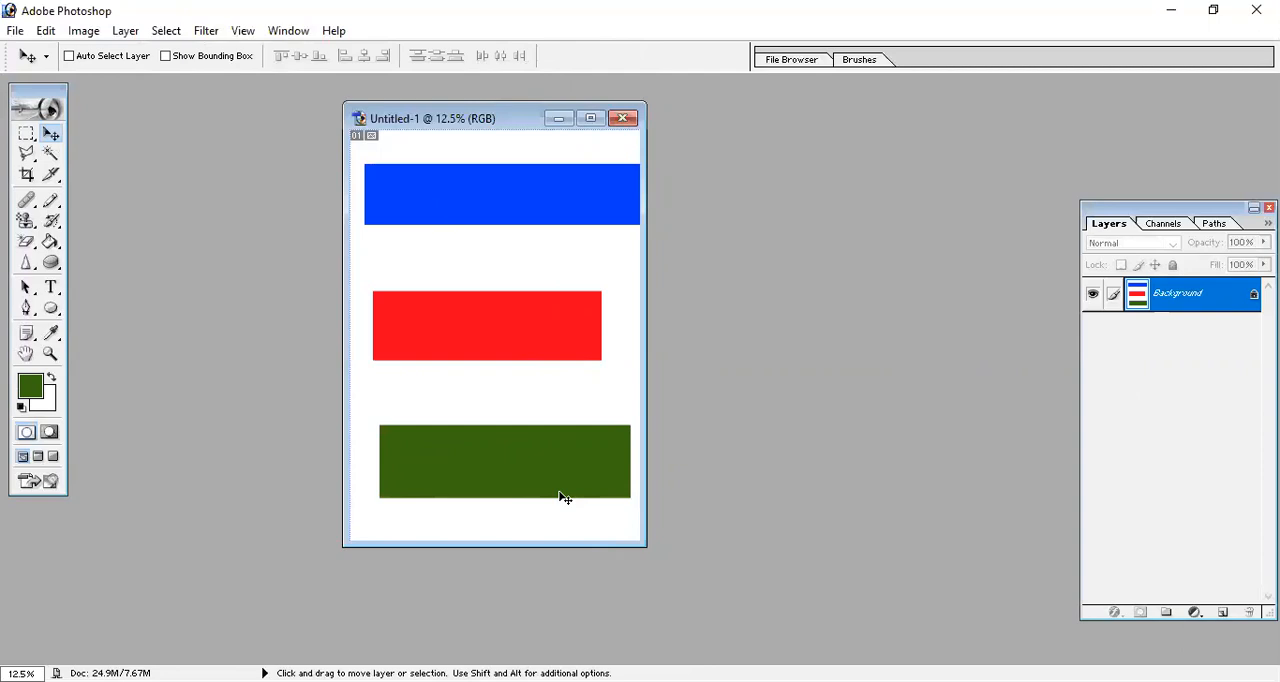
pyautogui.moveTo(561, 496); pyautogui.dragTo(584, 354)
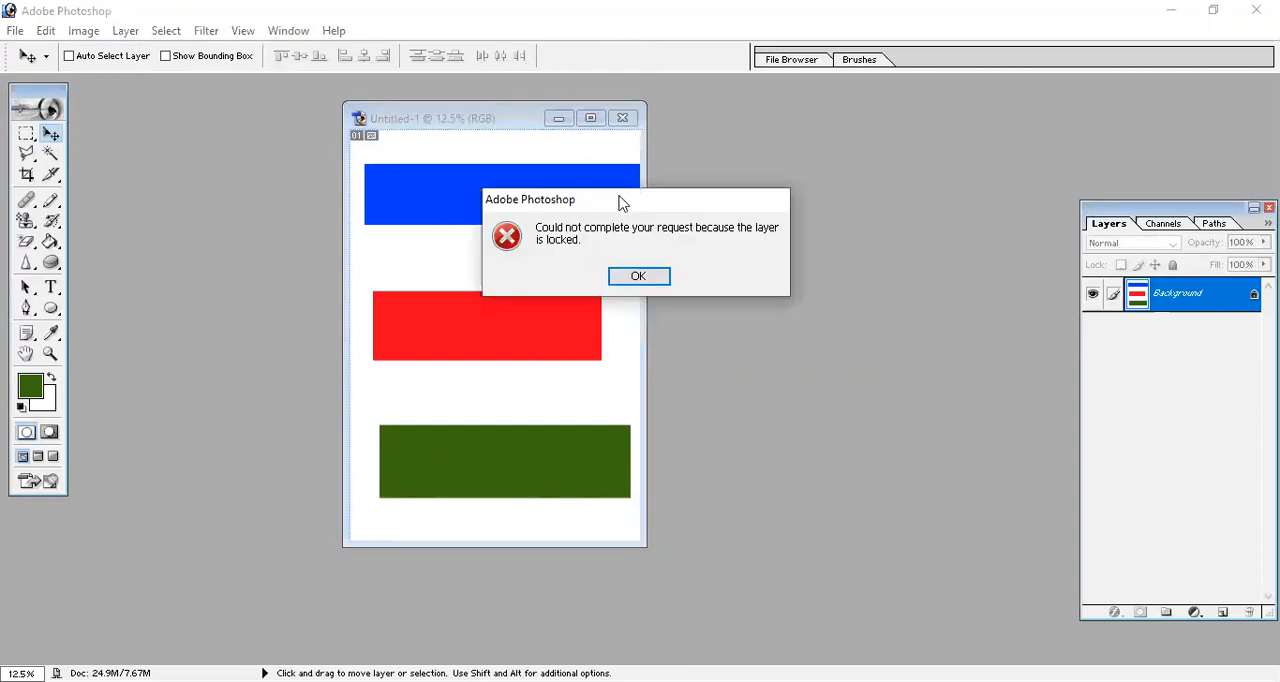
pyautogui.moveTo(620, 203); pyautogui.dragTo(495, 290)
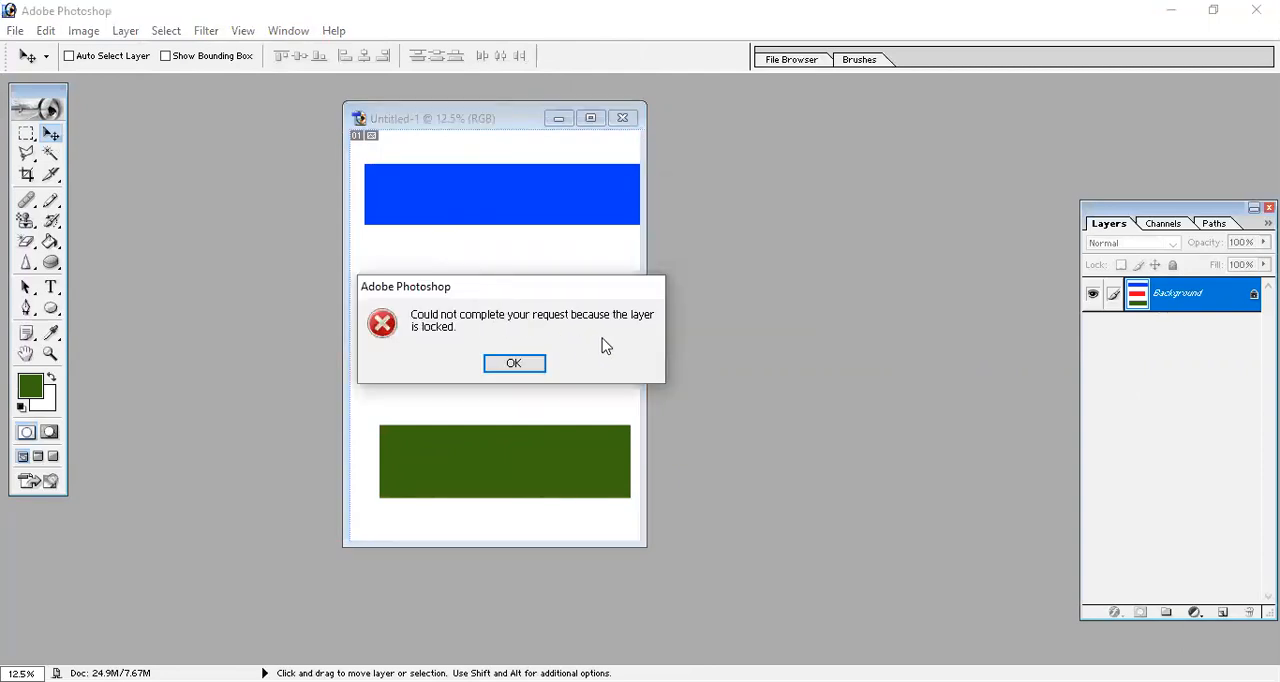
pyautogui.click(514, 364)
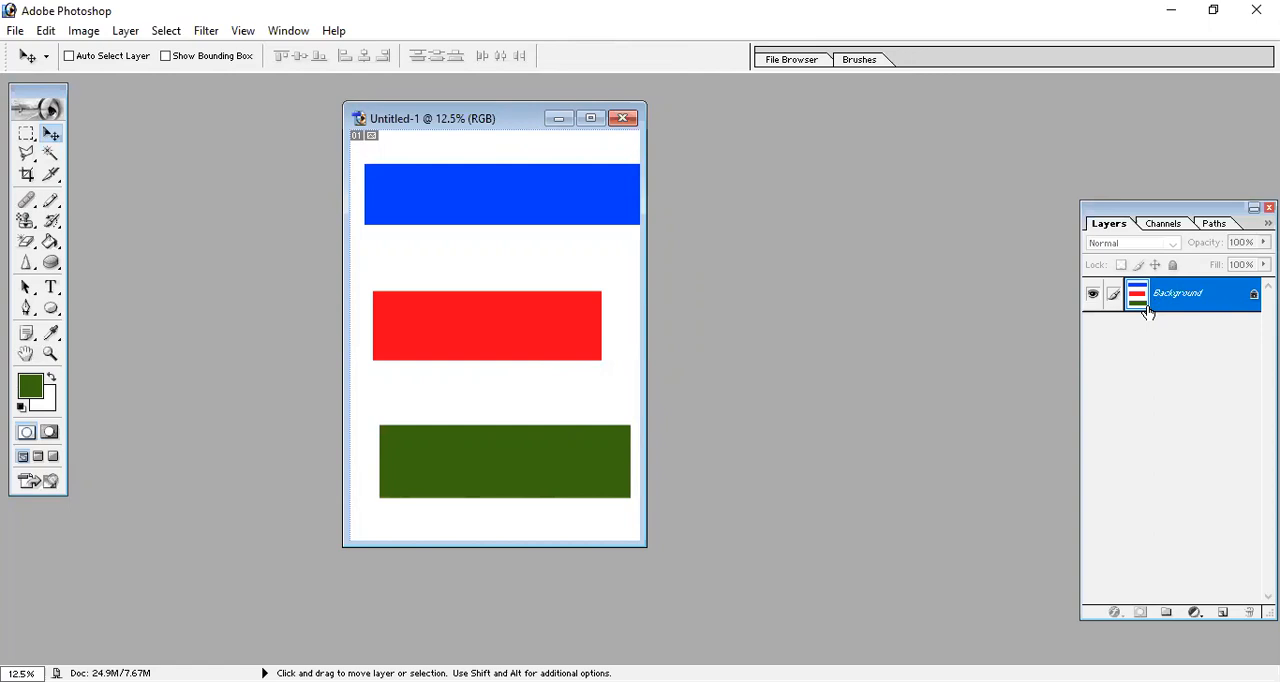
# Undo all the rectangle fills and selections back to the blank white page.
pyautogui.press('alt')
pyautogui.hotkey('ctrl', 'alt', 'z')
pyautogui.hotkey('ctrl', 'alt', 'z')
pyautogui.hotkey('ctrl', 'alt', 'z')
pyautogui.hotkey('ctrl', 'alt', 'z')
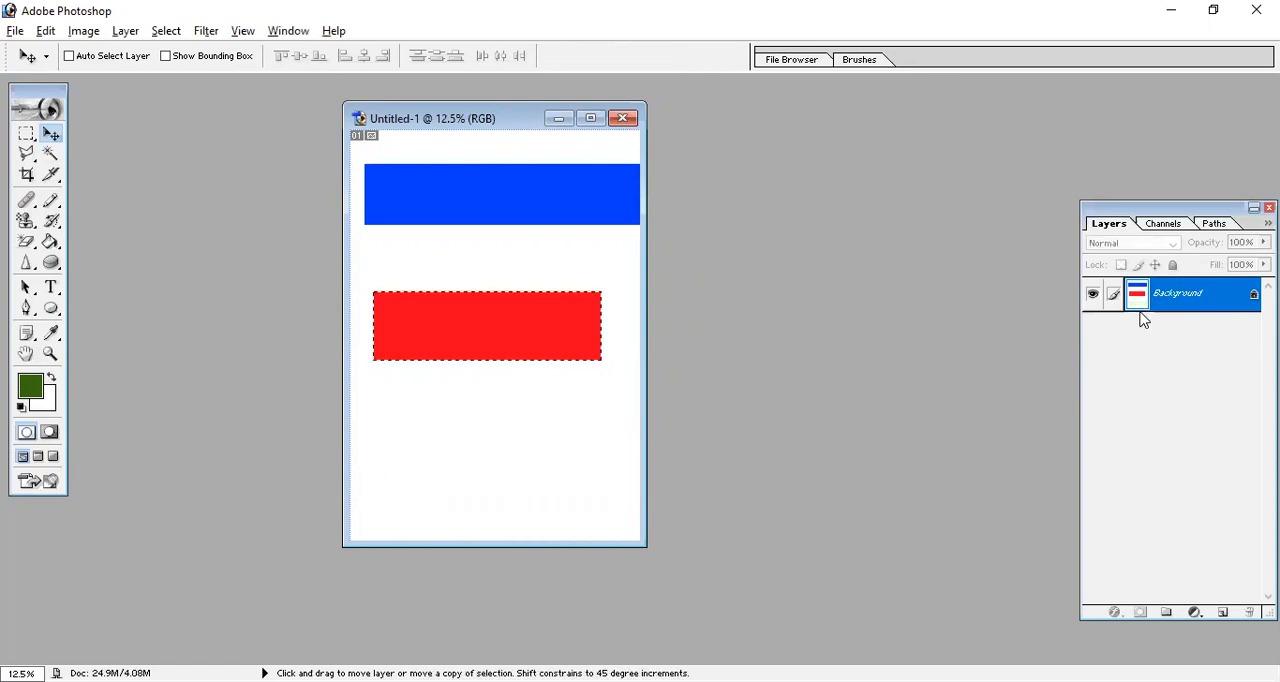
pyautogui.hotkey('ctrl', 'alt', 'z')
pyautogui.hotkey('ctrl', 'alt', 'z')
pyautogui.hotkey('ctrl', 'alt', 'z')
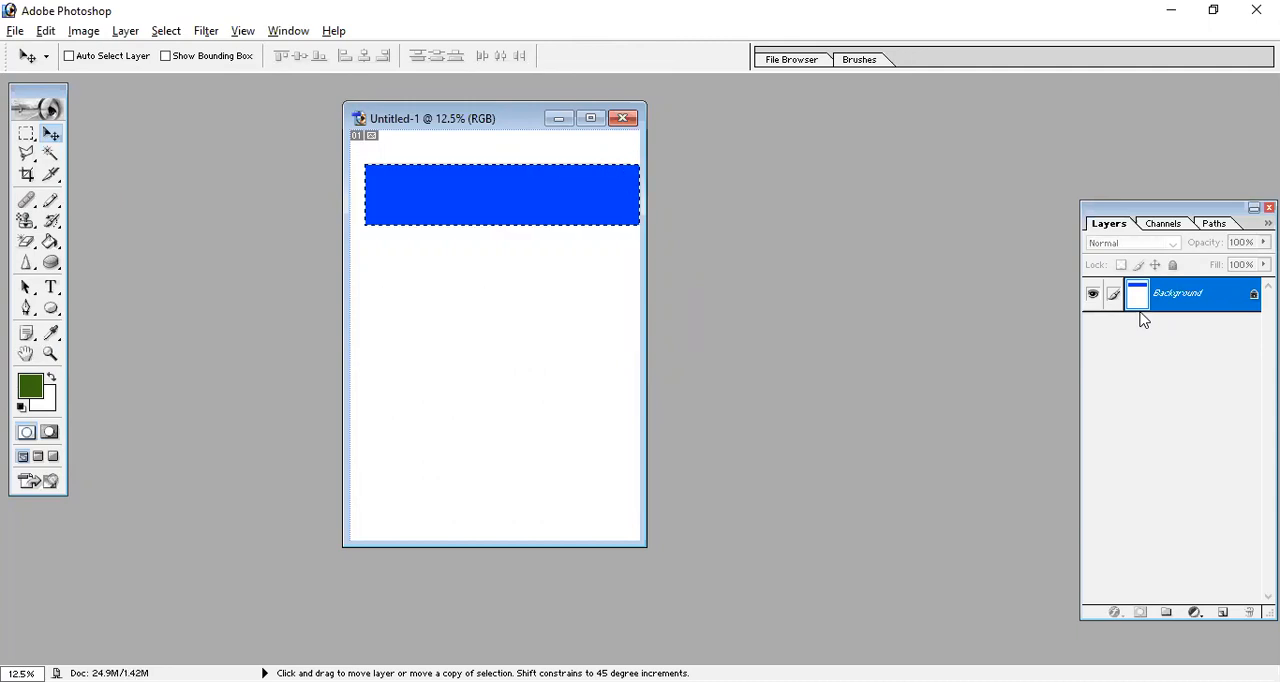
pyautogui.hotkey('ctrl', 'alt', 'z')
pyautogui.hotkey('ctrl', 'alt', 'z')
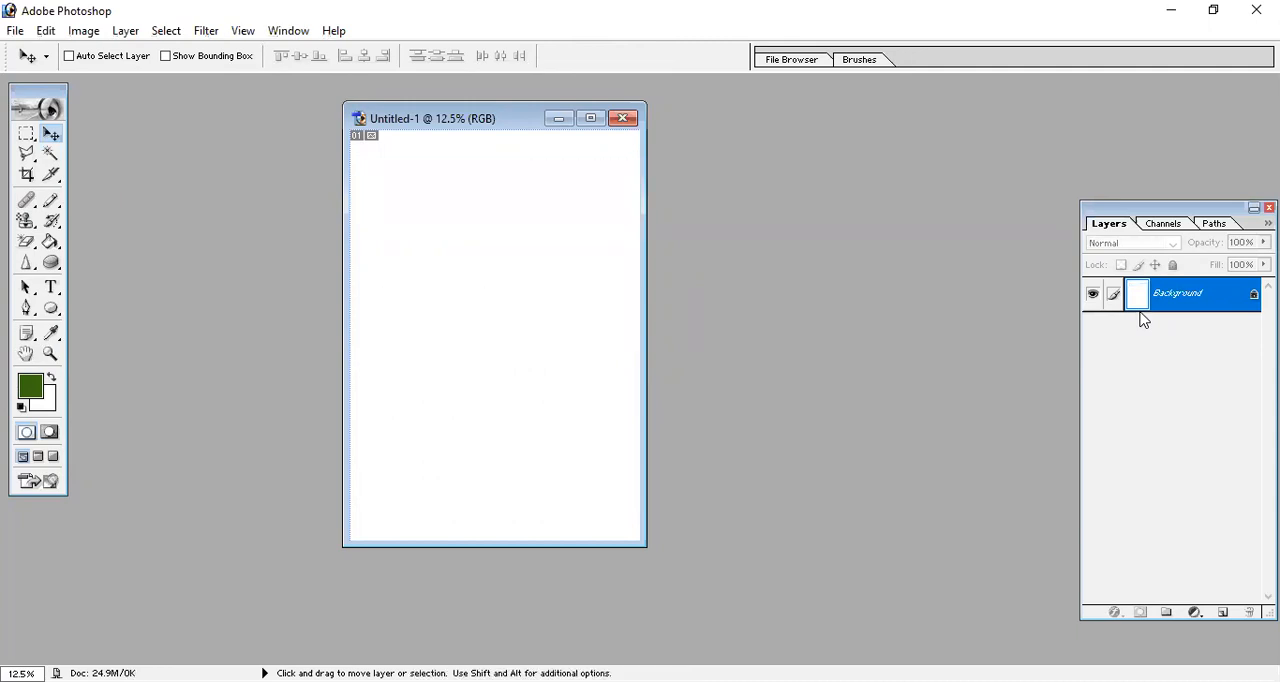
# Add a new layer above the Background with the default settings and choose the Rectangular Marquee tool.
pyautogui.click(126, 31)
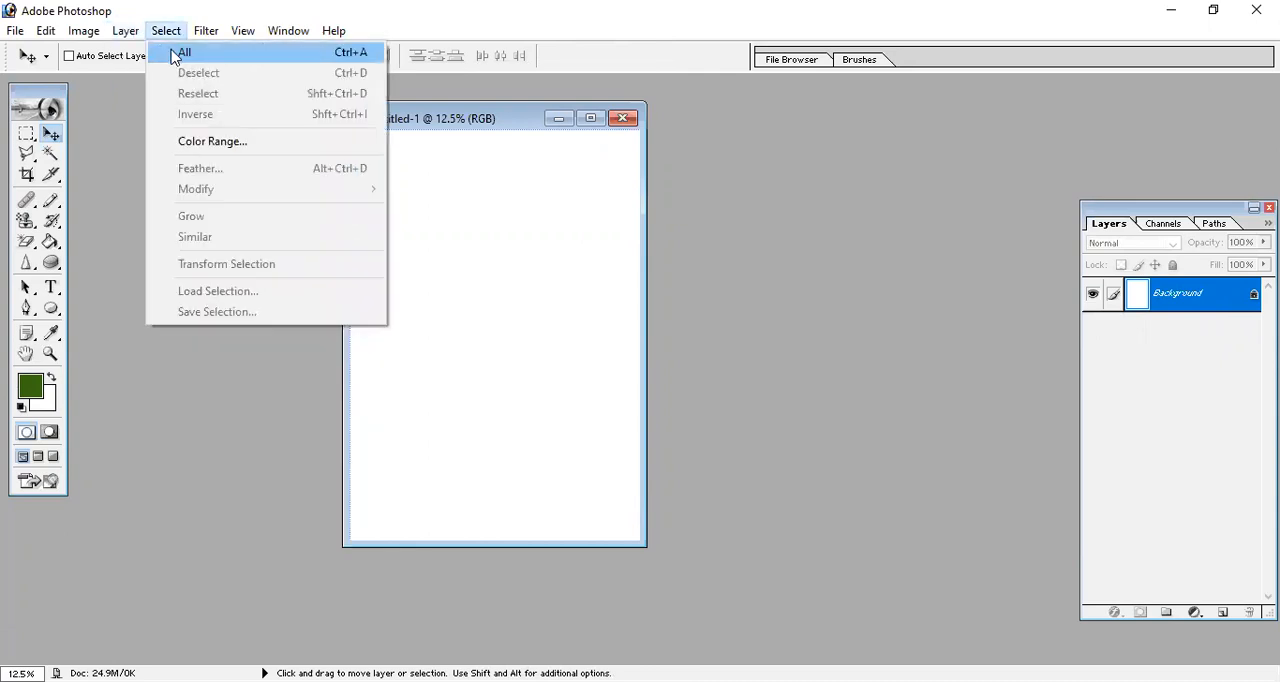
pyautogui.moveTo(146, 62)
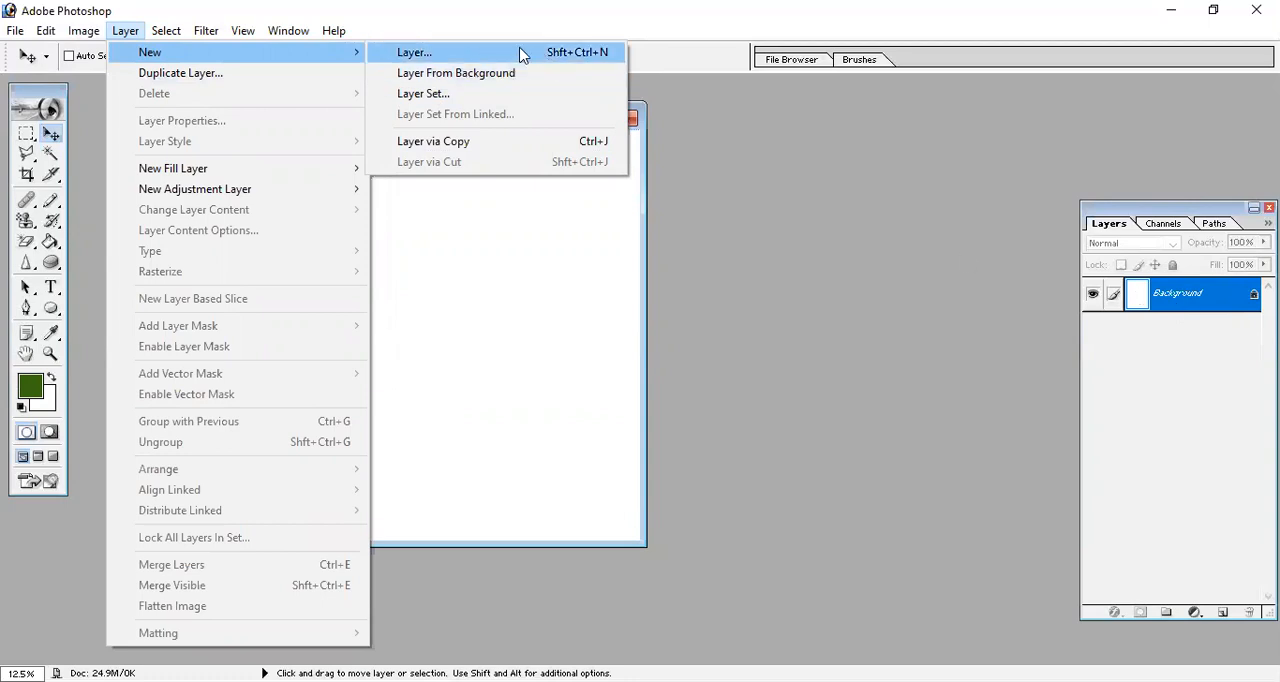
pyautogui.click(615, 55)
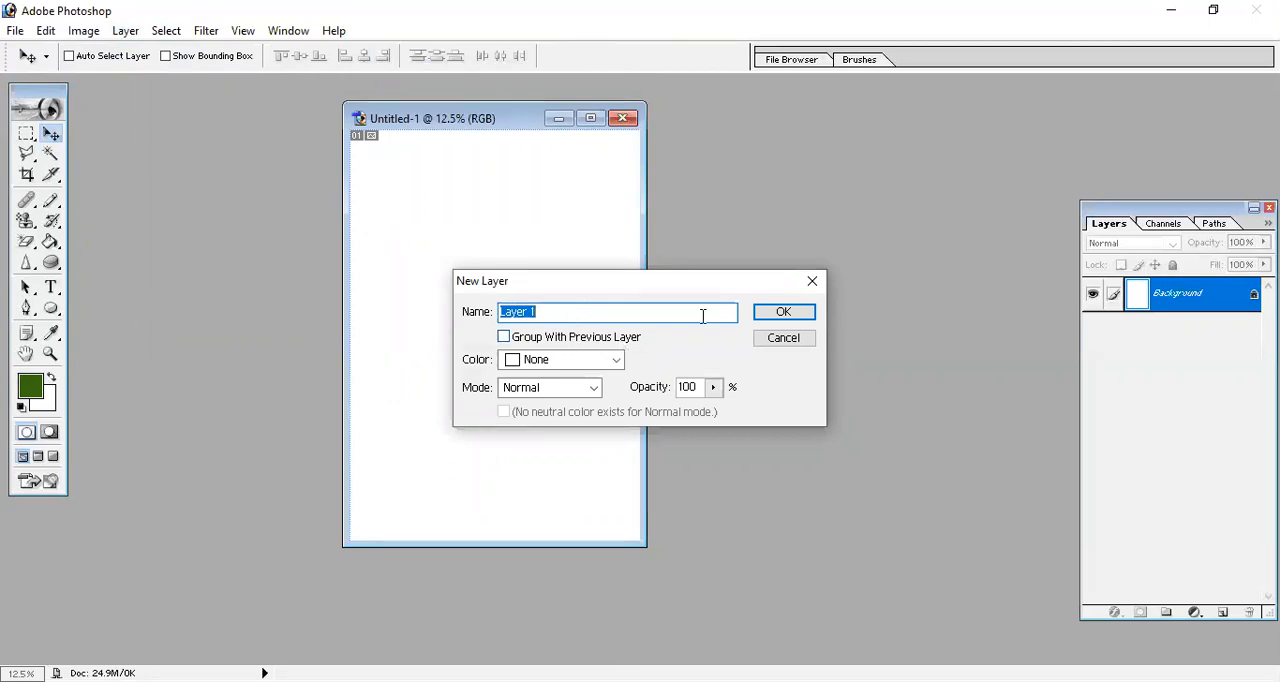
pyautogui.click(781, 316)
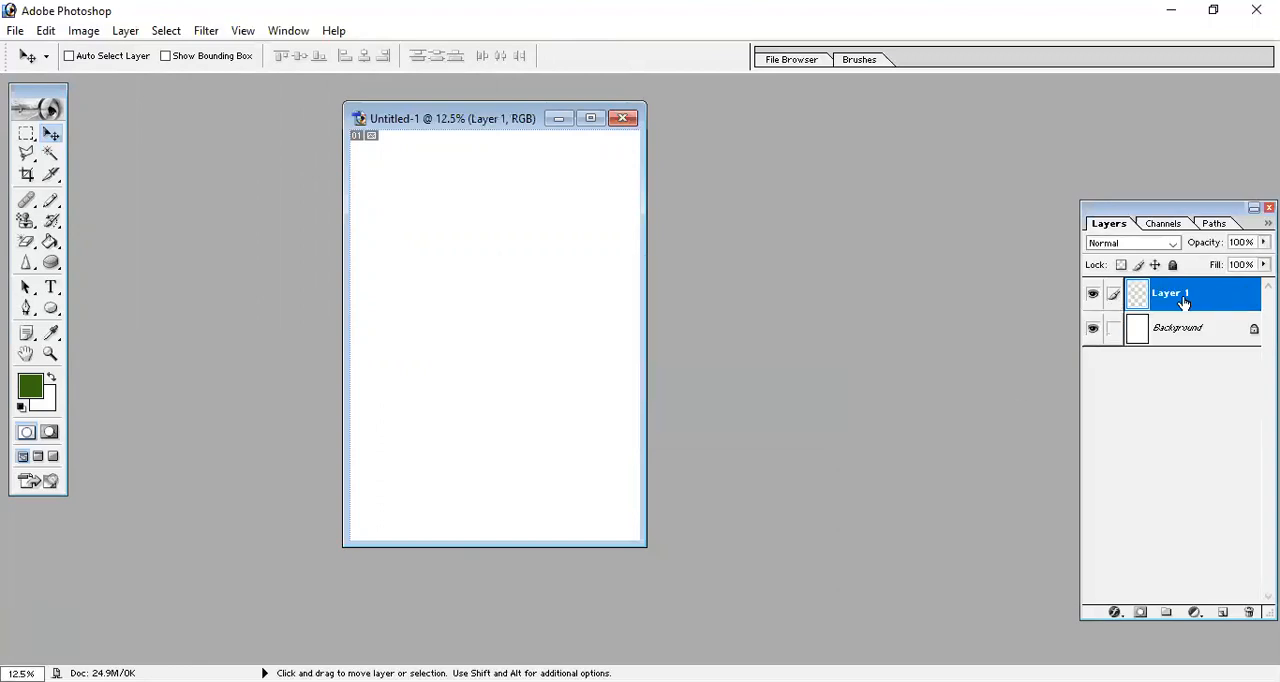
pyautogui.click(26, 136)
pyautogui.moveTo(372, 175); pyautogui.dragTo(497, 255)
pyautogui.moveTo(518, 255)
pyautogui.mouseDown()
pyautogui.moveTo(608, 264)
pyautogui.moveTo(608, 291)
pyautogui.mouseUp()
pyautogui.moveTo(369, 155); pyautogui.dragTo(587, 276)
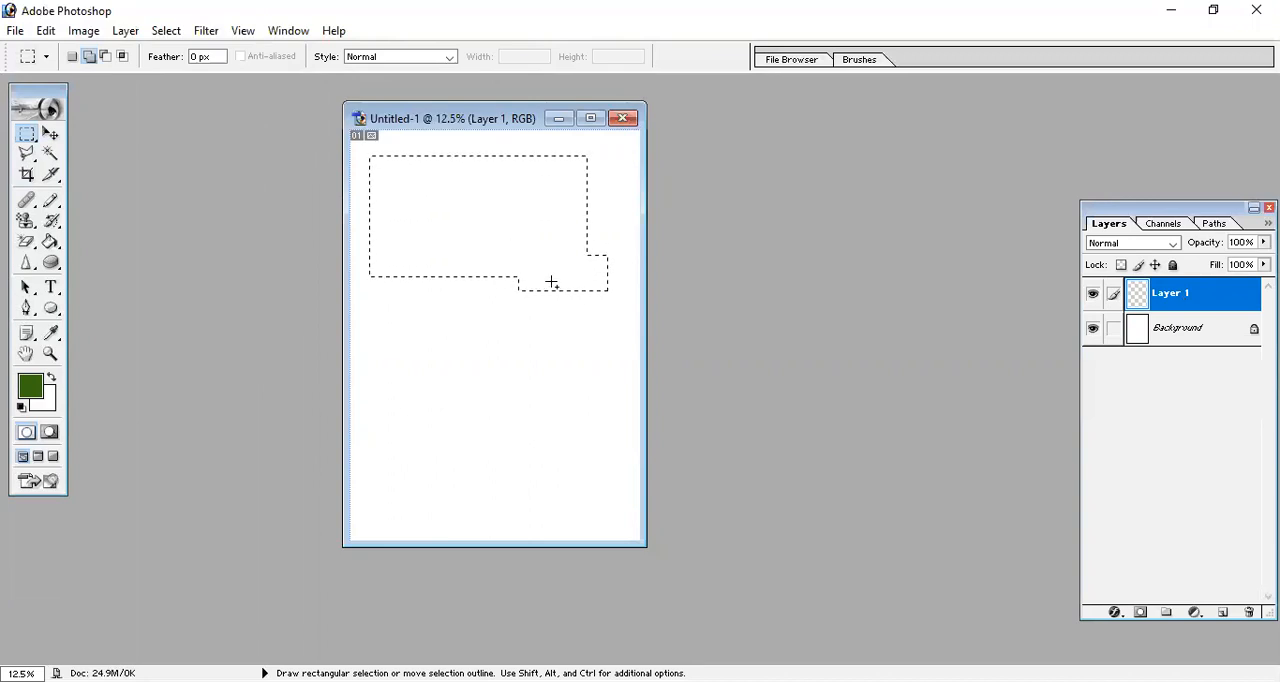
pyautogui.hotkey('ctrl', 'd')
# Fill a wide rectangle near the top of the page on the new layer with the dark green foreground color and deselect it.
pyautogui.moveTo(375, 197); pyautogui.dragTo(610, 254)
pyautogui.hotkey('alt', 'BackSpace')
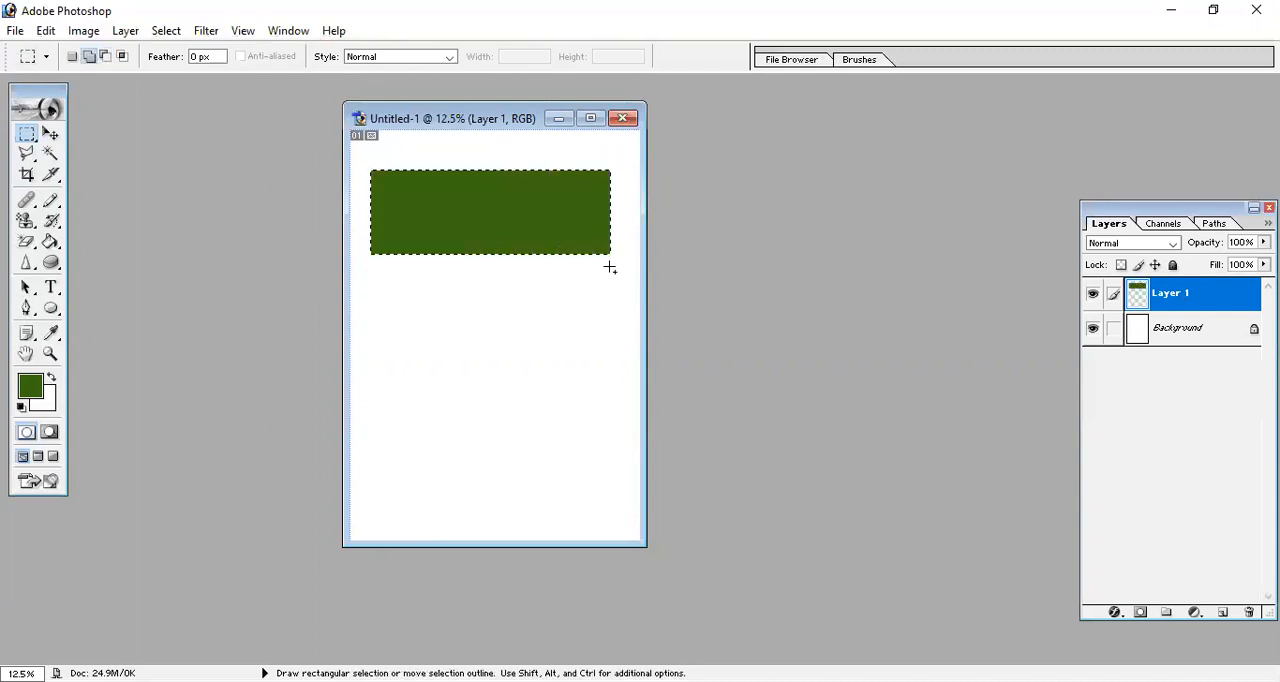
pyautogui.hotkey('ctrl', 'd')
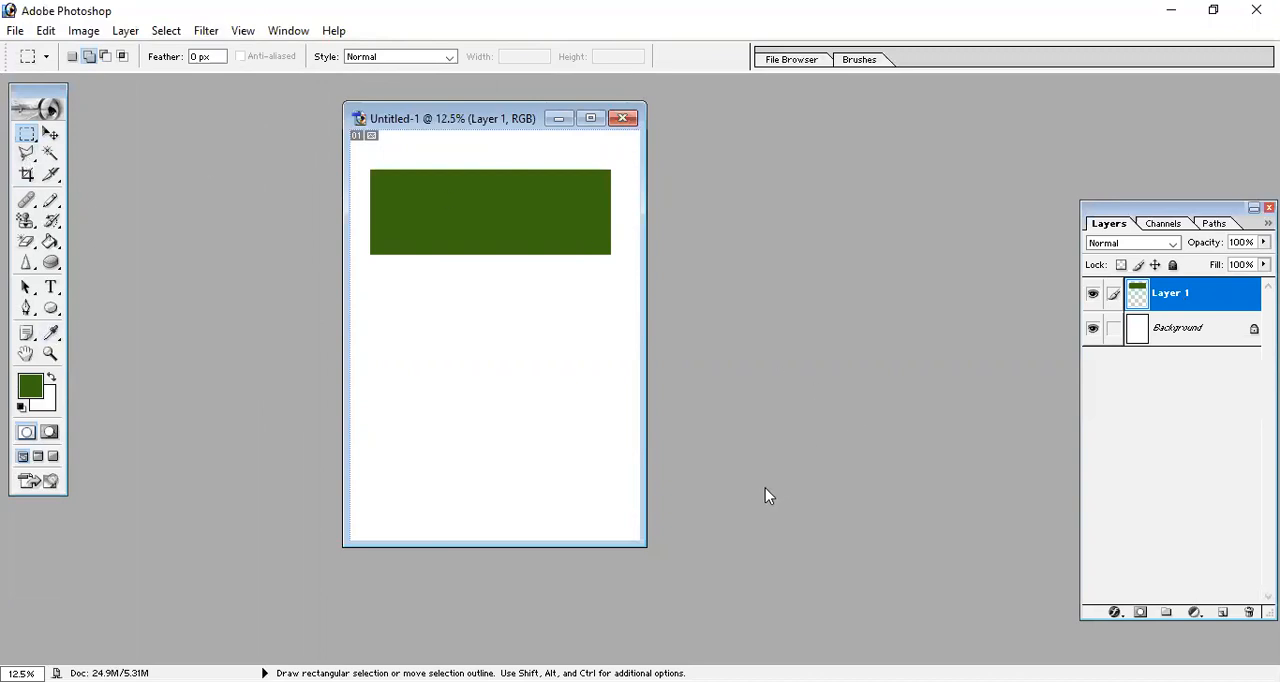
# Add another empty layer above the green rectangle's layer.
pyautogui.click(125, 30)
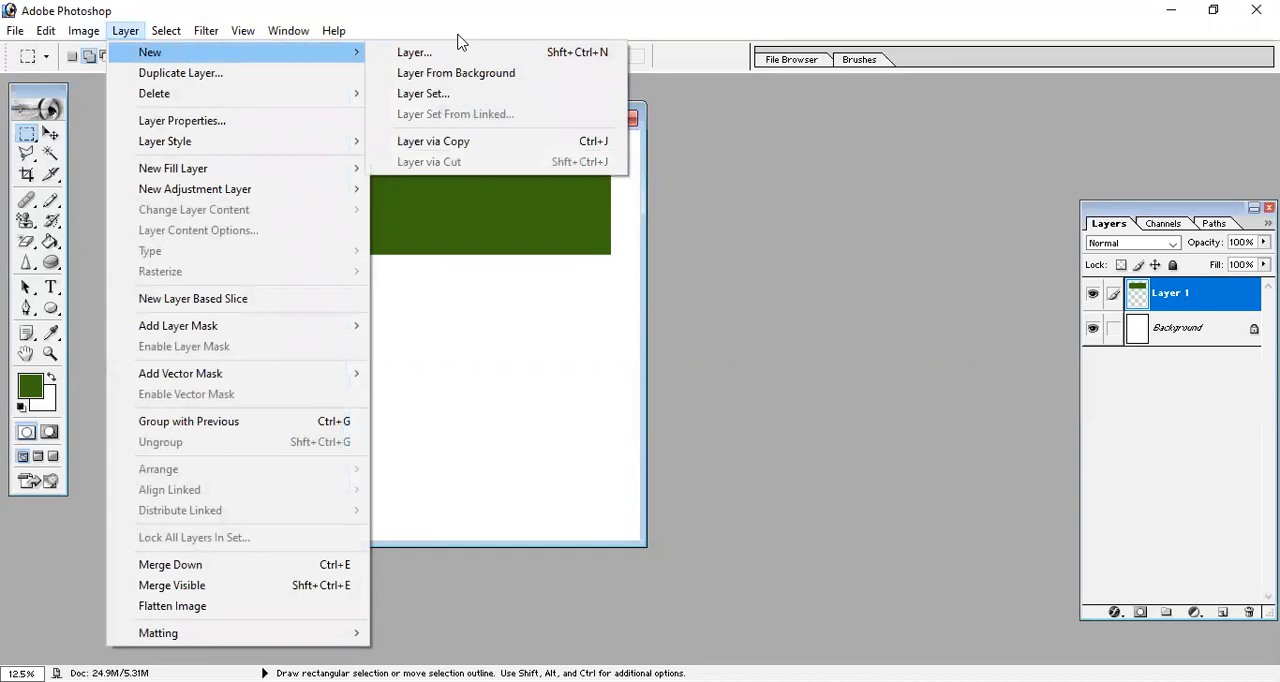
pyautogui.click(462, 50)
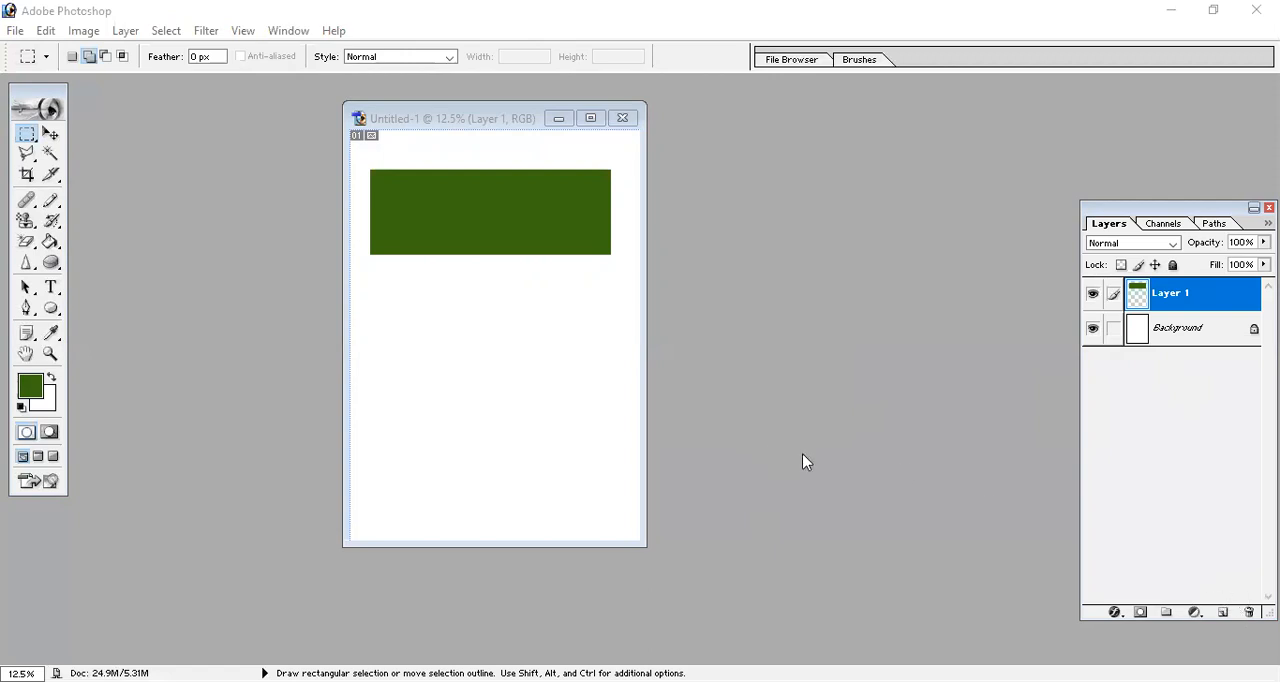
pyautogui.click(1220, 613)
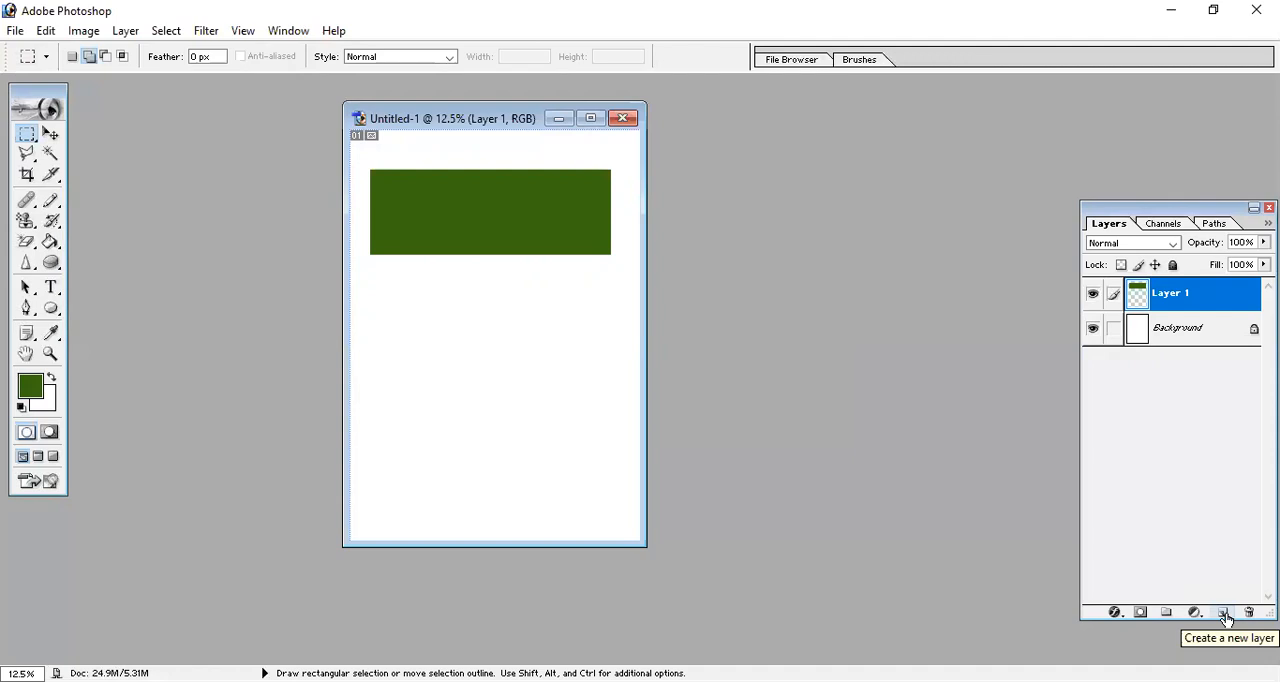
pyautogui.click(1222, 613)
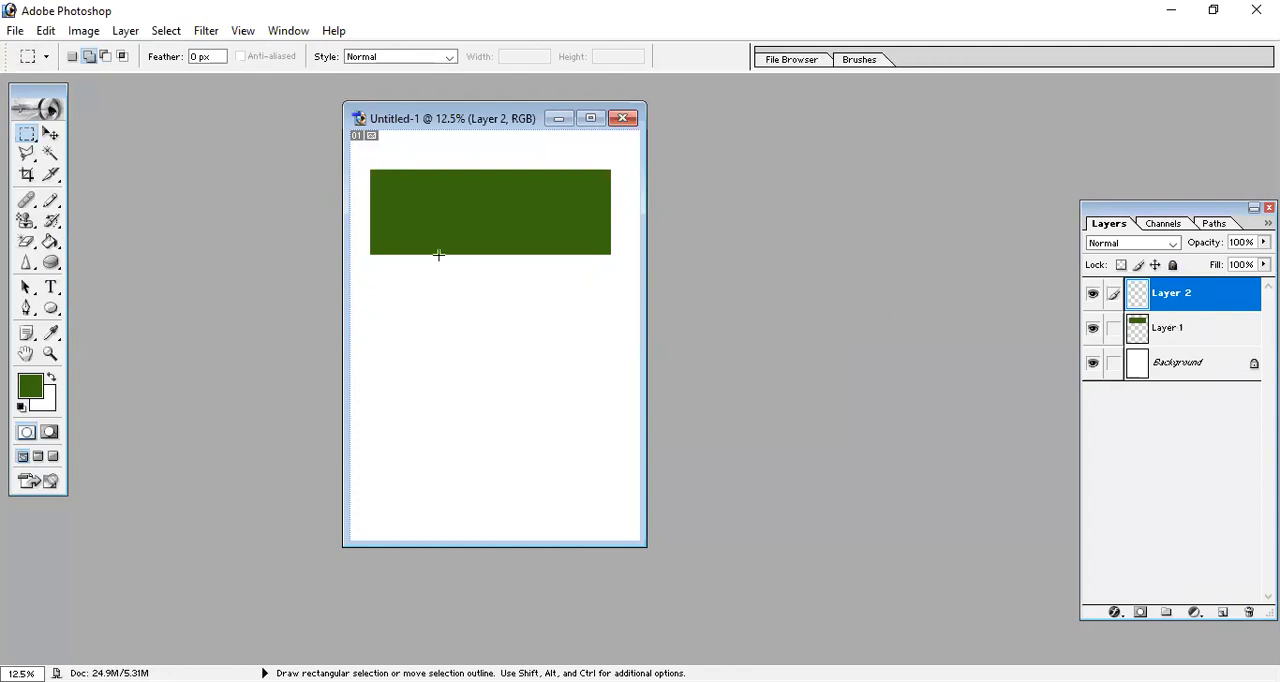
# Fill a rectangle below the green one on the empty layer with red FF0000 and deselect it.
pyautogui.moveTo(367, 302); pyautogui.dragTo(584, 417)
pyautogui.click(40, 384)
pyautogui.moveTo(848, 340); pyautogui.dragTo(828, 314)
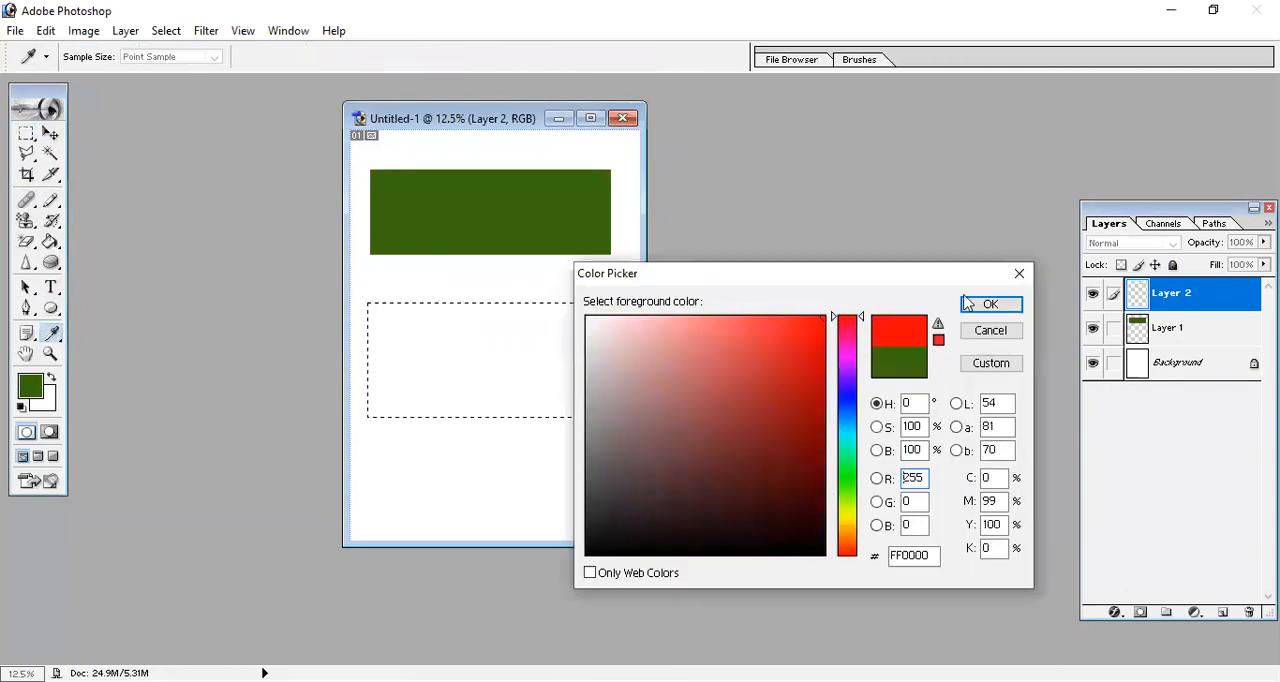
pyautogui.click(987, 305)
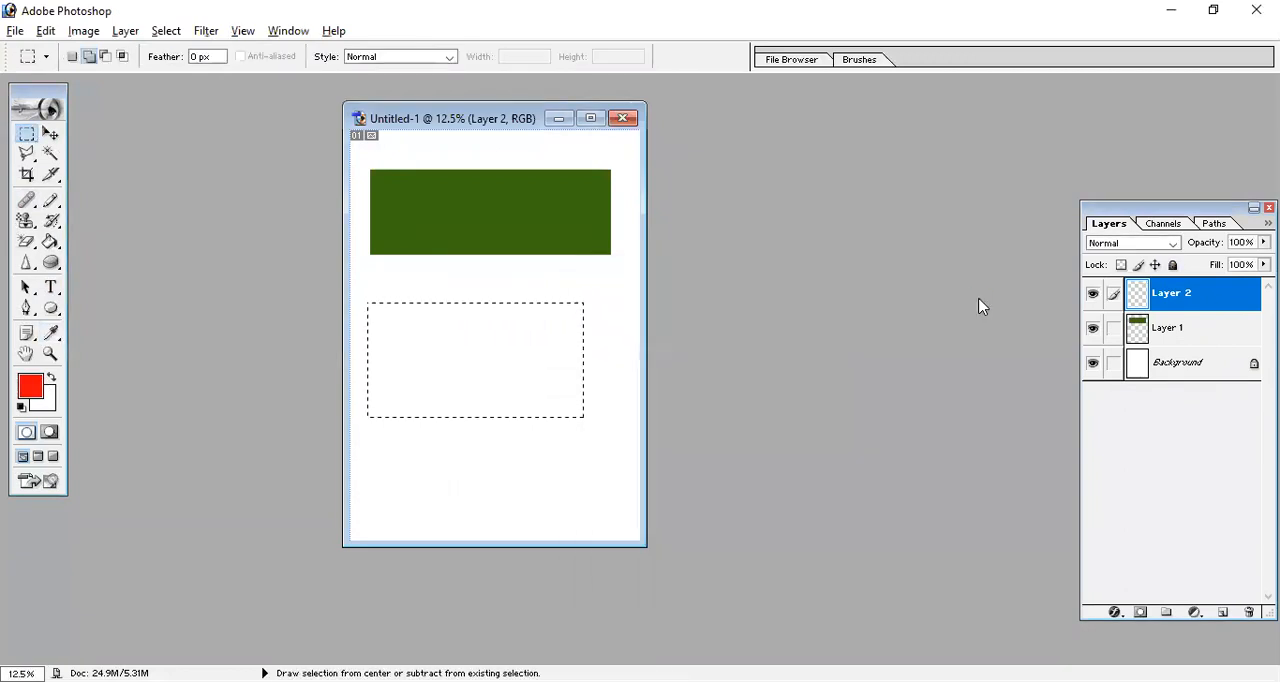
pyautogui.hotkey('alt', 'BackSpace')
pyautogui.hotkey('ctrl', 'd')
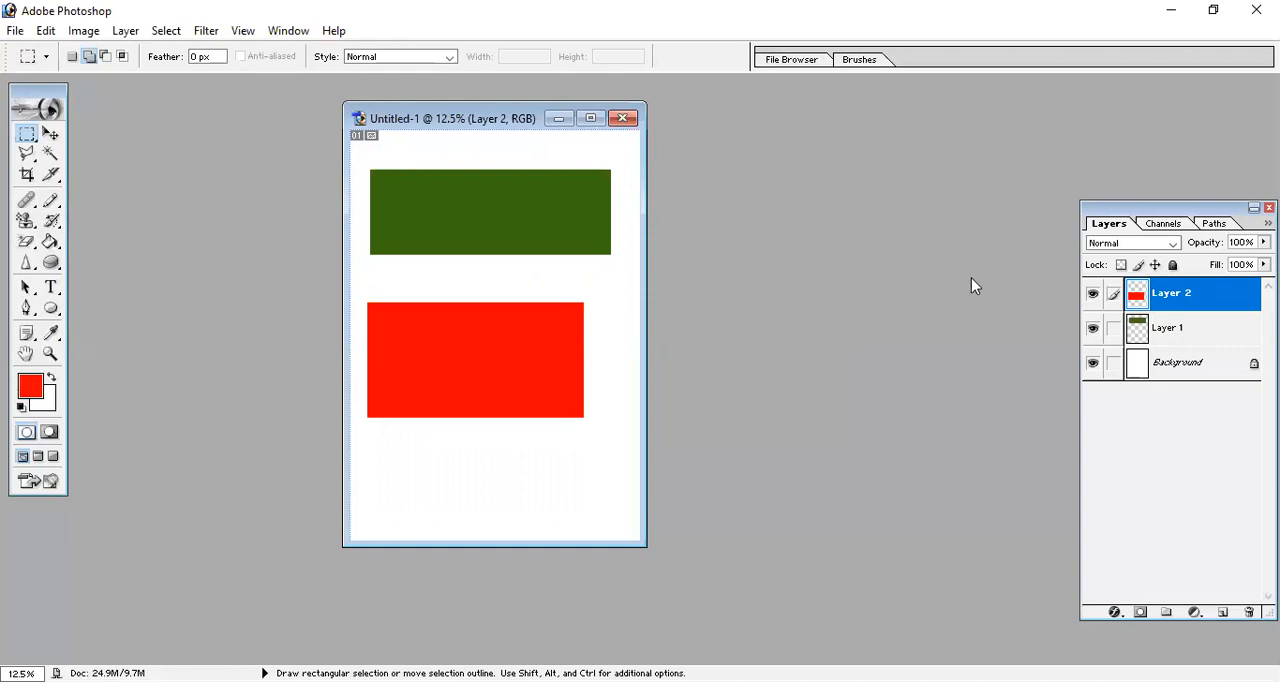
# Add a third layer and fill a rectangle below the red one with dark blue, leaving nothing selected.
pyautogui.click(1222, 612)
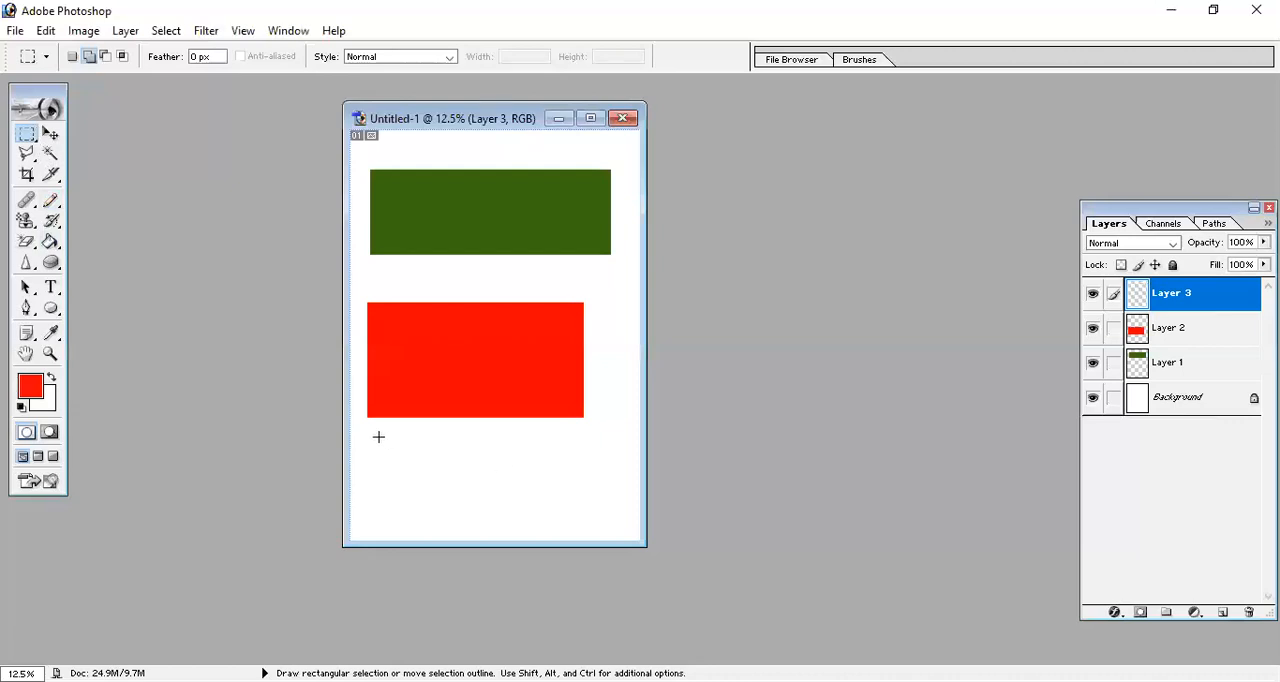
pyautogui.moveTo(587, 527); pyautogui.dragTo(402, 470)
pyautogui.hotkey('ctrl', 'd')
pyautogui.moveTo(377, 435); pyautogui.dragTo(607, 523)
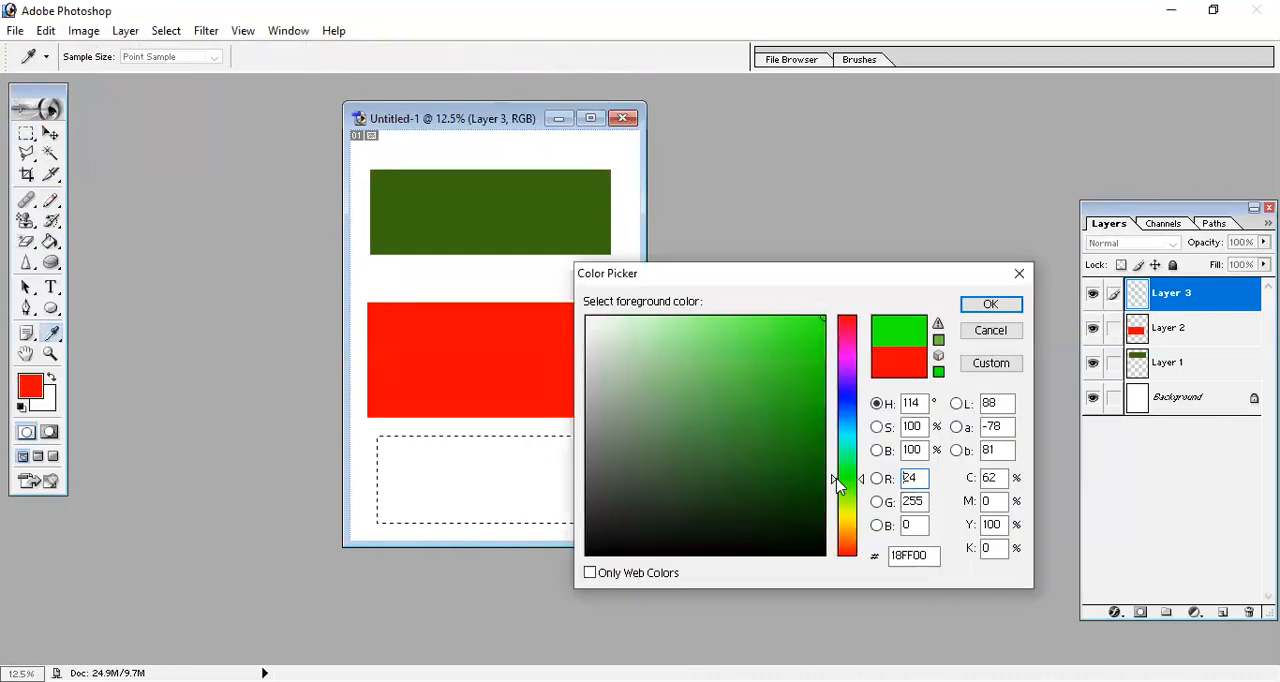
pyautogui.click(807, 479)
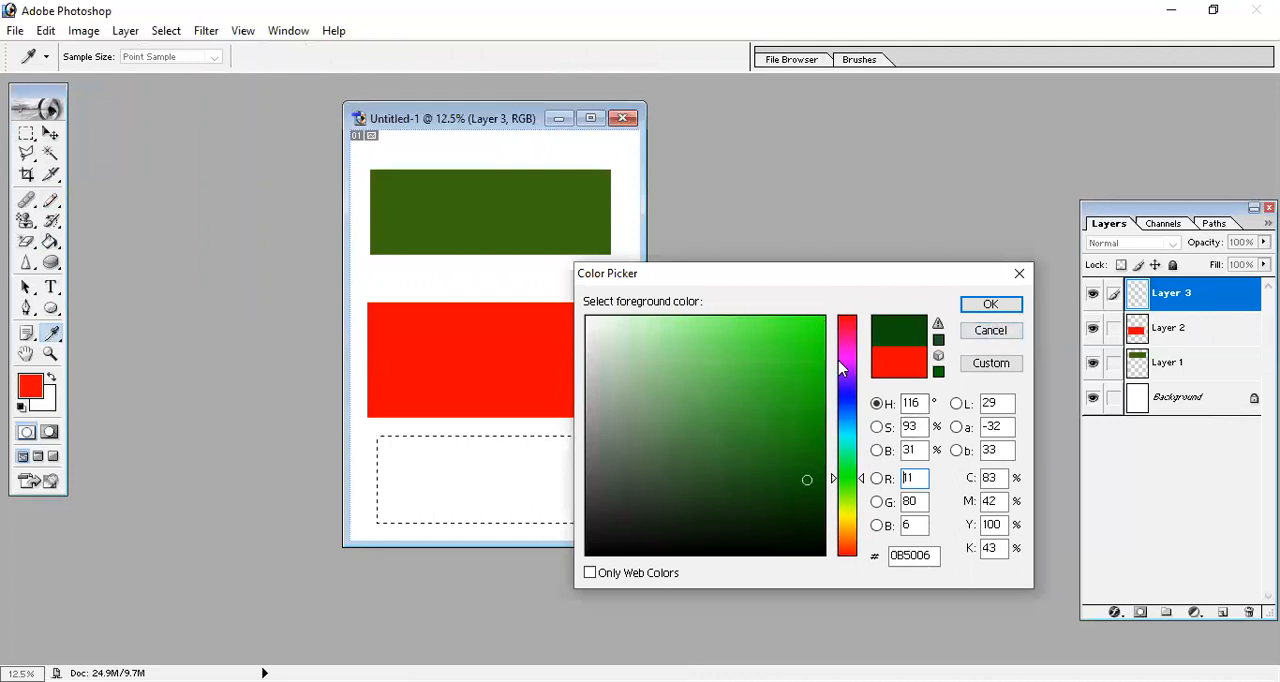
pyautogui.click(847, 400)
pyautogui.click(816, 405)
pyautogui.click(988, 304)
pyautogui.hotkey('alt', 'BackSpace')
pyautogui.hotkey('ctrl', 'd')
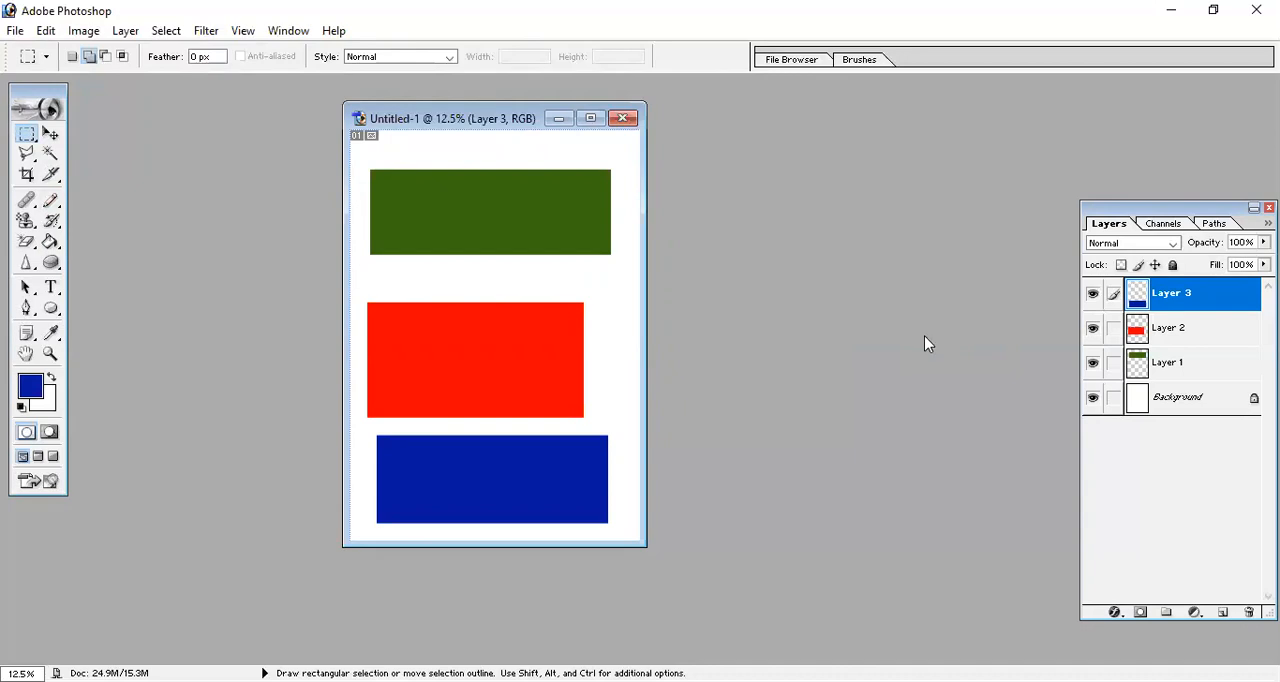
# Move the green rectangle slightly down and right and the red rectangle slightly up and right on their own layers.
pyautogui.click(53, 137)
pyautogui.click(1125, 364)
pyautogui.moveTo(471, 225)
pyautogui.mouseDown()
pyautogui.moveTo(470, 307)
pyautogui.moveTo(441, 200)
pyautogui.moveTo(515, 281)
pyautogui.moveTo(506, 234)
pyautogui.moveTo(475, 222)
pyautogui.mouseUp()
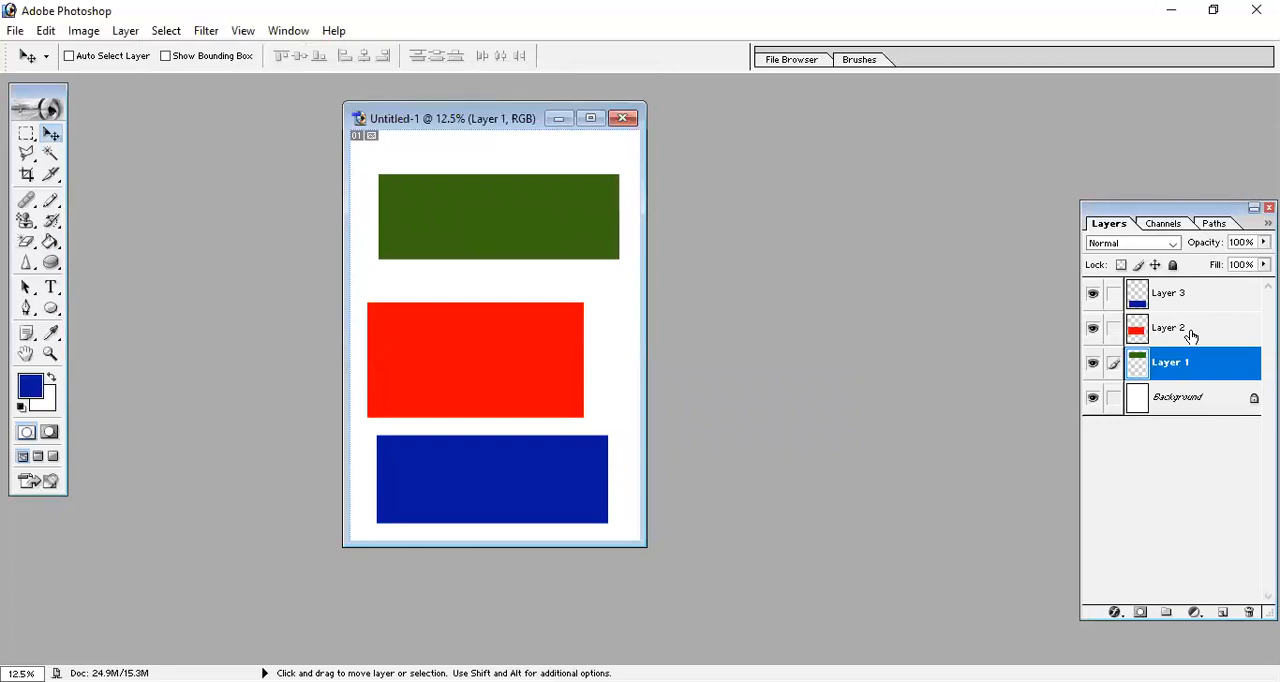
pyautogui.keyDown('ctrl'); pyautogui.click(417, 340); pyautogui.keyUp('ctrl')
pyautogui.moveTo(417, 340)
pyautogui.mouseDown()
pyautogui.moveTo(428, 341)
pyautogui.moveTo(423, 314)
pyautogui.moveTo(424, 331)
pyautogui.mouseUp()
# Move the blue rectangle on its layer to the top of the page so it overlaps the green one.
pyautogui.keyDown('ctrl'); pyautogui.click(556, 470); pyautogui.keyUp('ctrl')
pyautogui.moveTo(511, 474); pyautogui.dragTo(506, 186)
pyautogui.moveTo(533, 258)
pyautogui.mouseDown()
pyautogui.moveTo(517, 557)
pyautogui.moveTo(563, 308)
pyautogui.moveTo(534, 258)
pyautogui.mouseUp()
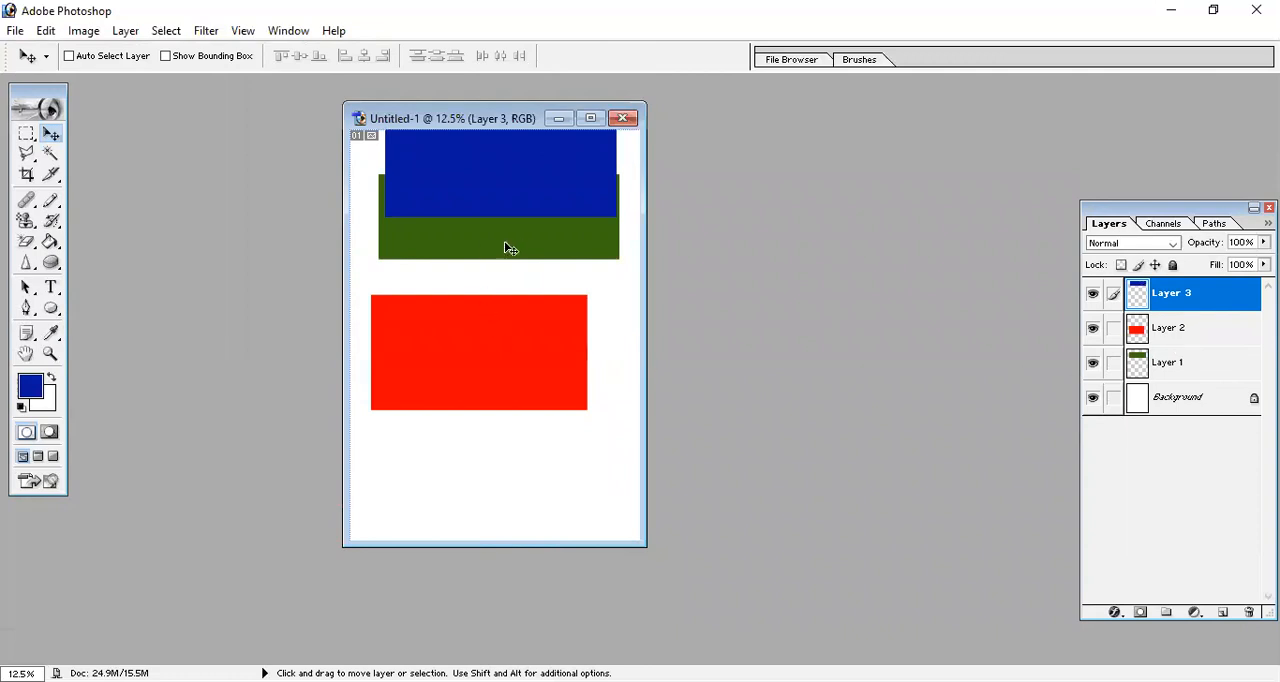
# Make the Background the active layer, choosing it from the layers listed at a point on the green rectangle.
pyautogui.rightClick(528, 250)
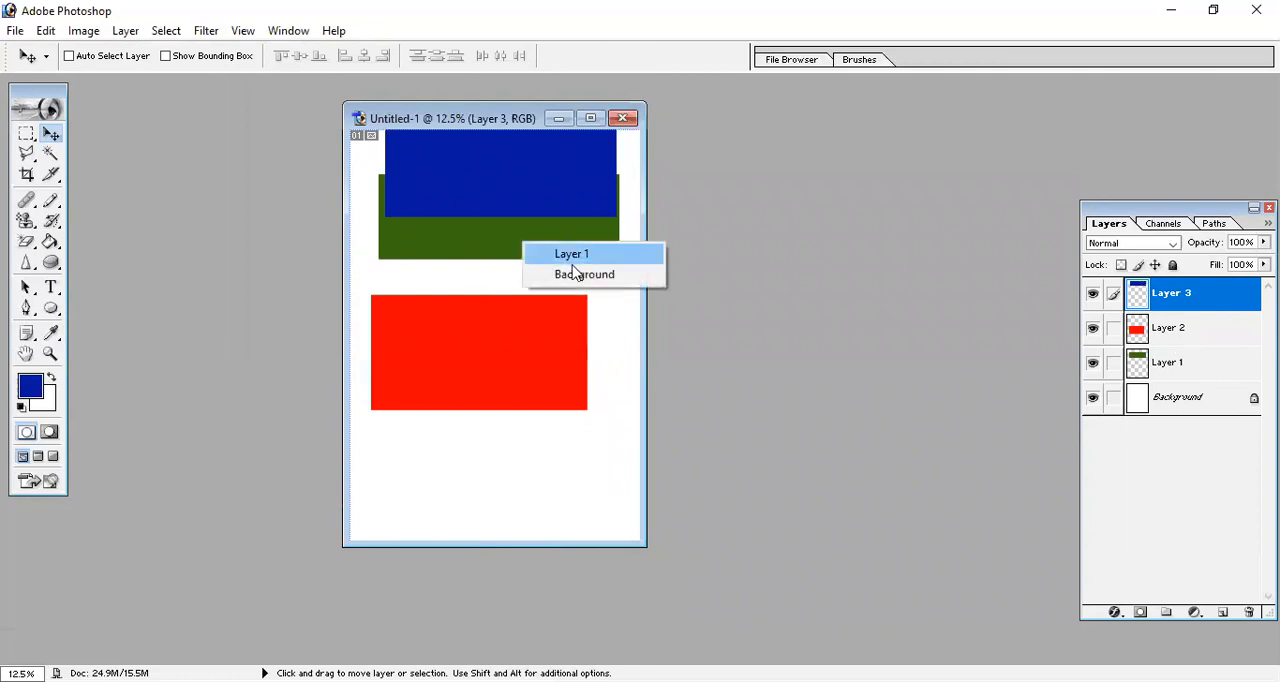
pyautogui.click(571, 273)
pyautogui.rightClick(538, 250)
pyautogui.click(575, 276)
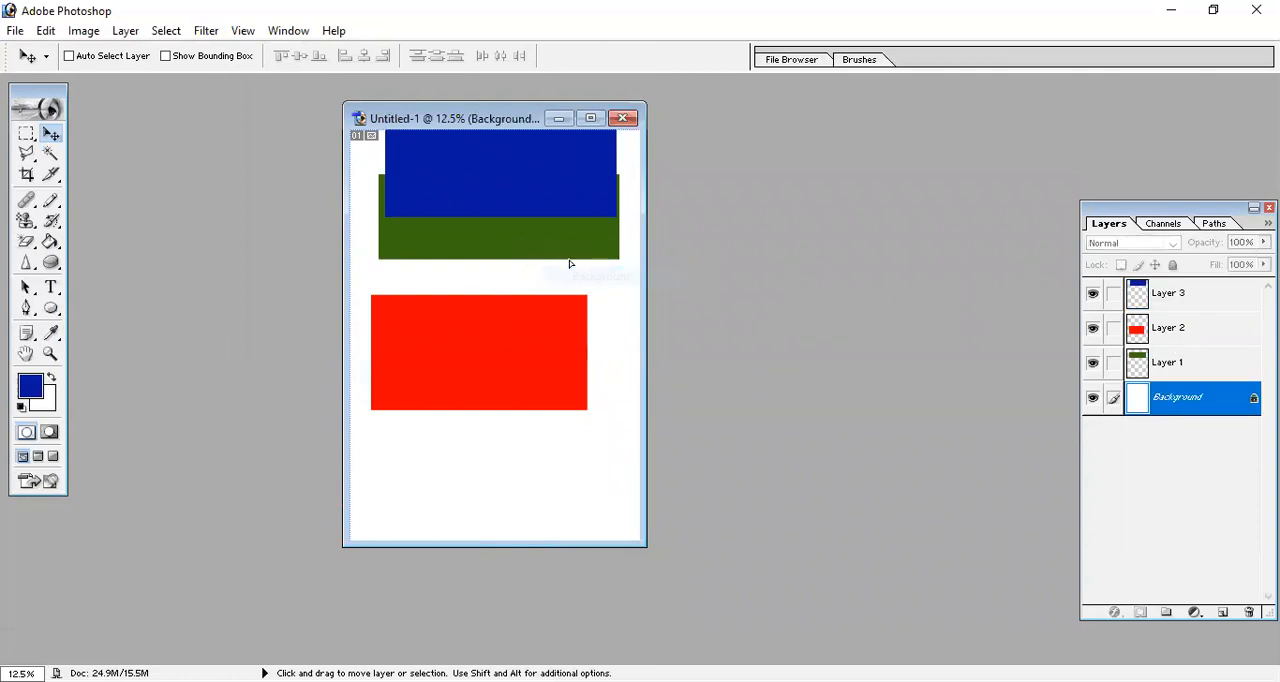
pyautogui.click(566, 263)
pyautogui.click(514, 364)
# Move the green rectangle on Layer 1 to the bottom of the page and the red rectangle on Layer 2 slightly up and right.
pyautogui.rightClick(512, 243)
pyautogui.click(543, 251)
pyautogui.moveTo(538, 250); pyautogui.dragTo(516, 496)
pyautogui.rightClick(527, 365)
pyautogui.click(566, 376)
pyautogui.moveTo(559, 346); pyautogui.dragTo(513, 326)
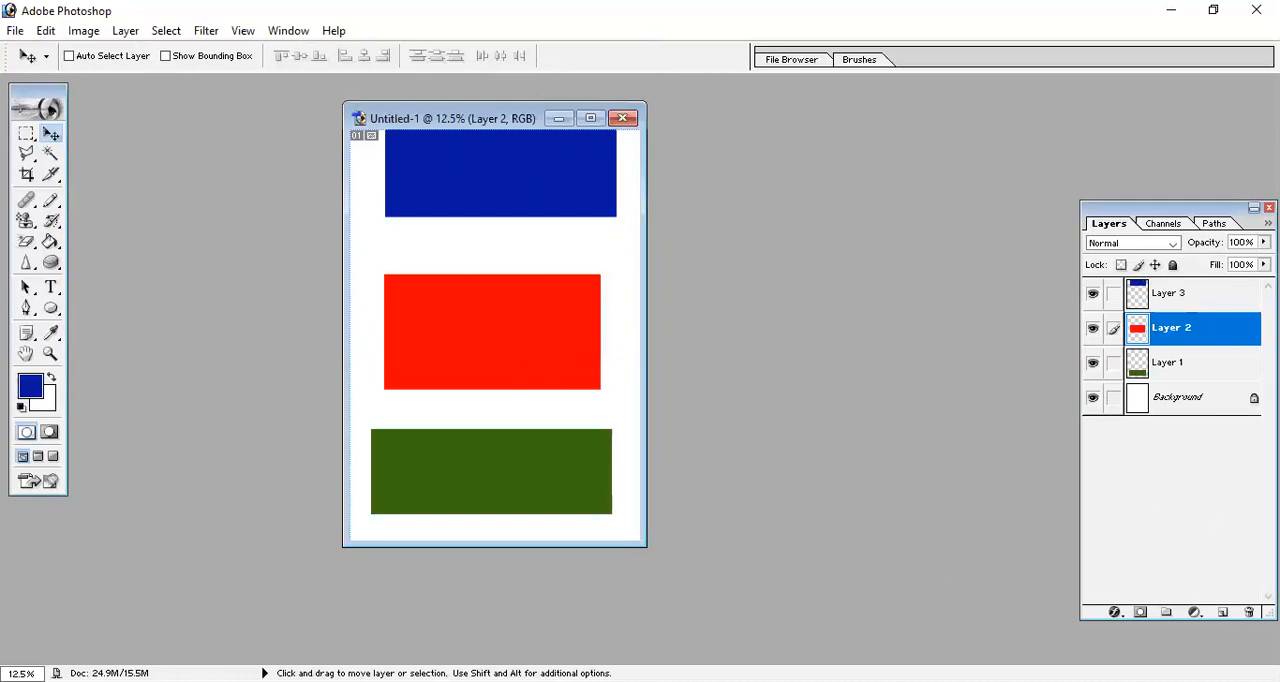
# Convert the Background into a regular layer named Layer 0 with Normal mode and 100% opacity.
pyautogui.click(133, 27)
pyautogui.moveTo(240, 50)
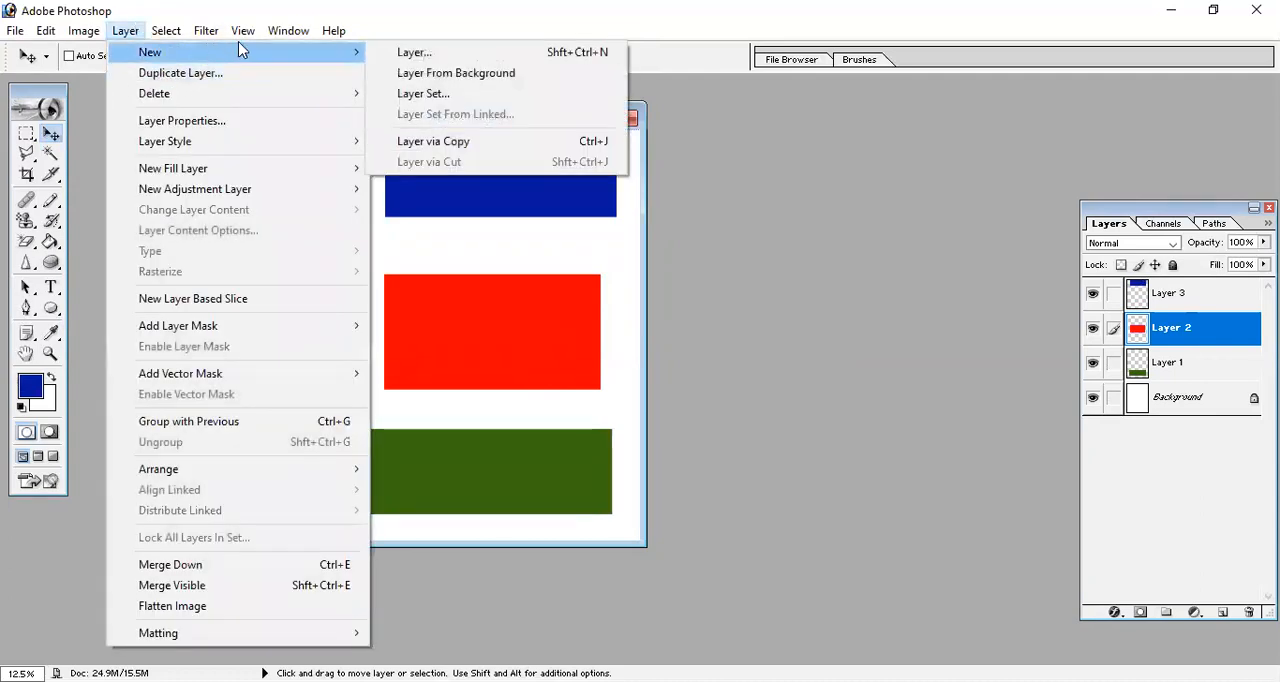
pyautogui.click(509, 76)
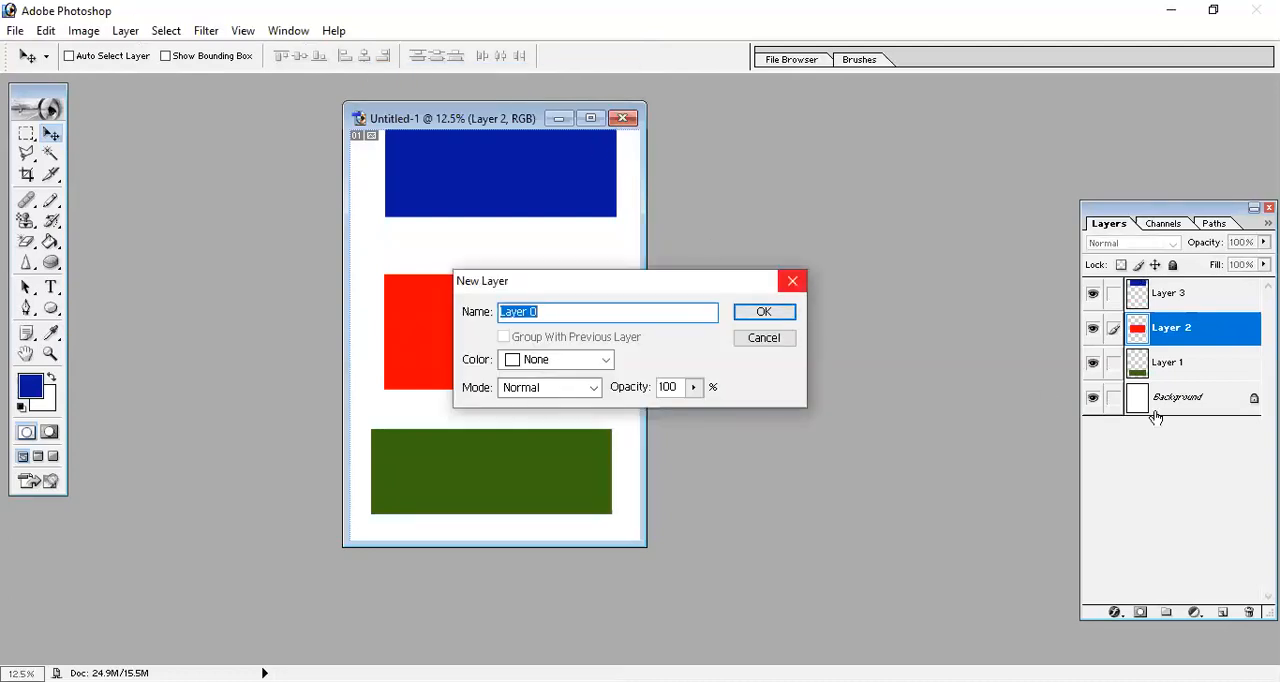
pyautogui.click(795, 314)
pyautogui.click(764, 312)
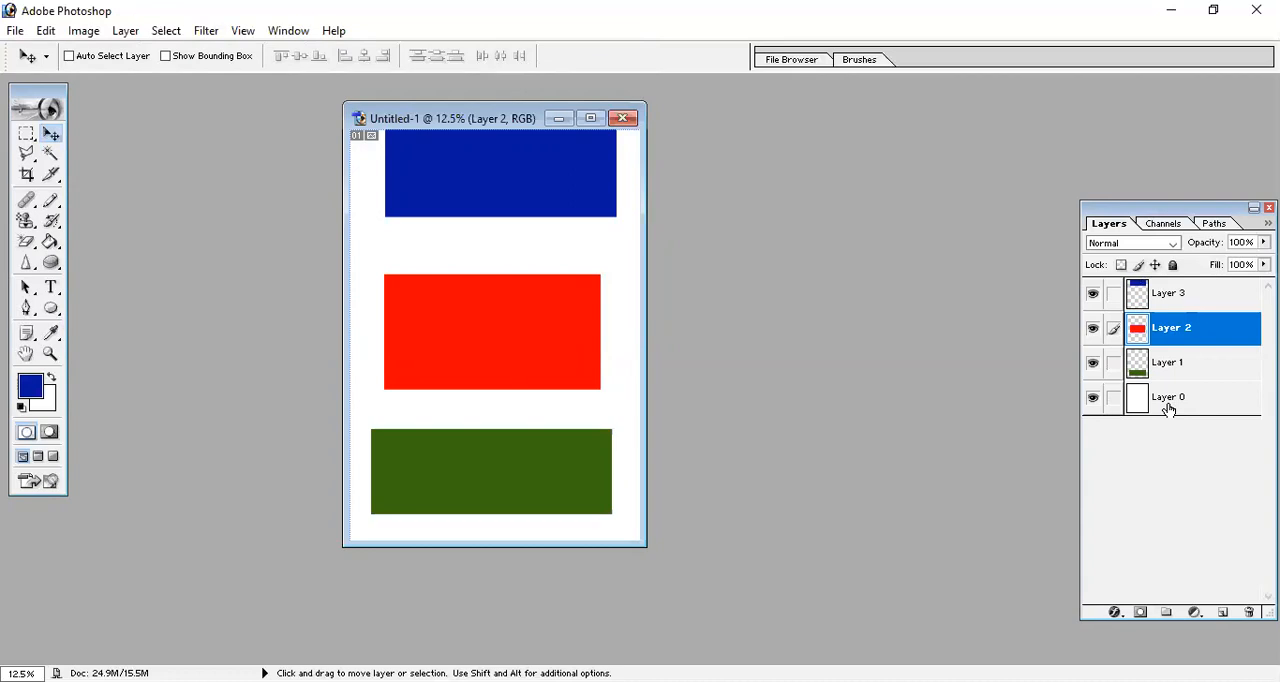
# Select Layer 0 and undo its conversion from the Background.
pyautogui.click(1168, 405)
pyautogui.press('alt')
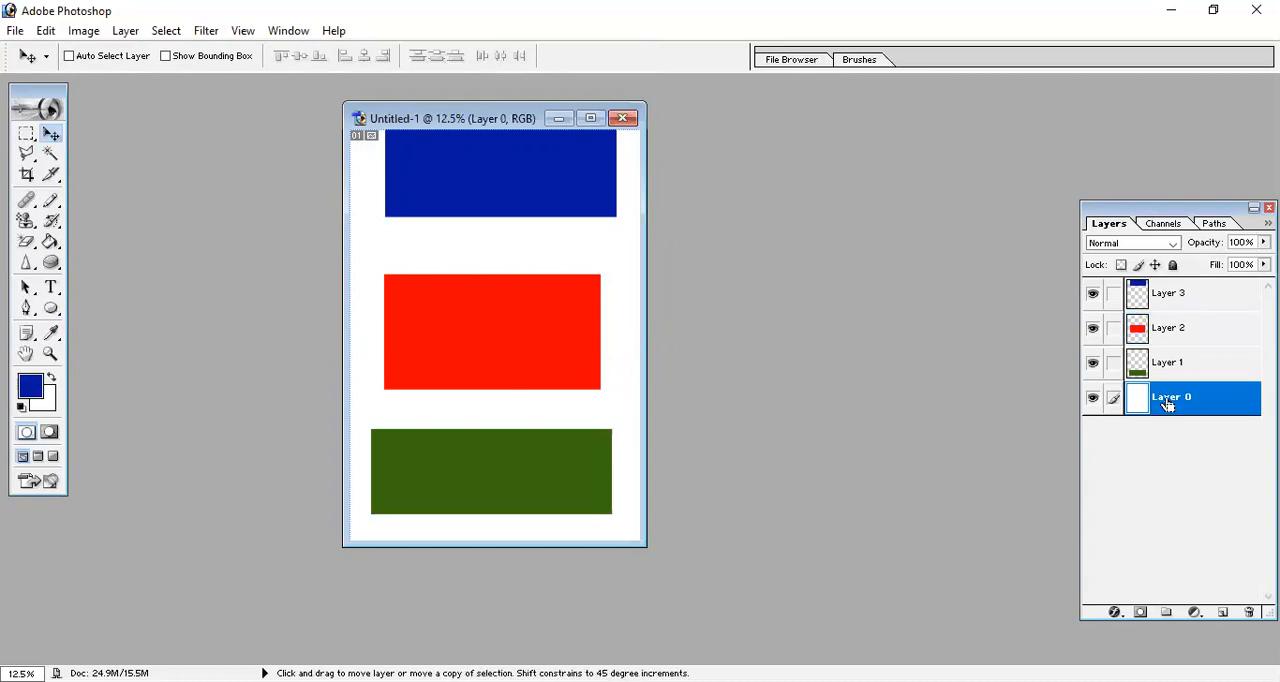
pyautogui.hotkey('ctrl', 'alt', 'z')
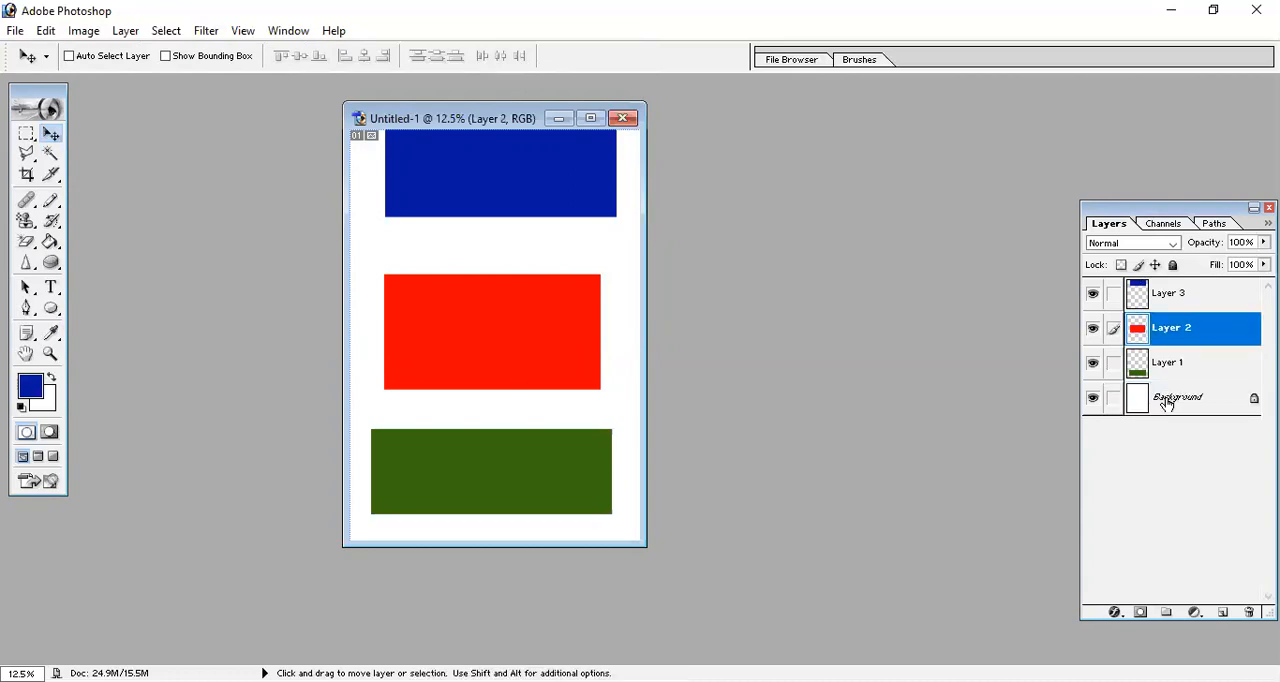
pyautogui.click(1166, 402)
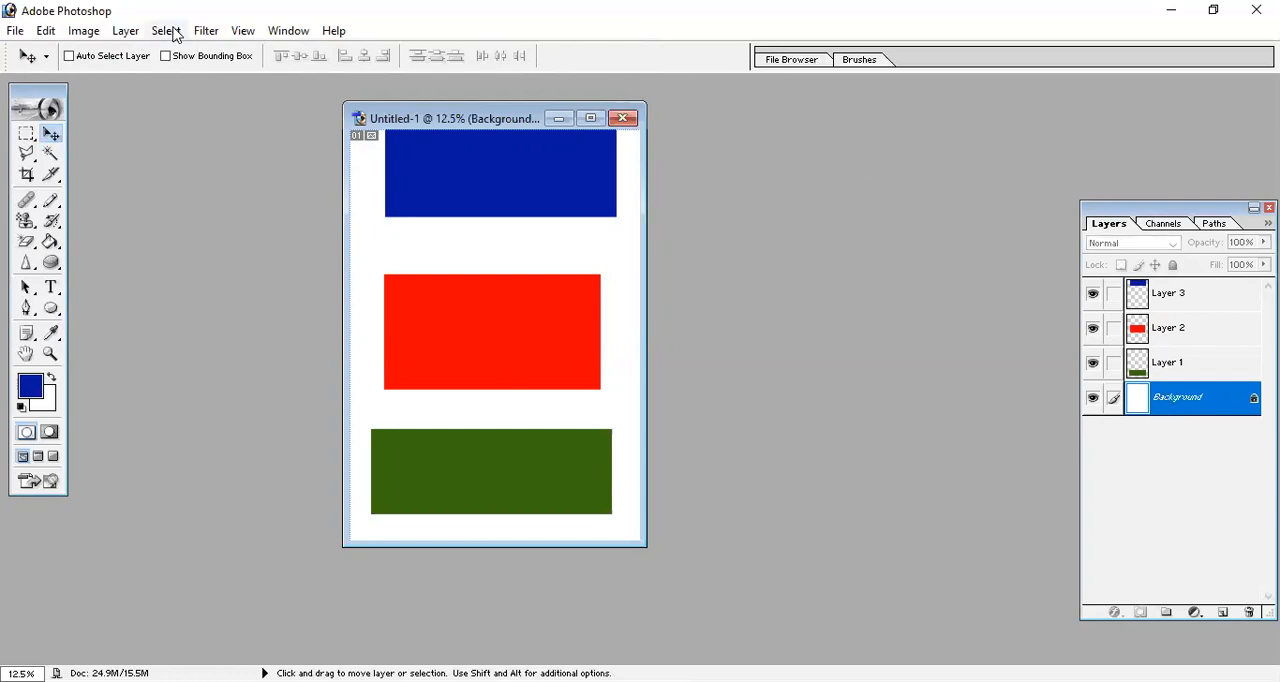
pyautogui.click(138, 36)
pyautogui.moveTo(158, 56)
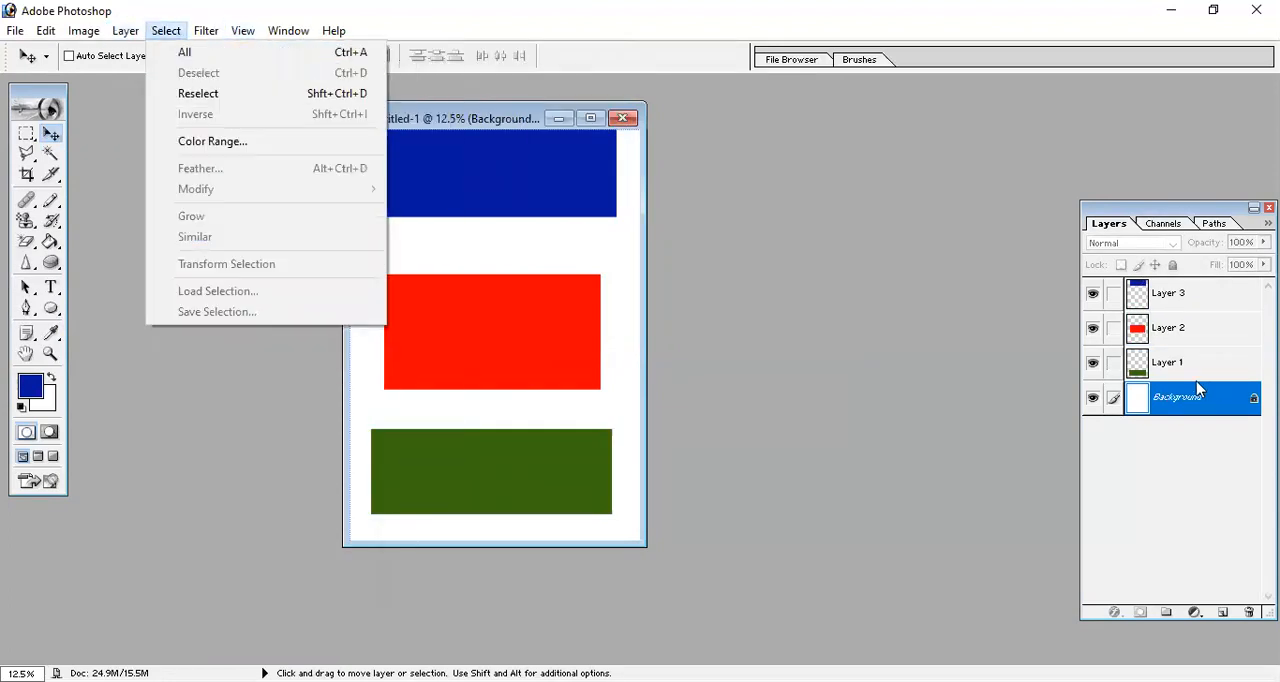
# Copy the green rectangle's Layer 1 to a new layer with Layer via Copy and move the copy up behind the red rectangle.
pyautogui.click(1181, 372)
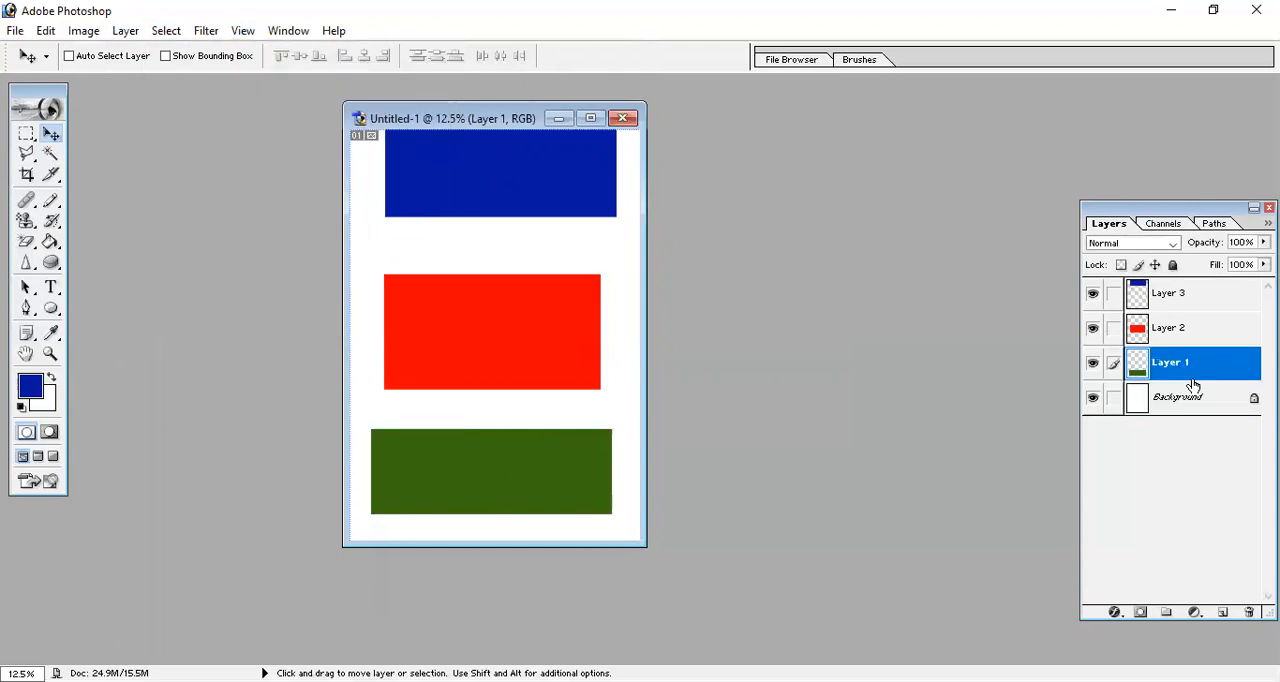
pyautogui.click(124, 32)
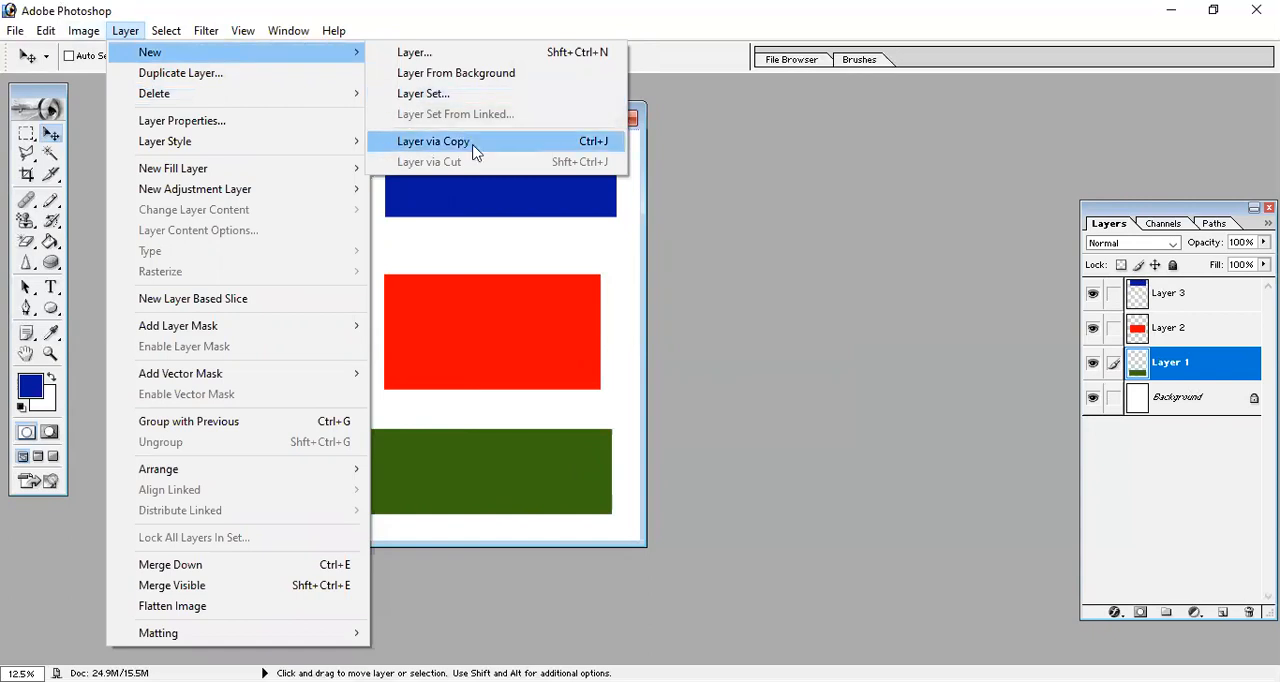
pyautogui.click(606, 144)
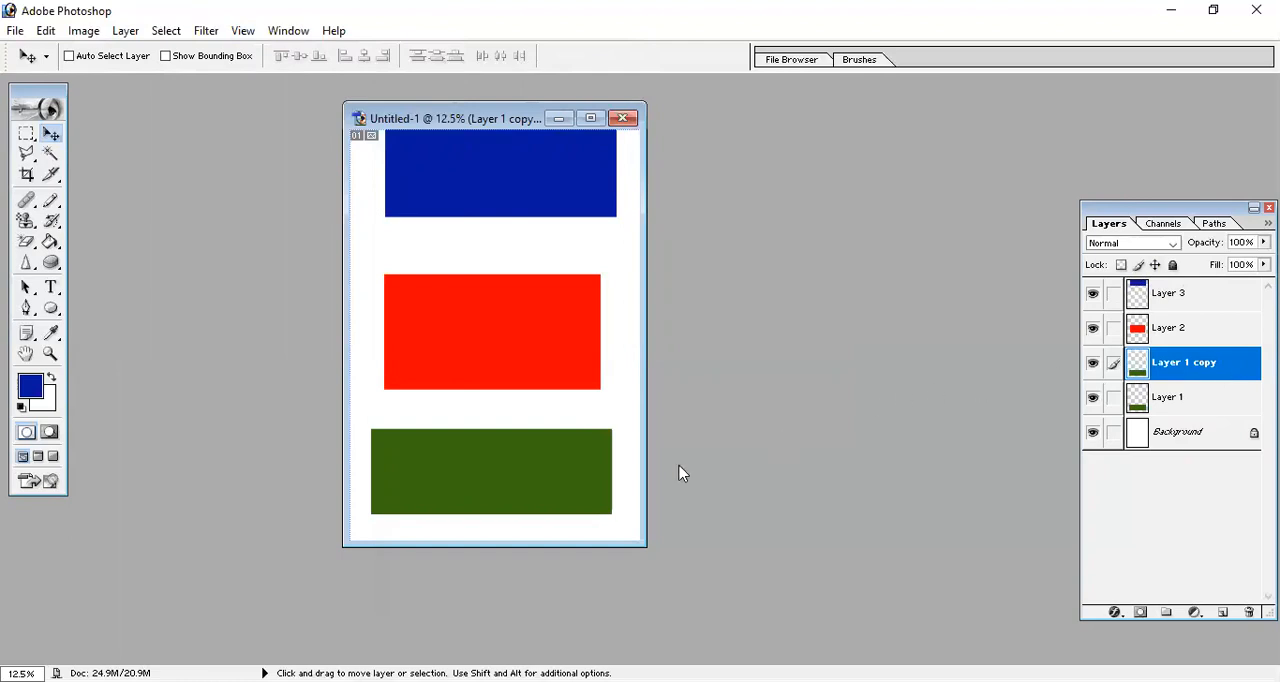
pyautogui.moveTo(499, 466); pyautogui.dragTo(461, 205)
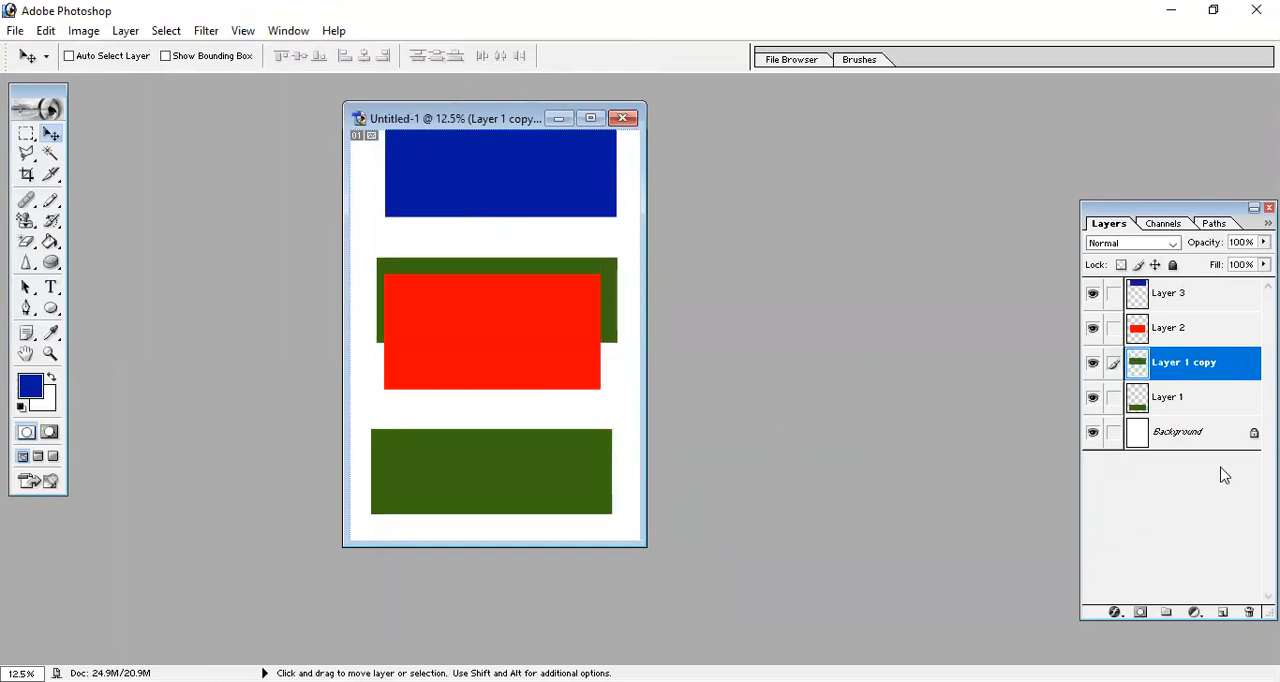
# Duplicate the red rectangle's Layer 2 twice within the Untitled-1 document.
pyautogui.doubleClick(1182, 333)
pyautogui.click(1220, 336)
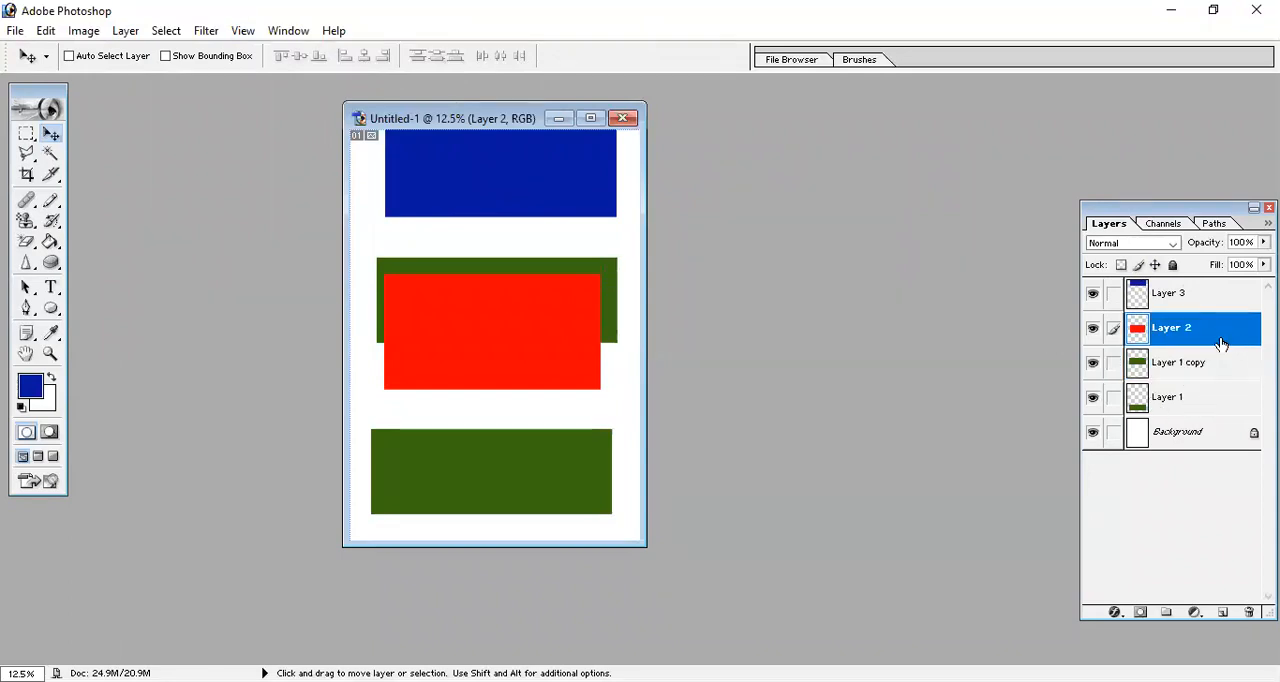
pyautogui.click(126, 32)
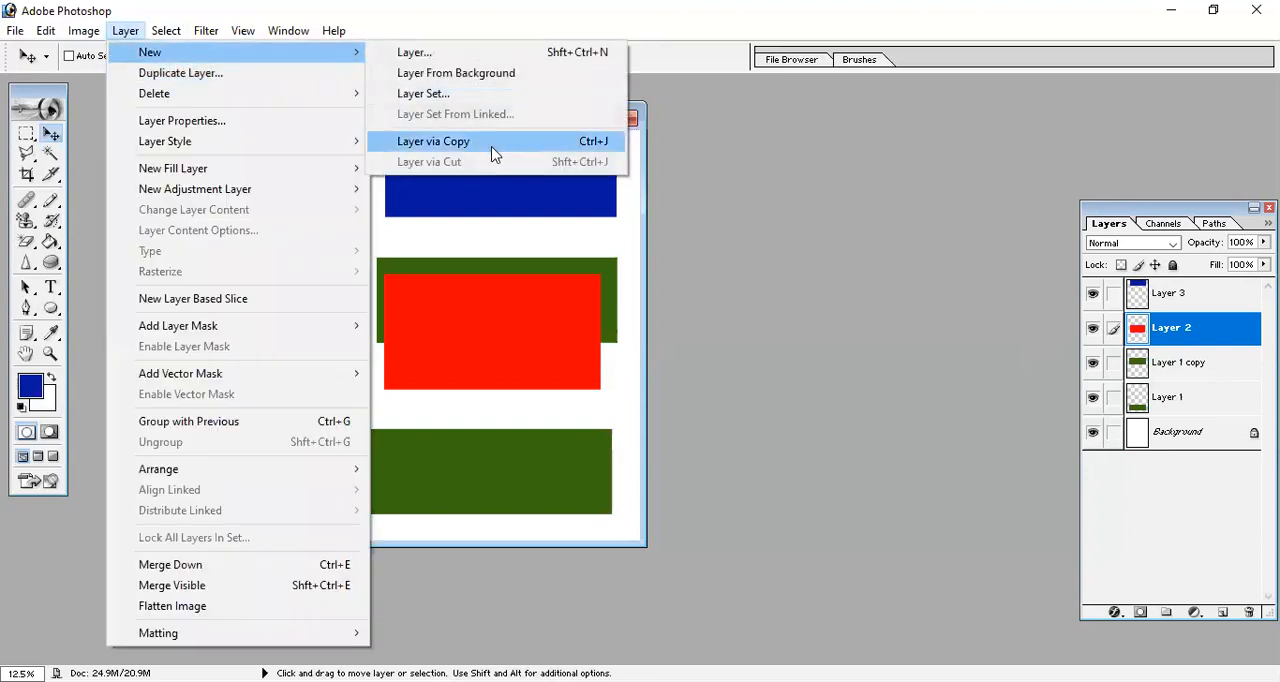
pyautogui.click(210, 80)
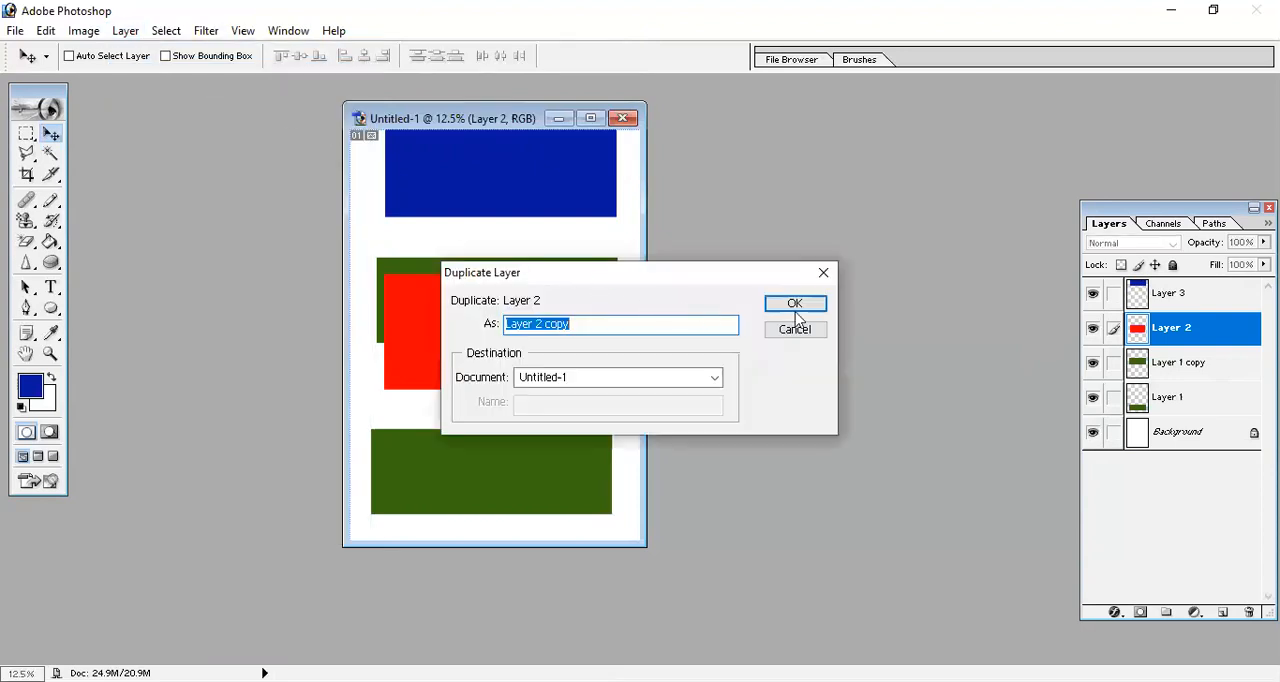
pyautogui.click(815, 304)
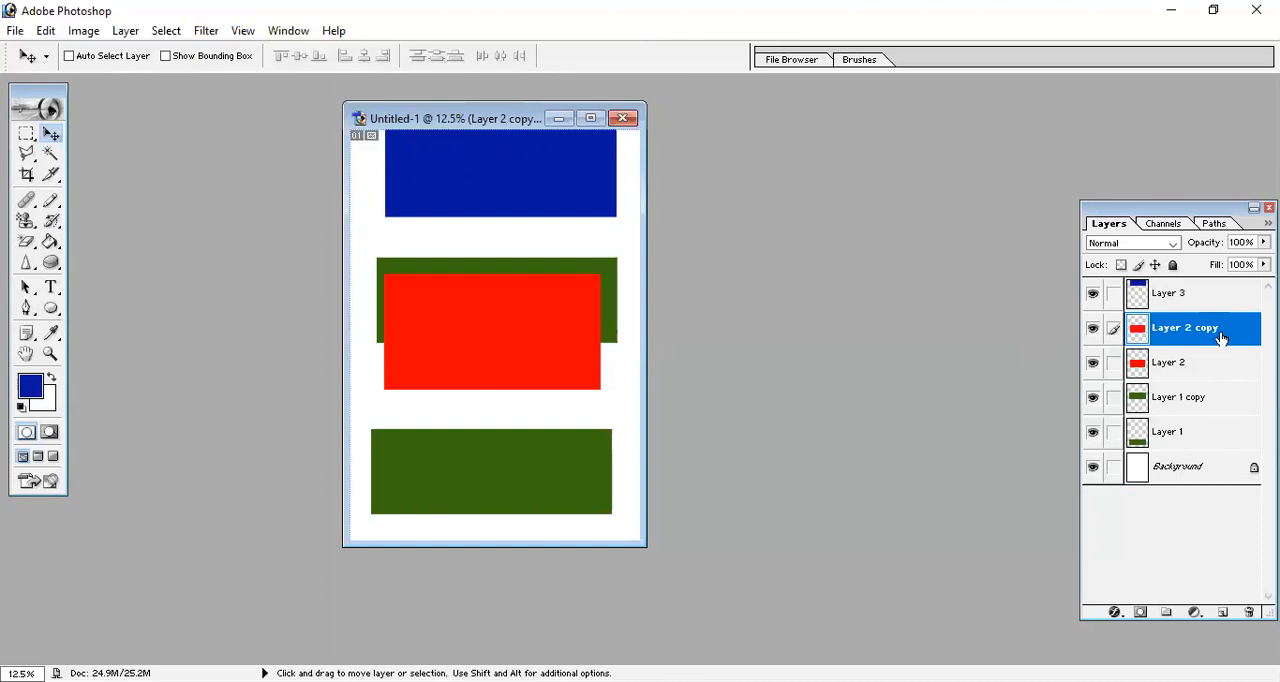
pyautogui.rightClick(1203, 372)
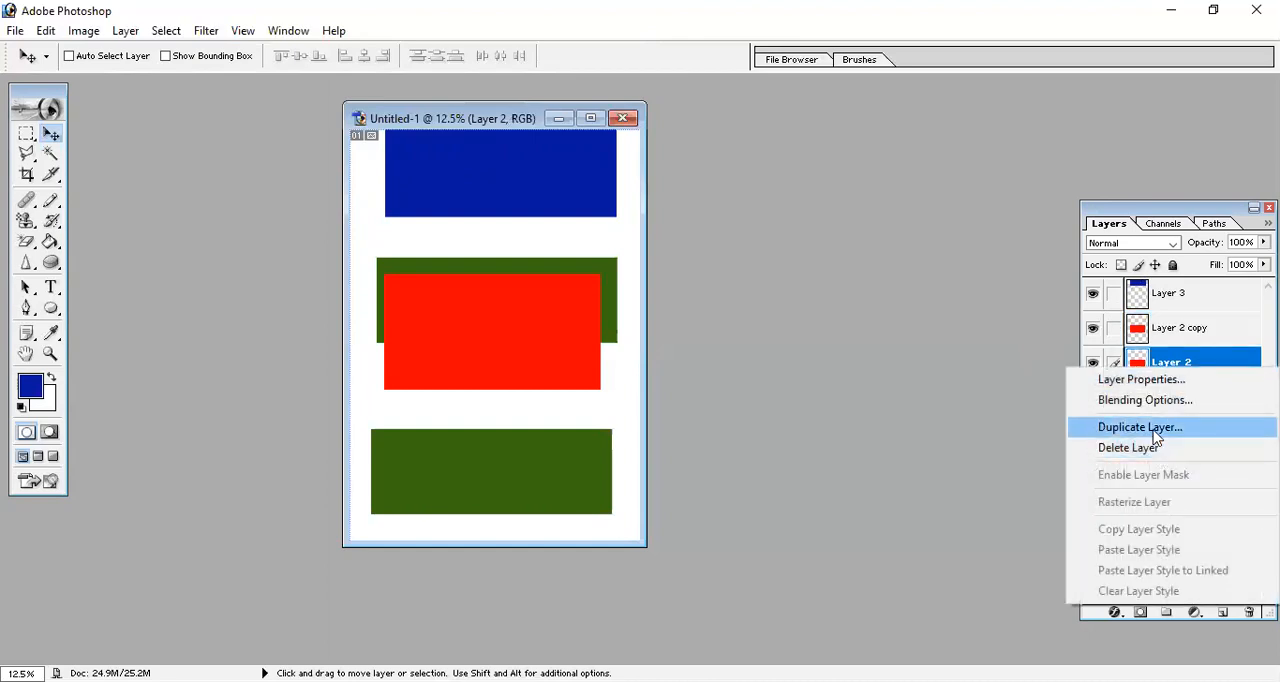
pyautogui.click(1087, 425)
pyautogui.click(794, 308)
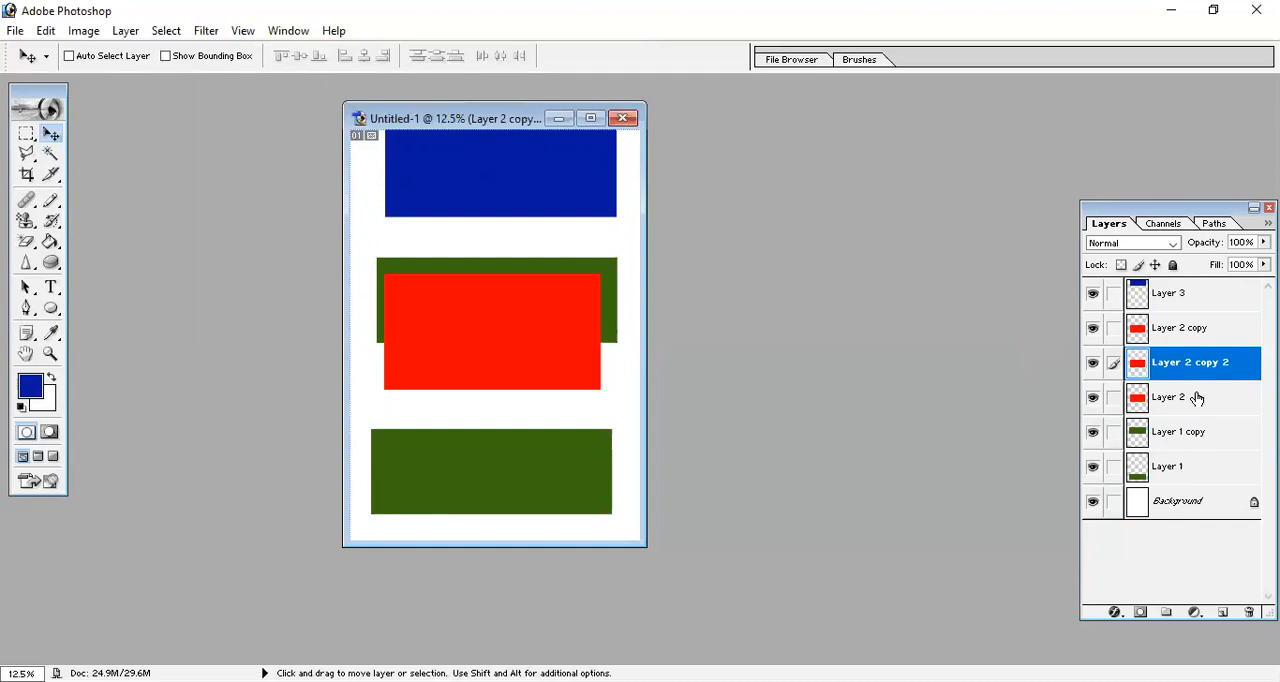
# Make two more copies of the red rectangle on Layer 2, placed lower so they overlap the bottom green rectangle.
pyautogui.click(1197, 398)
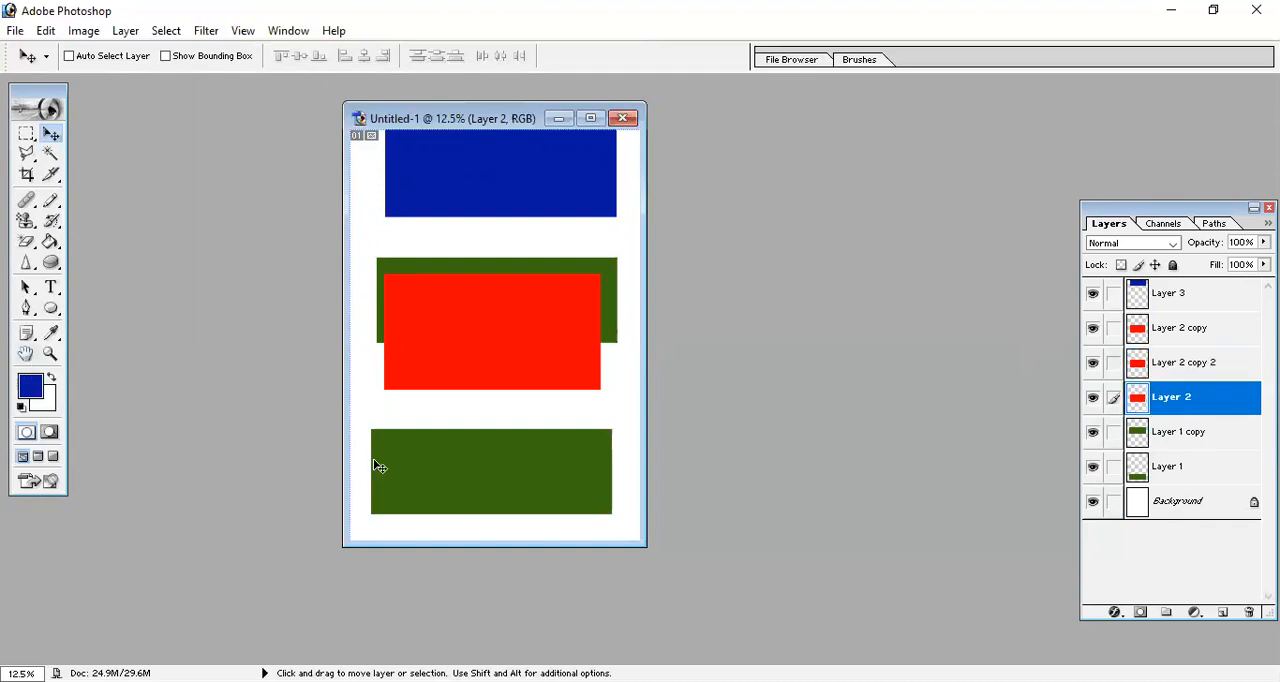
pyautogui.moveTo(508, 351); pyautogui.dragTo(518, 453)
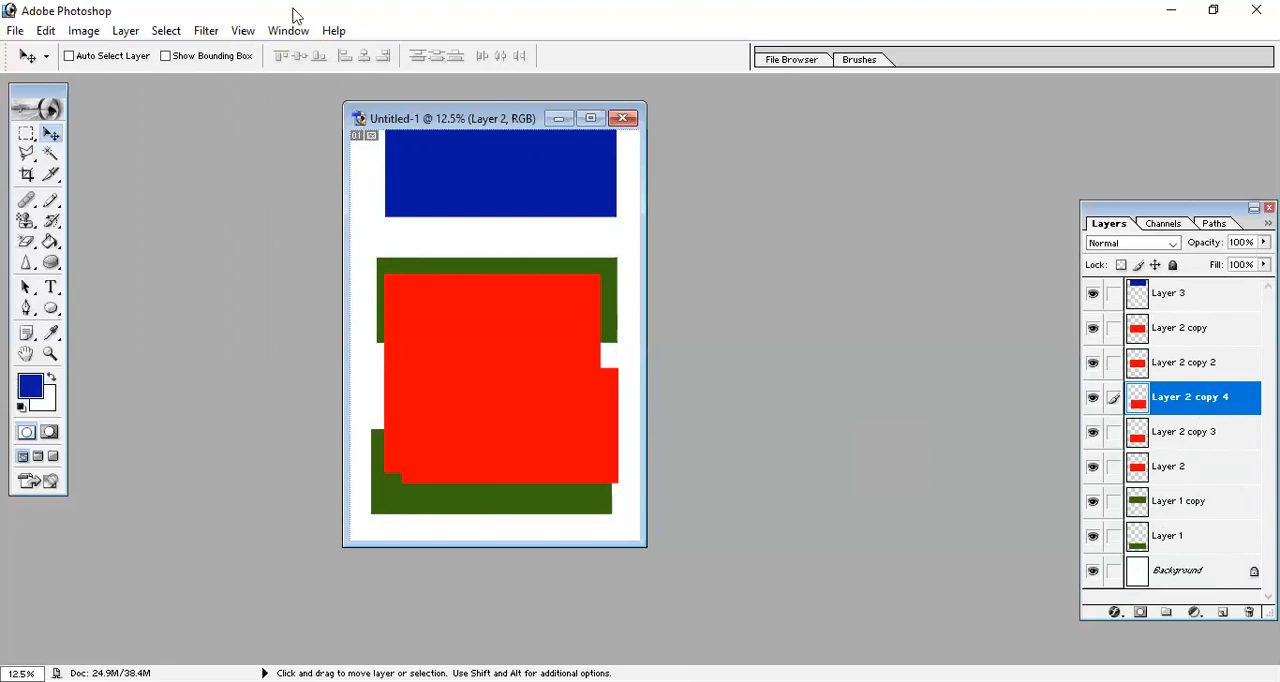
# Delete the layers Layer 2 copy 4 and Layer 2 copy 3.
pyautogui.click(122, 34)
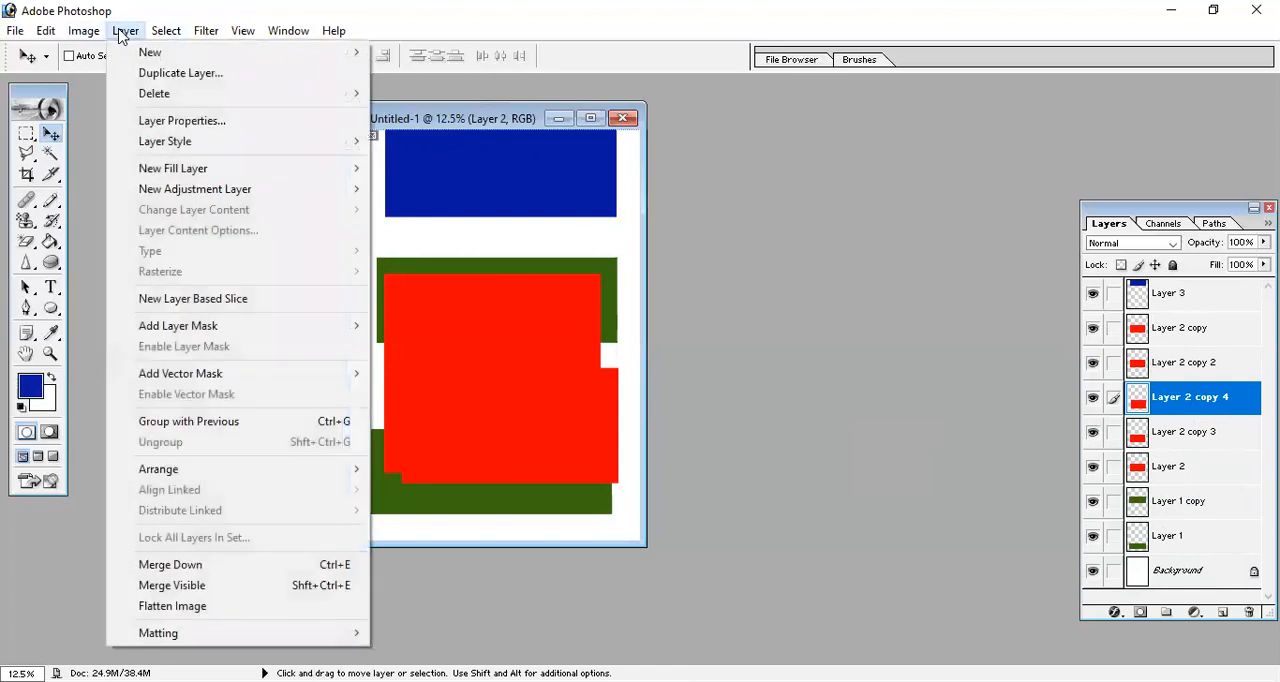
pyautogui.moveTo(278, 100)
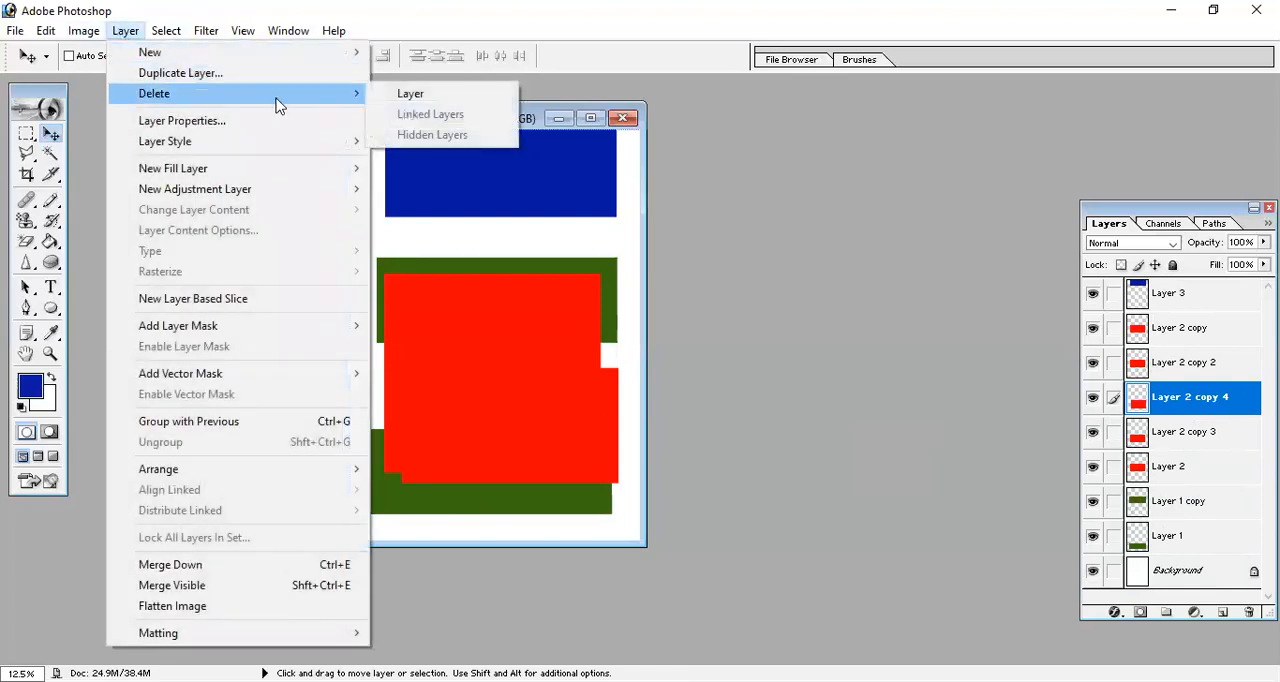
pyautogui.click(425, 97)
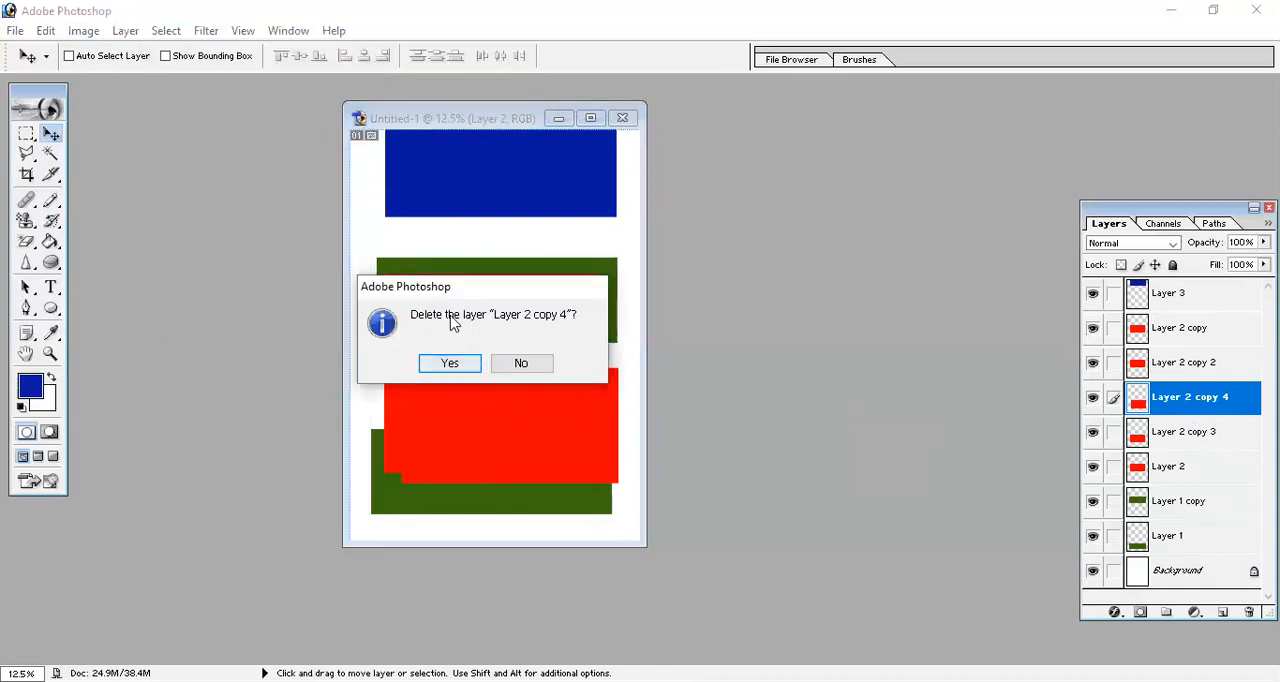
pyautogui.click(450, 364)
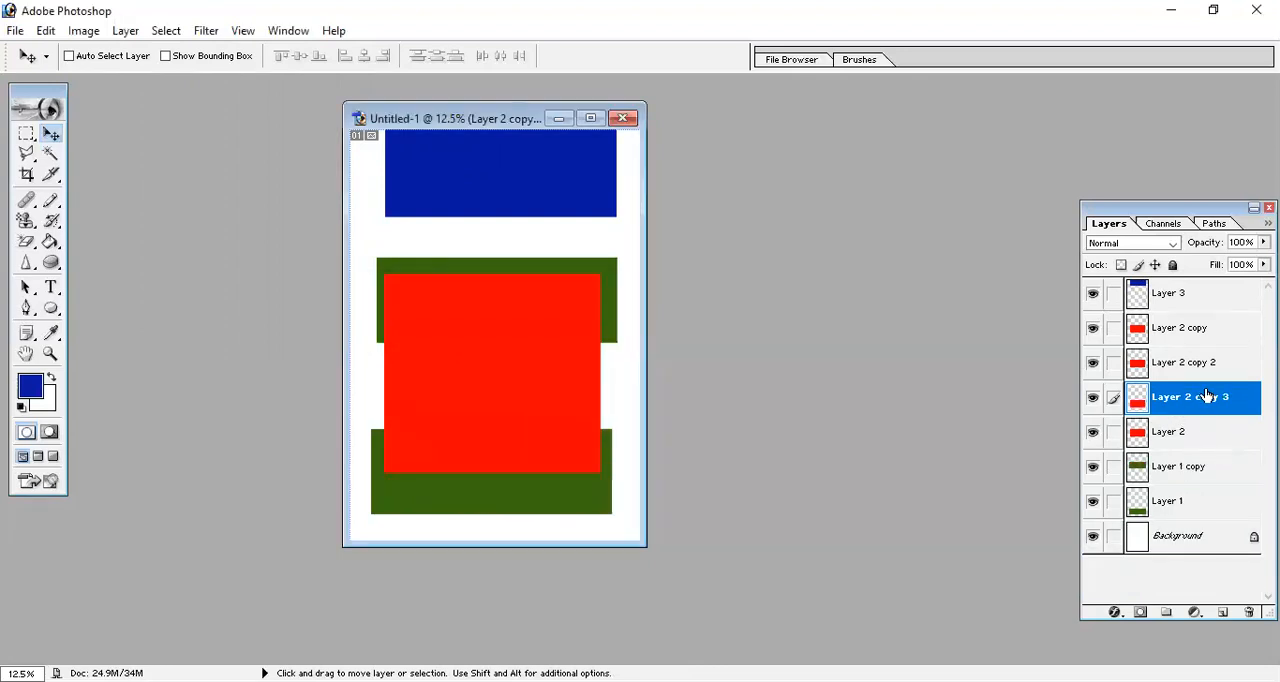
pyautogui.rightClick(1204, 404)
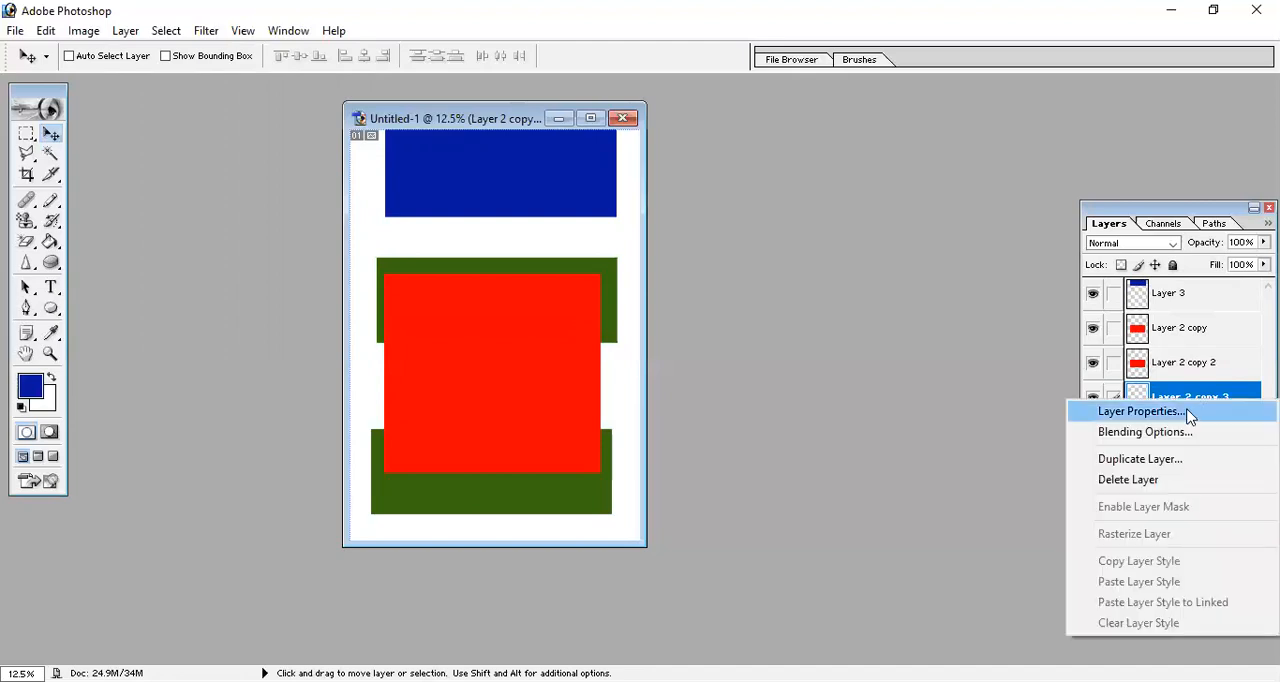
pyautogui.click(1177, 490)
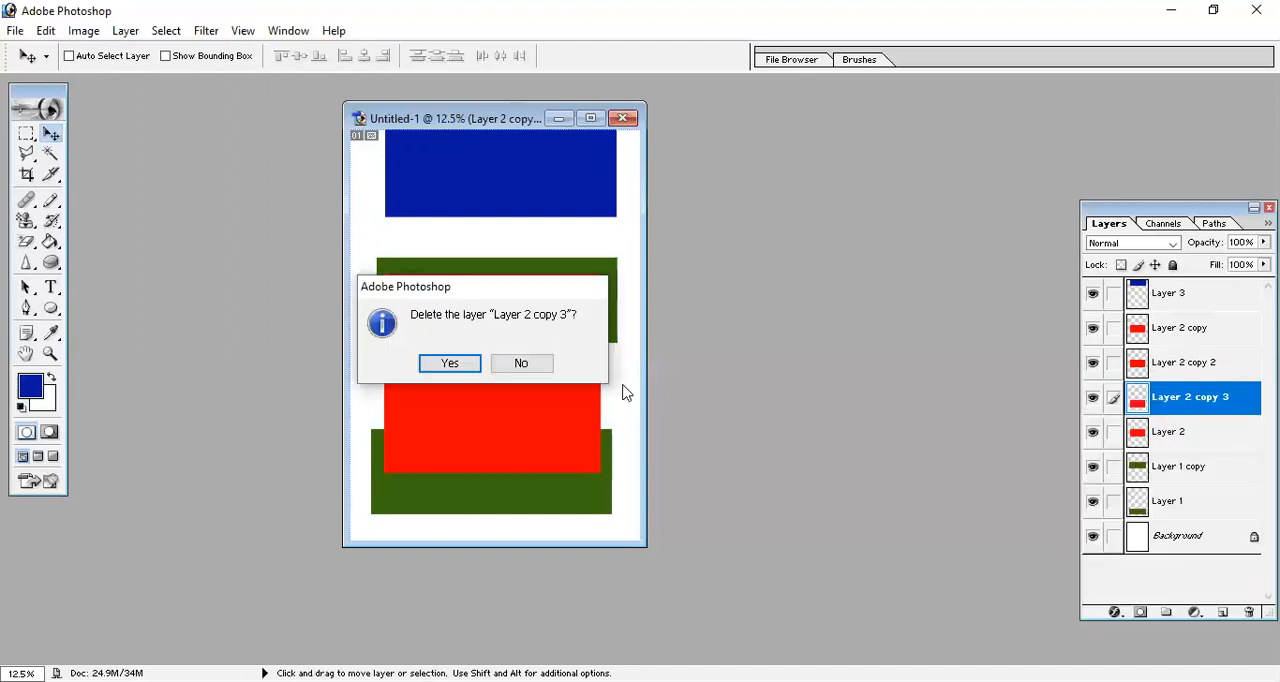
pyautogui.click(443, 366)
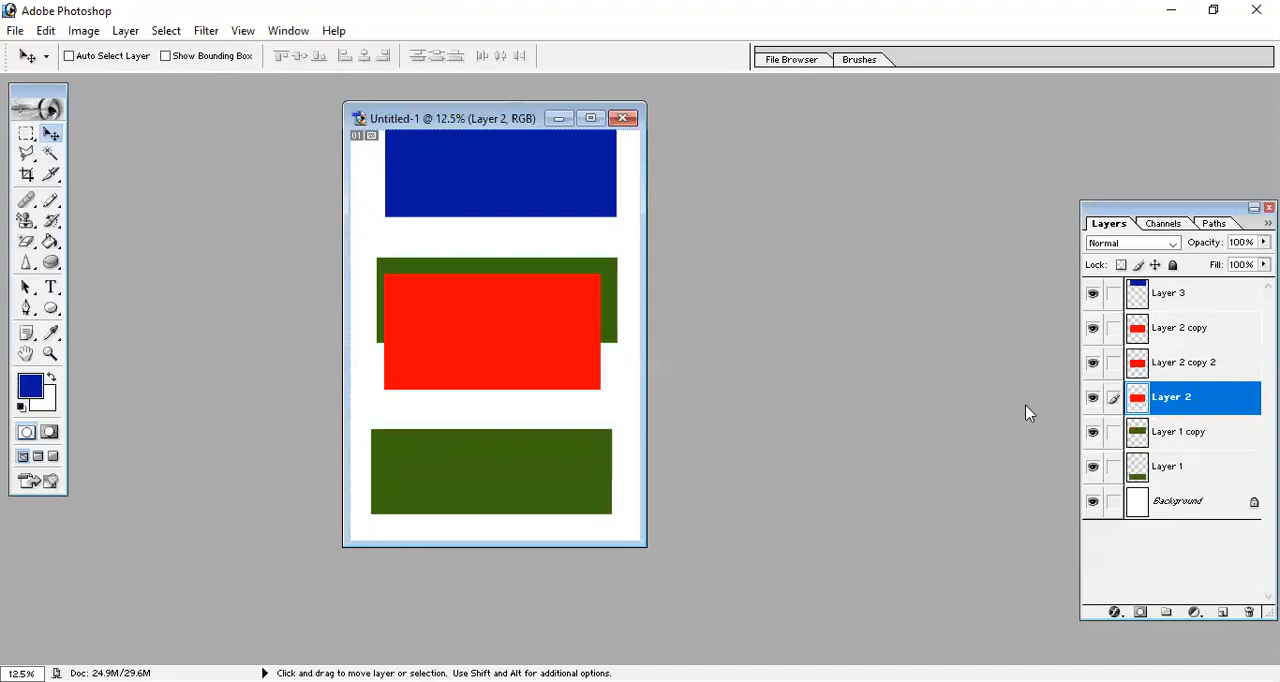
# Delete the remaining red duplicates, Layer 2 copy 2 and Layer 2 copy.
pyautogui.click(1227, 364)
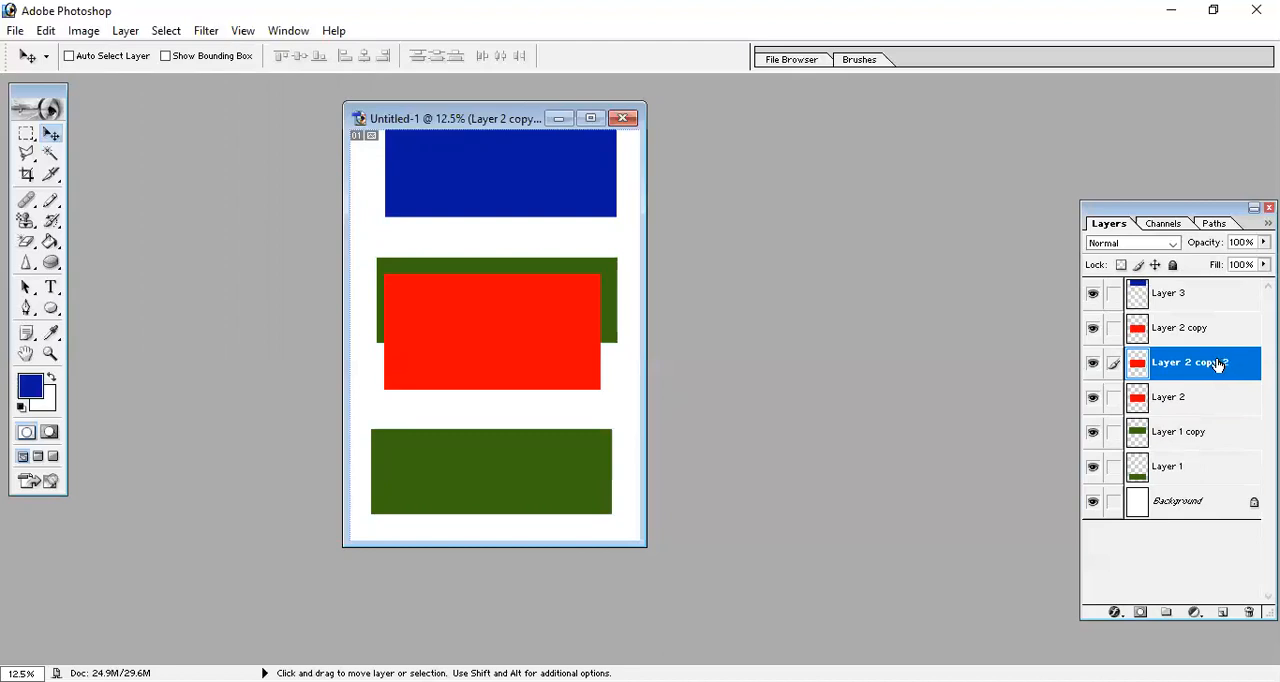
pyautogui.moveTo(1160, 362); pyautogui.dragTo(1249, 612)
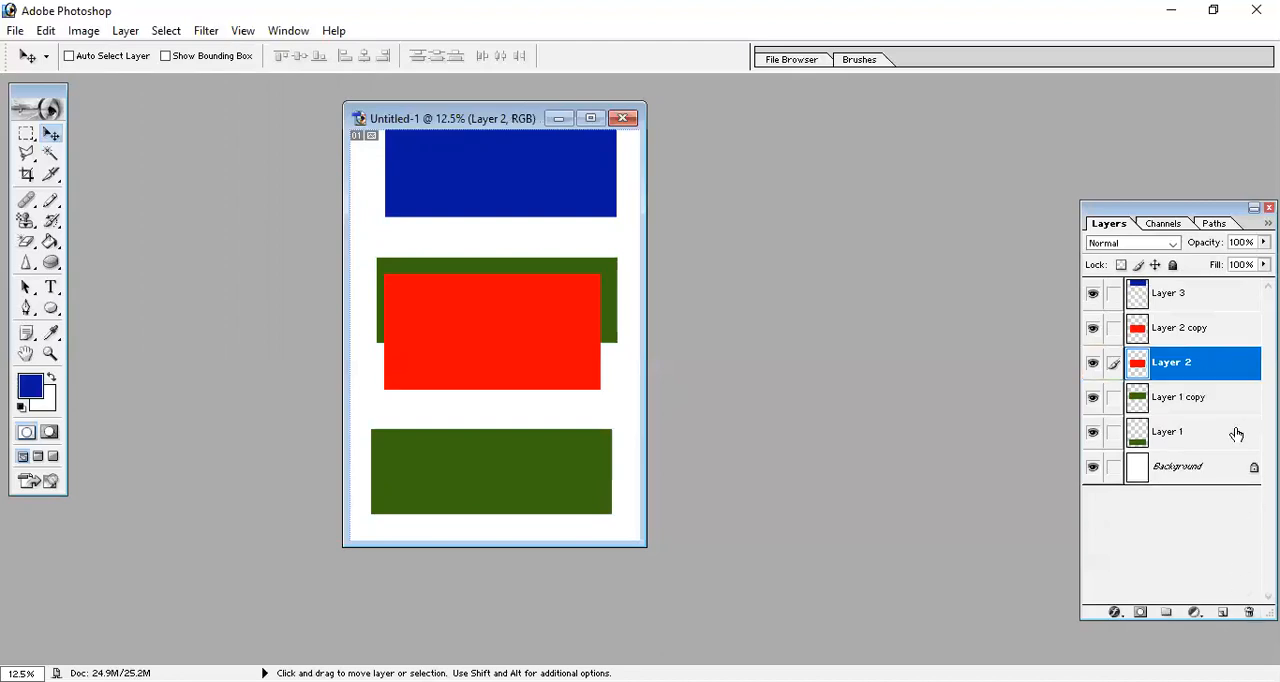
pyautogui.click(1192, 332)
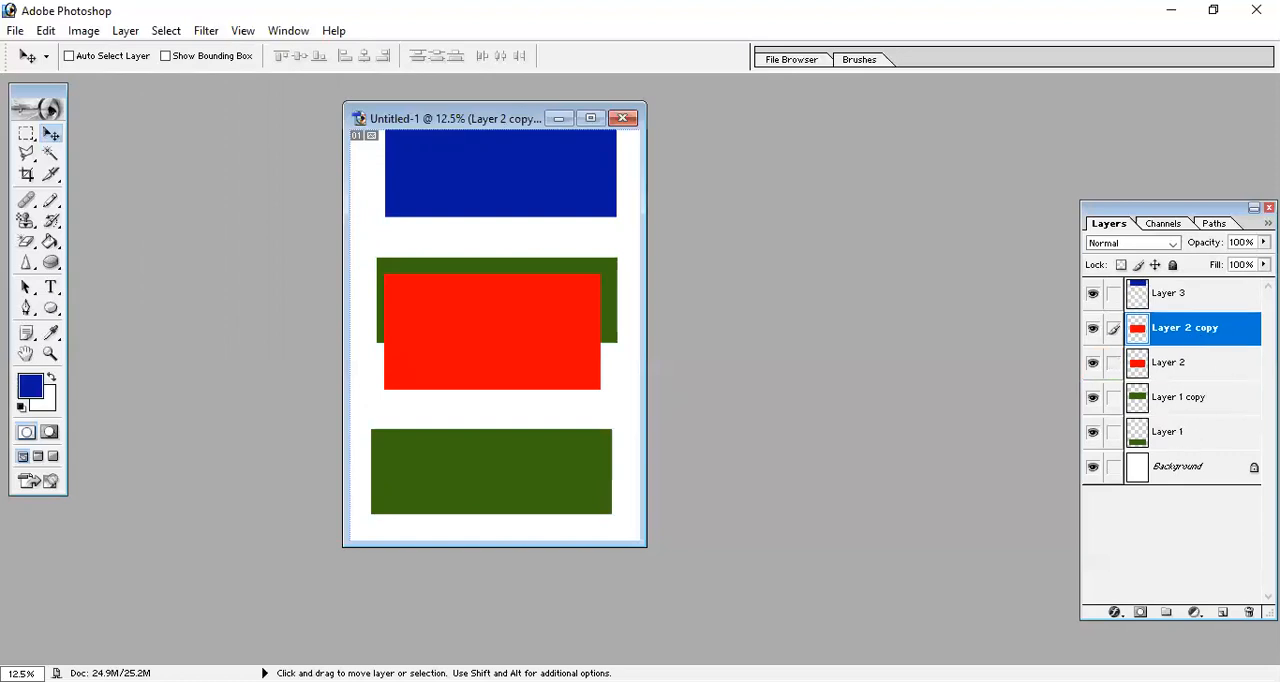
pyautogui.click(1248, 611)
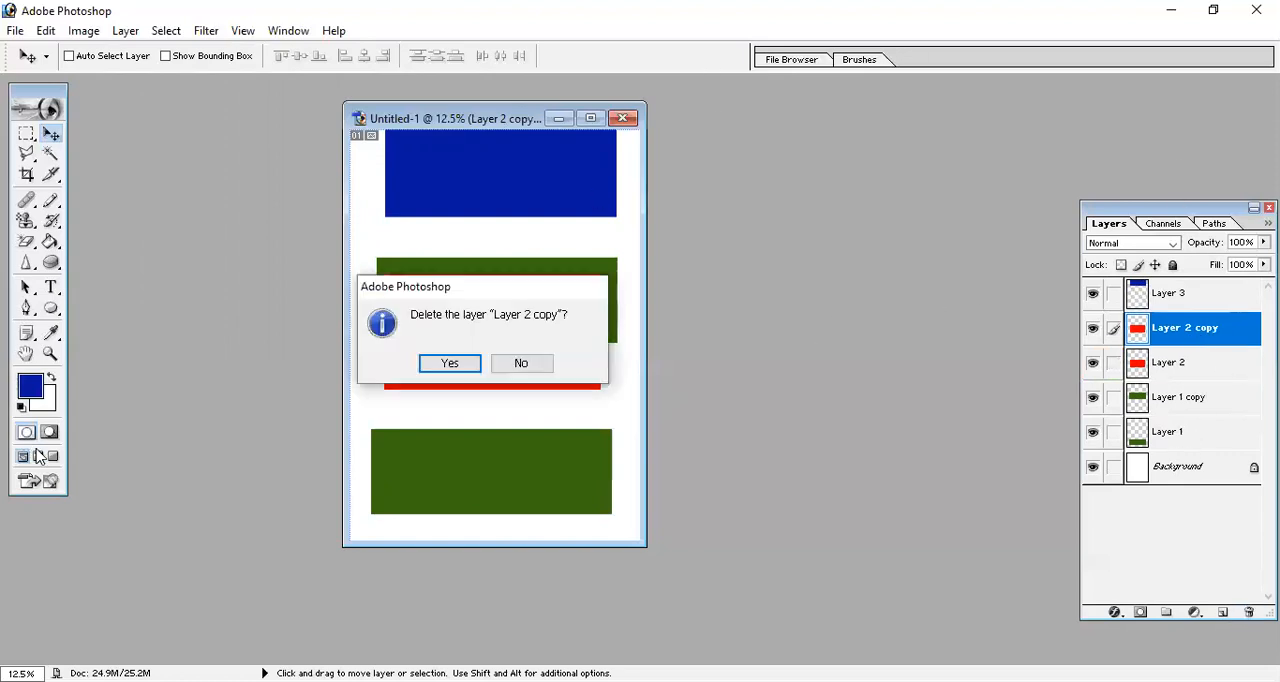
pyautogui.click(424, 358)
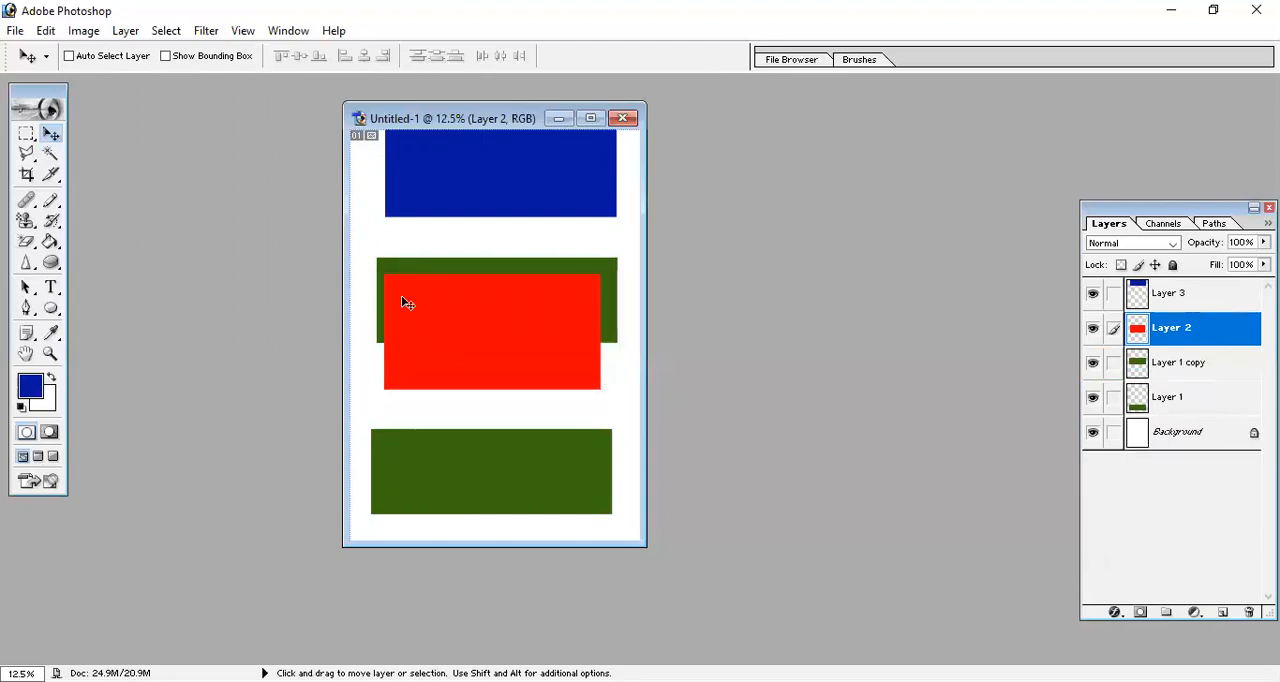
# Delete the layer Layer 1 copy.
pyautogui.click(1160, 364)
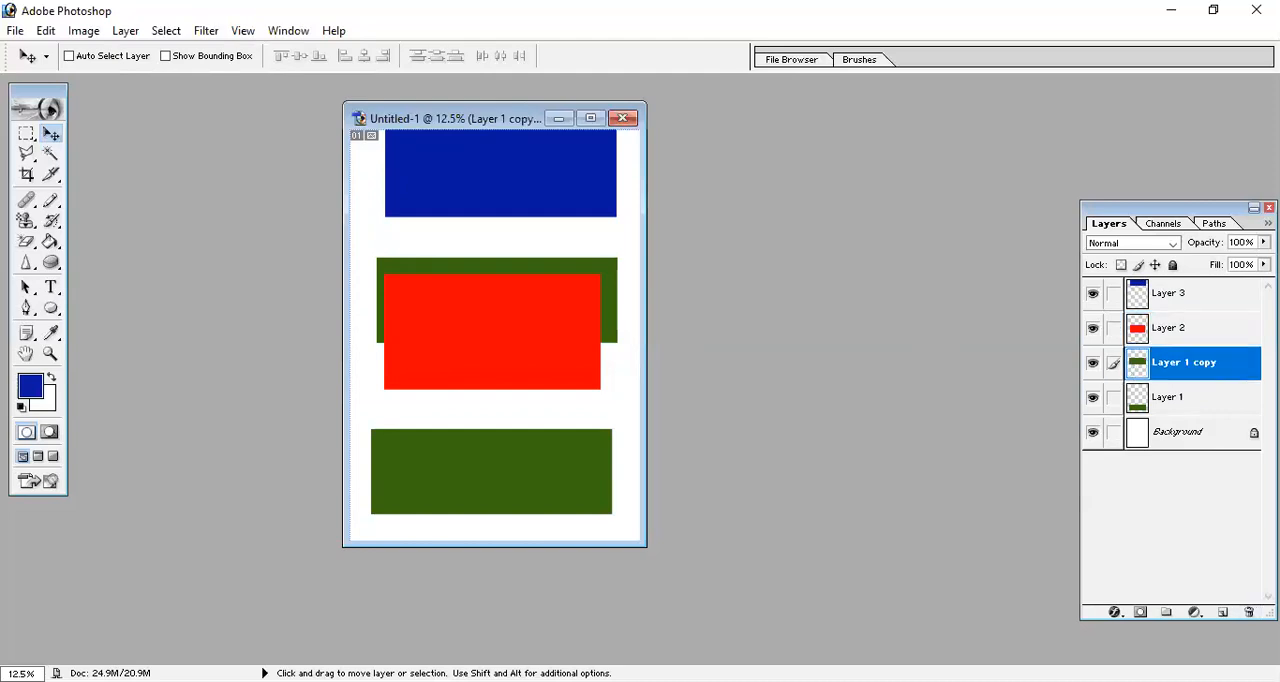
pyautogui.click(1250, 614)
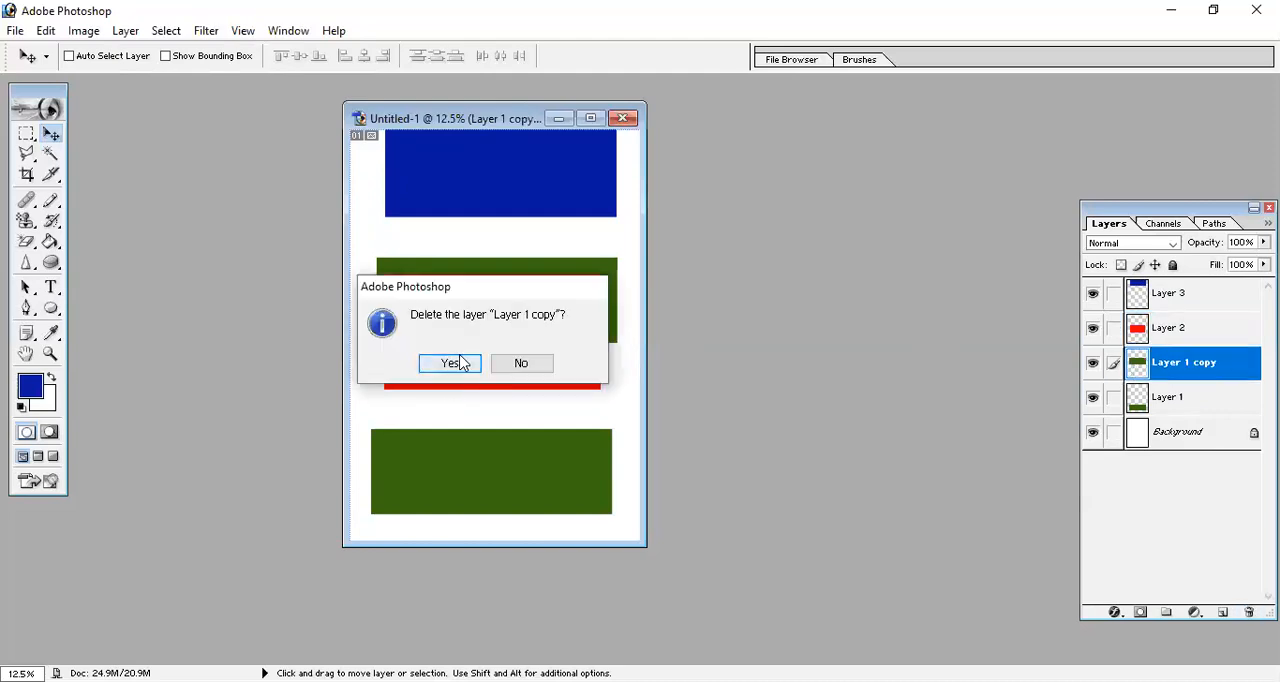
pyautogui.click(455, 365)
# Select Layer 3 and move its blue rectangle slightly down, clear of the canvas's upper edge.
pyautogui.click(1220, 297)
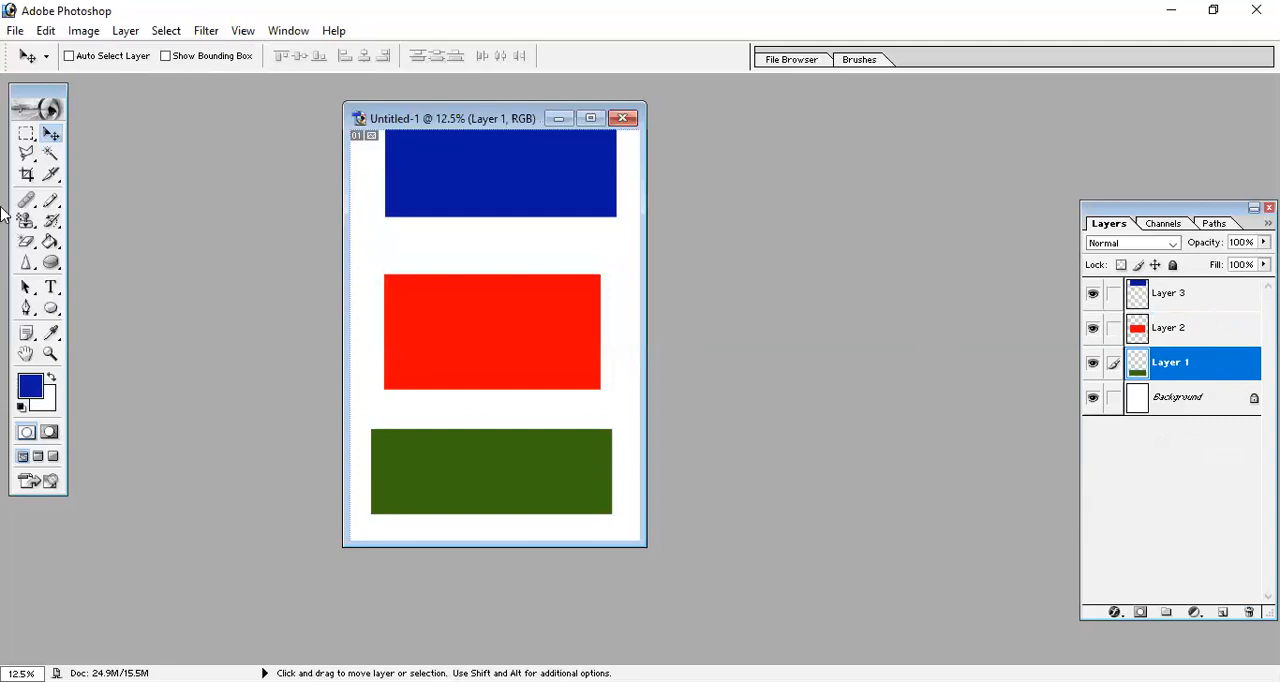
pyautogui.click(125, 30)
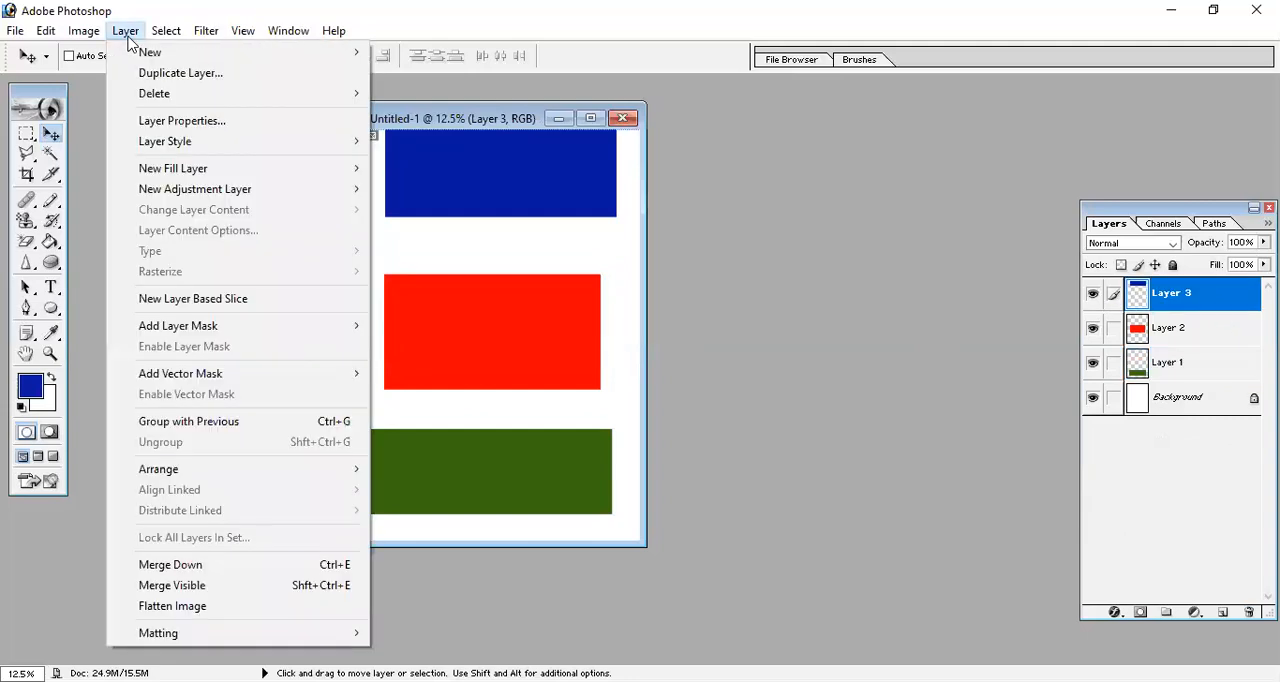
pyautogui.moveTo(175, 93)
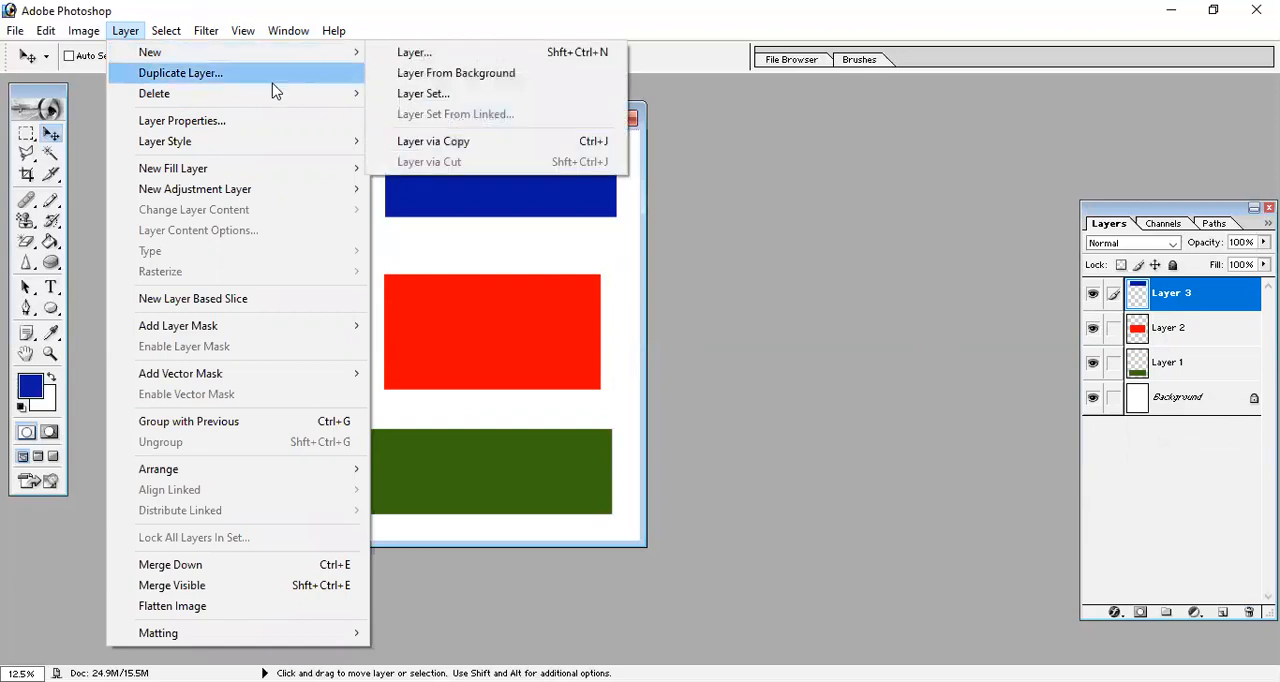
pyautogui.click(883, 346)
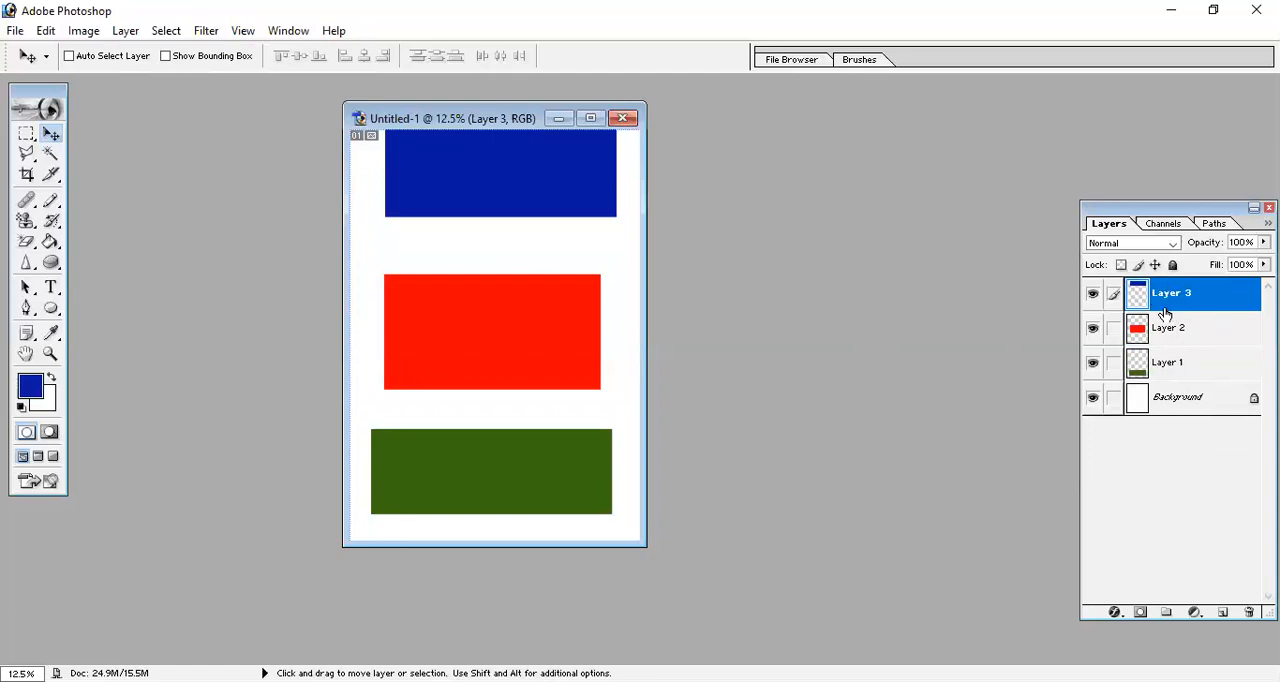
pyautogui.moveTo(506, 200)
pyautogui.mouseDown()
pyautogui.moveTo(509, 240)
pyautogui.moveTo(499, 221)
pyautogui.mouseUp()
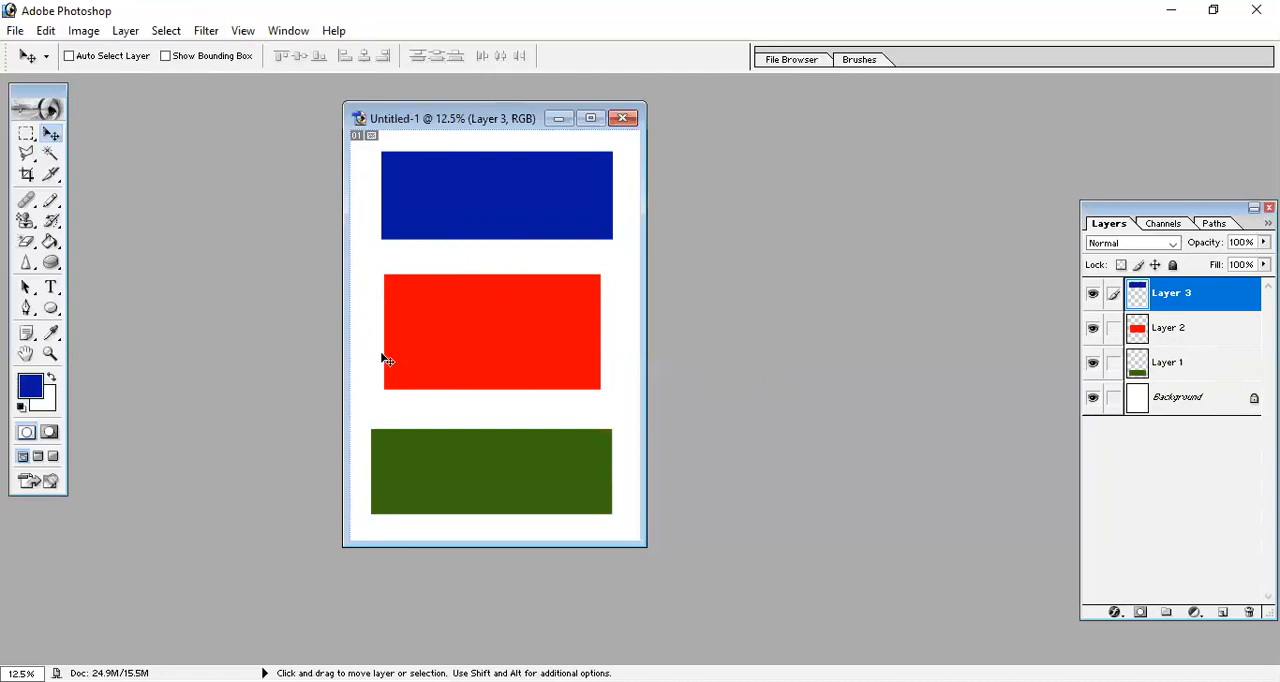
# Link Layer 2 and Layer 1 to Layer 3 and move the three rectangles slightly up together.
pyautogui.click(1114, 330)
pyautogui.click(1114, 364)
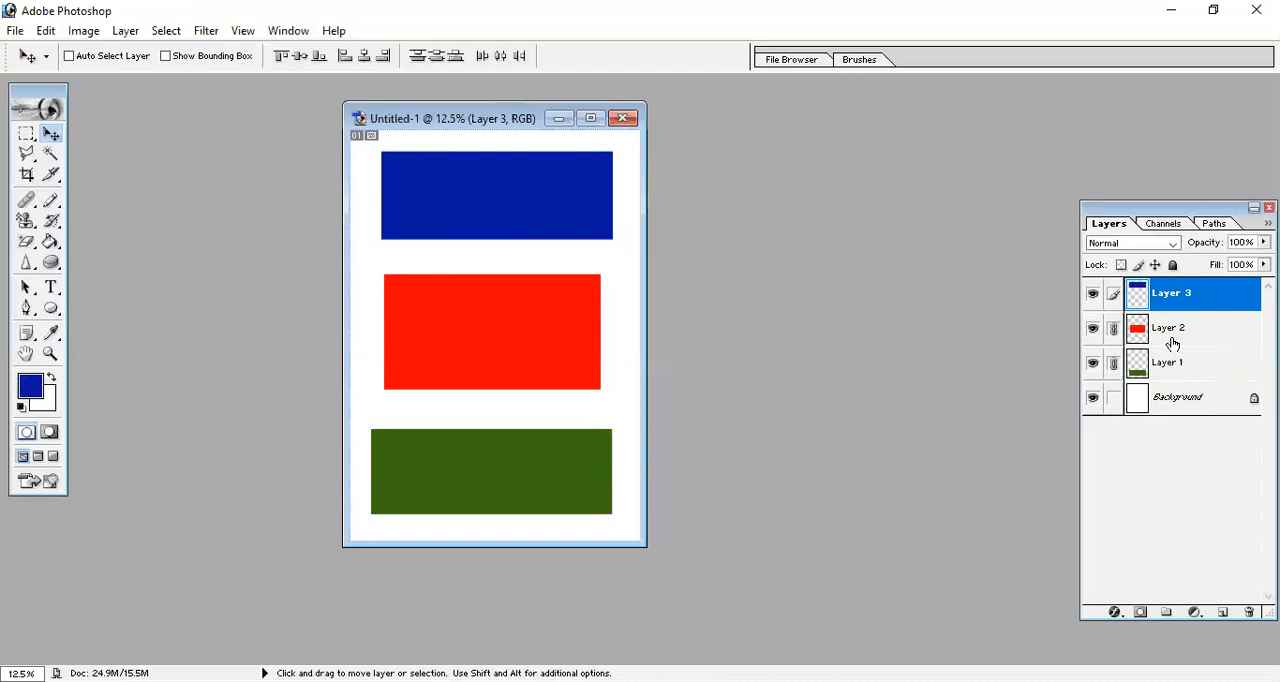
pyautogui.moveTo(533, 239)
pyautogui.mouseDown()
pyautogui.moveTo(531, 226)
pyautogui.moveTo(534, 297)
pyautogui.moveTo(540, 209)
pyautogui.moveTo(537, 297)
pyautogui.moveTo(533, 222)
pyautogui.mouseUp()
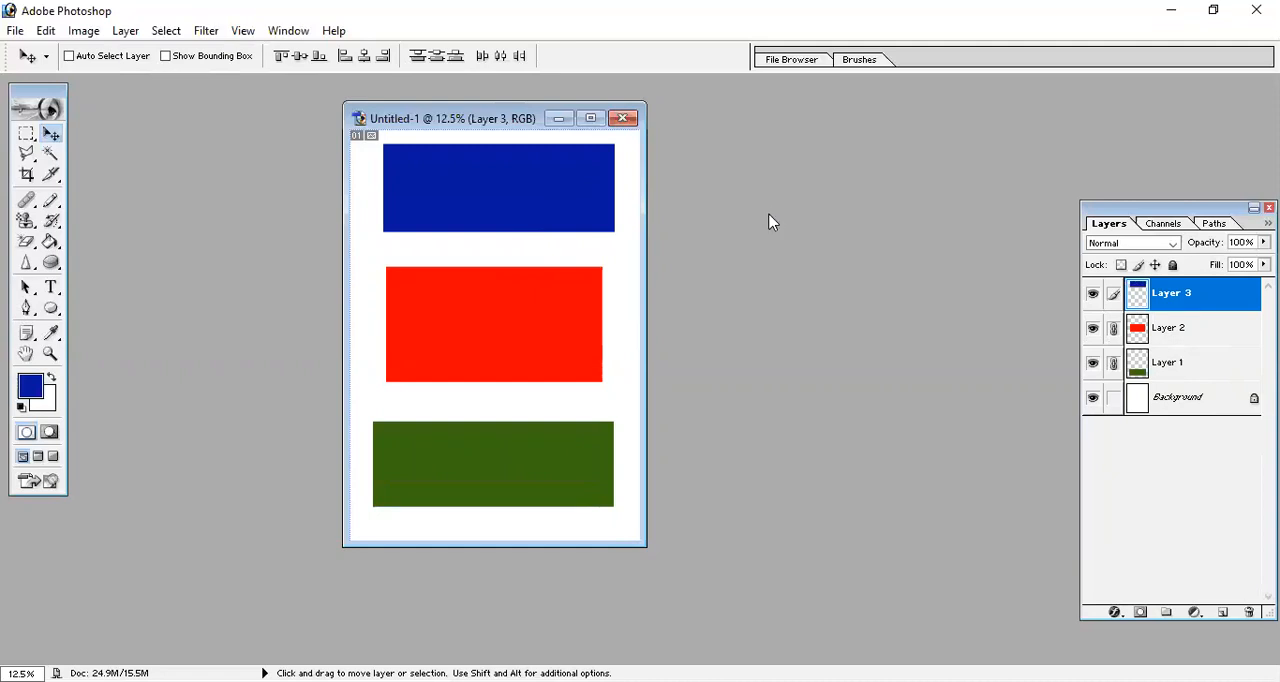
# Unlink Layer 2 and Layer 1 from Layer 3 and move only the blue rectangle slightly down.
pyautogui.click(1115, 336)
pyautogui.click(1114, 364)
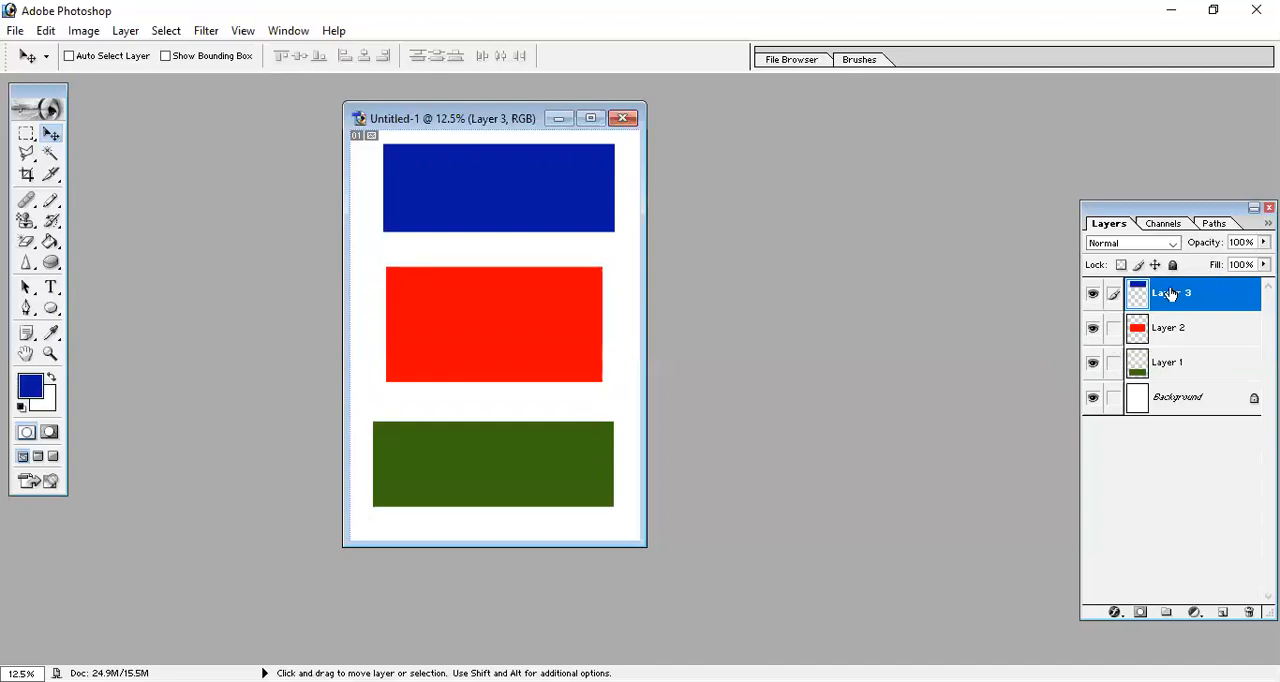
pyautogui.moveTo(503, 225); pyautogui.dragTo(509, 236)
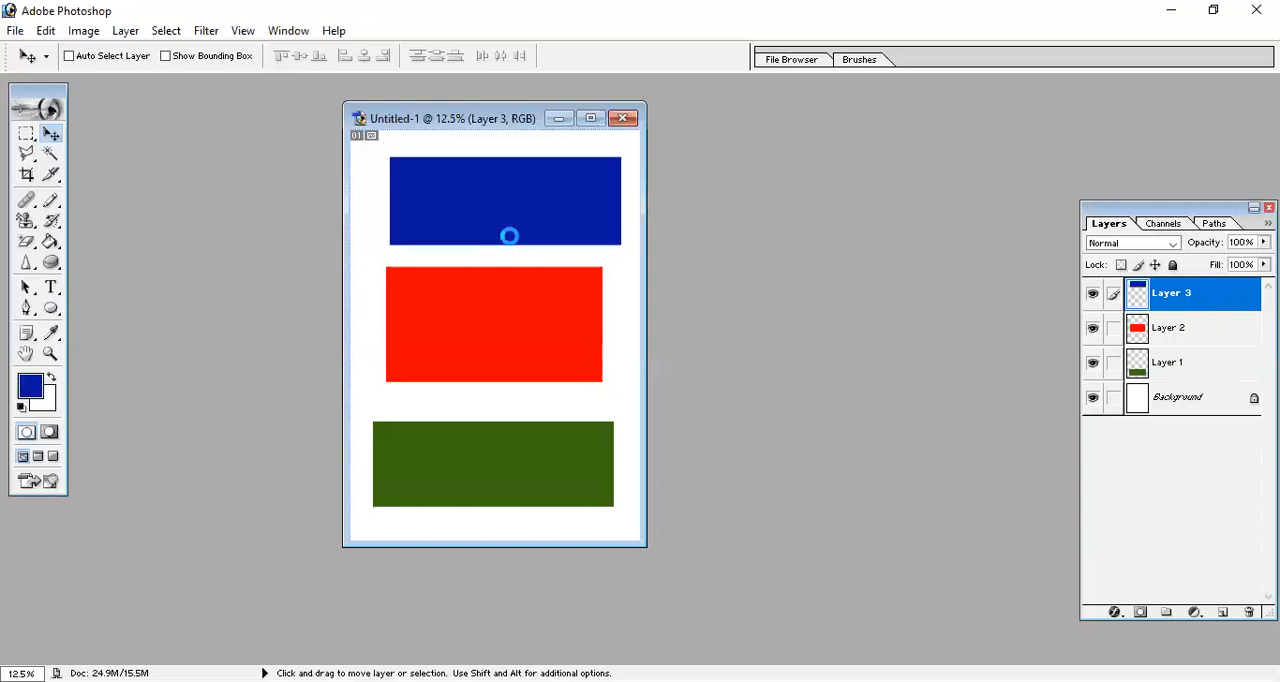
# Relink Layer 1 and Layer 2 to Layer 3 and shift all three rectangles slightly down and to the left.
pyautogui.click(1114, 362)
pyautogui.click(1114, 328)
pyautogui.moveTo(574, 211); pyautogui.dragTo(567, 216)
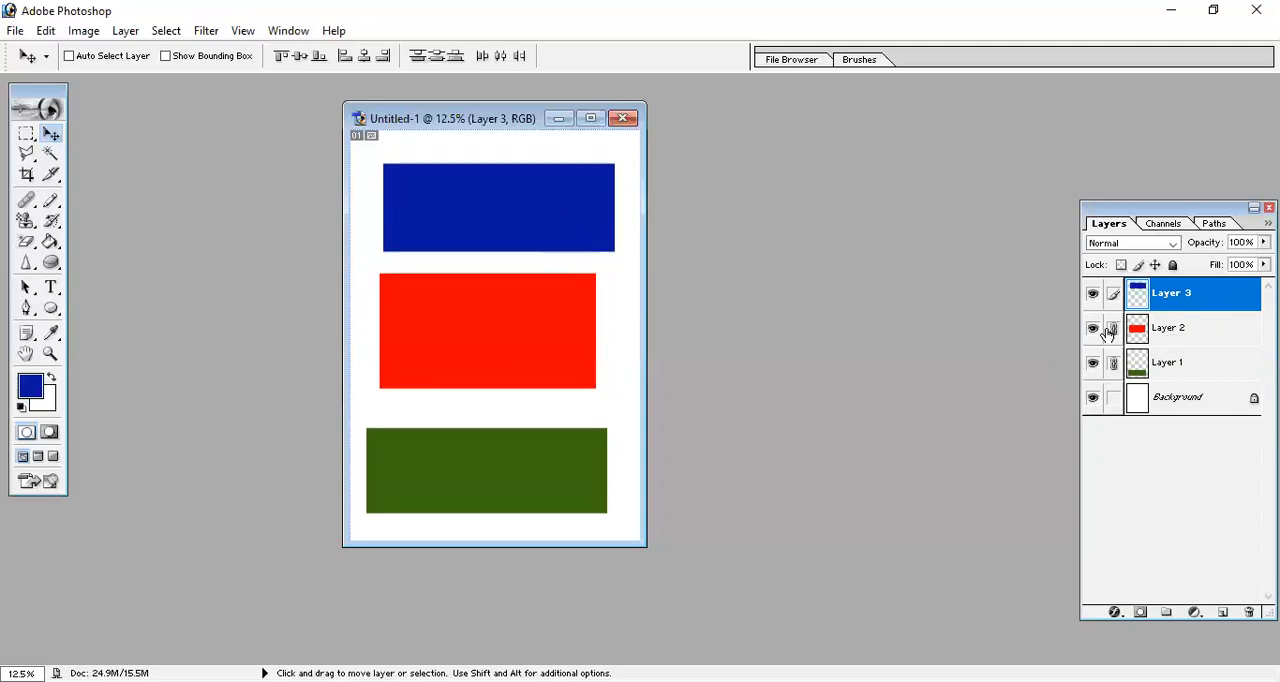
# Unlink Layer 2 and Layer 1 from Layer 3, and link both of them again.
pyautogui.click(1108, 333)
pyautogui.click(1116, 365)
pyautogui.click(1117, 364)
pyautogui.click(1116, 331)
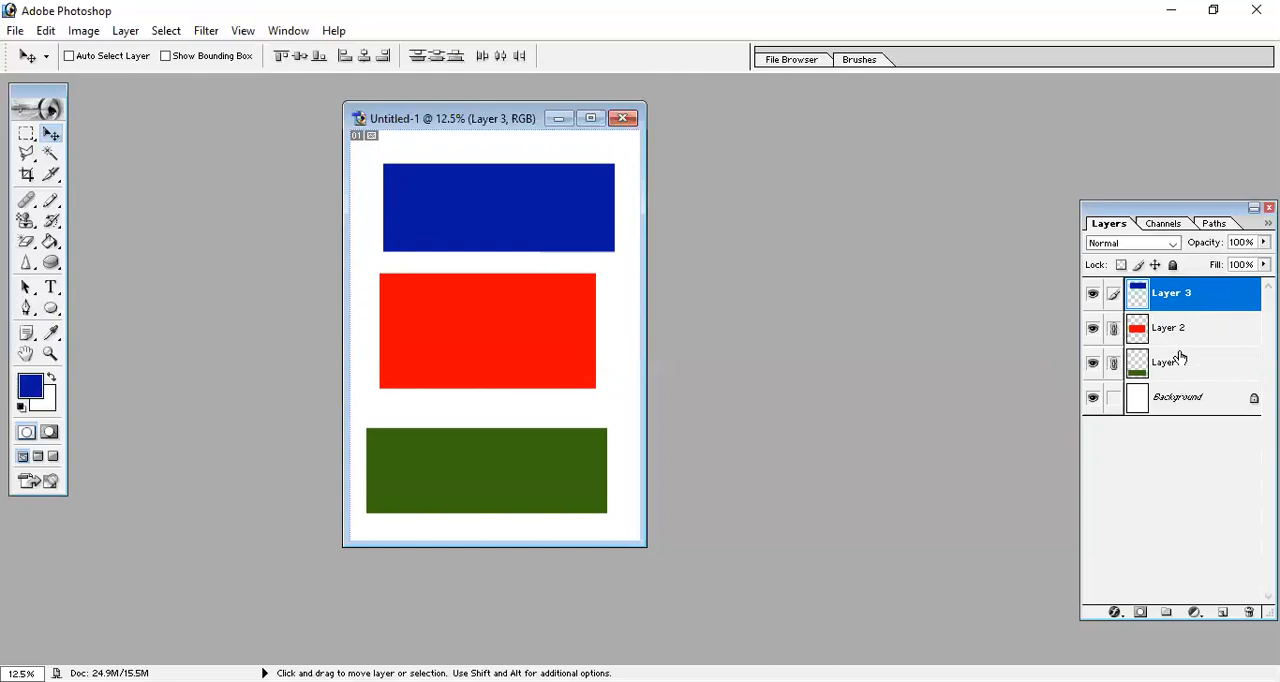
# Delete the linked layers Layer 3, Layer 2 and Layer 1 in one operation, and undo the deletion.
pyautogui.click(127, 36)
pyautogui.moveTo(200, 93)
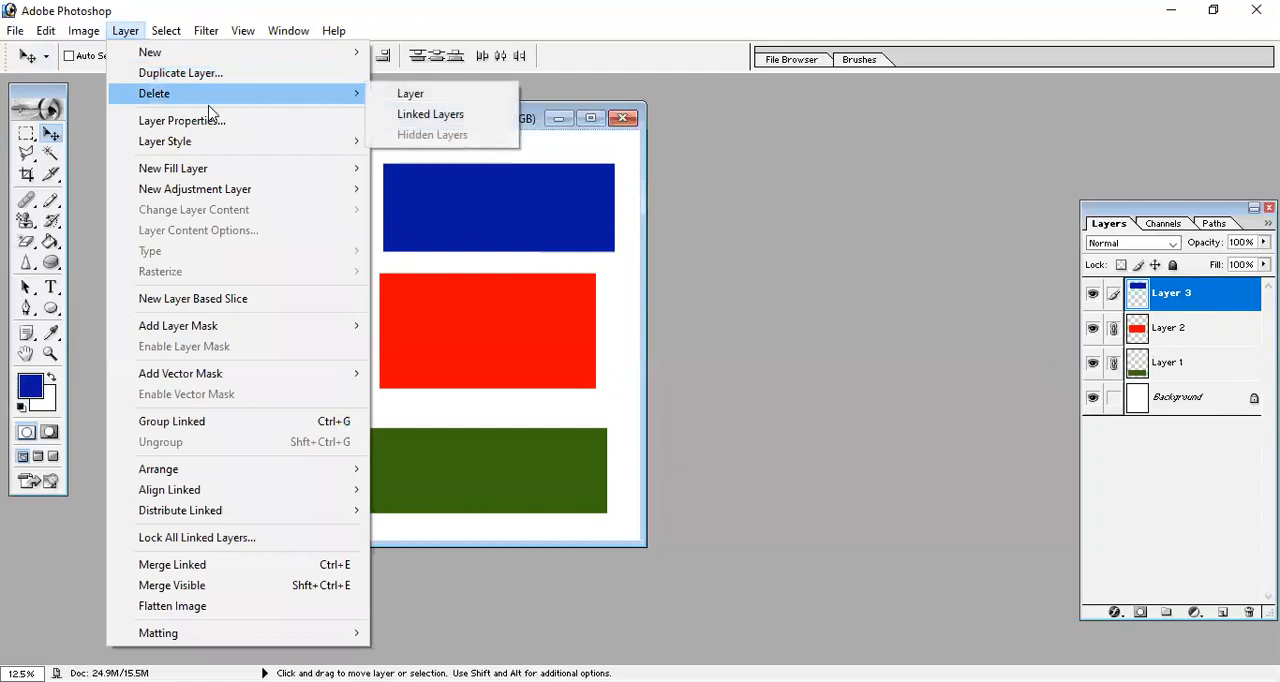
pyautogui.click(455, 122)
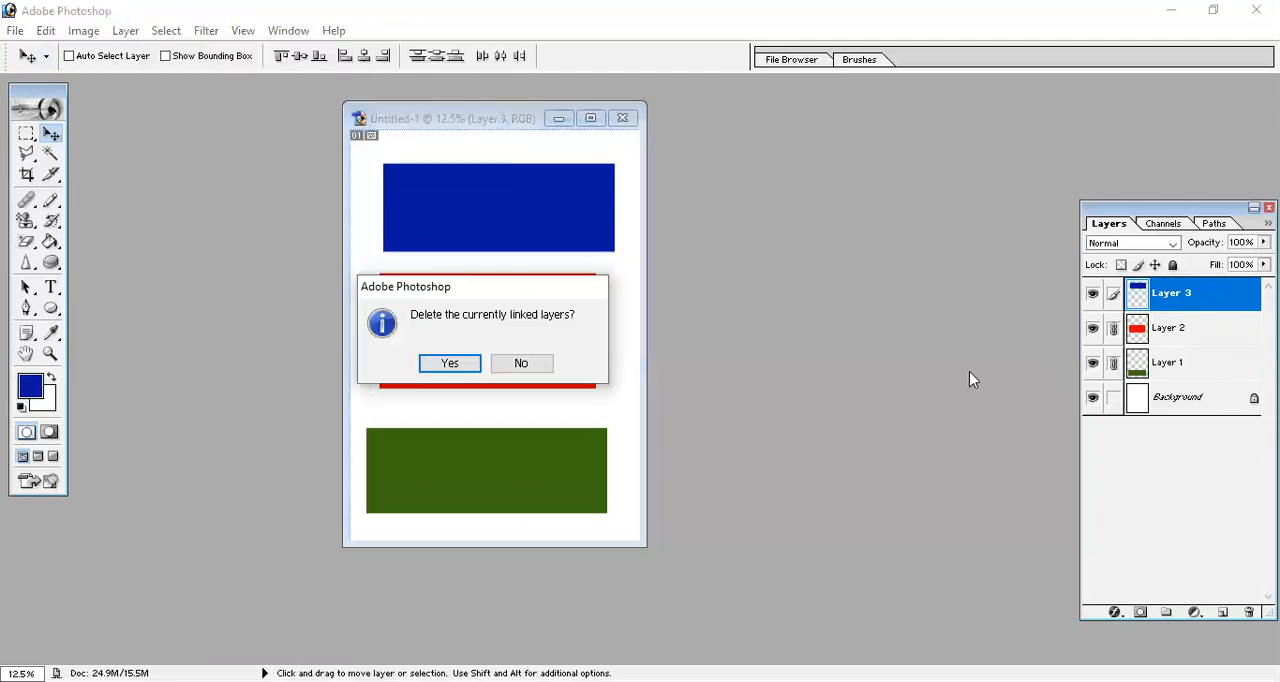
pyautogui.click(432, 366)
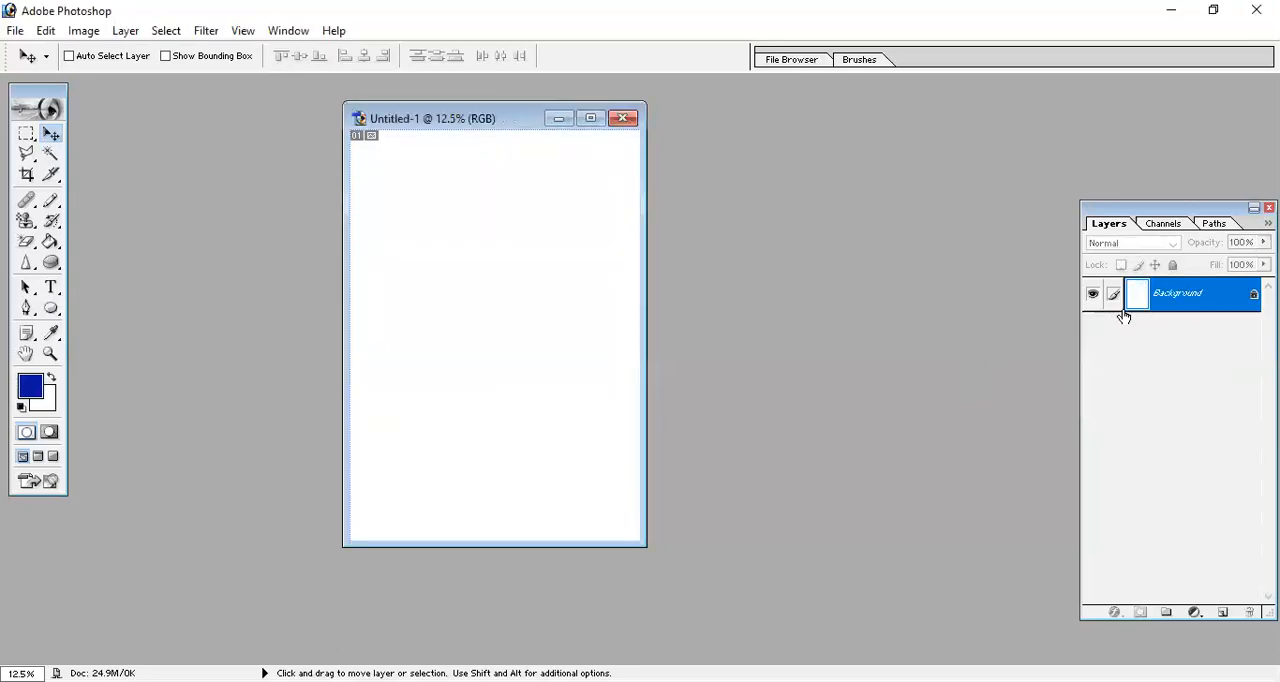
pyautogui.hotkey('ctrl', 'z')
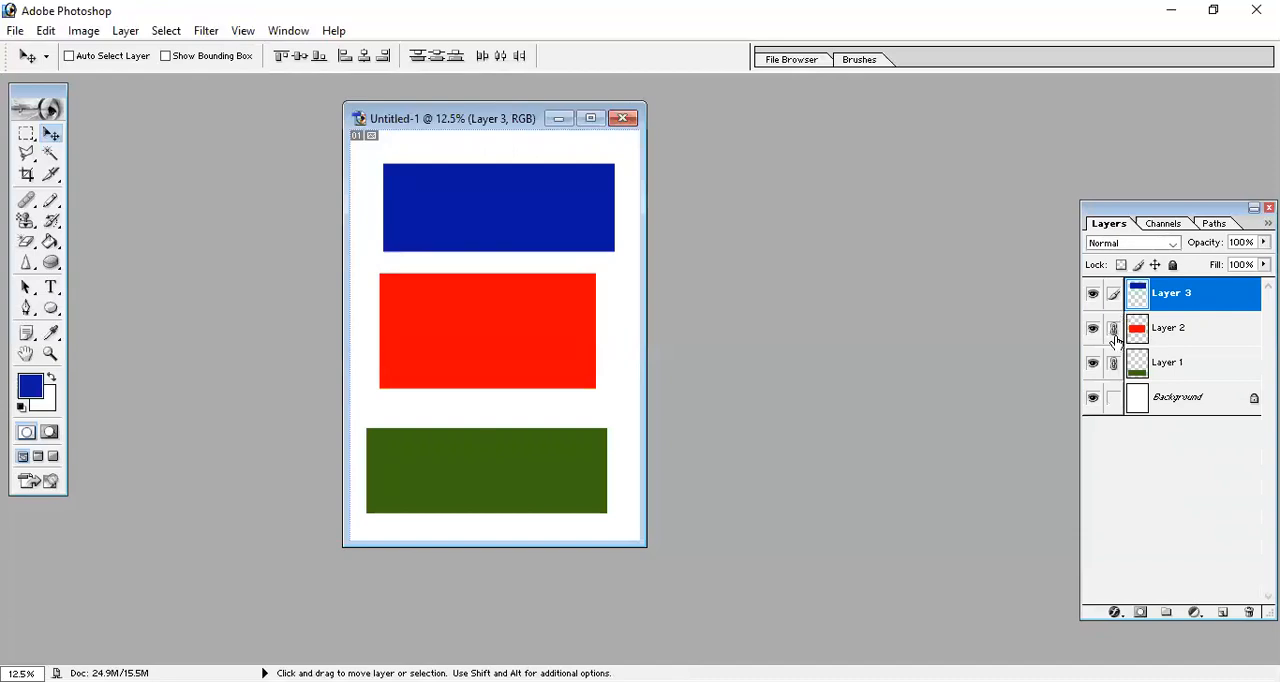
# Remove the links of Layer 2 and Layer 1, keeping Layer 3 as the active layer.
pyautogui.click(1115, 333)
pyautogui.click(1114, 363)
pyautogui.click(1170, 340)
pyautogui.click(1184, 307)
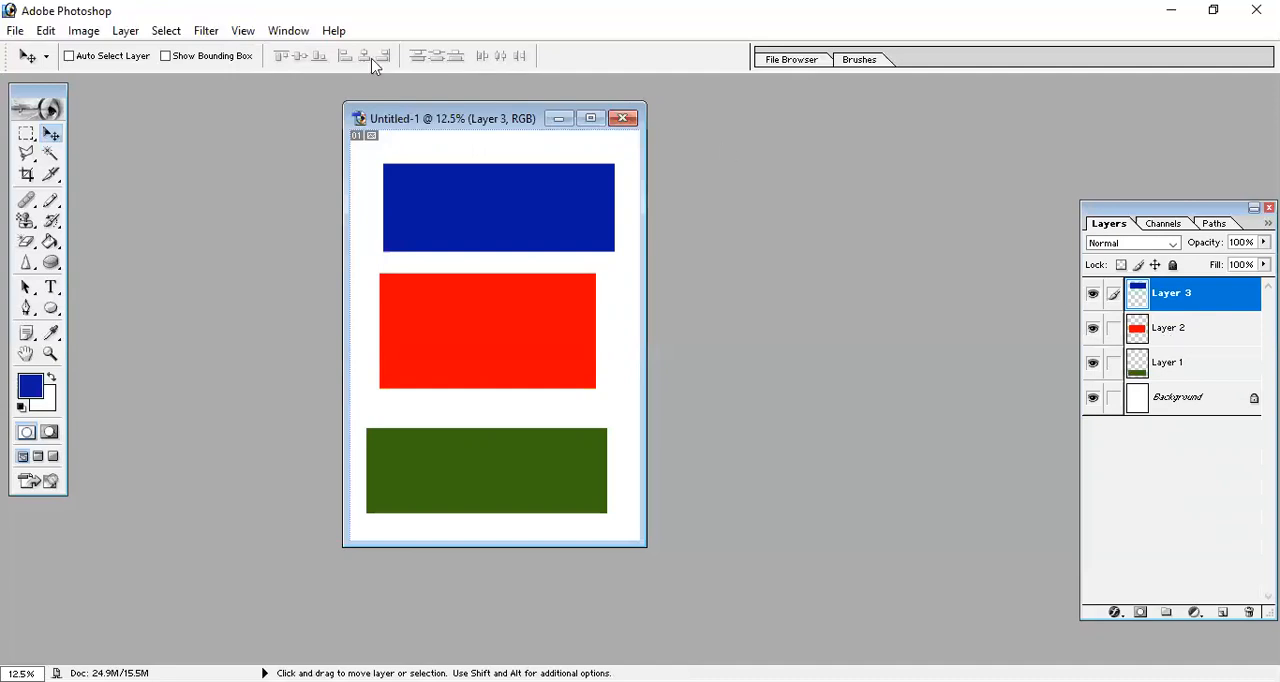
pyautogui.click(47, 33)
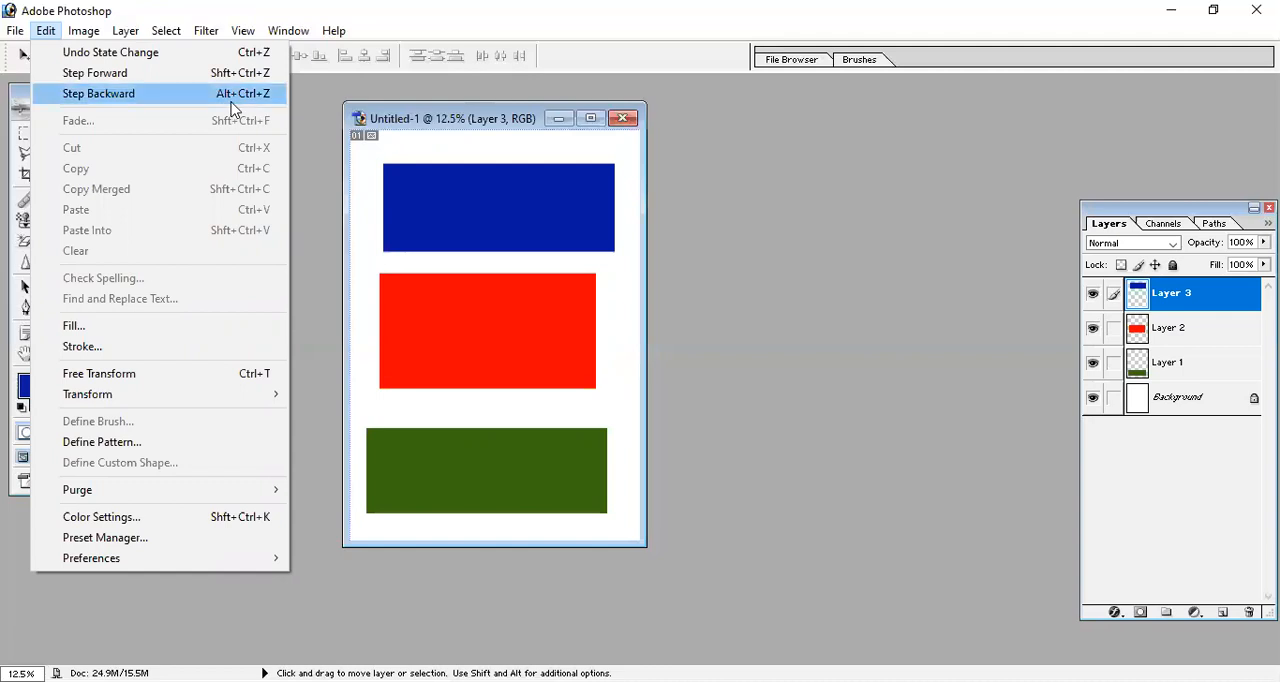
pyautogui.click(454, 103)
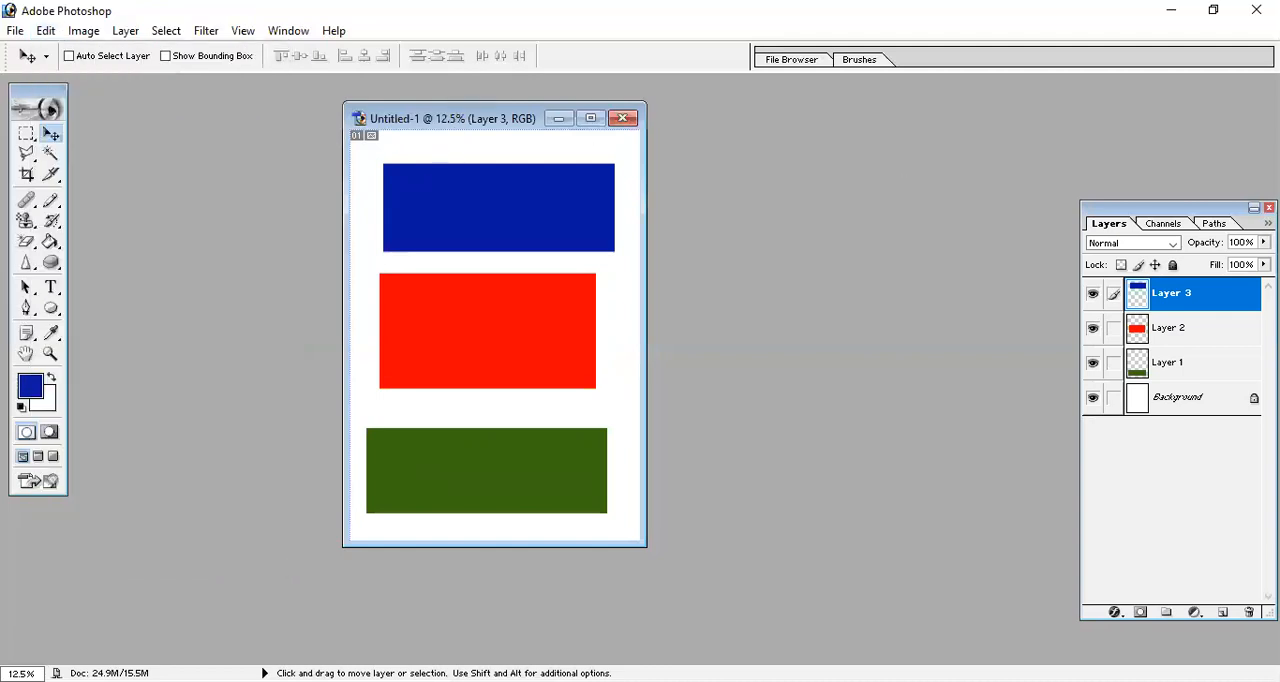
# Make Layer 2 active, hide Layer 2 and Layer 1, and show both again.
pyautogui.click(1172, 330)
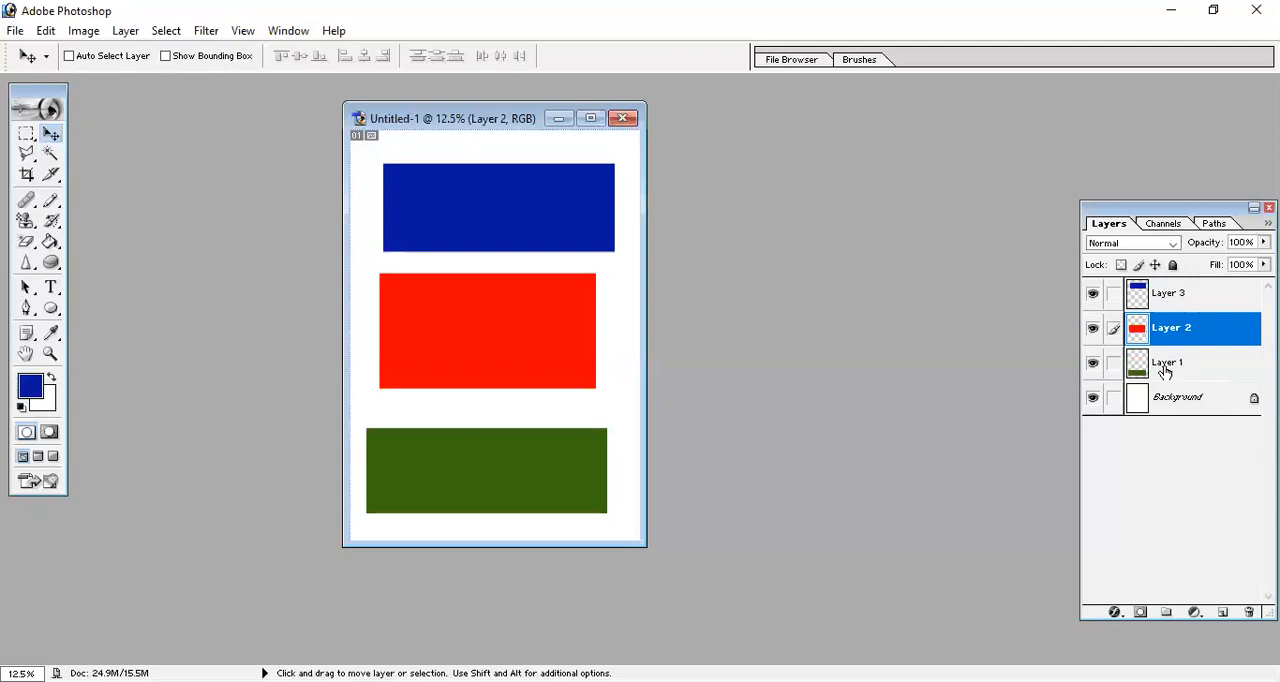
pyautogui.click(1168, 366)
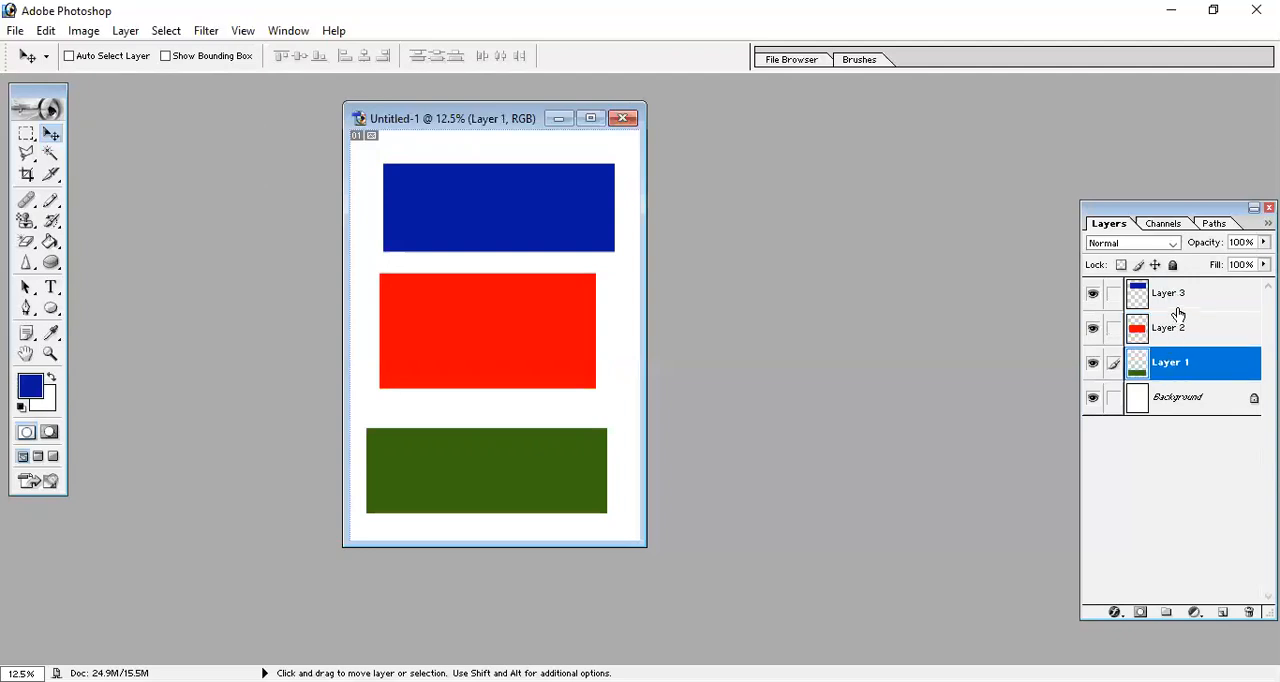
pyautogui.click(1172, 328)
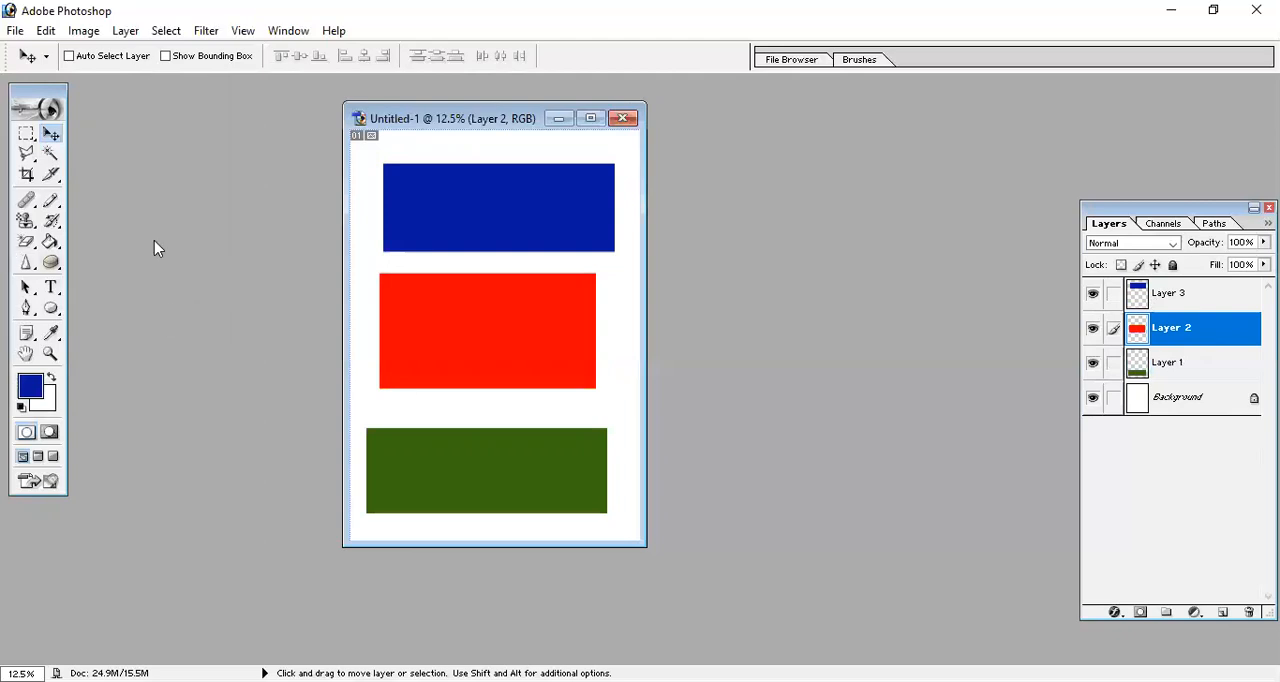
pyautogui.click(1093, 331)
pyautogui.click(1094, 364)
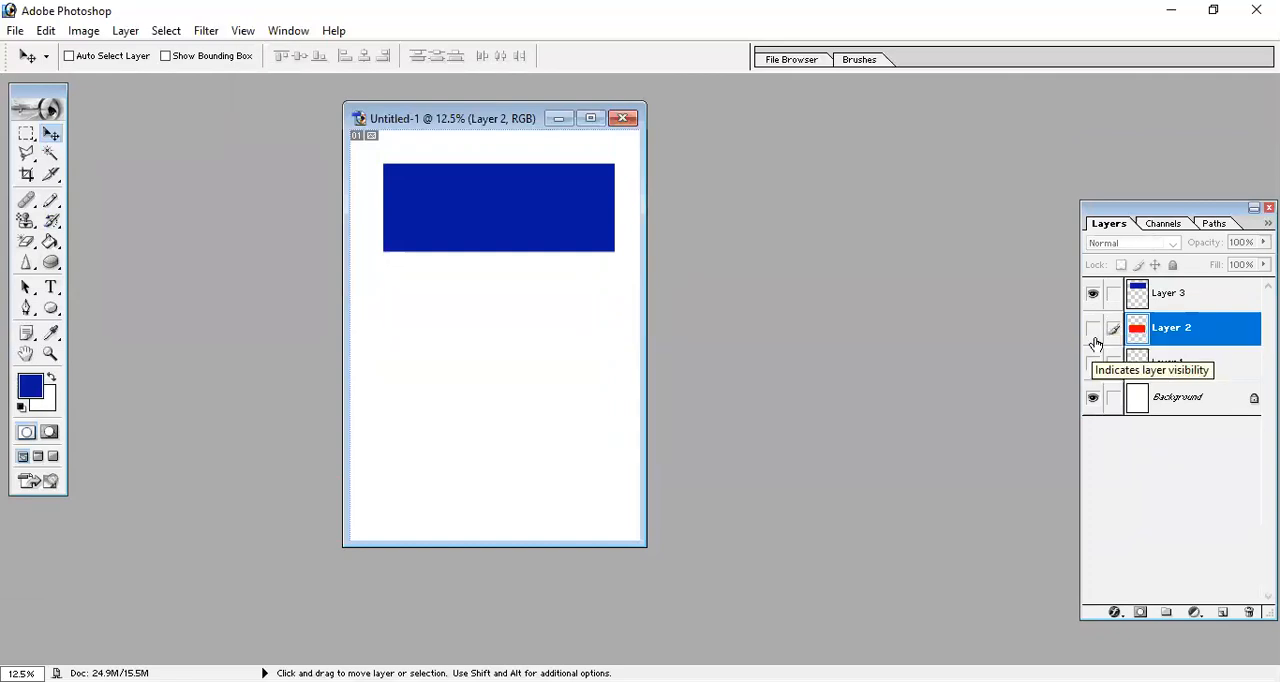
pyautogui.click(1094, 332)
pyautogui.click(1093, 365)
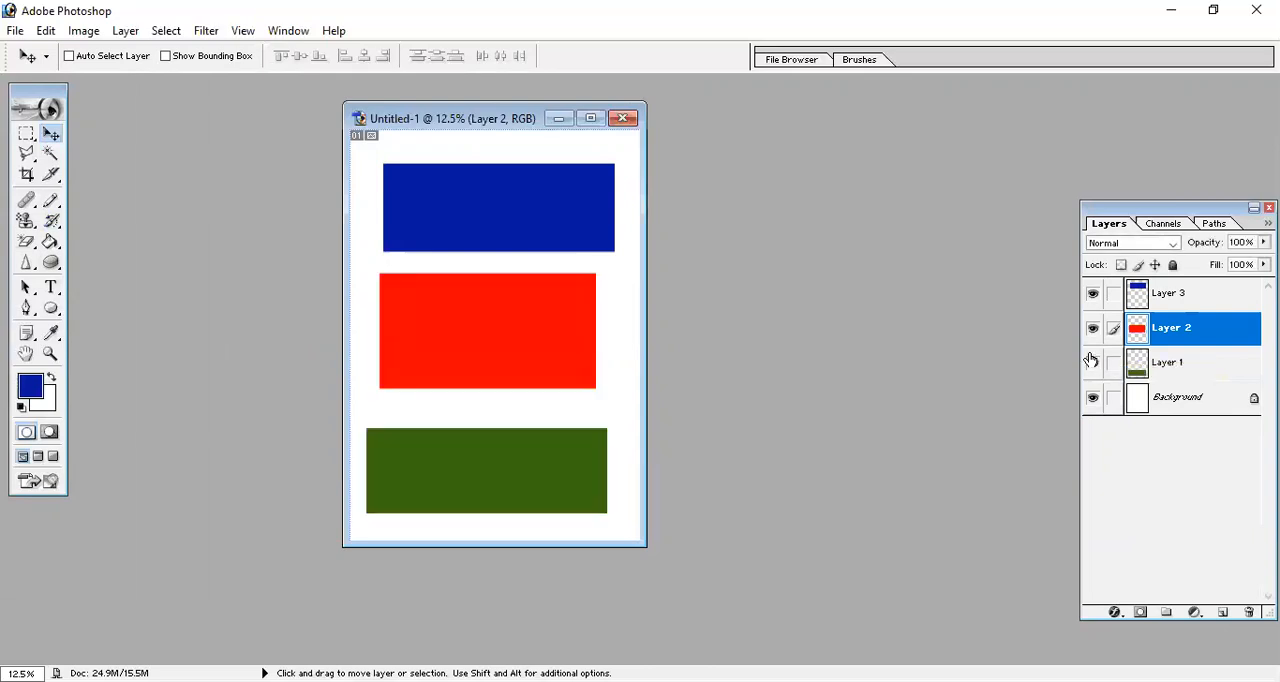
# Hide Layer 1 and Layer 2, and delete all hidden layers.
pyautogui.click(1092, 366)
pyautogui.click(1094, 332)
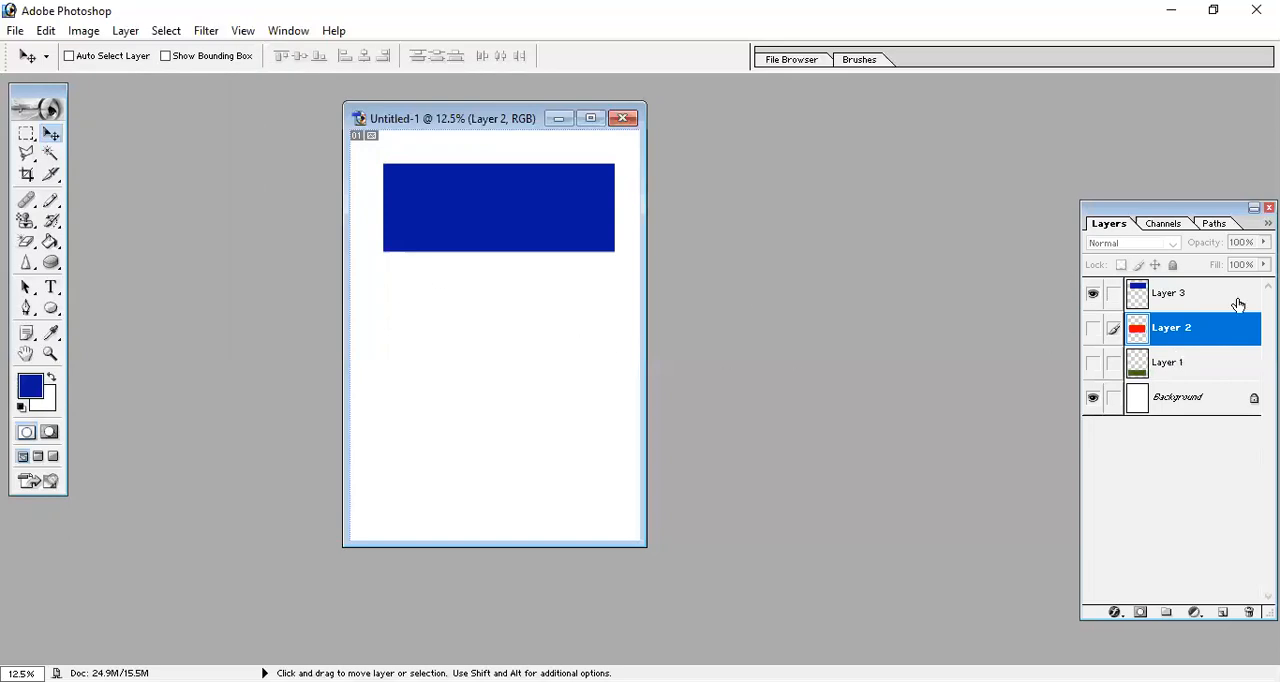
pyautogui.click(125, 31)
pyautogui.moveTo(211, 96)
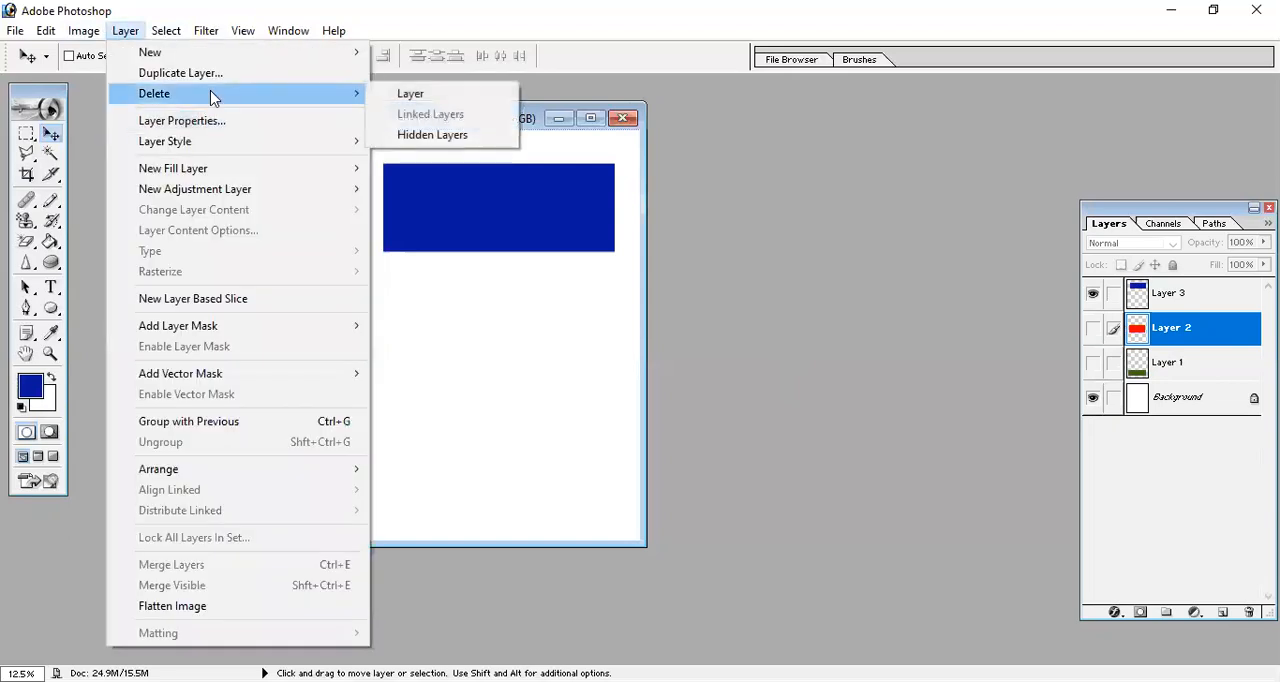
pyautogui.click(480, 135)
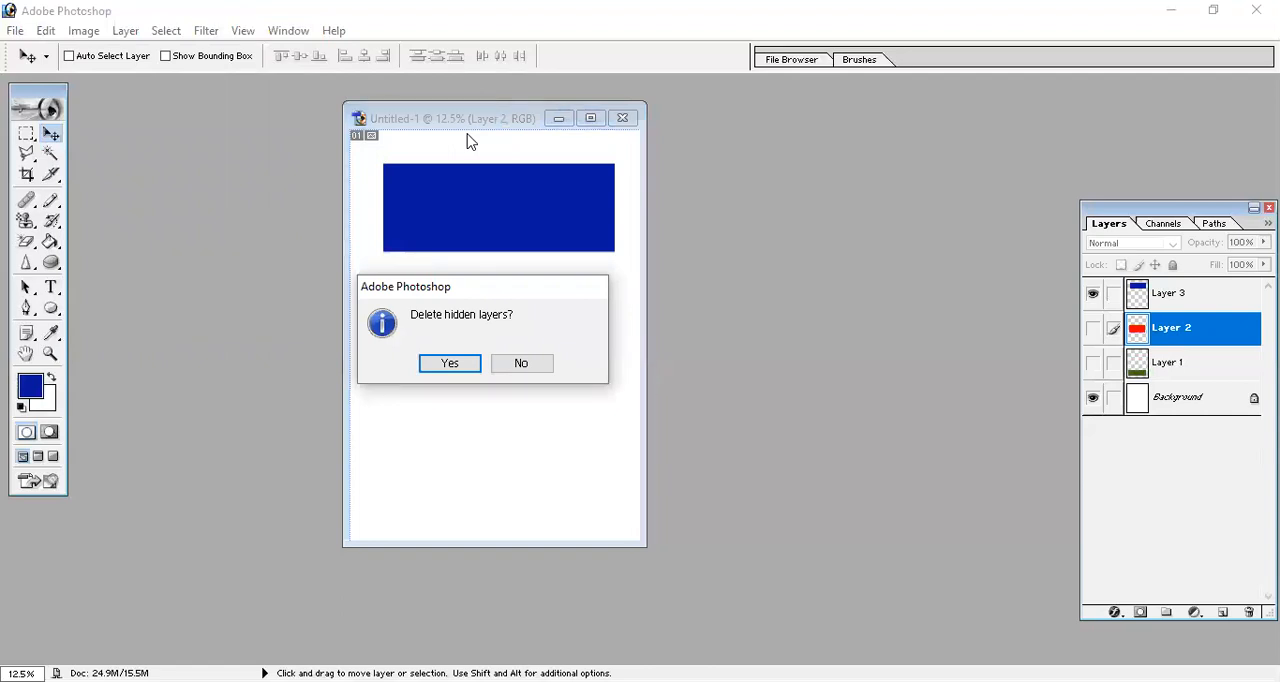
pyautogui.click(443, 368)
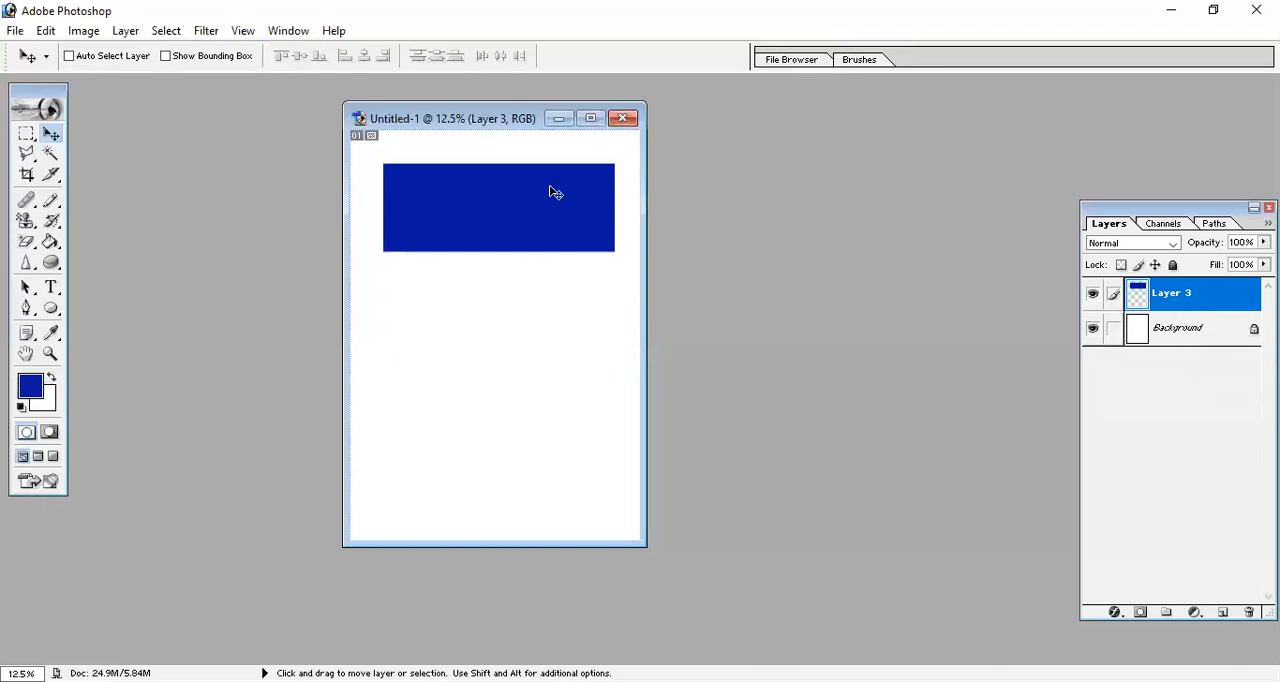
pyautogui.click(95, 32)
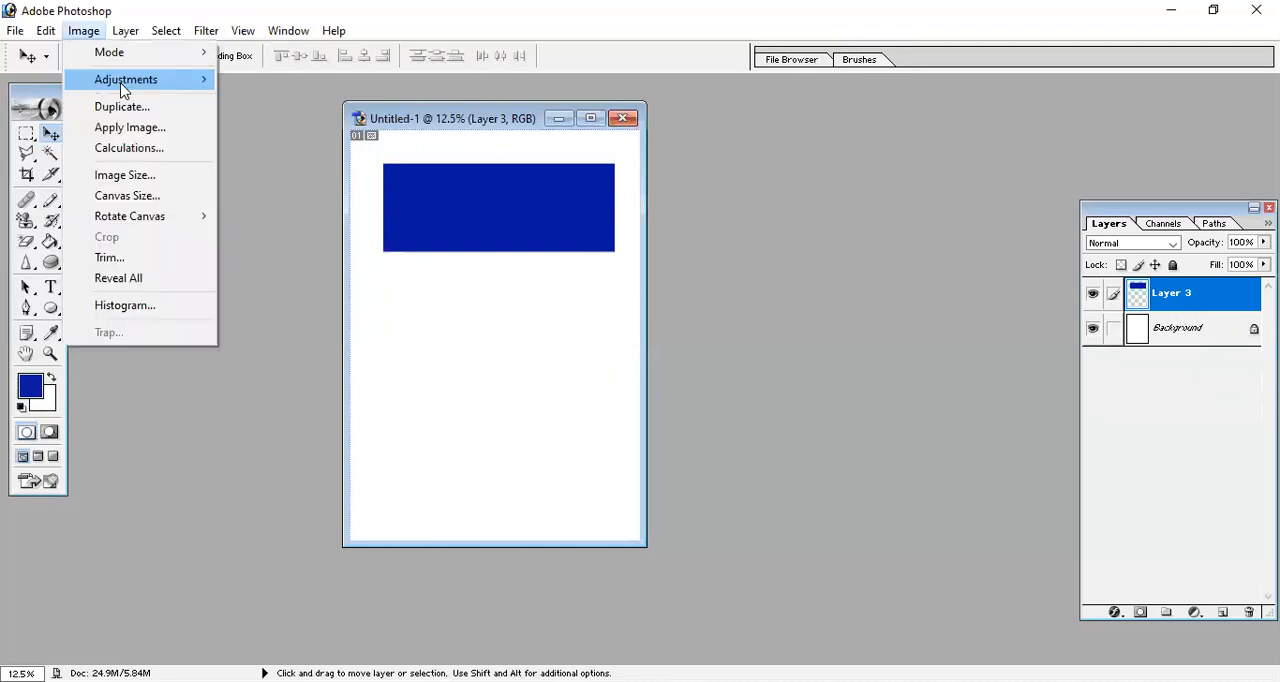
pyautogui.moveTo(128, 32)
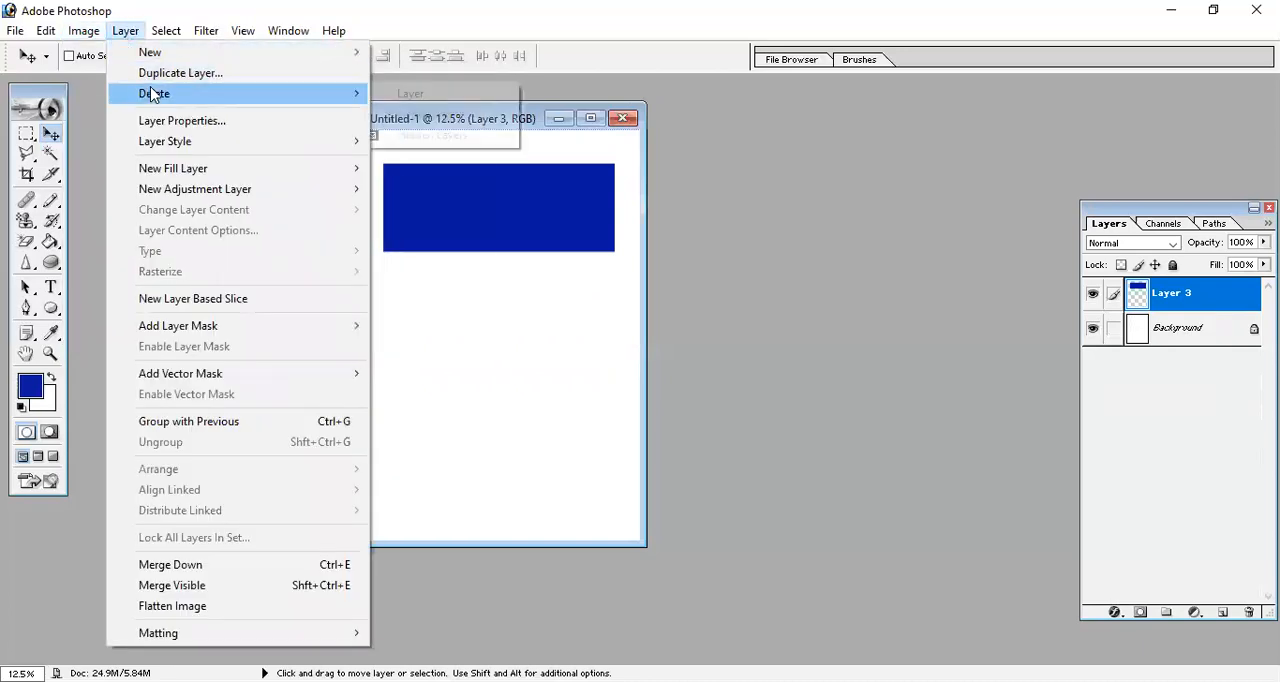
pyautogui.moveTo(157, 93)
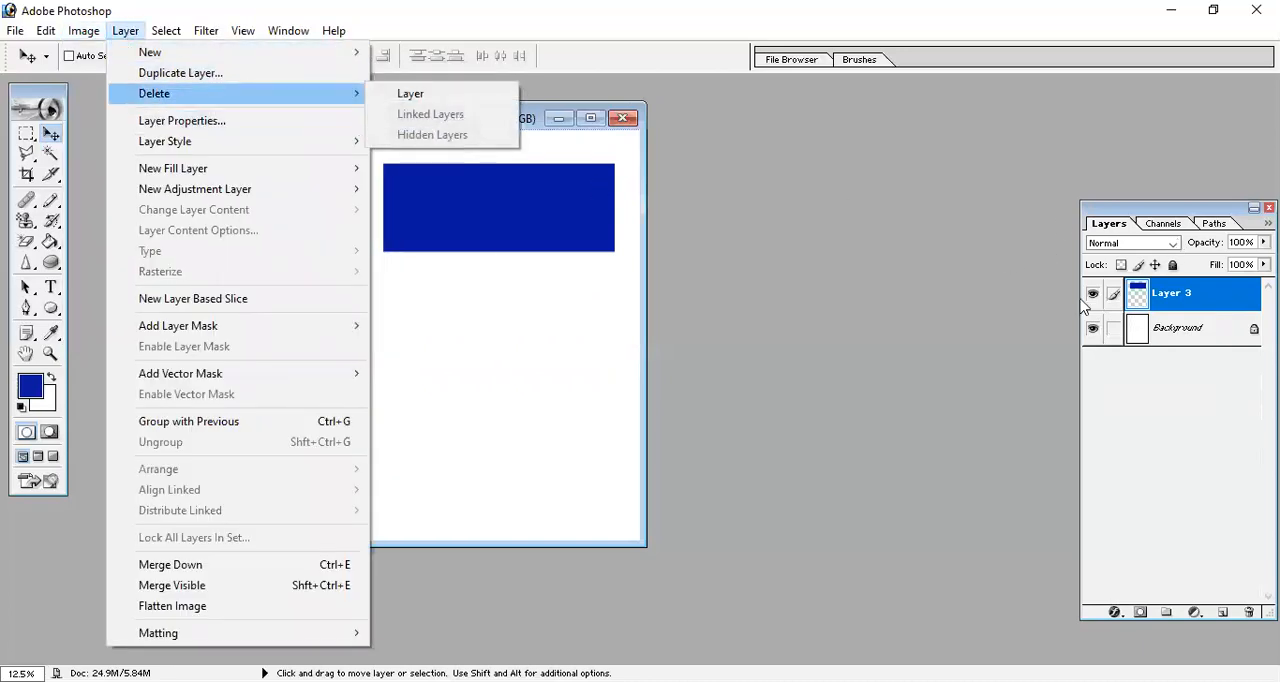
pyautogui.click(970, 436)
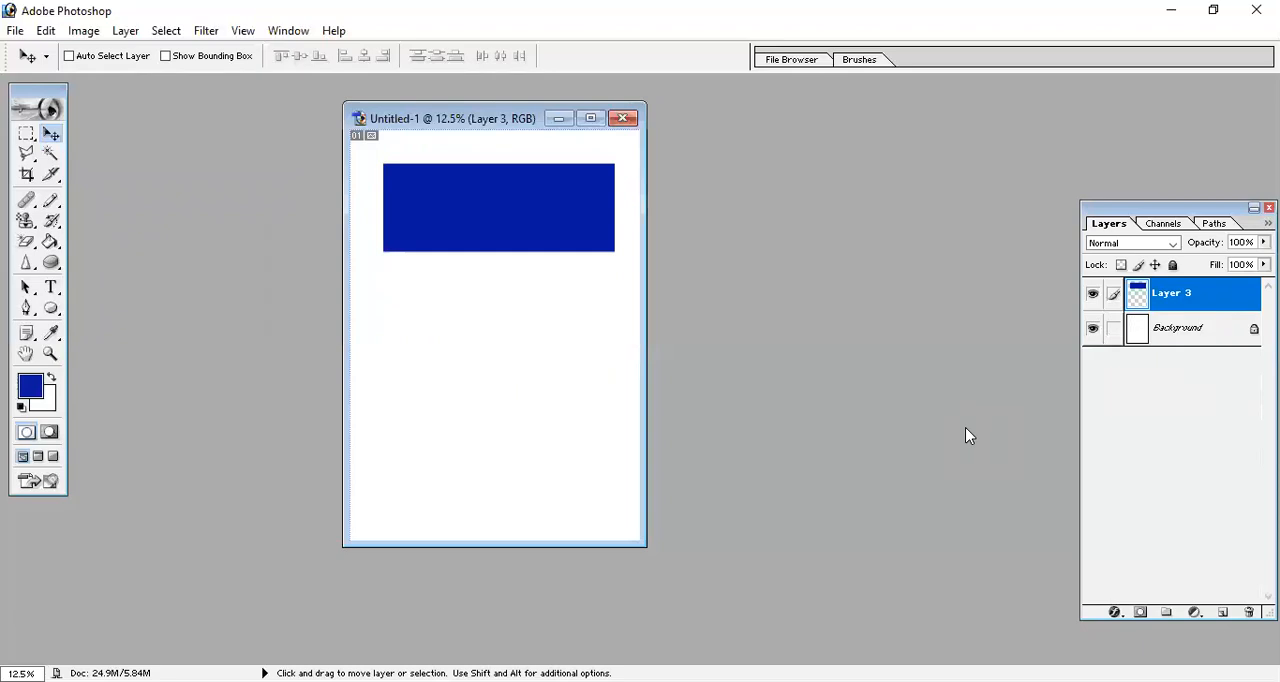
# Undo the deletion of the hidden layers and show Layer 2 and Layer 1 again.
pyautogui.hotkey('ctrl', 'z')
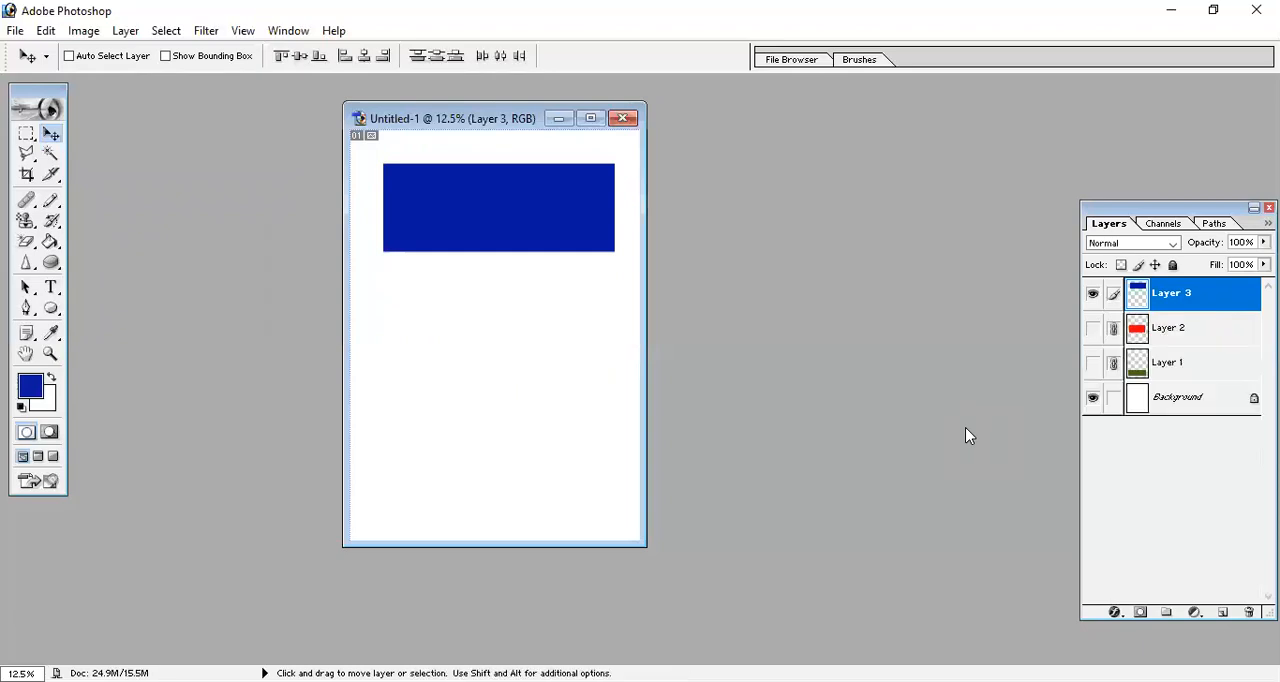
pyautogui.moveTo(1093, 328); pyautogui.dragTo(1096, 368)
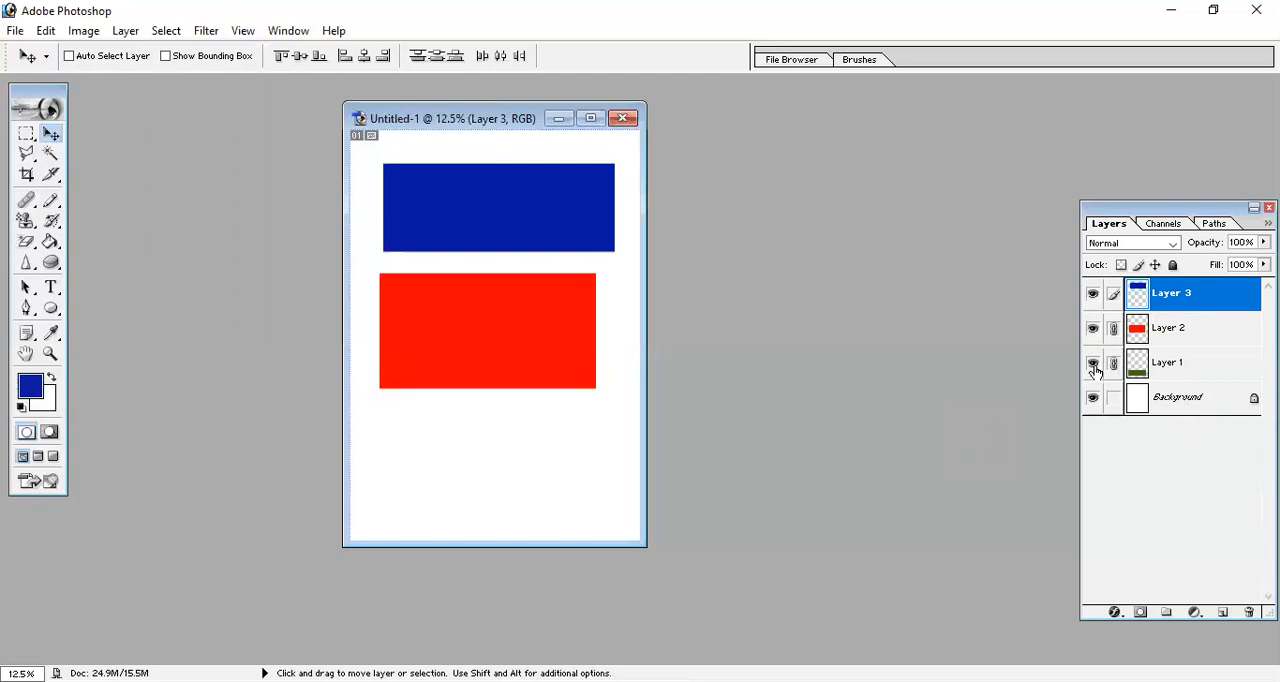
# Remove the links of Layer 1 and Layer 2, and make Layer 2 the active layer.
pyautogui.click(1113, 364)
pyautogui.click(1113, 329)
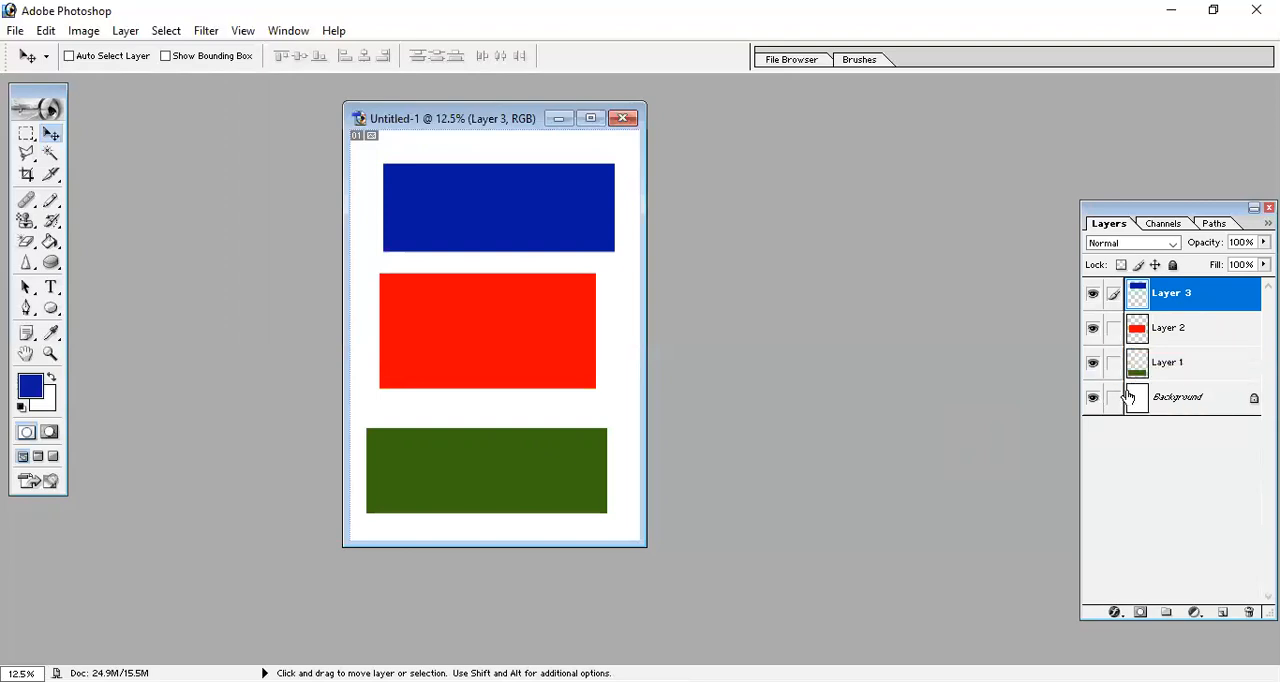
pyautogui.click(1170, 330)
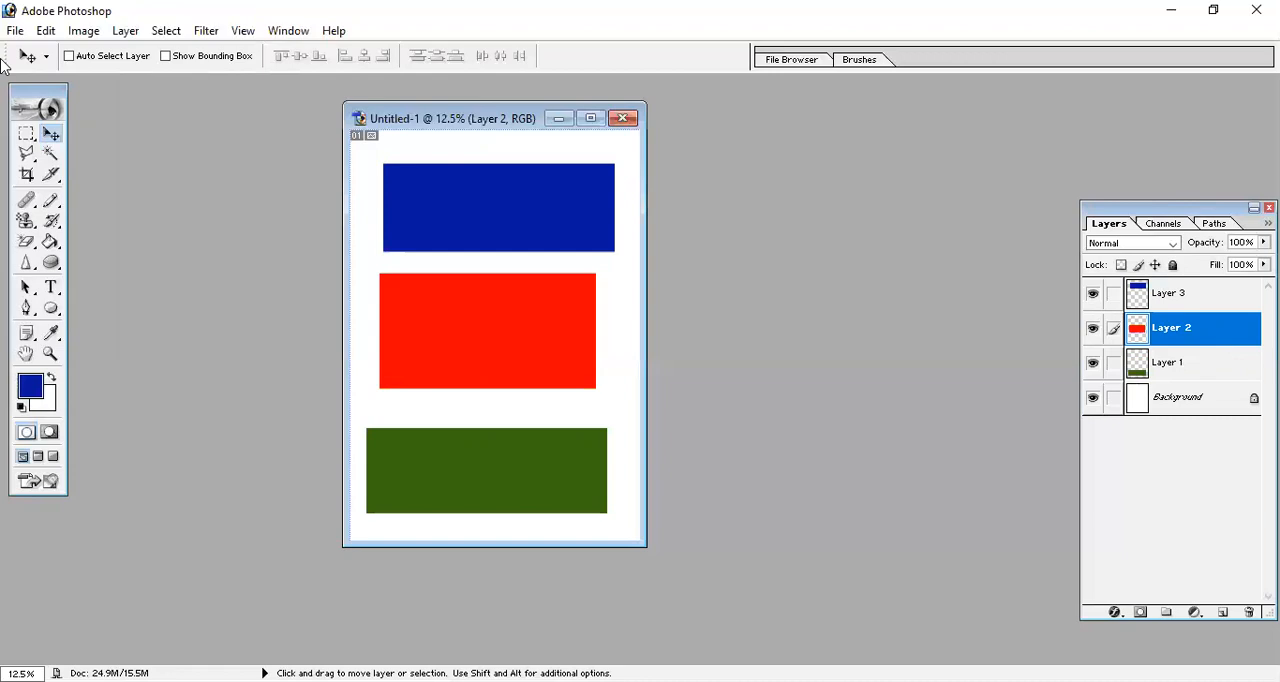
# Create a new white A4 document in RGB Color mode at 300 pixels/inch.
pyautogui.click(15, 30)
pyautogui.click(27, 53)
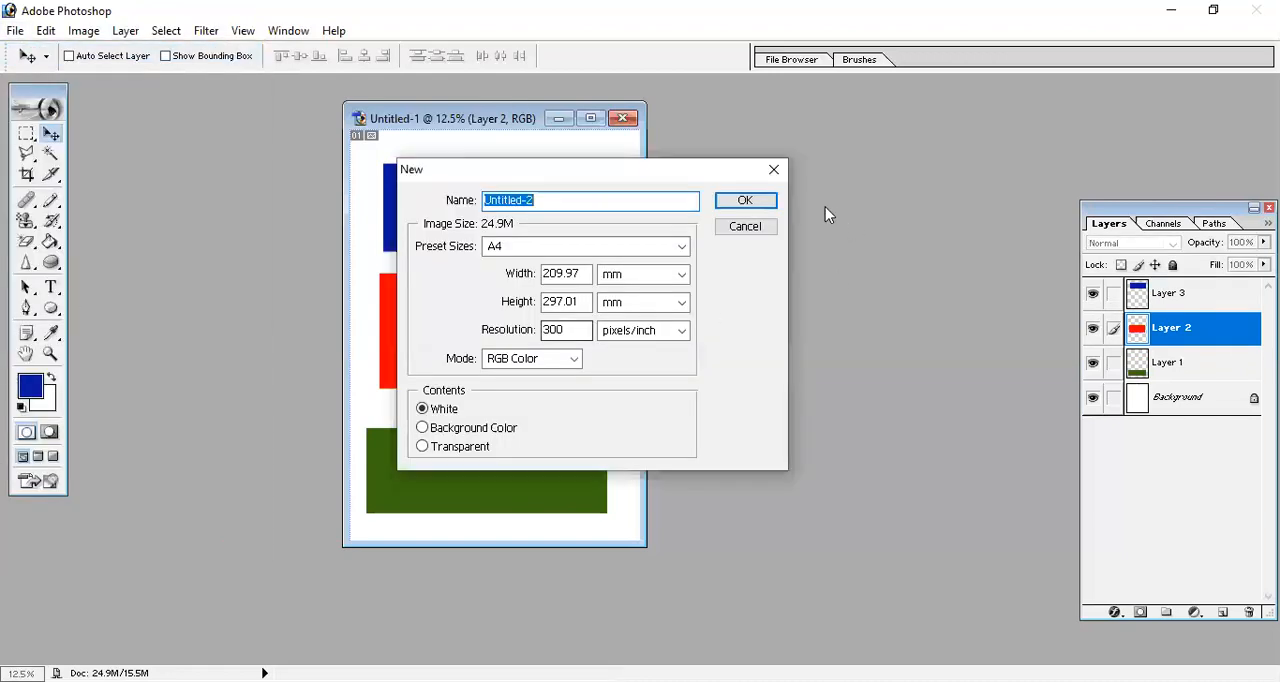
pyautogui.press('Return')
# Copy the red rectangle from Untitled-1 into Untitled-2, place it near the page's upper-left corner, and maximize that document.
pyautogui.click(470, 221)
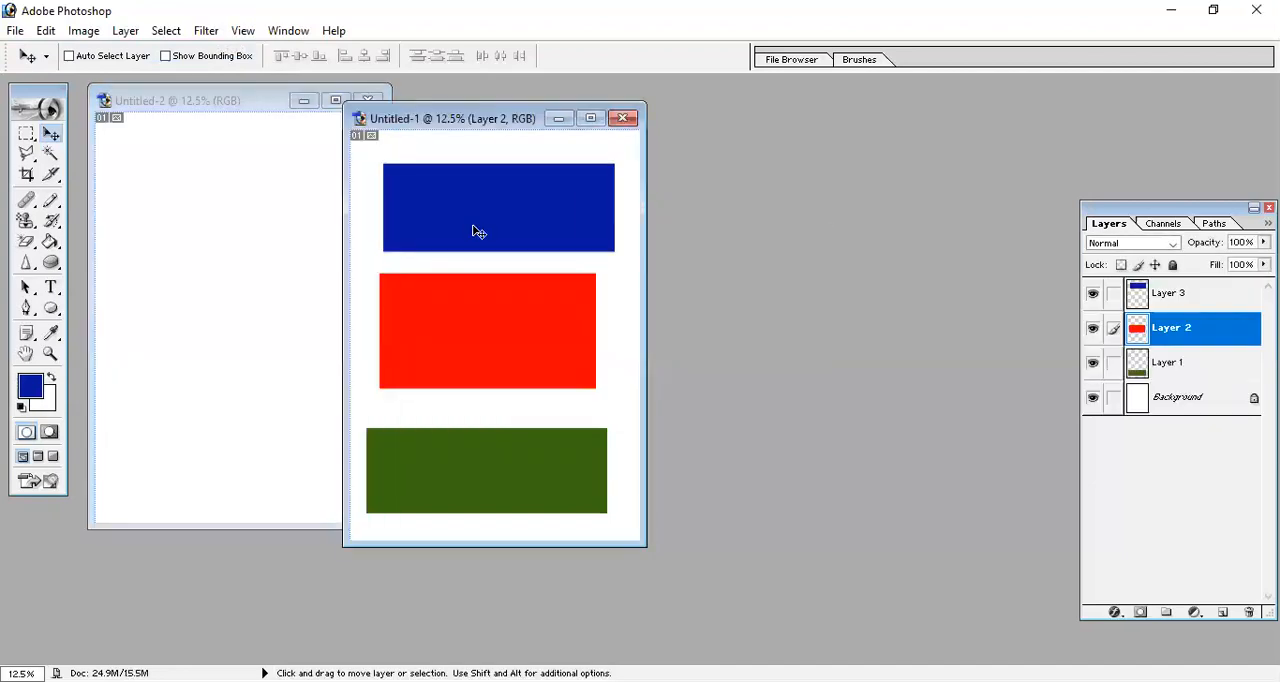
pyautogui.moveTo(480, 232); pyautogui.dragTo(205, 230)
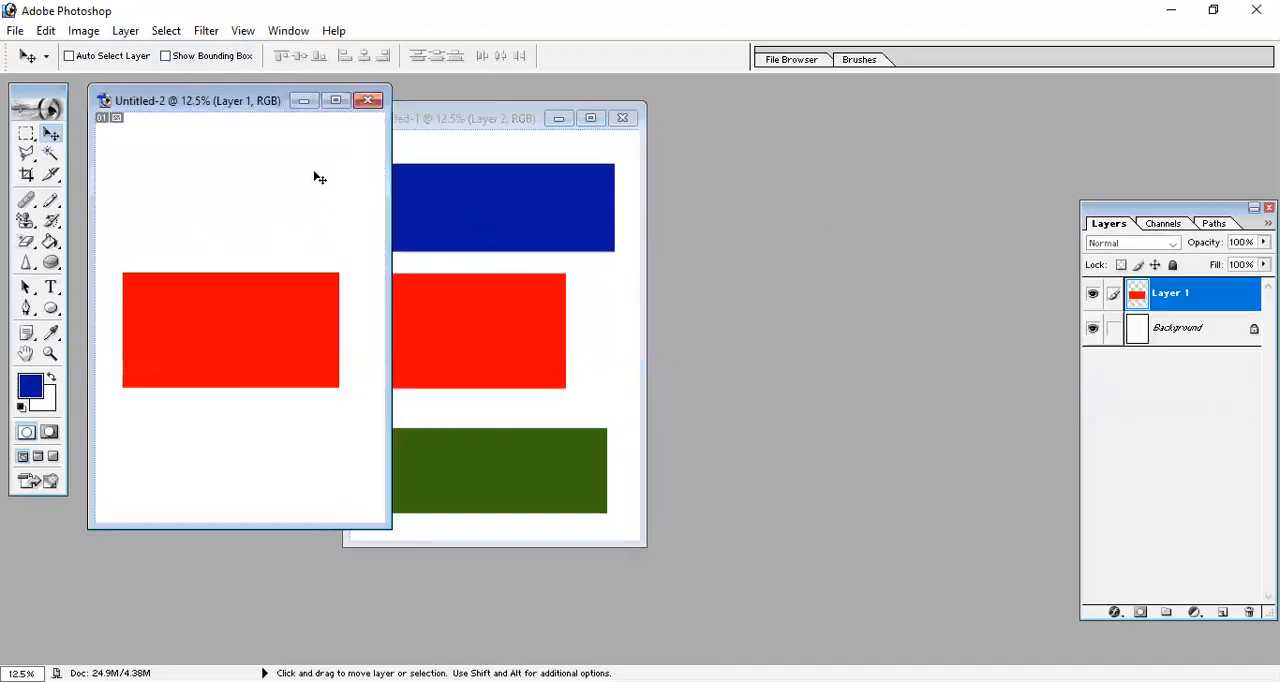
pyautogui.moveTo(266, 293); pyautogui.dragTo(247, 186)
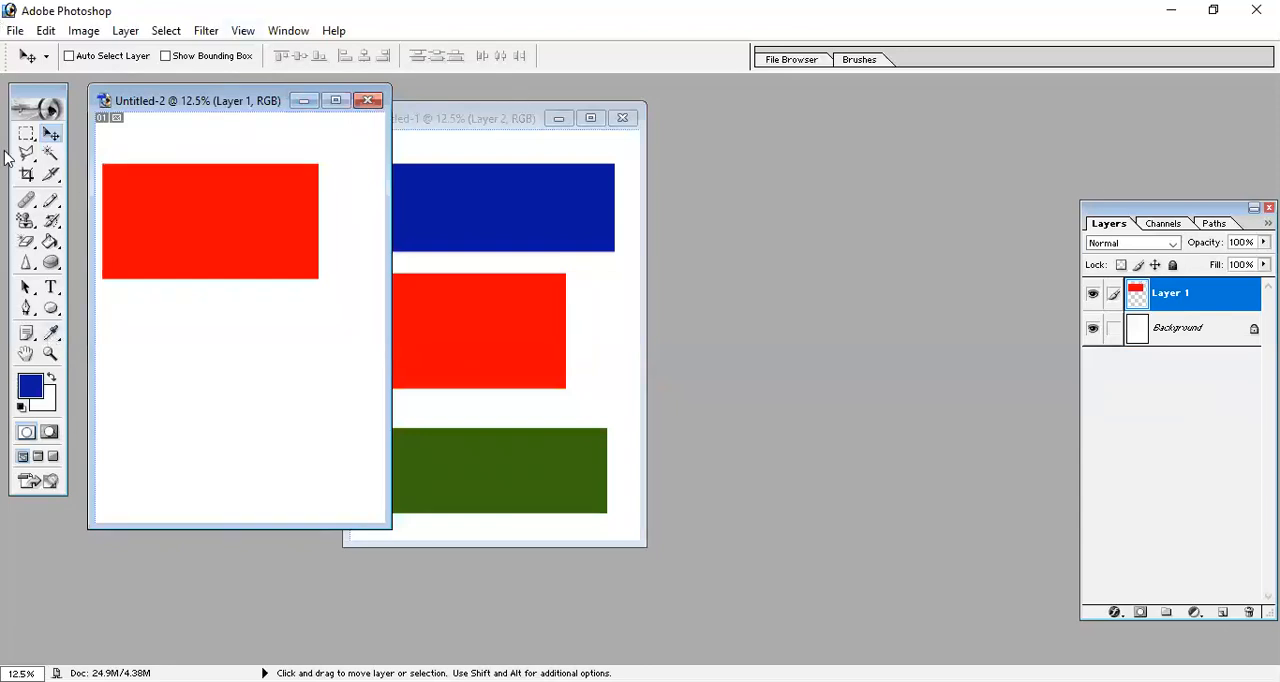
pyautogui.click(336, 100)
pyautogui.rightClick(607, 269)
pyautogui.click(640, 280)
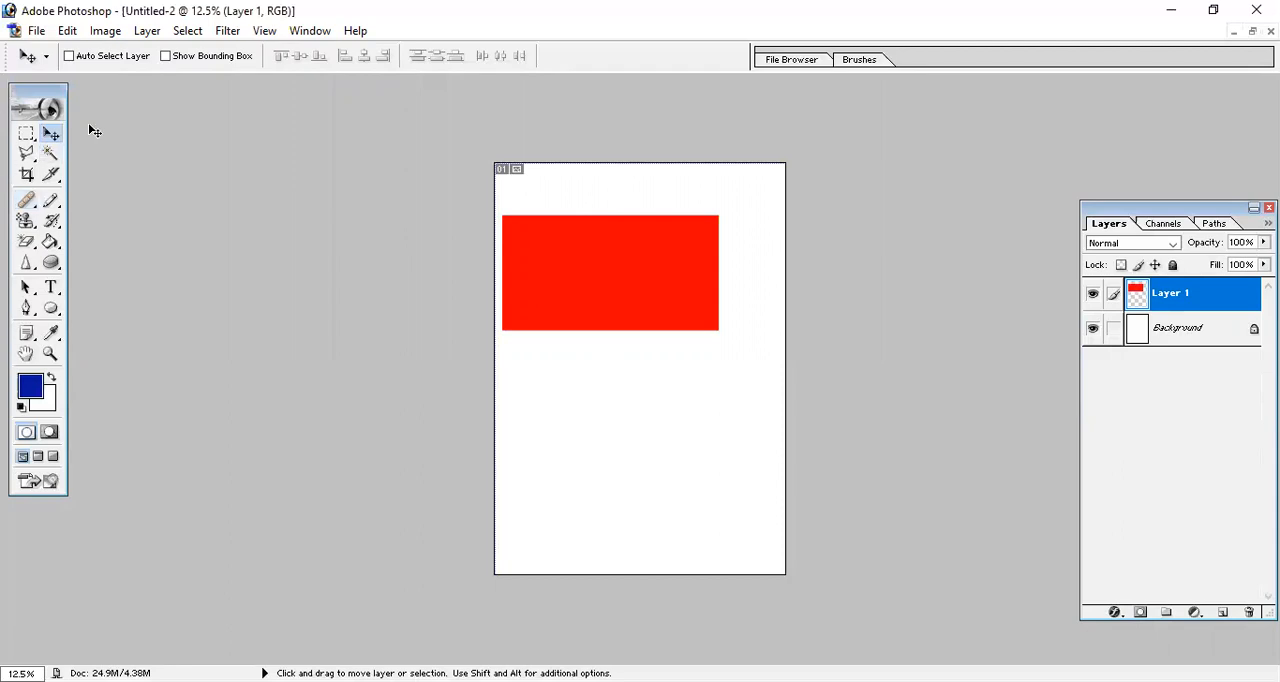
# Scale the red rectangle with Free Transform until it covers the whole page.
pyautogui.click(67, 30)
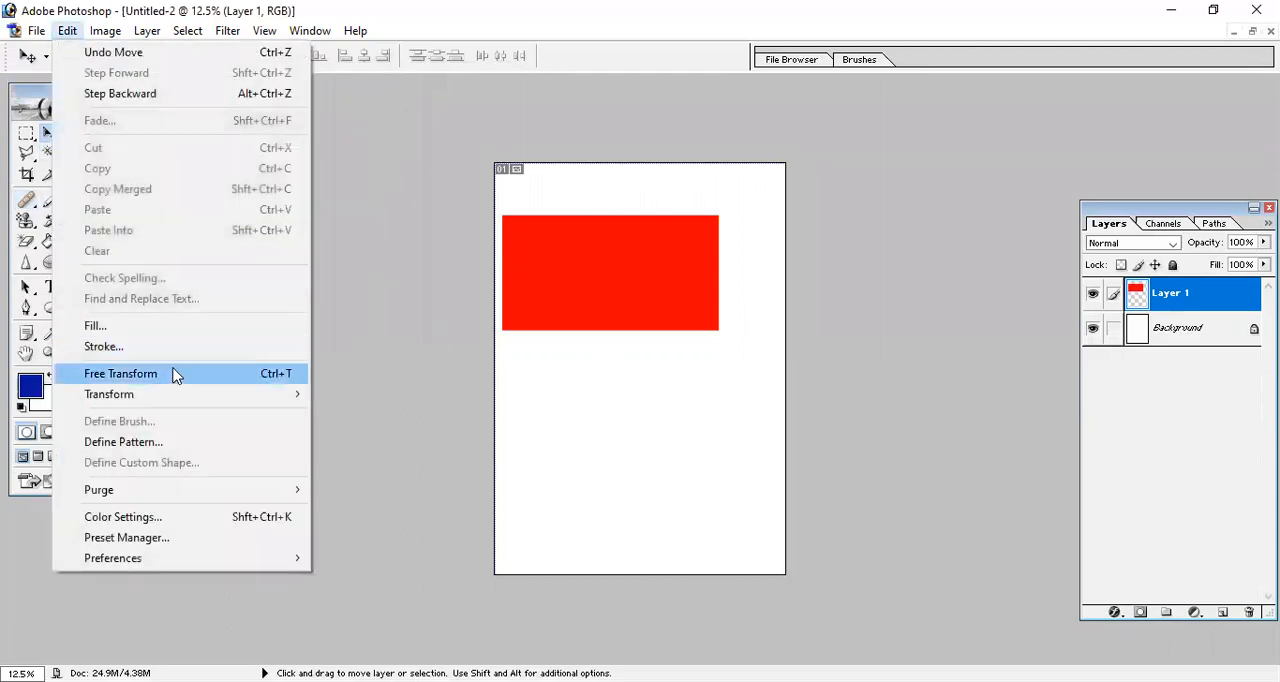
pyautogui.click(174, 374)
pyautogui.moveTo(719, 331); pyautogui.dragTo(784, 573)
pyautogui.moveTo(504, 217); pyautogui.dragTo(494, 163)
pyautogui.press('Return')
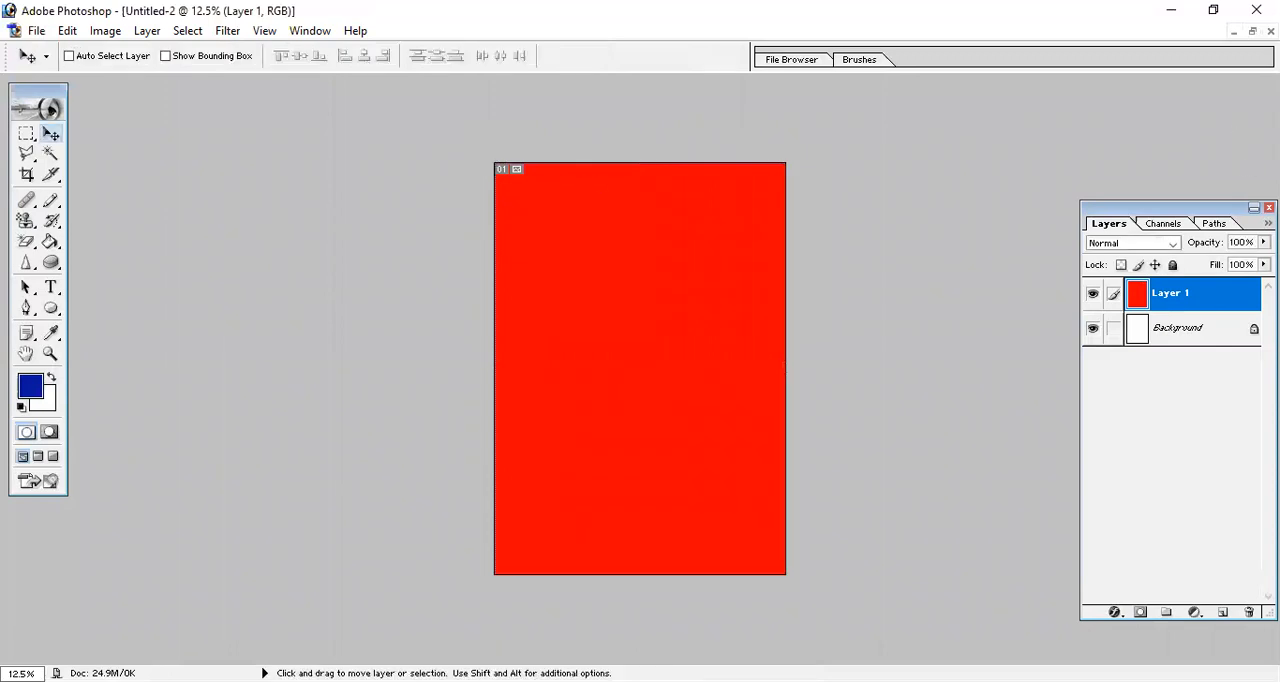
# Copy the blue rectangle from Untitled-1 into Untitled-2 and maximize Untitled-2 again.
pyautogui.click(1252, 31)
pyautogui.click(498, 215)
pyautogui.rightClick(498, 215)
pyautogui.click(530, 211)
pyautogui.moveTo(520, 214); pyautogui.dragTo(240, 254)
pyautogui.click(336, 101)
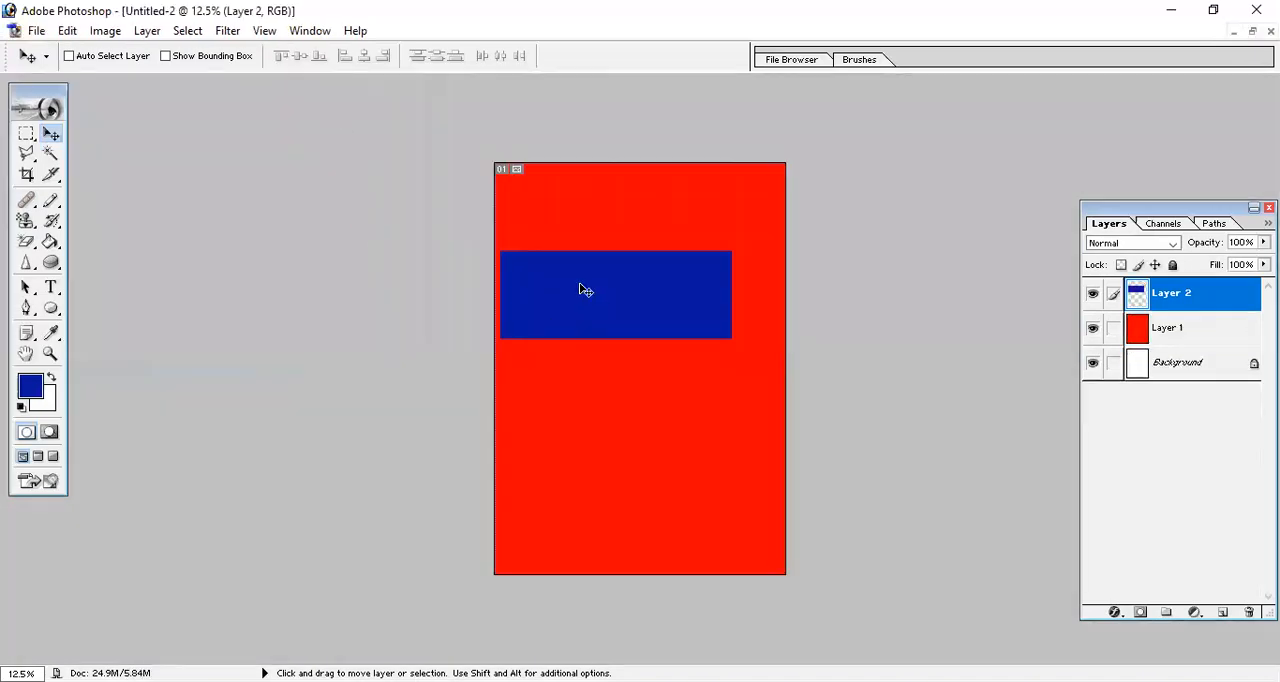
# Move the blue rectangle to the page's upper-left corner and scale it with Free Transform to cover the whole page.
pyautogui.moveTo(600, 297); pyautogui.dragTo(574, 217)
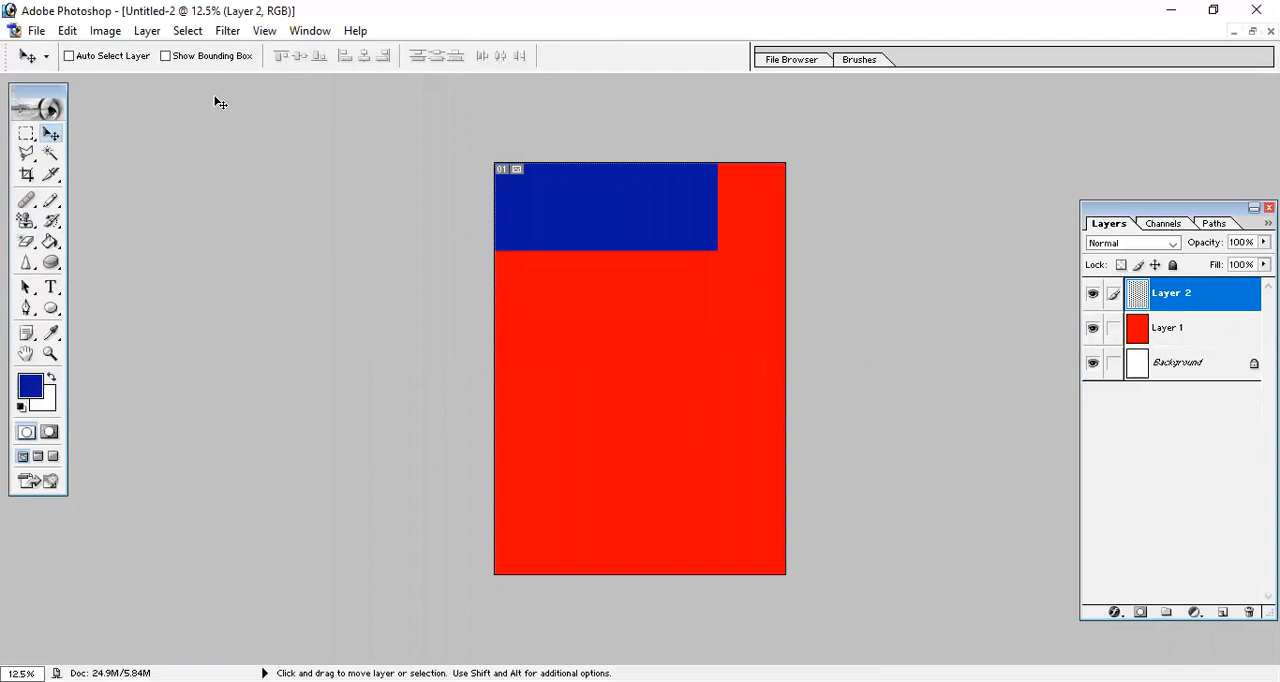
pyautogui.click(68, 31)
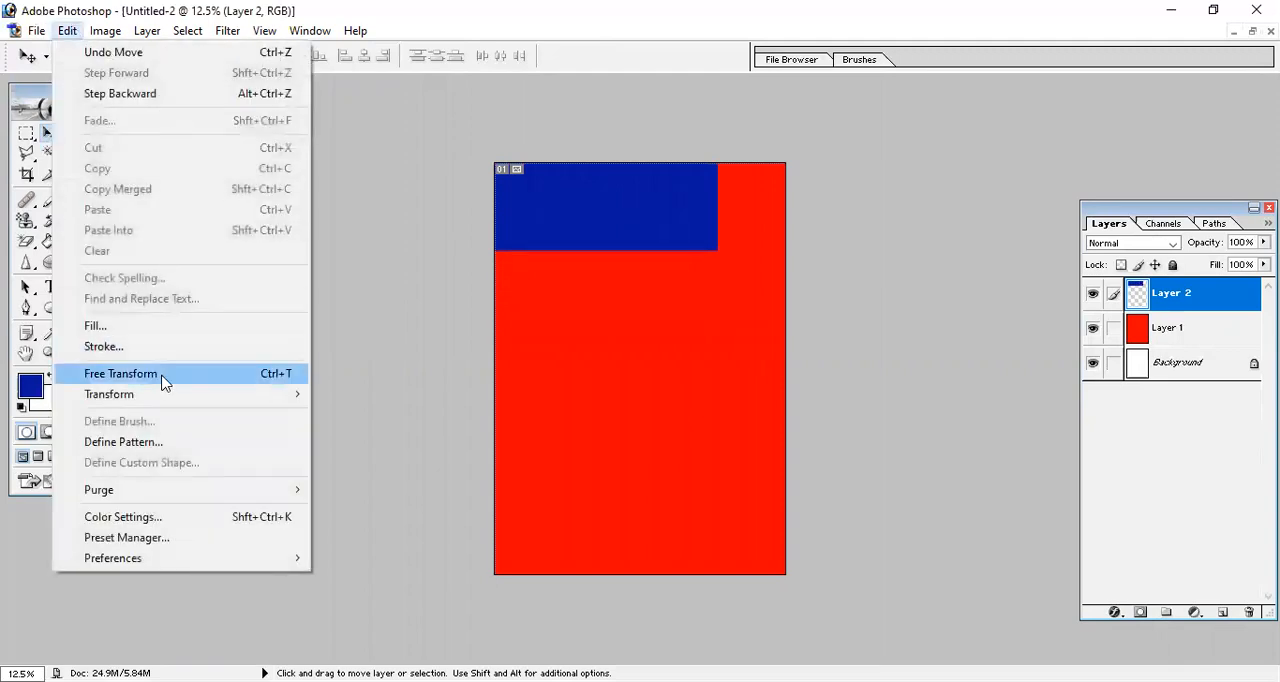
pyautogui.click(163, 383)
pyautogui.moveTo(718, 251); pyautogui.dragTo(785, 587)
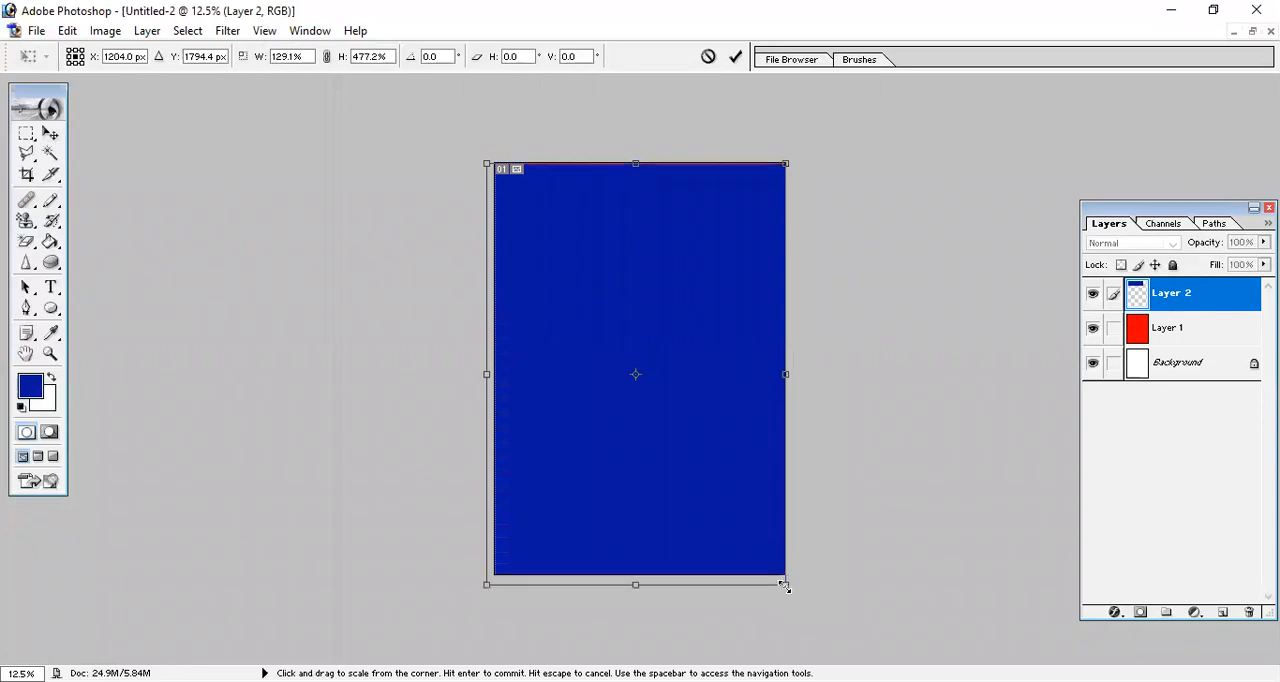
pyautogui.press('Return')
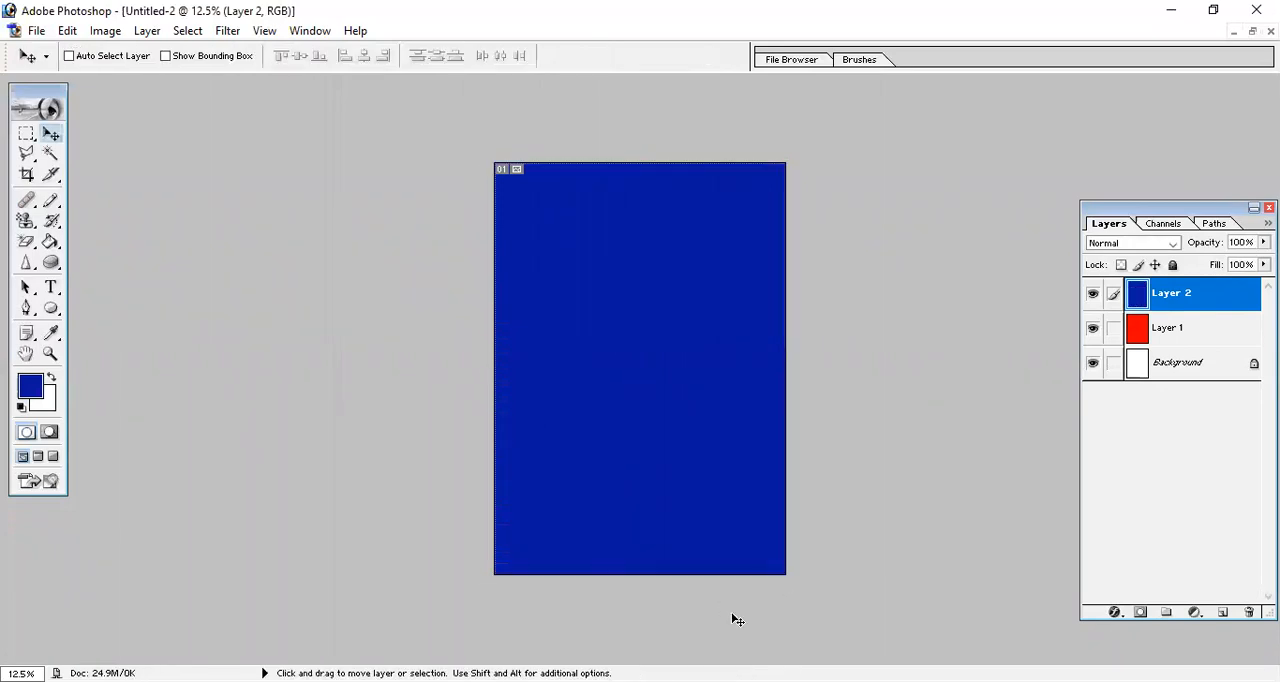
# Lower the opacity of the blue Layer 2 to 57% and restore it to 100%.
pyautogui.click(1188, 333)
pyautogui.click(1191, 301)
pyautogui.click(1263, 242)
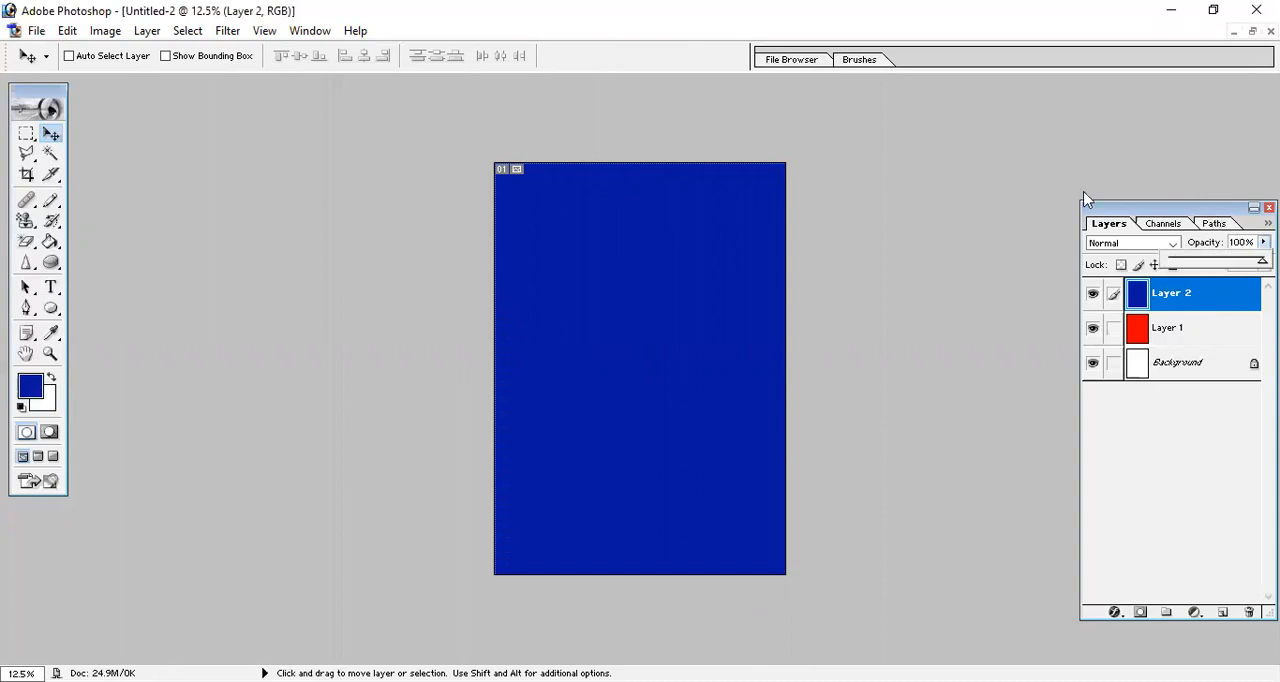
pyautogui.moveTo(1092, 208); pyautogui.dragTo(976, 199)
pyautogui.click(1148, 232)
pyautogui.moveTo(1150, 251); pyautogui.dragTo(1110, 256)
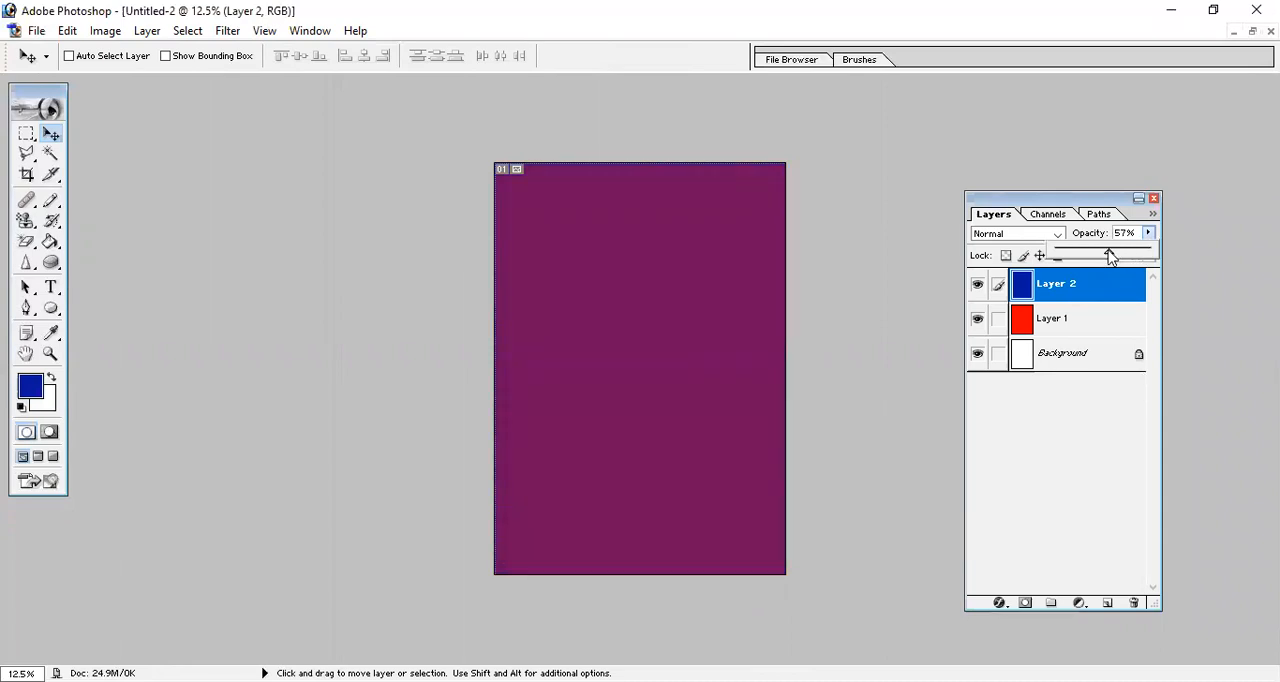
pyautogui.moveTo(1110, 257); pyautogui.dragTo(1175, 257)
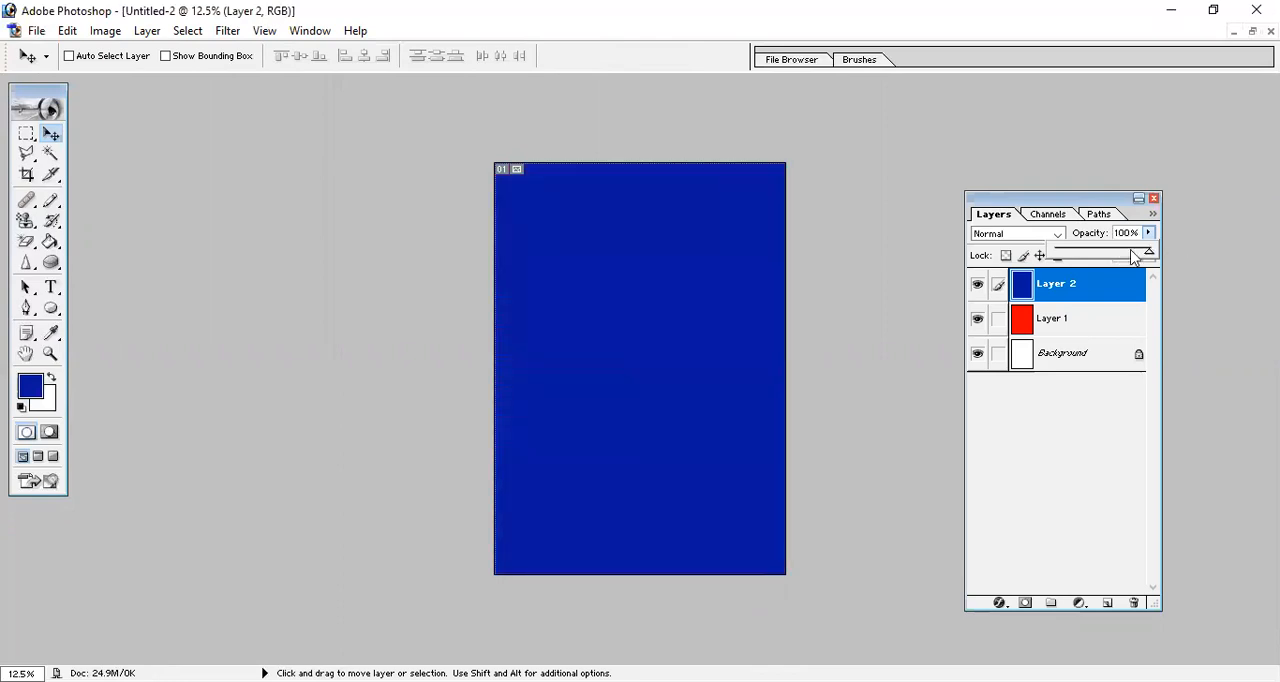
# Try the Dissolve, Darken and Multiply blend modes on Layer 2.
pyautogui.click(1058, 236)
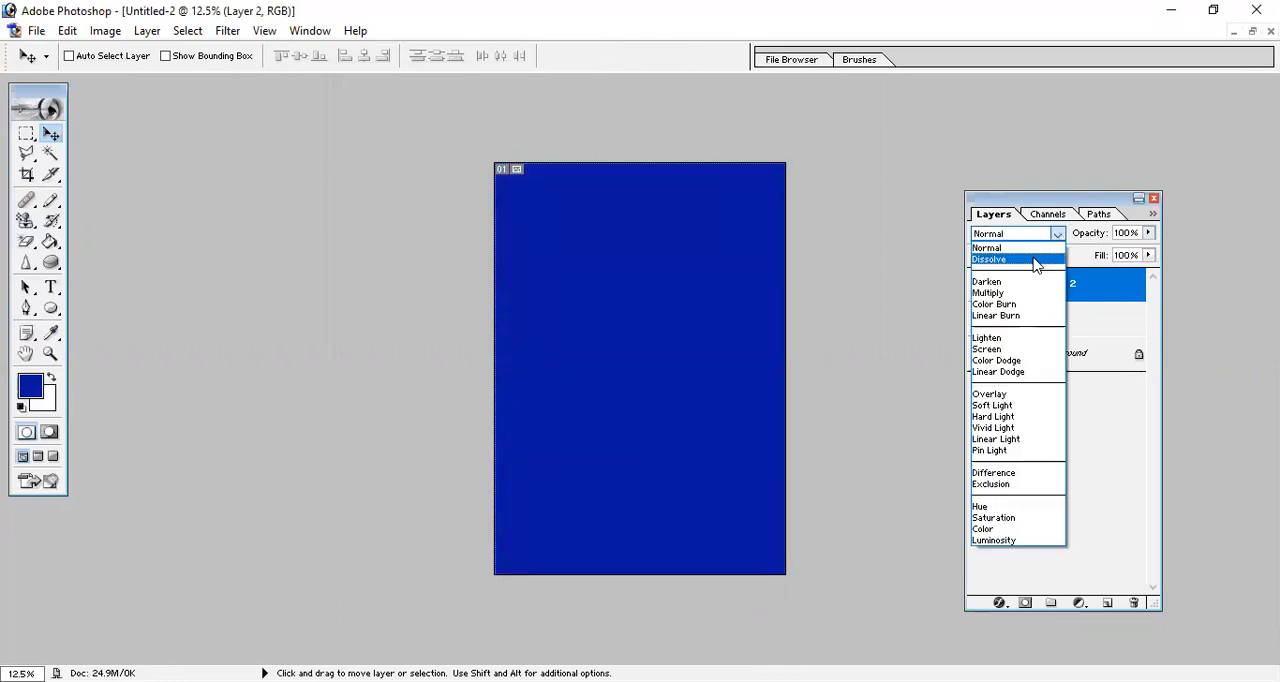
pyautogui.click(1045, 257)
pyautogui.click(1059, 239)
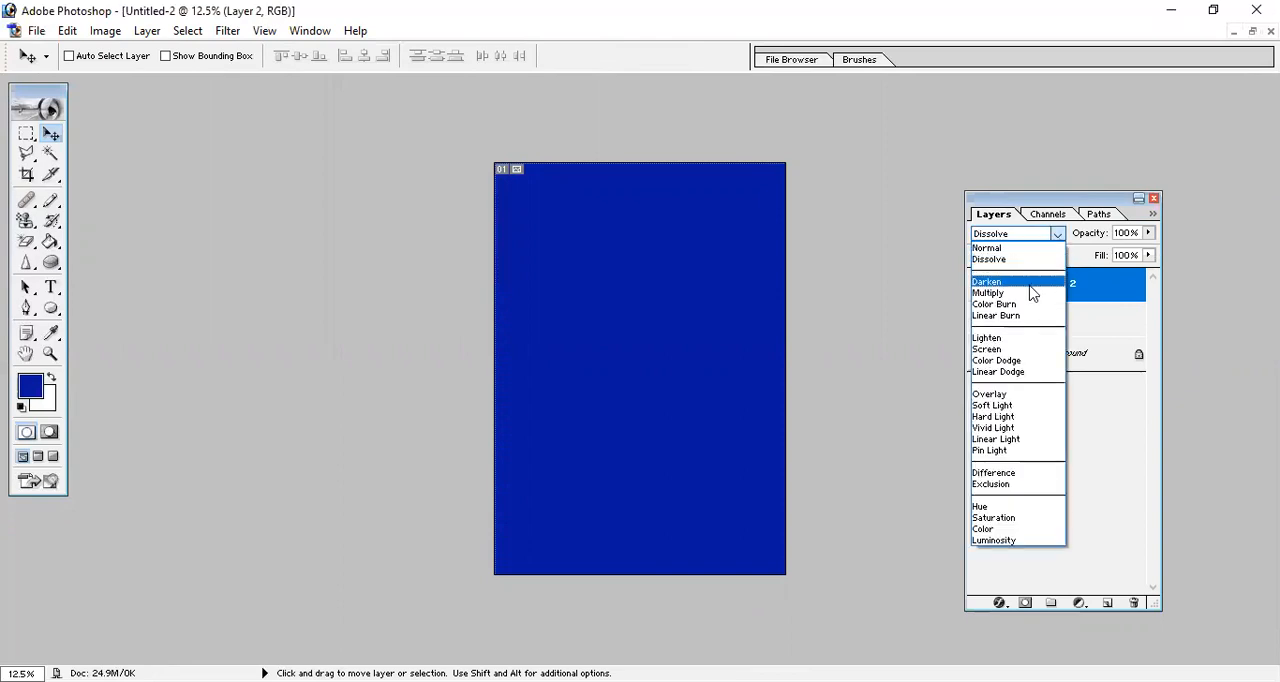
pyautogui.click(1034, 283)
pyautogui.click(1057, 237)
pyautogui.click(1030, 293)
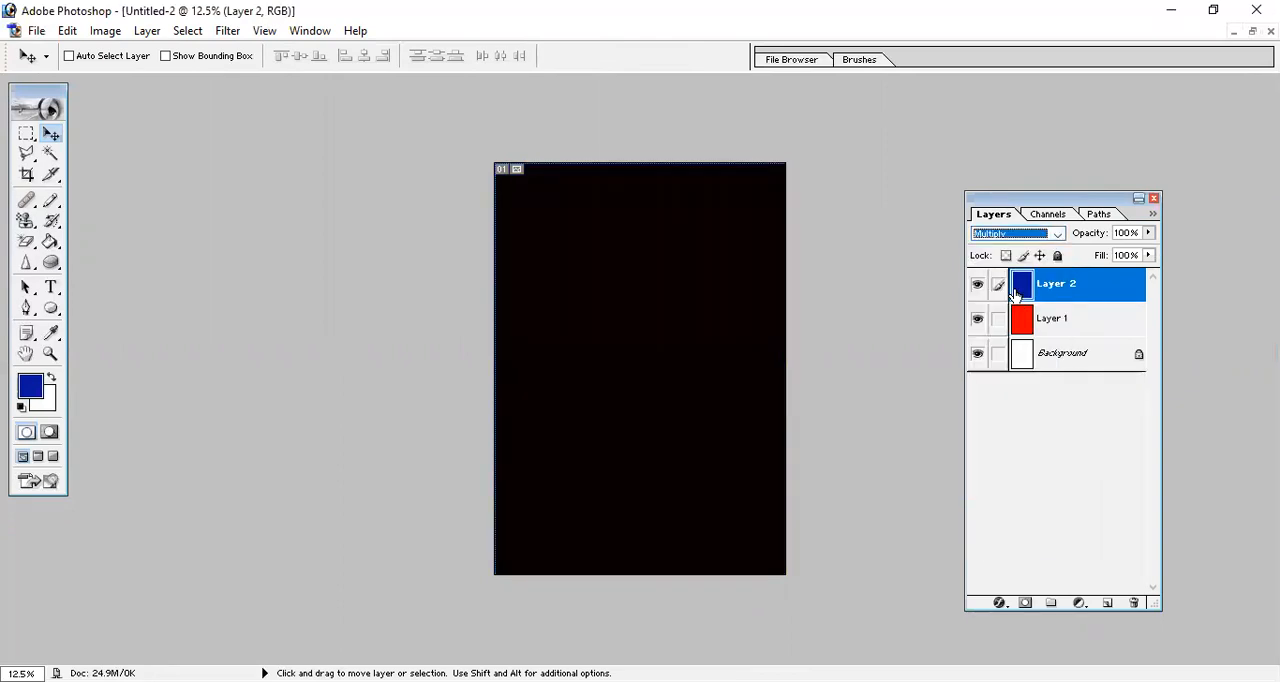
# Try the Color Burn, Linear Burn and Lighten blend modes on Layer 2.
pyautogui.click(1057, 237)
pyautogui.click(1035, 304)
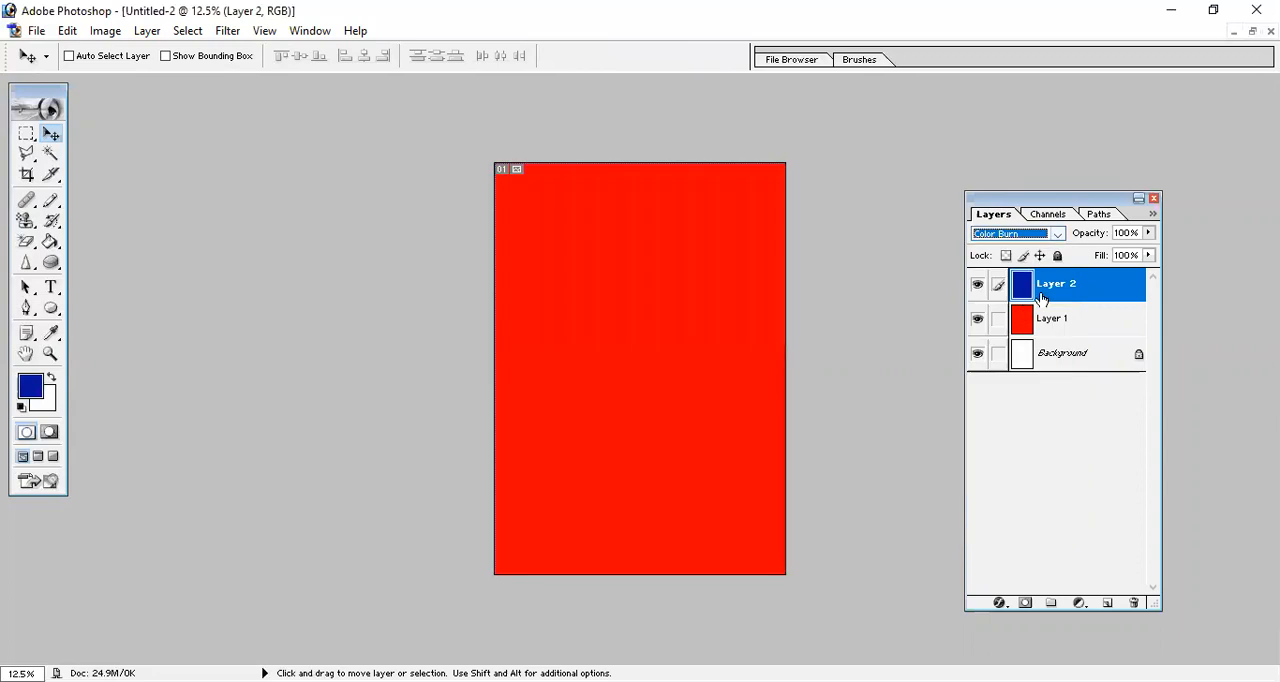
pyautogui.click(1057, 237)
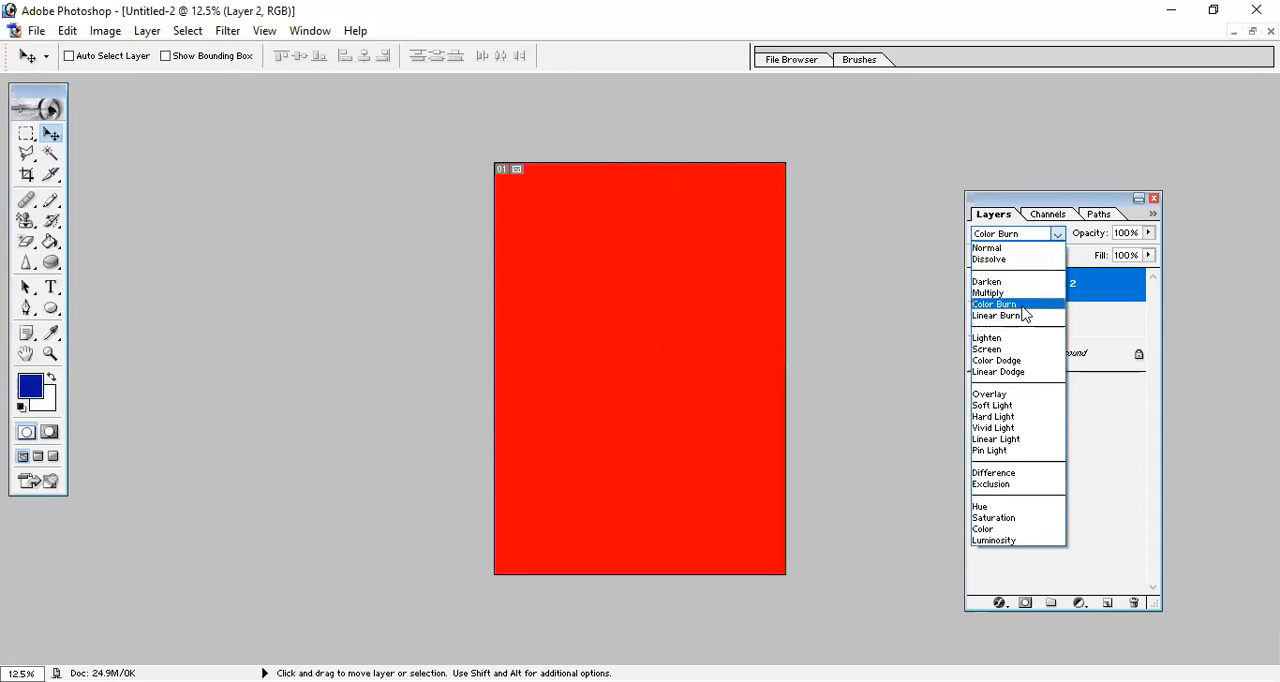
pyautogui.click(1030, 316)
pyautogui.click(1055, 237)
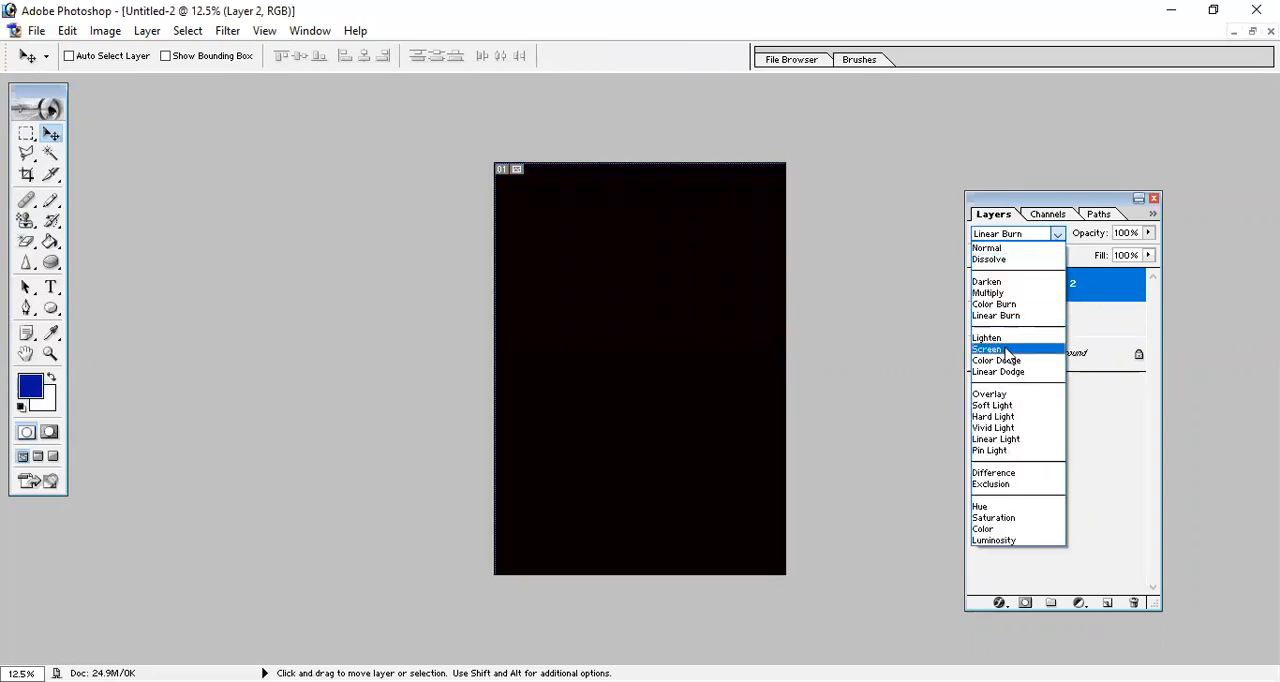
pyautogui.click(1012, 339)
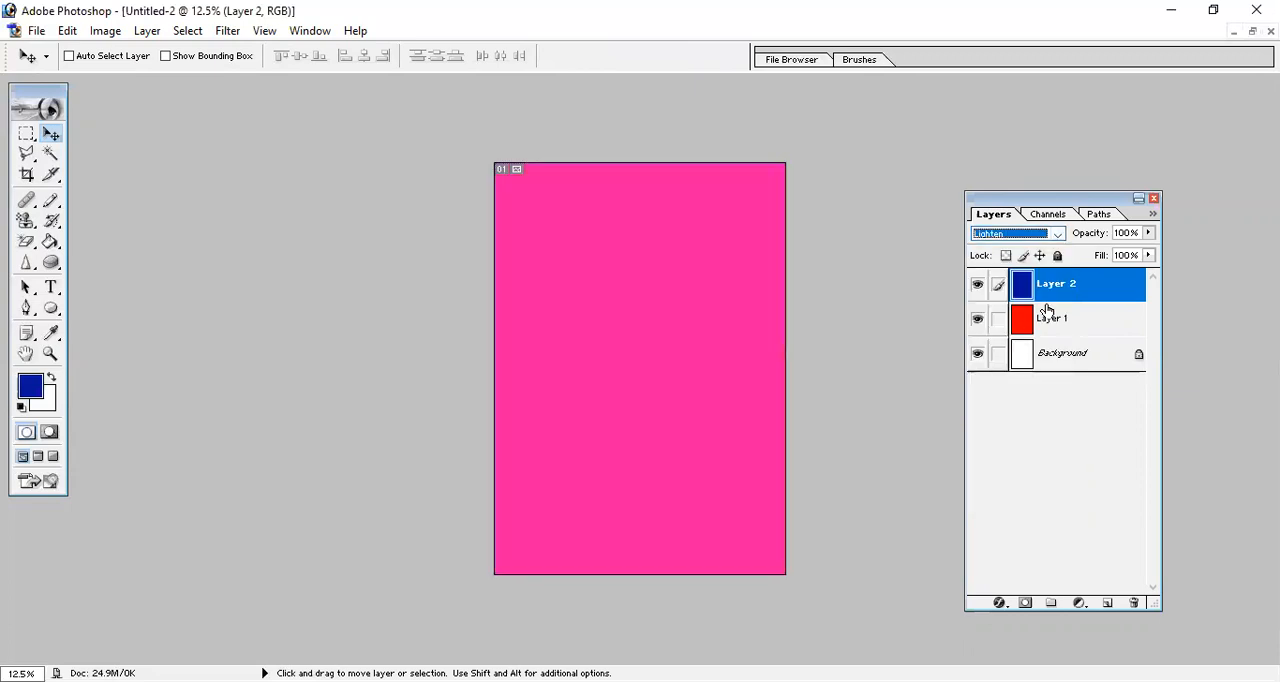
# Try the Overlay and Screen blend modes on Layer 2, and set its mode back to Normal.
pyautogui.click(1056, 236)
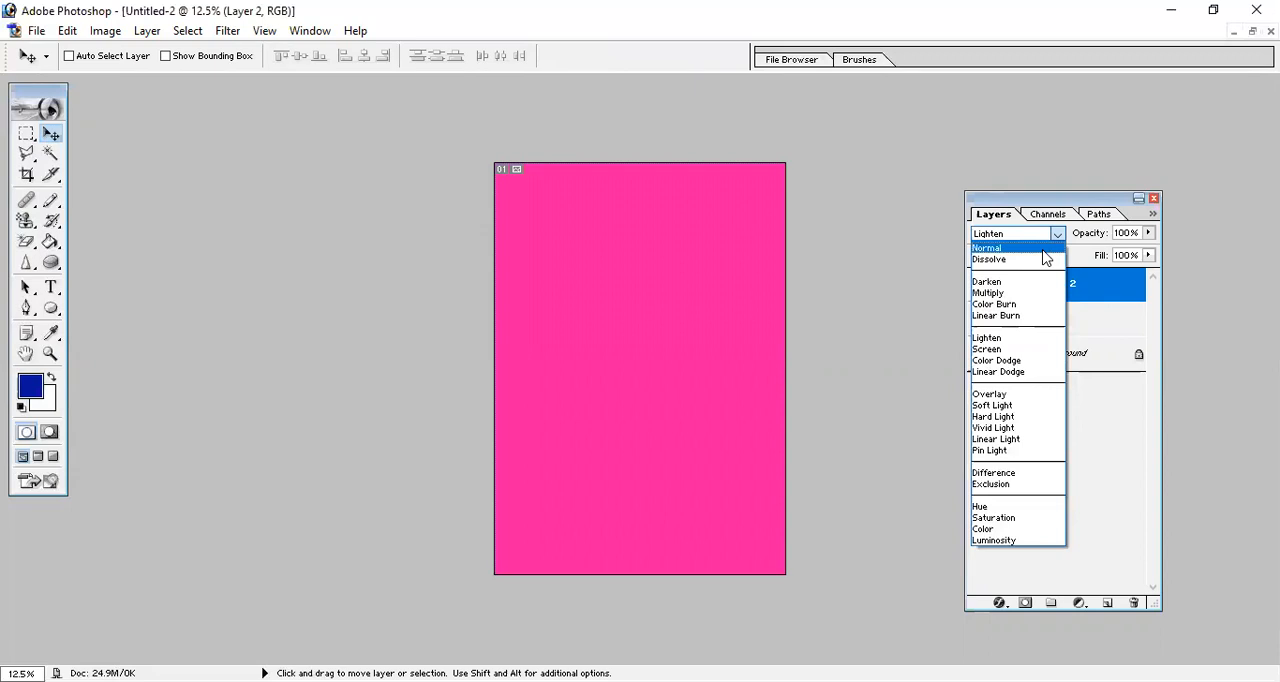
pyautogui.click(996, 384)
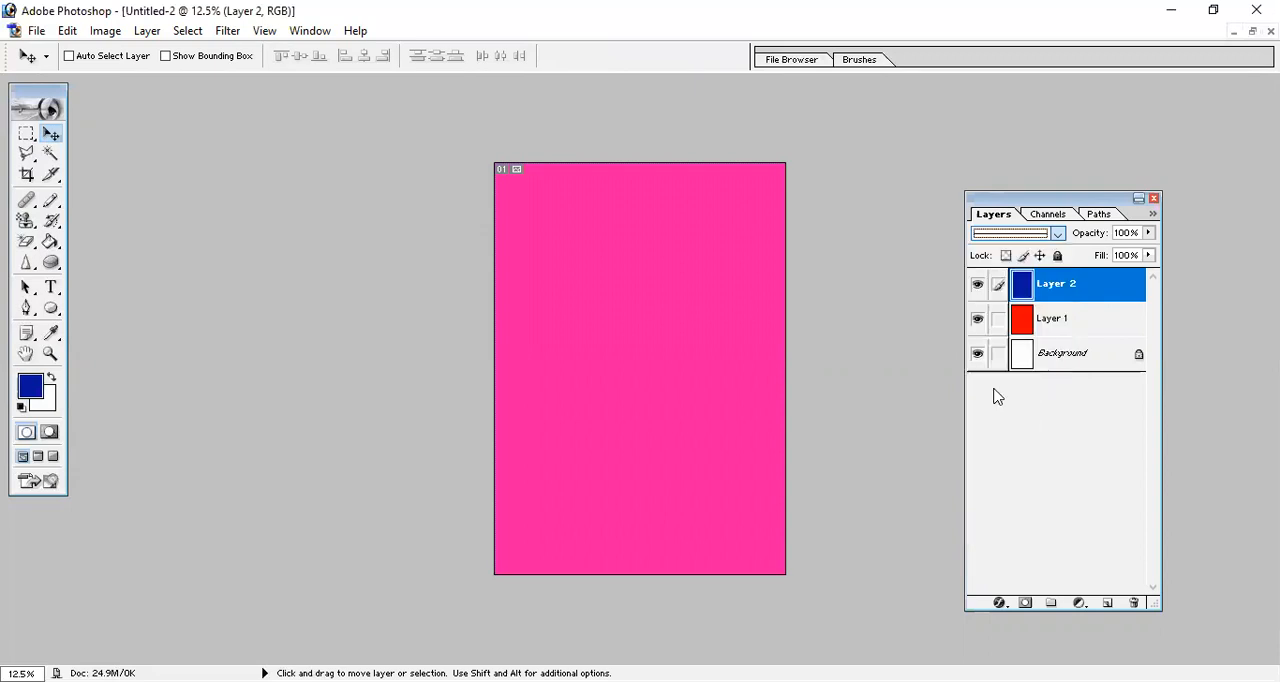
pyautogui.click(1057, 233)
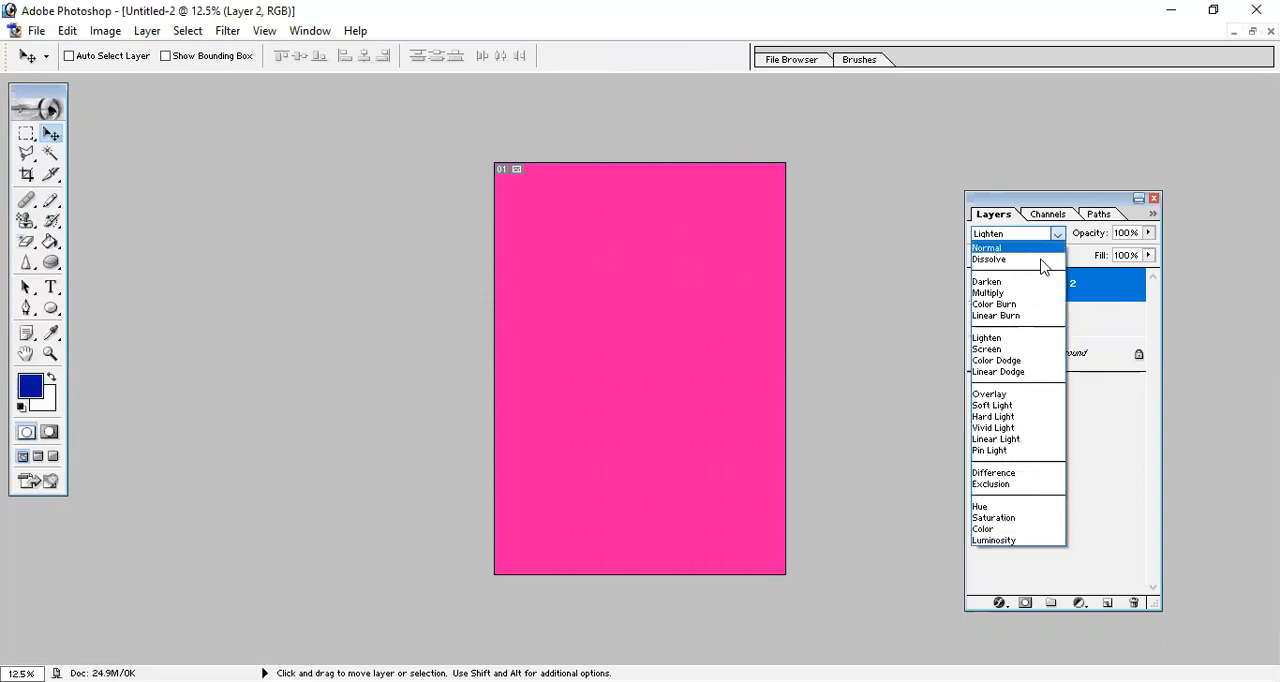
pyautogui.click(999, 396)
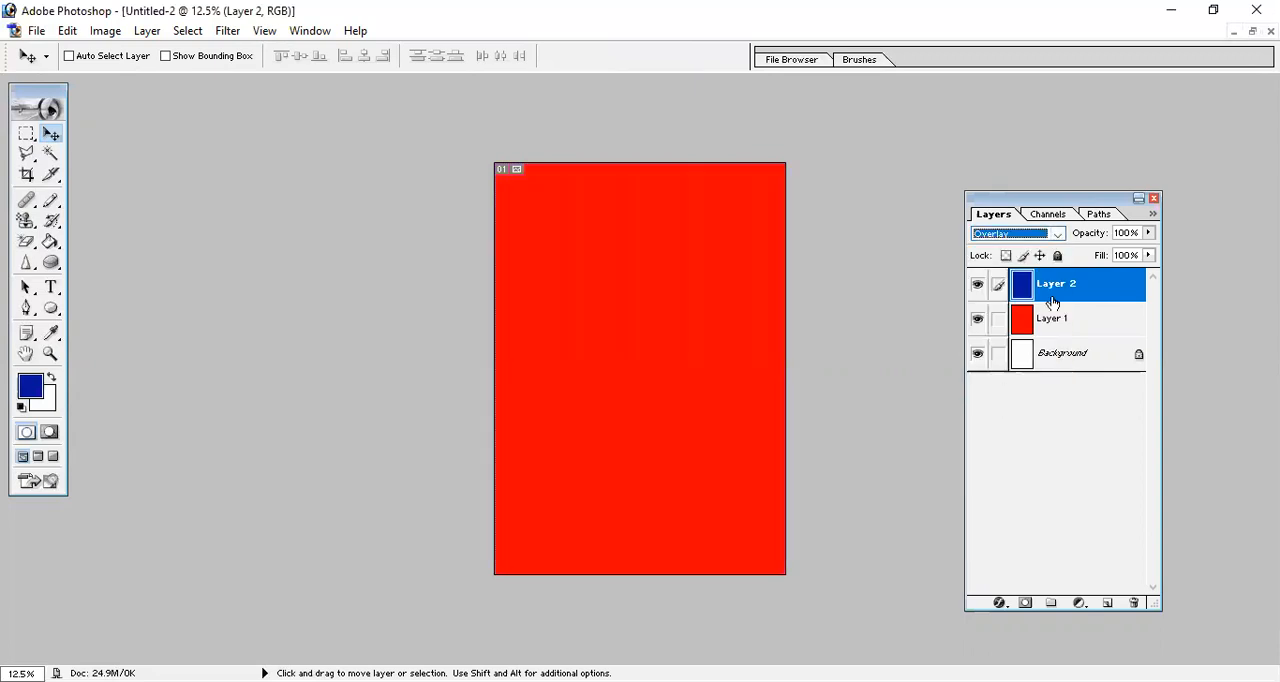
pyautogui.click(1057, 236)
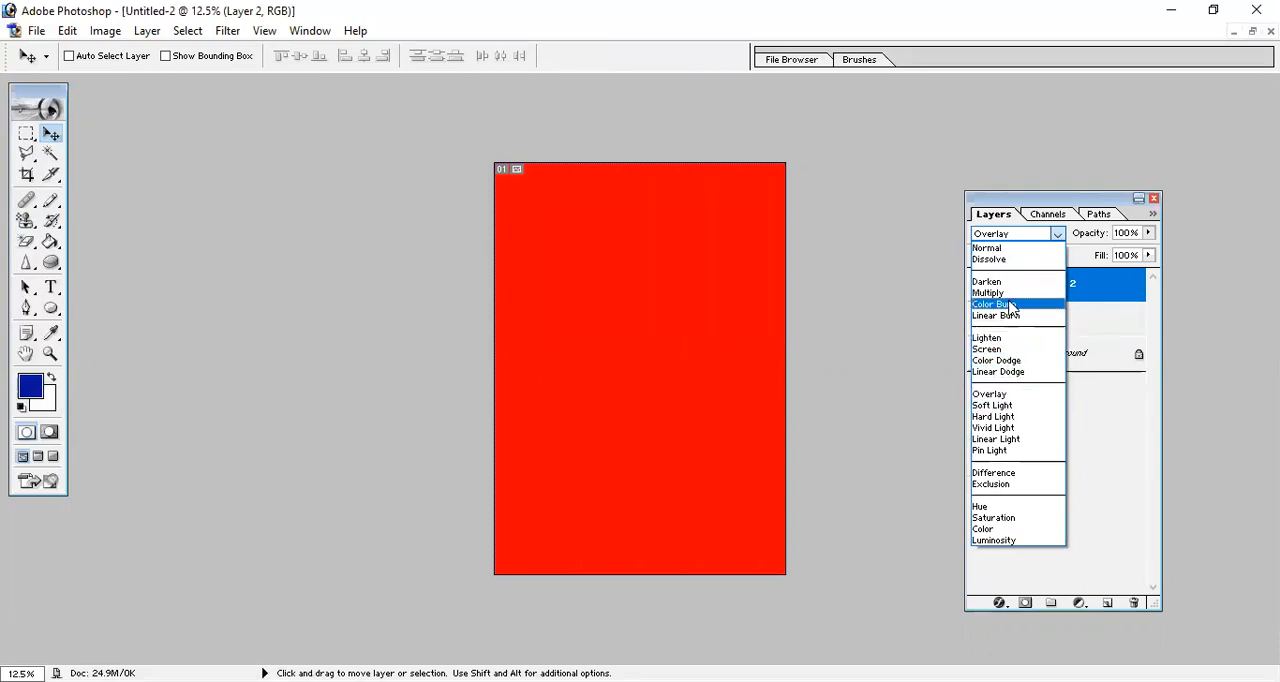
pyautogui.click(990, 349)
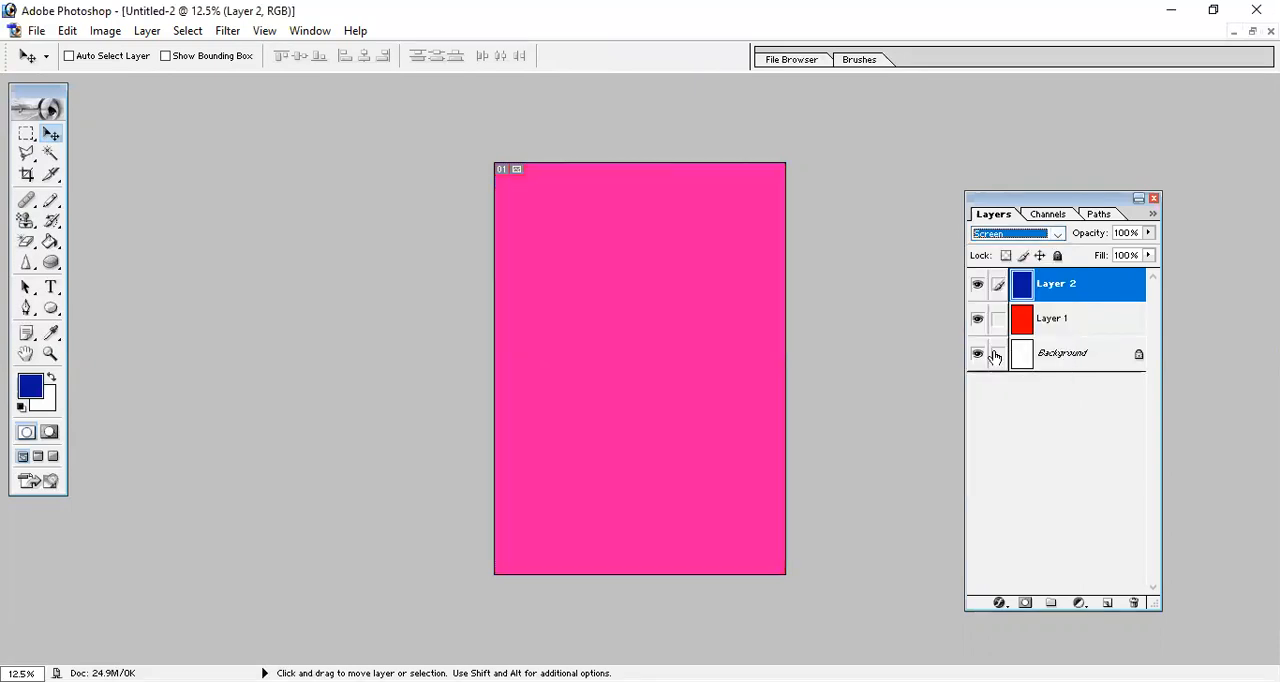
pyautogui.click(1056, 234)
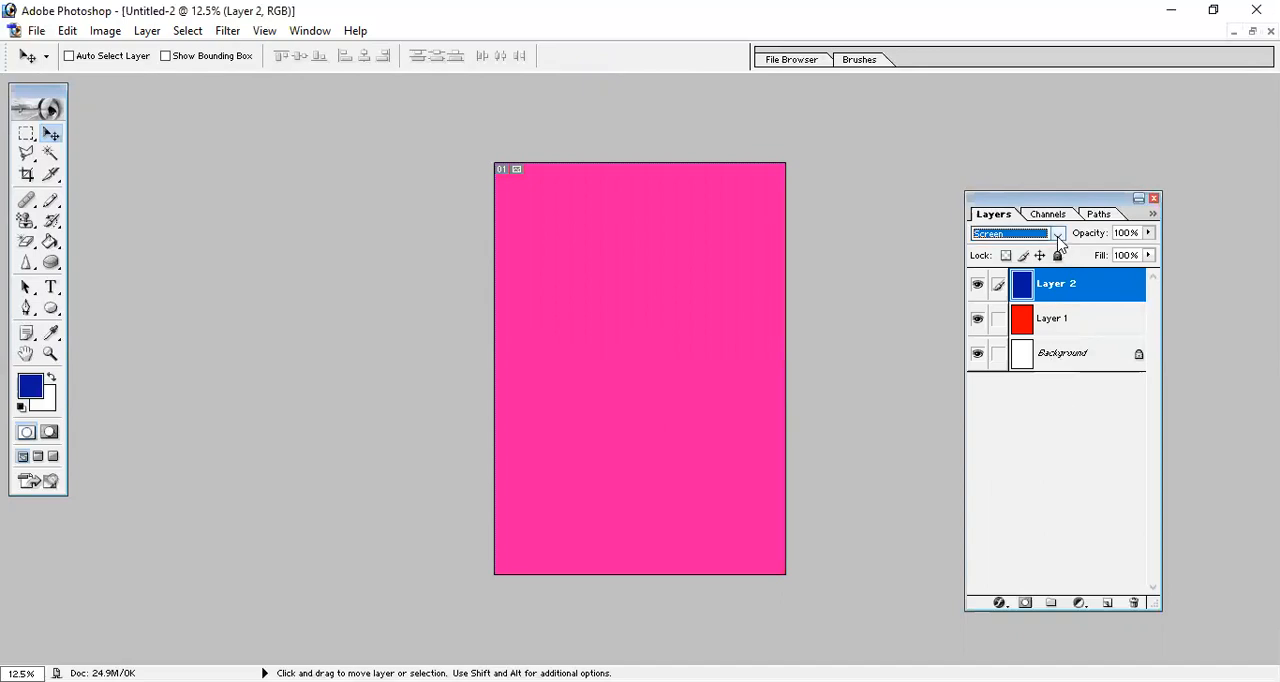
pyautogui.click(1000, 248)
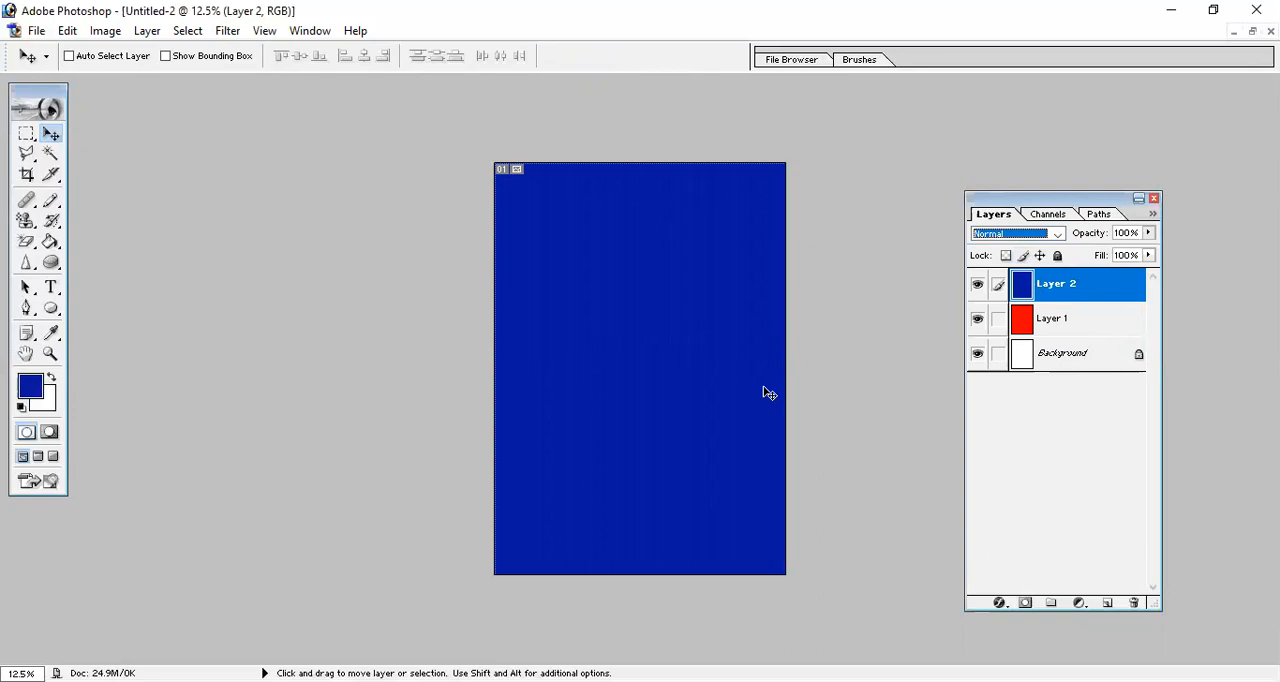
# Make Layer 1 active to view its blend mode and opacity options, and make Layer 2 active again.
pyautogui.click(1072, 328)
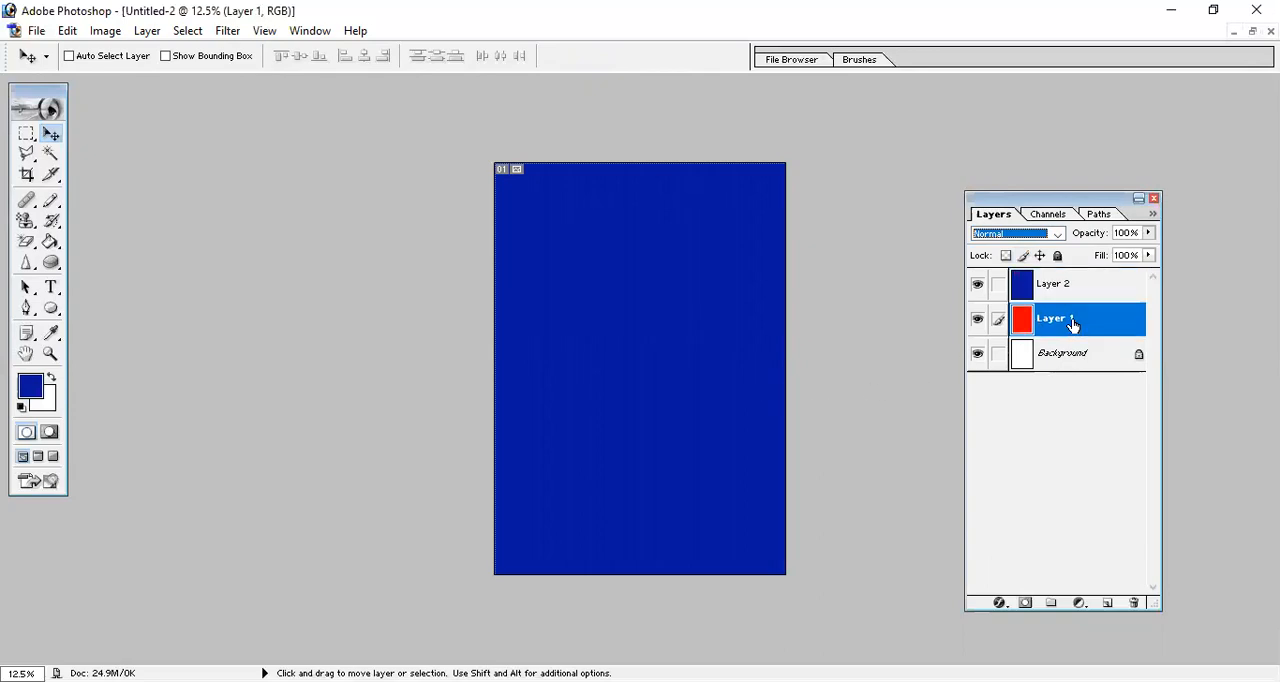
pyautogui.click(1055, 234)
pyautogui.click(1057, 287)
pyautogui.click(1055, 234)
pyautogui.click(1020, 238)
pyautogui.click(1149, 233)
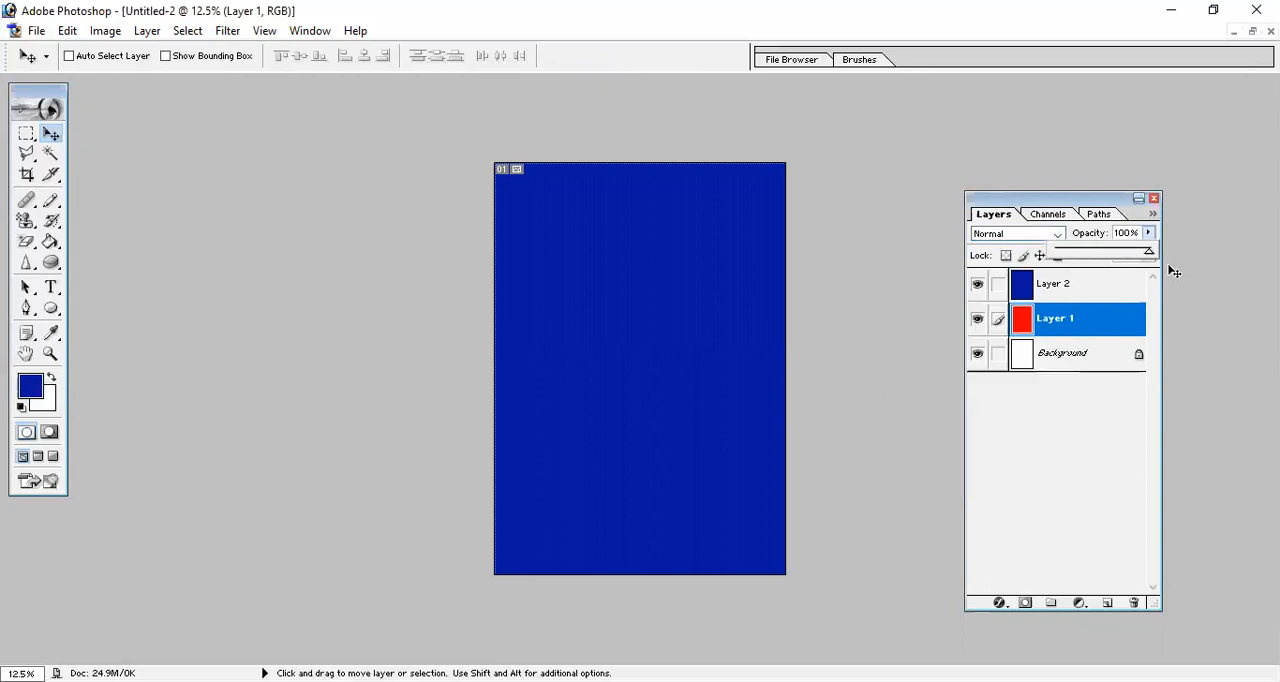
pyautogui.click(1088, 295)
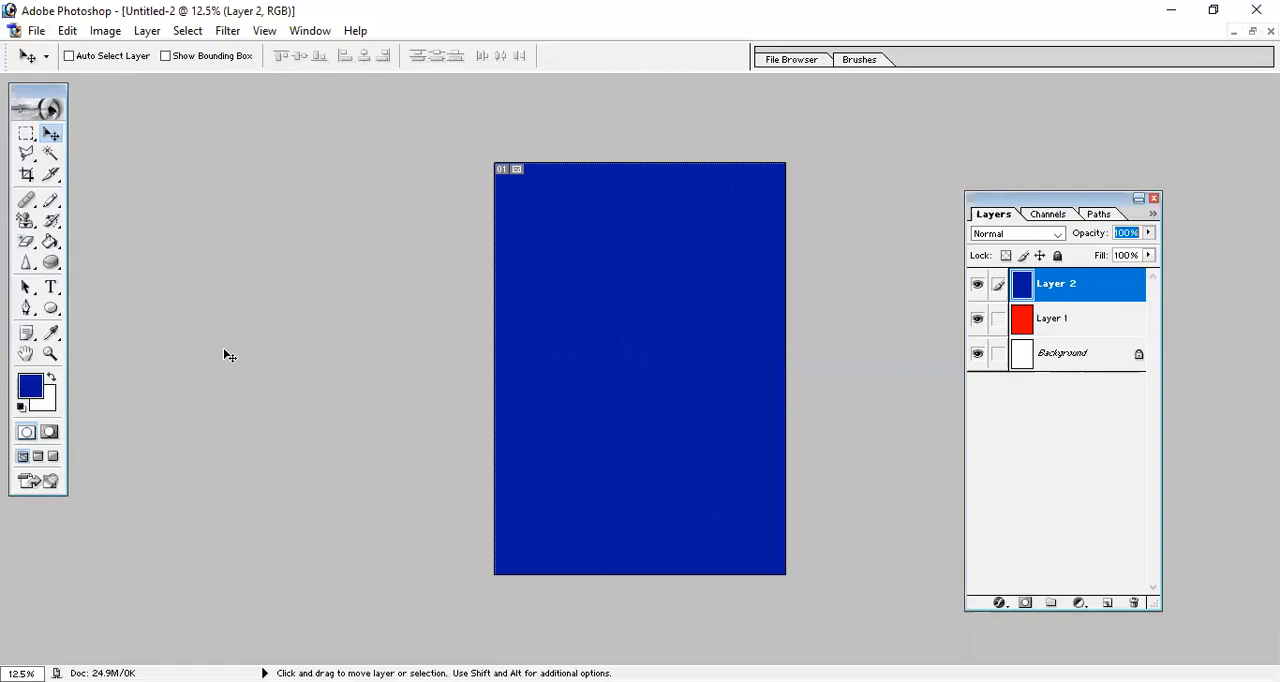
# Add seven new empty layers above Layer 2.
pyautogui.click(146, 30)
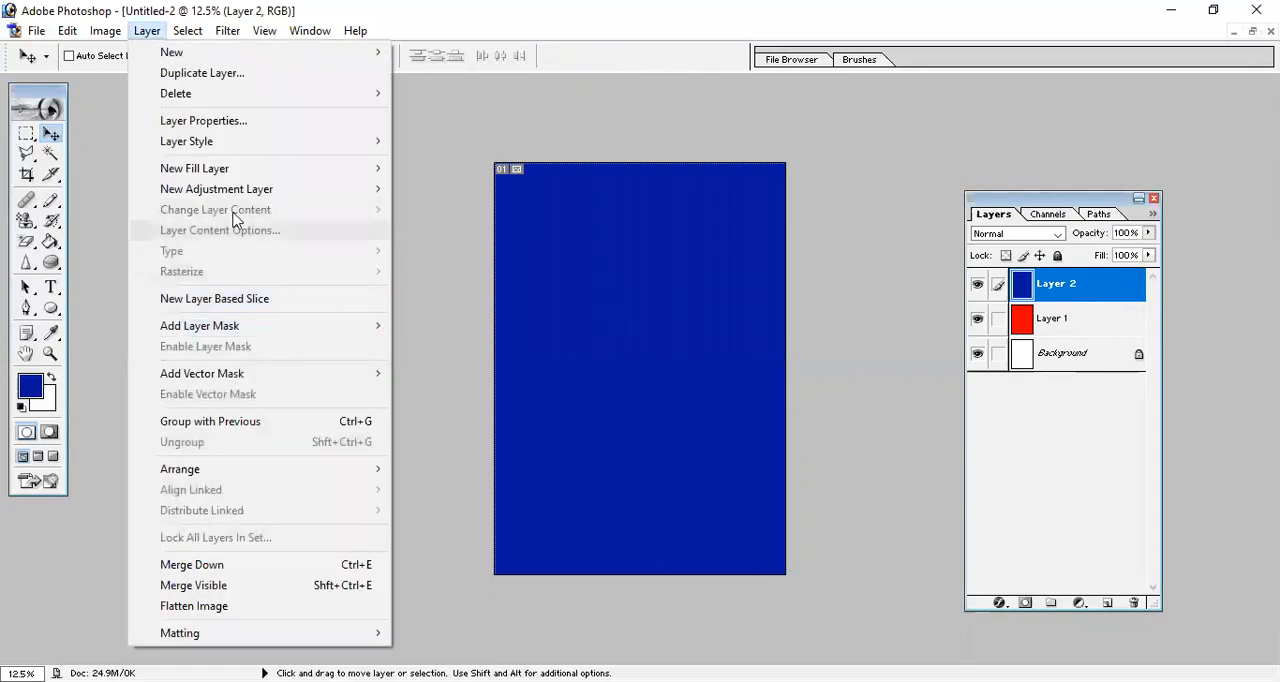
pyautogui.moveTo(225, 54)
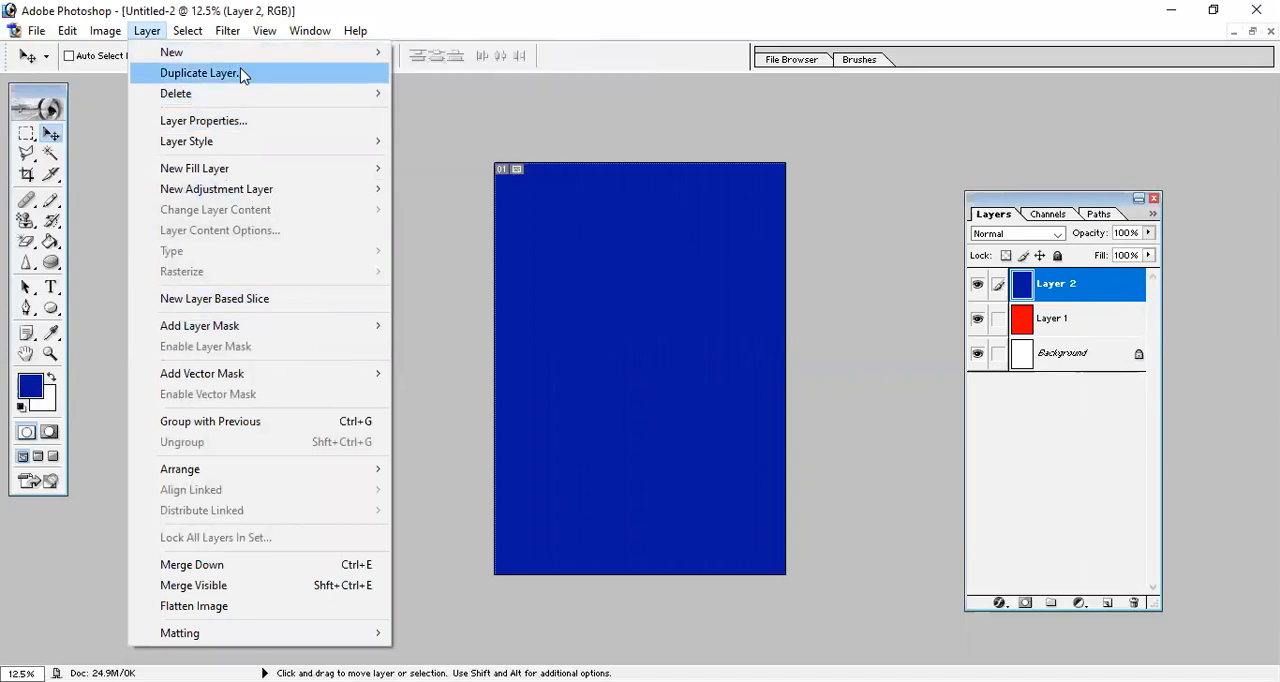
pyautogui.moveTo(245, 102)
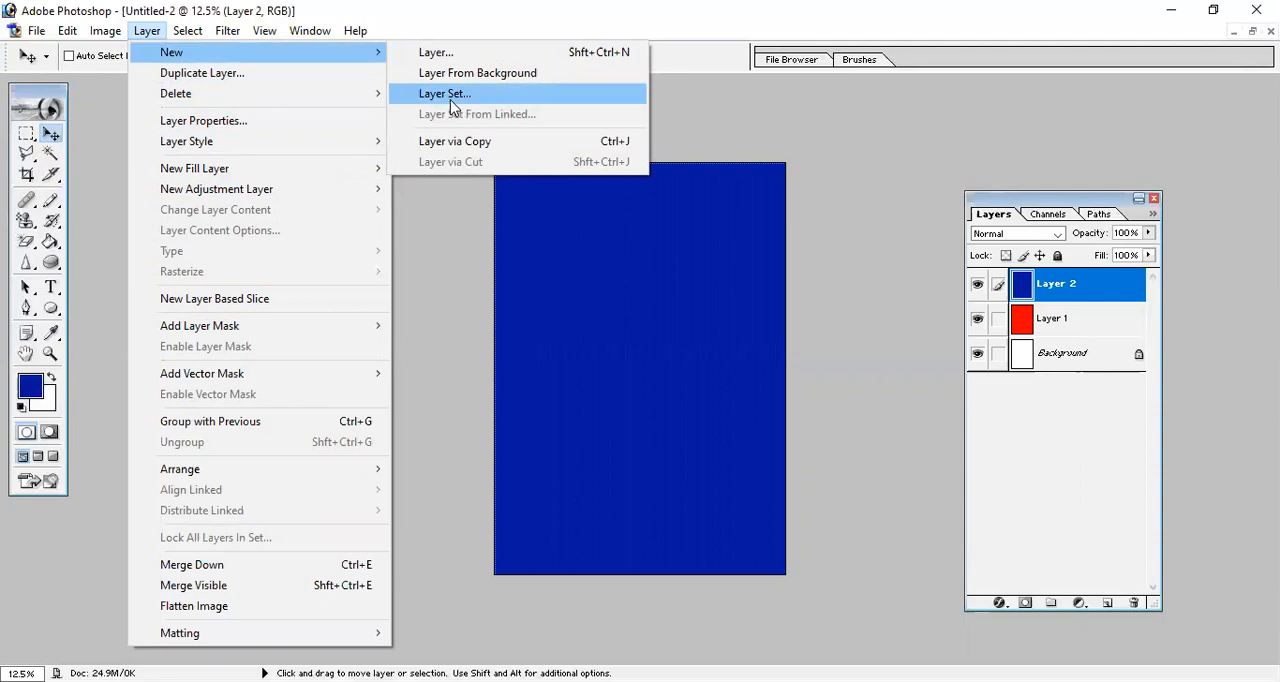
pyautogui.click(1106, 602)
pyautogui.click(1106, 602)
pyautogui.click(1106, 602)
pyautogui.click(1106, 602)
pyautogui.click(1106, 602)
pyautogui.click(1106, 602)
pyautogui.click(1106, 602)
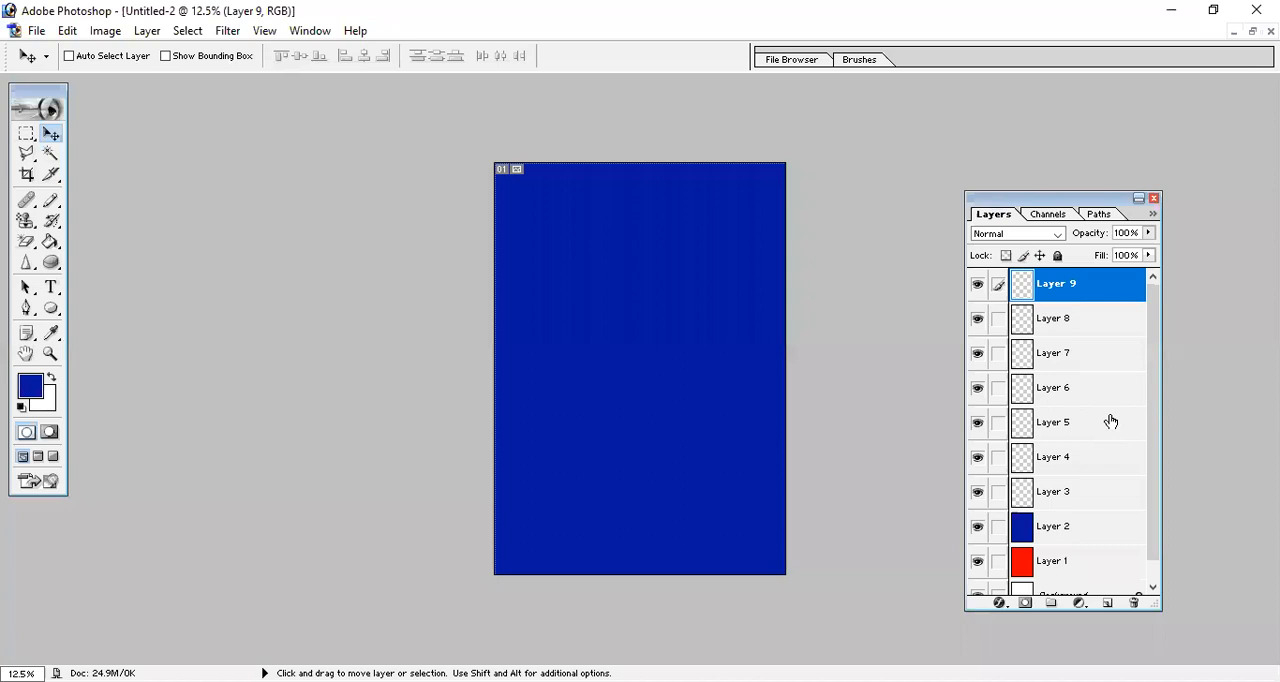
# Create a new layer set above Layer 9, keeping the default name, no color, Pass Through mode and 100% opacity.
pyautogui.click(151, 38)
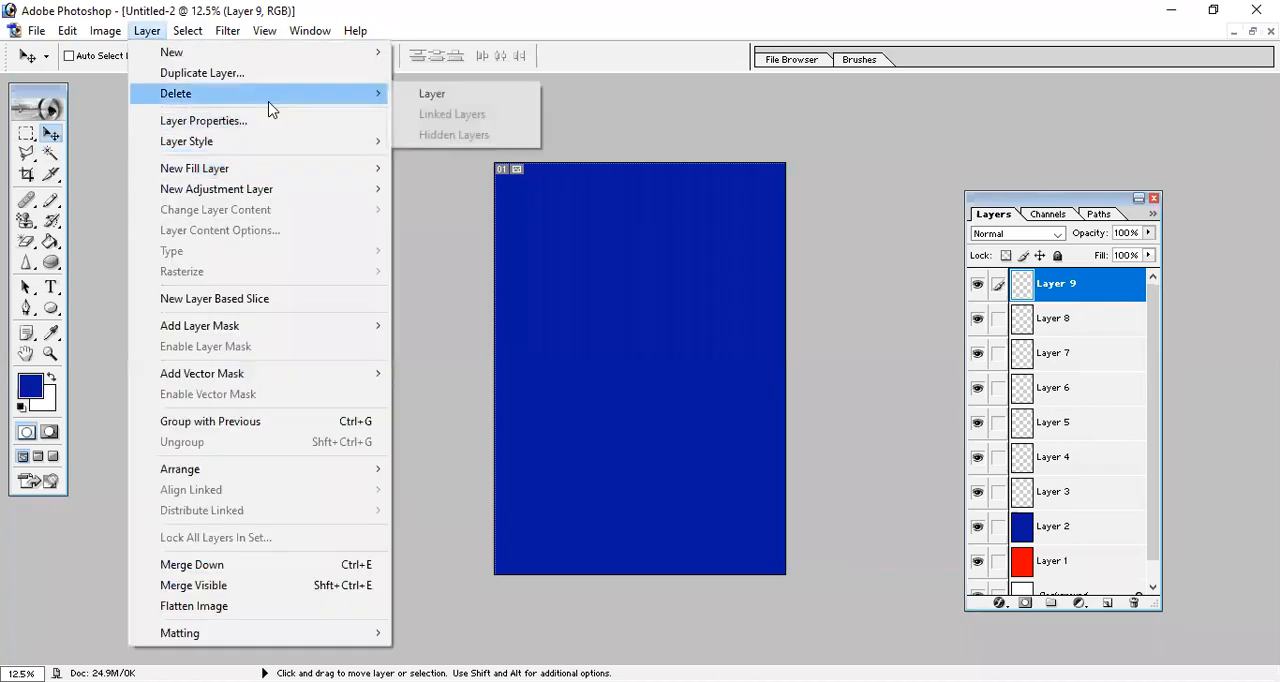
pyautogui.moveTo(340, 55)
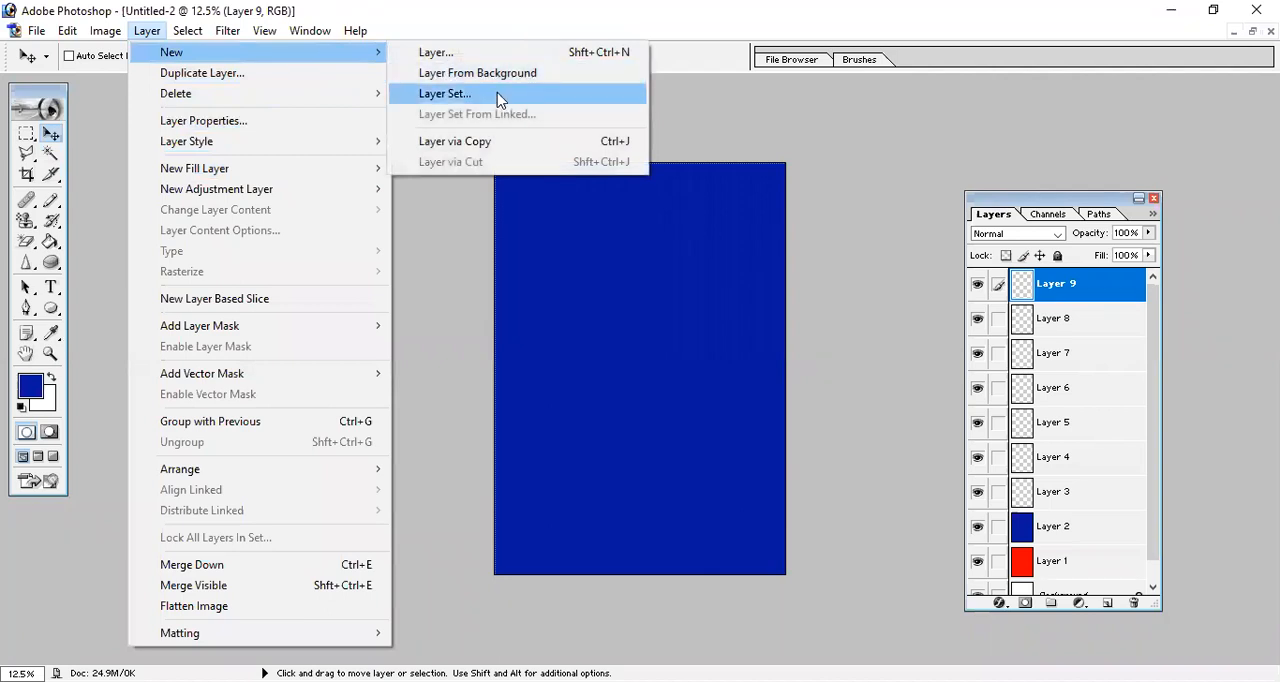
pyautogui.click(498, 94)
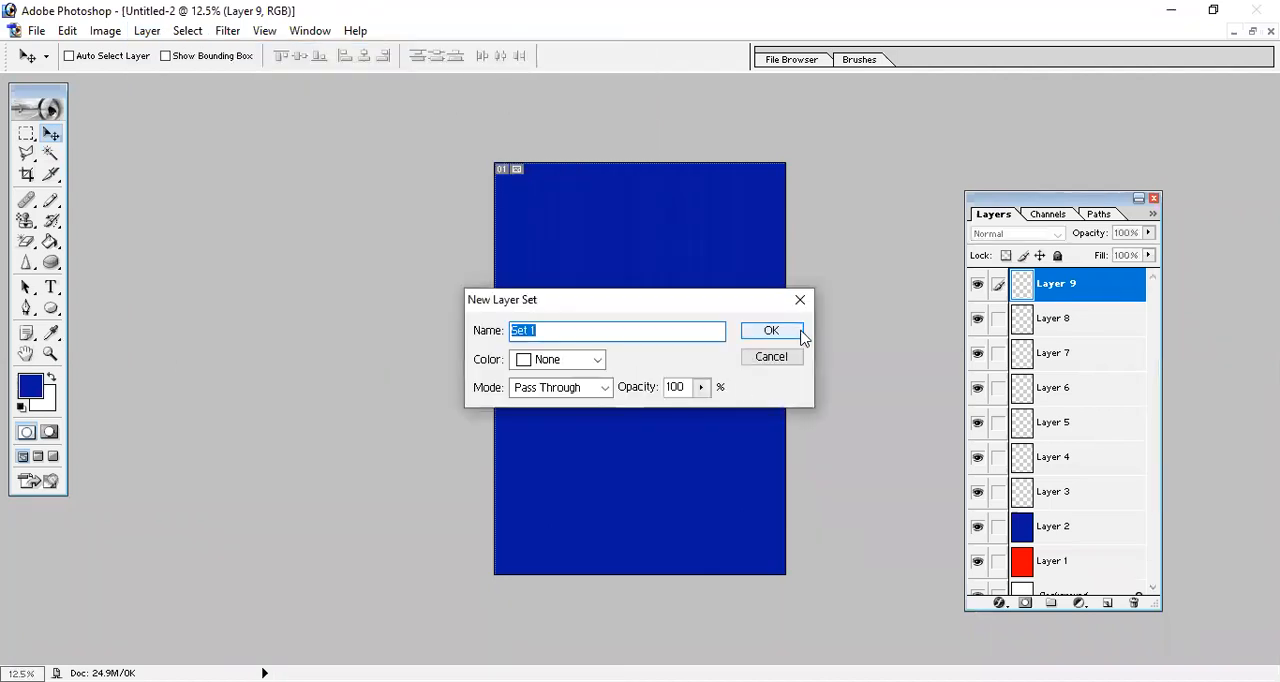
pyautogui.click(791, 334)
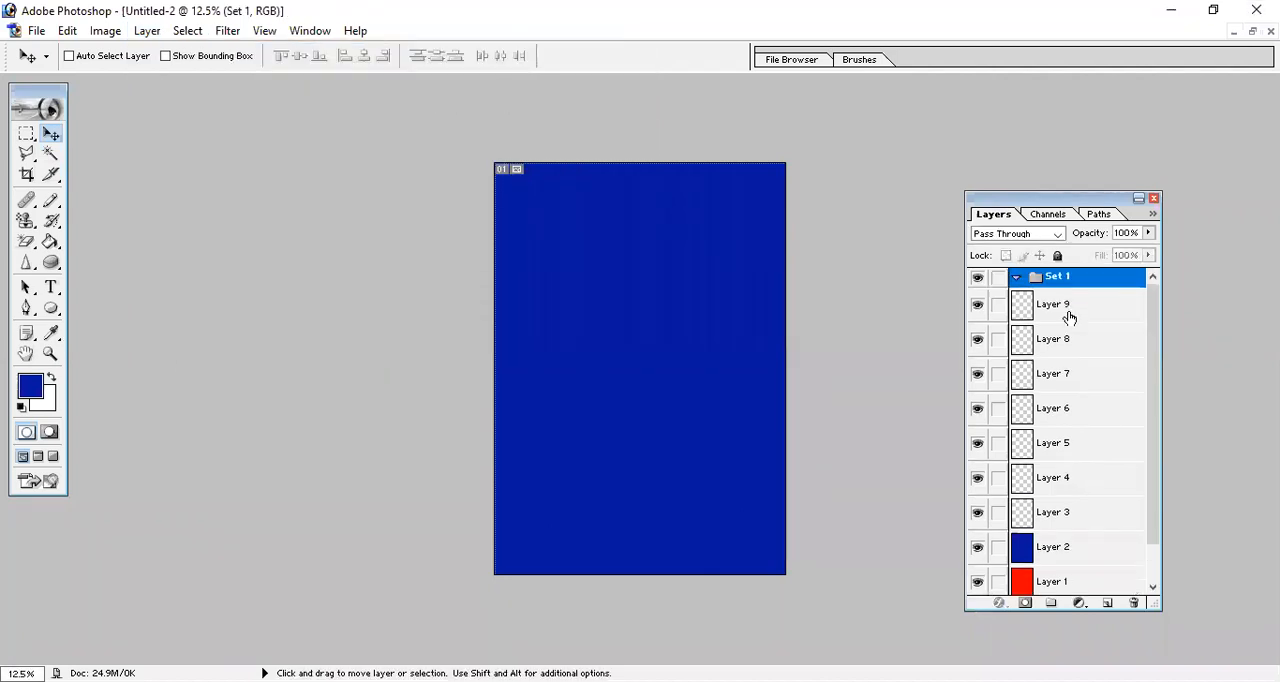
# Move Layers 3 through 9 one by one into the Set 1 layer set.
pyautogui.moveTo(1075, 280)
pyautogui.mouseDown()
pyautogui.moveTo(1072, 306)
pyautogui.moveTo(1055, 292)
pyautogui.moveTo(1057, 314)
pyautogui.moveTo(1078, 283)
pyautogui.mouseUp()
pyautogui.moveTo(1062, 367); pyautogui.dragTo(1099, 280)
pyautogui.moveTo(1052, 408)
pyautogui.mouseDown()
pyautogui.moveTo(1097, 272)
pyautogui.moveTo(1074, 330)
pyautogui.moveTo(1077, 316)
pyautogui.mouseUp()
pyautogui.moveTo(1062, 457); pyautogui.dragTo(1120, 278)
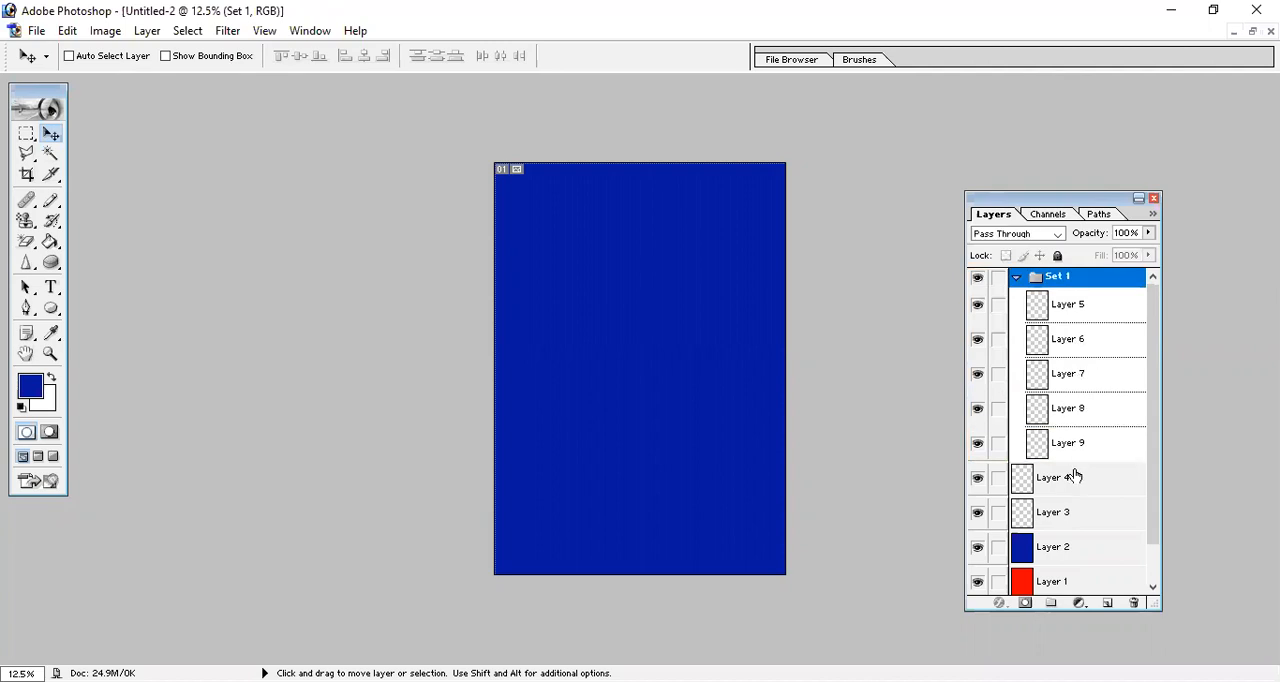
pyautogui.moveTo(1074, 460); pyautogui.dragTo(1100, 280)
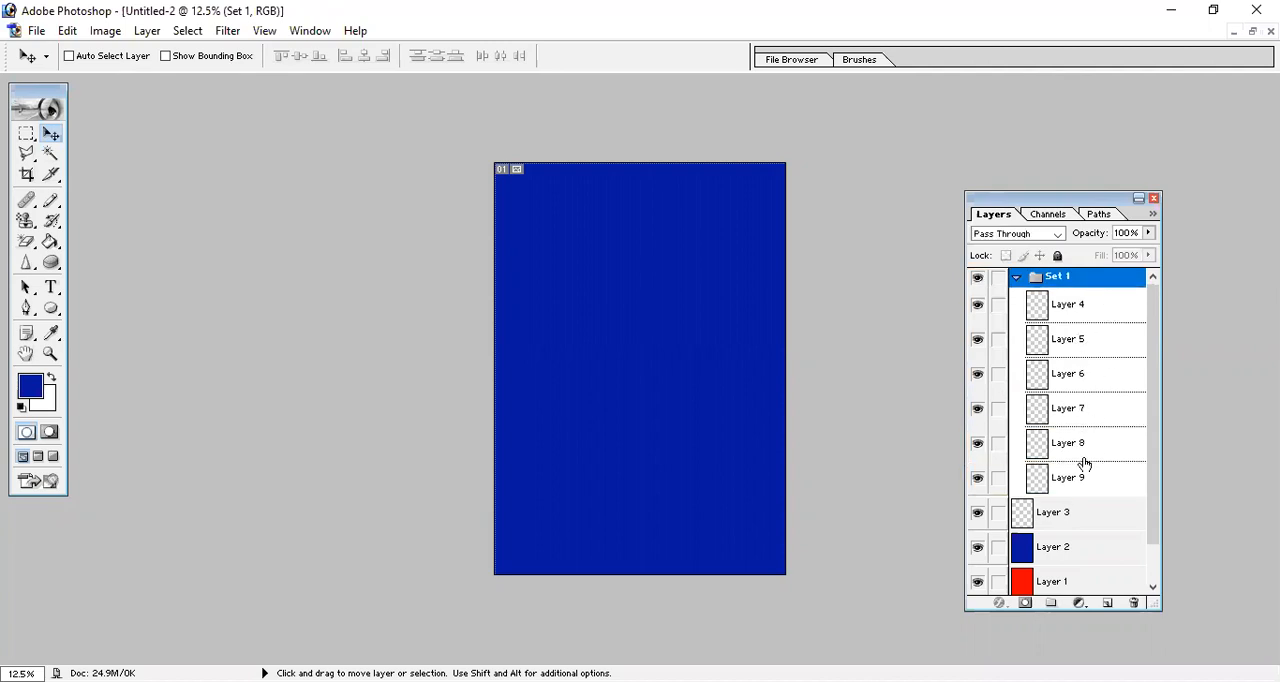
pyautogui.moveTo(1066, 522); pyautogui.dragTo(1110, 284)
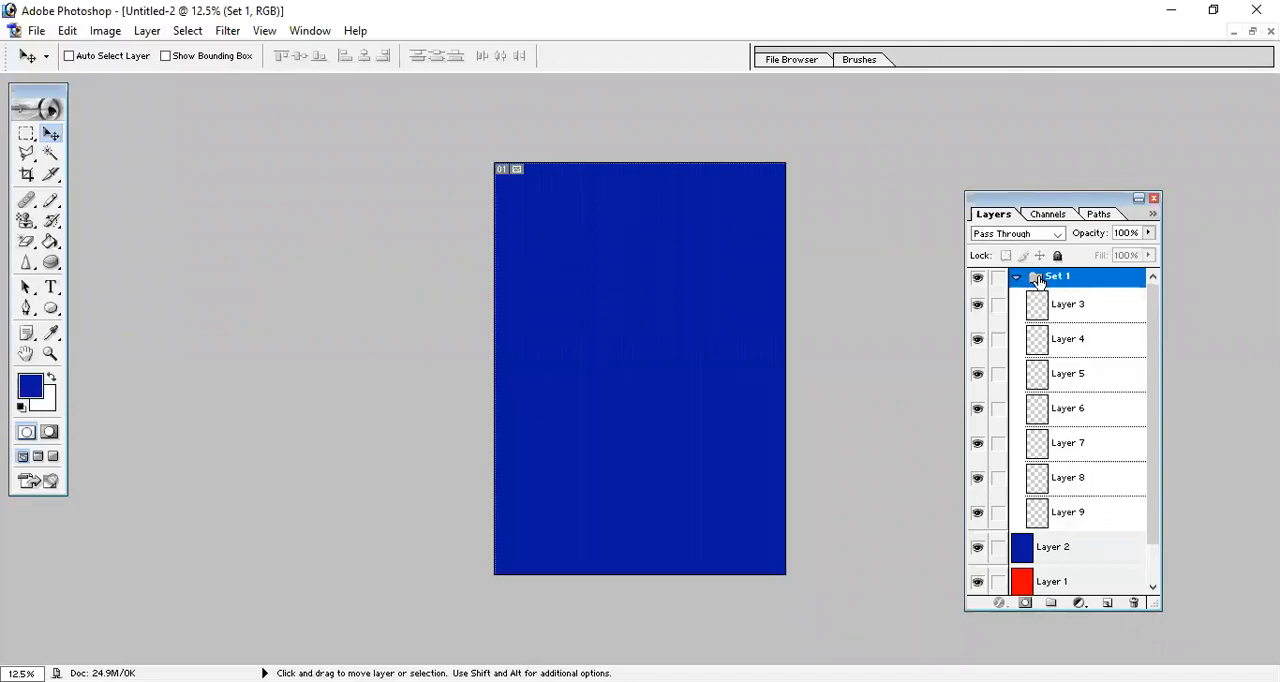
# Collapse and expand Set 1 several times to examine how it hides and shows its layers, leaving it collapsed.
pyautogui.doubleClick(1068, 281)
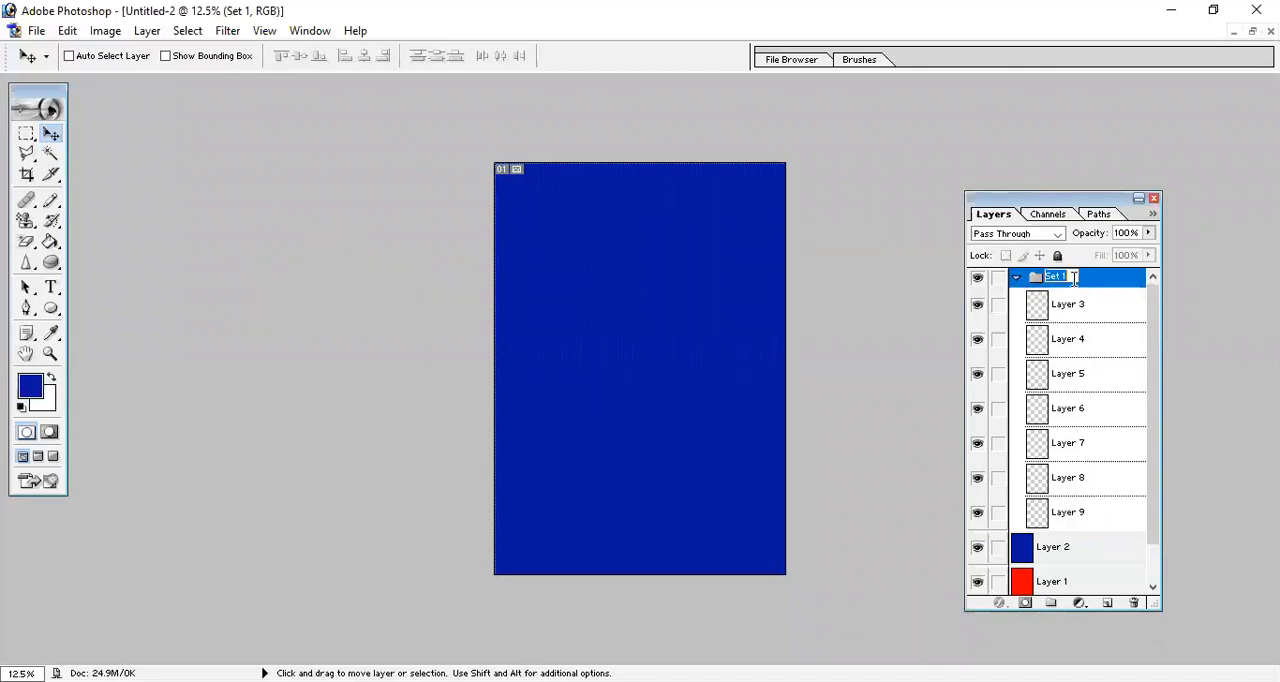
pyautogui.click(1016, 280)
pyautogui.click(1016, 280)
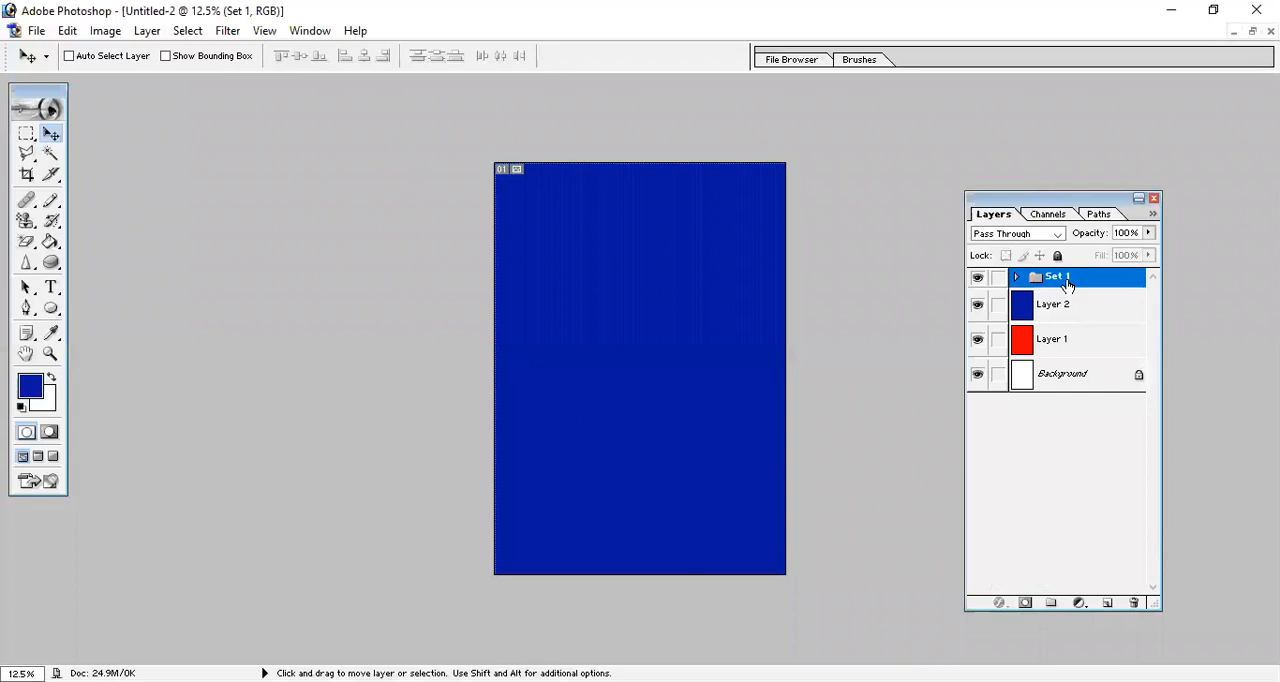
pyautogui.click(1016, 279)
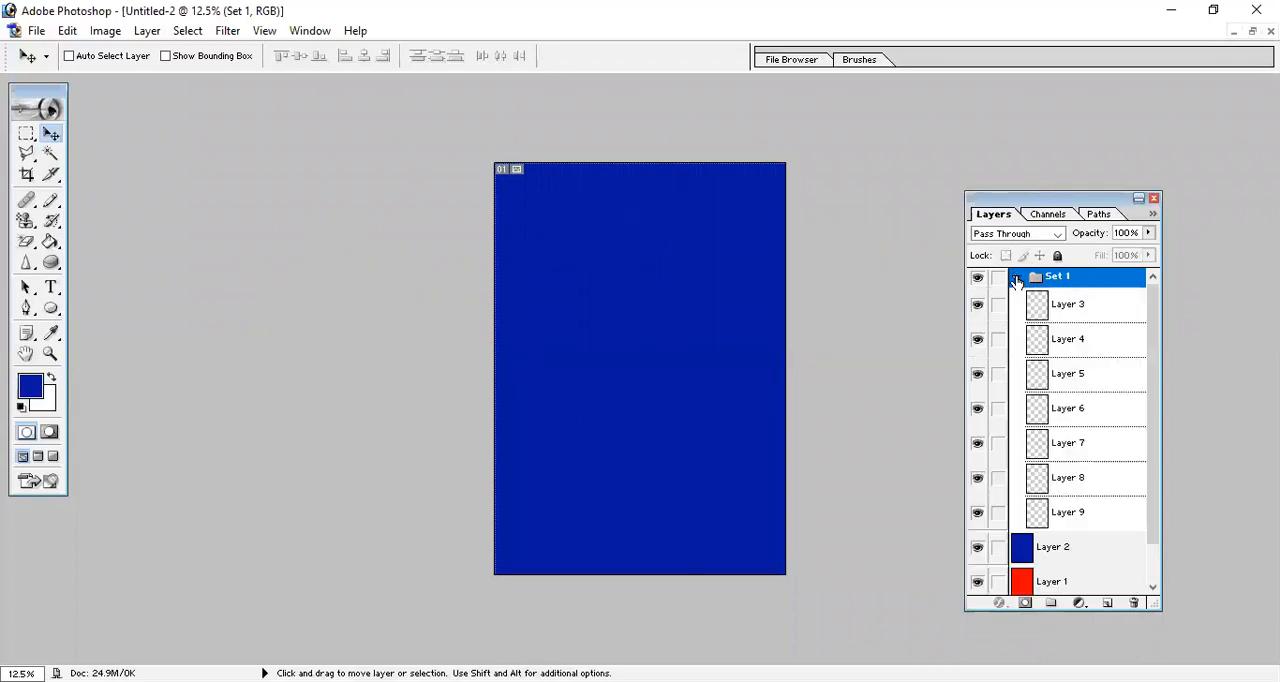
pyautogui.click(1016, 279)
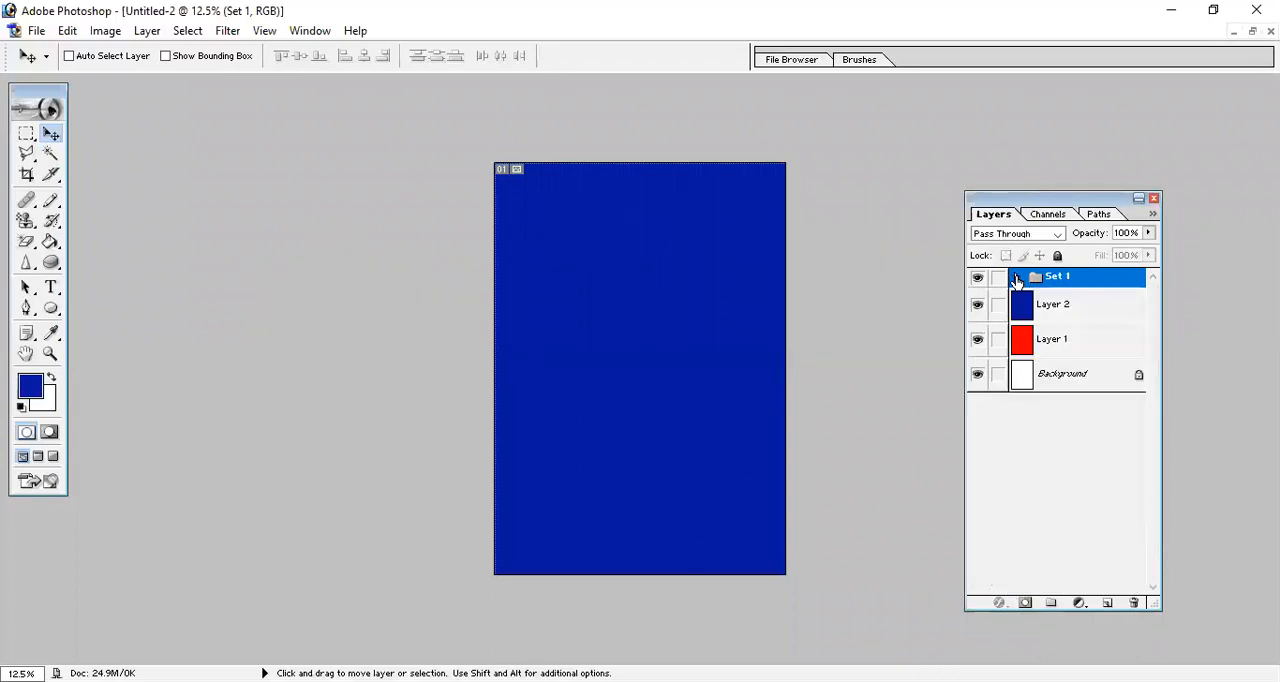
pyautogui.click(1016, 279)
pyautogui.click(1016, 279)
pyautogui.click(1016, 279)
pyautogui.click(1016, 279)
pyautogui.click(1016, 279)
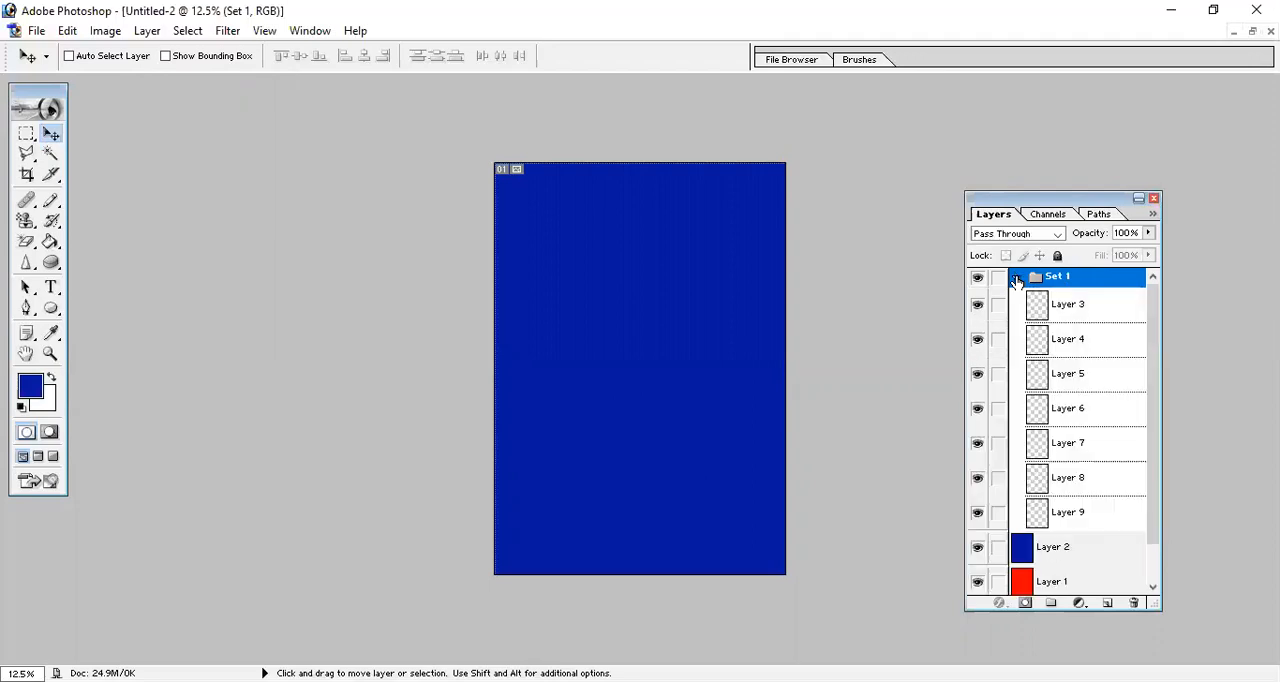
pyautogui.click(1016, 279)
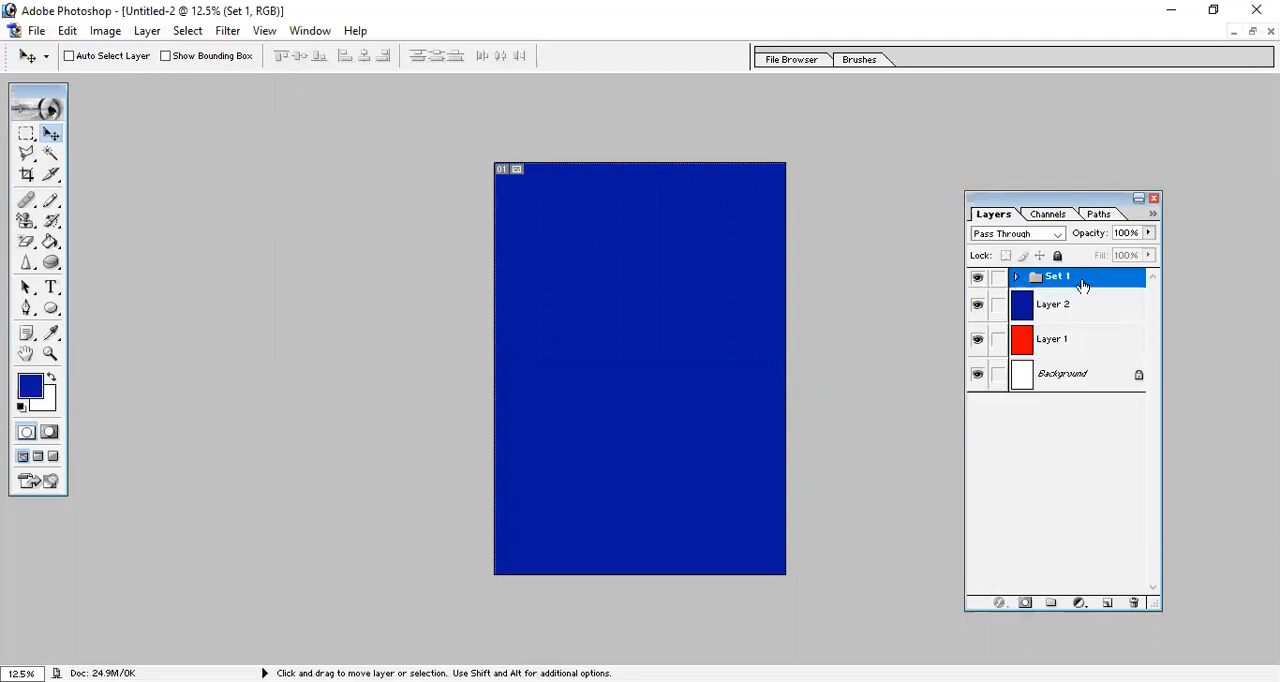
# Delete the Set 1 layer set together with its contents.
pyautogui.click(1134, 602)
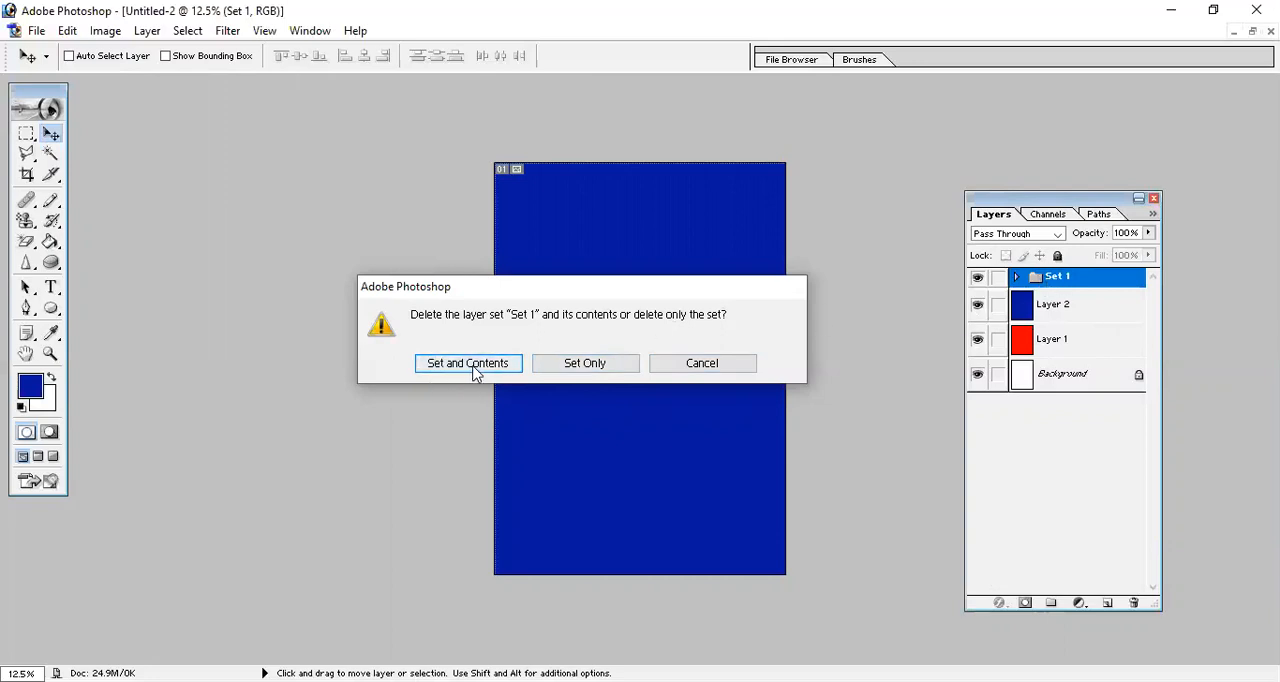
pyautogui.press('Return')
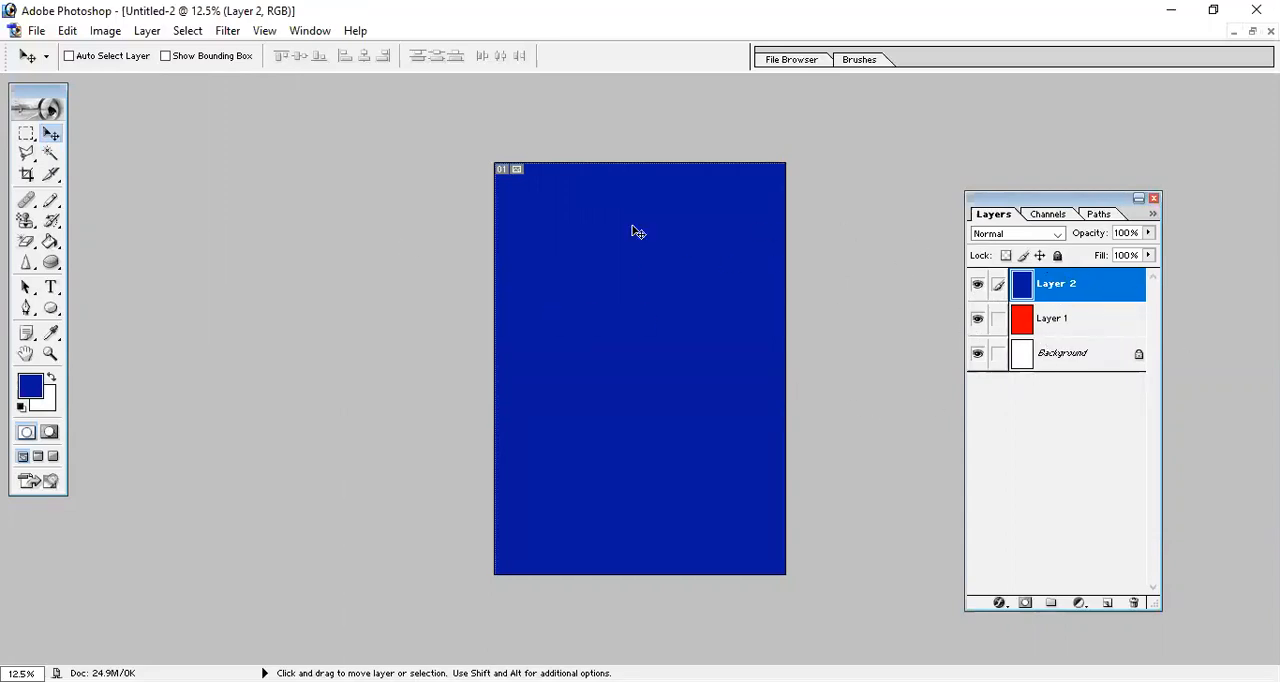
pyautogui.click(148, 31)
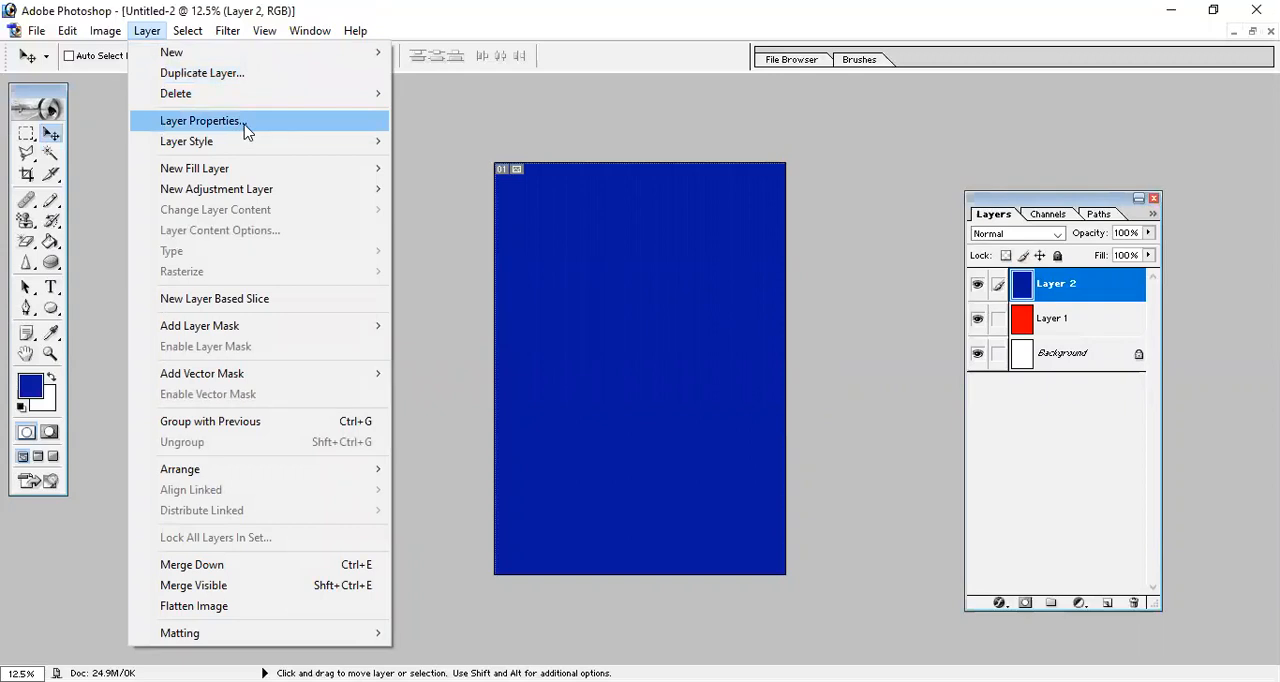
pyautogui.moveTo(259, 146)
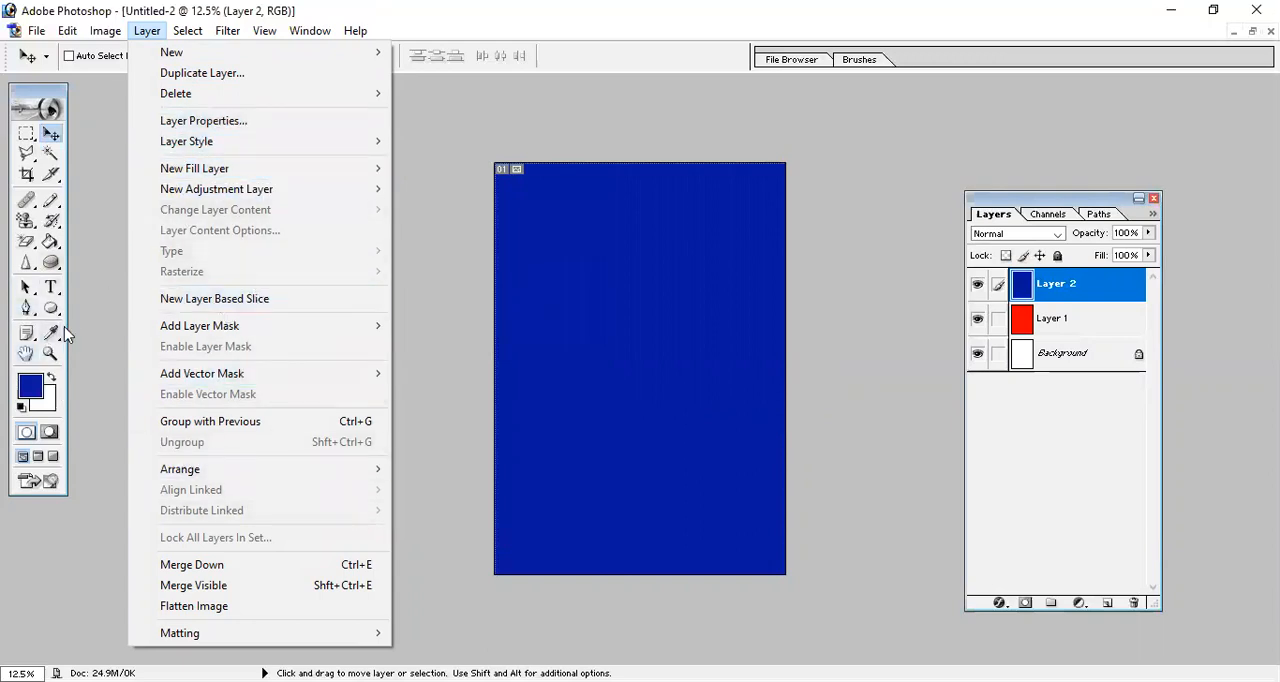
pyautogui.click(410, 205)
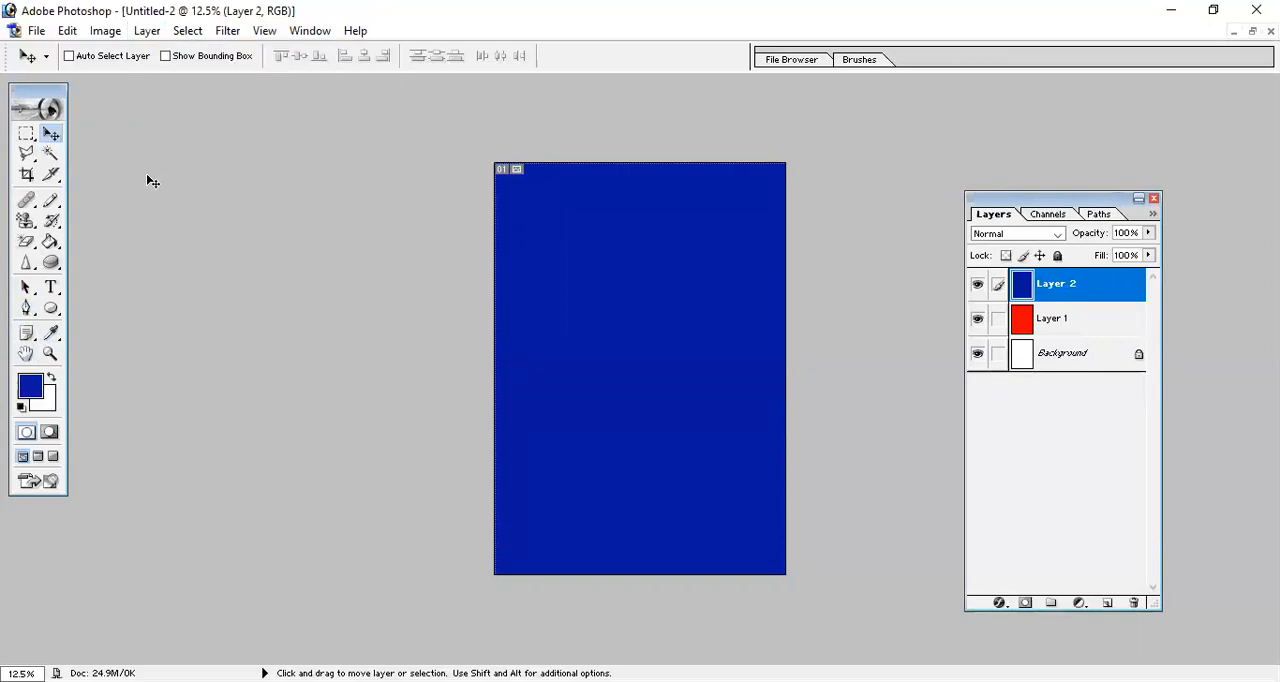